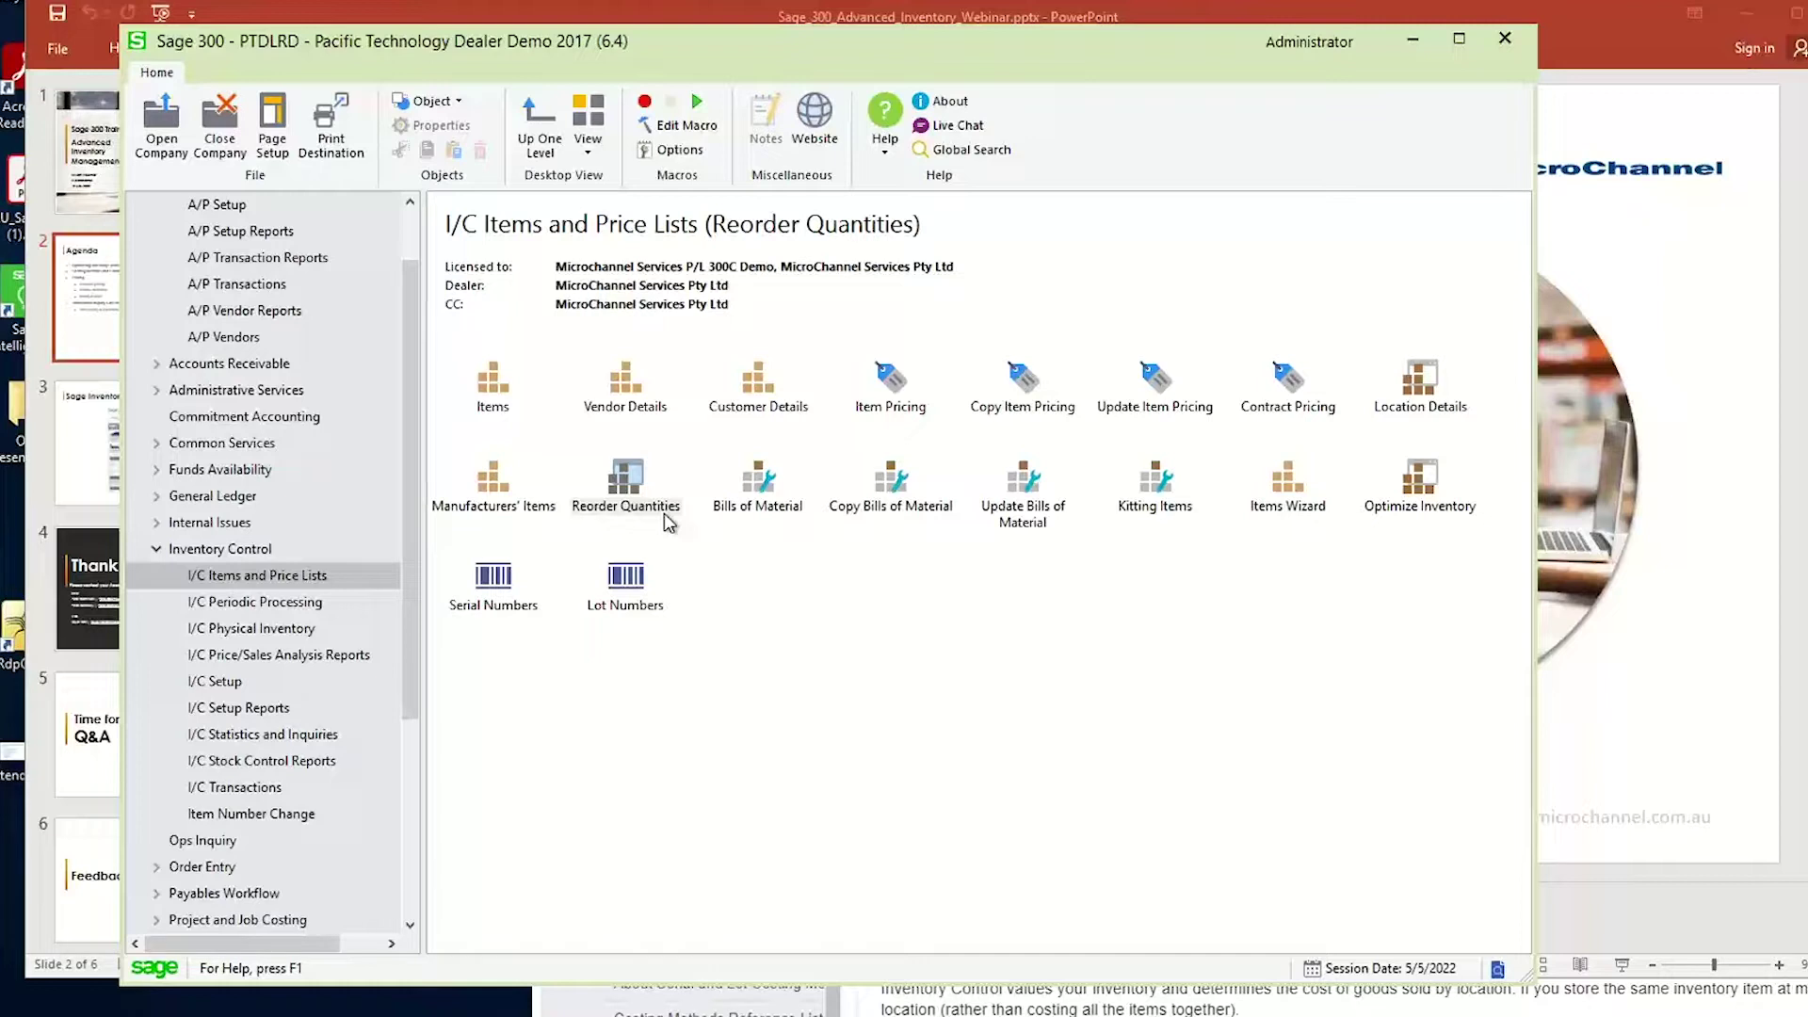
Open Reorder Quantities, load the first item record, and review the minimum and maximum quantities for the 05/01 period.
{"action": "double_click", "coordinate": [668, 522]}
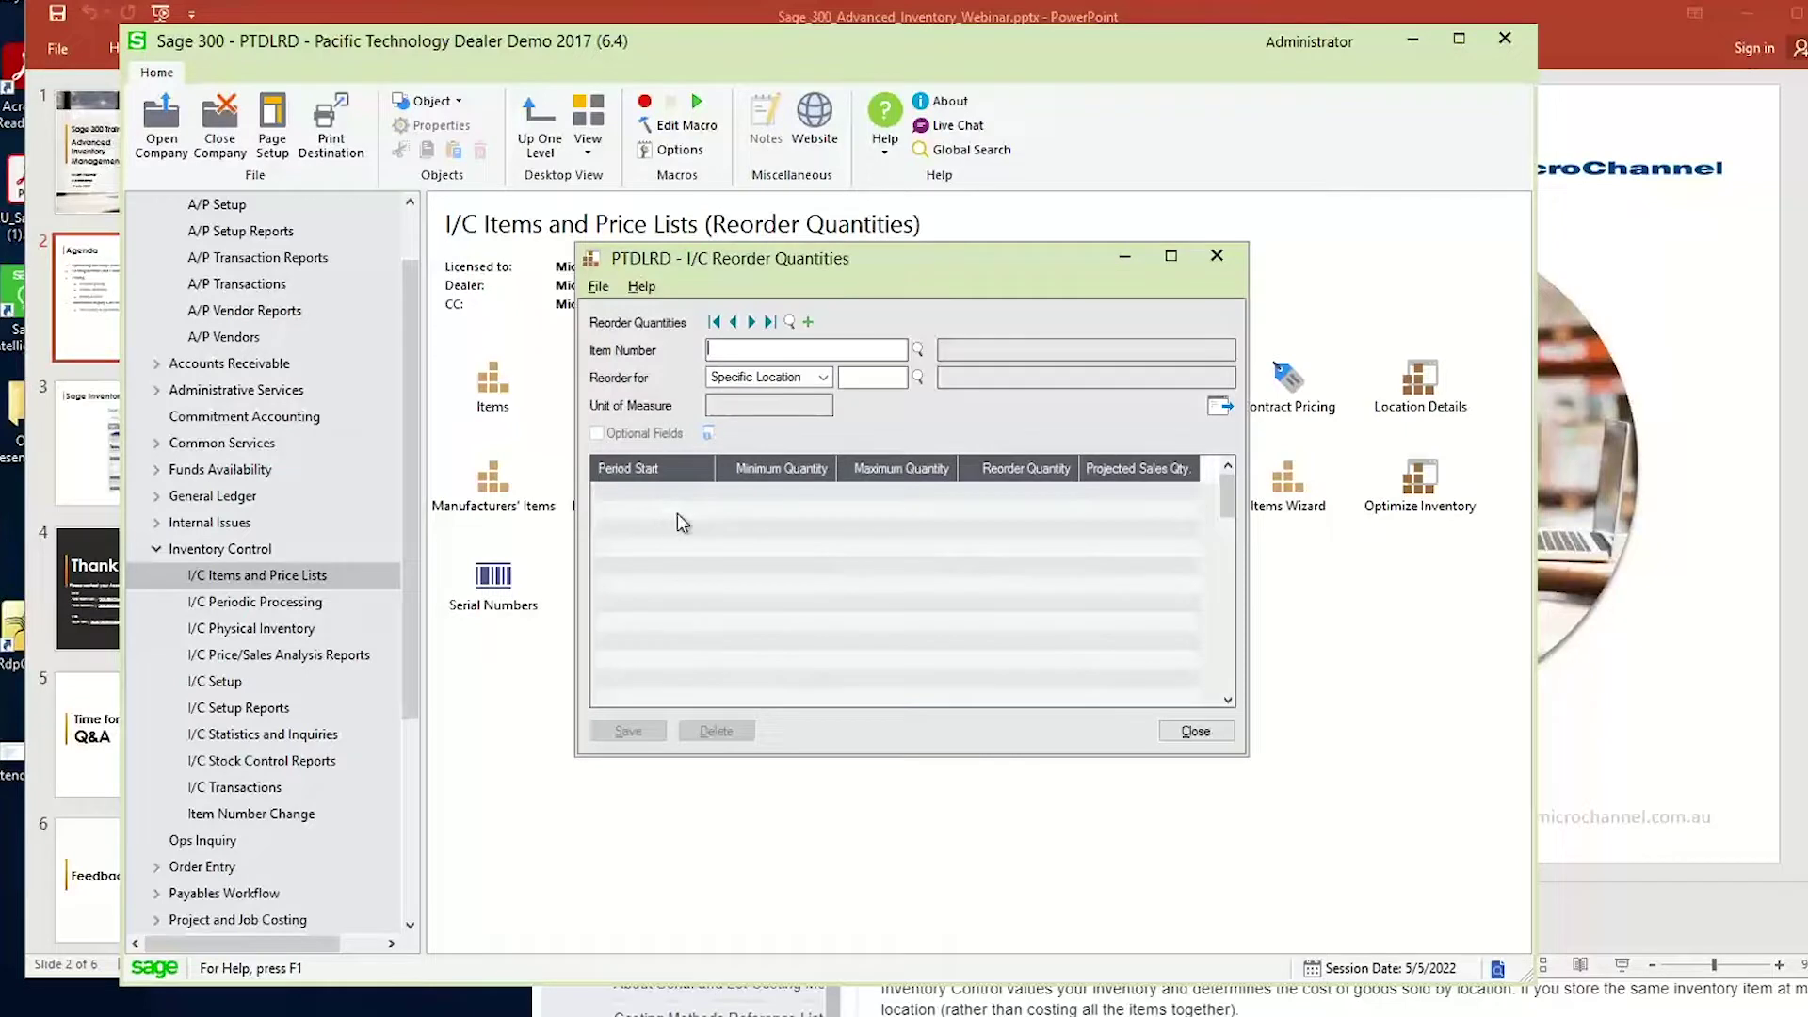
{"action": "left_click", "coordinate": [752, 321]}
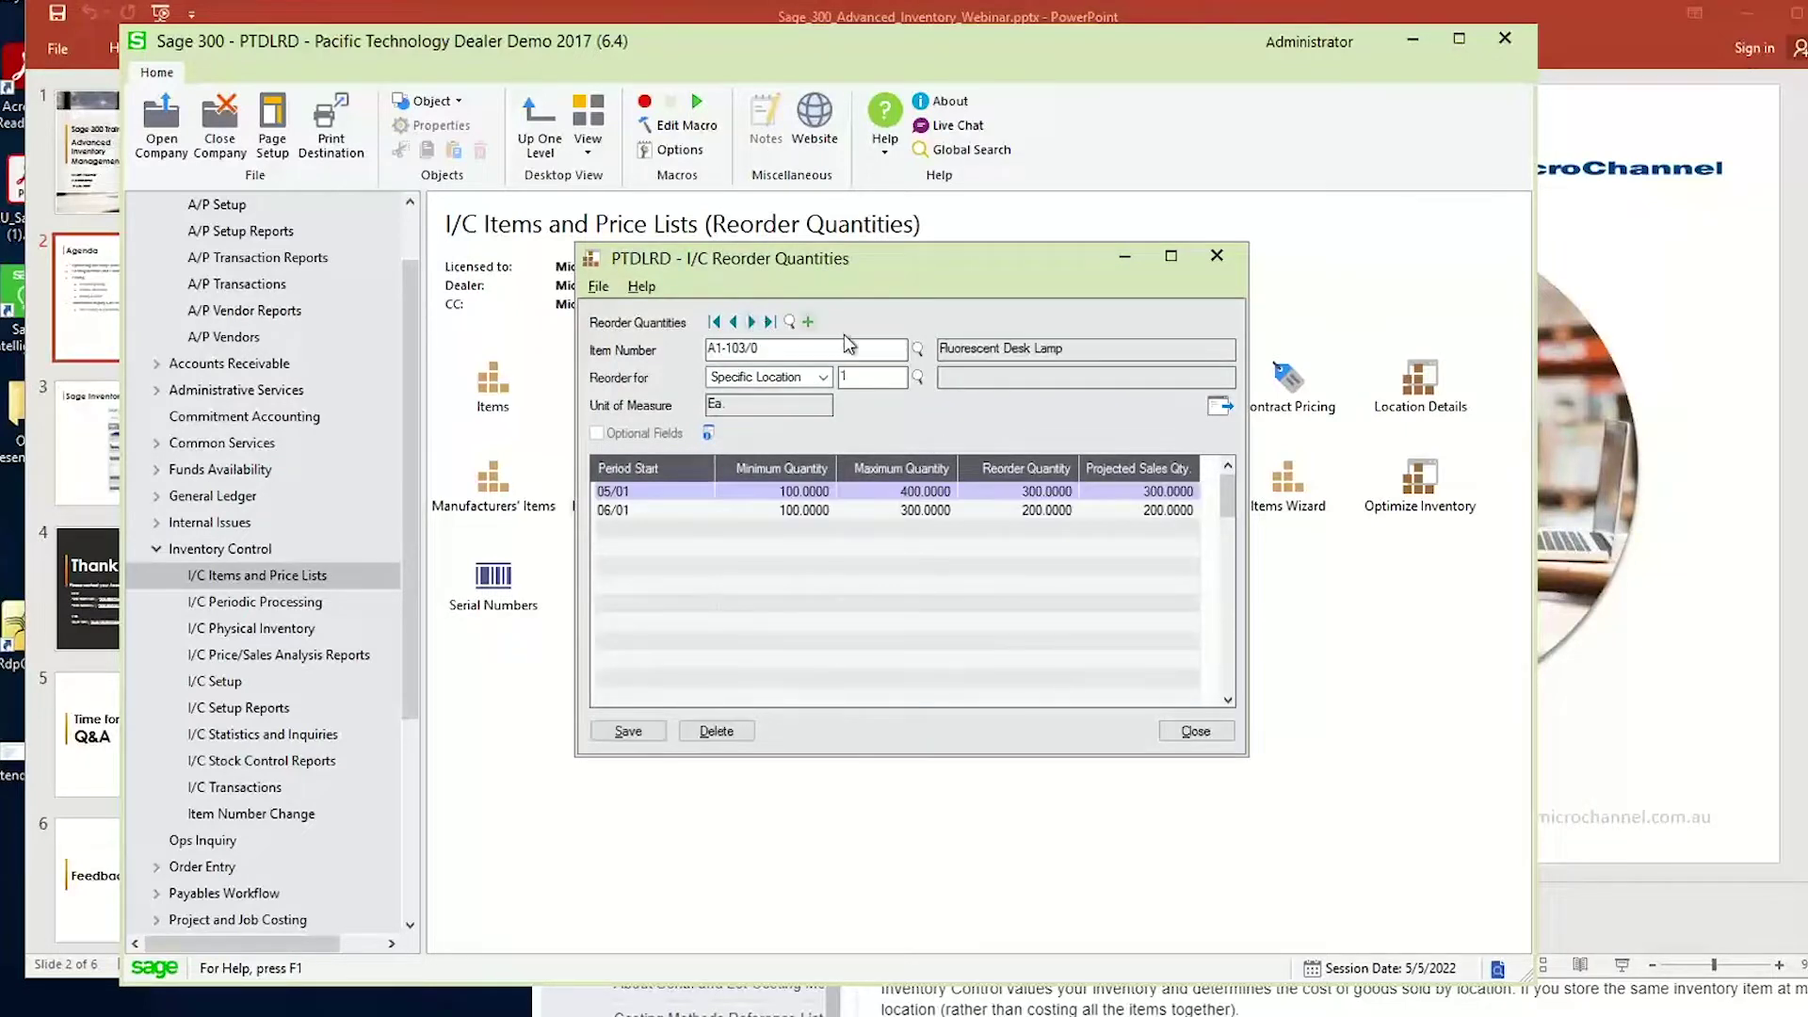
{"action": "left_click", "coordinate": [813, 494]}
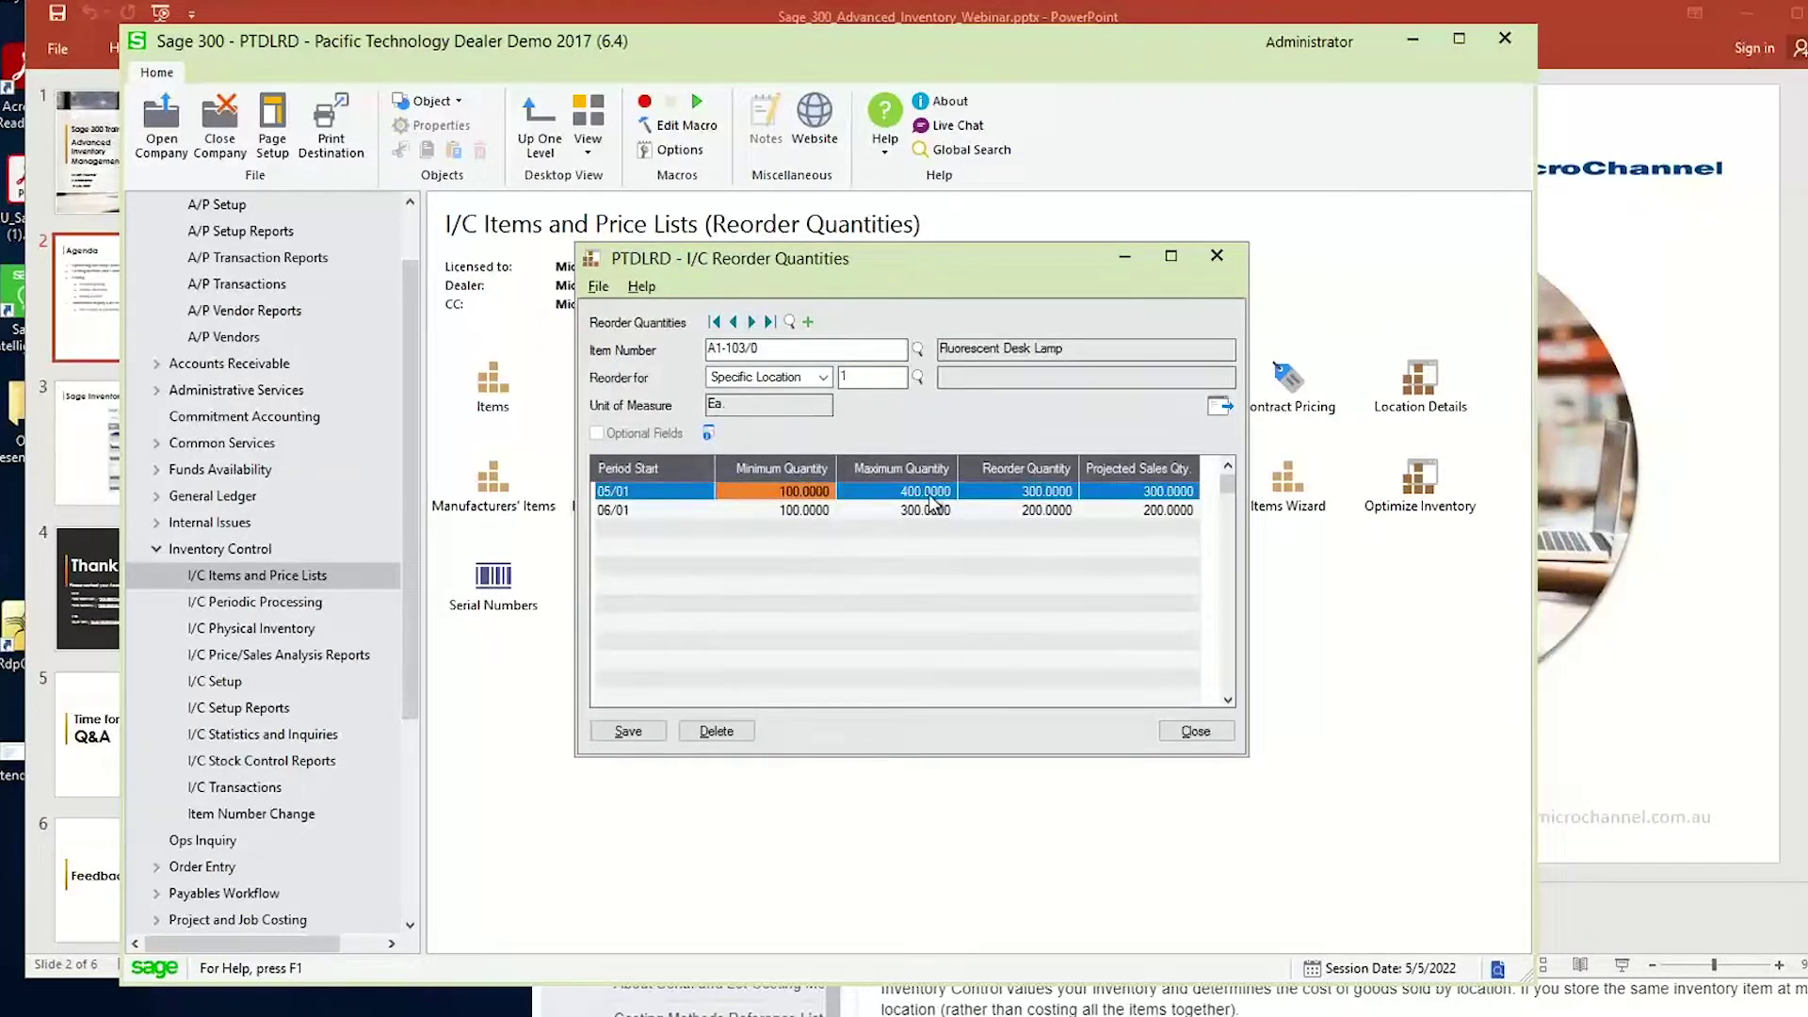
{"action": "left_click", "coordinate": [927, 495]}
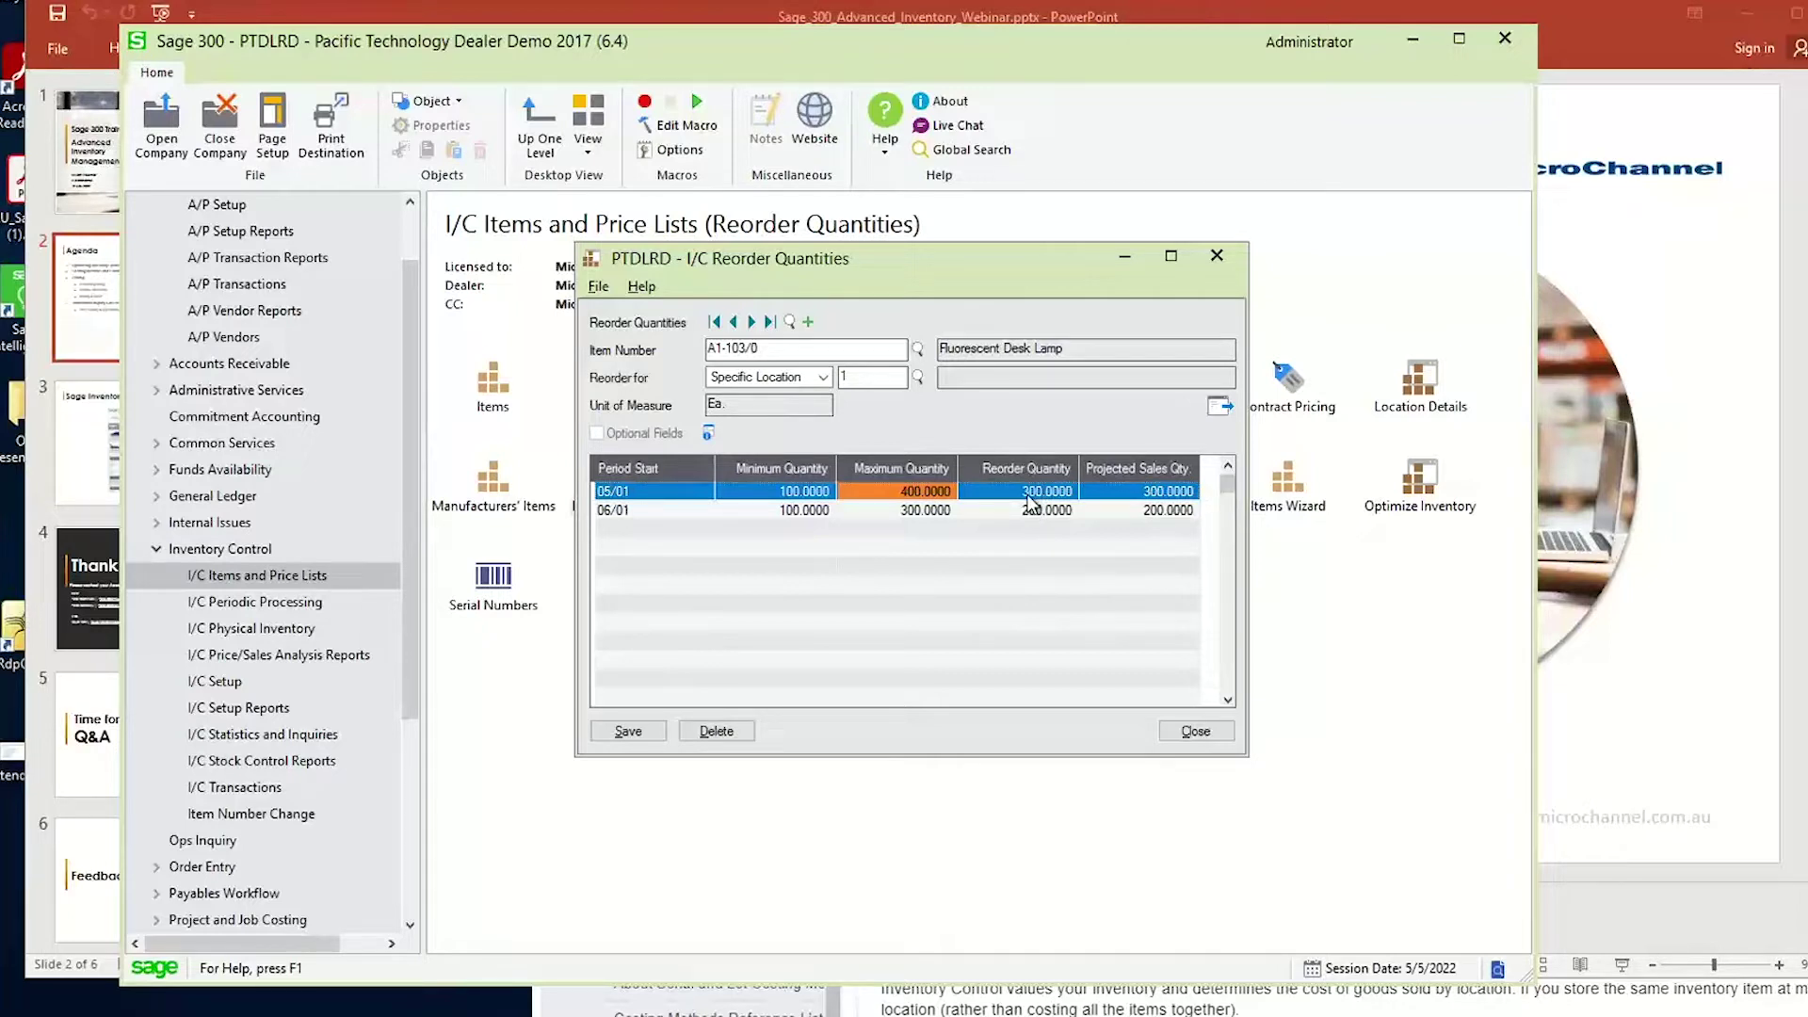
{"action": "left_click", "coordinate": [634, 490]}
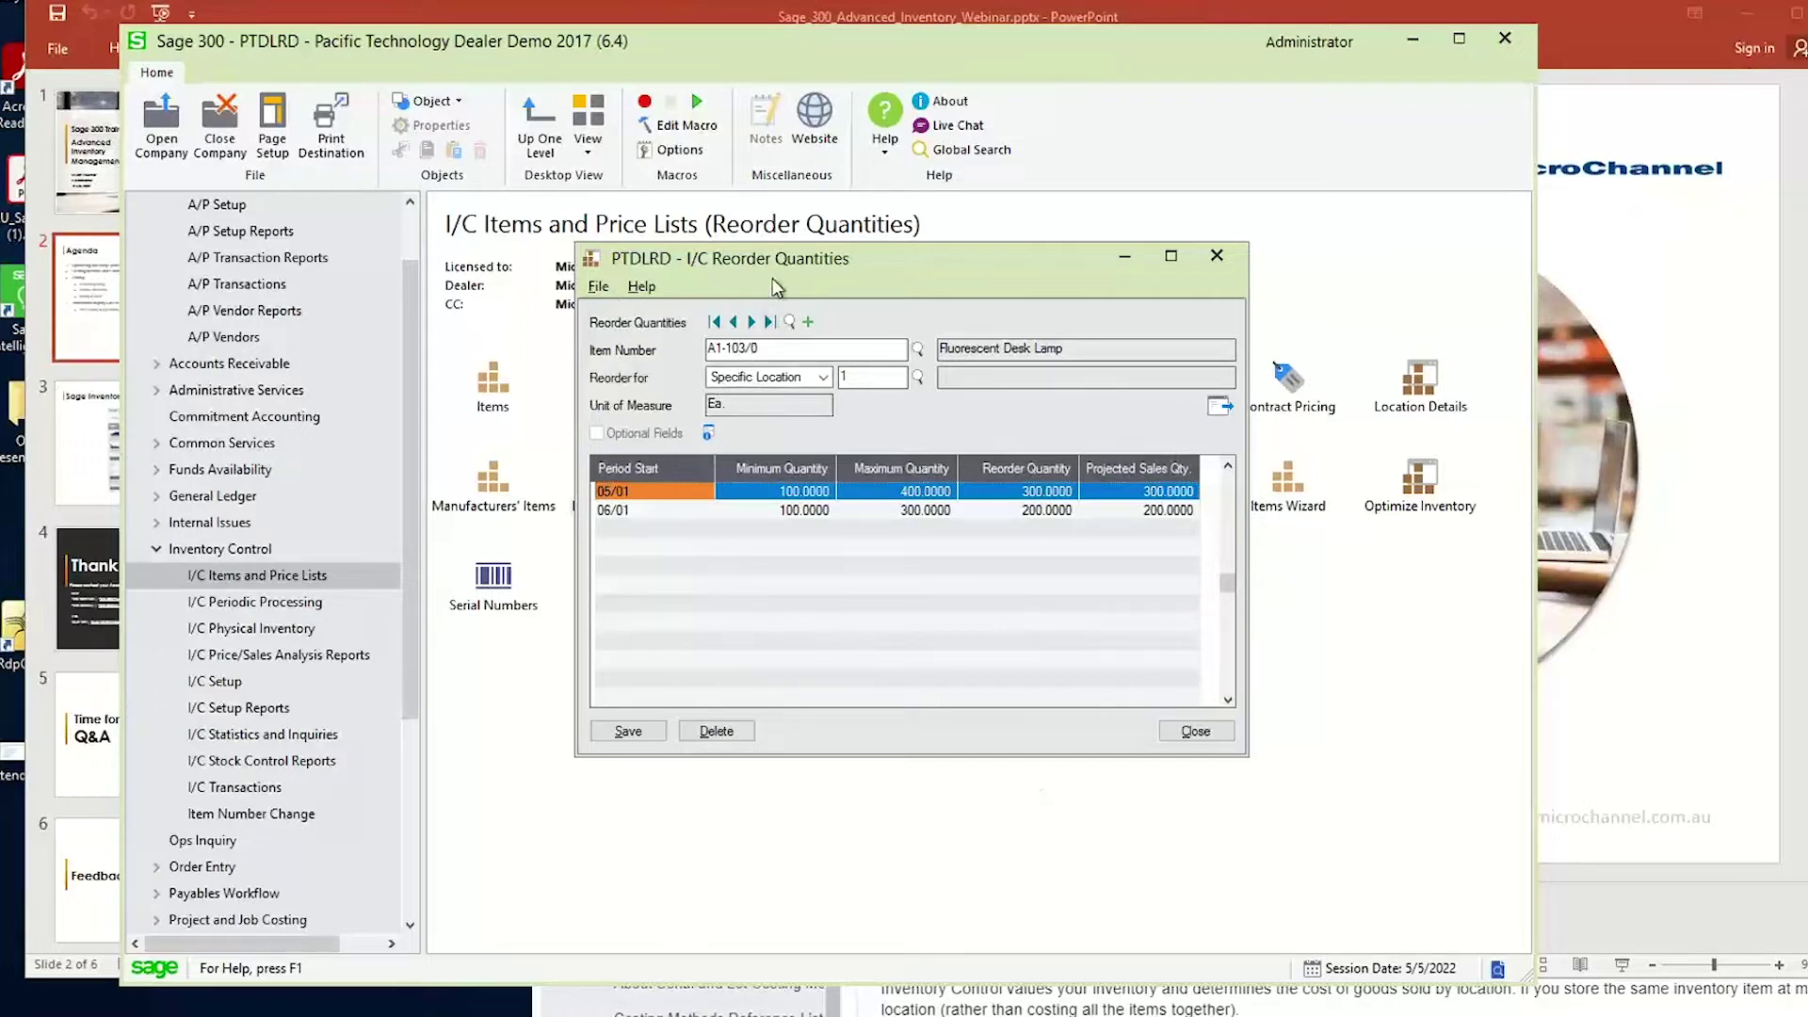
Check the Reorder for choices and look through the list of specific locations without changing the selected one.
{"action": "left_click", "coordinate": [789, 386]}
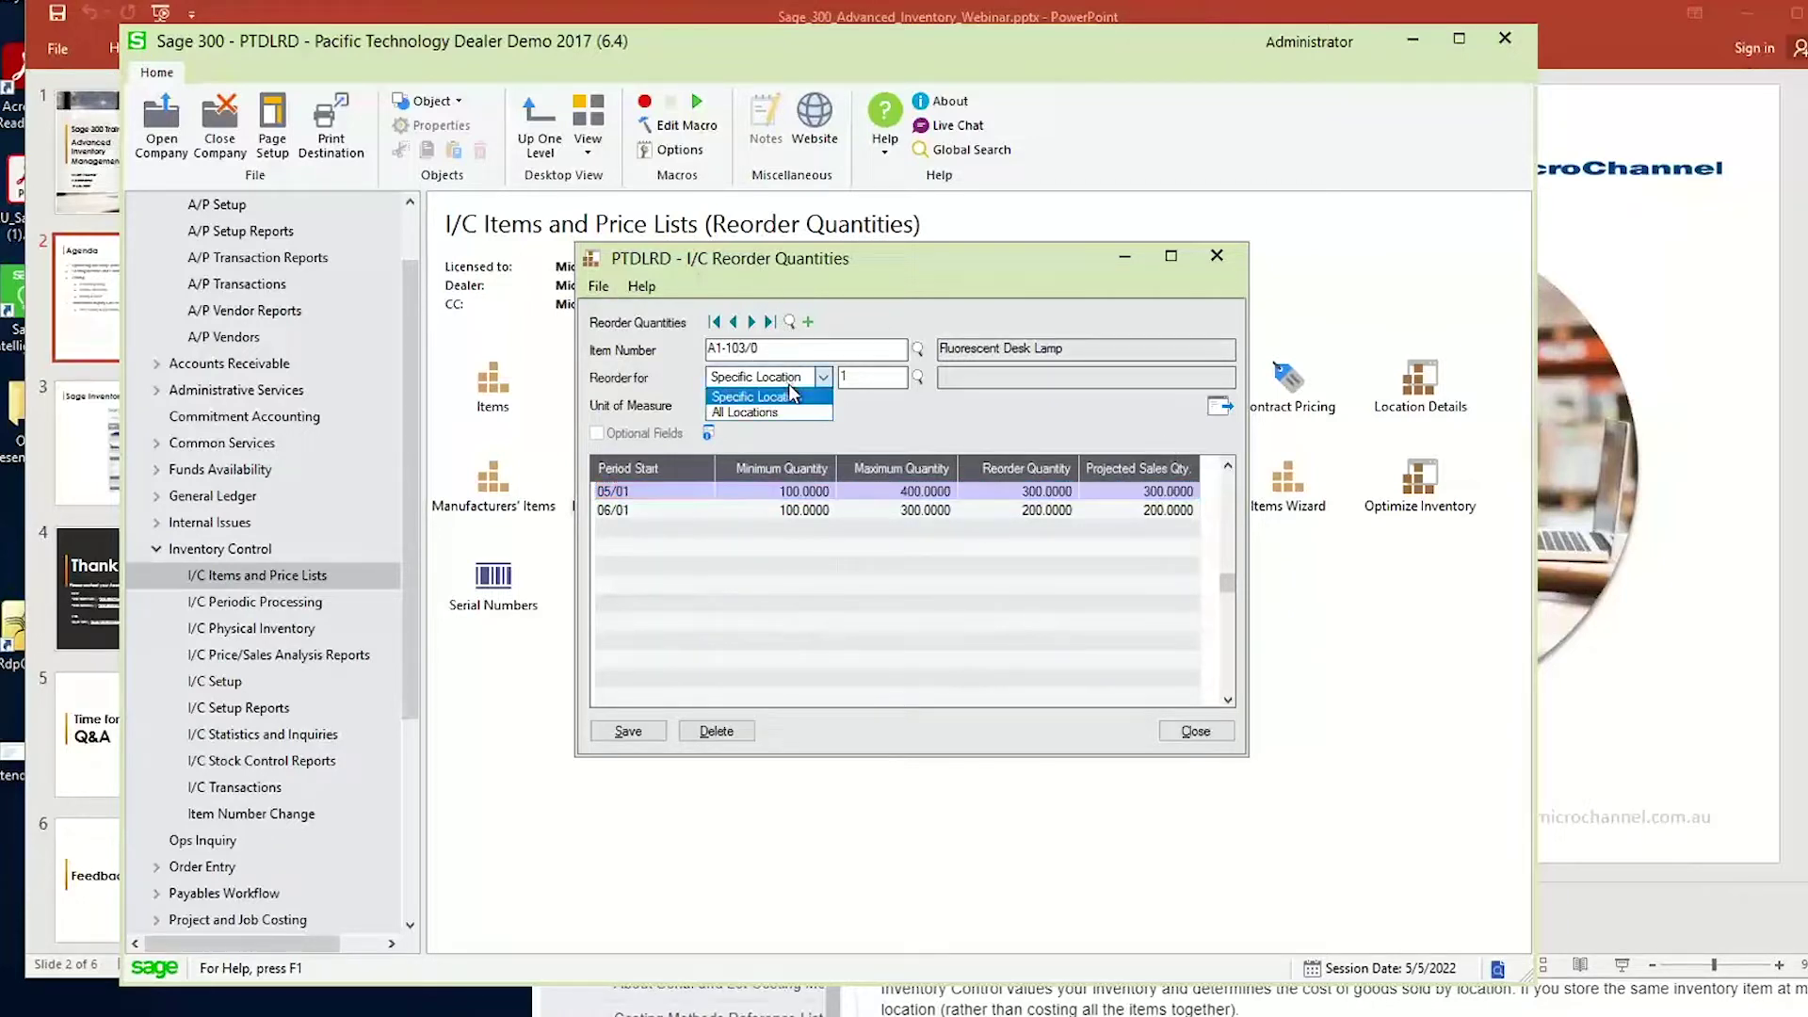
{"action": "left_click", "coordinate": [918, 381]}
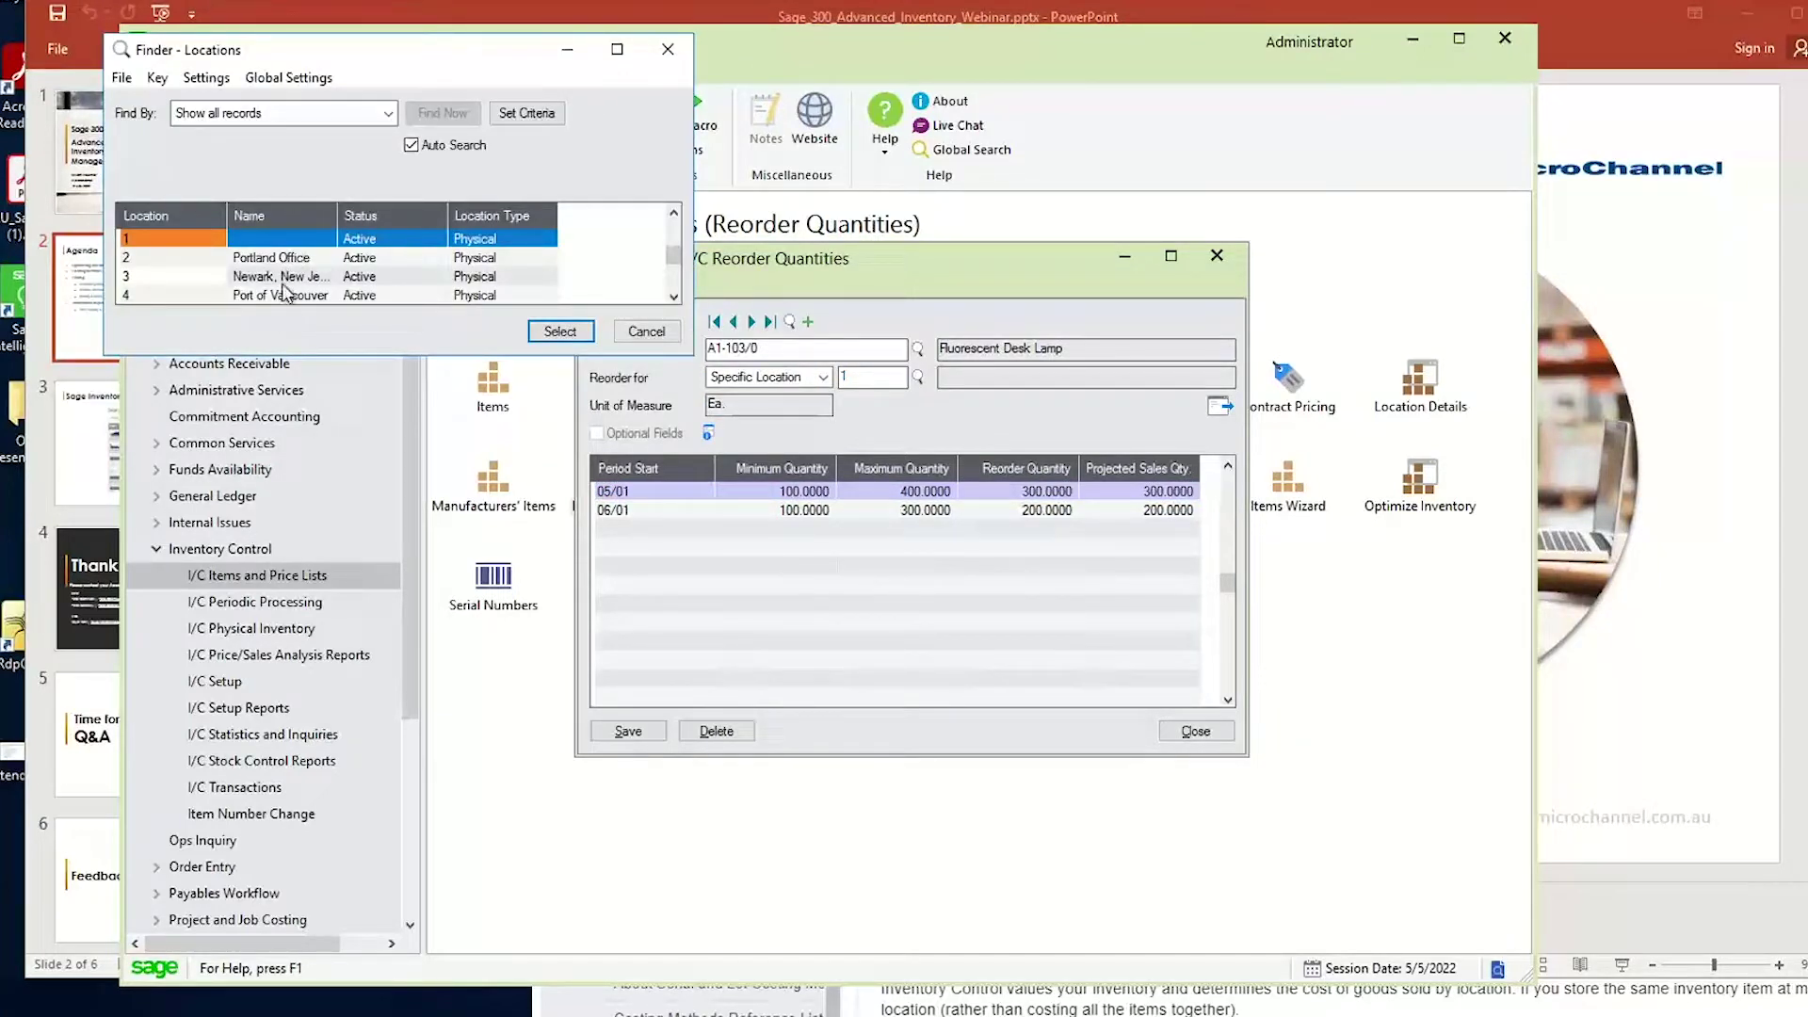
{"action": "left_click", "coordinate": [646, 334]}
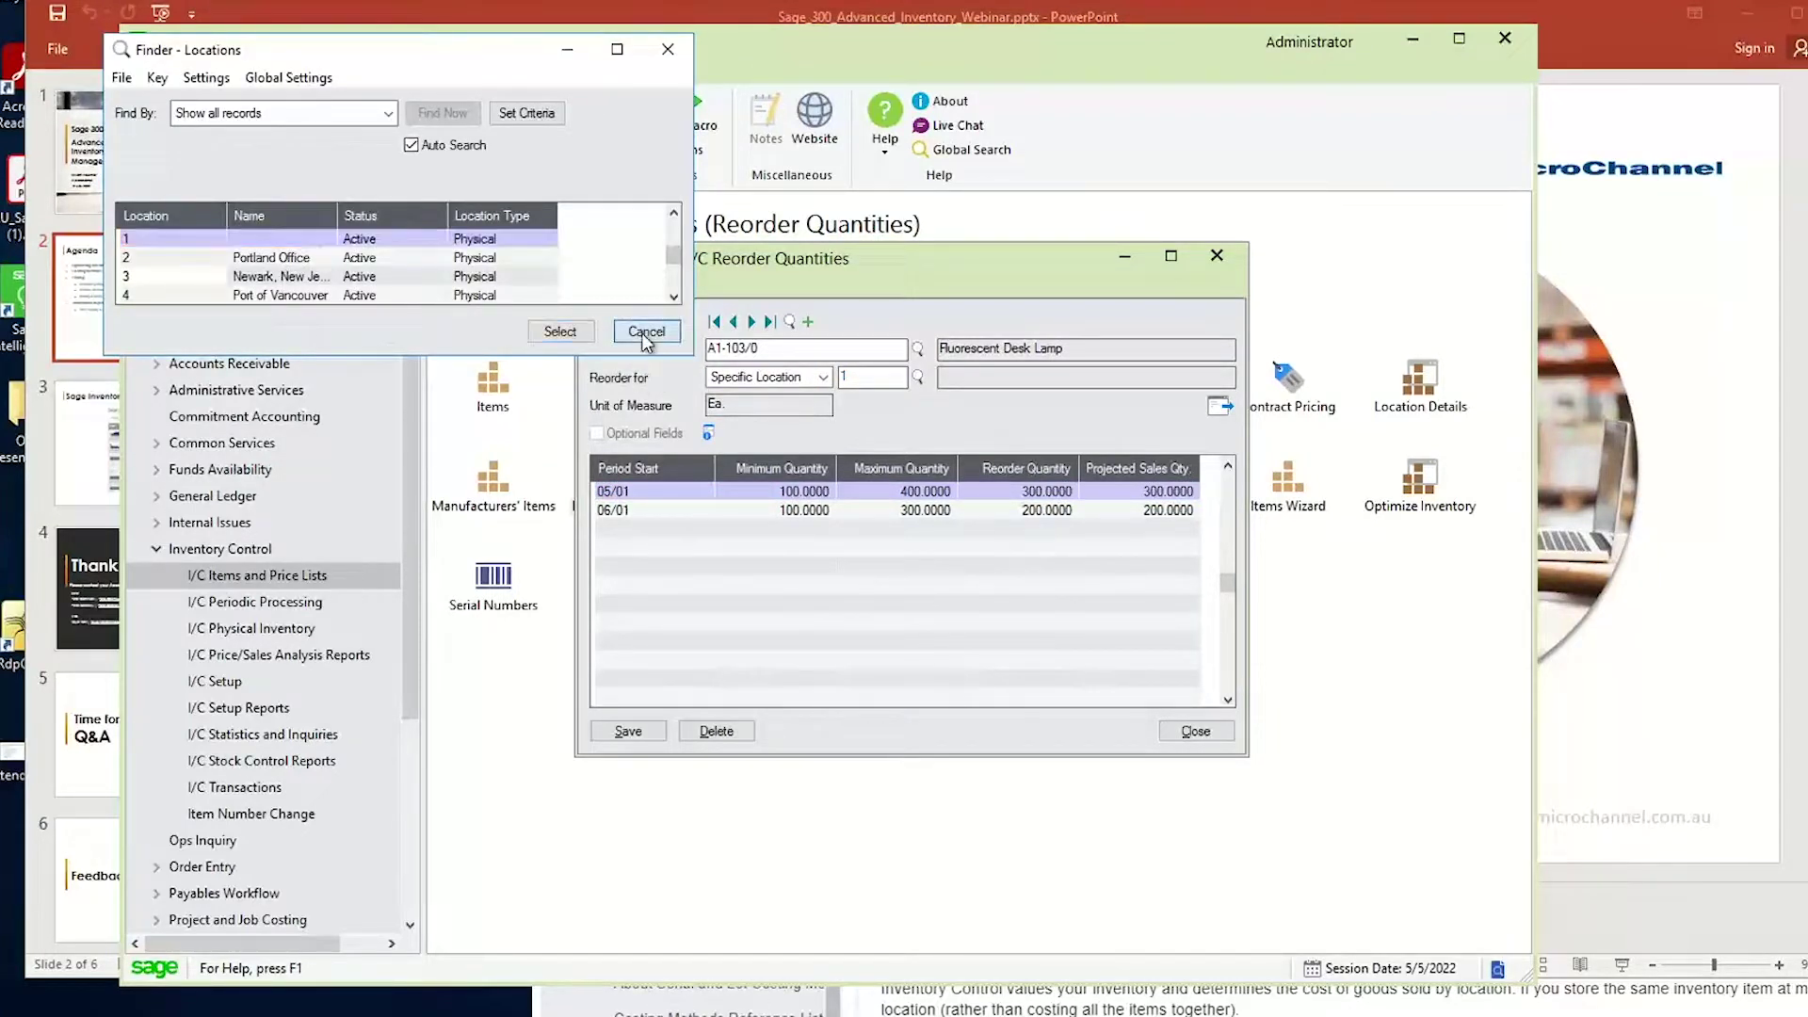
Try to set Reorder for to All Locations for item A1-103/0, and close the reorder quantities record.
{"action": "left_click", "coordinate": [769, 379]}
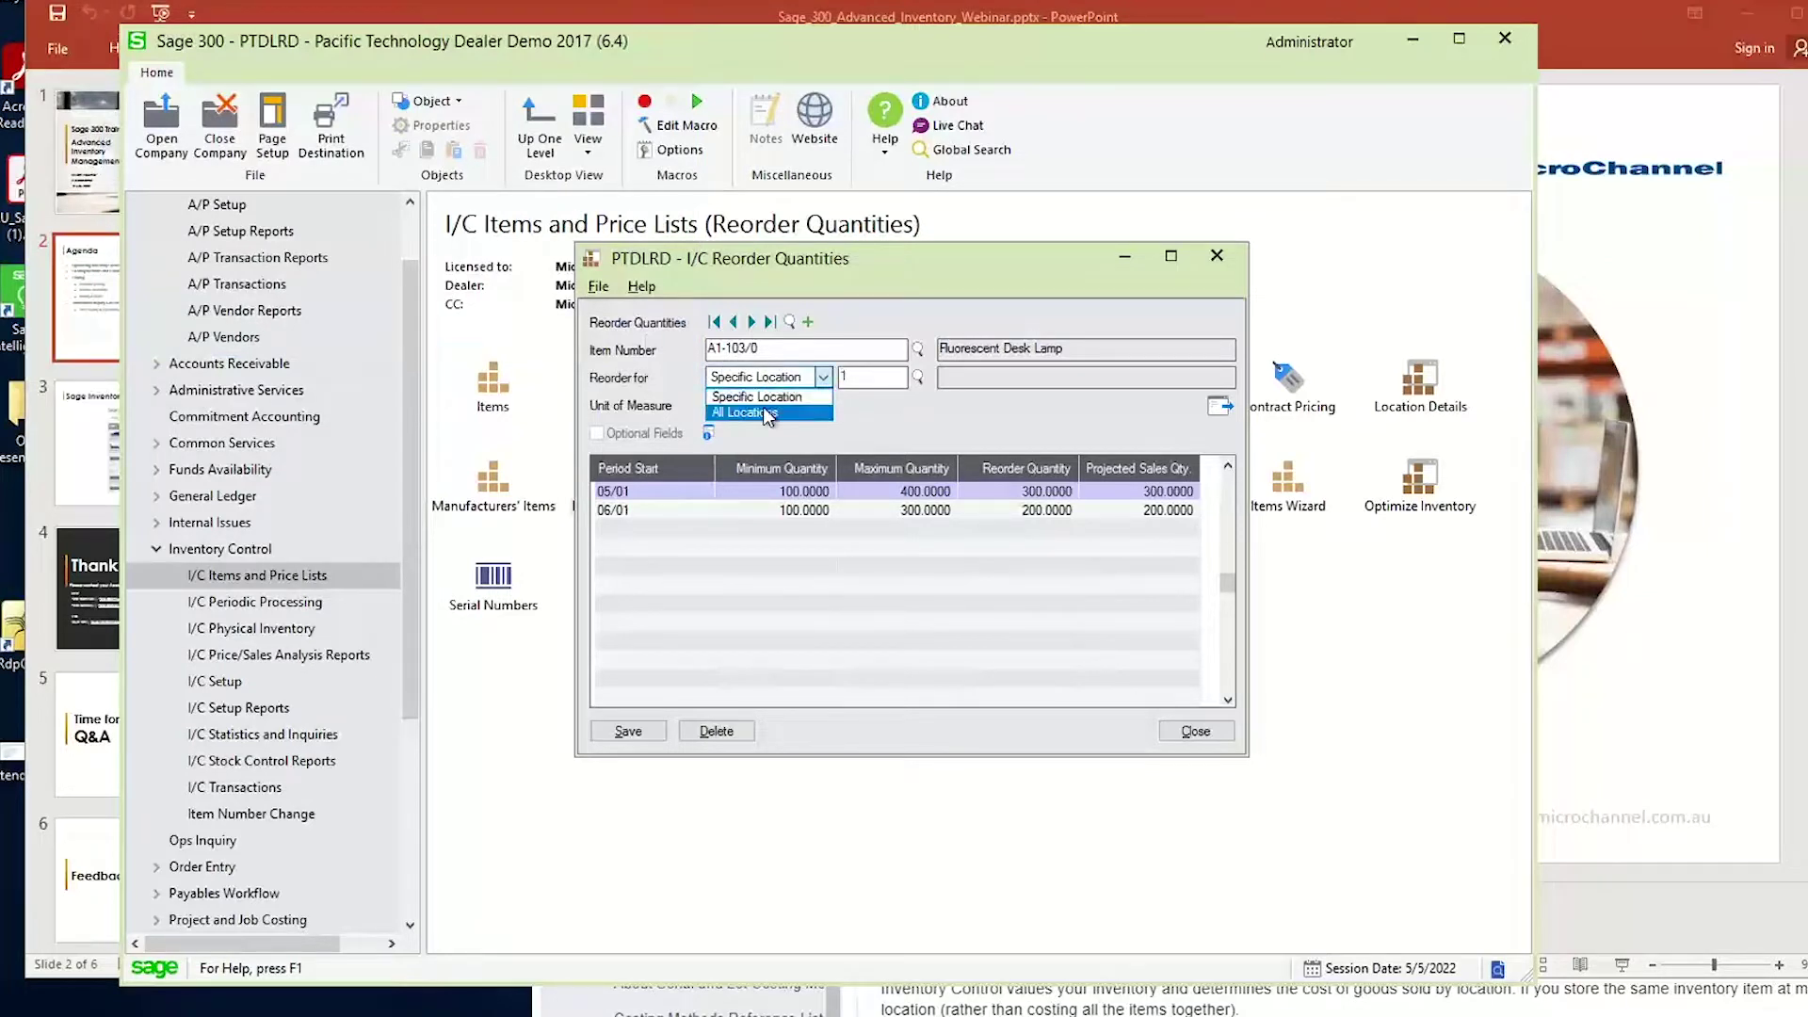
{"action": "left_click", "coordinate": [768, 410]}
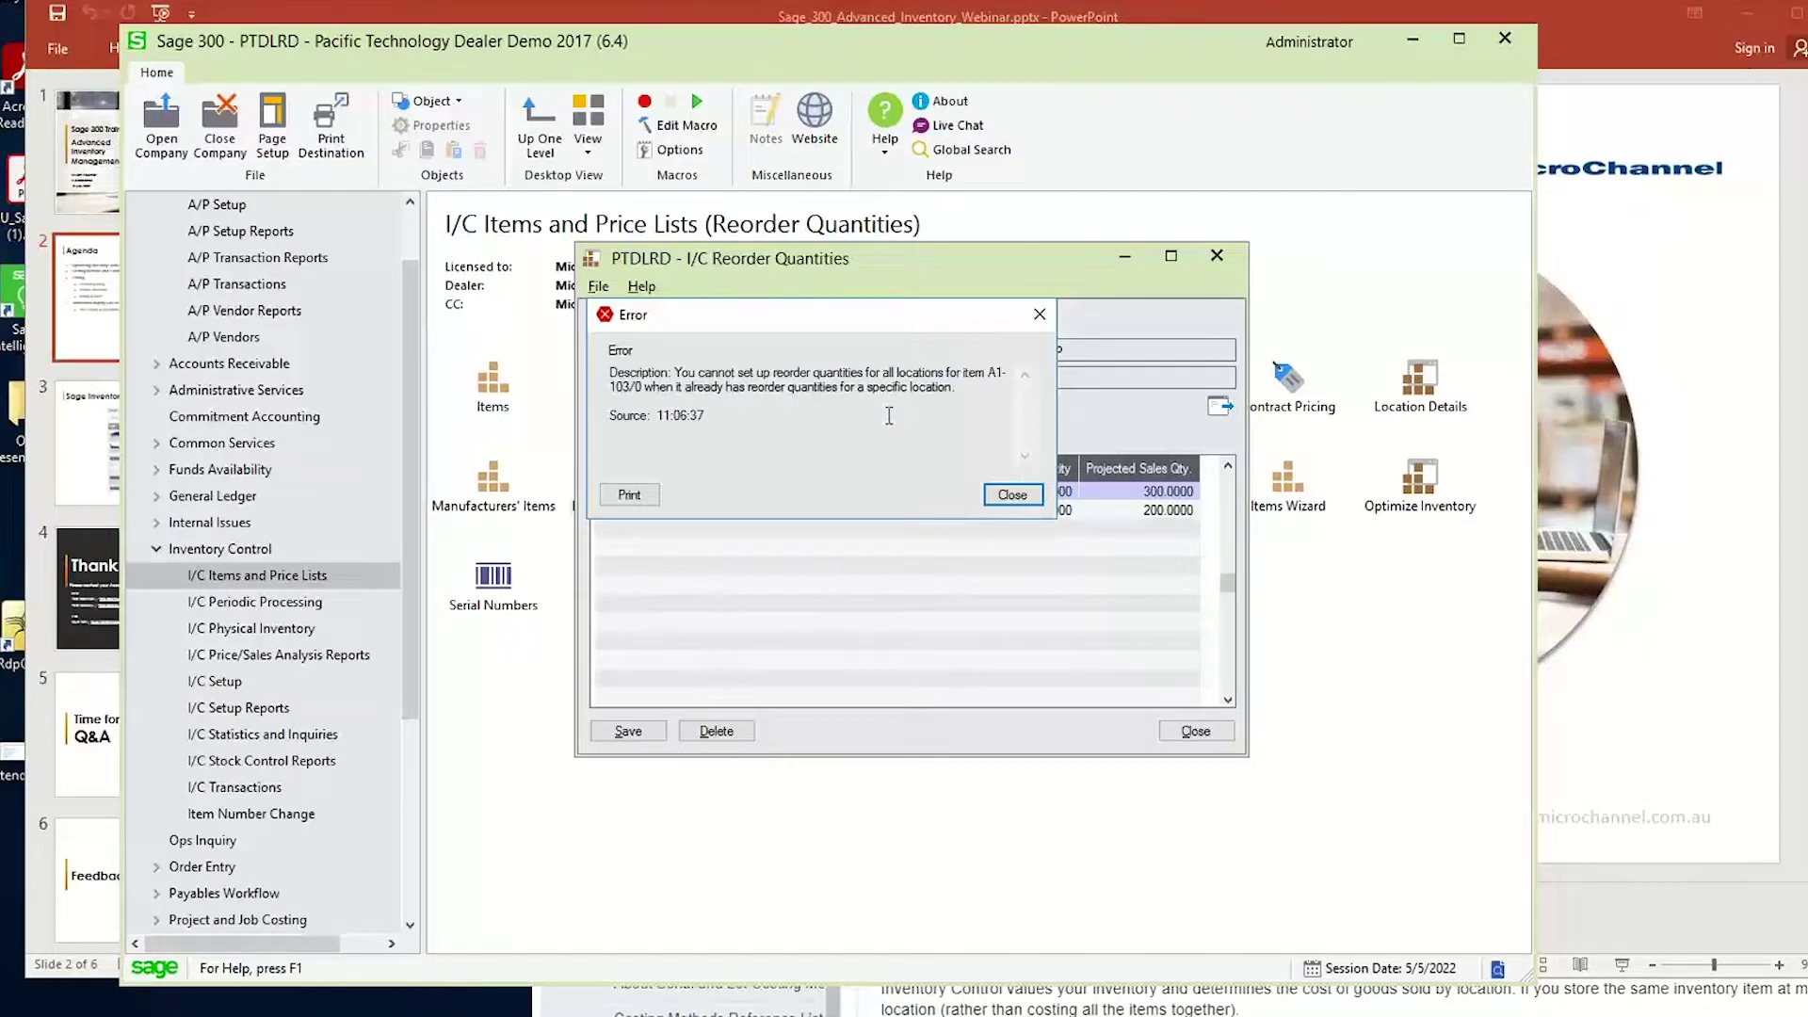
{"action": "left_click", "coordinate": [1012, 494]}
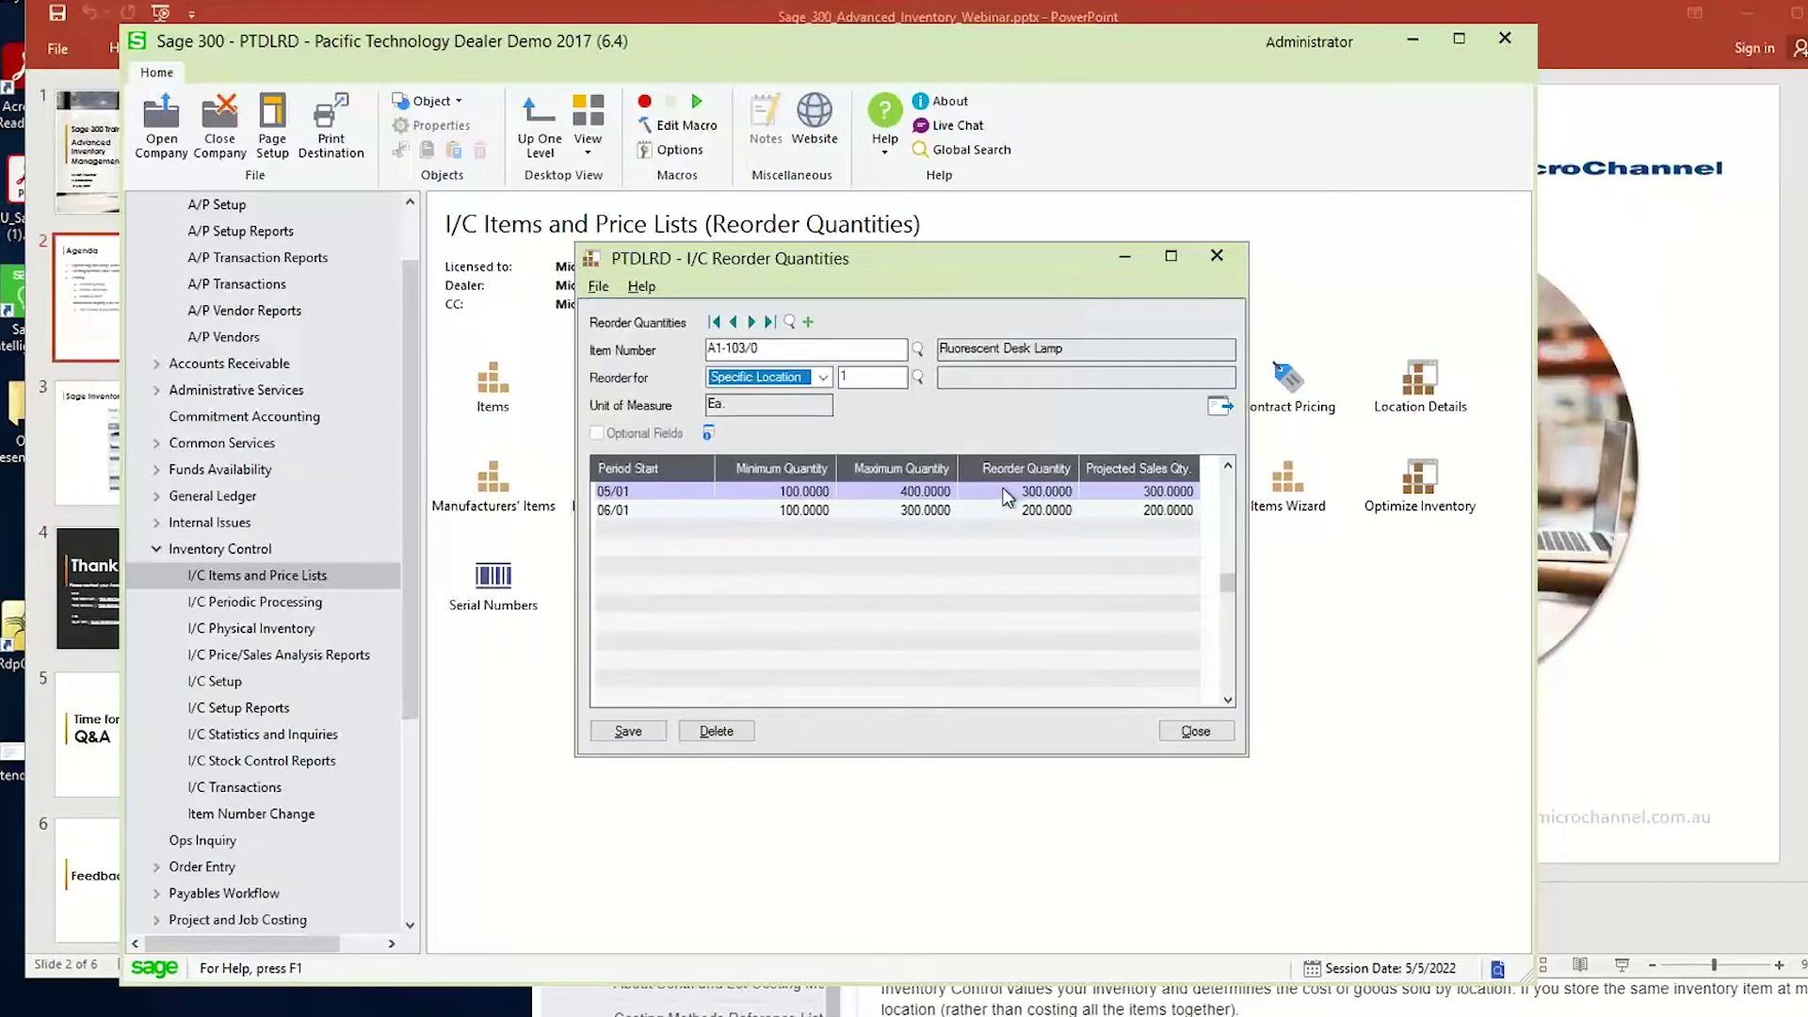
{"action": "left_click", "coordinate": [1217, 252]}
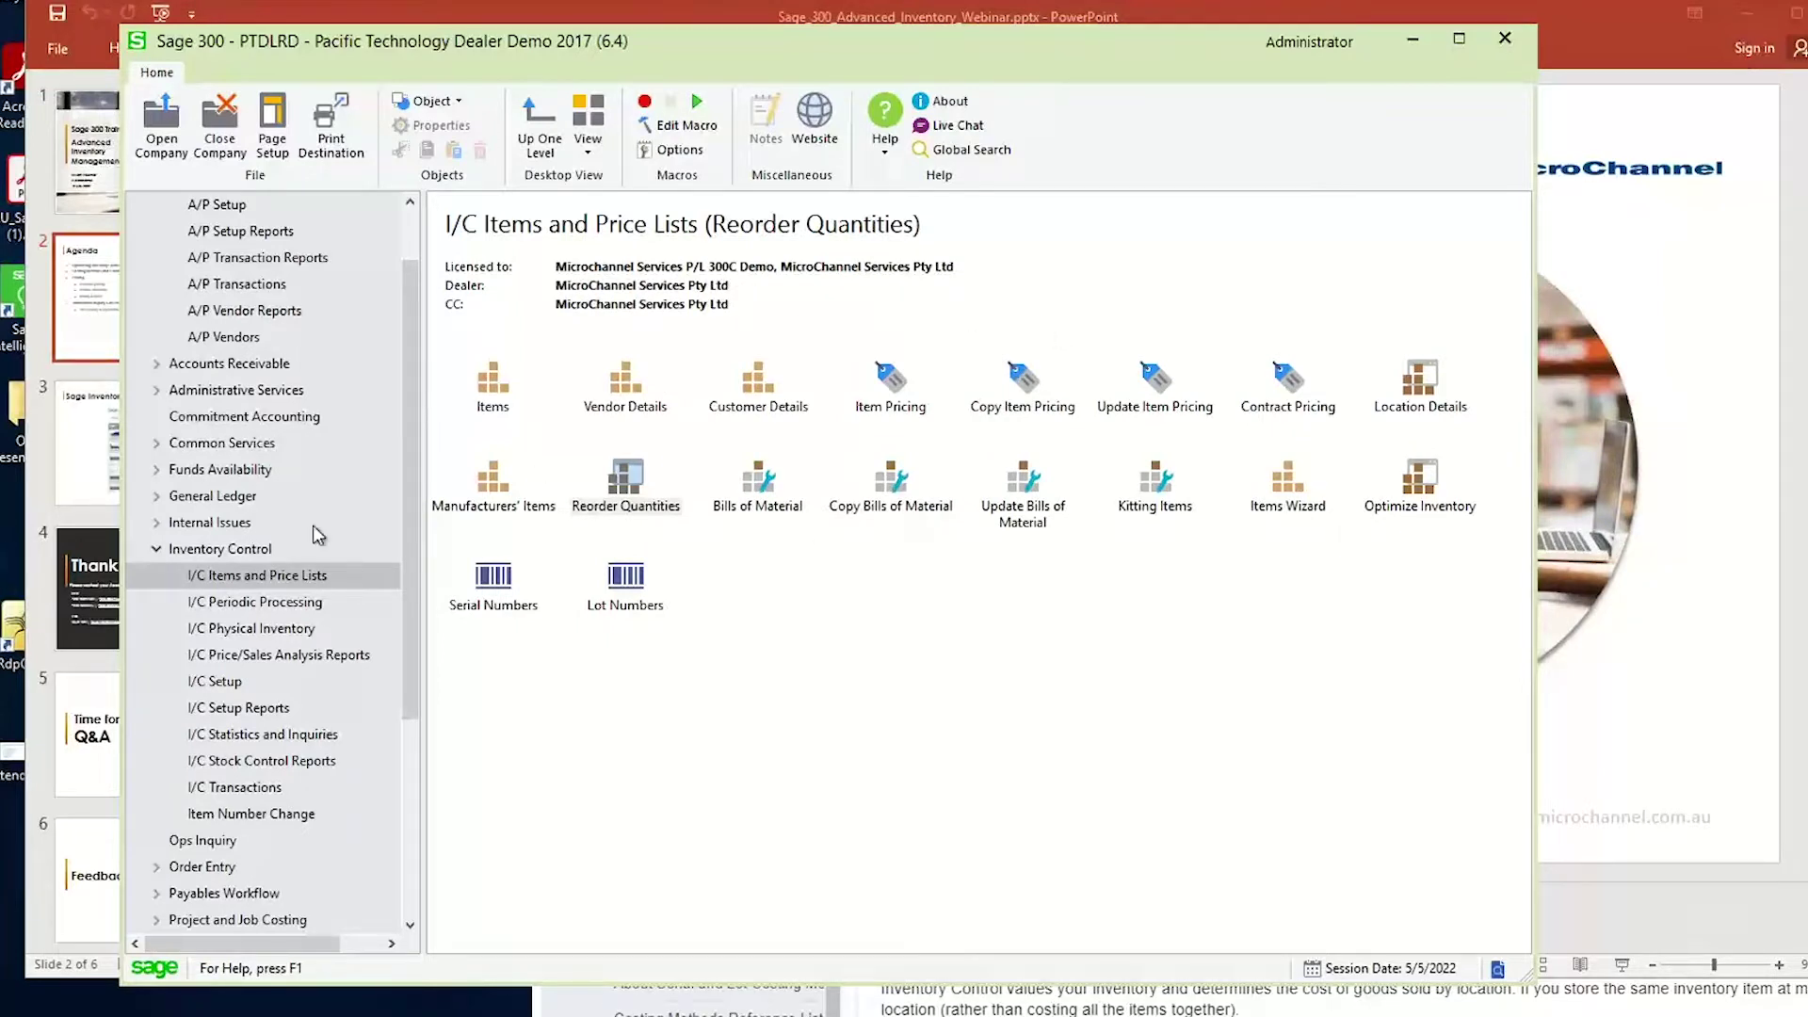
Open the I/C Setup options and review the Optimizer settings for sales periods and the minimum quantity margin factor.
{"action": "left_click", "coordinate": [226, 681]}
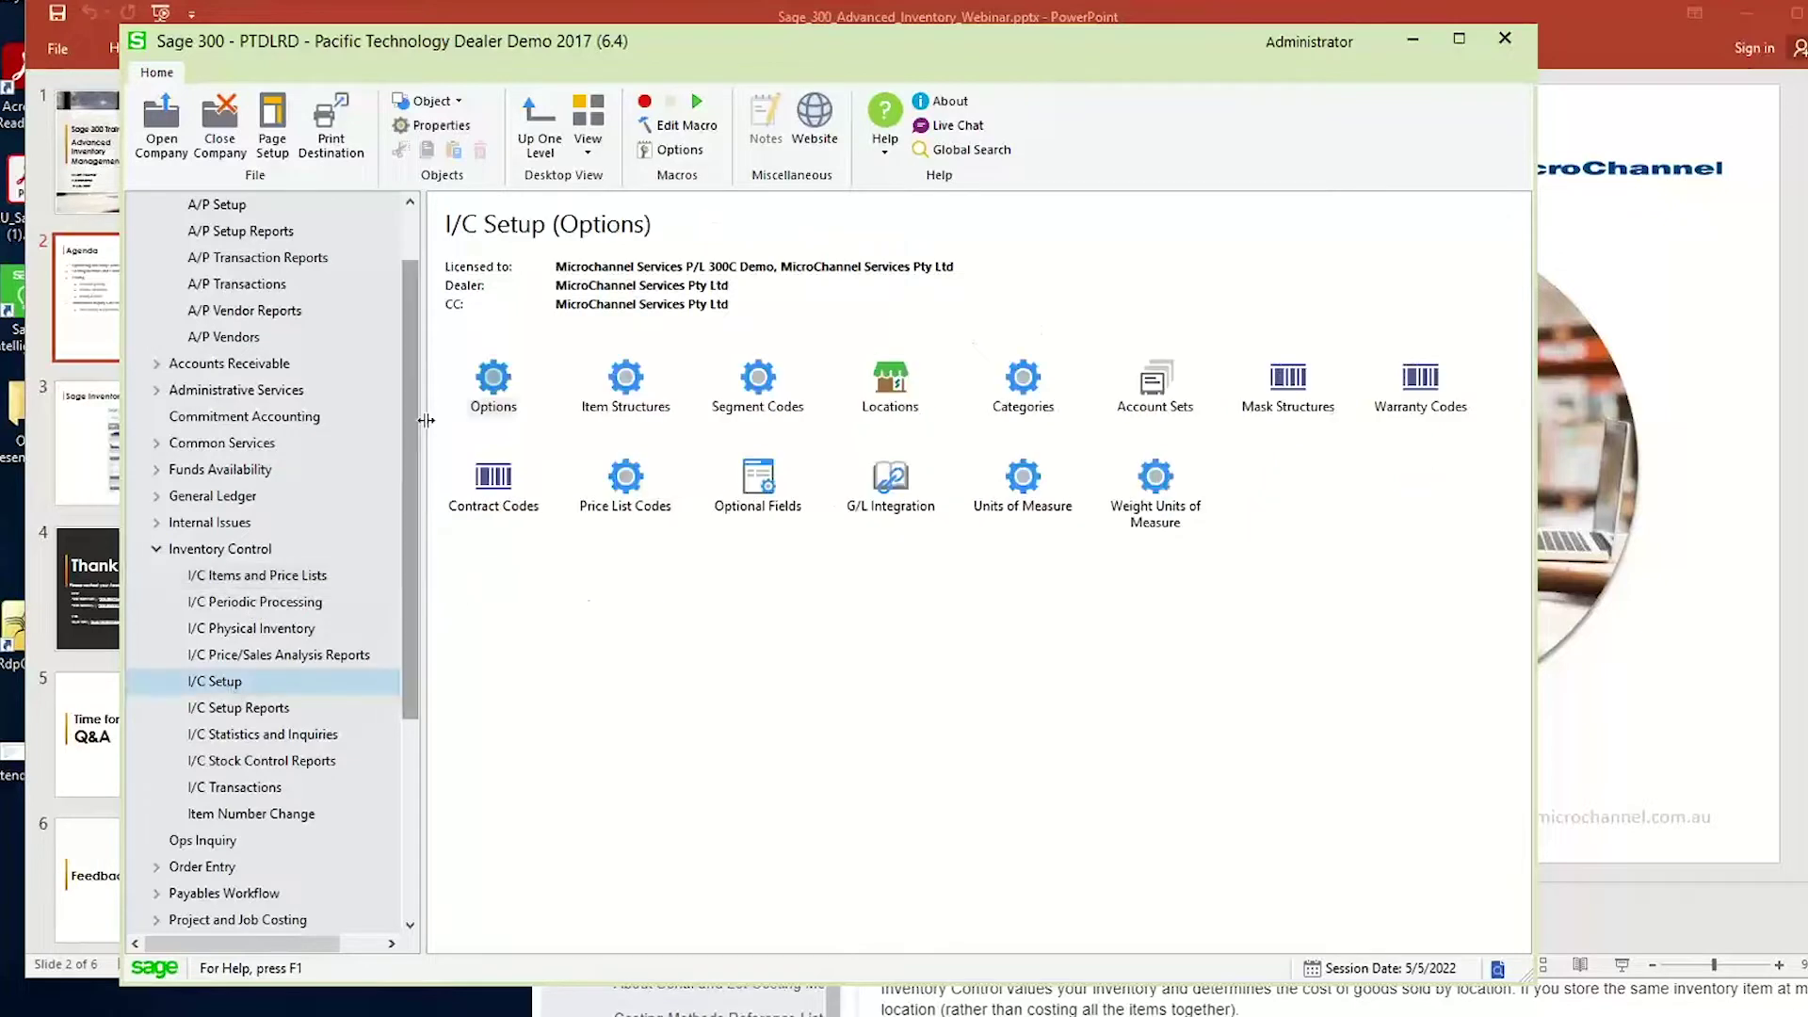
{"action": "double_click", "coordinate": [496, 400]}
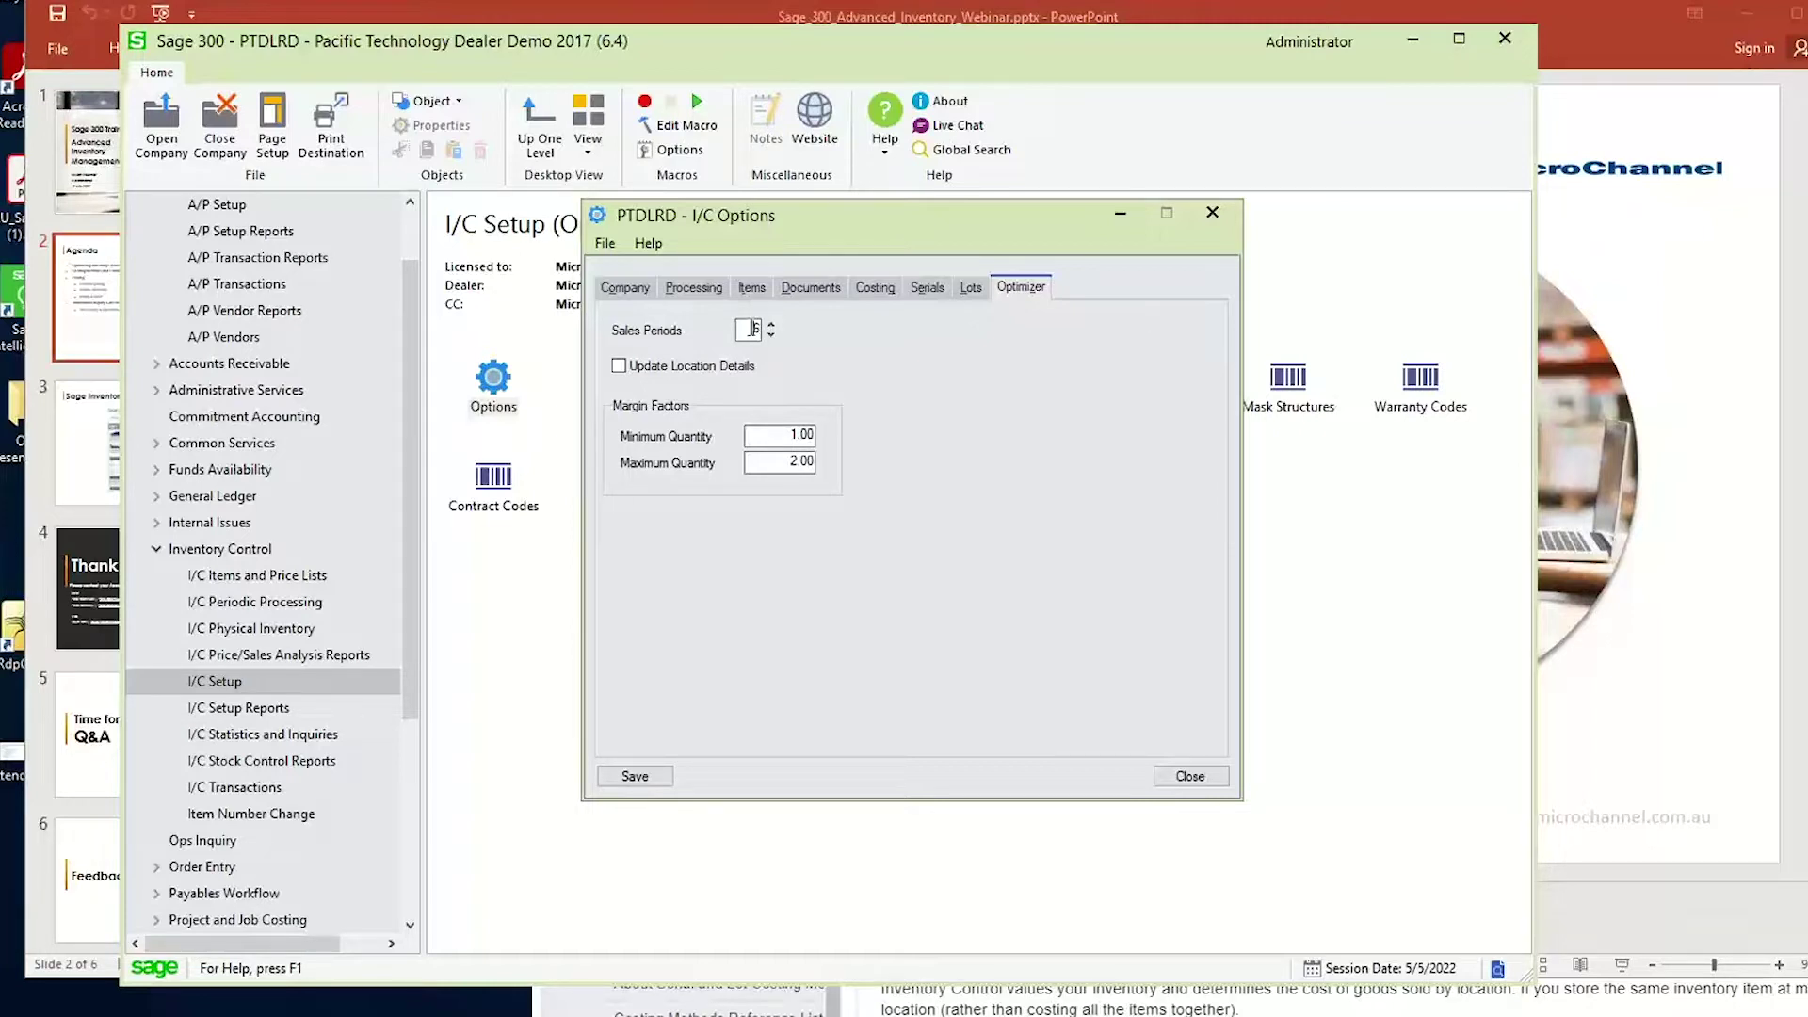
{"action": "left_click_drag", "start_coordinate": [751, 328], "coordinate": [783, 327]}
{"action": "left_click", "coordinate": [785, 436]}
Switch to the browser, show the I/C Options Screen help page, and position its window so the Optimizer explanations are readable.
{"action": "mouse_move", "coordinate": [856, 1015]}
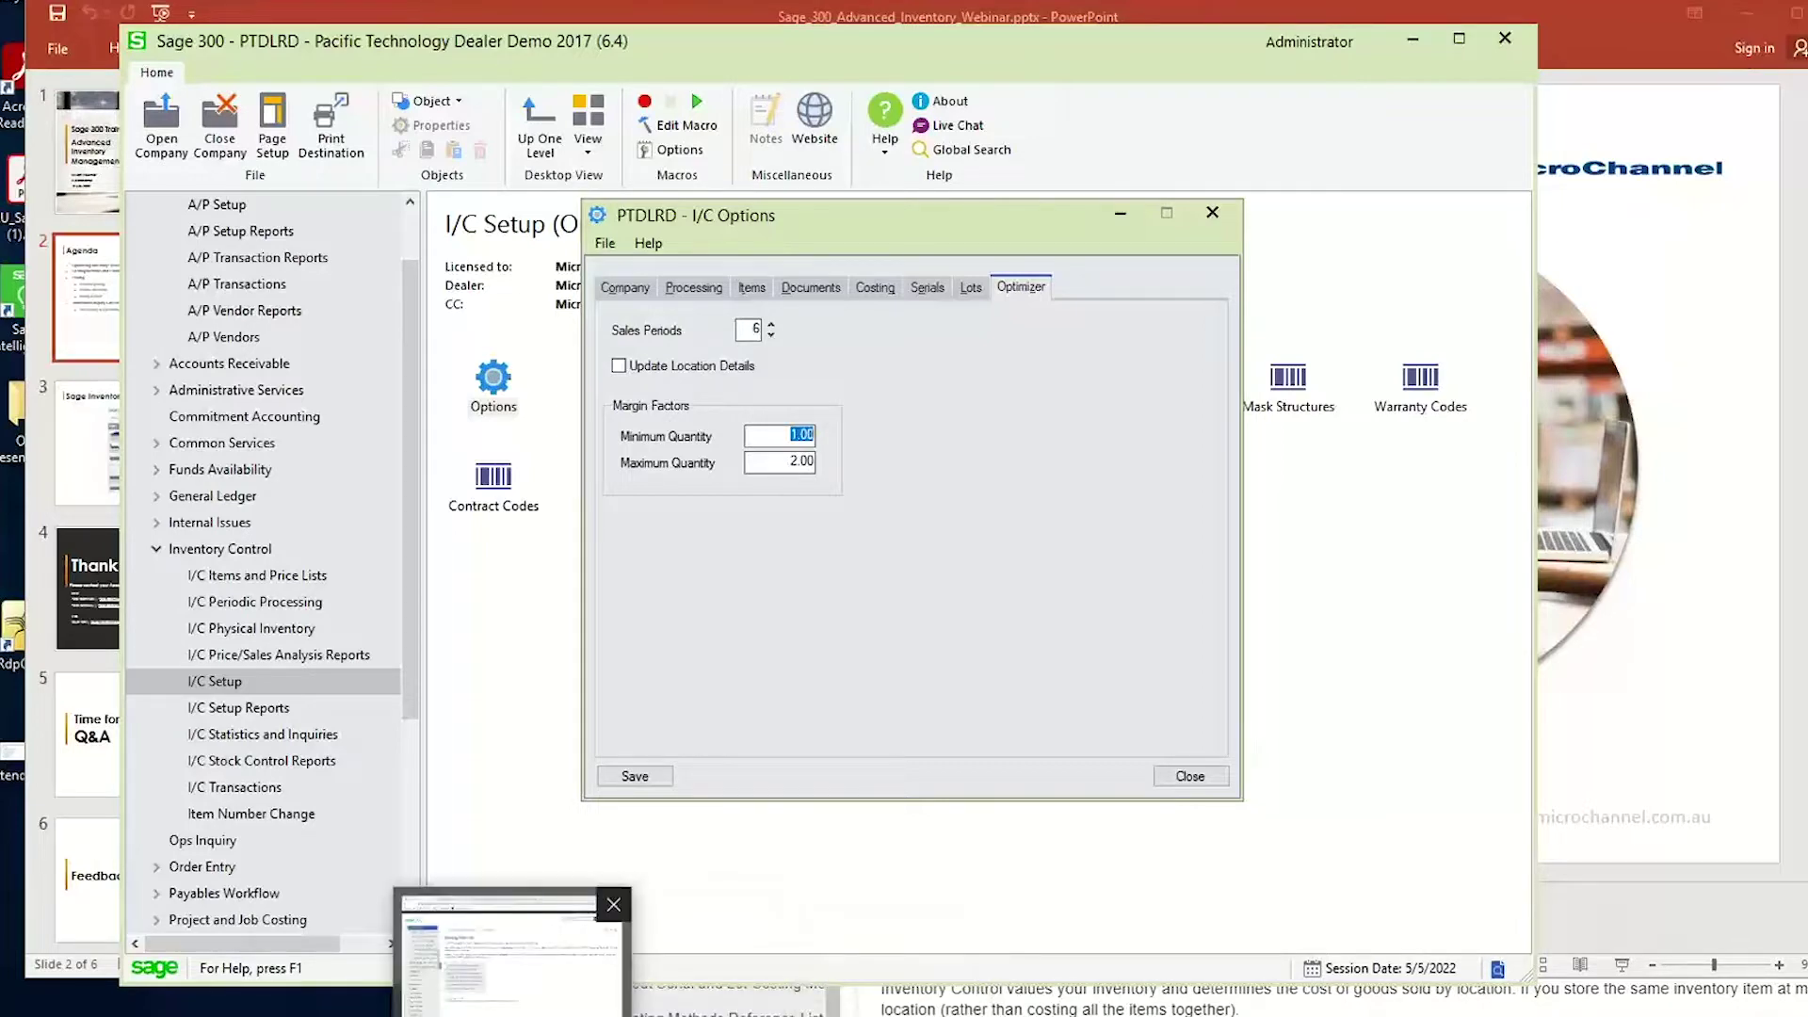
{"action": "left_click", "coordinate": [527, 1011]}
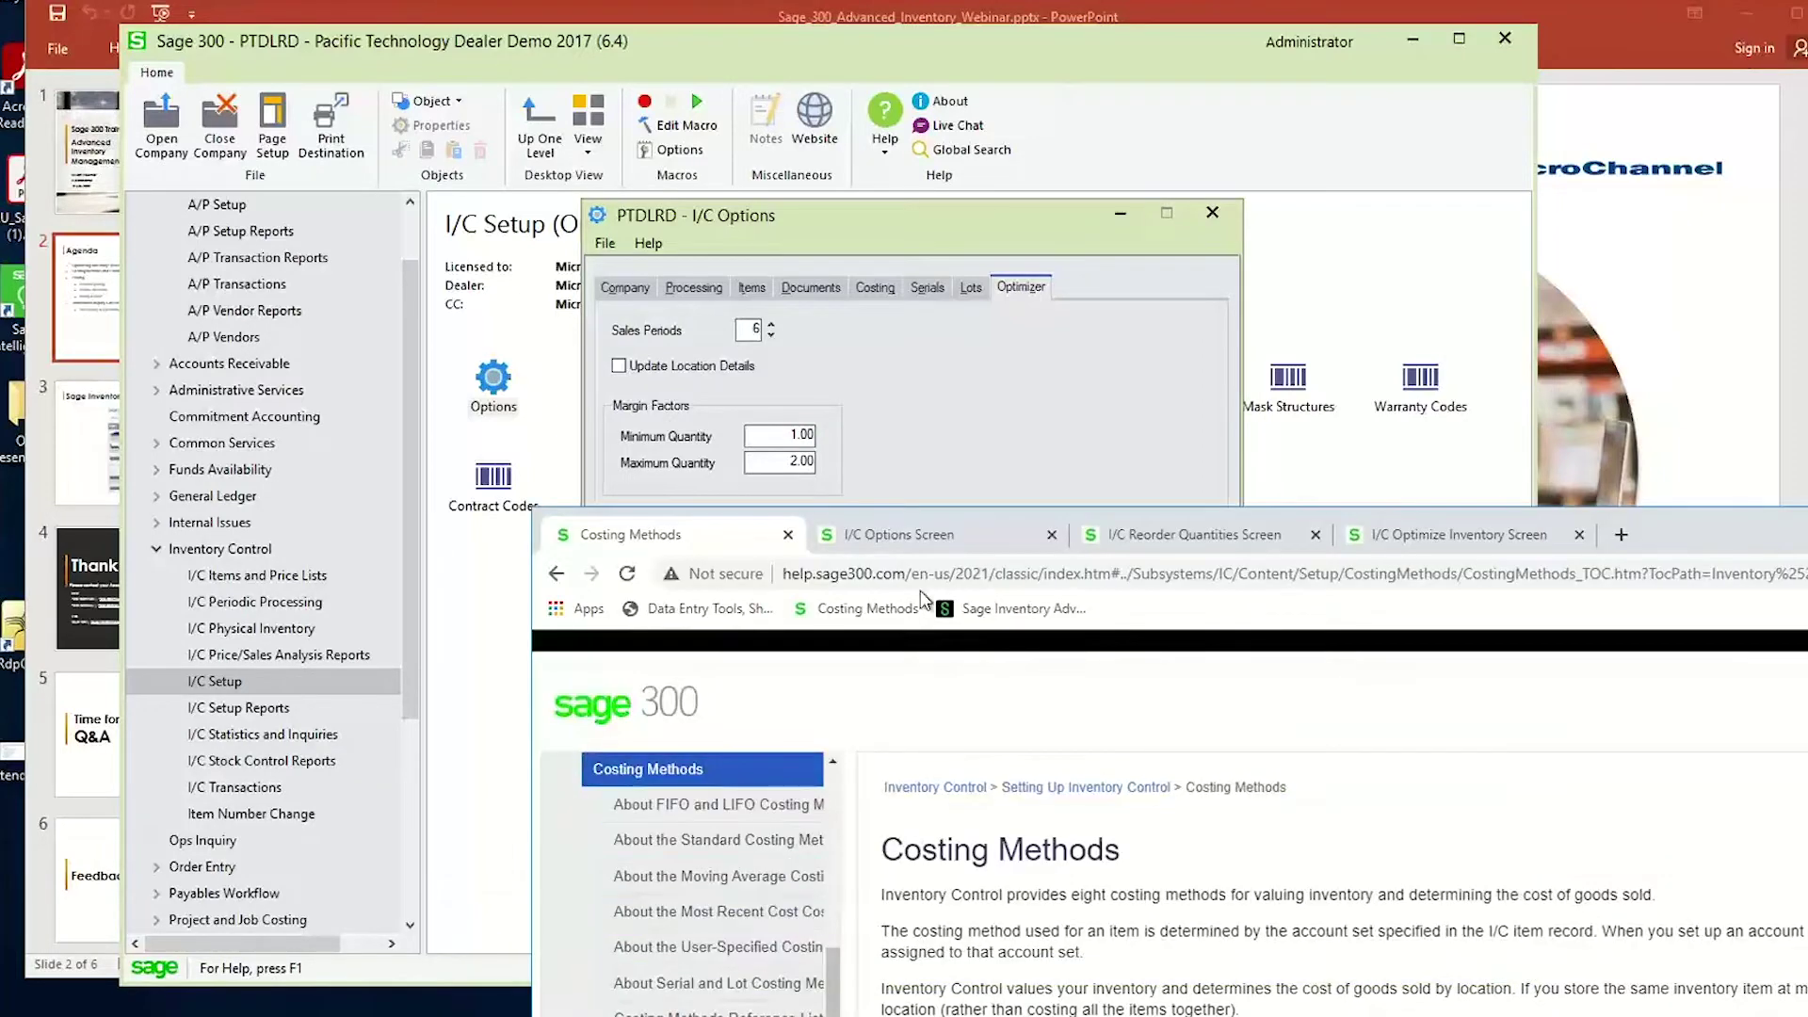
{"action": "left_click_drag", "start_coordinate": [1697, 516], "coordinate": [554, 4]}
{"action": "left_click", "coordinate": [554, 5]}
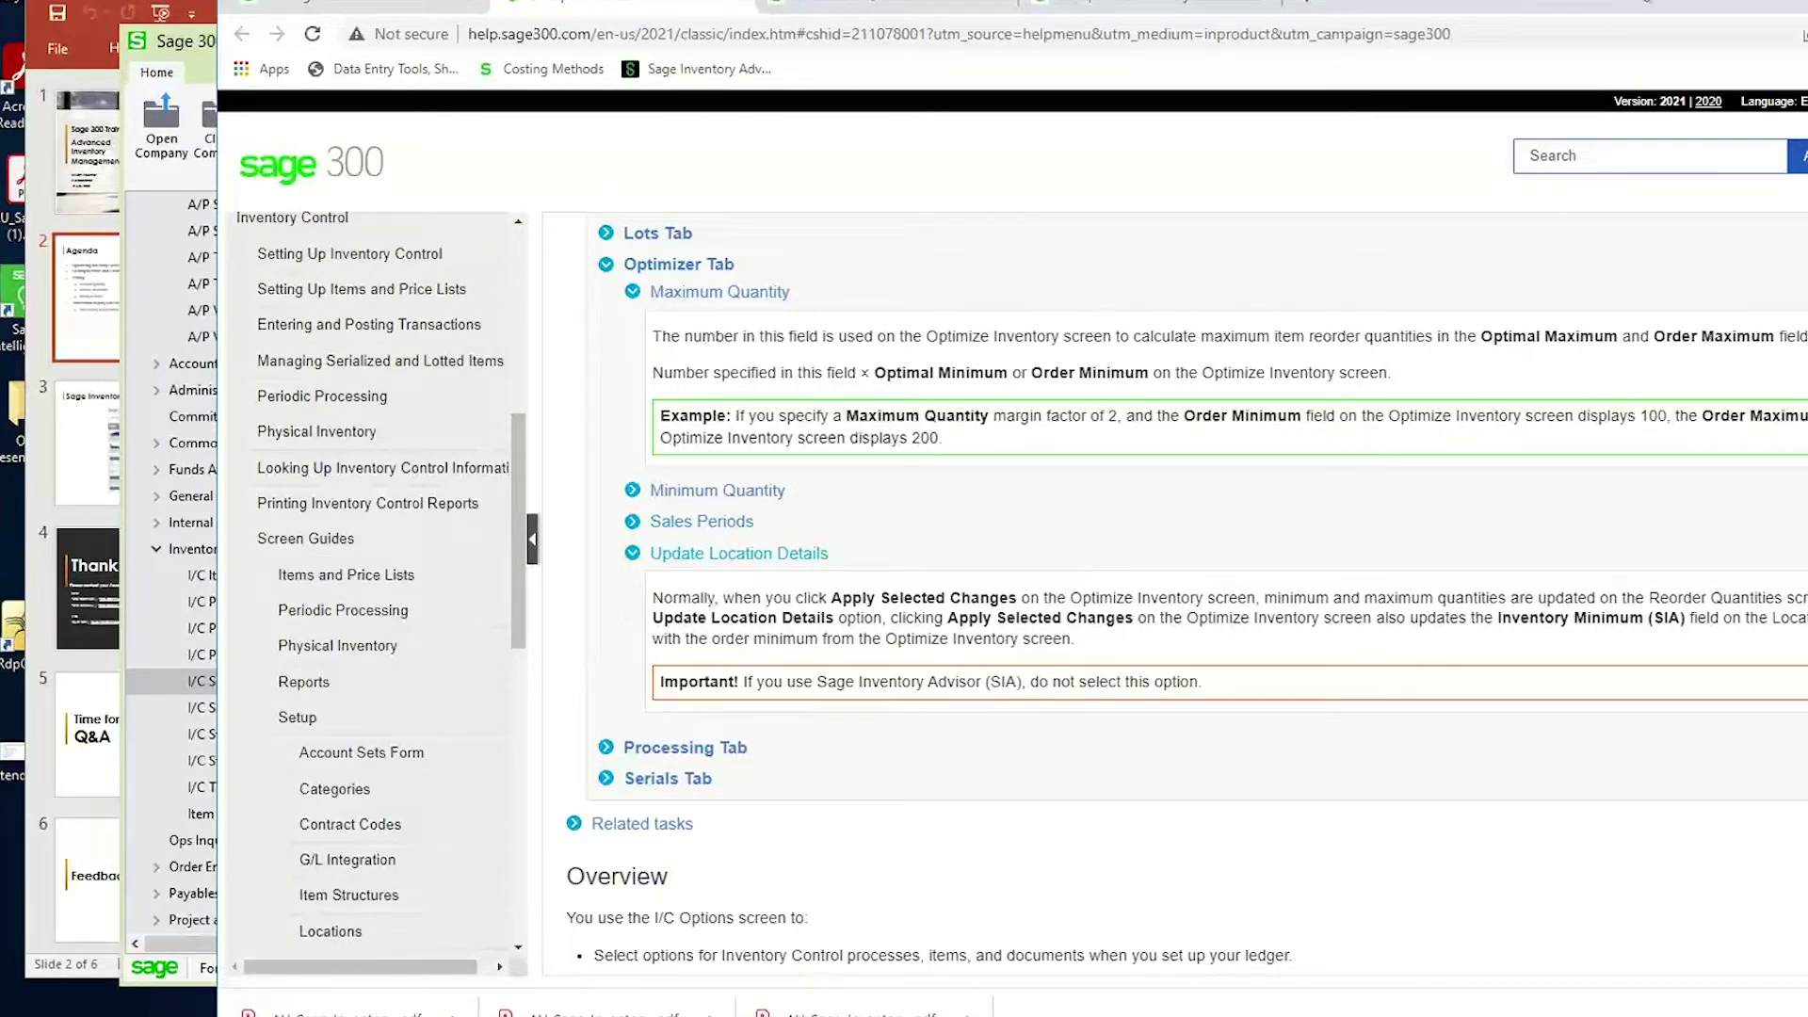
{"action": "left_click_drag", "start_coordinate": [1609, 3], "coordinate": [1152, 103]}
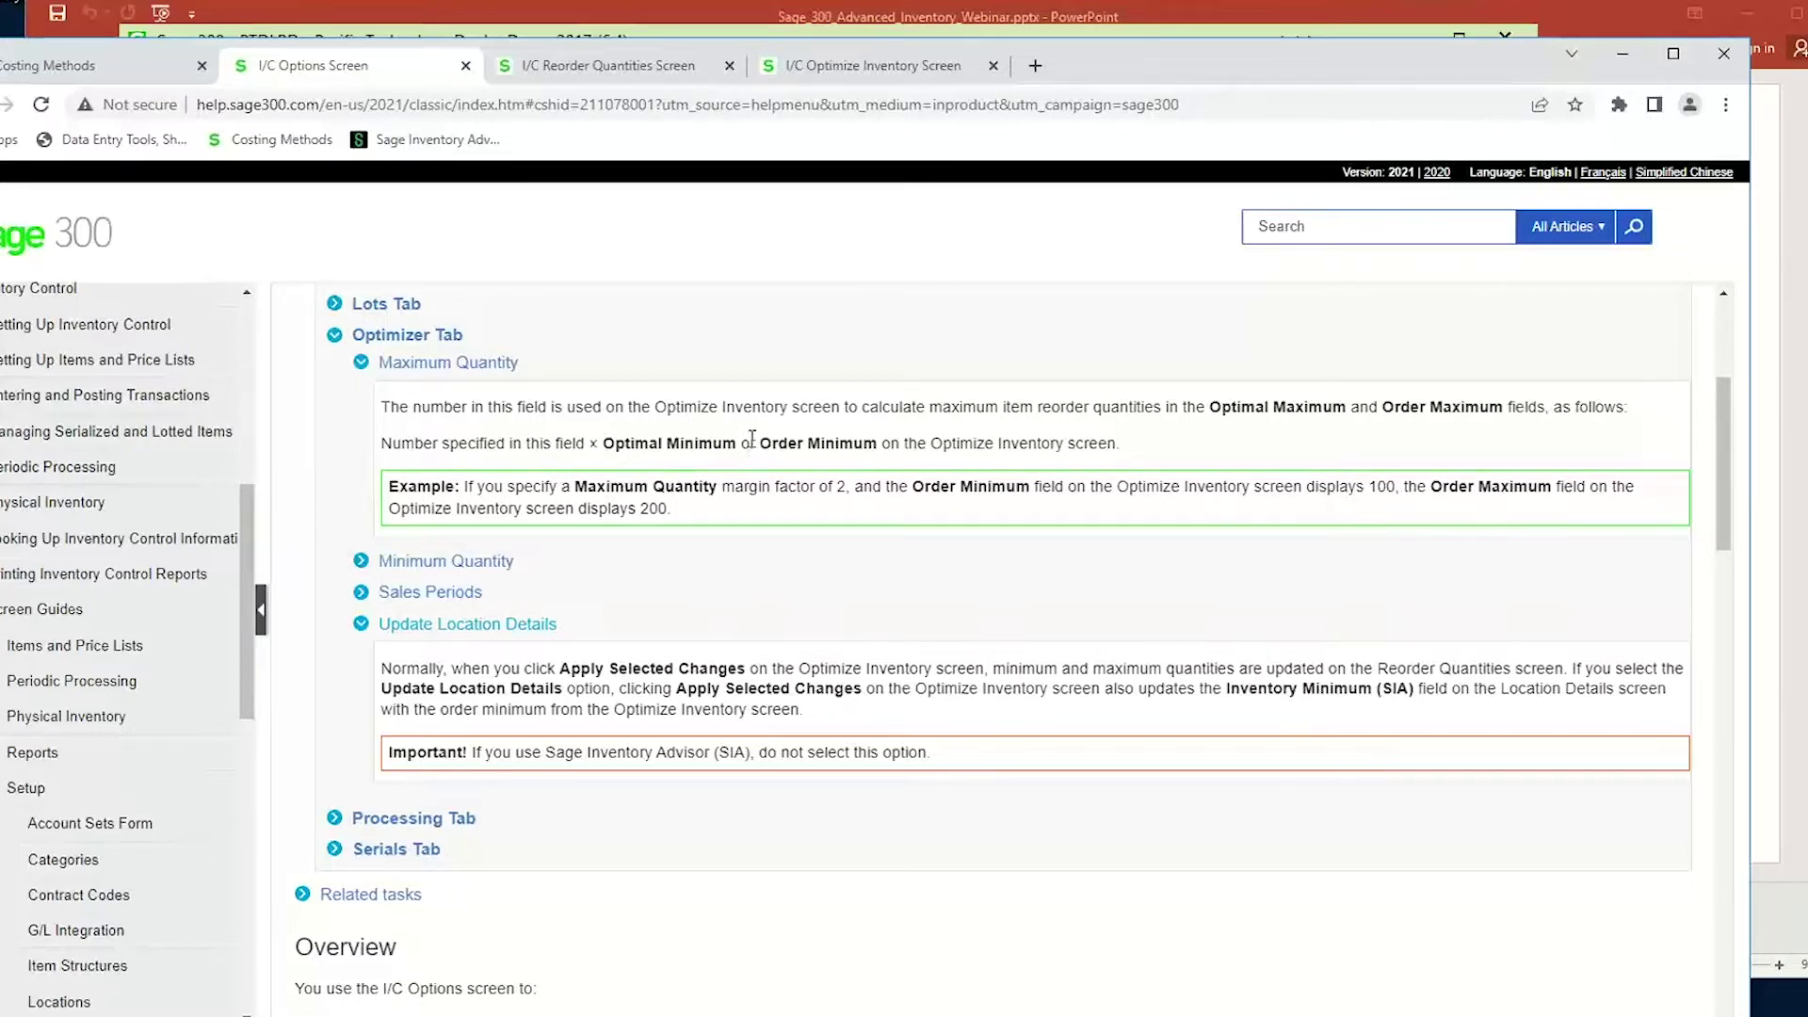
Read how the Maximum Quantity margin factor is calculated, and expand Minimum Quantity to examine its Average Sales formula.
{"action": "left_click_drag", "start_coordinate": [751, 443], "coordinate": [393, 443]}
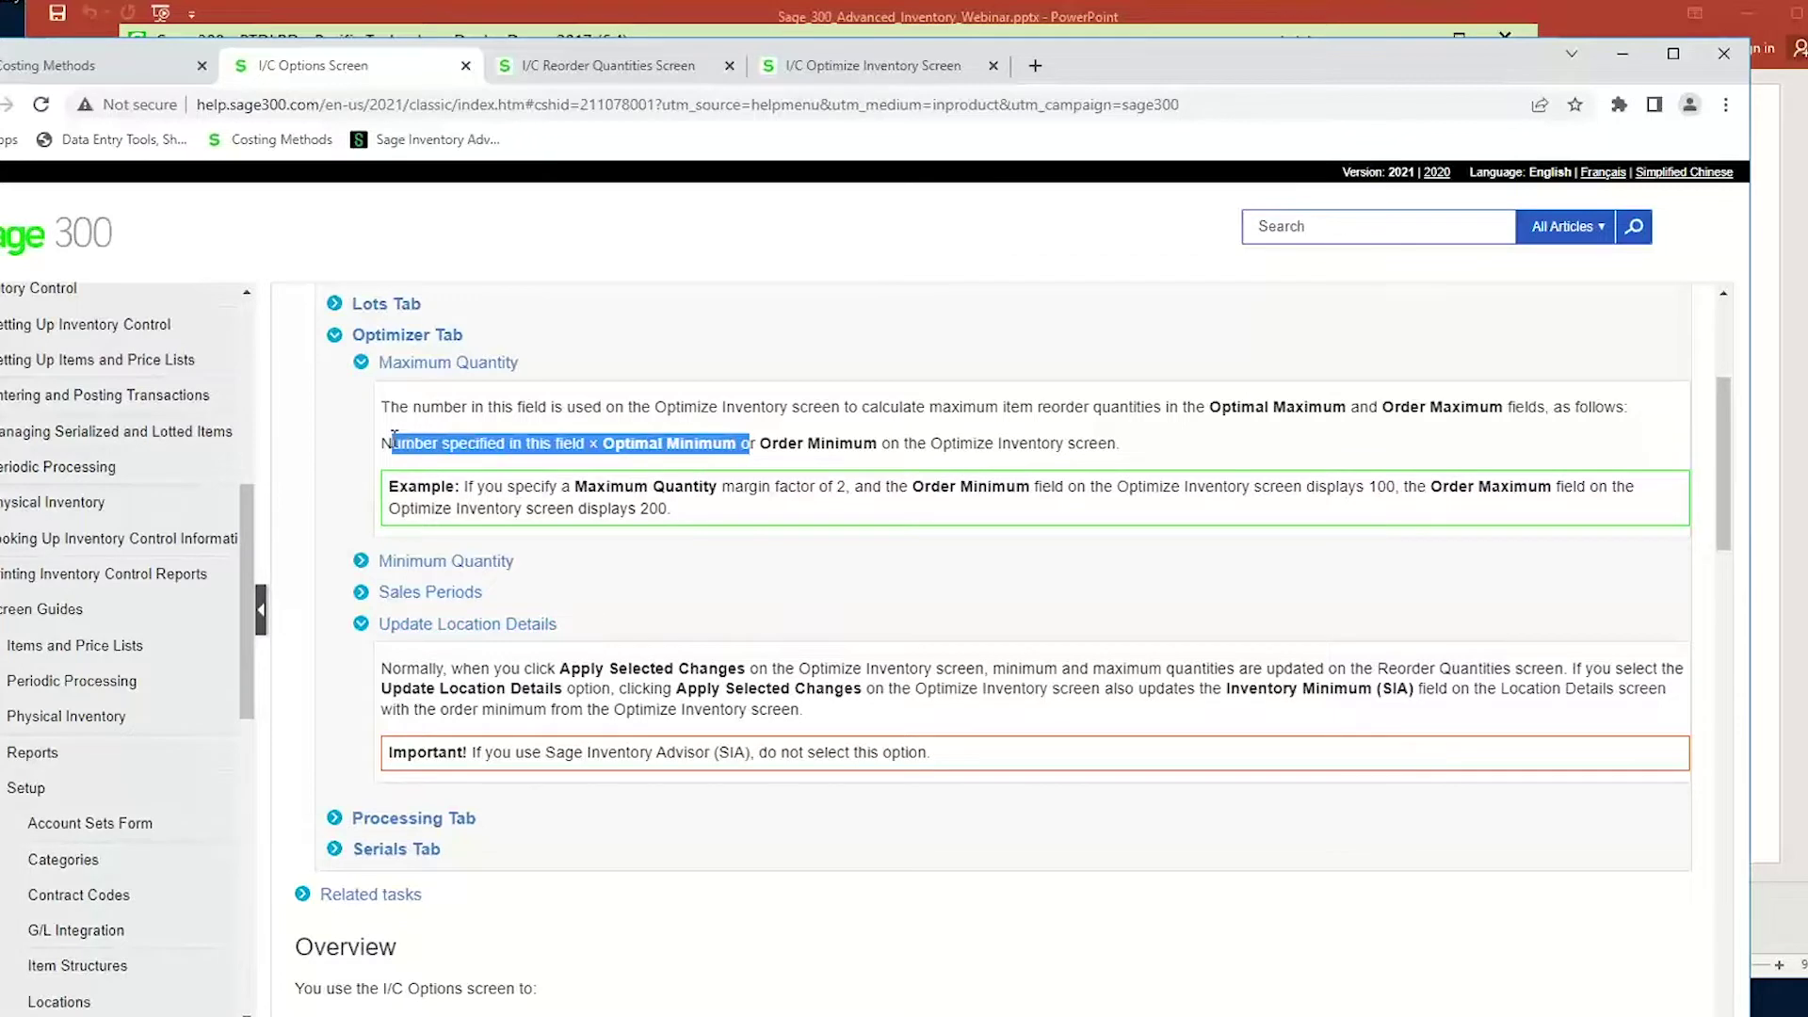
{"action": "left_click", "coordinate": [653, 444]}
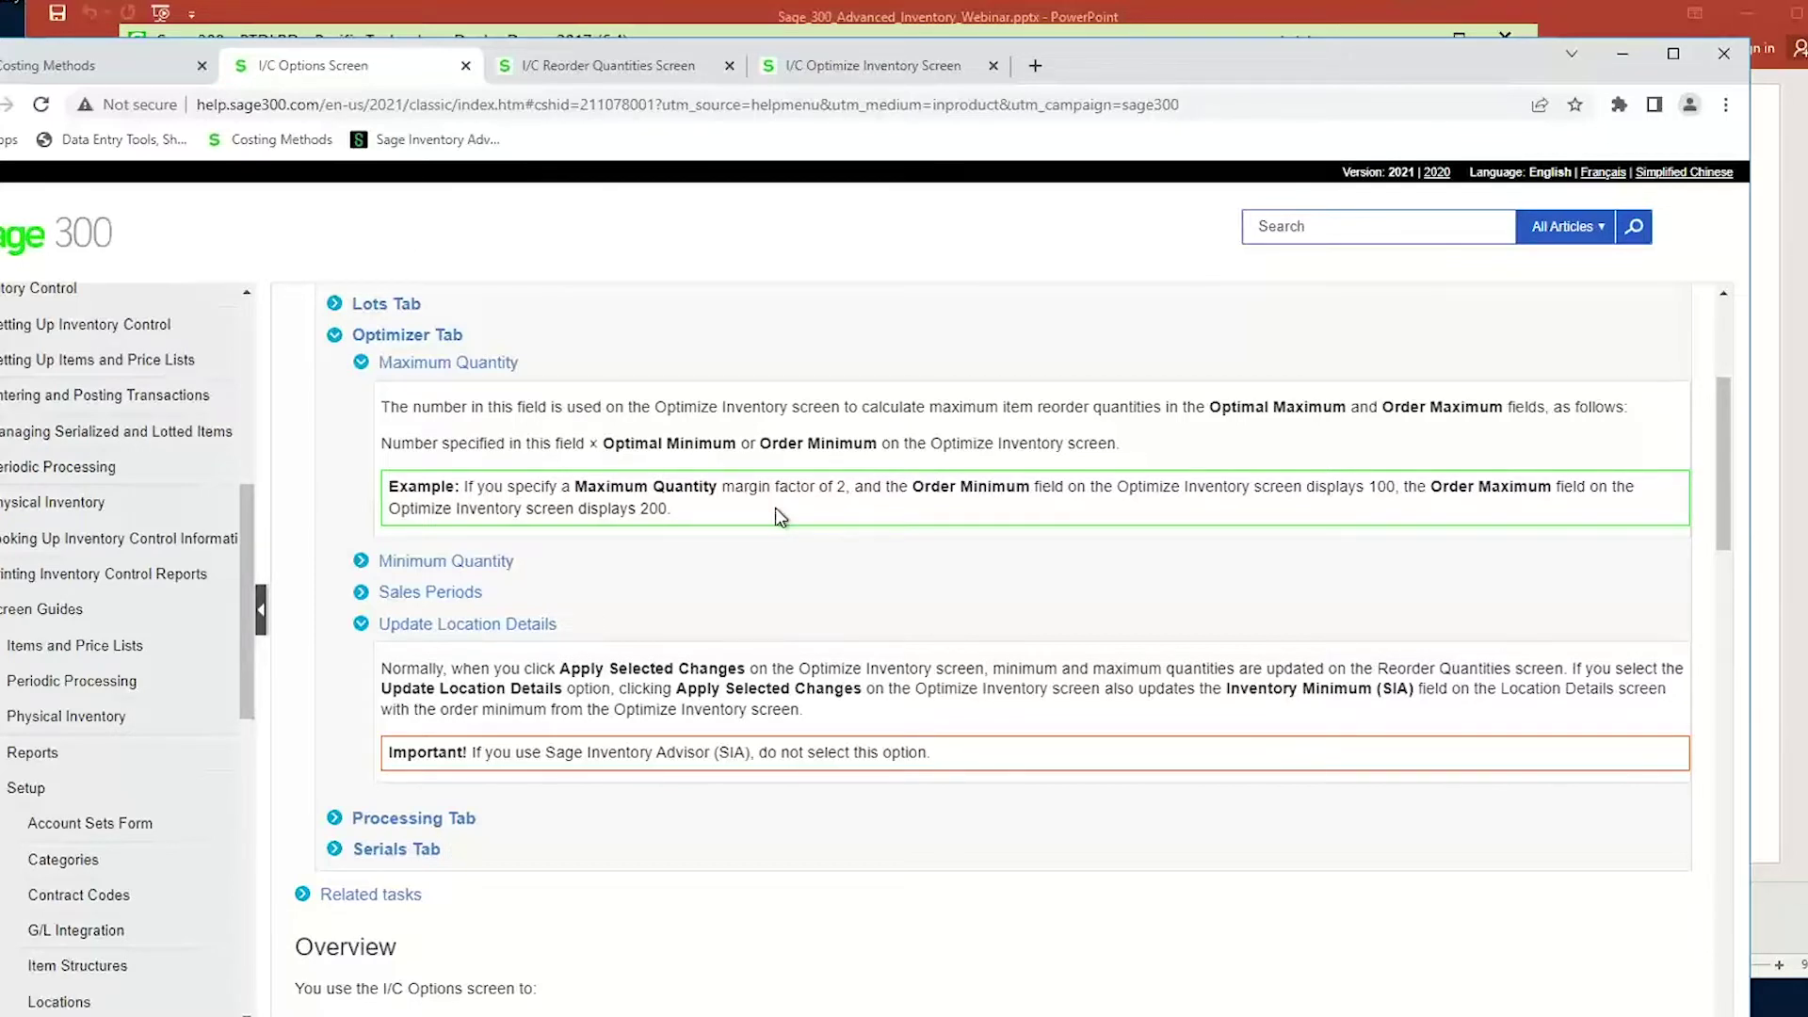
{"action": "scroll", "coordinate": [776, 516], "scroll_direction": "up", "scroll_amount": 1}
{"action": "left_click", "coordinate": [499, 675]}
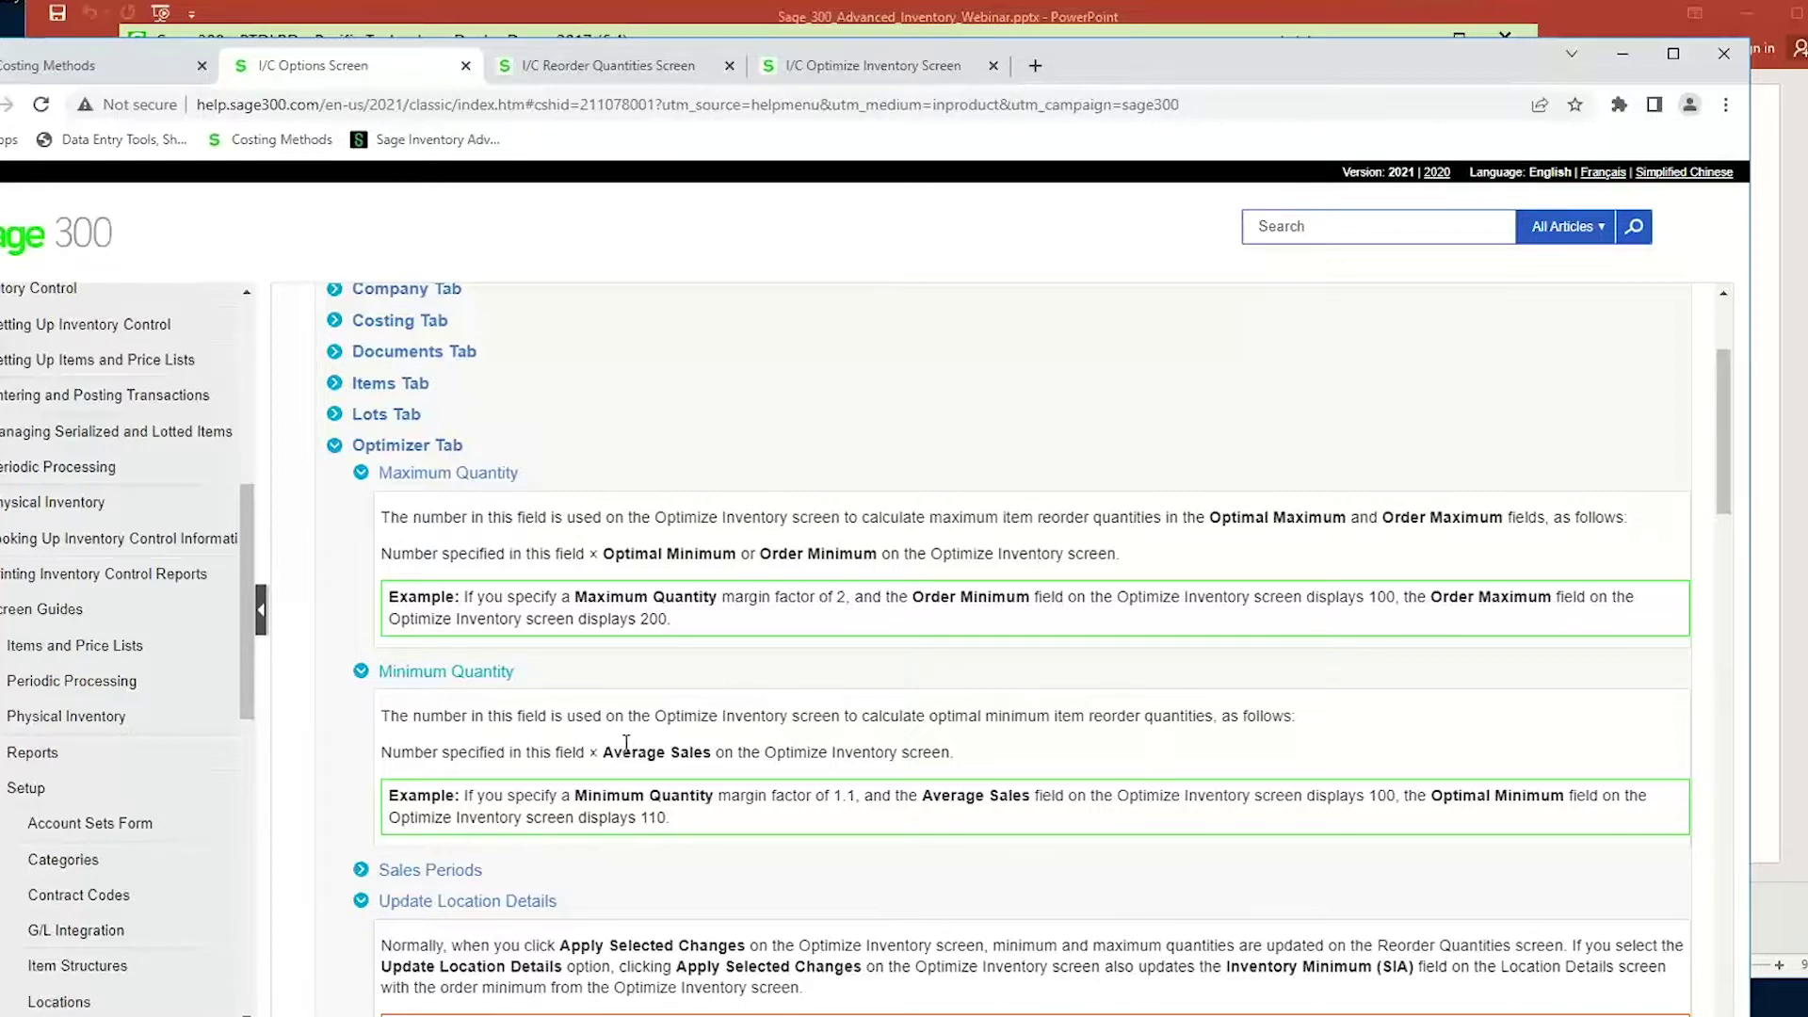
{"action": "left_click_drag", "start_coordinate": [604, 751], "coordinate": [785, 752]}
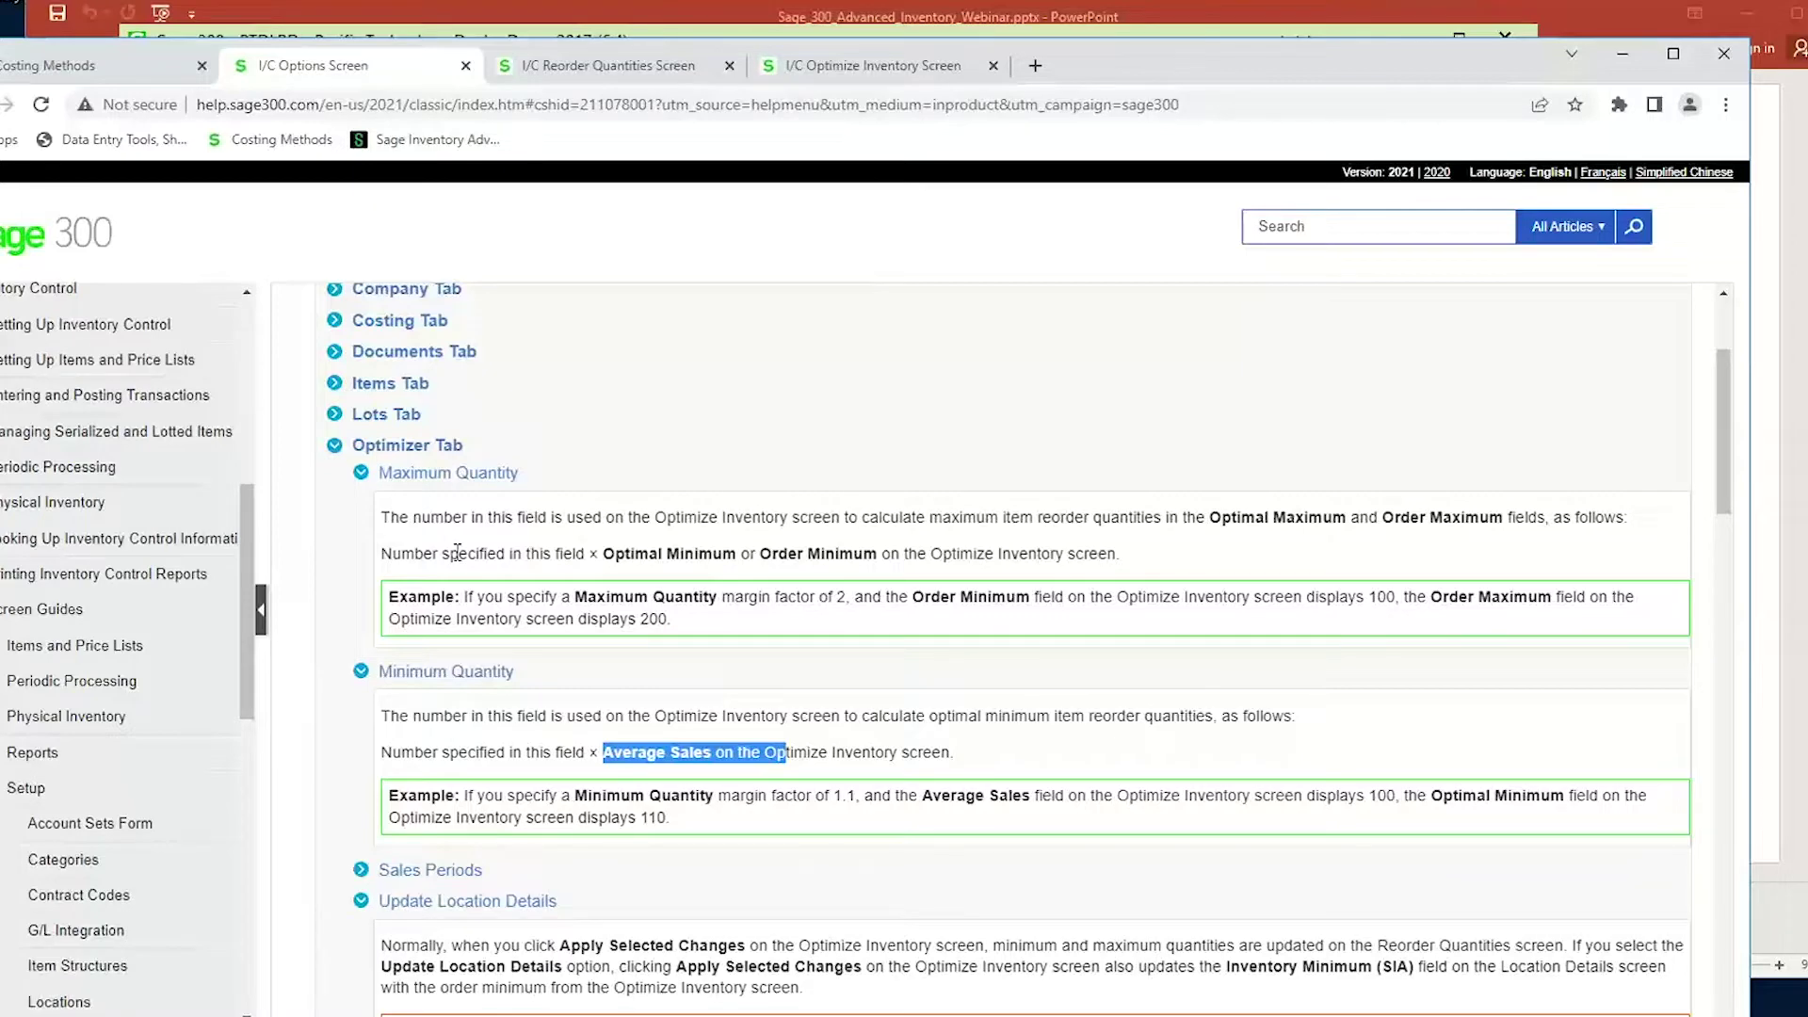
Move the help browser out of the way and open Optimize Inventory from I/C Items and Price Lists in Sage 300.
{"action": "left_click_drag", "start_coordinate": [1207, 65], "coordinate": [1223, 868]}
{"action": "left_click", "coordinate": [974, 551]}
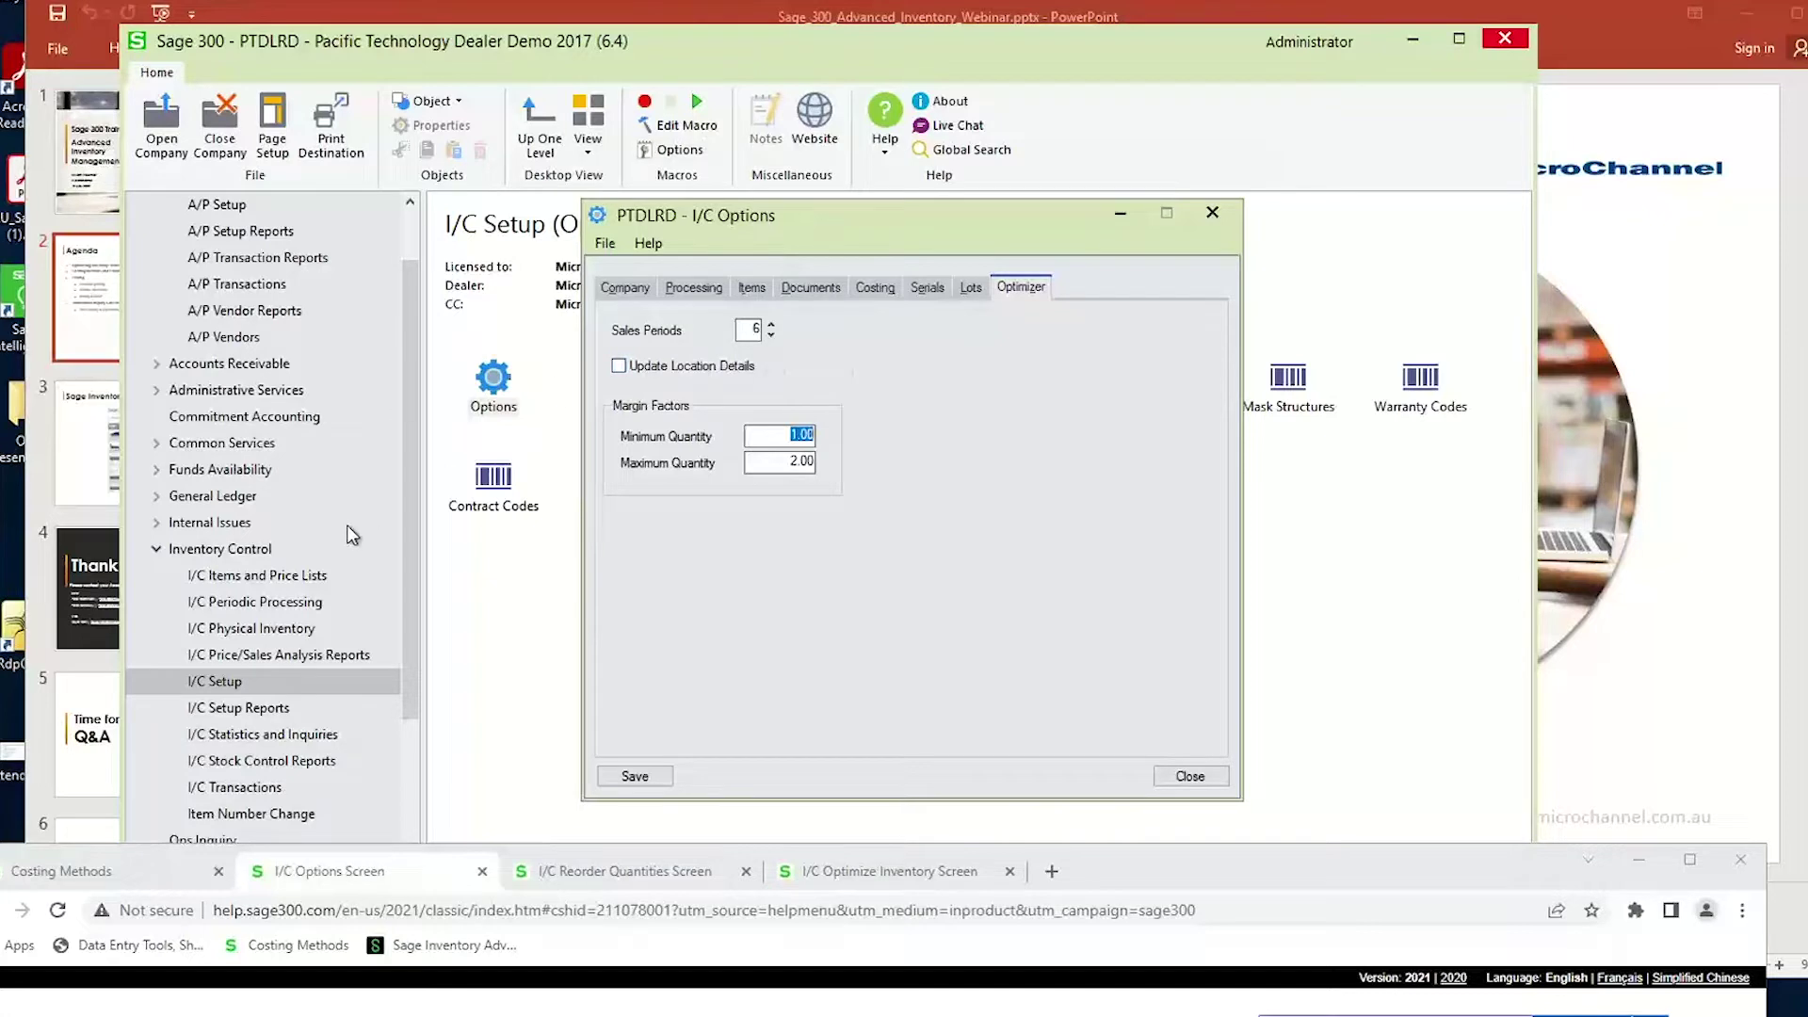
{"action": "left_click", "coordinate": [235, 578]}
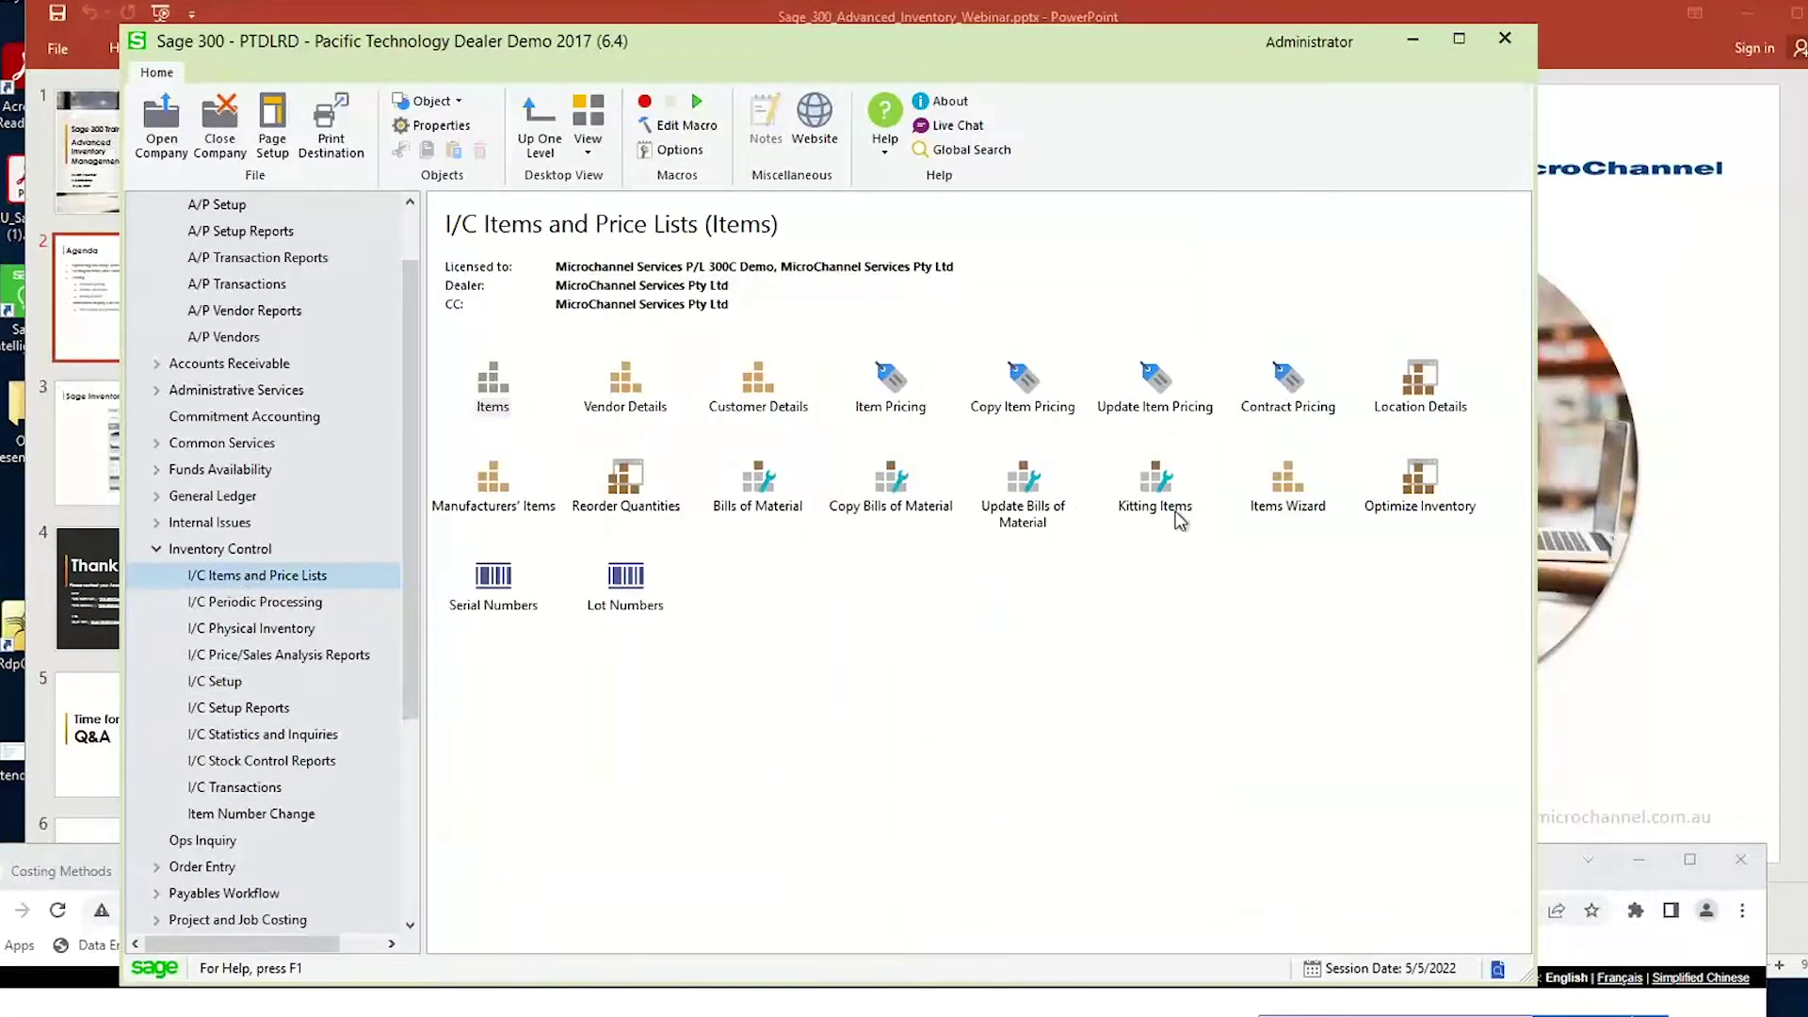
{"action": "left_click", "coordinate": [621, 490]}
{"action": "double_click", "coordinate": [1412, 482]}
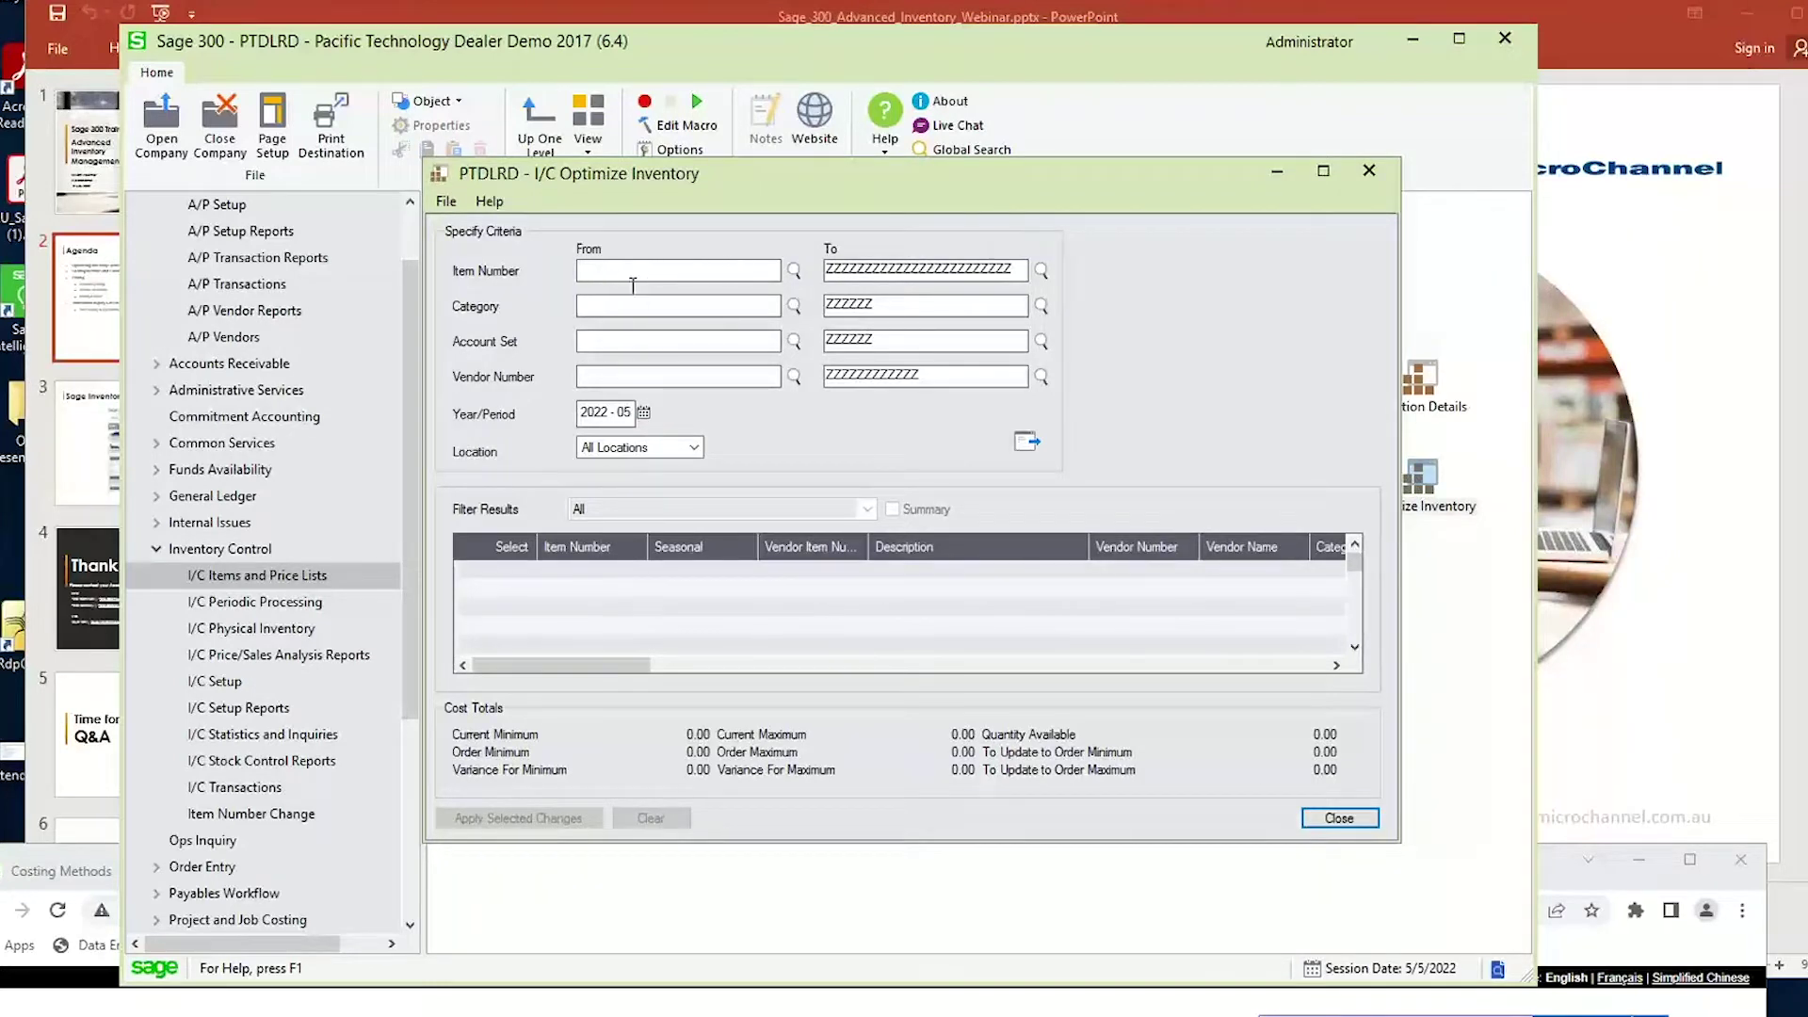
Restrict the Optimize Inventory criteria to specific location 1 and load the matching items.
{"action": "left_click", "coordinate": [656, 450]}
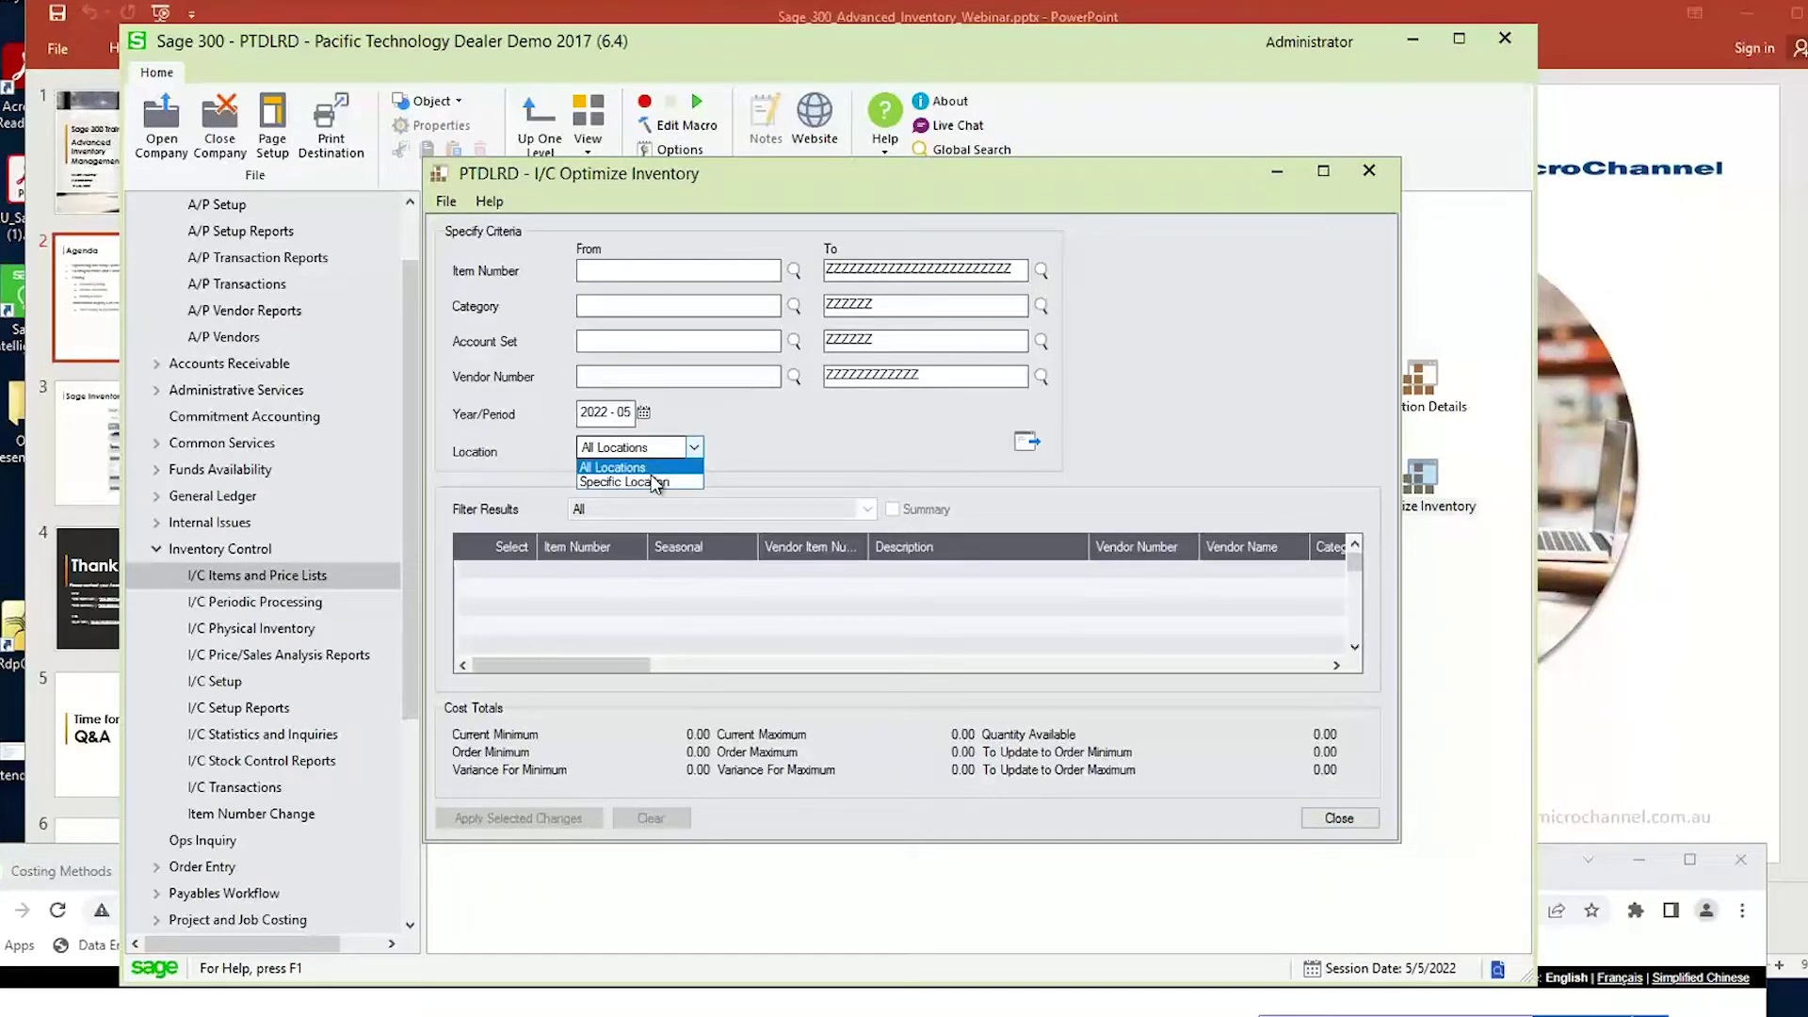
{"action": "left_click", "coordinate": [624, 481]}
{"action": "left_click", "coordinate": [786, 448]}
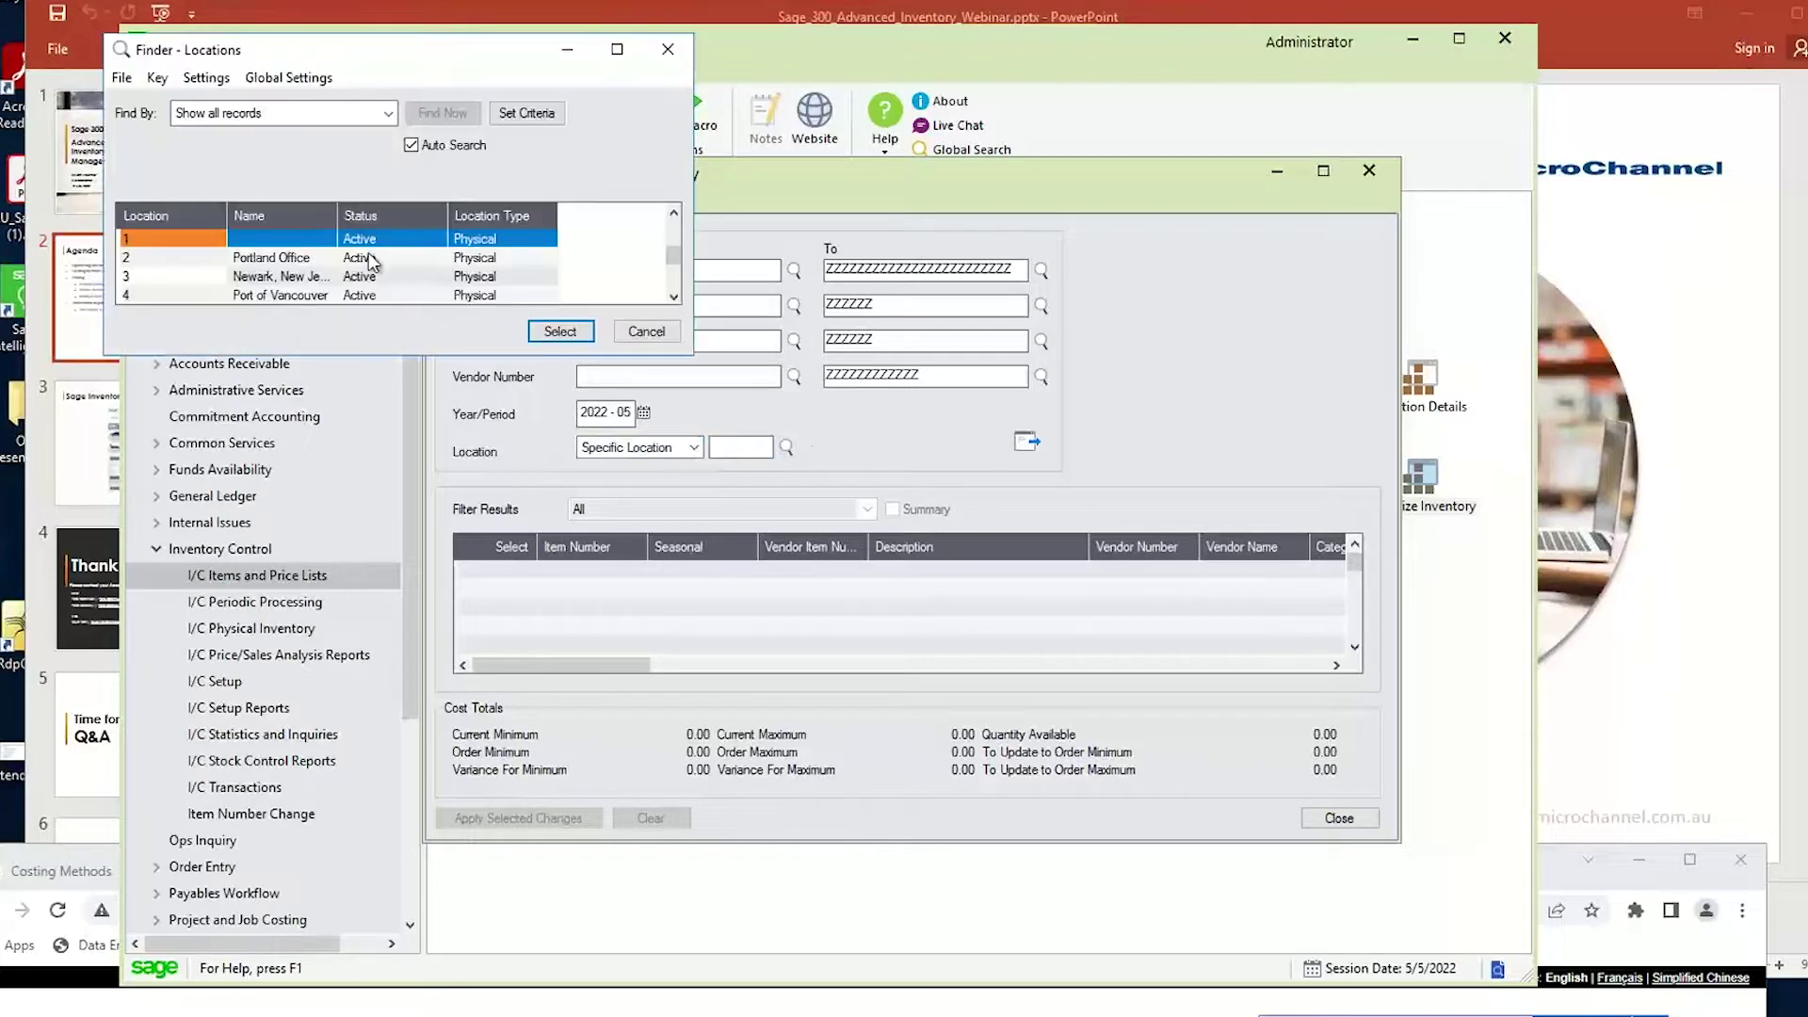
{"action": "left_click", "coordinate": [561, 337]}
{"action": "left_click", "coordinate": [1025, 443]}
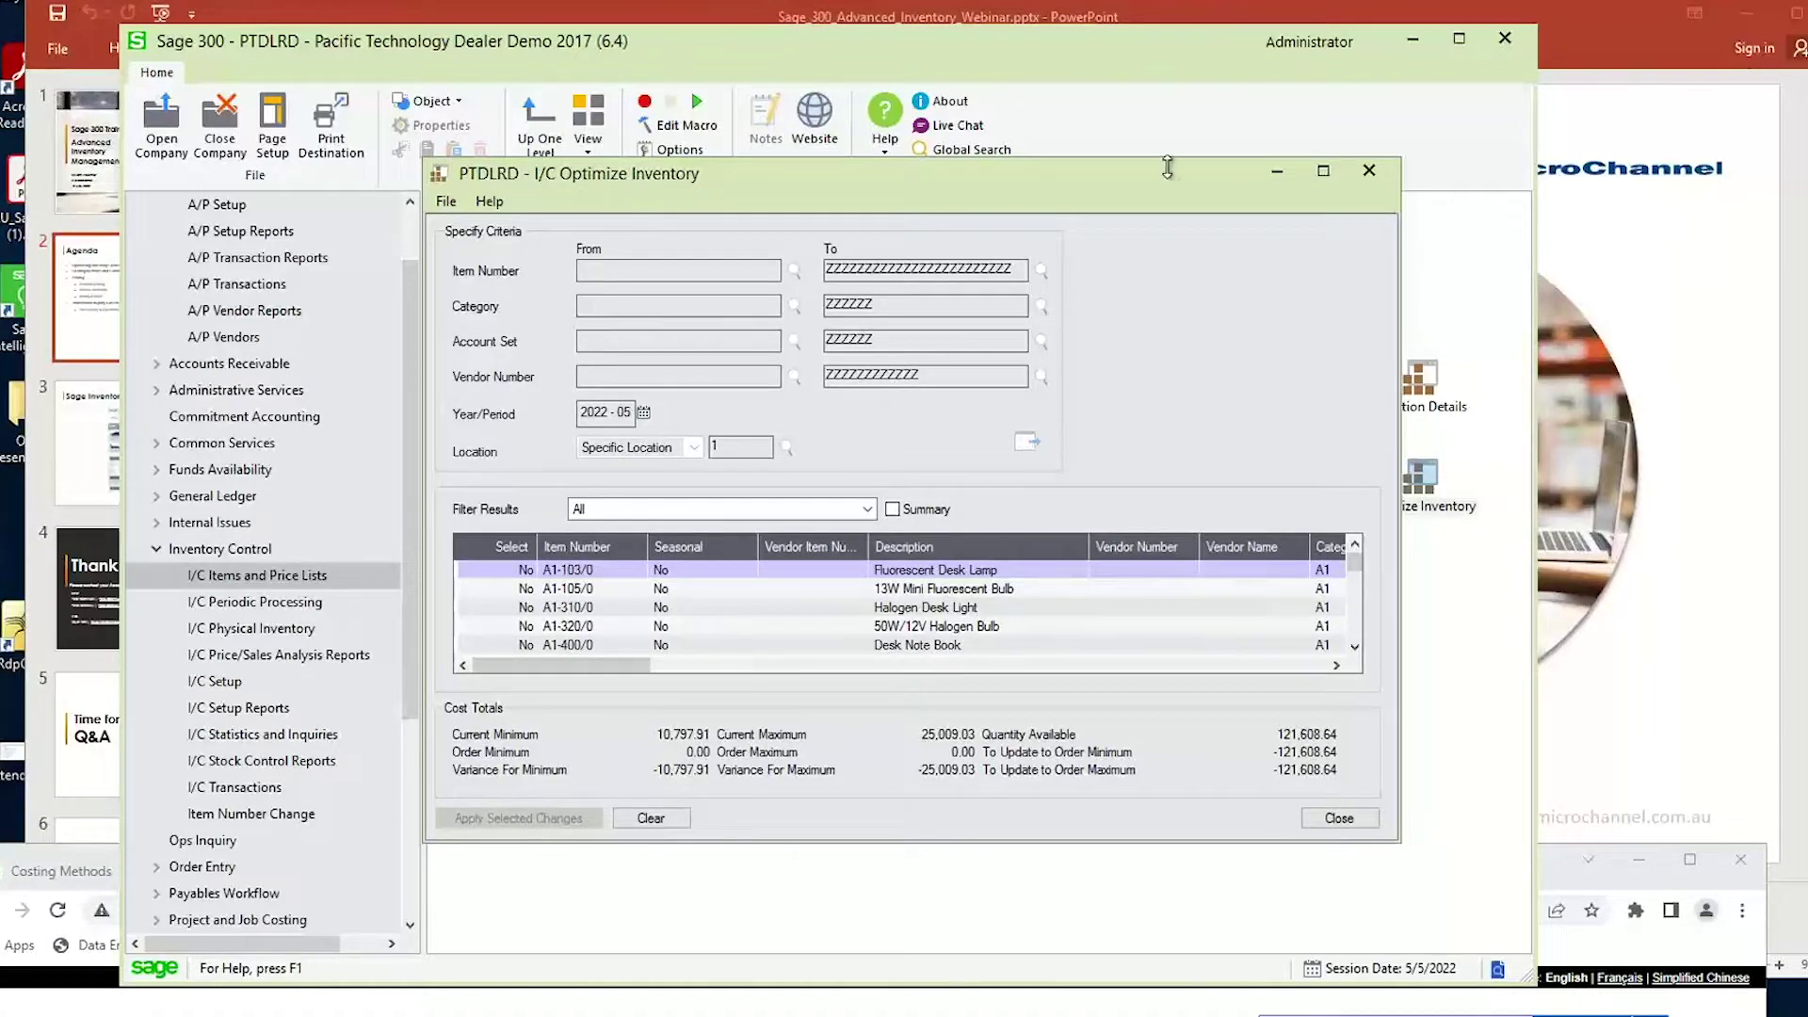
Enlarge and reposition the Optimize Inventory window so more item rows and columns fit on screen.
{"action": "left_click_drag", "start_coordinate": [1142, 174], "coordinate": [1015, 106]}
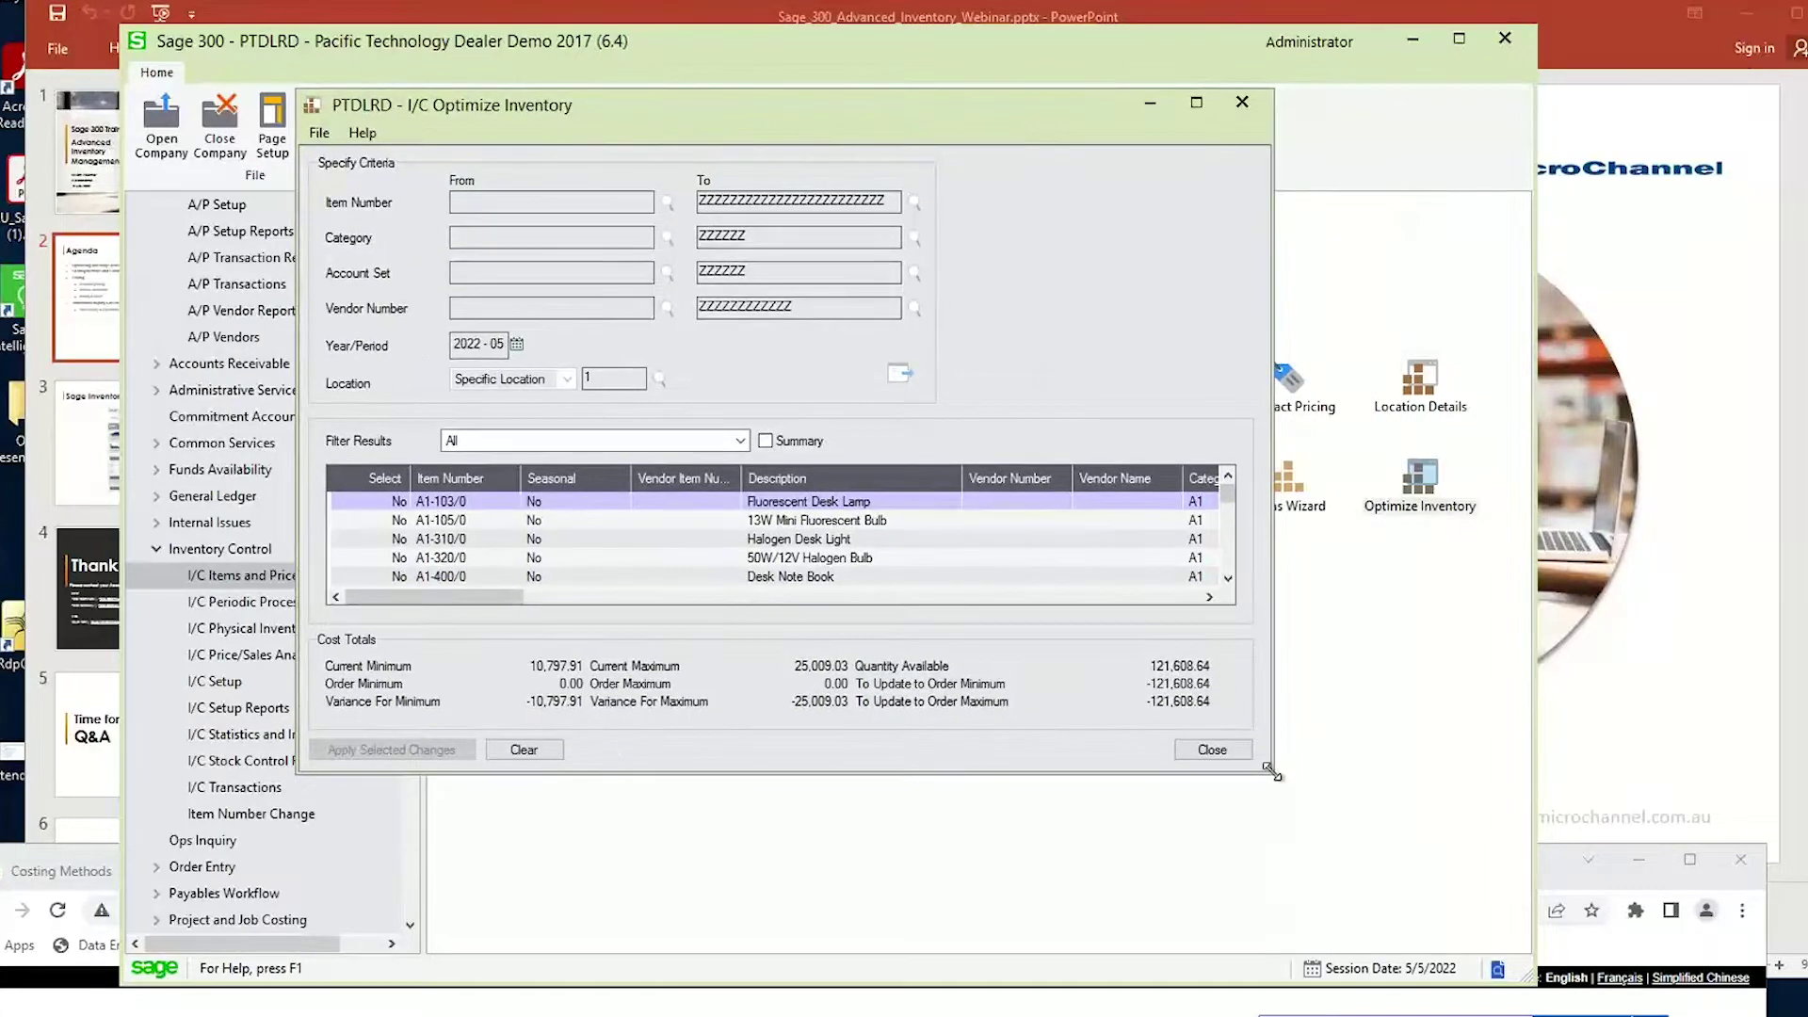
{"action": "left_click_drag", "start_coordinate": [1271, 773], "coordinate": [1807, 995]}
{"action": "left_click_drag", "start_coordinate": [1224, 101], "coordinate": [977, 83]}
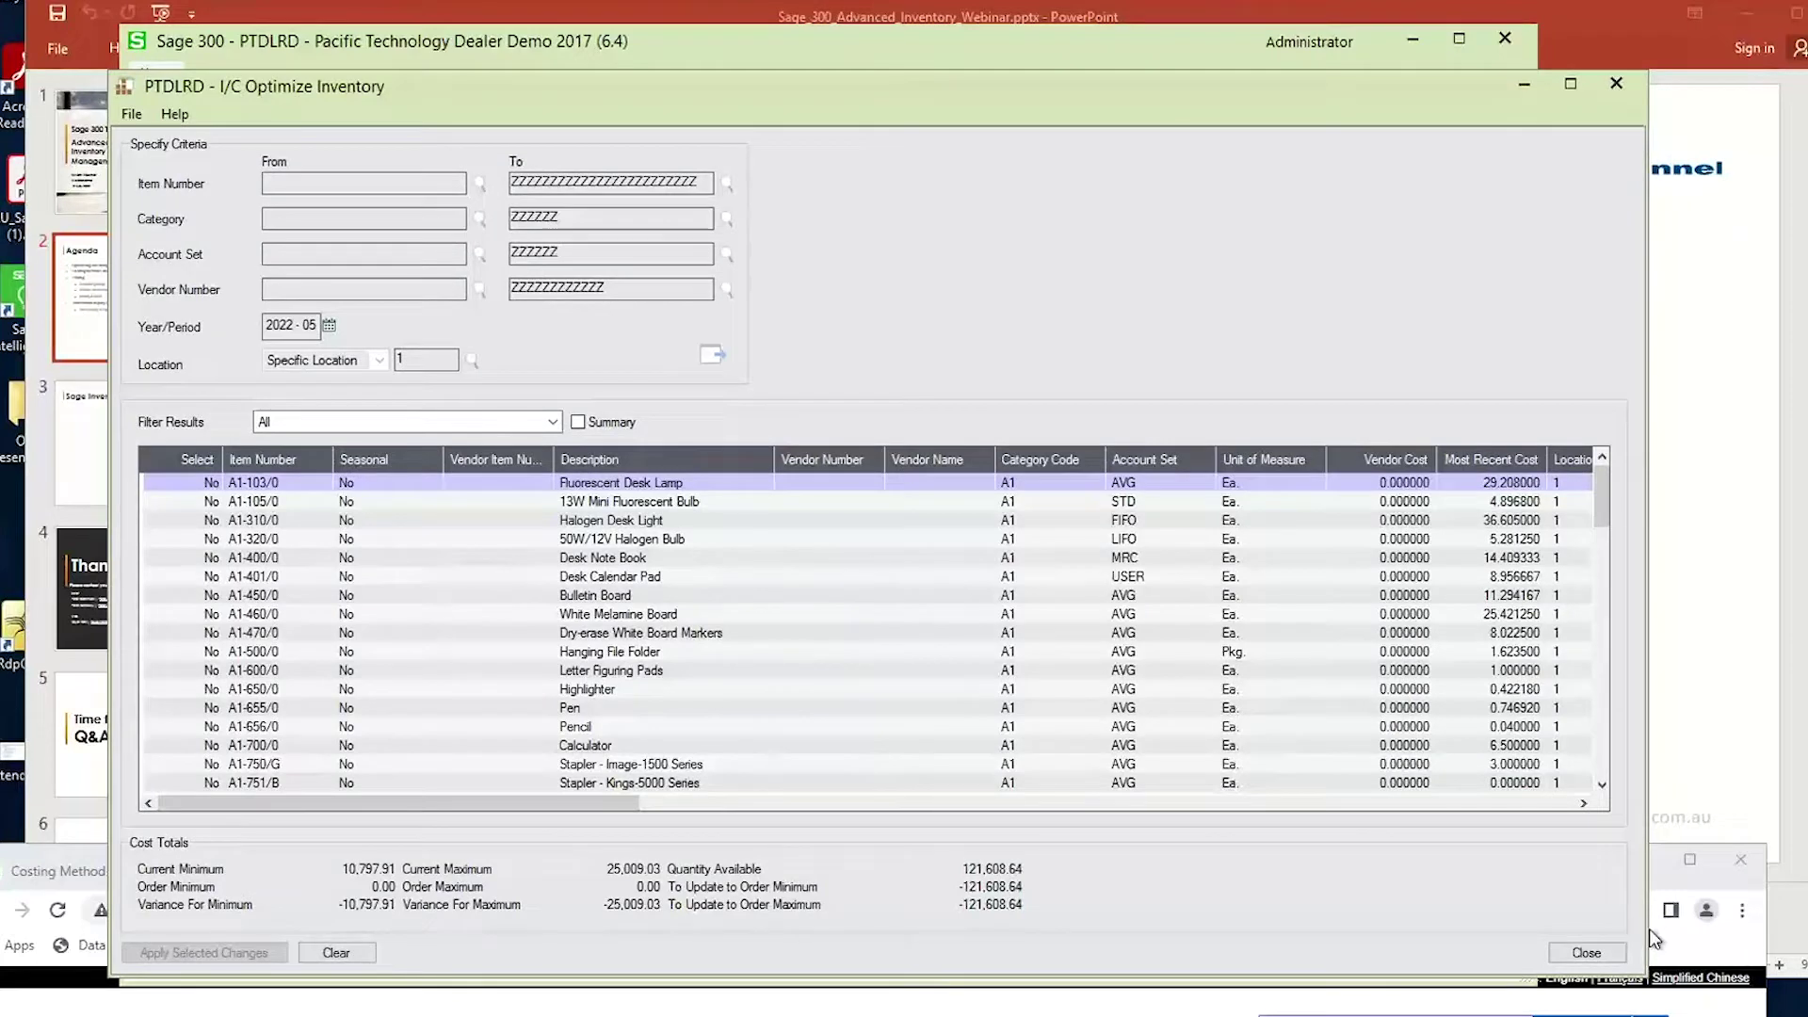
{"action": "left_click_drag", "start_coordinate": [1648, 929], "coordinate": [1806, 928]}
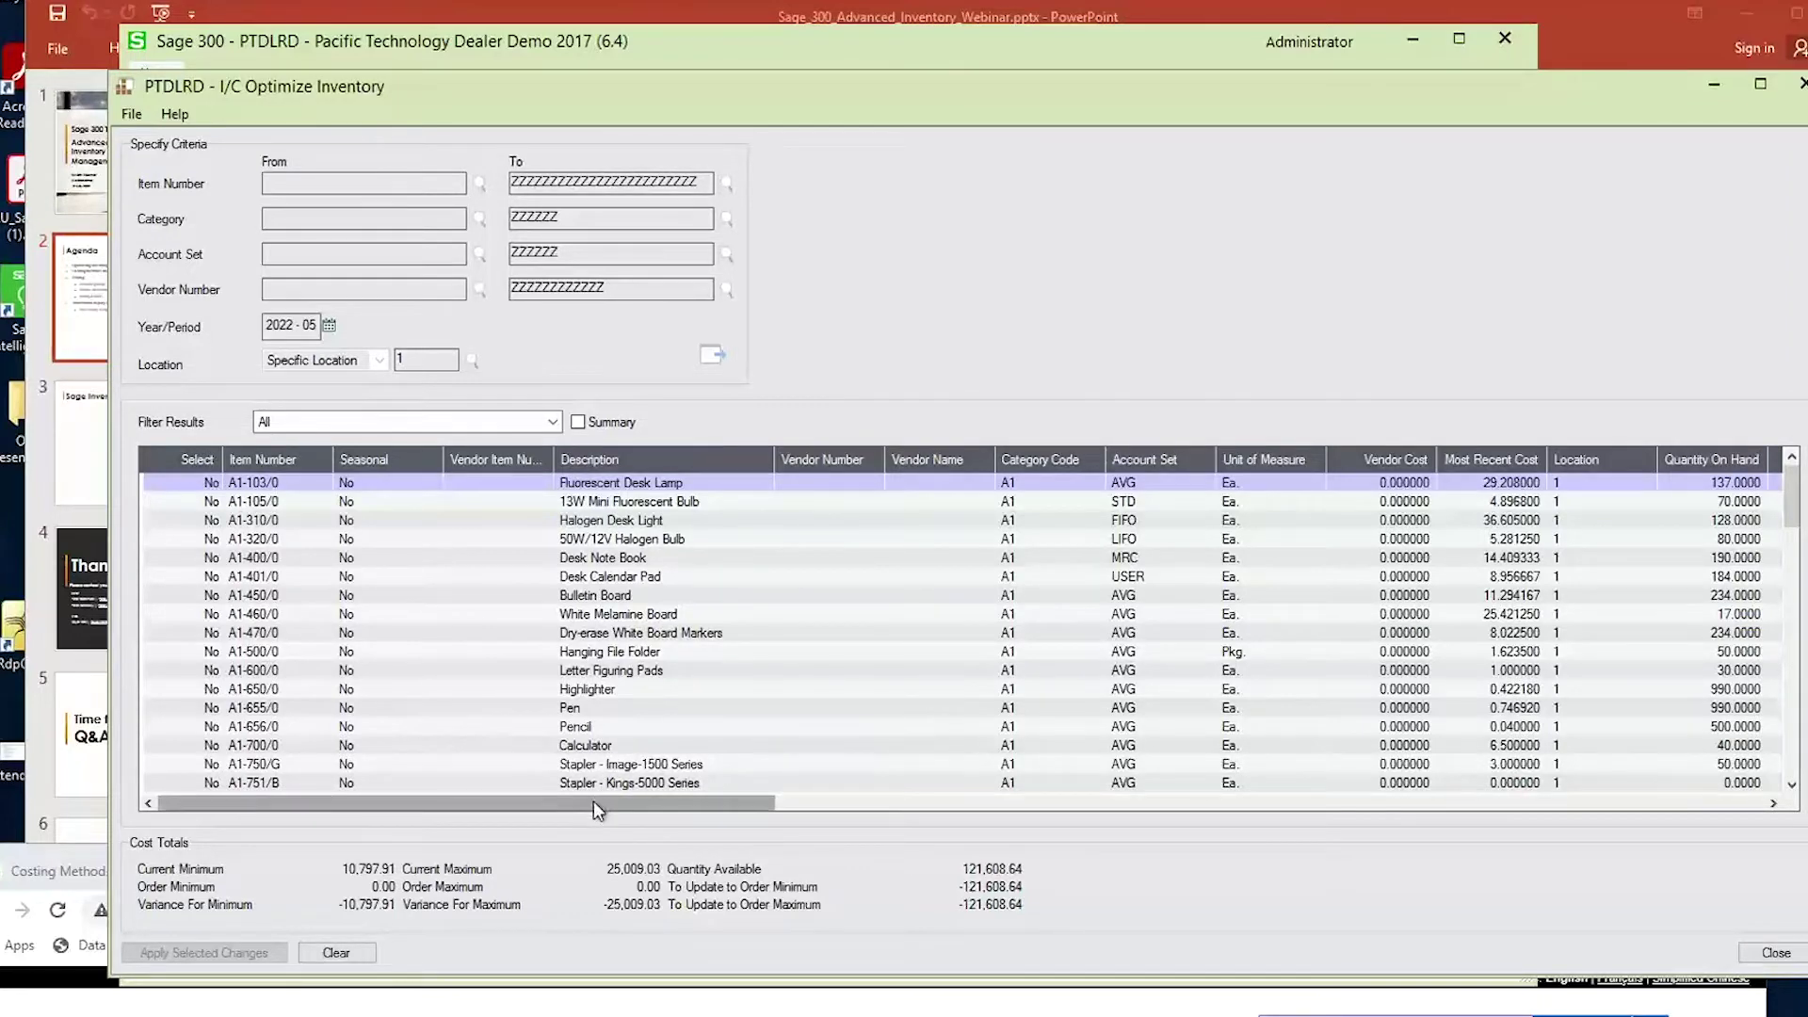
Examine the item results across the cost, quantity, period sales, average sales, and current and optimal minimum and maximum columns.
{"action": "left_click_drag", "start_coordinate": [593, 801], "coordinate": [884, 823]}
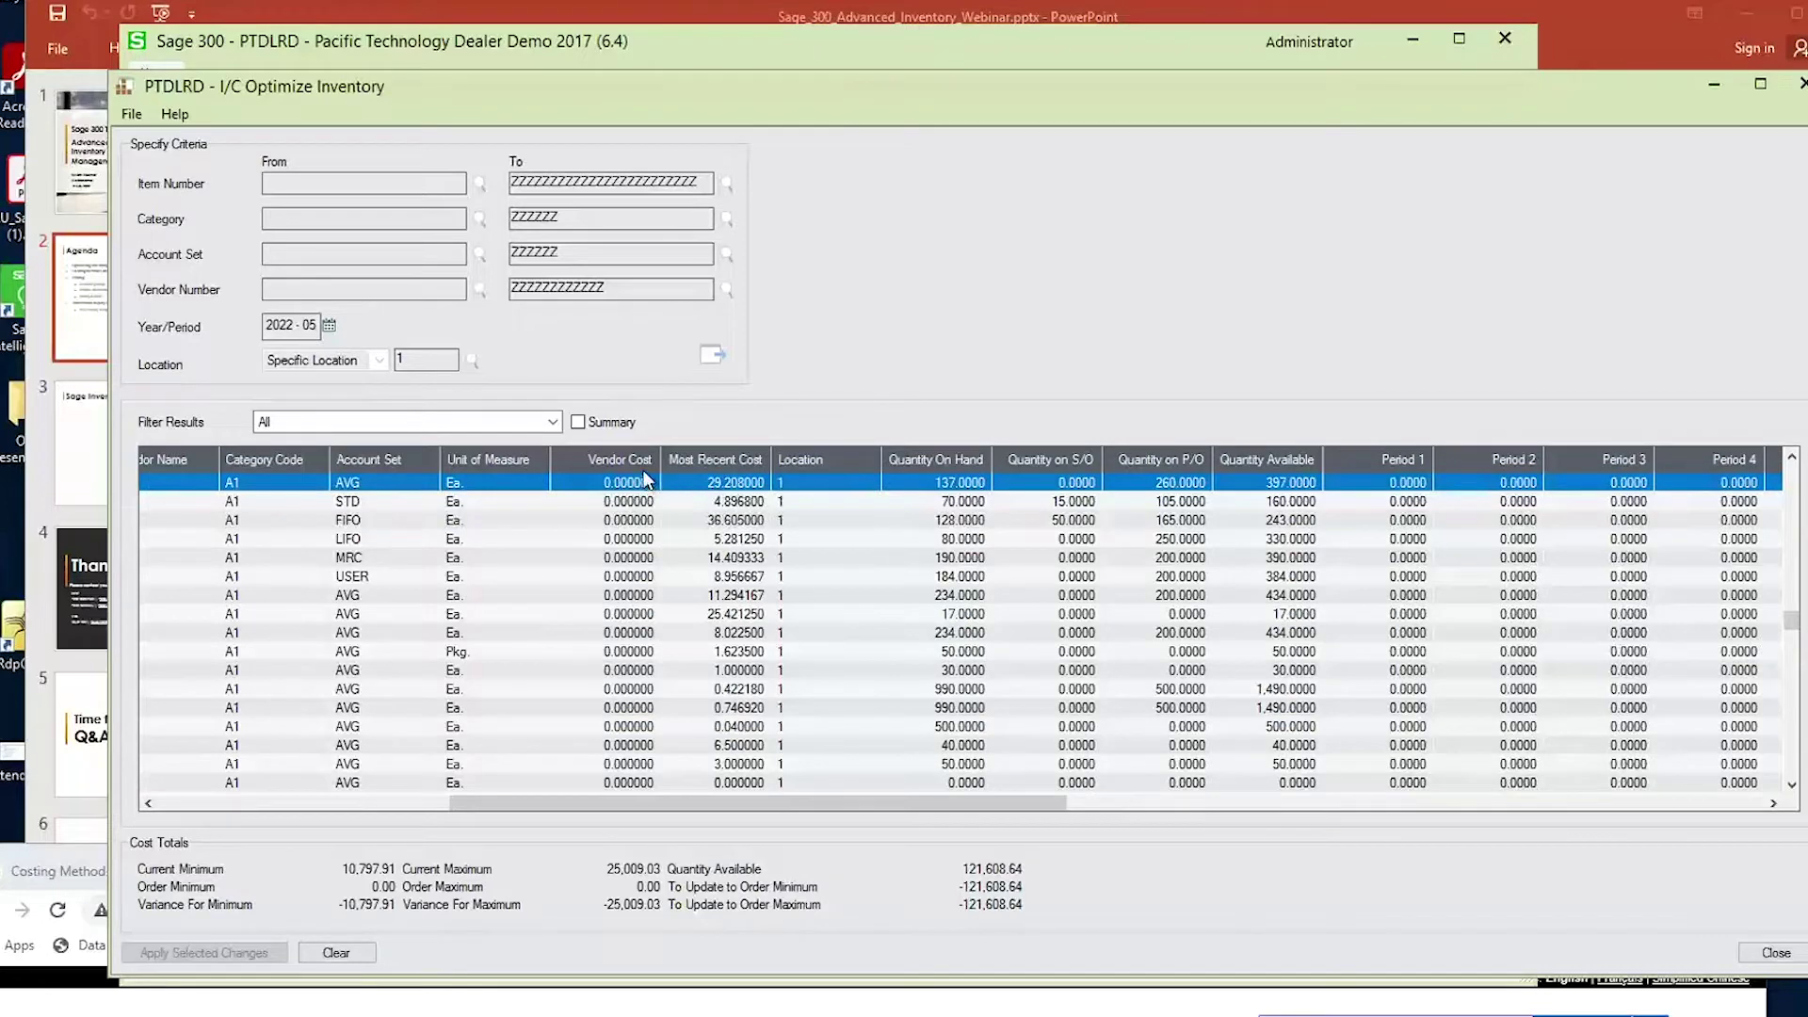
{"action": "left_click_drag", "start_coordinate": [870, 804], "coordinate": [1307, 855]}
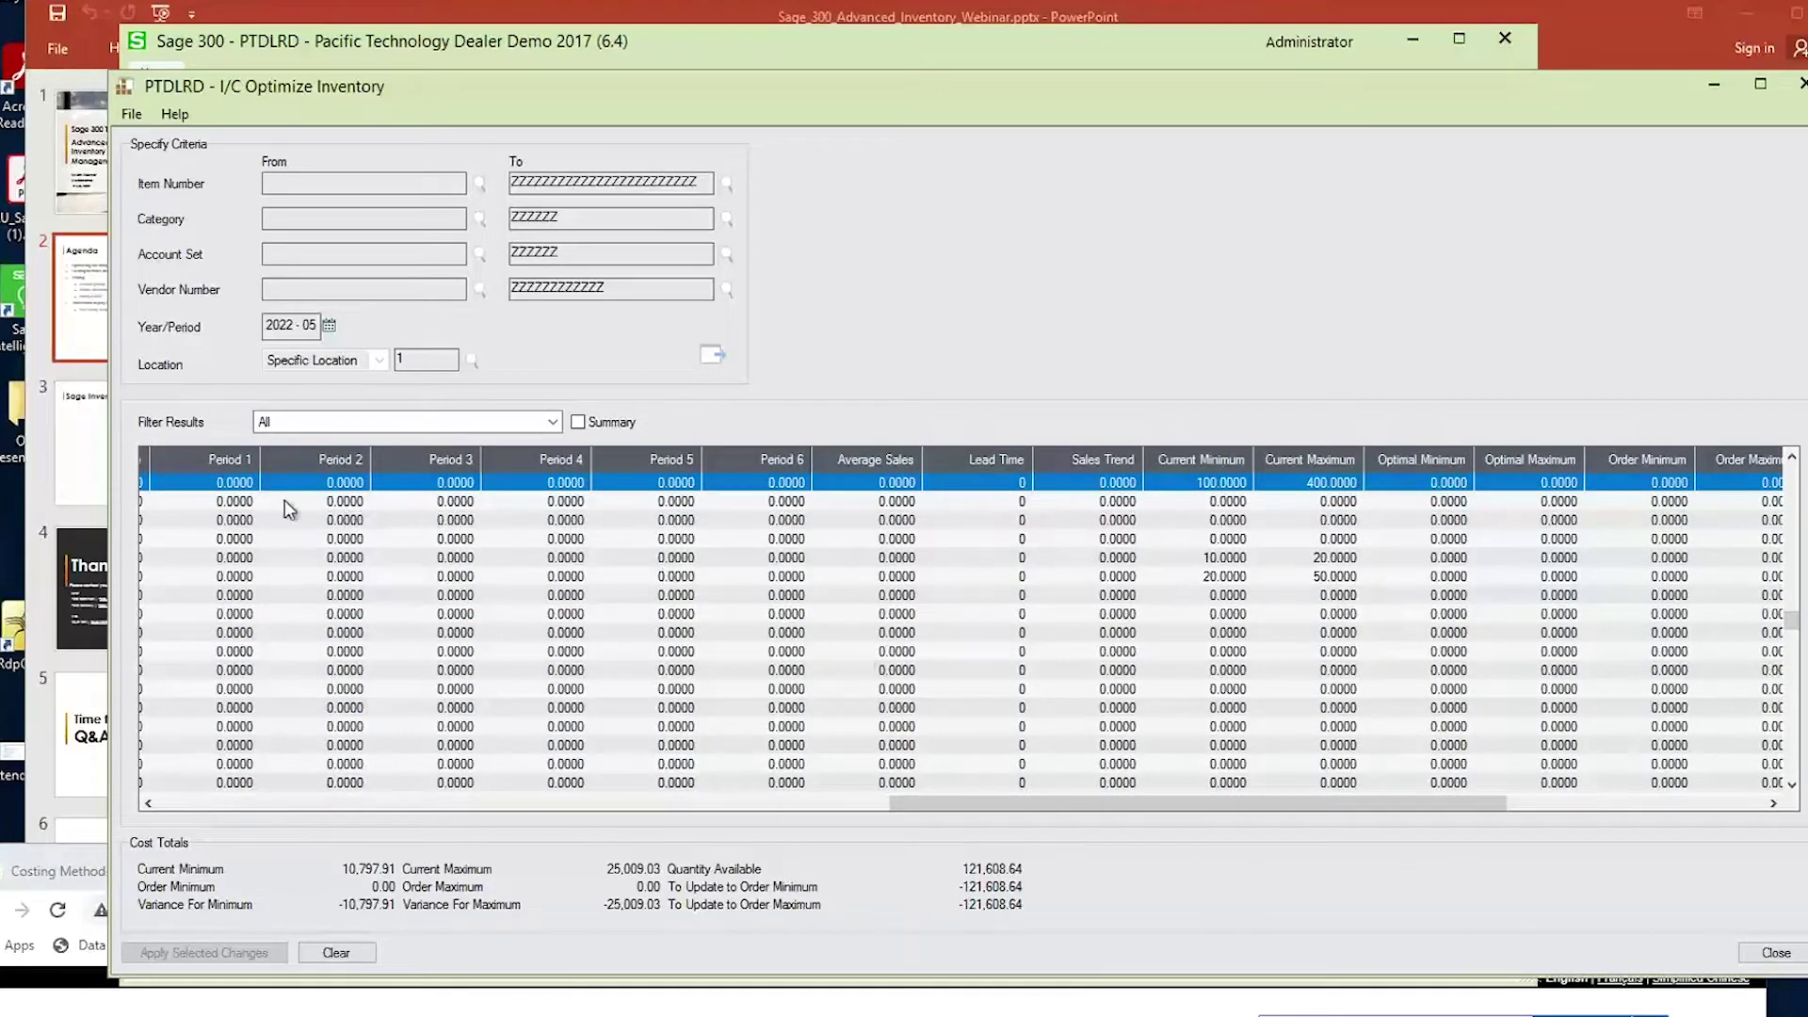
{"action": "left_click_drag", "start_coordinate": [1033, 808], "coordinate": [990, 802]}
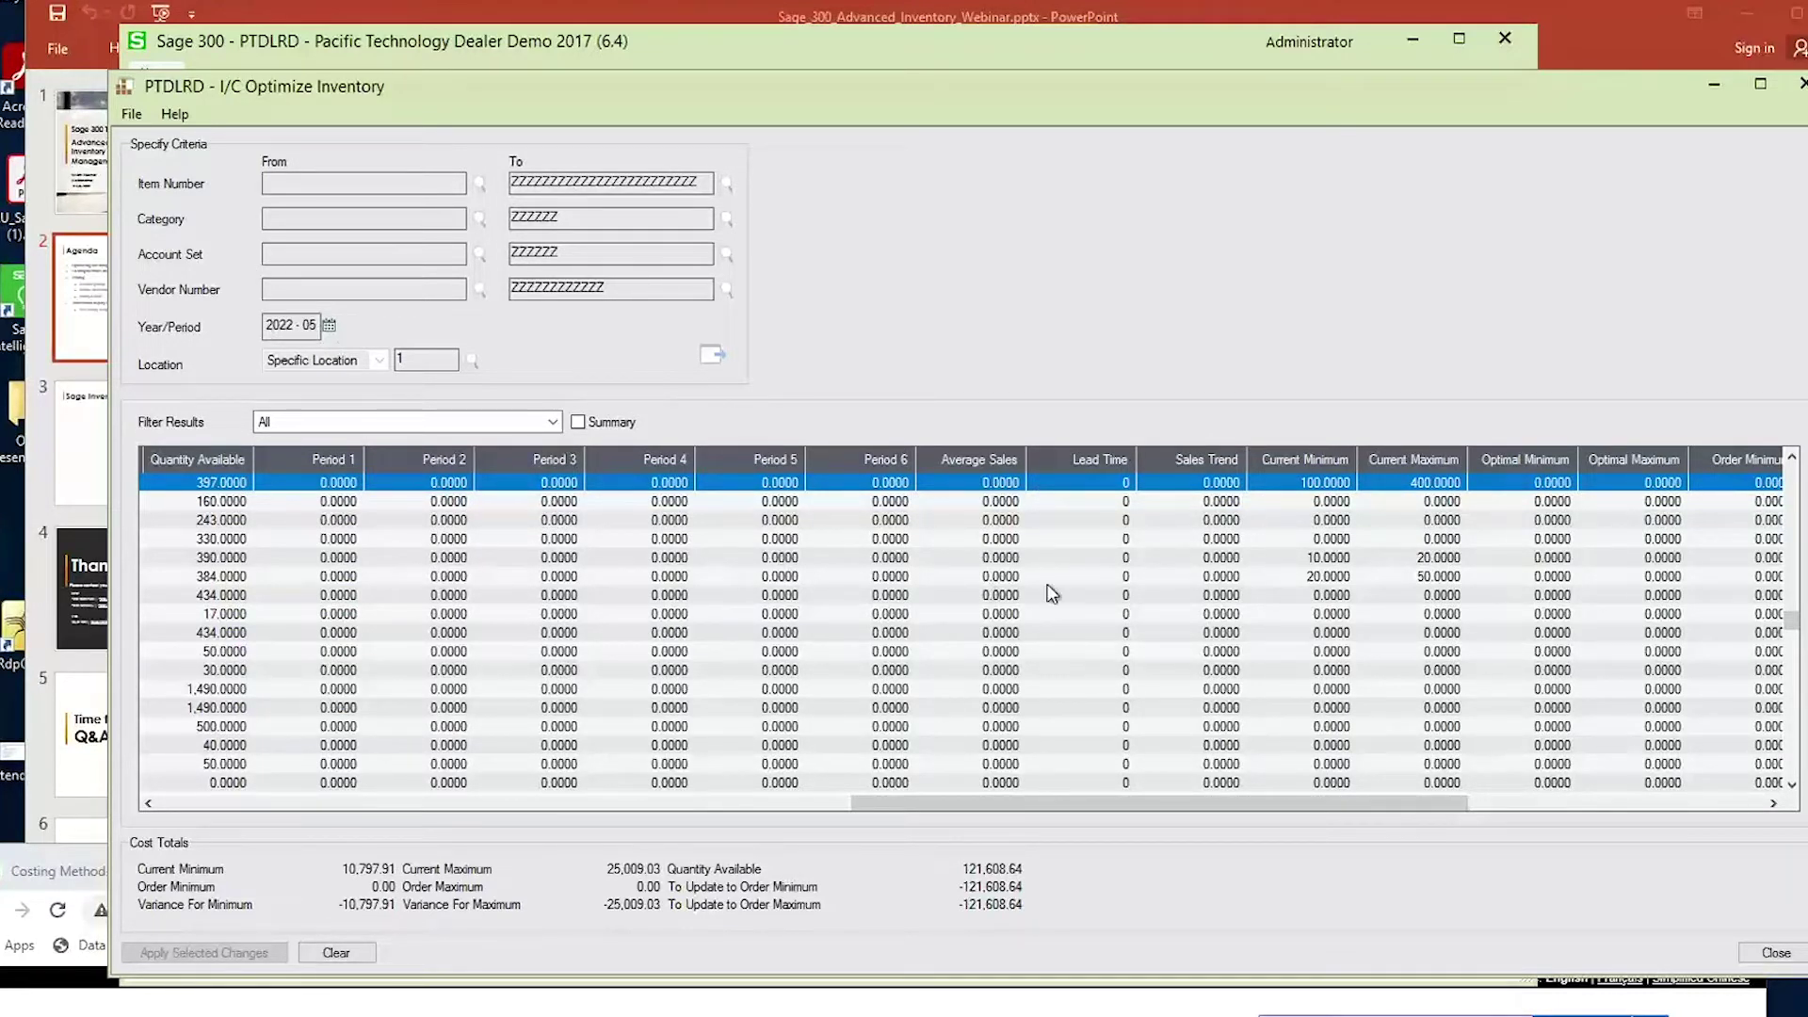
Clear the current Optimize Inventory results and reload all items for all locations as of year/period 2019-12.
{"action": "left_click", "coordinate": [358, 953]}
{"action": "left_click", "coordinate": [902, 573]}
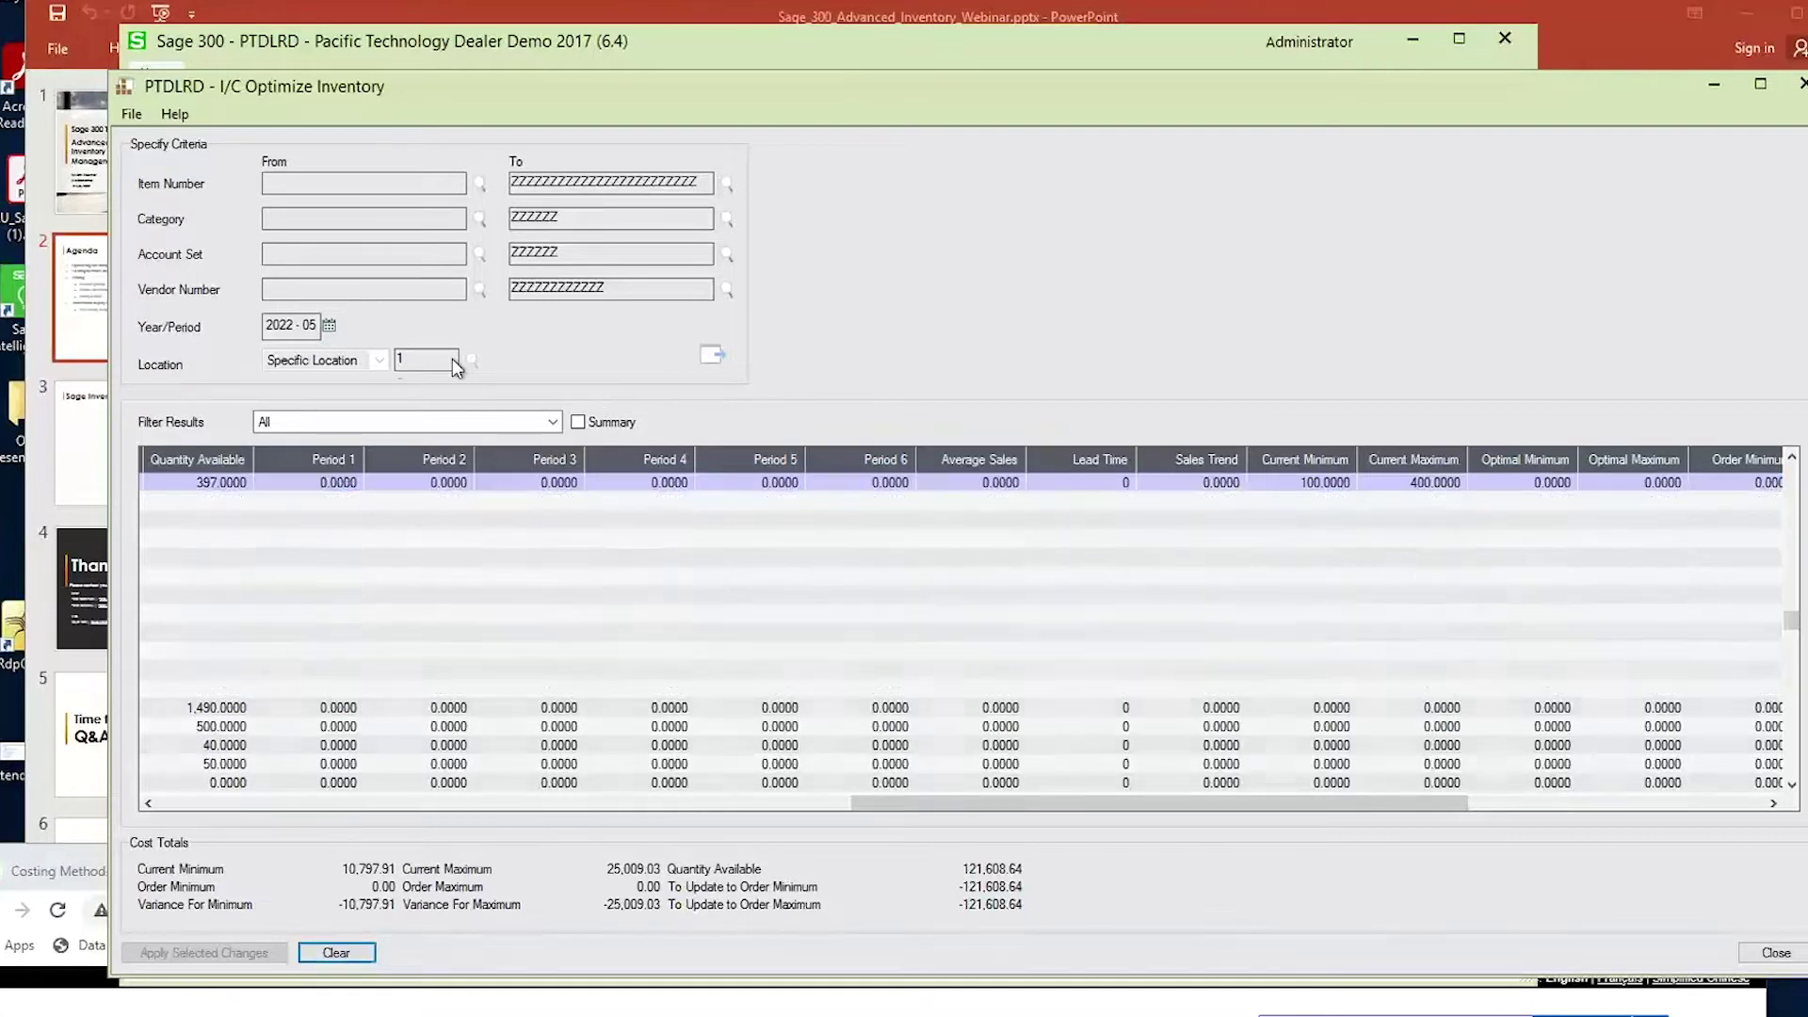
{"action": "left_click", "coordinate": [301, 330]}
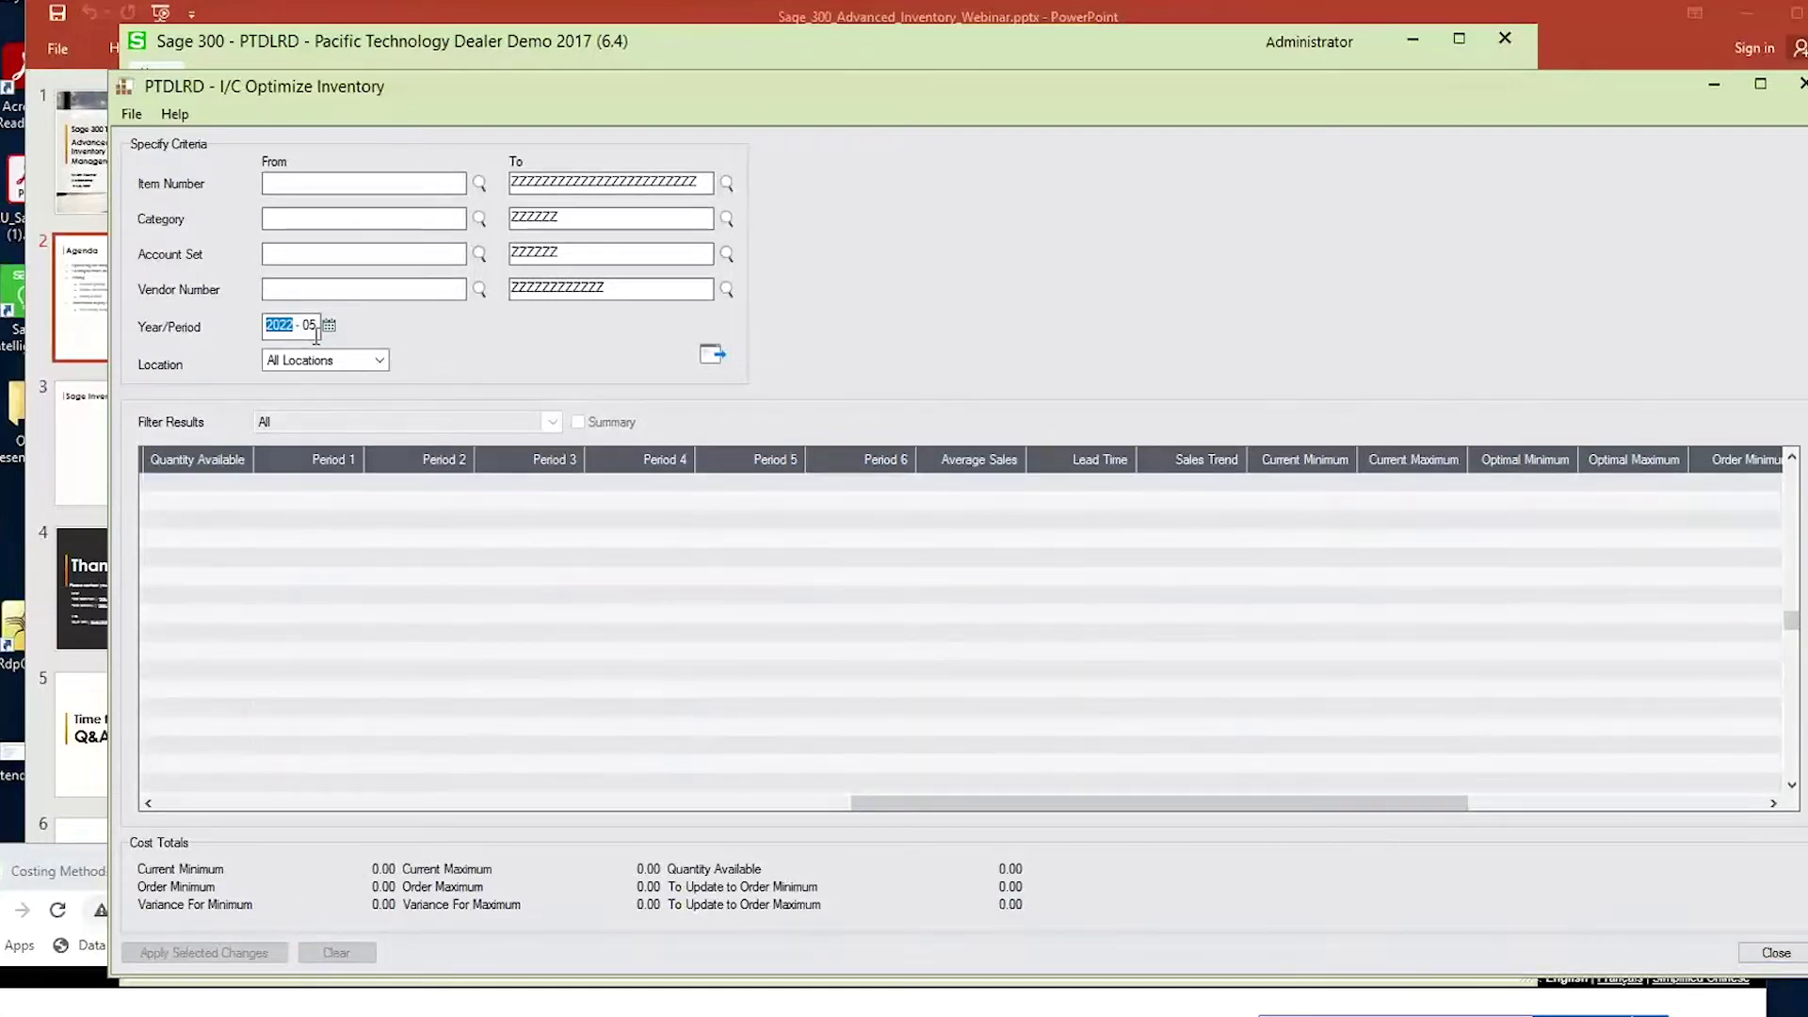
{"action": "left_click", "coordinate": [316, 335]}
{"action": "type", "text": "12"}
{"action": "left_click", "coordinate": [278, 327]}
{"action": "type", "text": "2019"}
{"action": "left_click", "coordinate": [712, 356]}
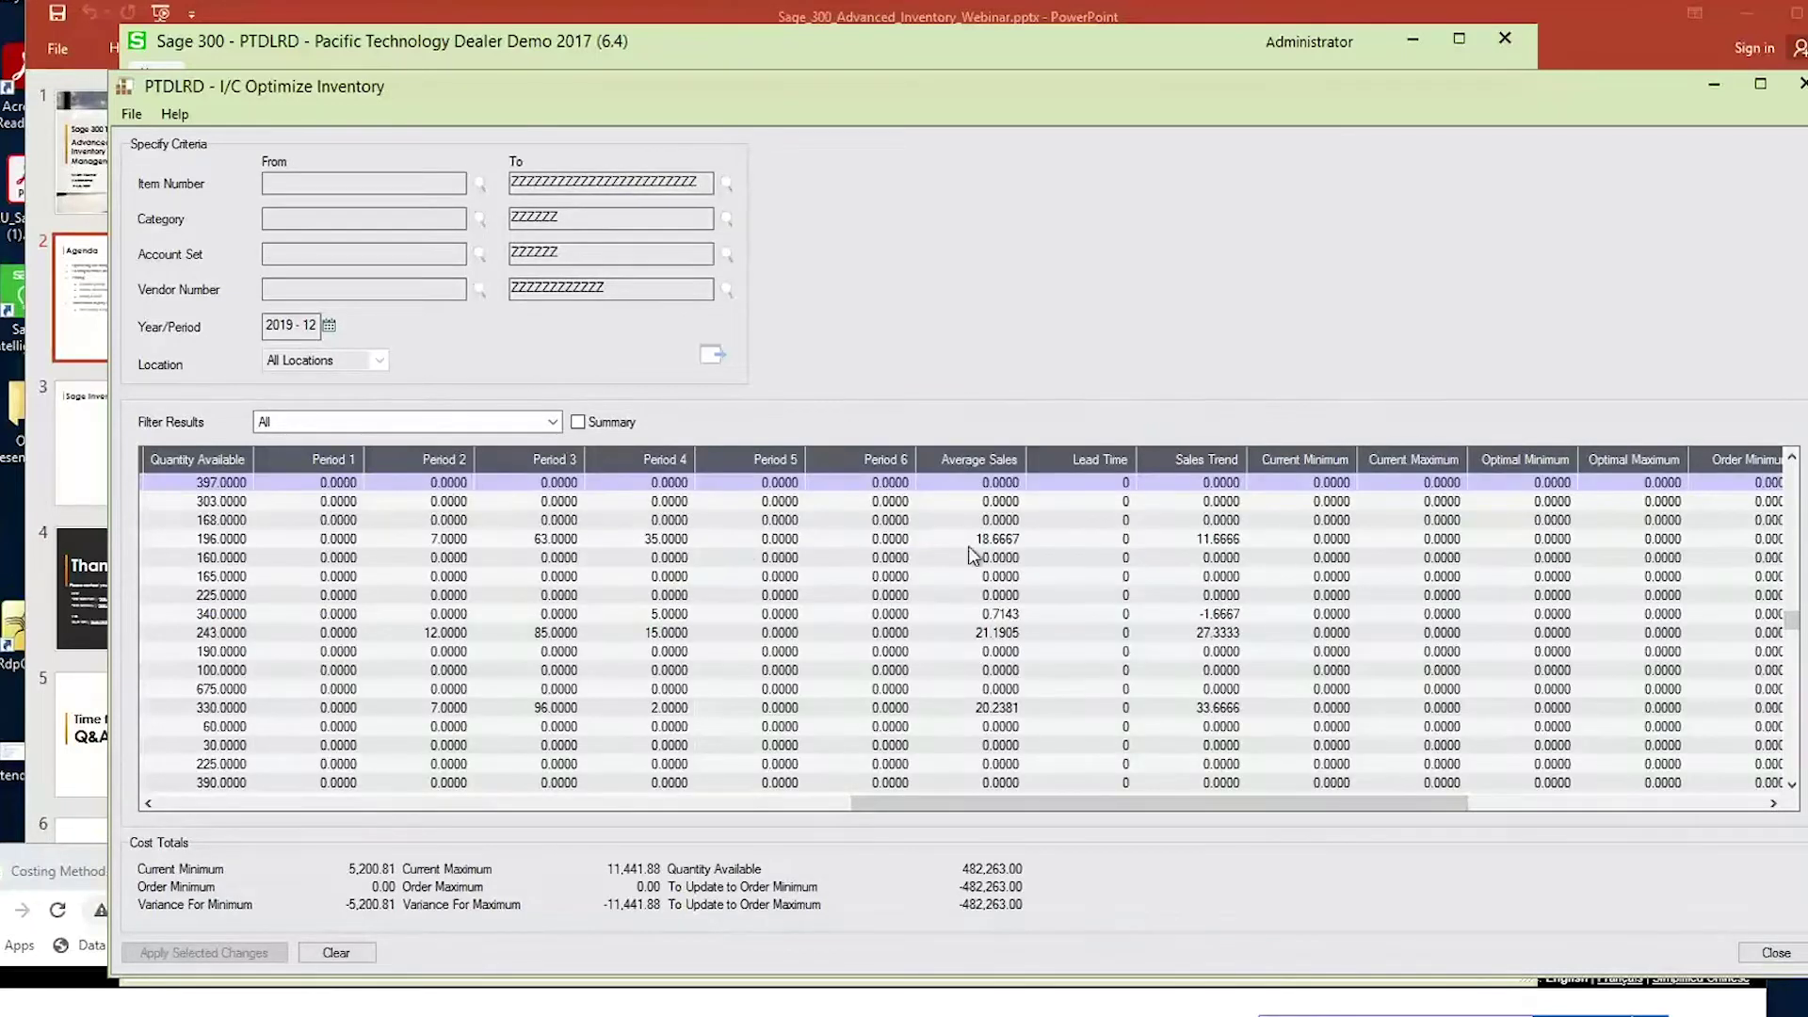
Examine item A1-103/0 at location 4 across period sales, average sales, sales trend, and current and optimal minimum and maximum.
{"action": "left_click", "coordinate": [525, 540]}
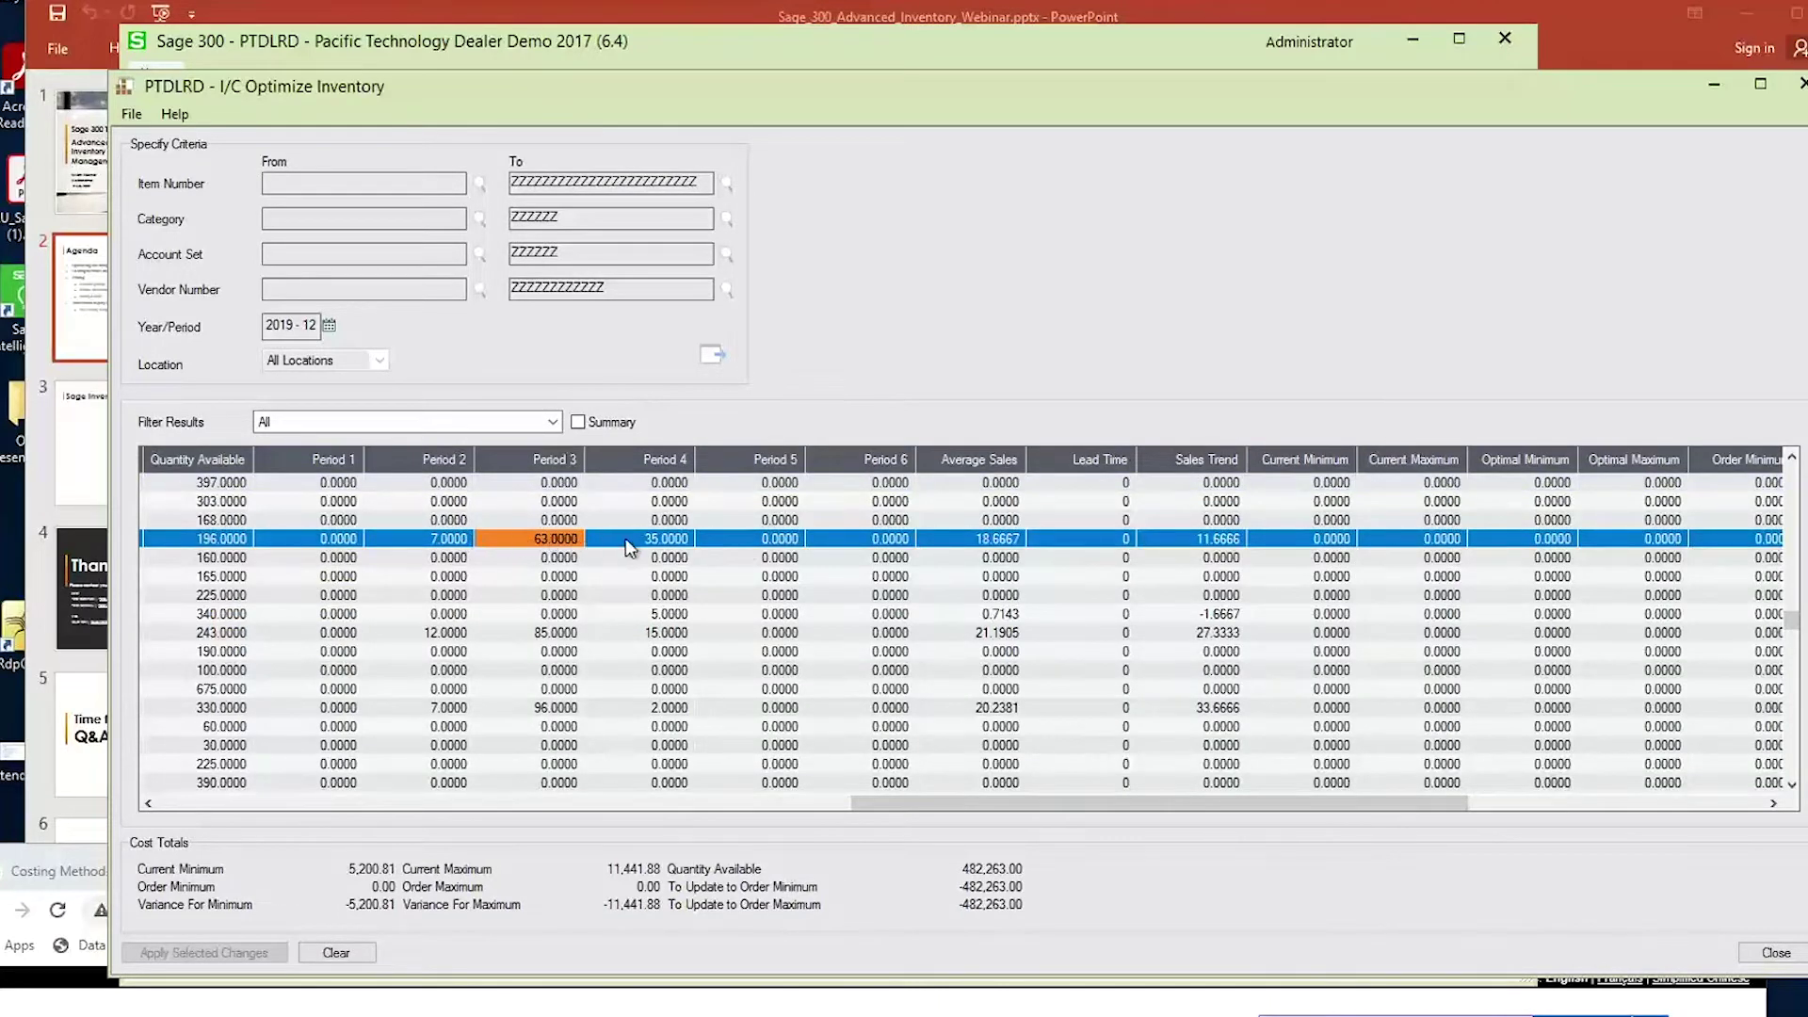
{"action": "left_click", "coordinate": [1000, 535]}
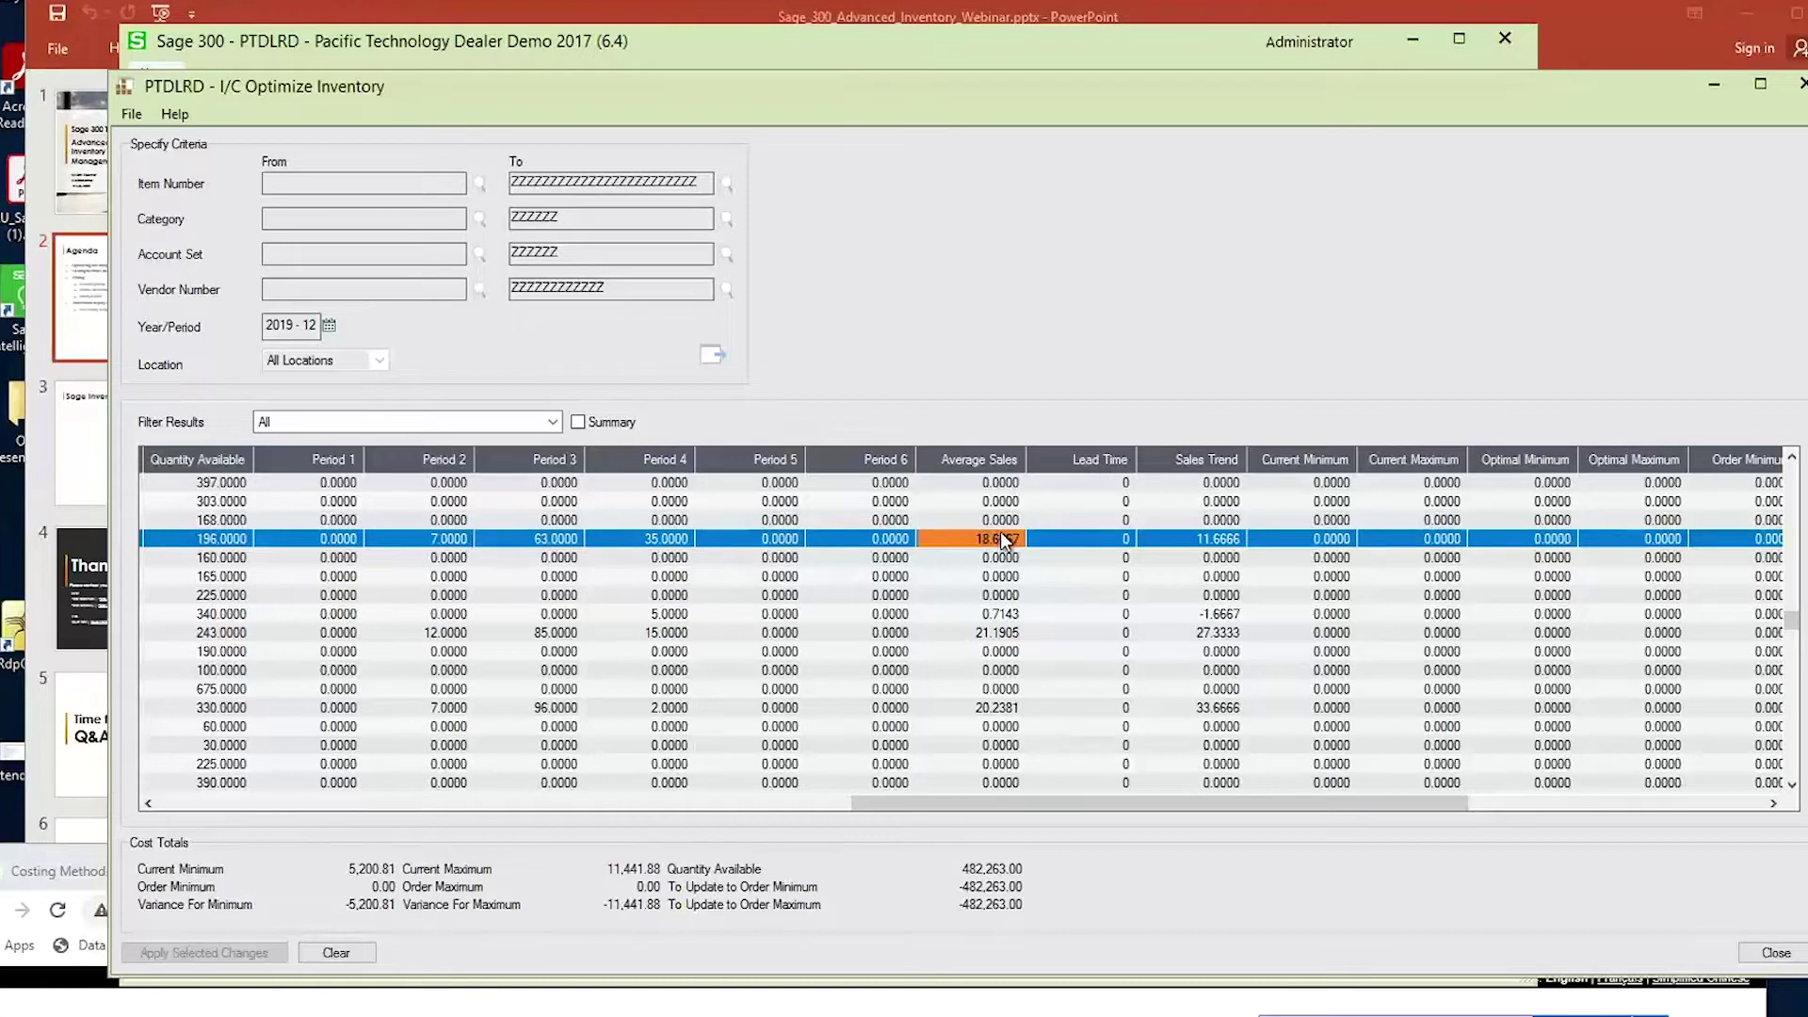
{"action": "left_click", "coordinate": [1215, 538]}
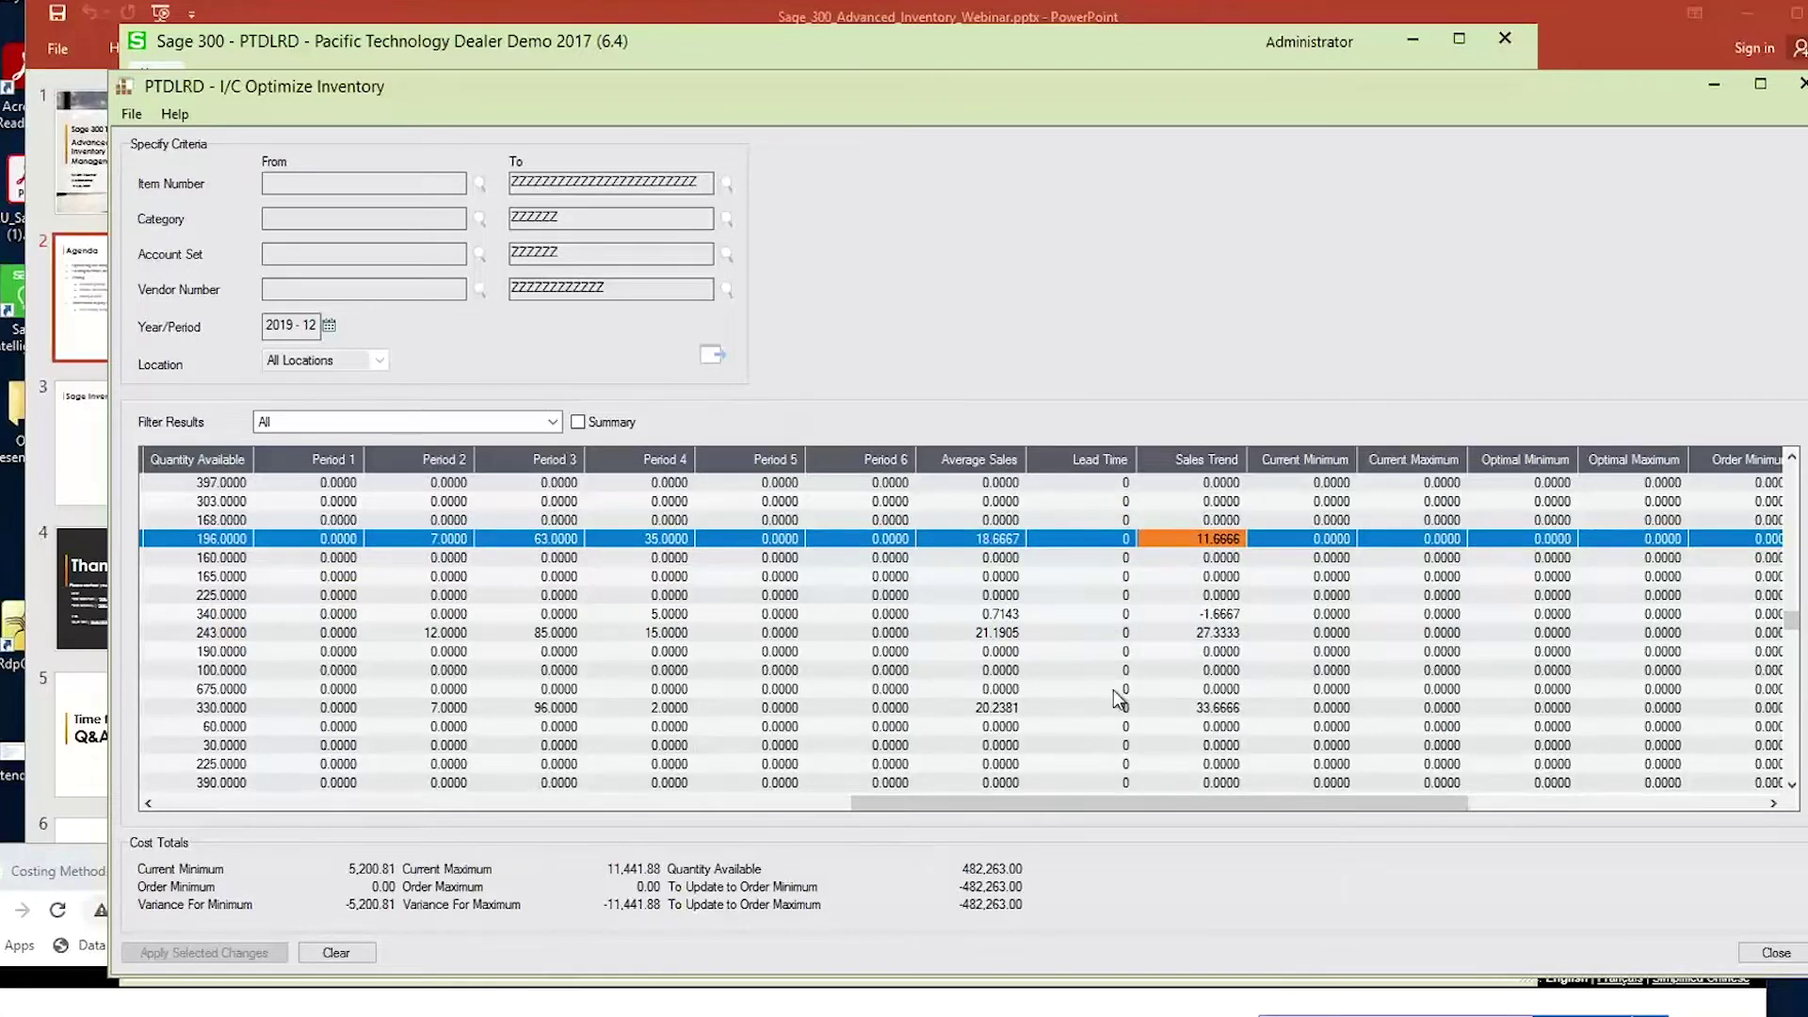
{"action": "left_click_drag", "start_coordinate": [1145, 804], "coordinate": [1267, 801]}
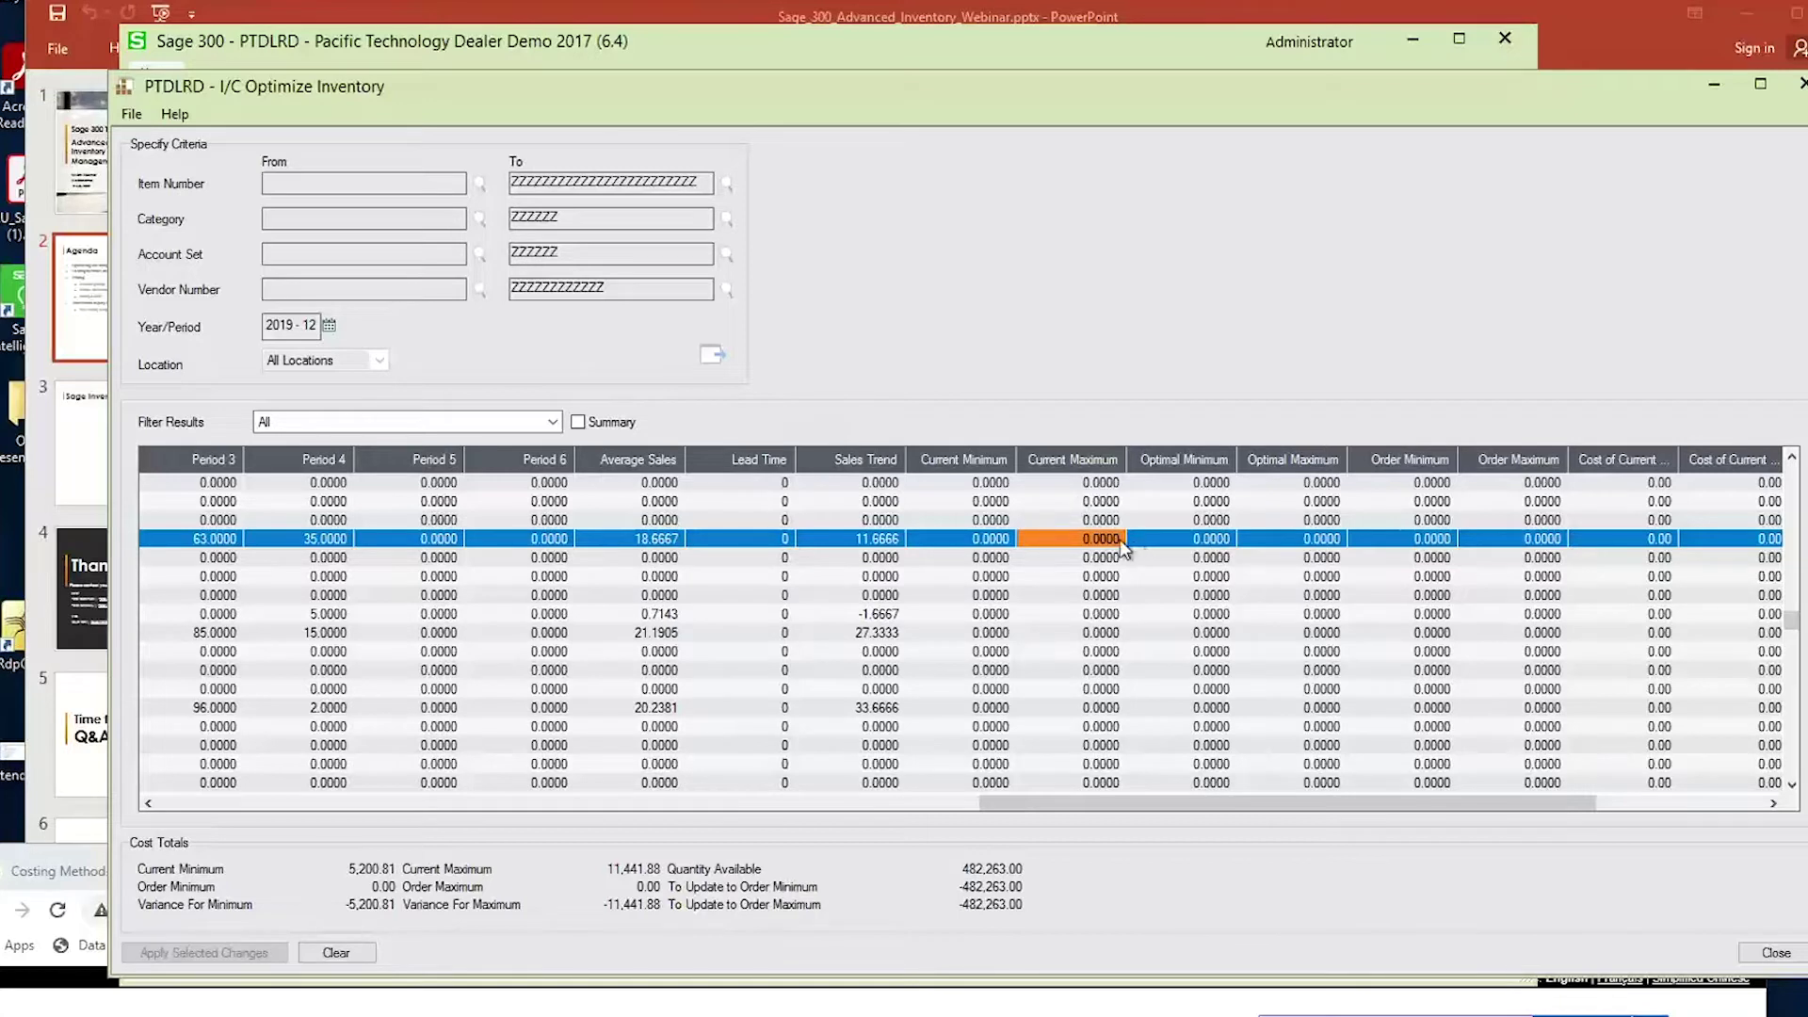
{"action": "left_click", "coordinate": [989, 541]}
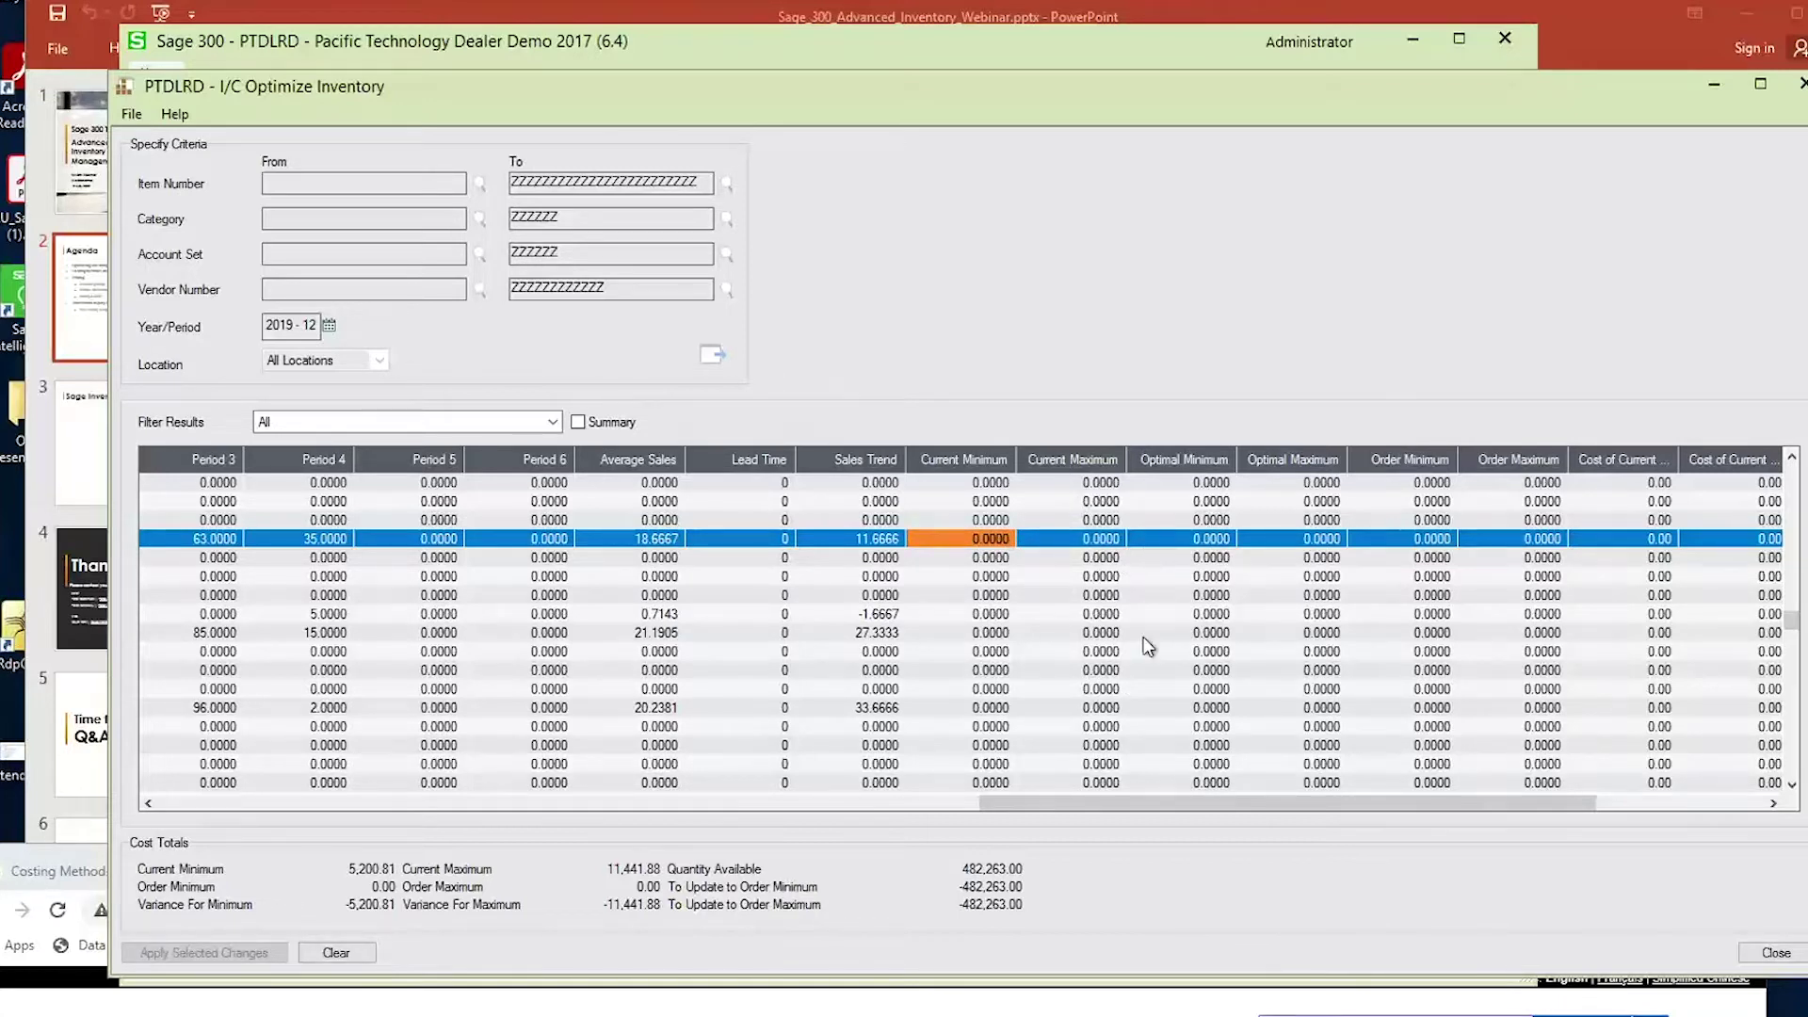
{"action": "left_click_drag", "start_coordinate": [1222, 804], "coordinate": [1390, 800]}
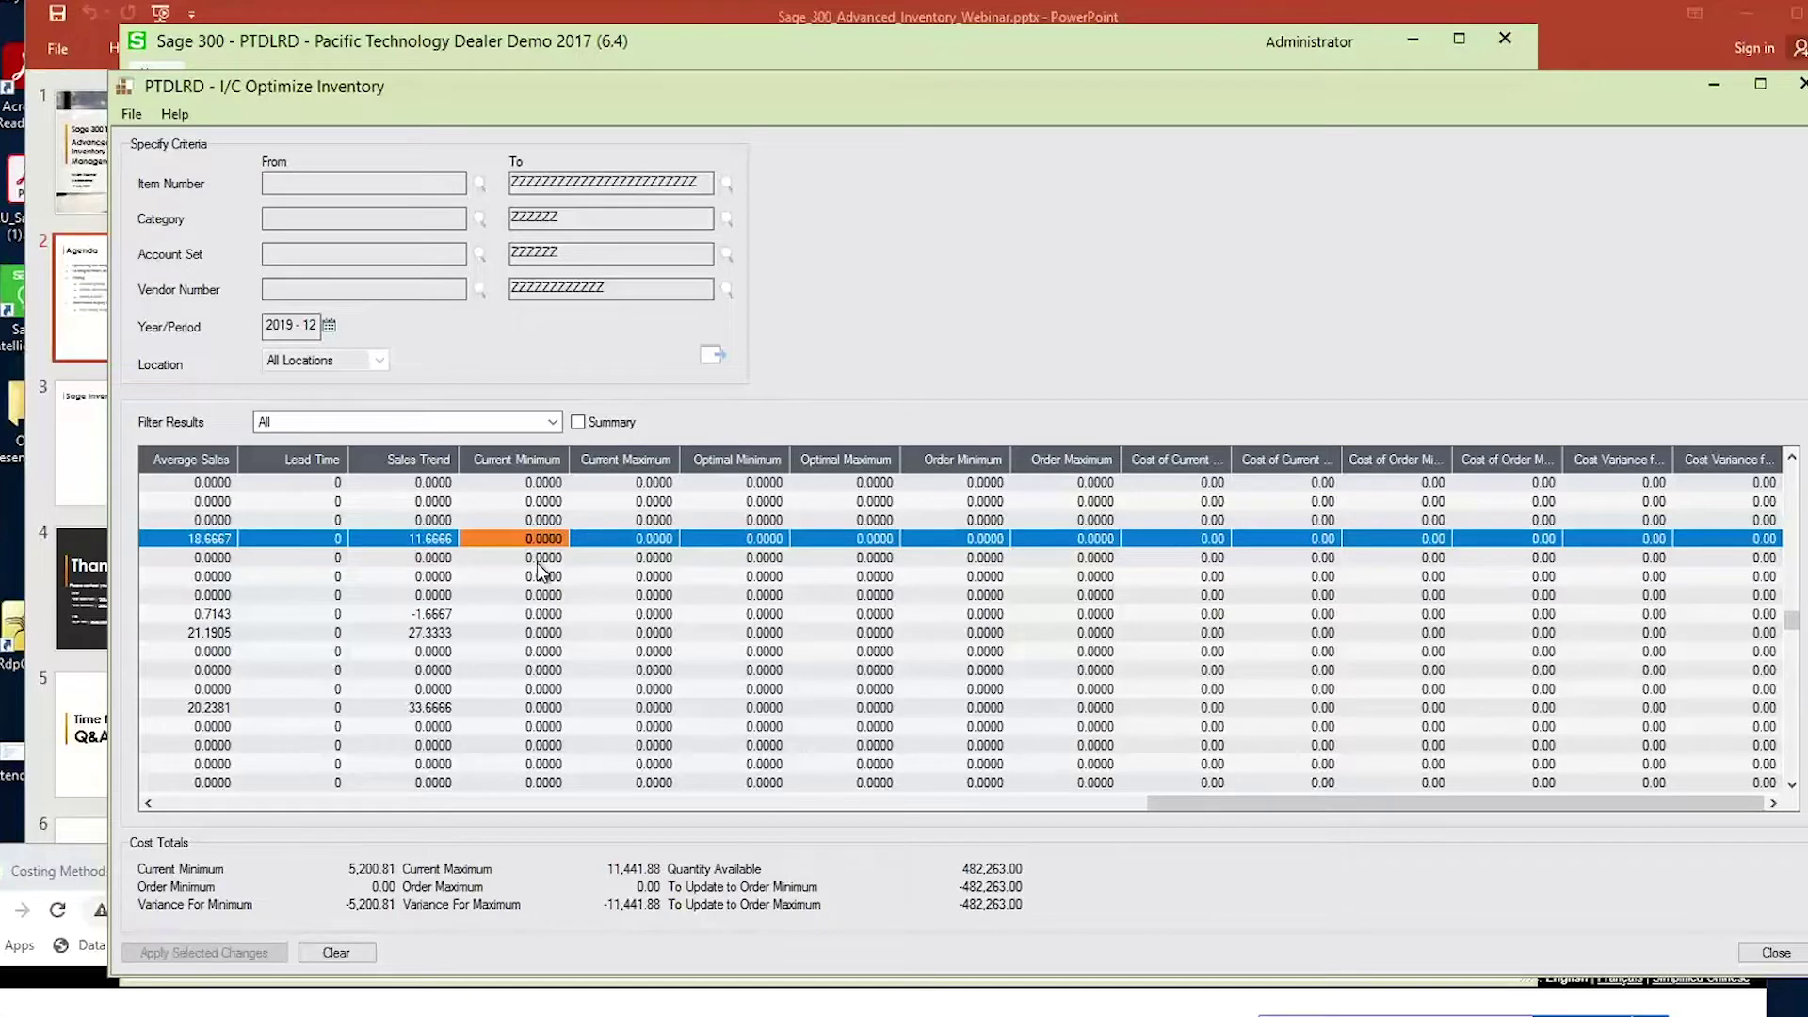
{"action": "left_click", "coordinate": [768, 540]}
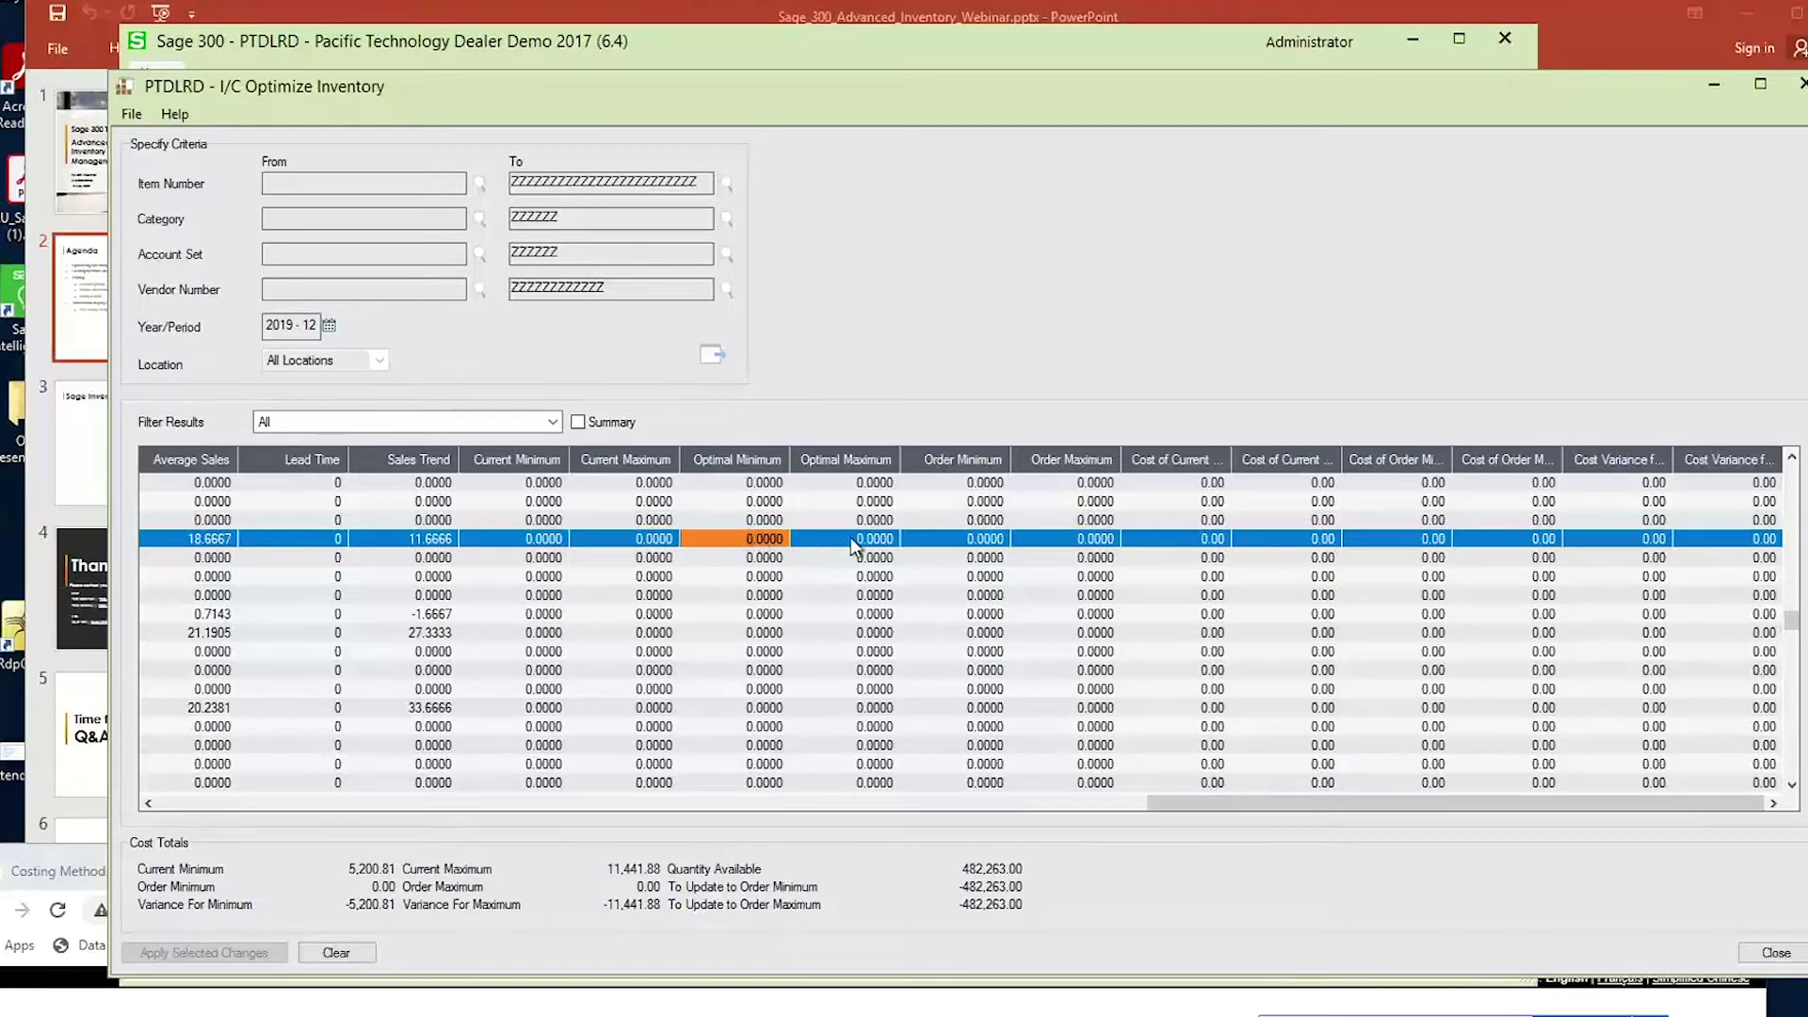
{"action": "left_click", "coordinate": [531, 541]}
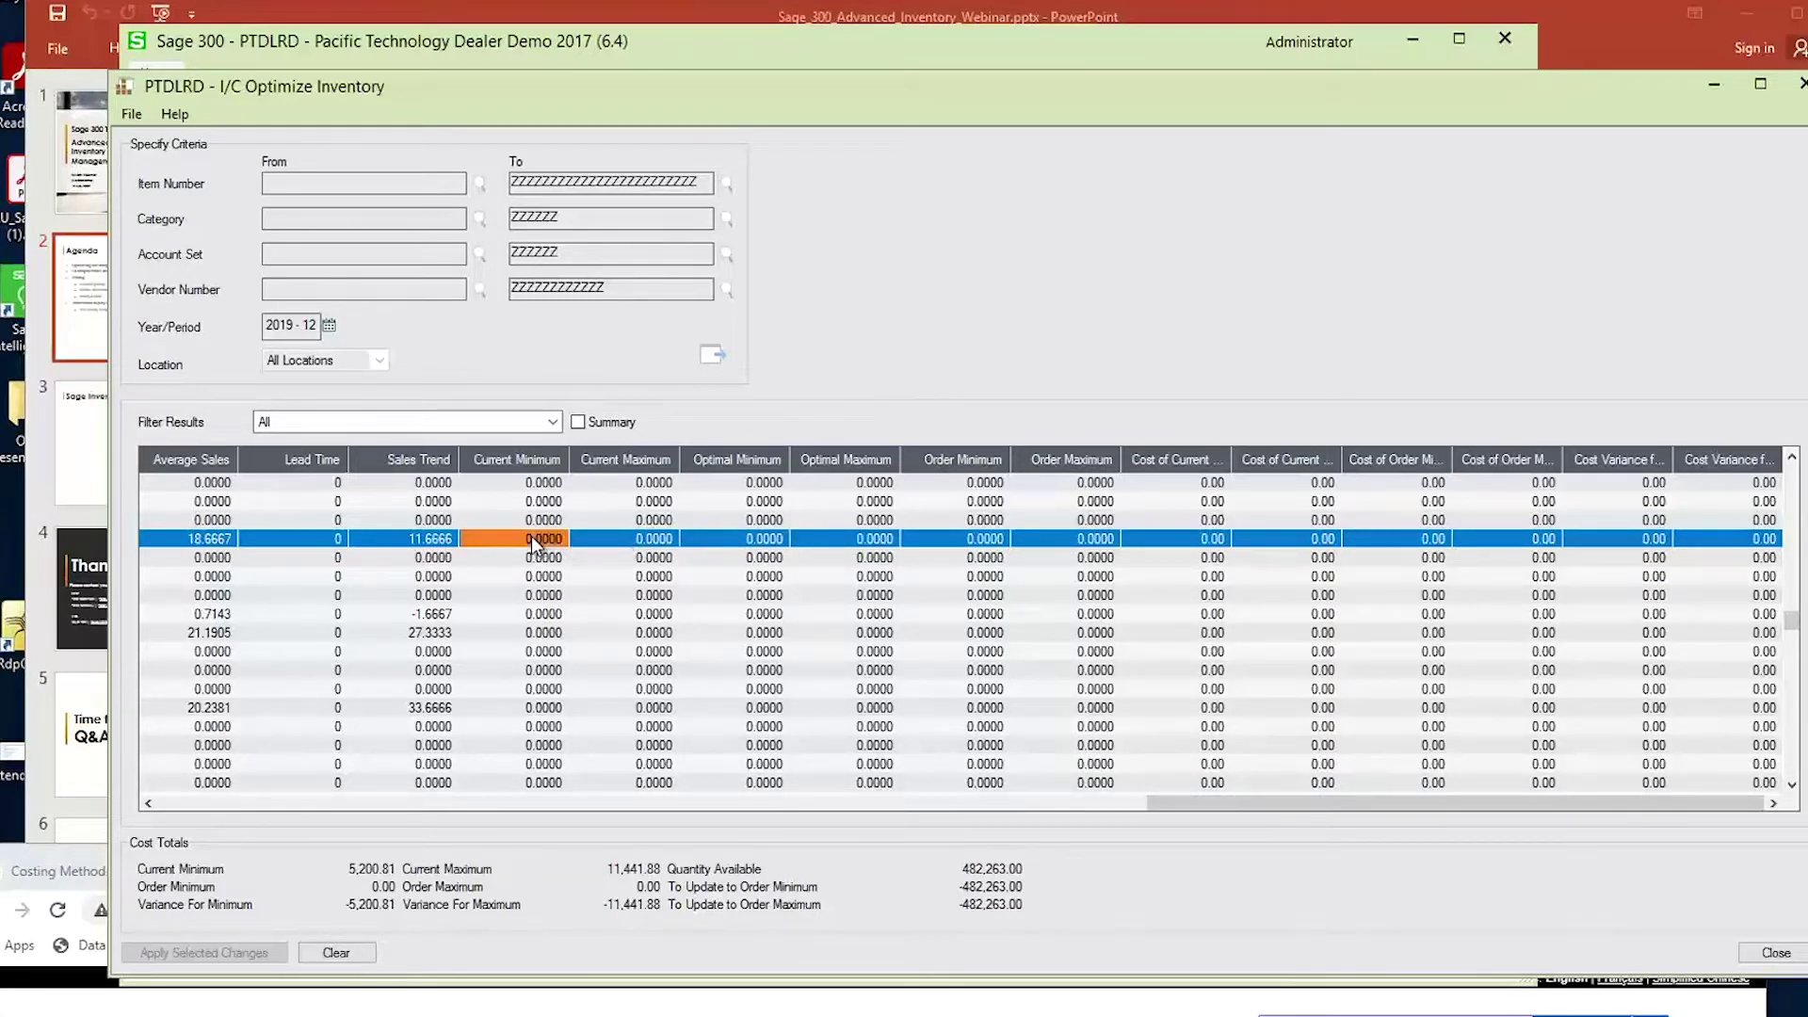
Widen the Cost of Current Maximum and Cost of Current Minimum columns so their full headings fit.
{"action": "left_click", "coordinate": [1169, 544]}
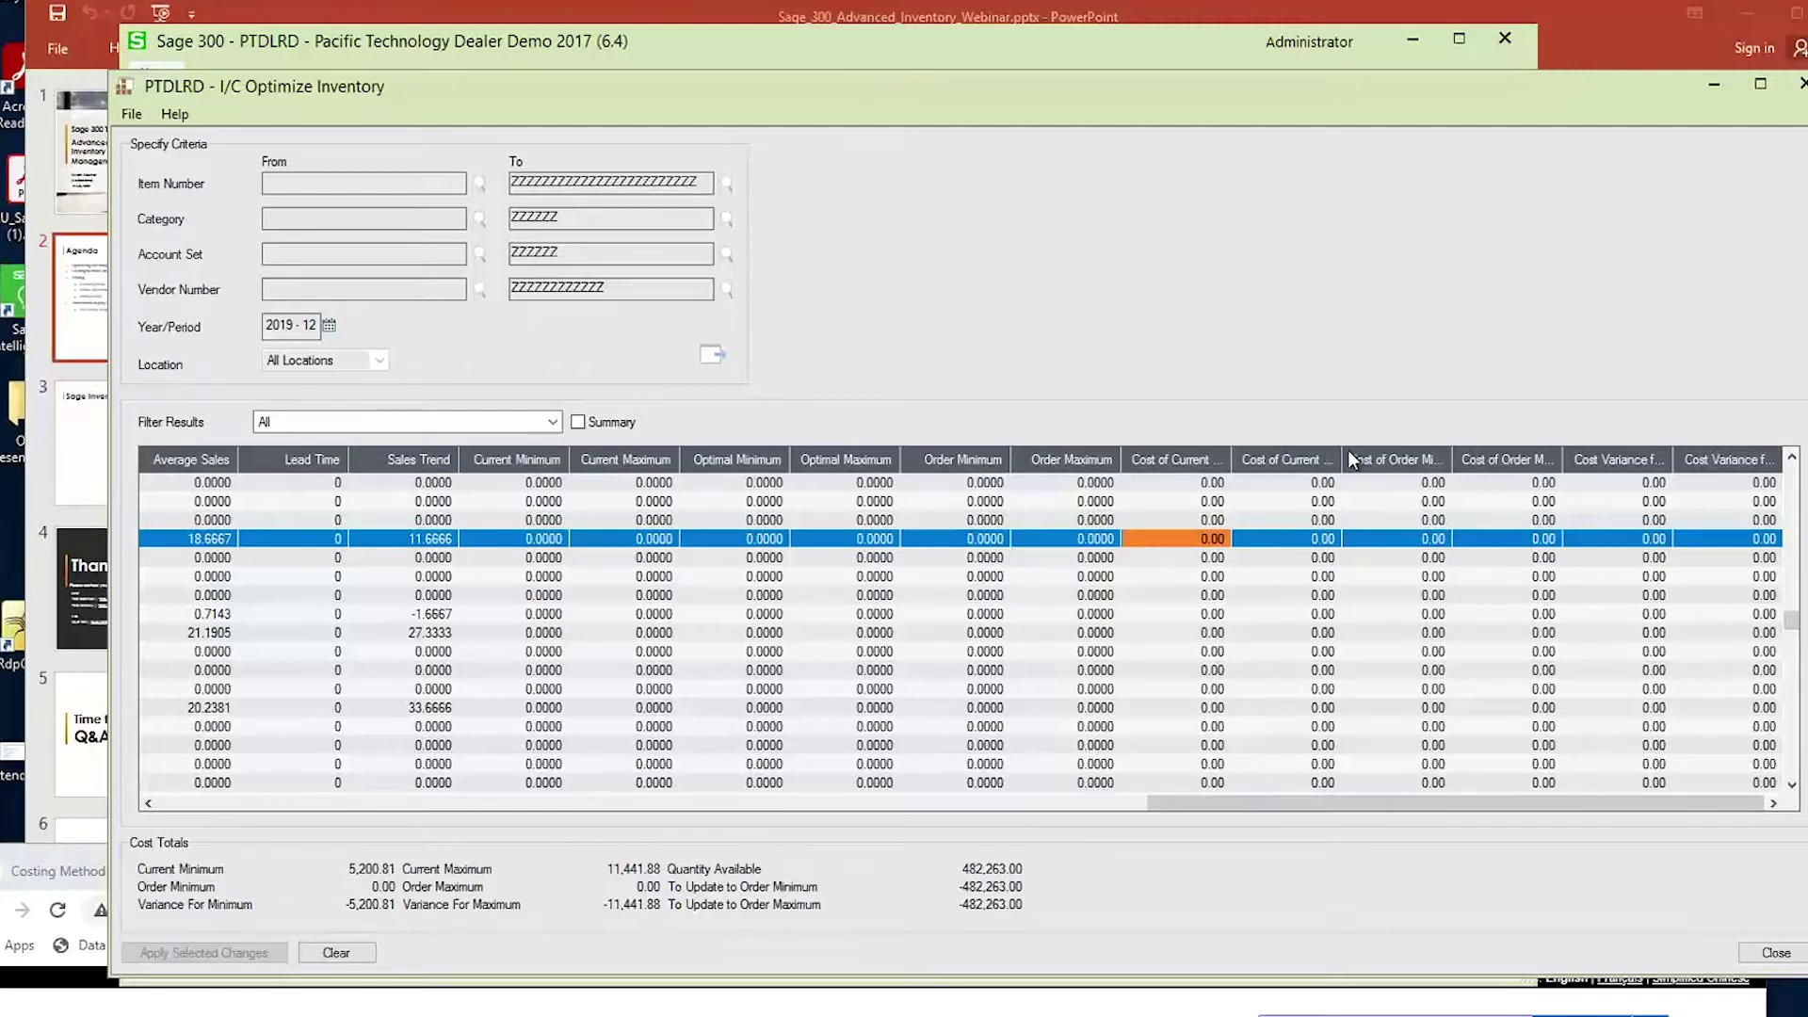
{"action": "left_click_drag", "start_coordinate": [1343, 459], "coordinate": [1439, 458]}
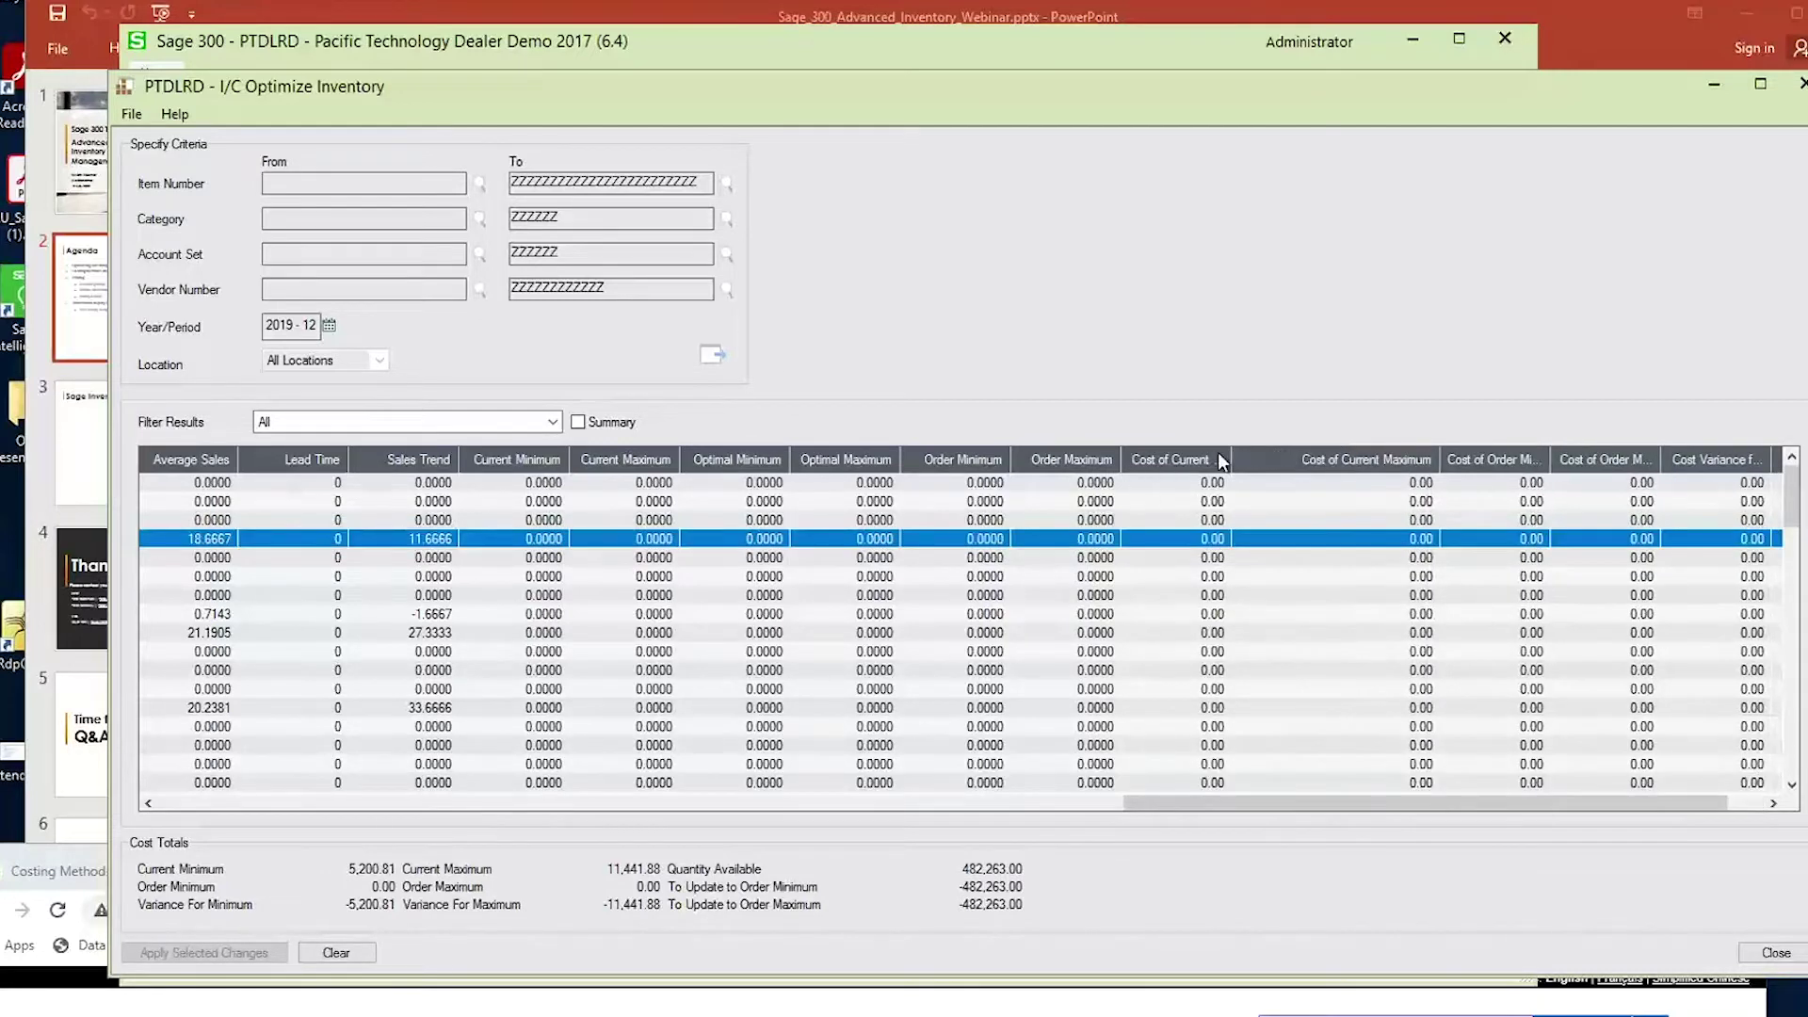
{"action": "left_click_drag", "start_coordinate": [1232, 460], "coordinate": [1276, 462]}
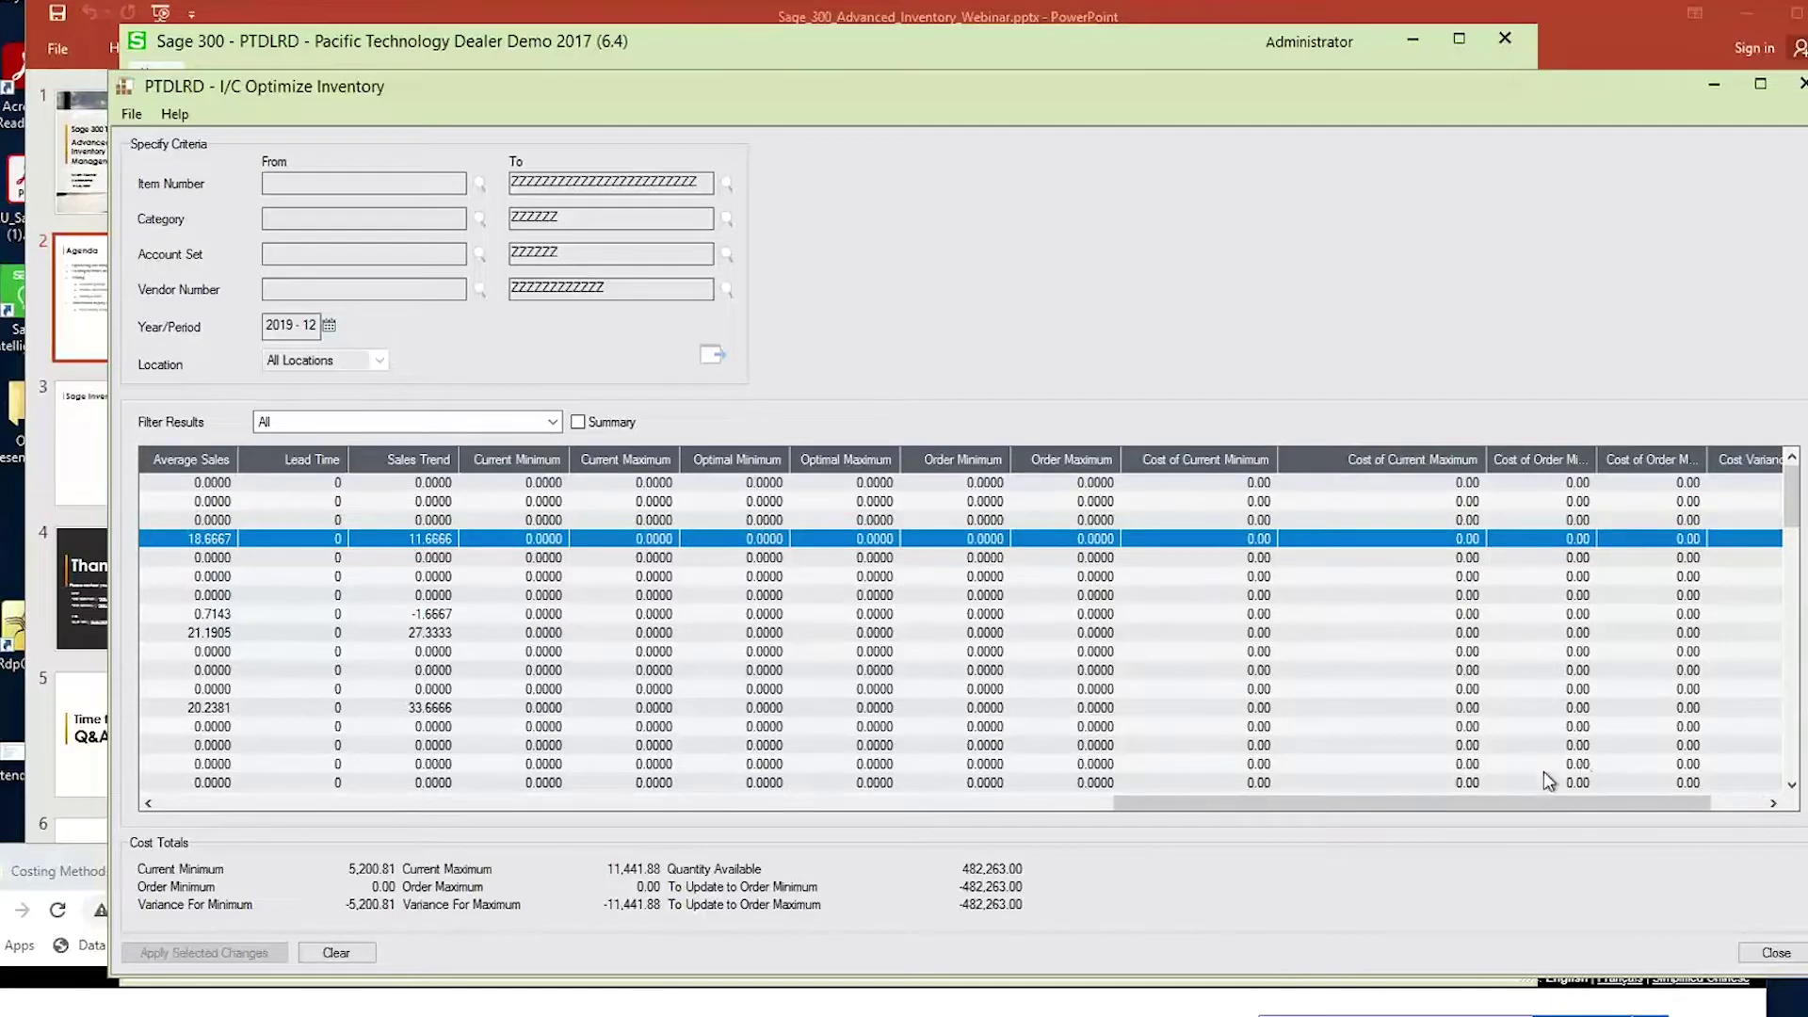
Mark the location 1 row of item A1-103/0 for updating.
{"action": "left_click_drag", "start_coordinate": [1275, 804], "coordinate": [371, 756]}
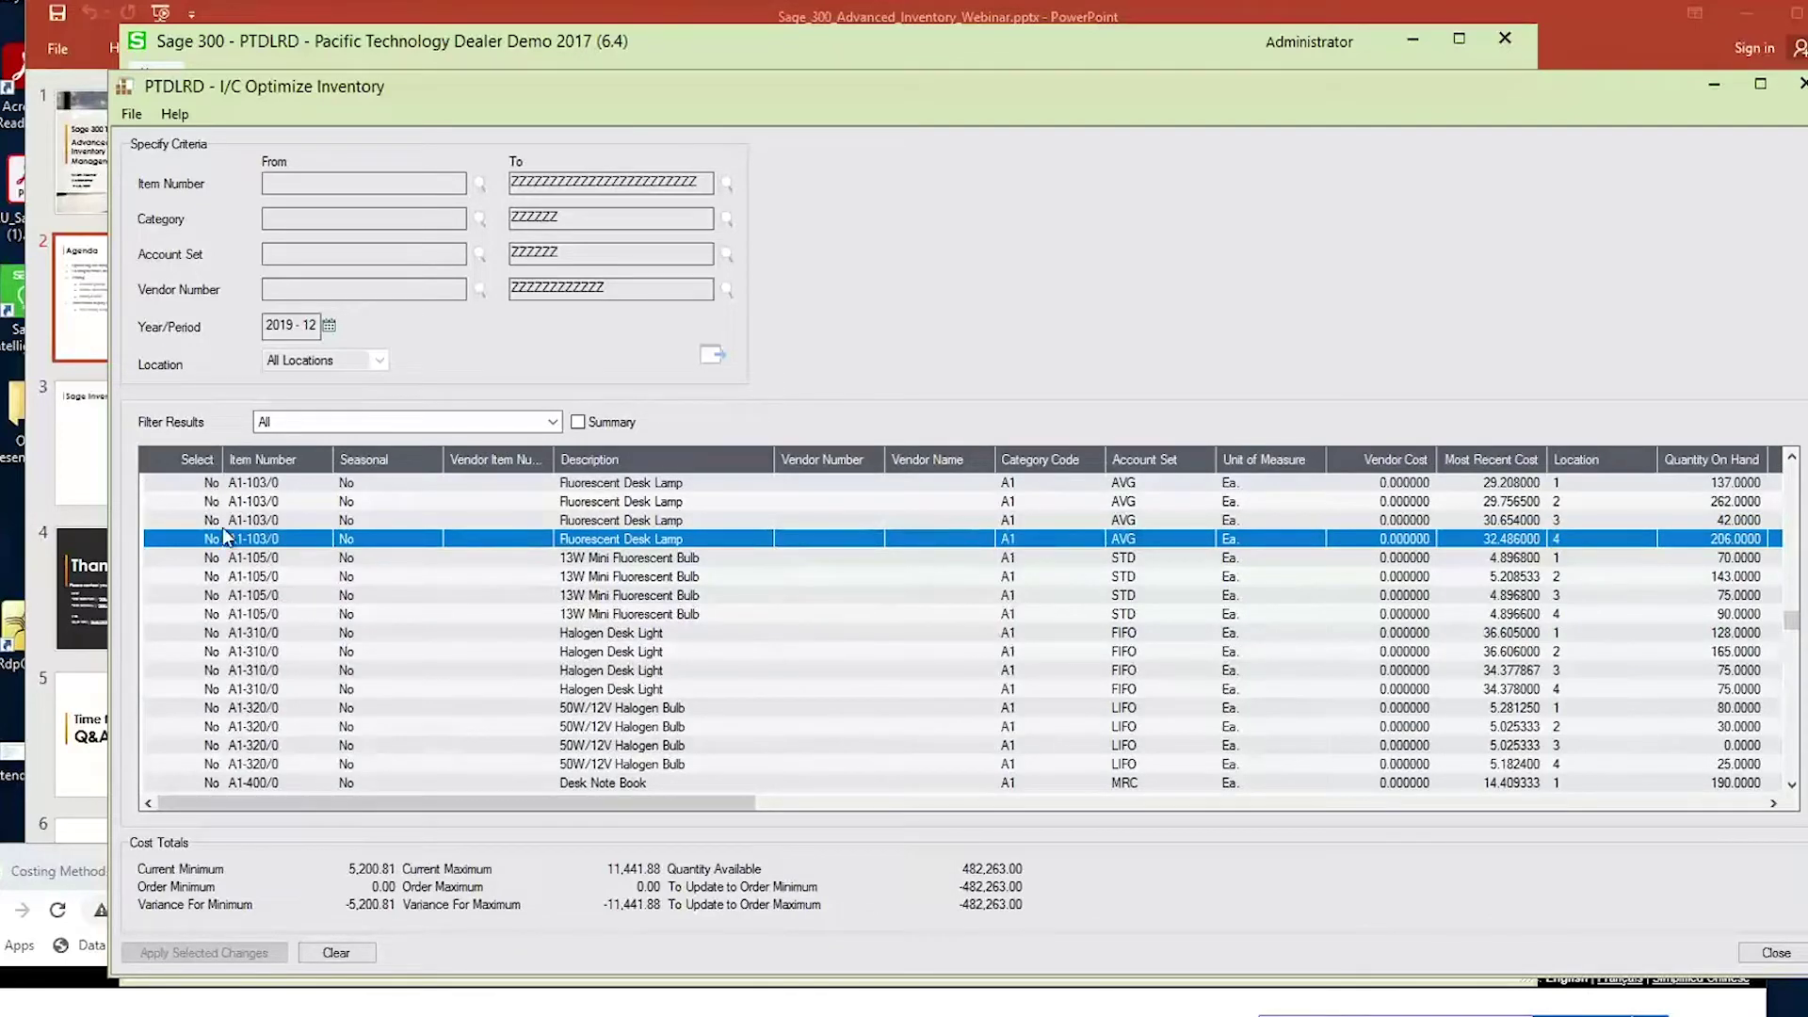
{"action": "double_click", "coordinate": [201, 485]}
Set the order minimum to 10 and the order maximum to 200 for item A1-103/0 at location 1.
{"action": "left_click_drag", "start_coordinate": [659, 797], "coordinate": [1429, 817]}
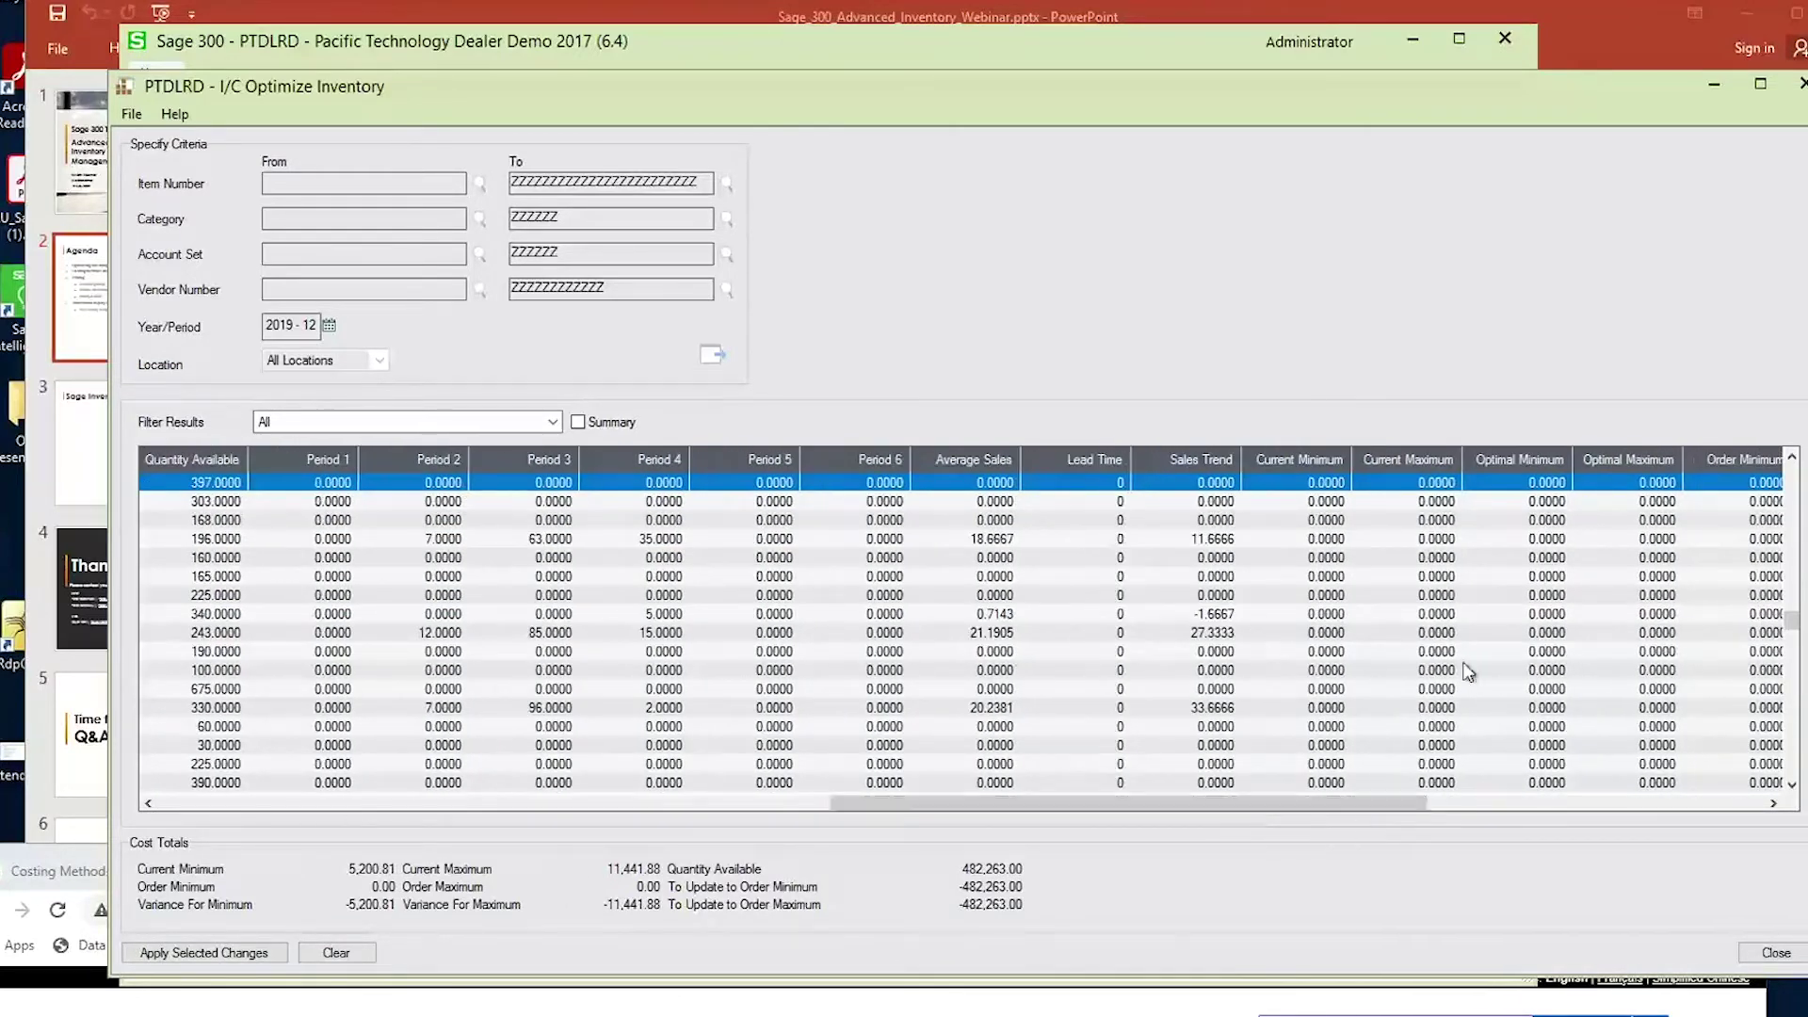
{"action": "left_click", "coordinate": [1511, 484]}
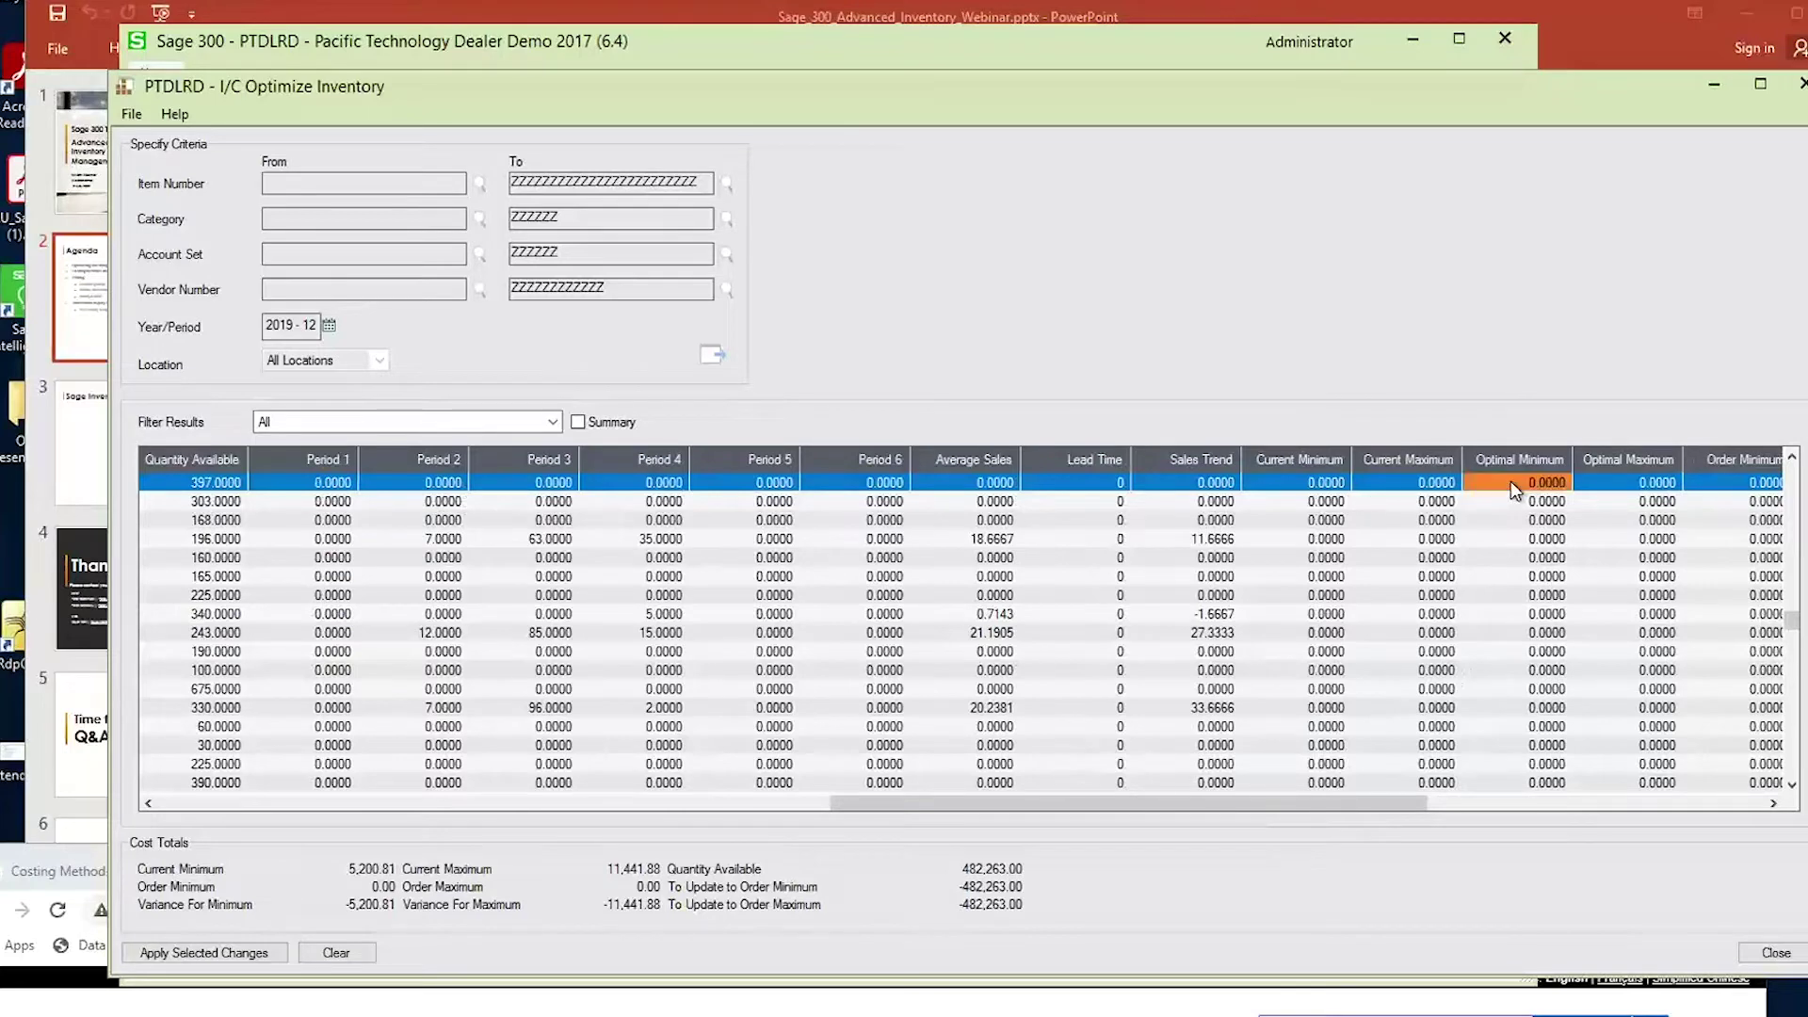
{"action": "left_click", "coordinate": [1276, 484]}
{"action": "left_click_drag", "start_coordinate": [1283, 802], "coordinate": [1680, 804]}
{"action": "left_click", "coordinate": [1053, 487]}
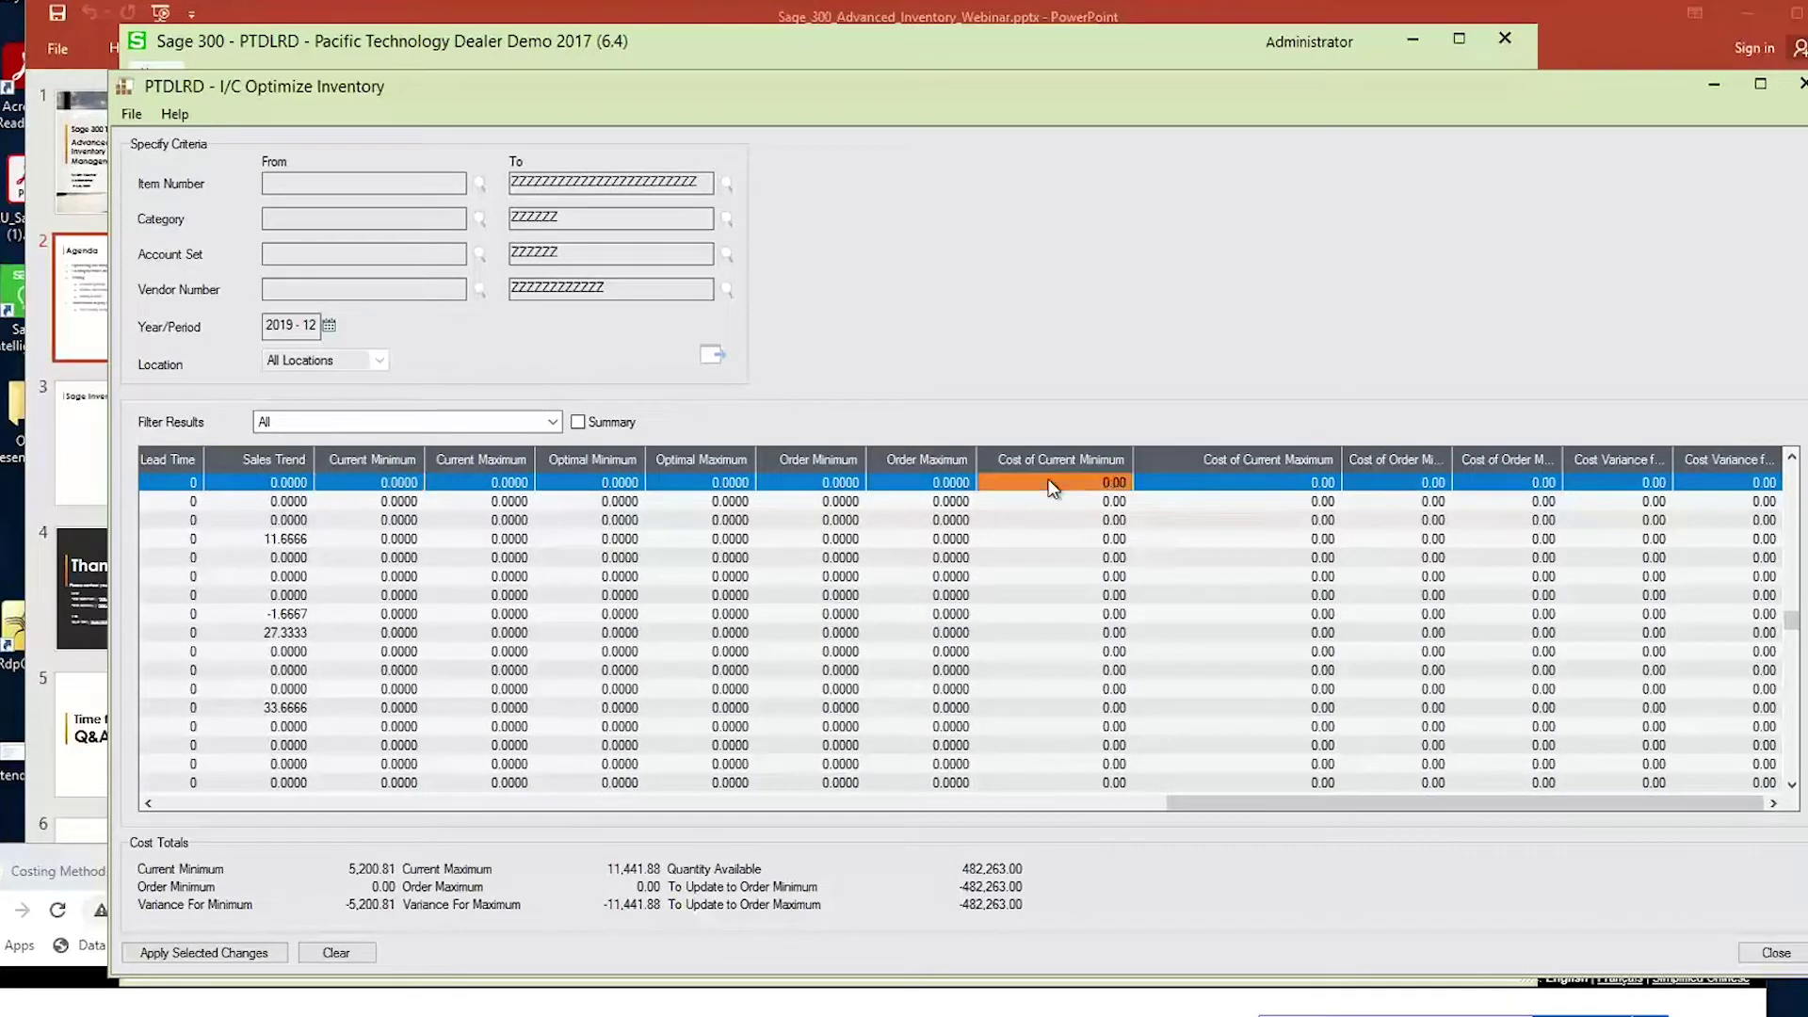
{"action": "left_click", "coordinate": [949, 483]}
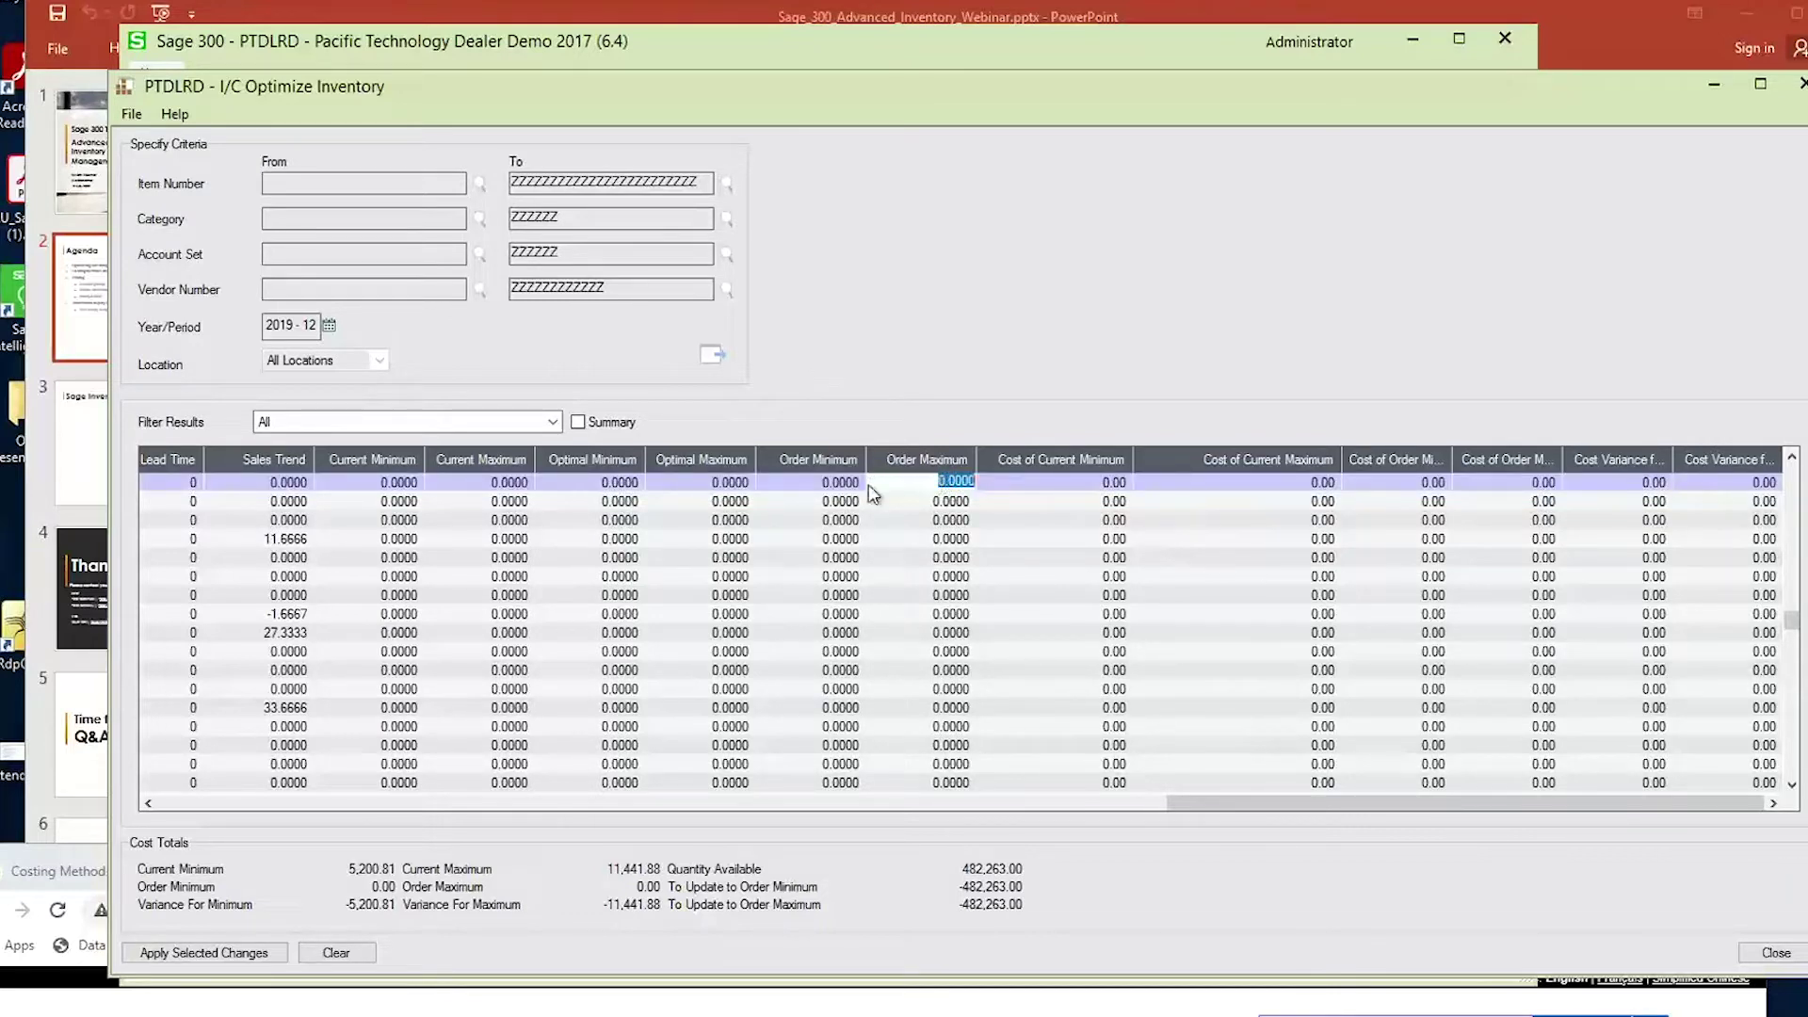
{"action": "left_click", "coordinate": [832, 486]}
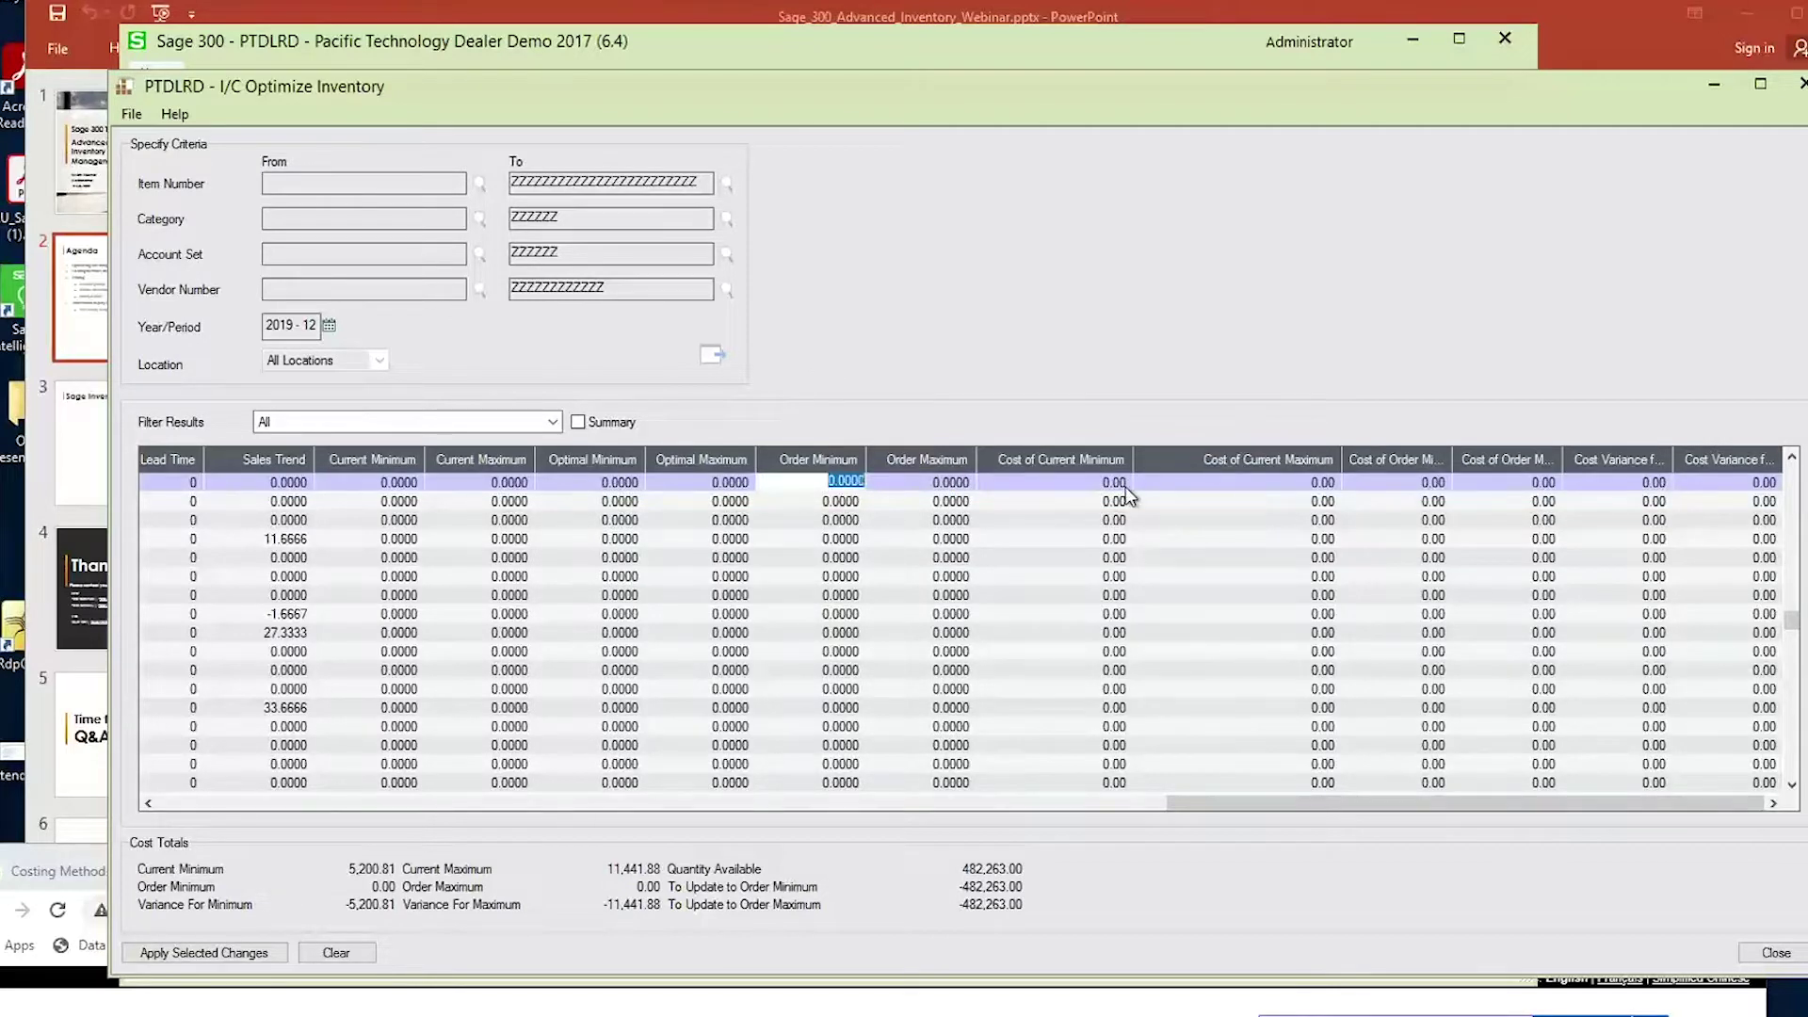
{"action": "type", "text": "10"}
{"action": "key", "text": "Tab"}
{"action": "type", "text": "200"}
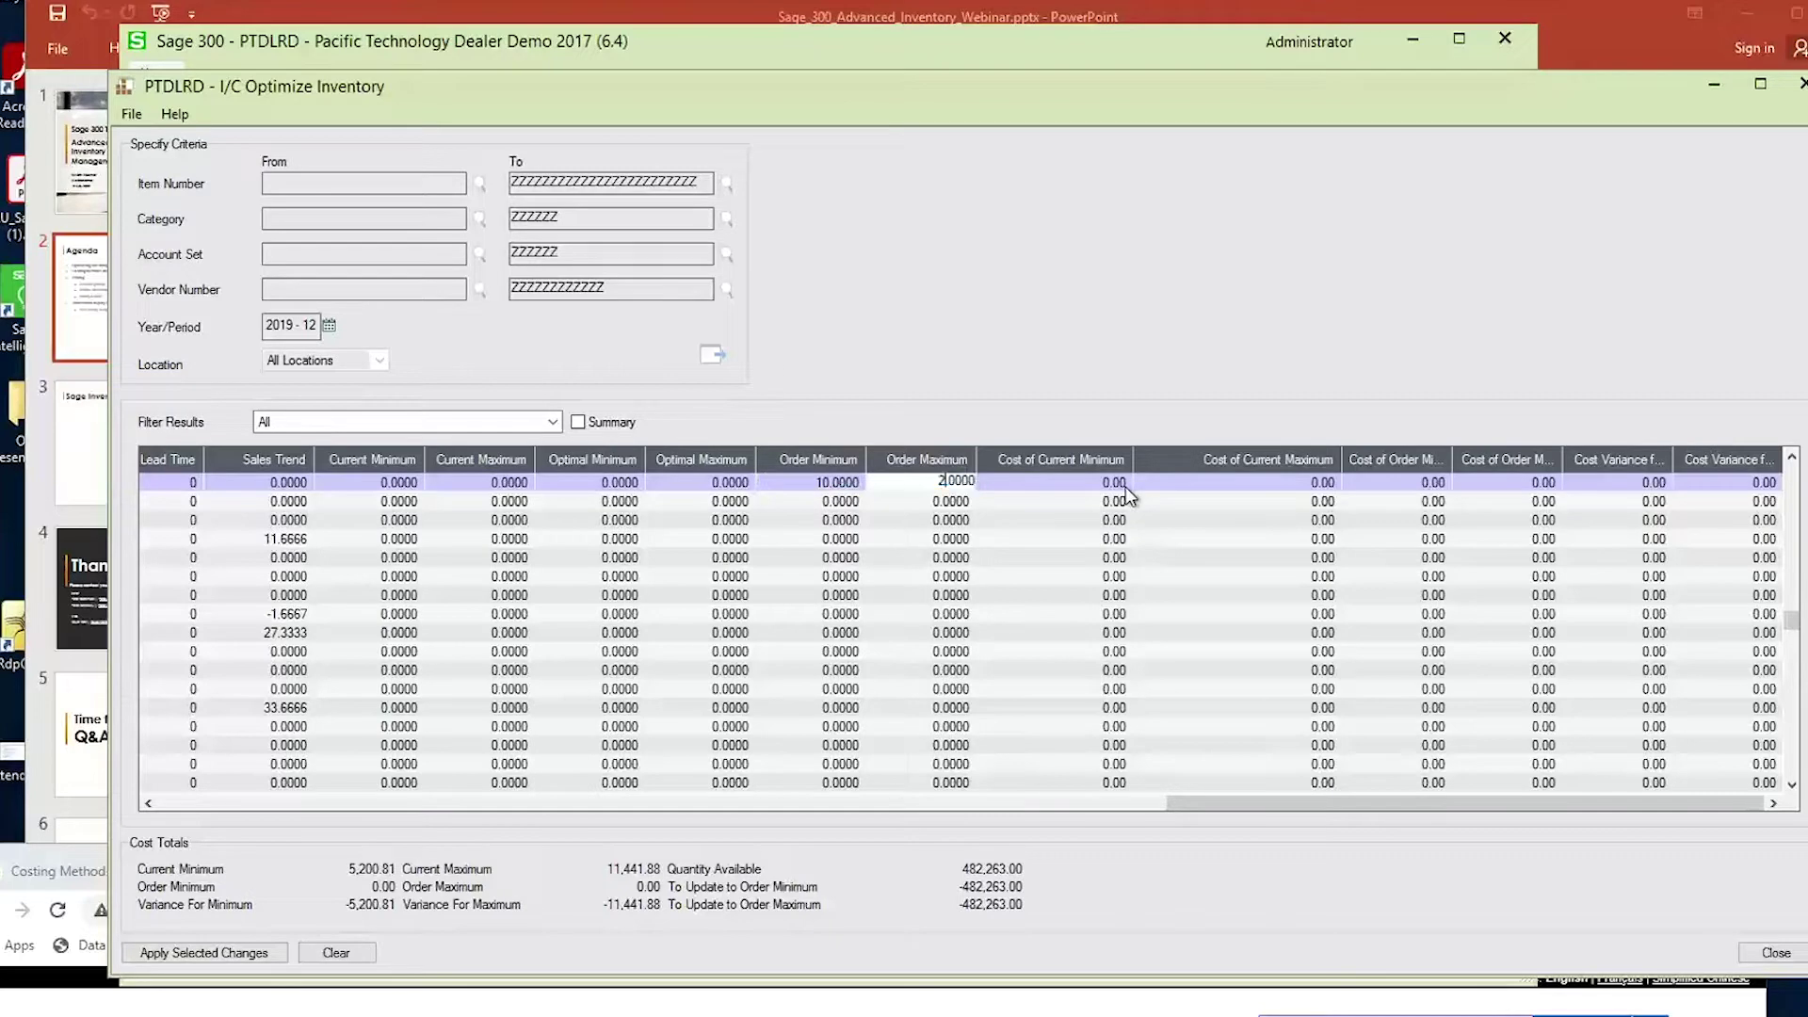
{"action": "left_click", "coordinate": [832, 502]}
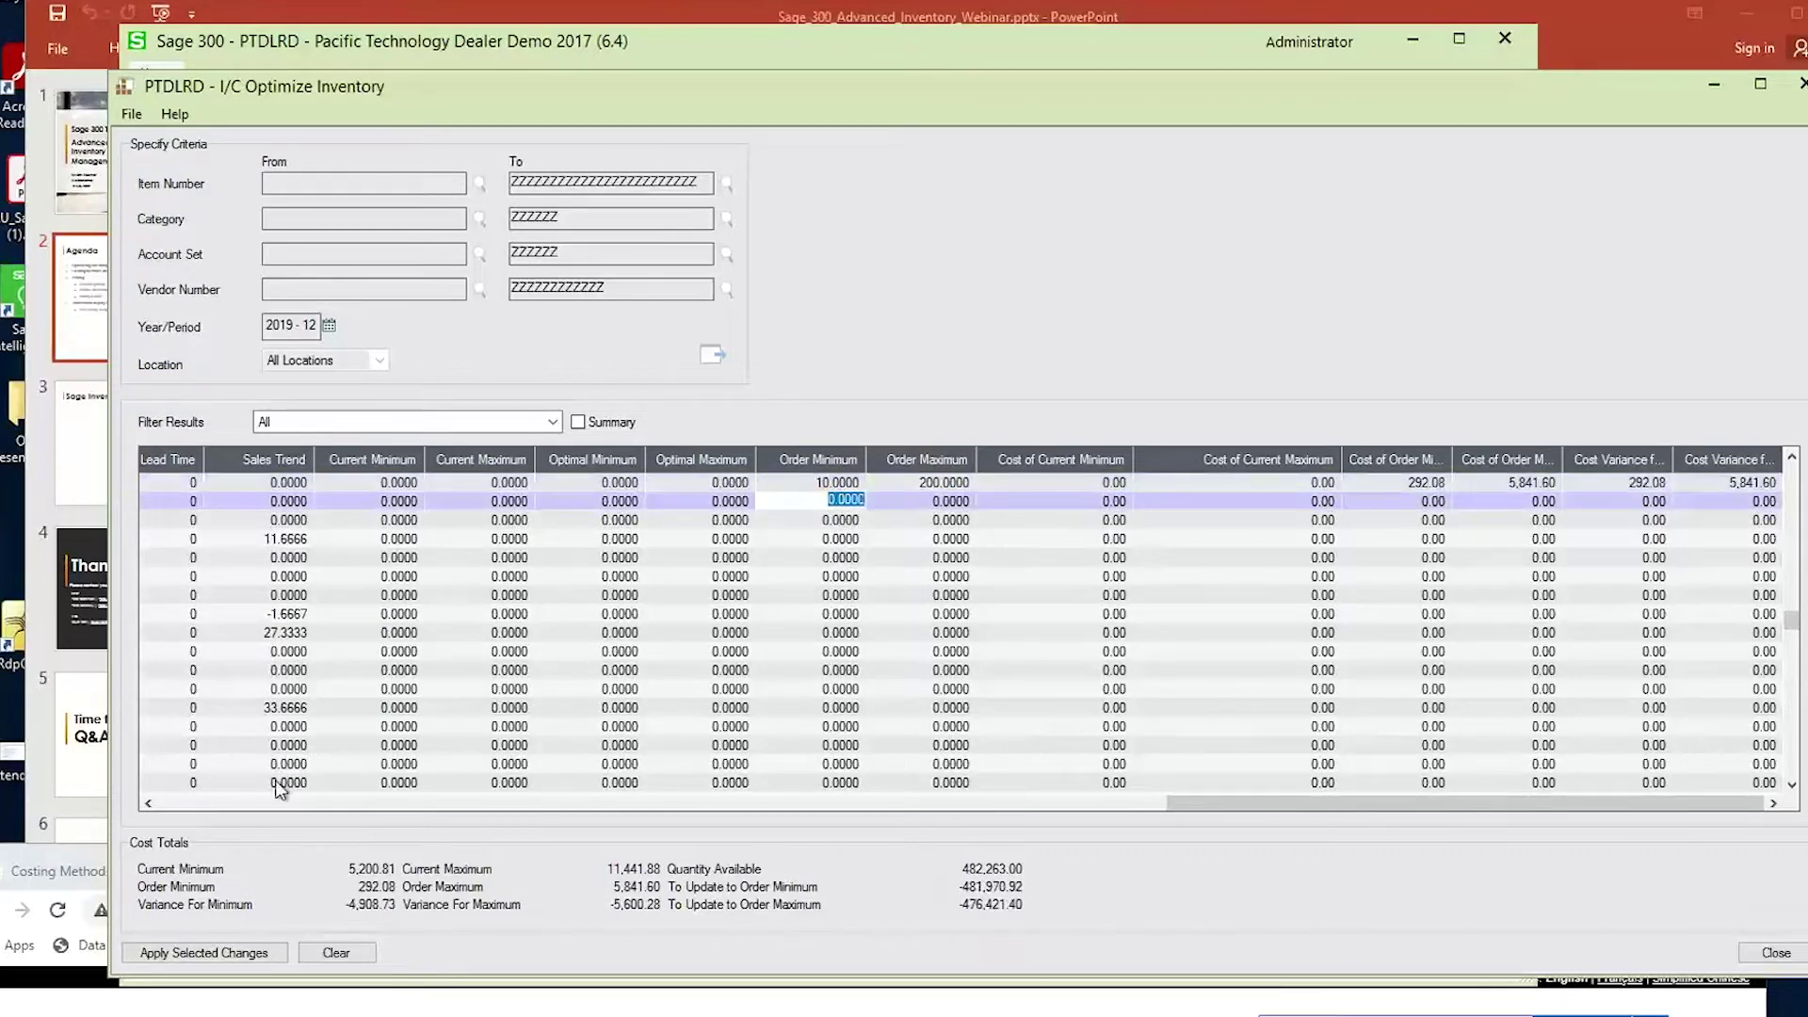
Check that the location 1 row of A1-103/0 is selected and apply the selected changes to its reorder quantities.
{"action": "left_click", "coordinate": [234, 803]}
{"action": "left_click", "coordinate": [235, 801]}
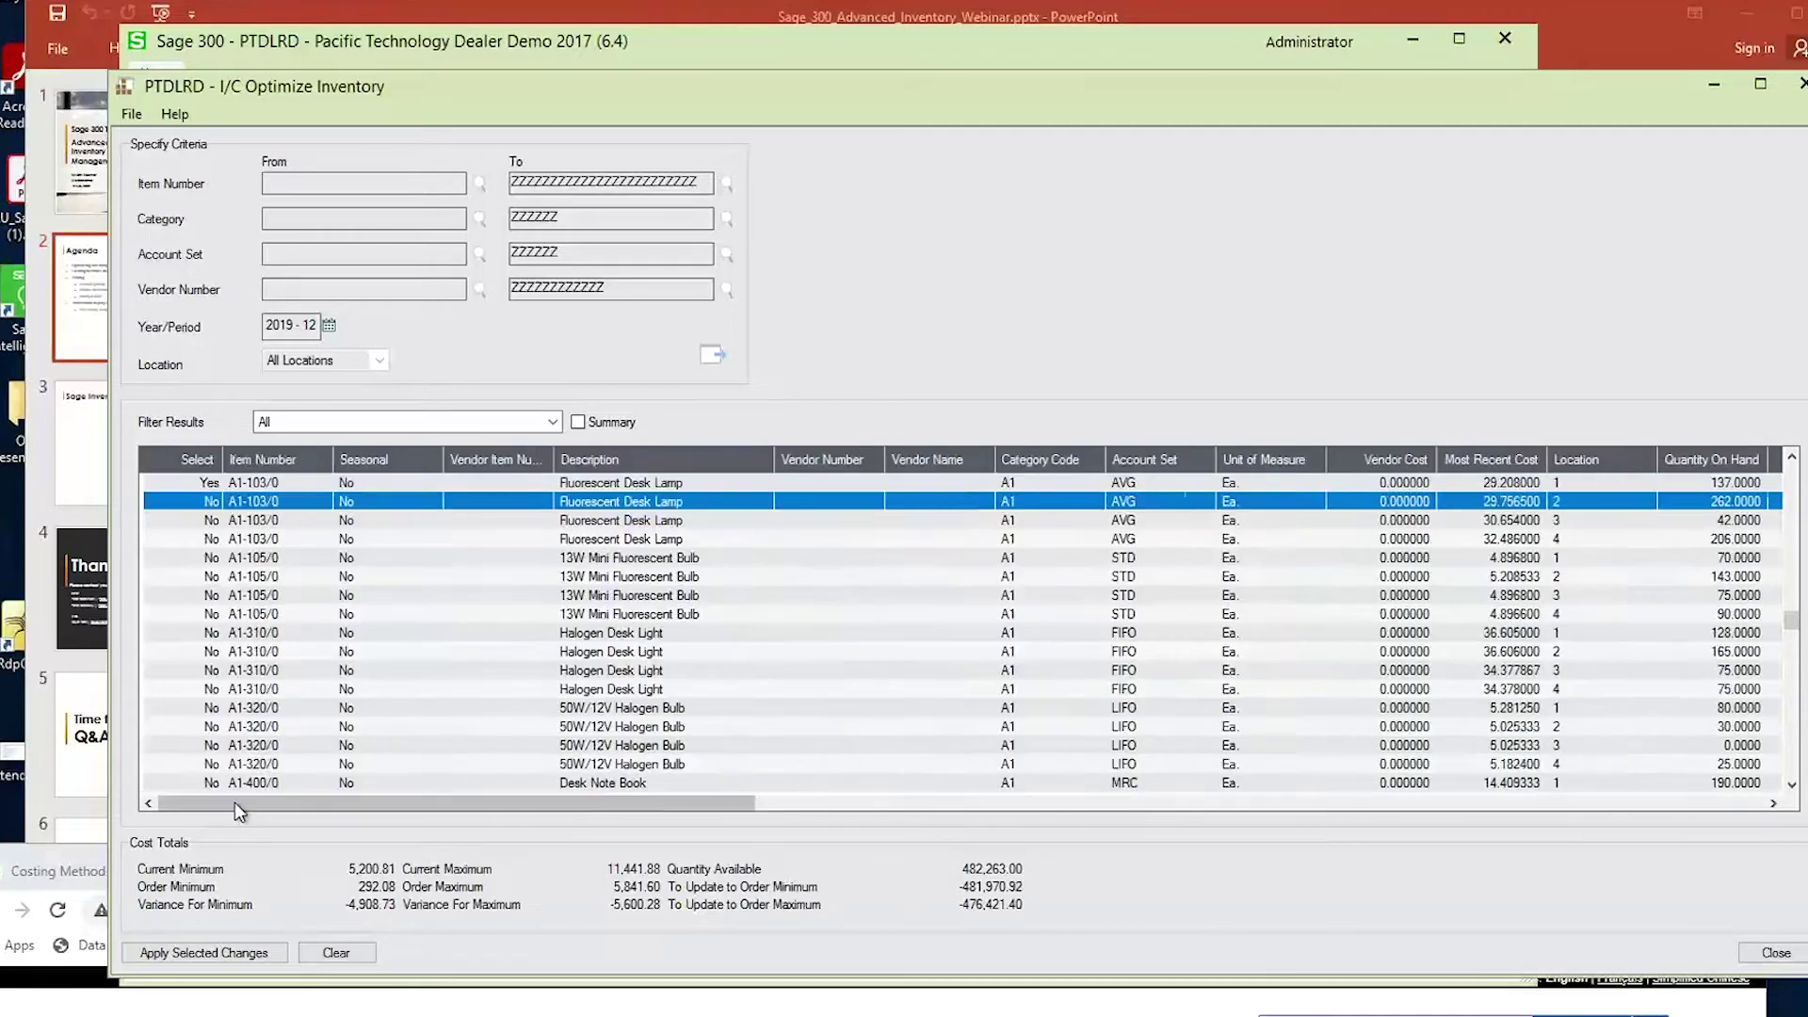
{"action": "left_click", "coordinate": [186, 483]}
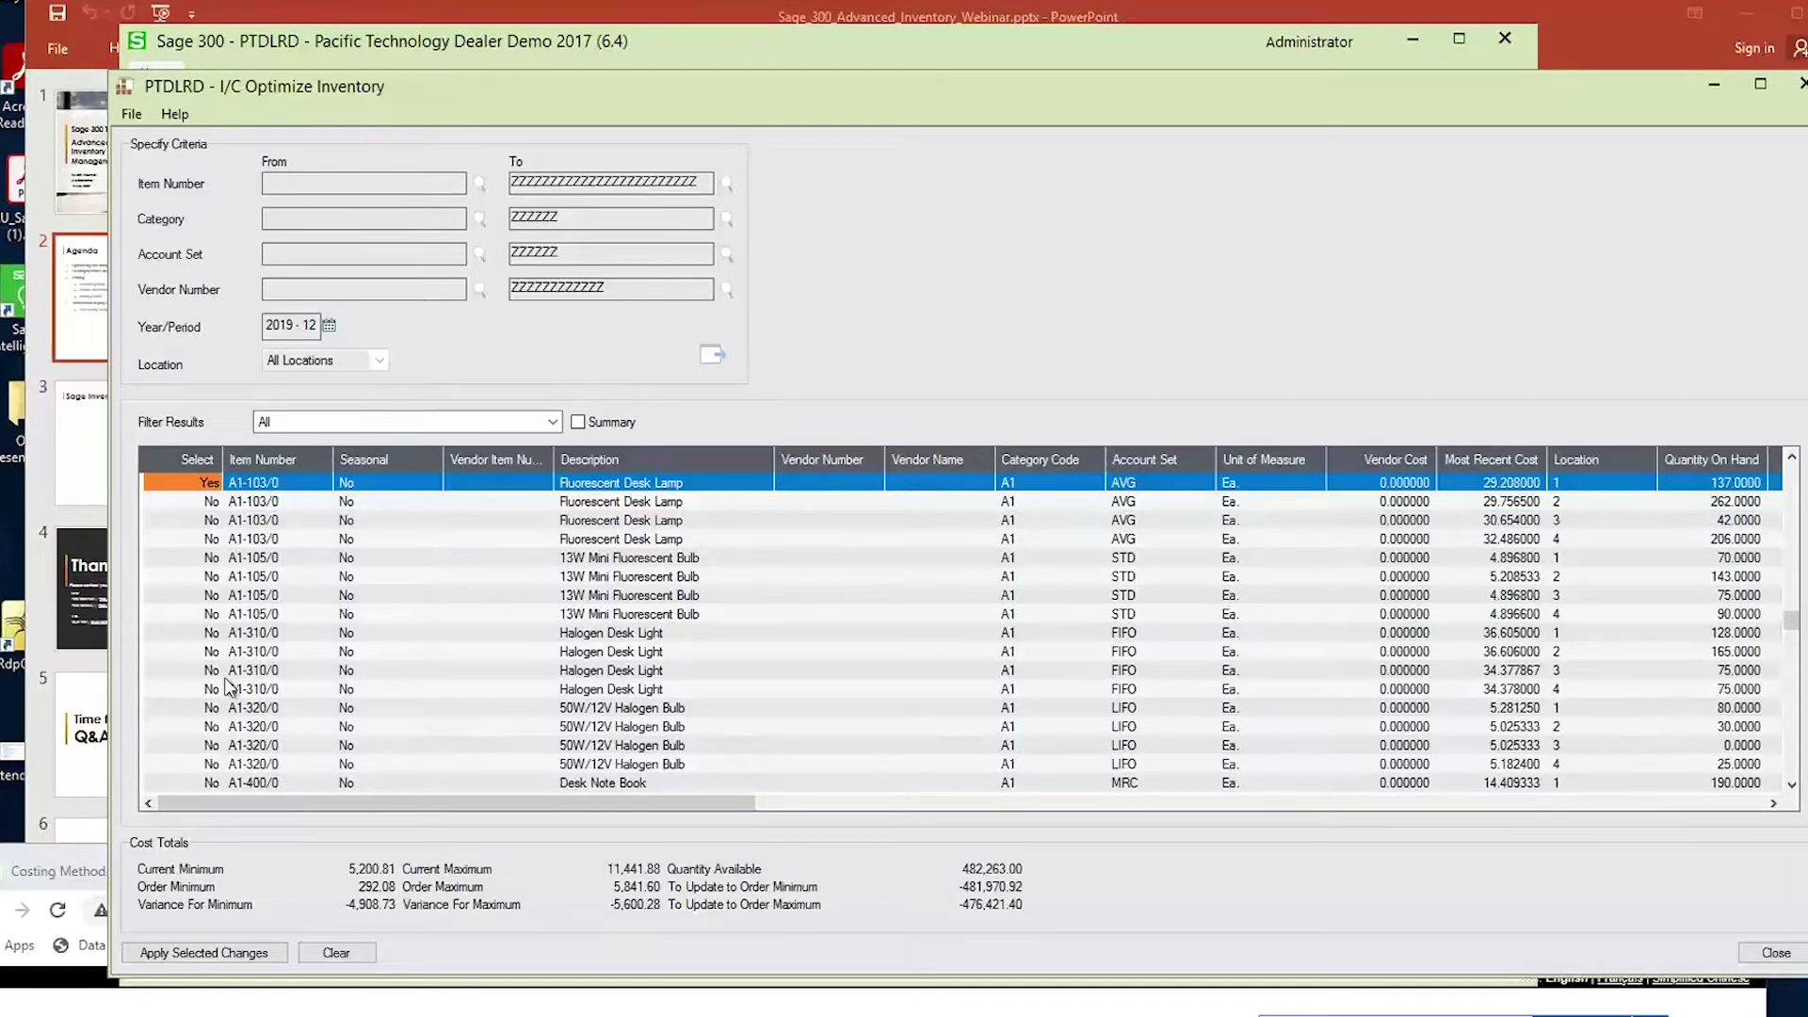
{"action": "left_click", "coordinate": [259, 952]}
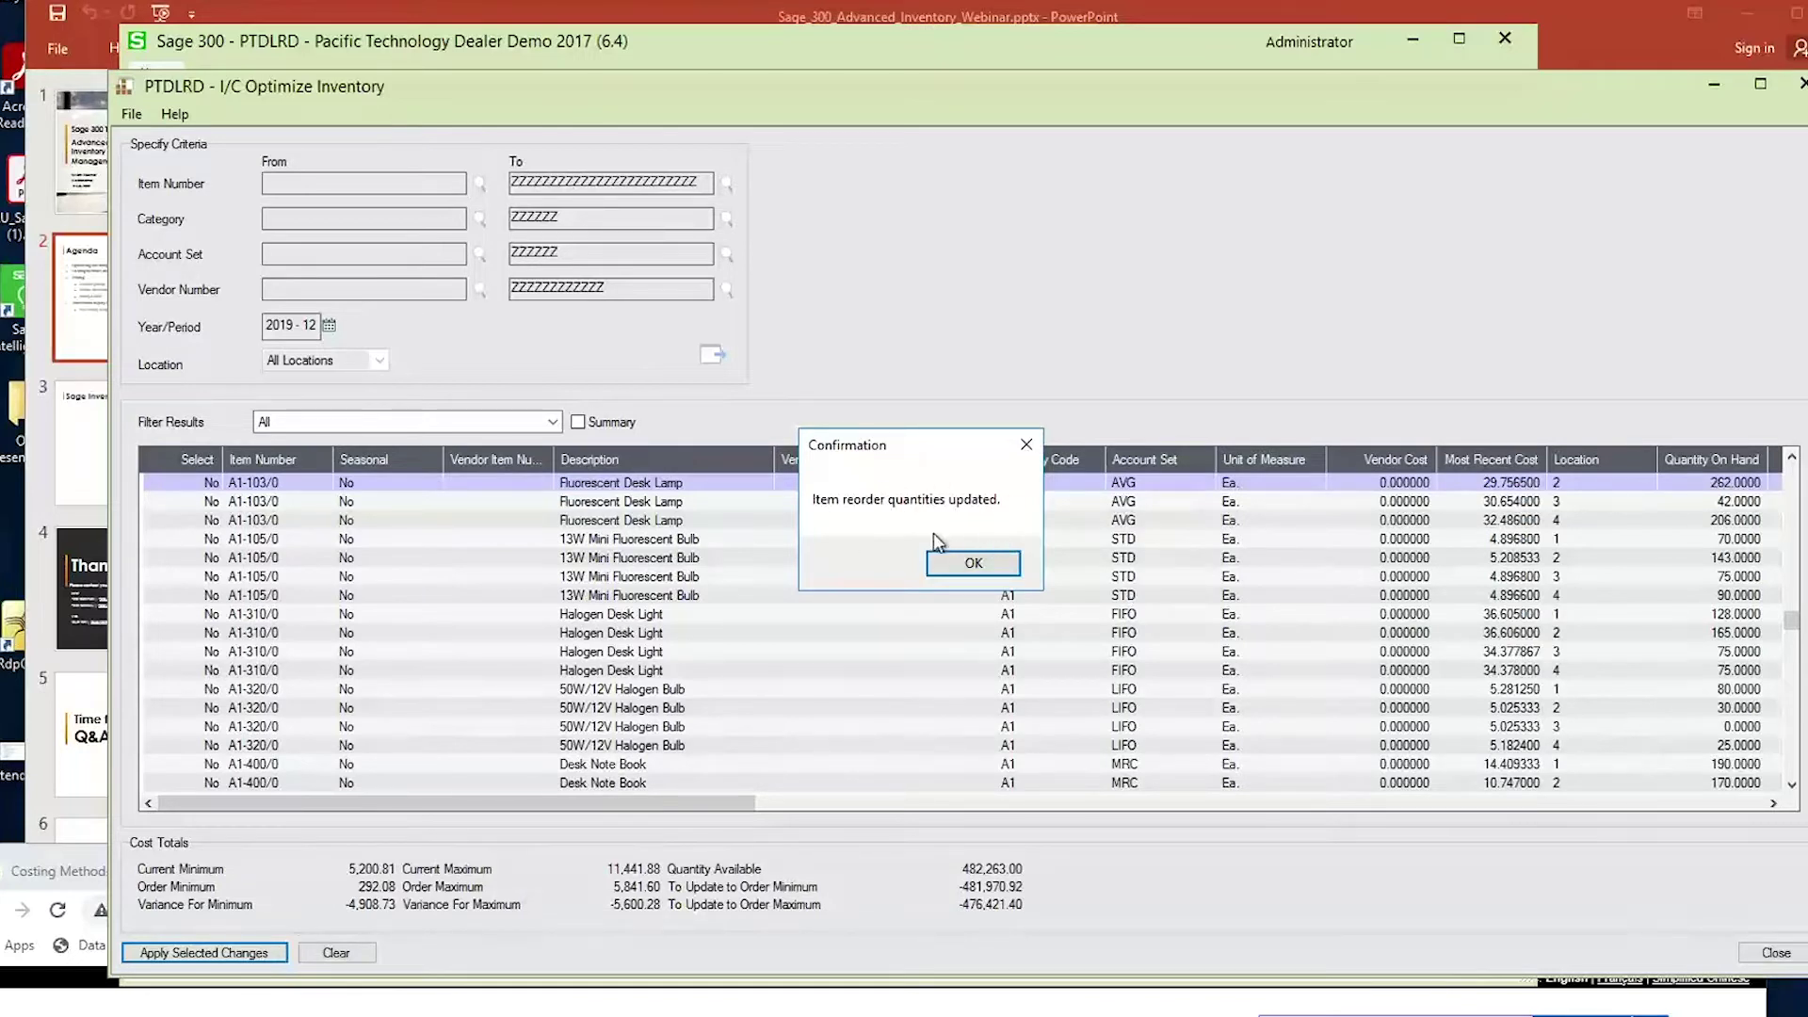
{"action": "left_click", "coordinate": [953, 557]}
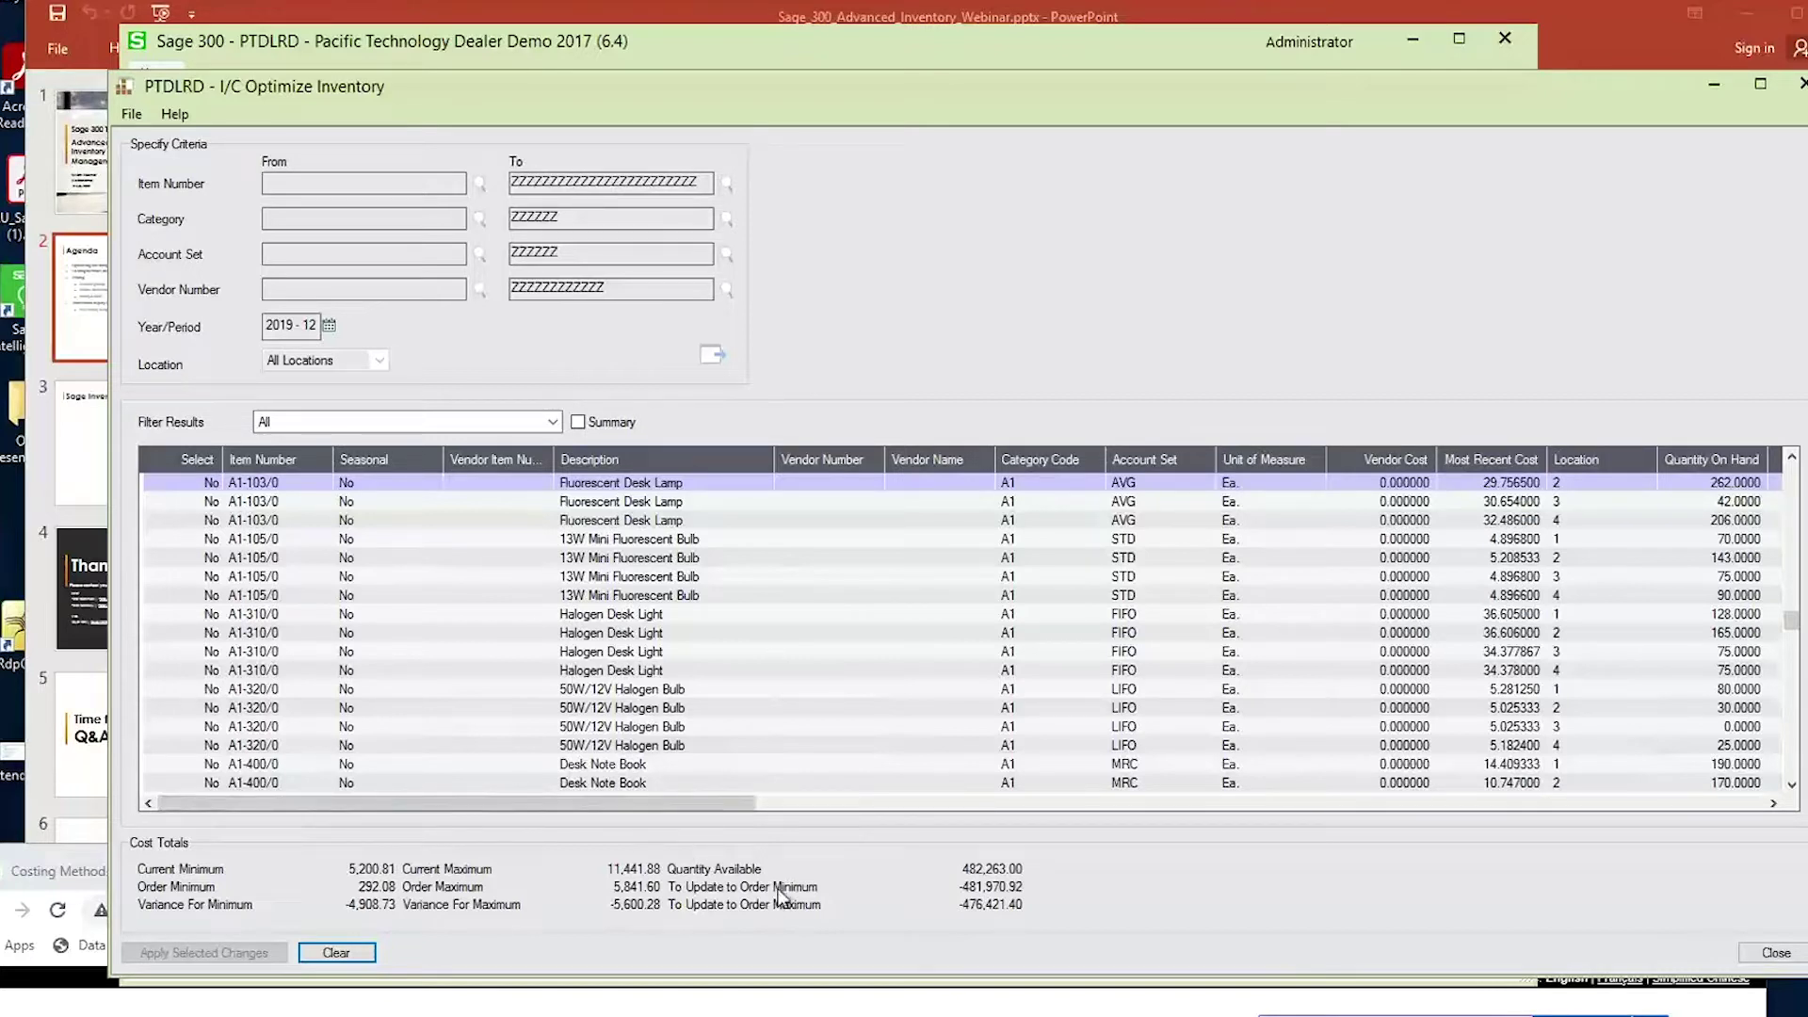
Clear the Optimize Inventory results and criteria, then minimize the window to return to I/C Items and Price Lists.
{"action": "left_click", "coordinate": [134, 114]}
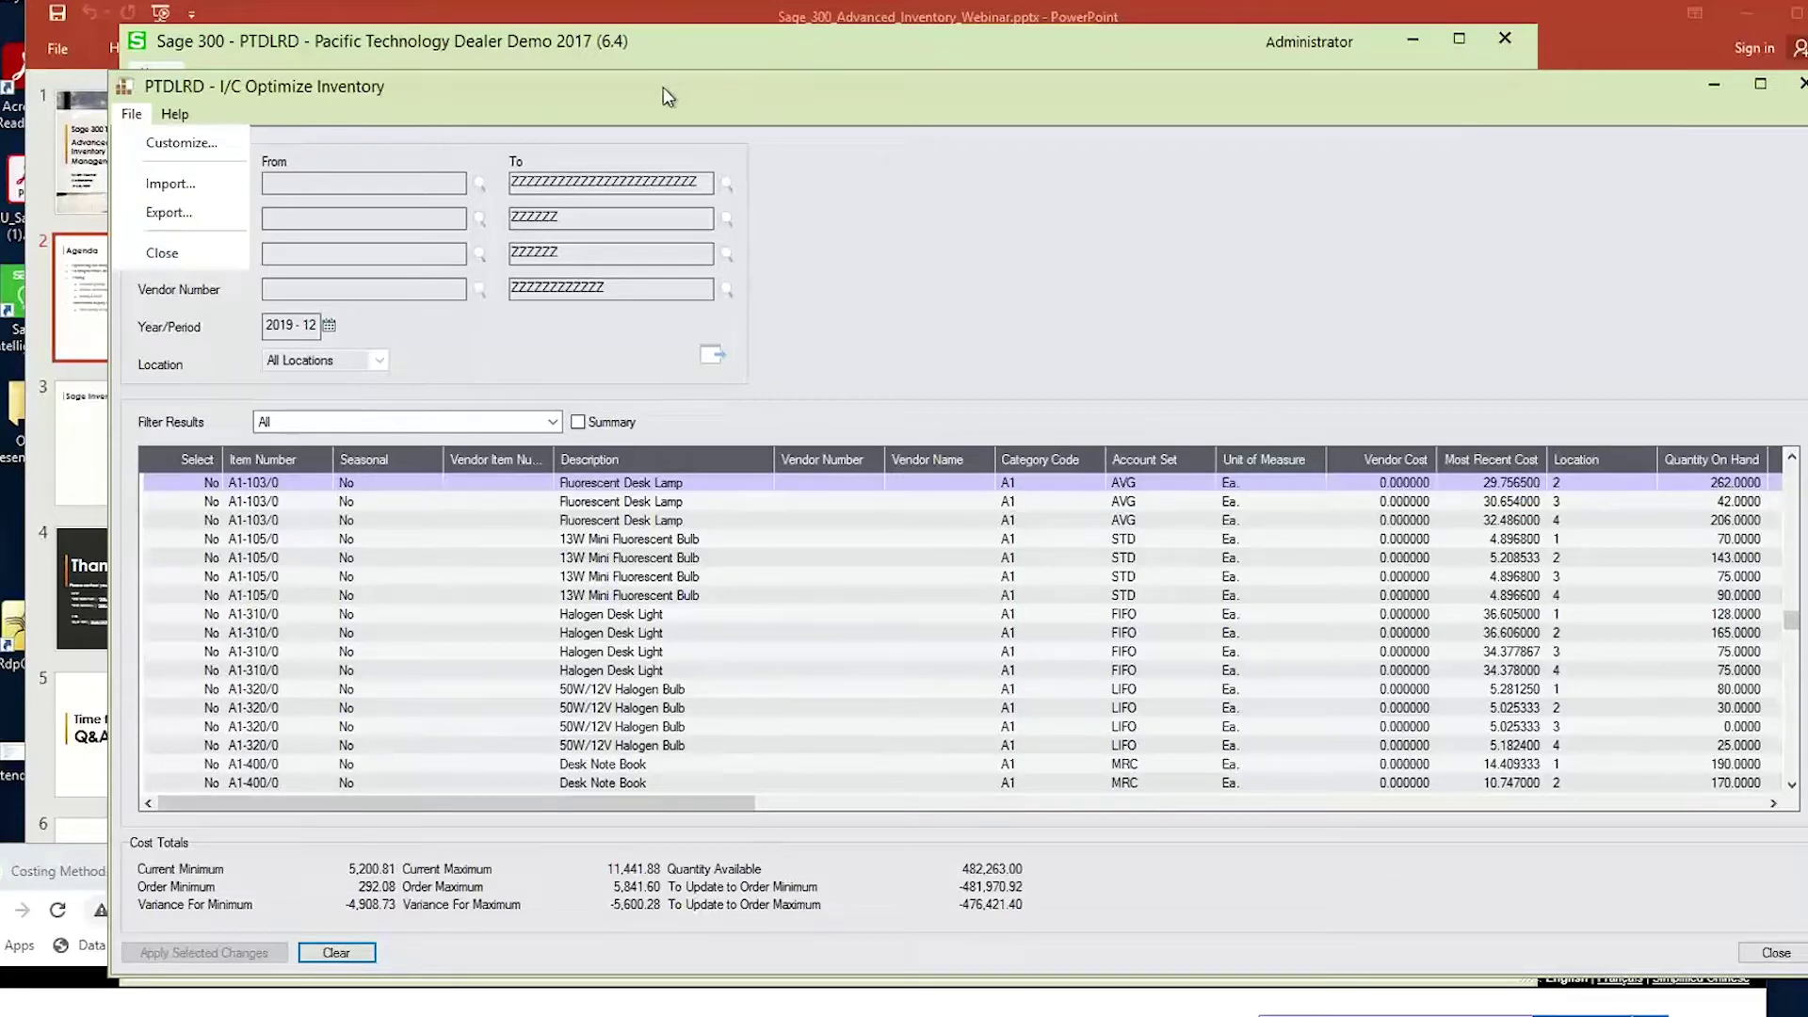
{"action": "left_click_drag", "start_coordinate": [661, 87], "coordinate": [563, 62]}
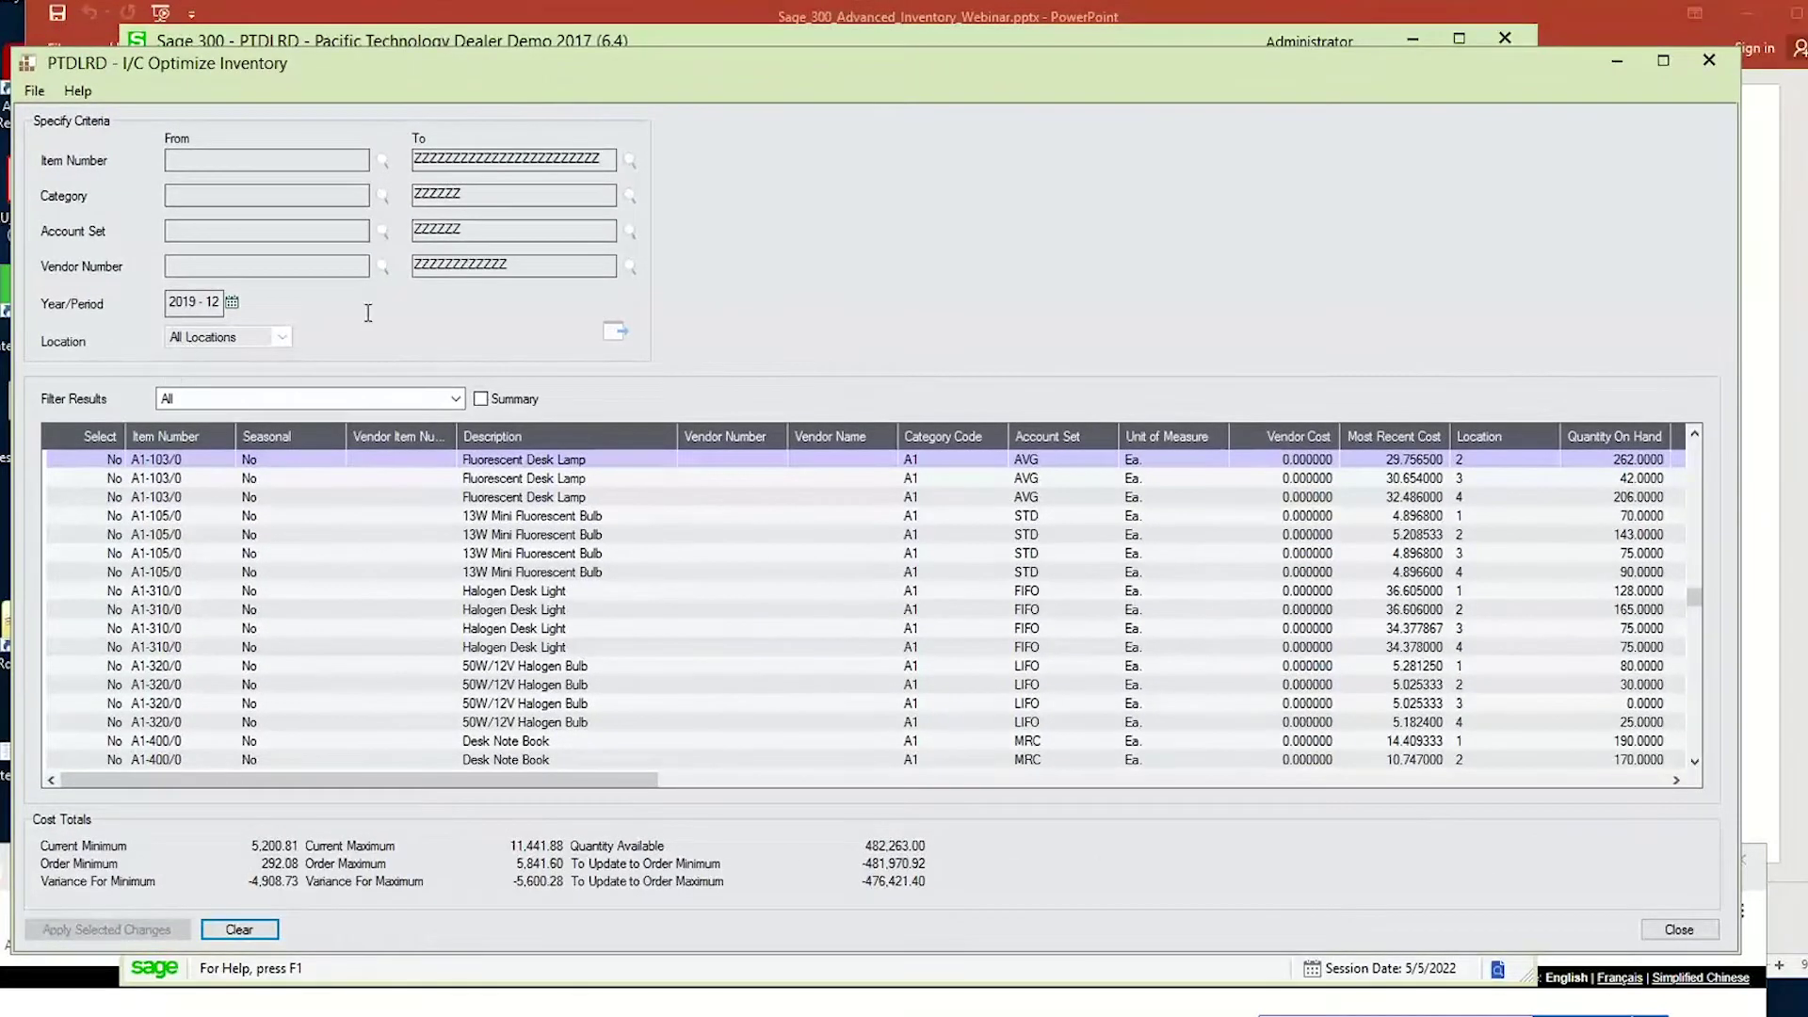
{"action": "left_click", "coordinate": [243, 932]}
{"action": "left_click", "coordinate": [853, 565]}
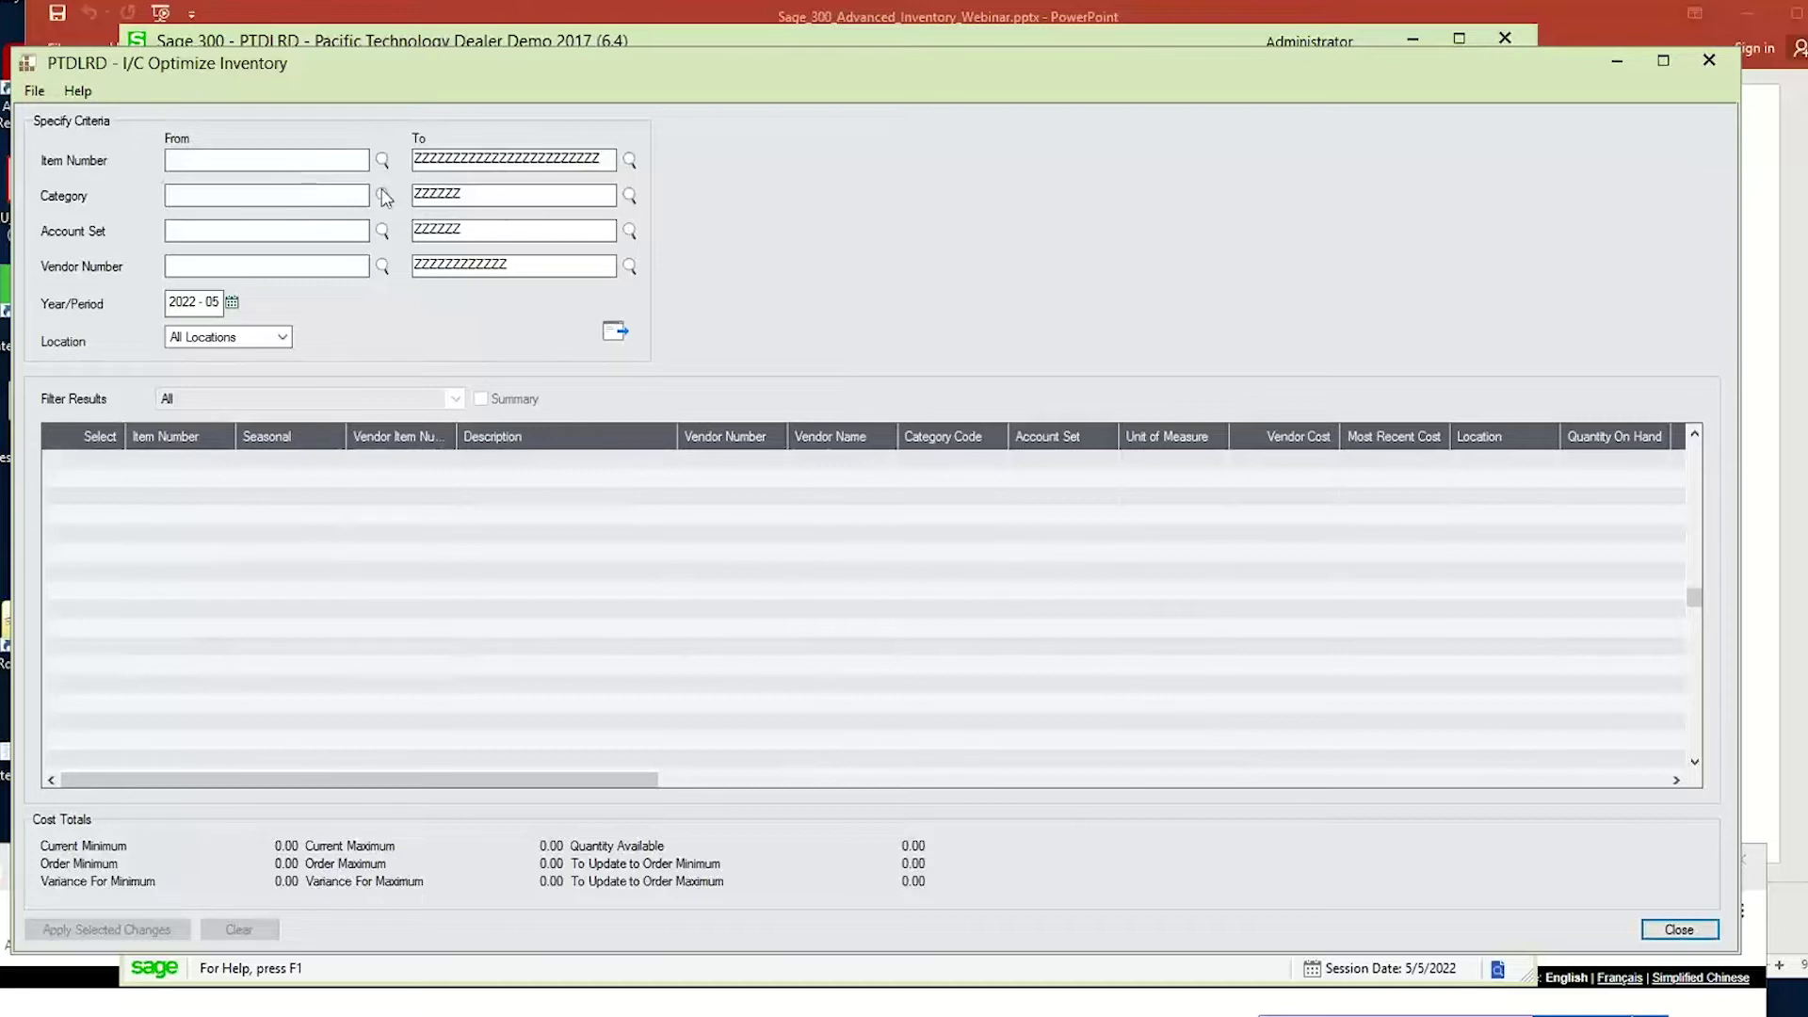
{"action": "left_click", "coordinate": [1612, 62]}
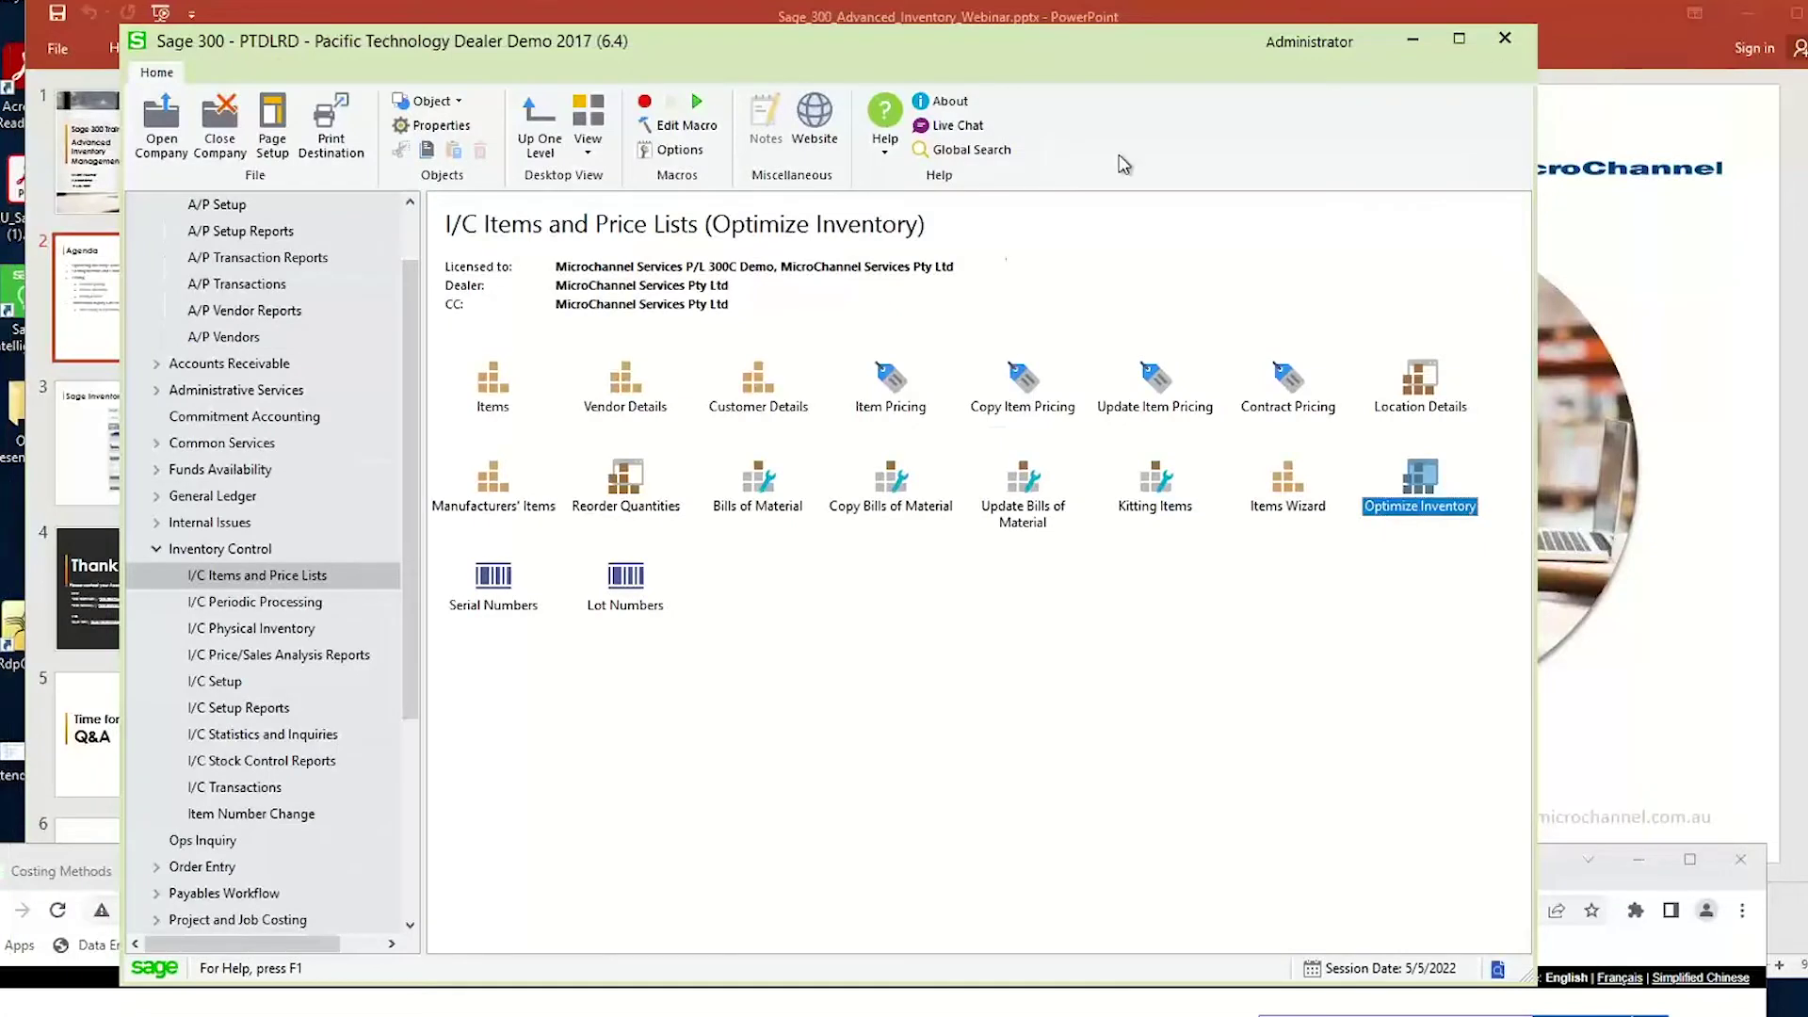
Open Location Details and review item A1-103/0's inventory minimum and lead time at location 1, opening the lead time for editing.
{"action": "left_click", "coordinate": [619, 504]}
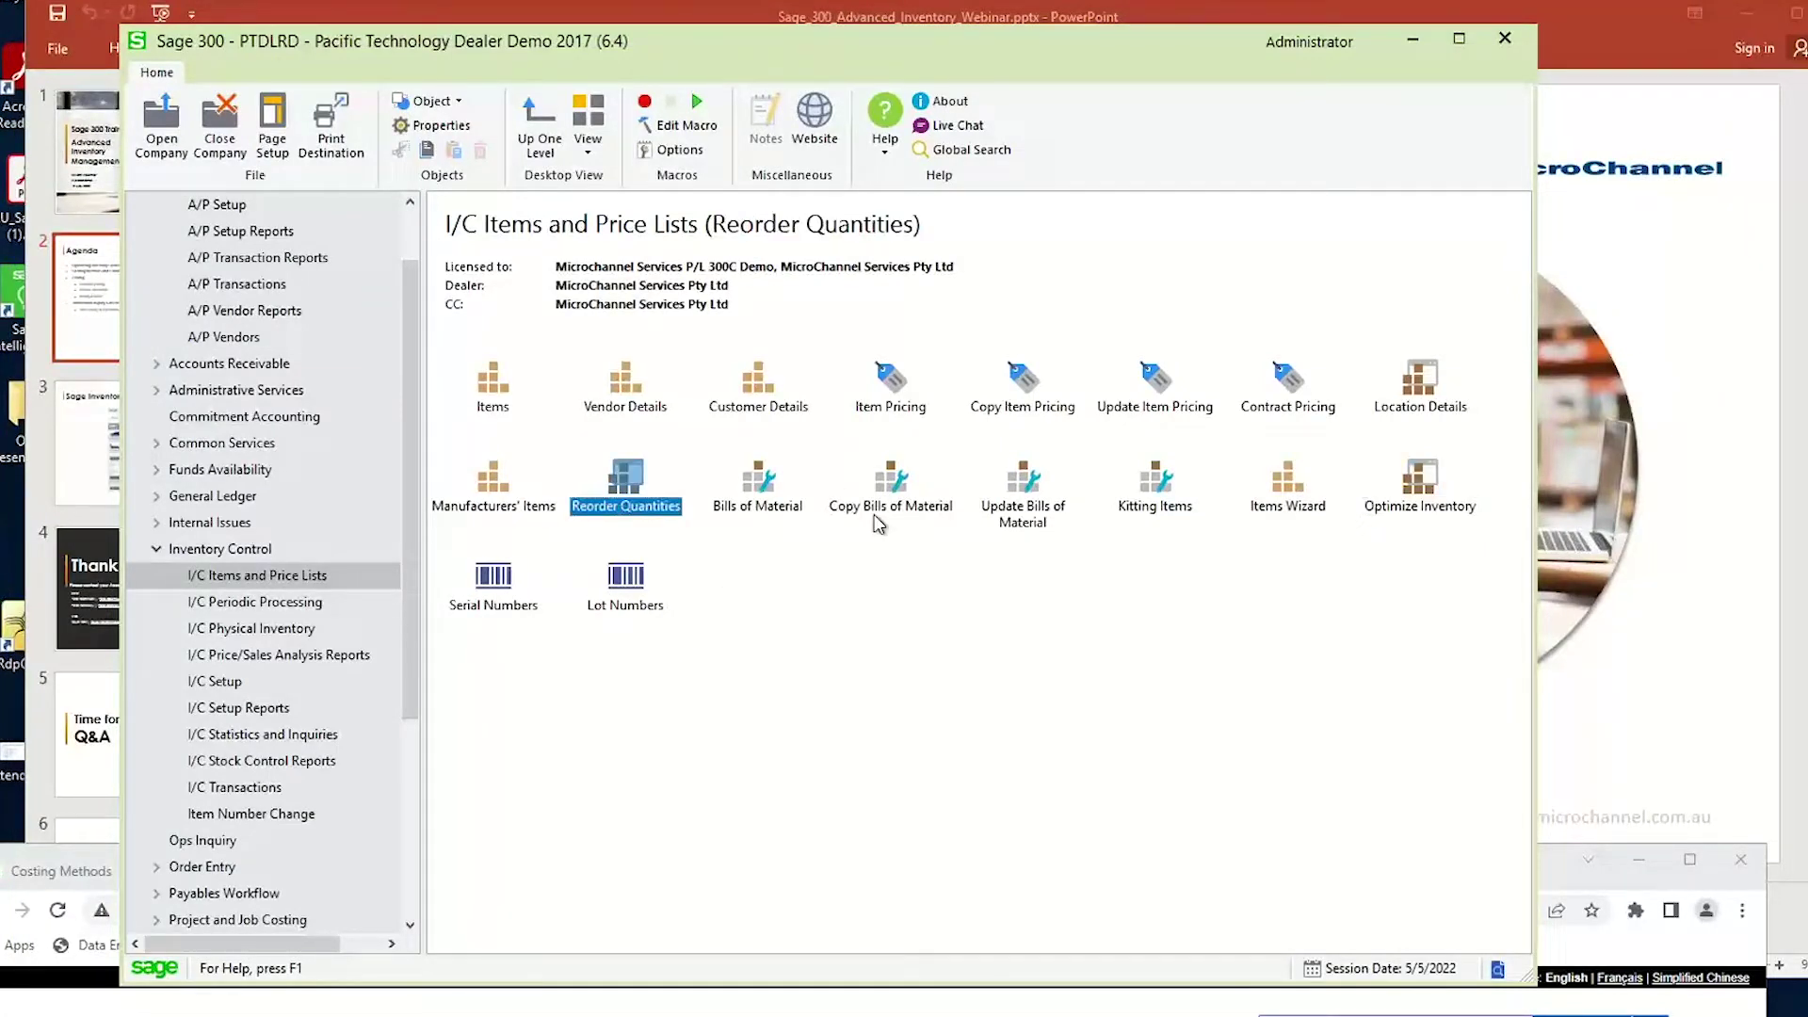
{"action": "double_click", "coordinate": [1412, 386]}
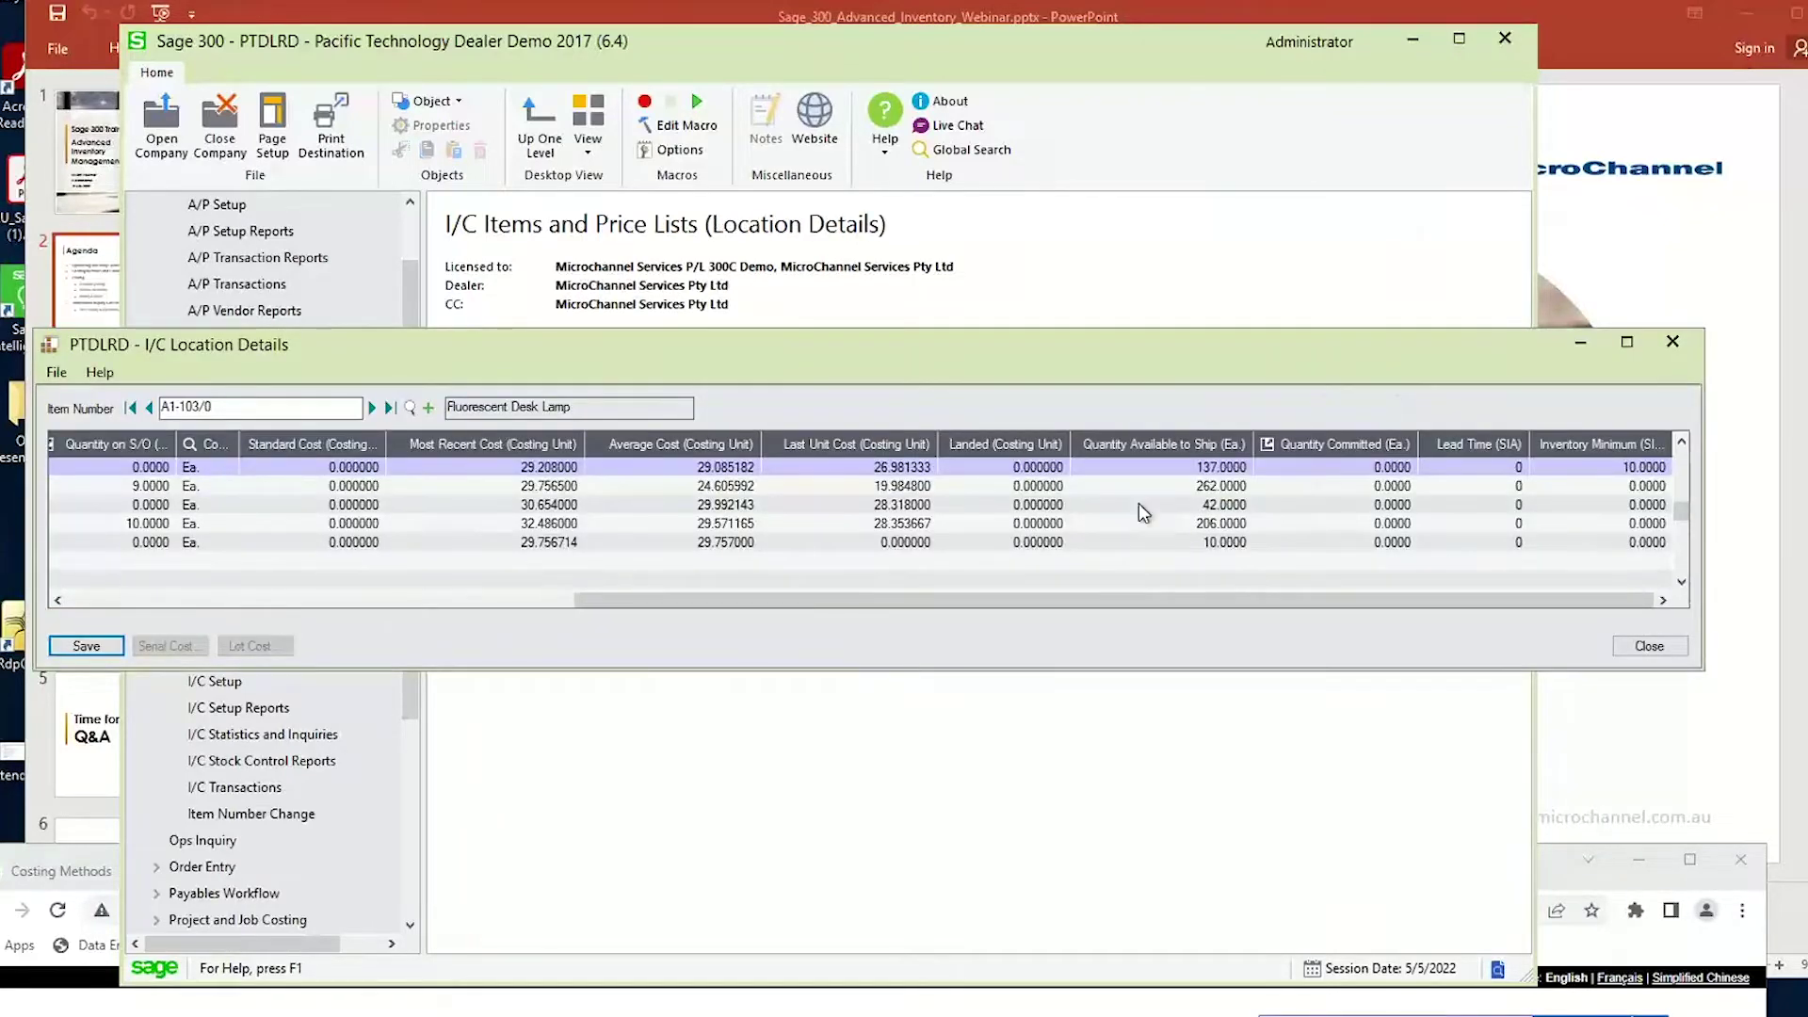
{"action": "left_click", "coordinate": [808, 598]}
{"action": "left_click_drag", "start_coordinate": [808, 599], "coordinate": [90, 585]}
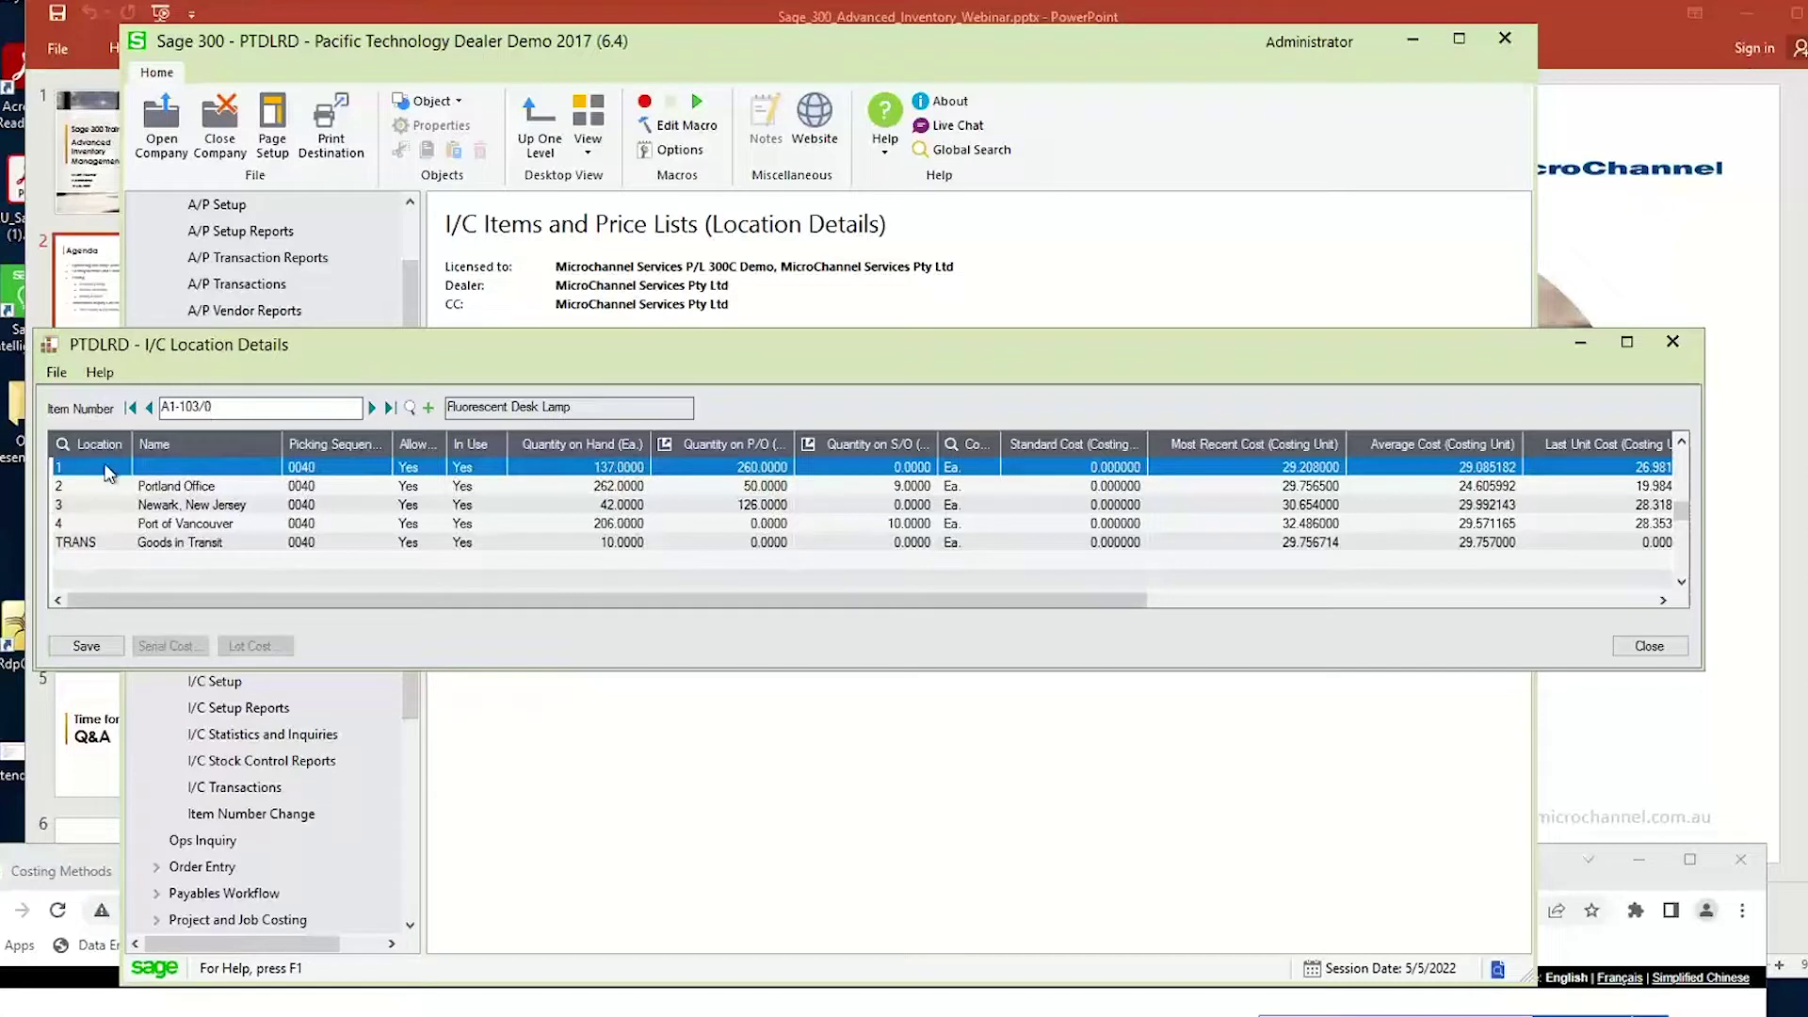
{"action": "left_click_drag", "start_coordinate": [167, 601], "coordinate": [1119, 549]}
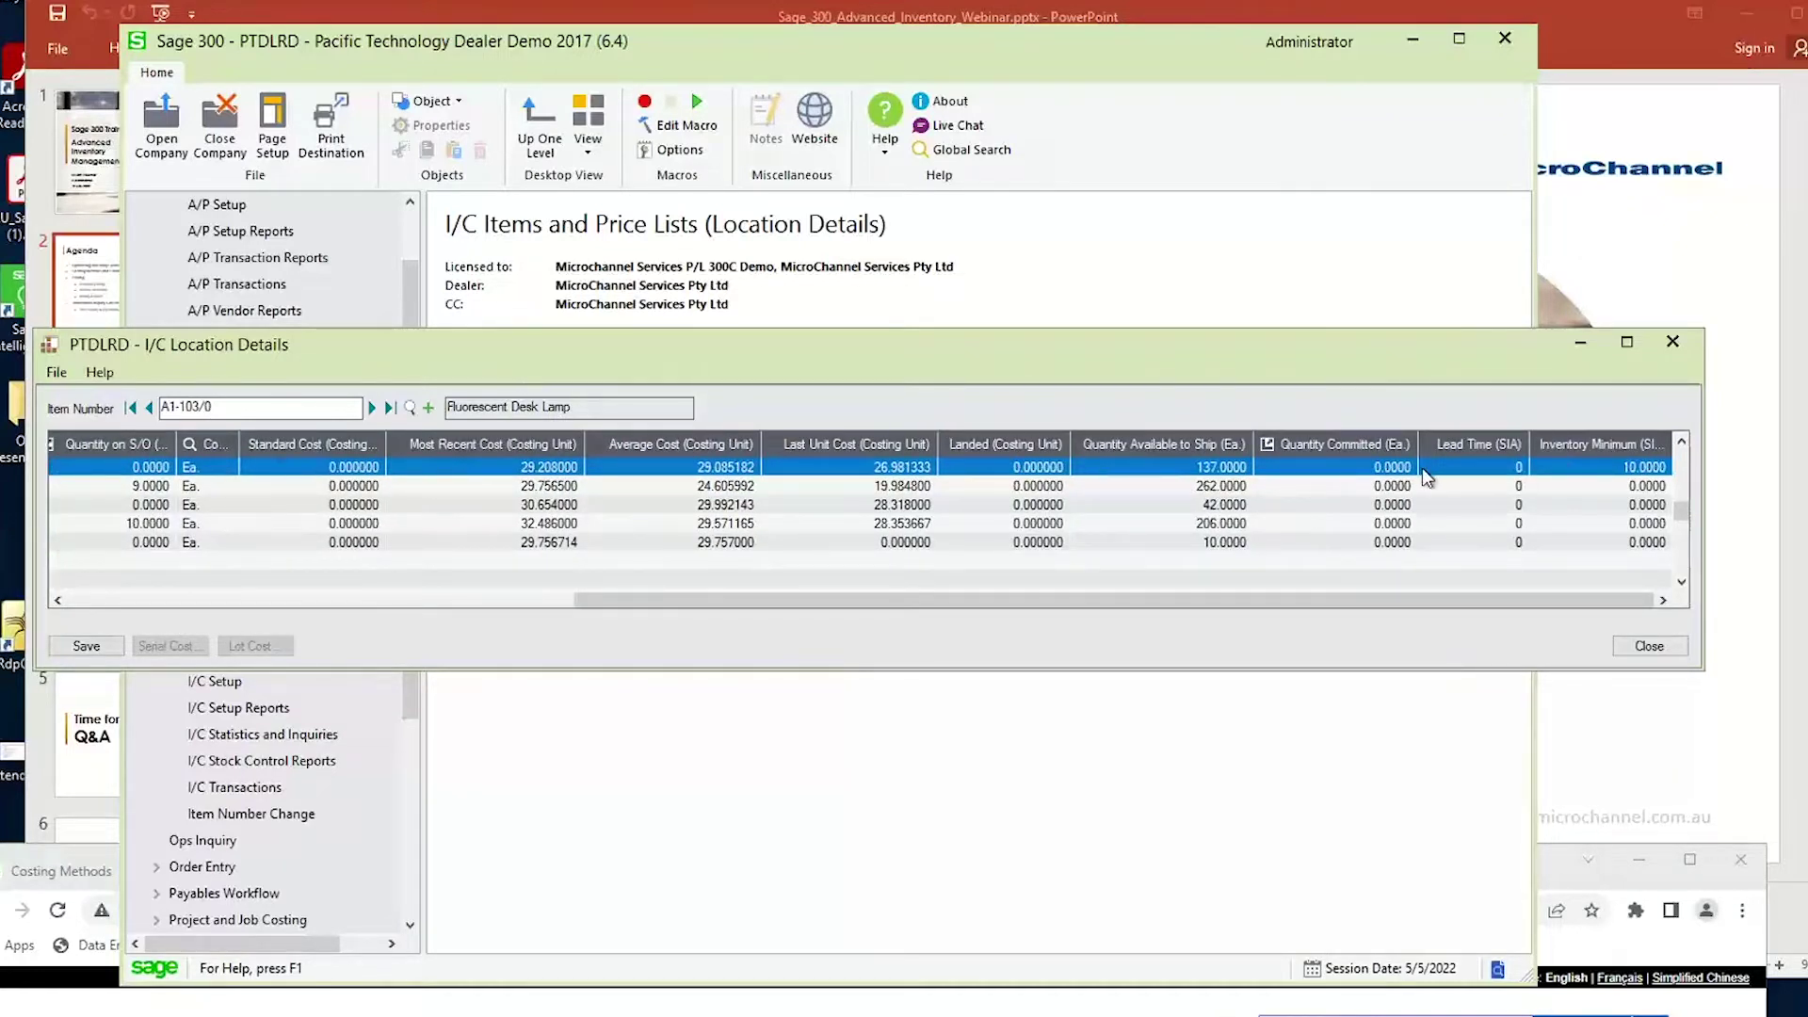
{"action": "left_click", "coordinate": [1511, 468]}
{"action": "left_click", "coordinate": [1511, 468]}
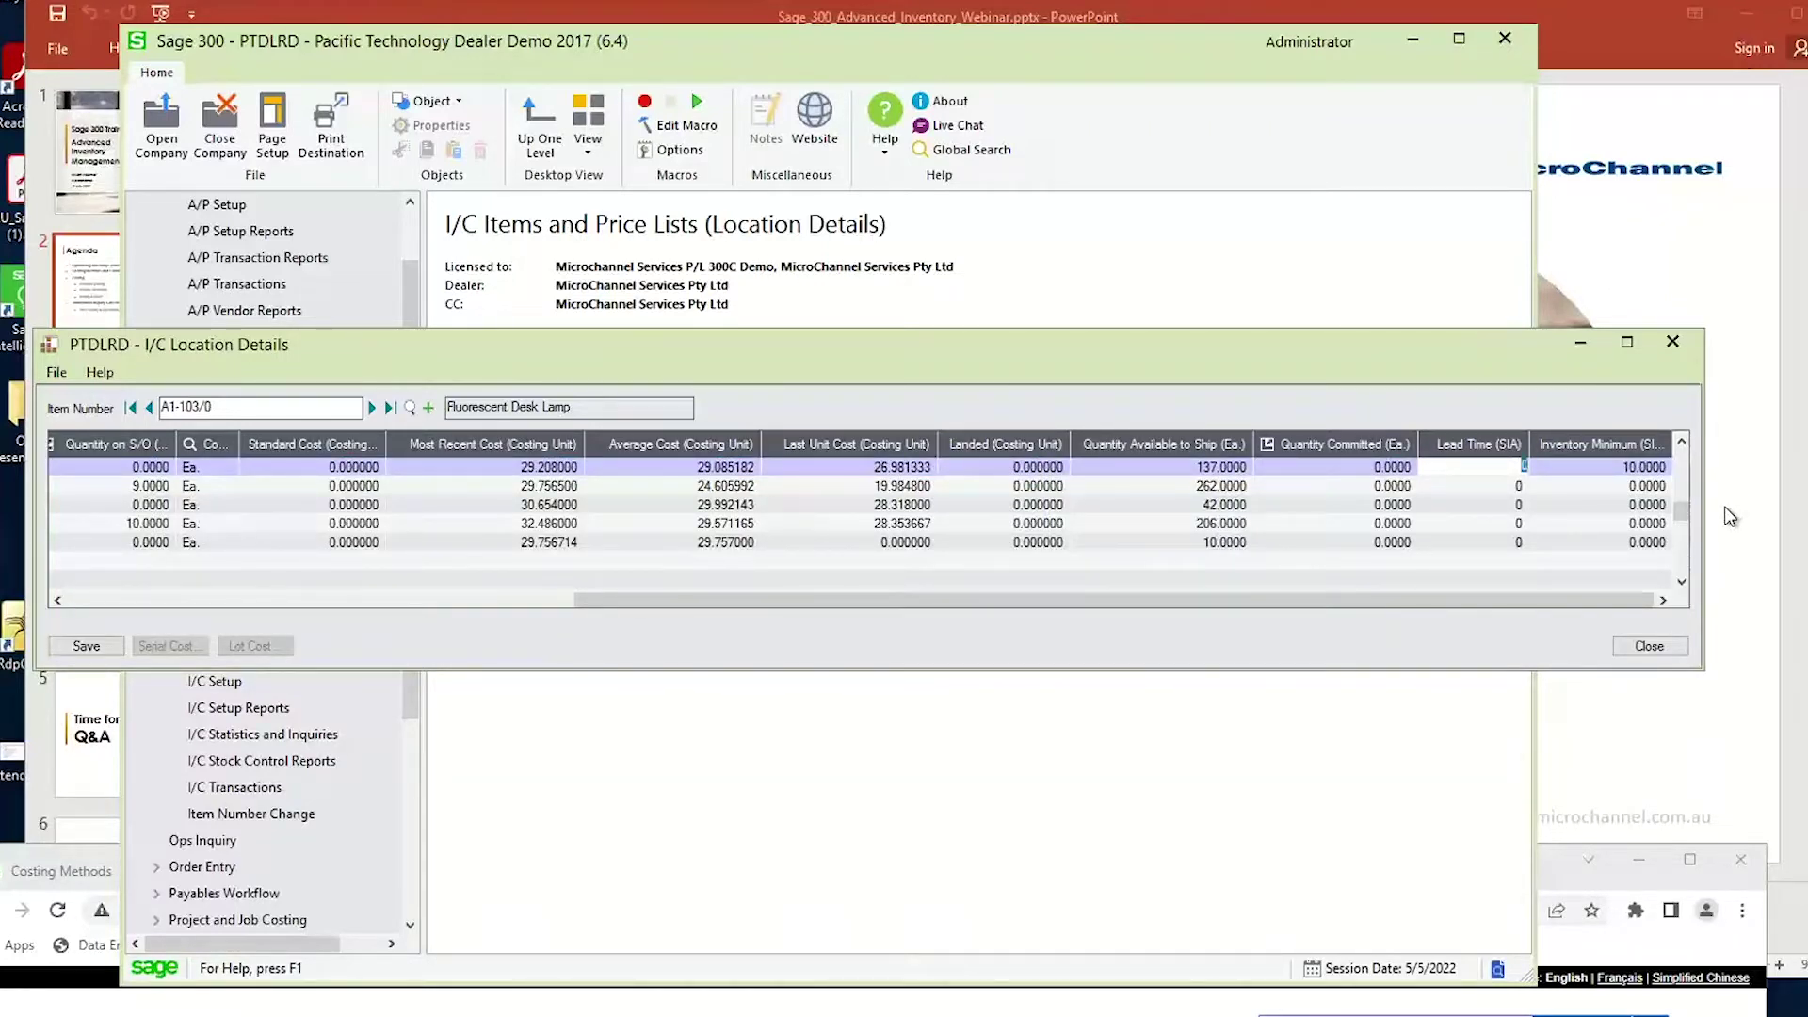
Set the lead time of item A1-103/0 at location 1 to 20 and widen the Location Details window.
{"action": "type", "text": "20"}
{"action": "key", "text": "Tab"}
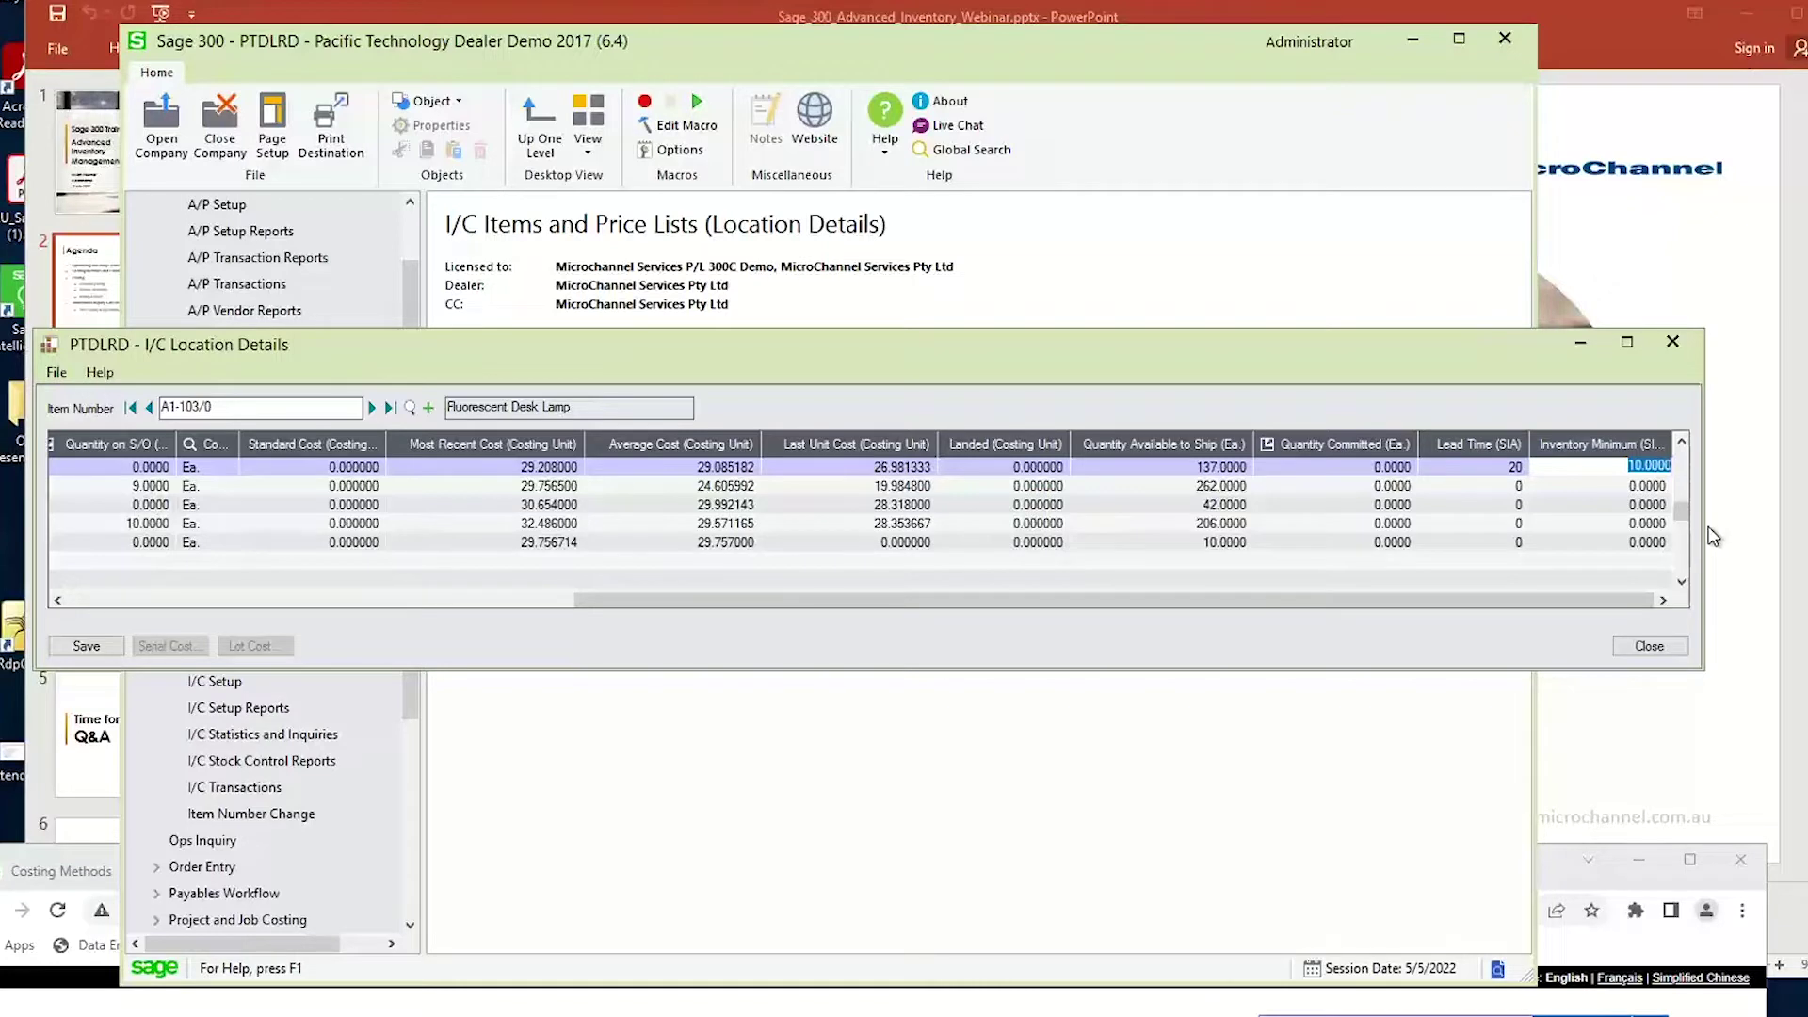
{"action": "left_click_drag", "start_coordinate": [1705, 529], "coordinate": [1806, 531]}
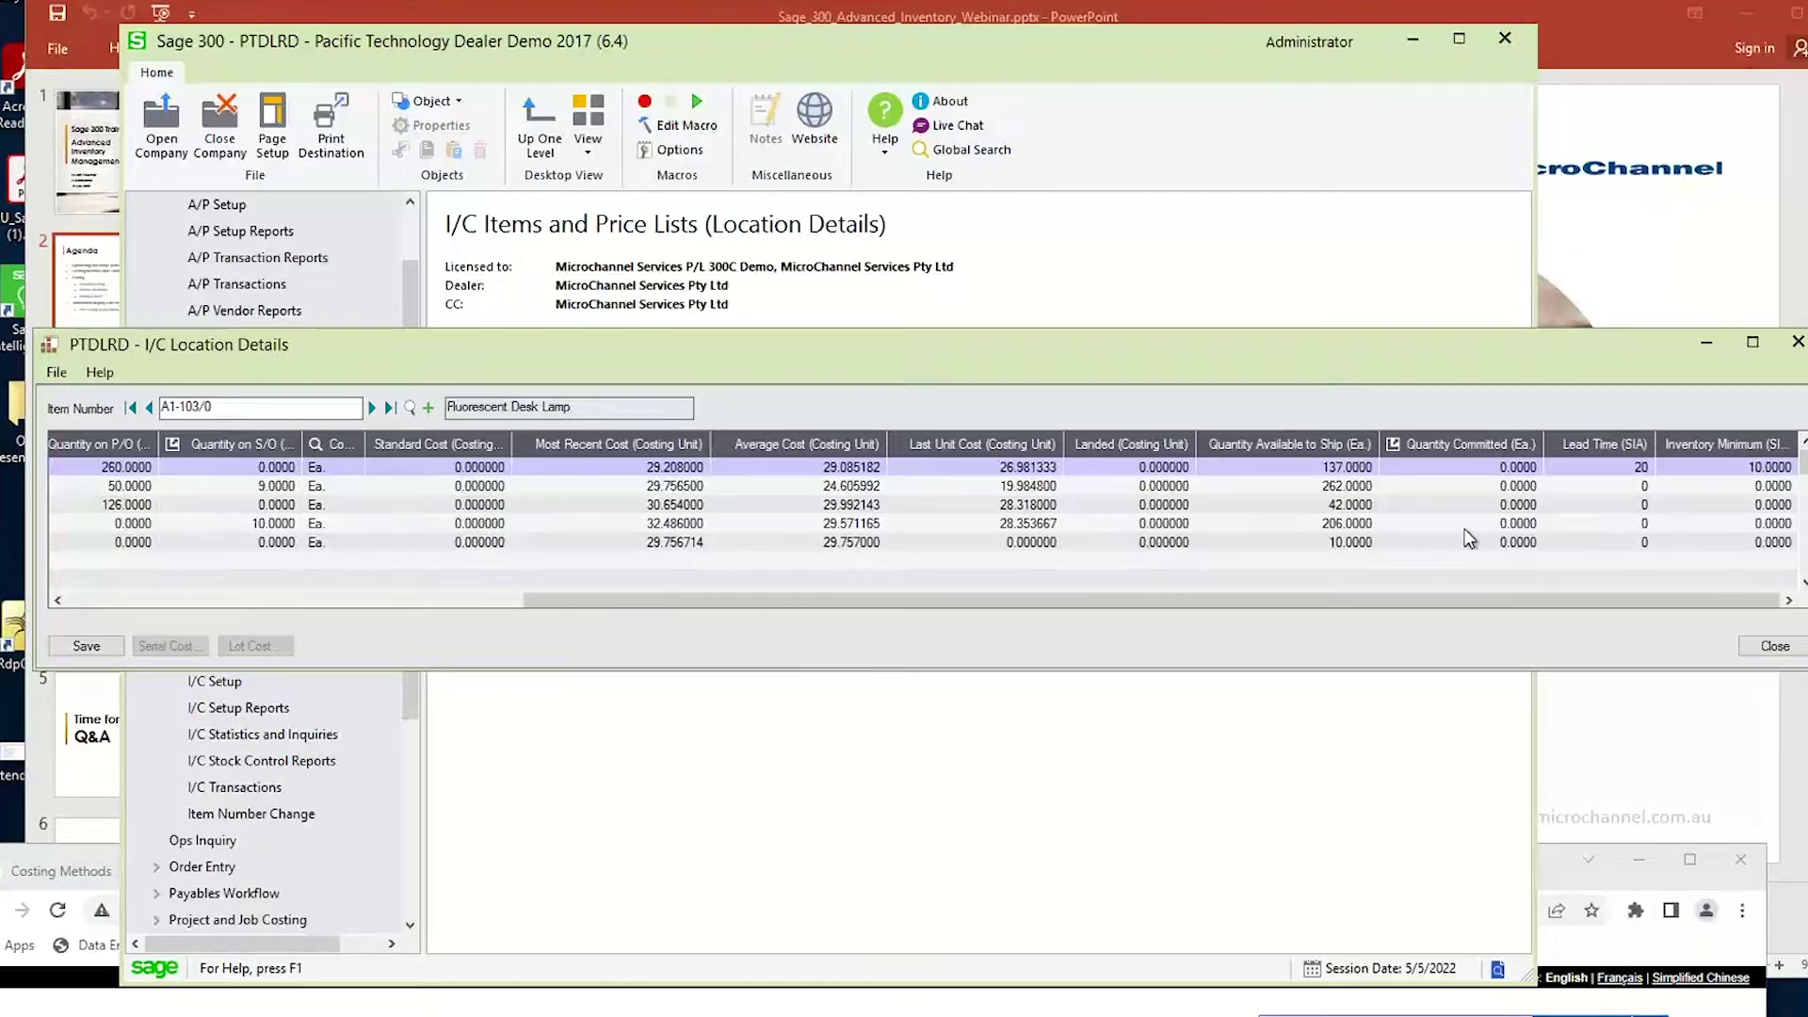
{"action": "left_click_drag", "start_coordinate": [1534, 600], "coordinate": [1077, 600]}
{"action": "left_click", "coordinate": [53, 373]}
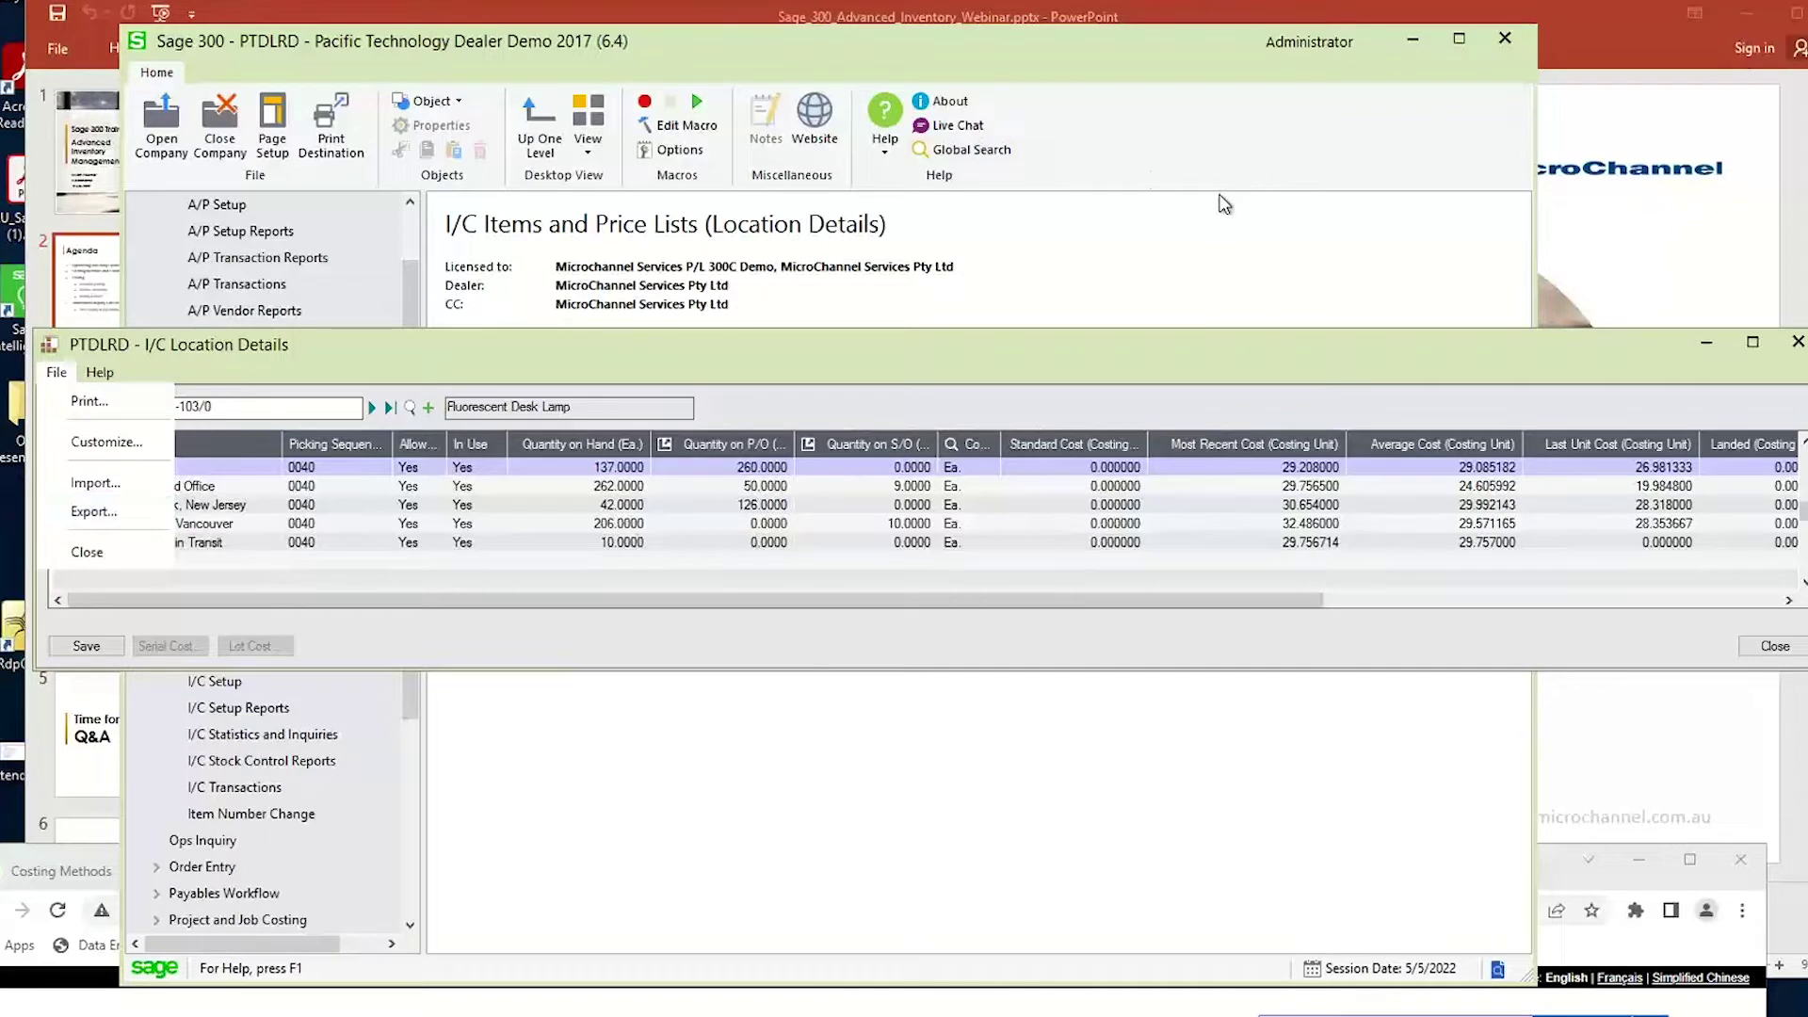
Return to the main Sage 300 window and open P/O Create Purchase Orders under Purchase Orders.
{"action": "left_click", "coordinate": [552, 226]}
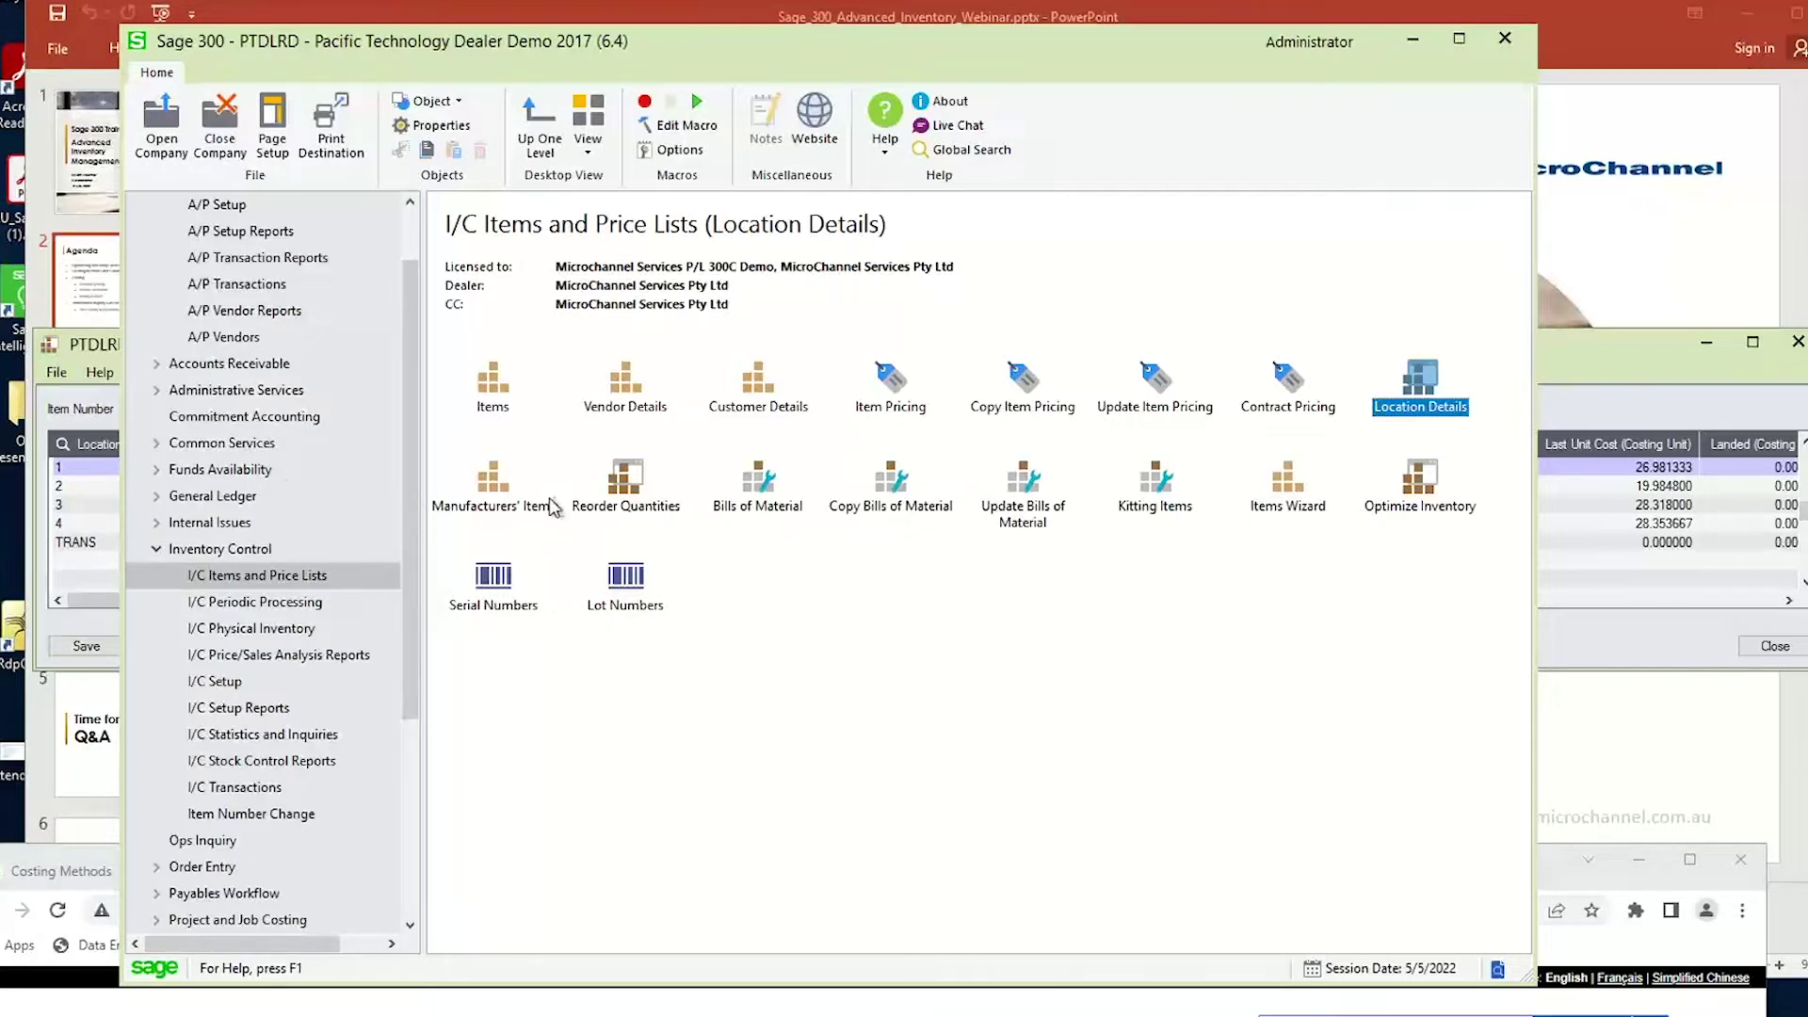
{"action": "left_click", "coordinate": [628, 488]}
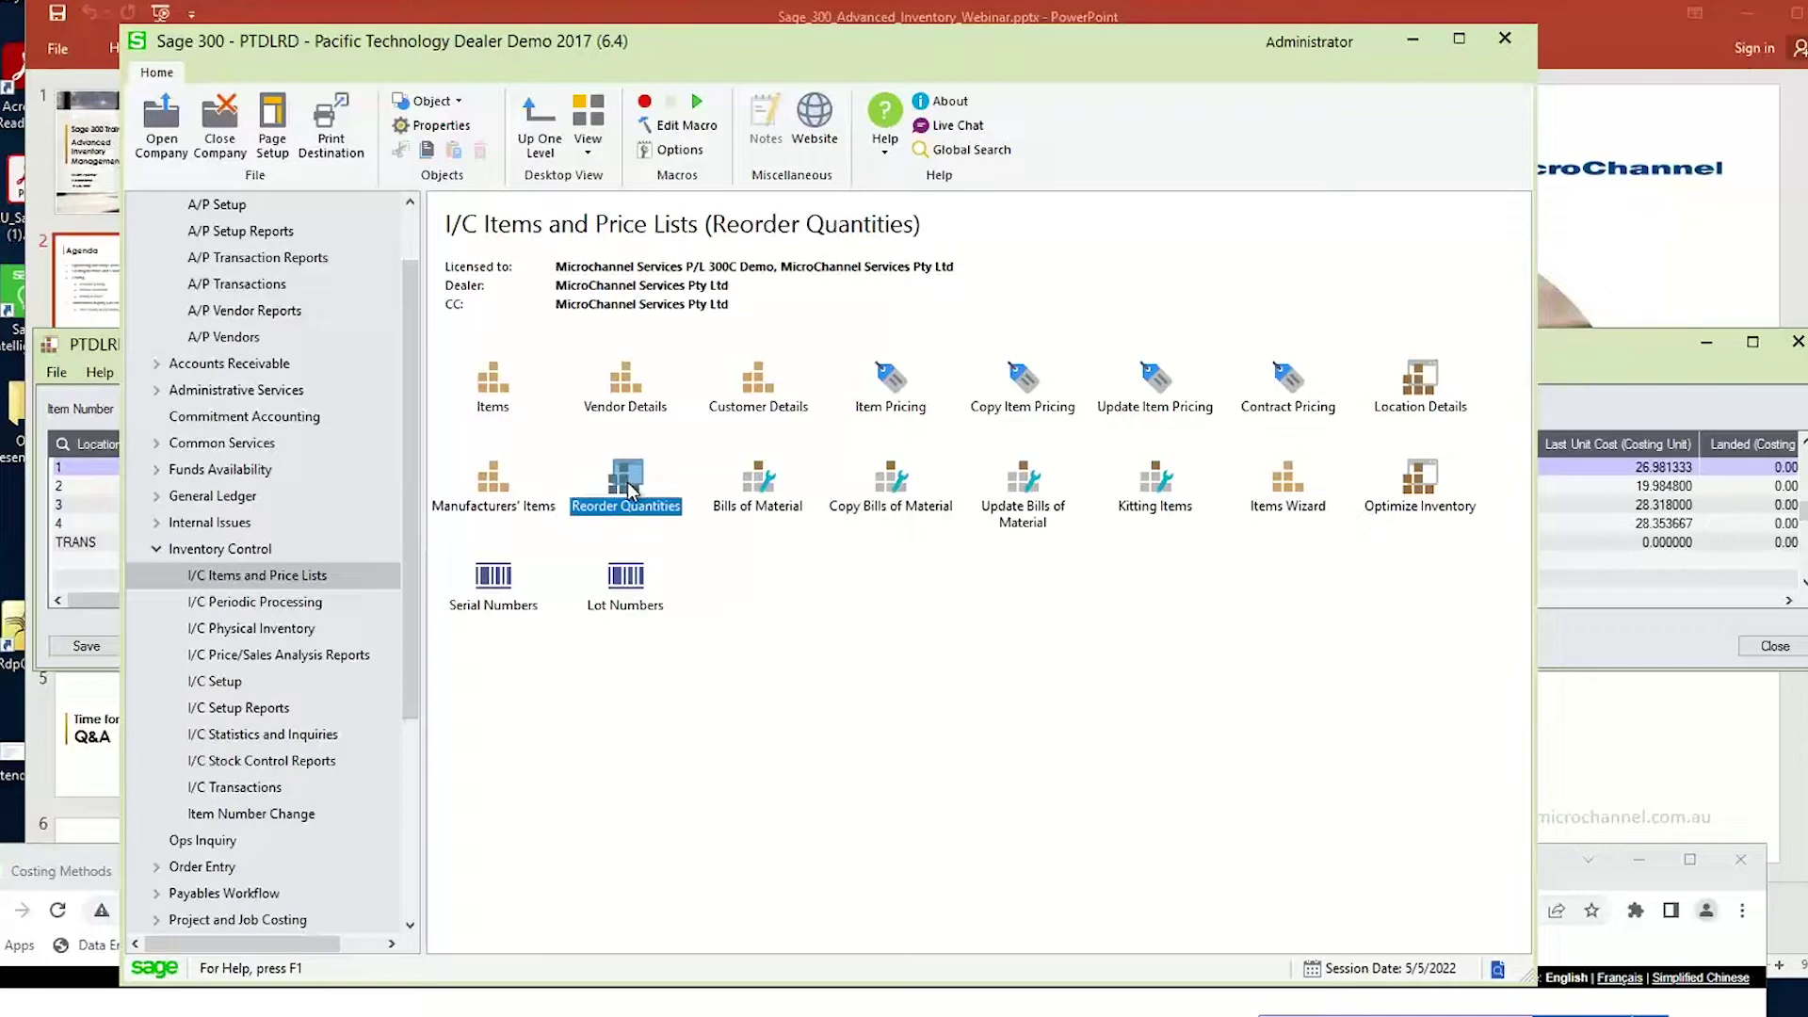
{"action": "scroll", "coordinate": [260, 883], "scroll_direction": "down", "scroll_amount": 1}
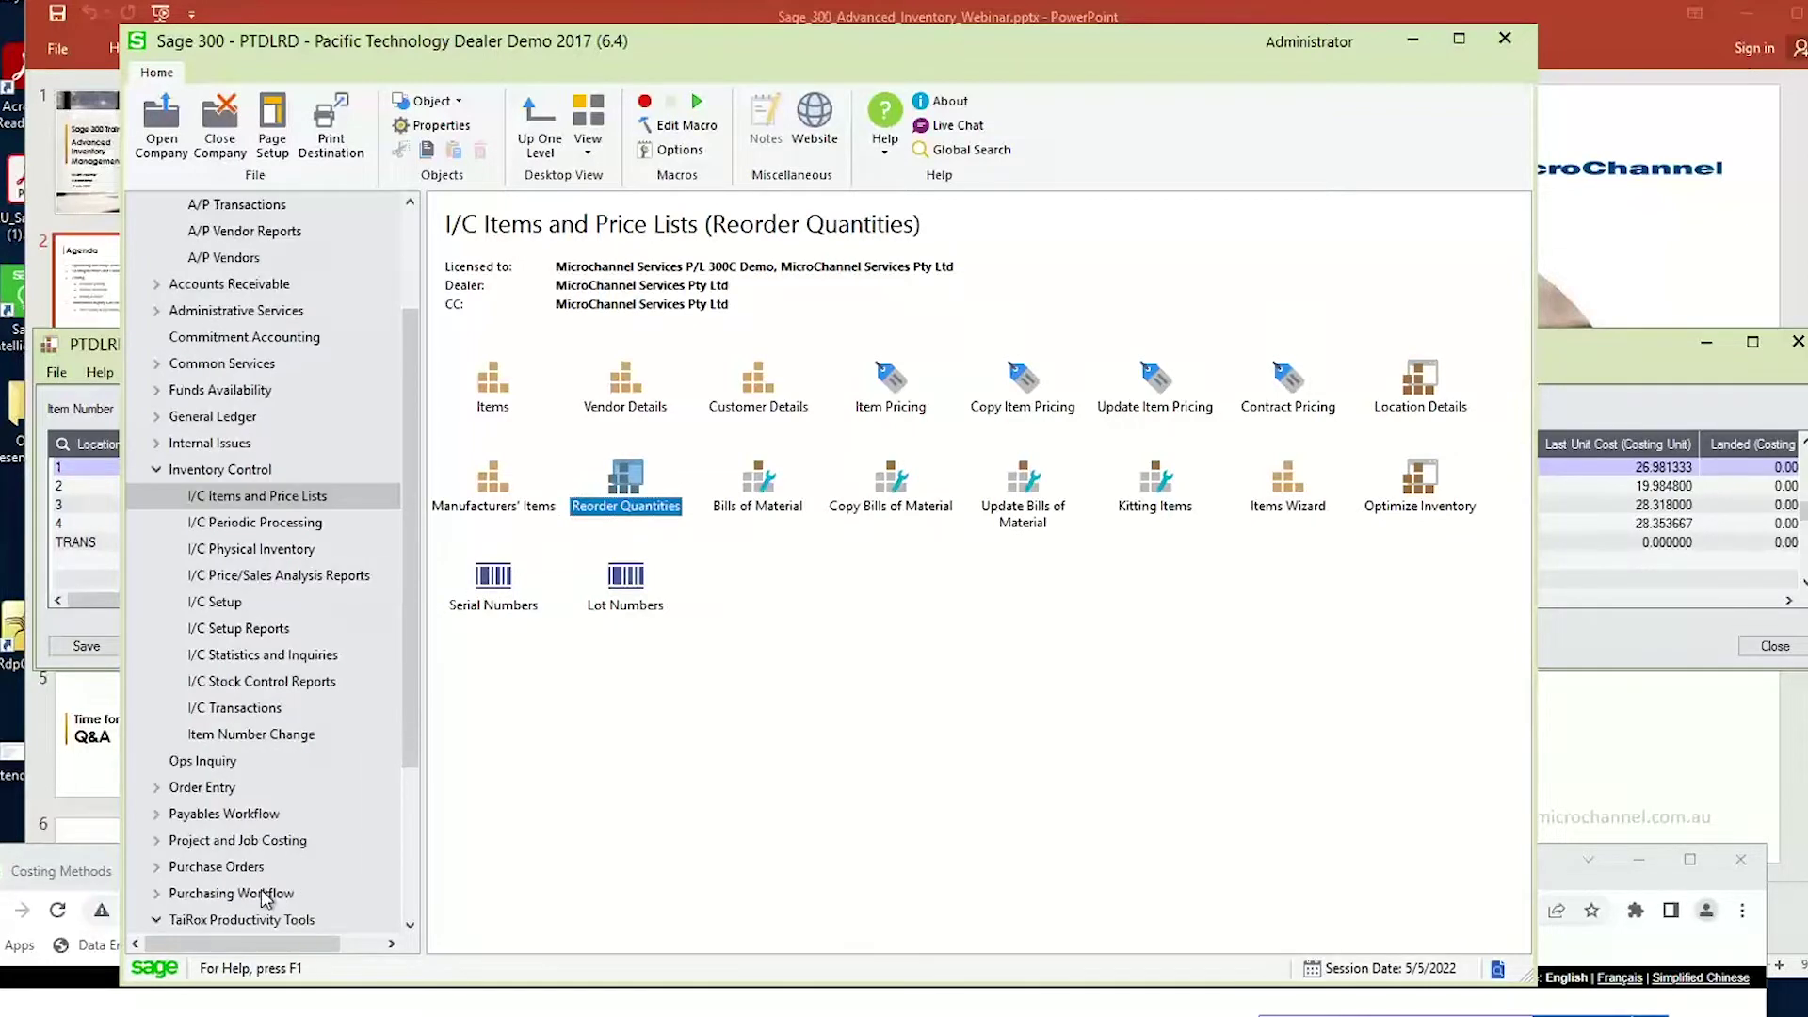
{"action": "left_click", "coordinate": [254, 867]}
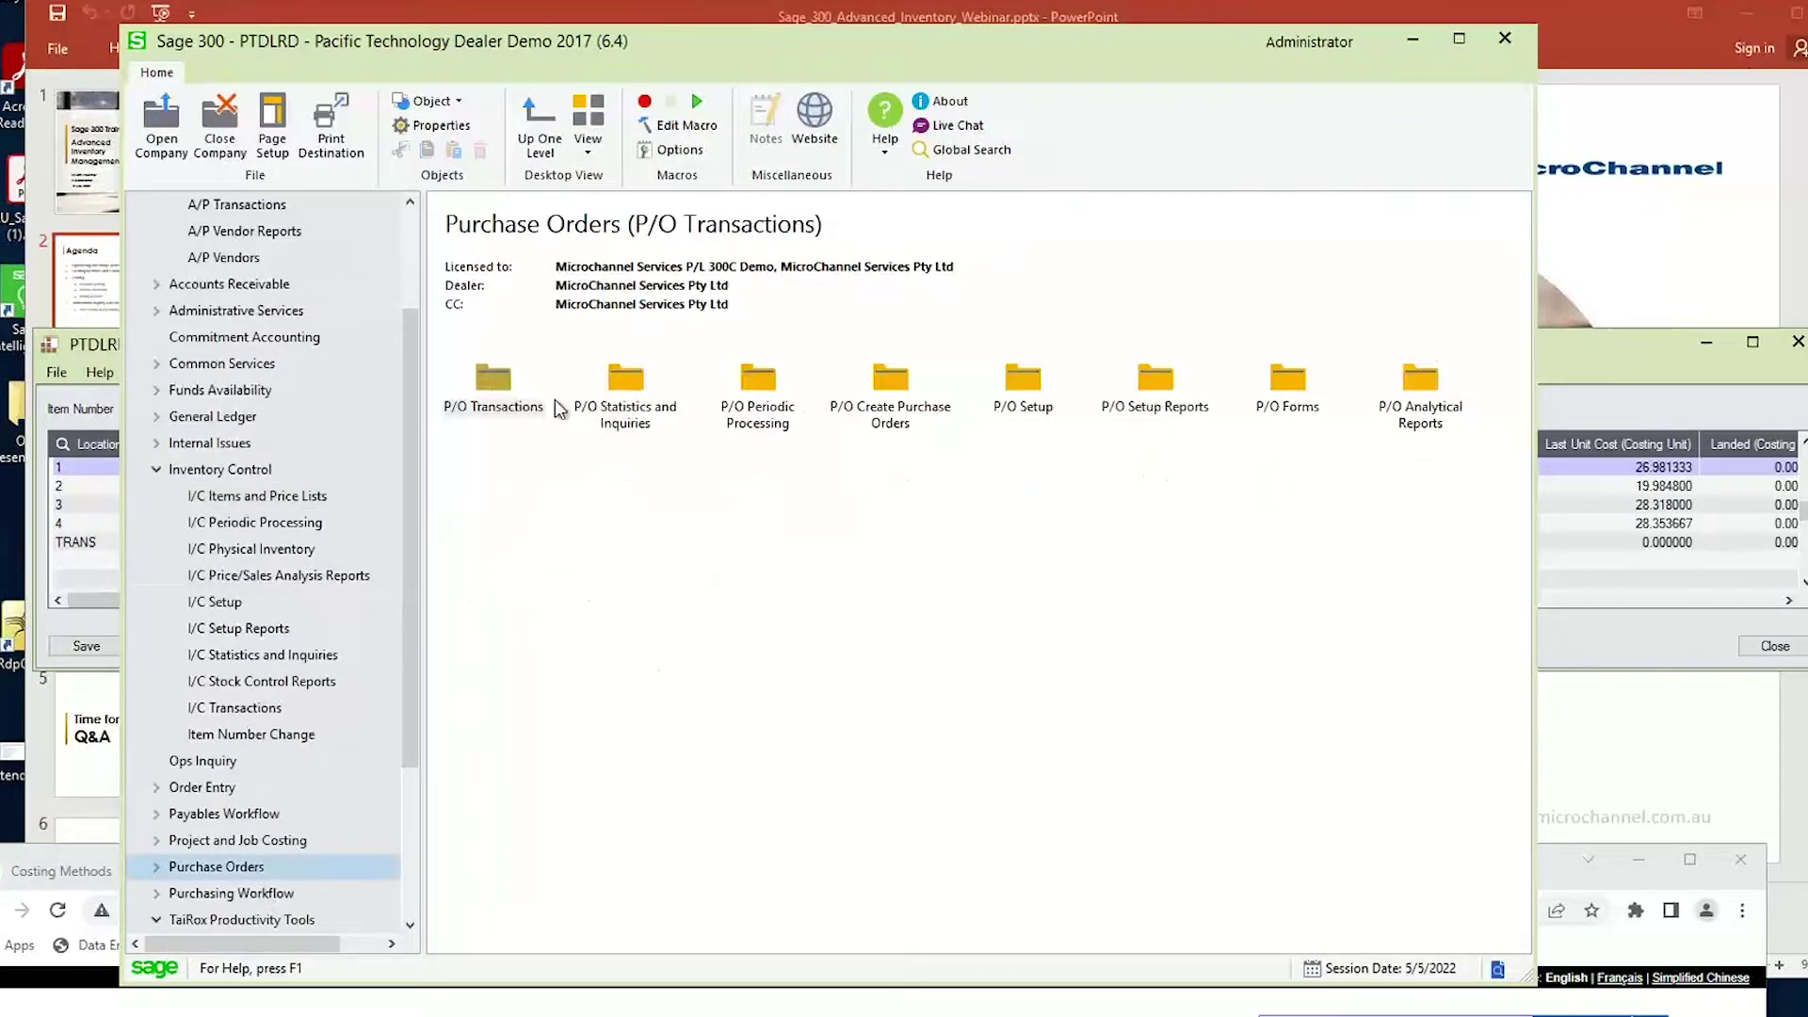
{"action": "double_click", "coordinate": [907, 409]}
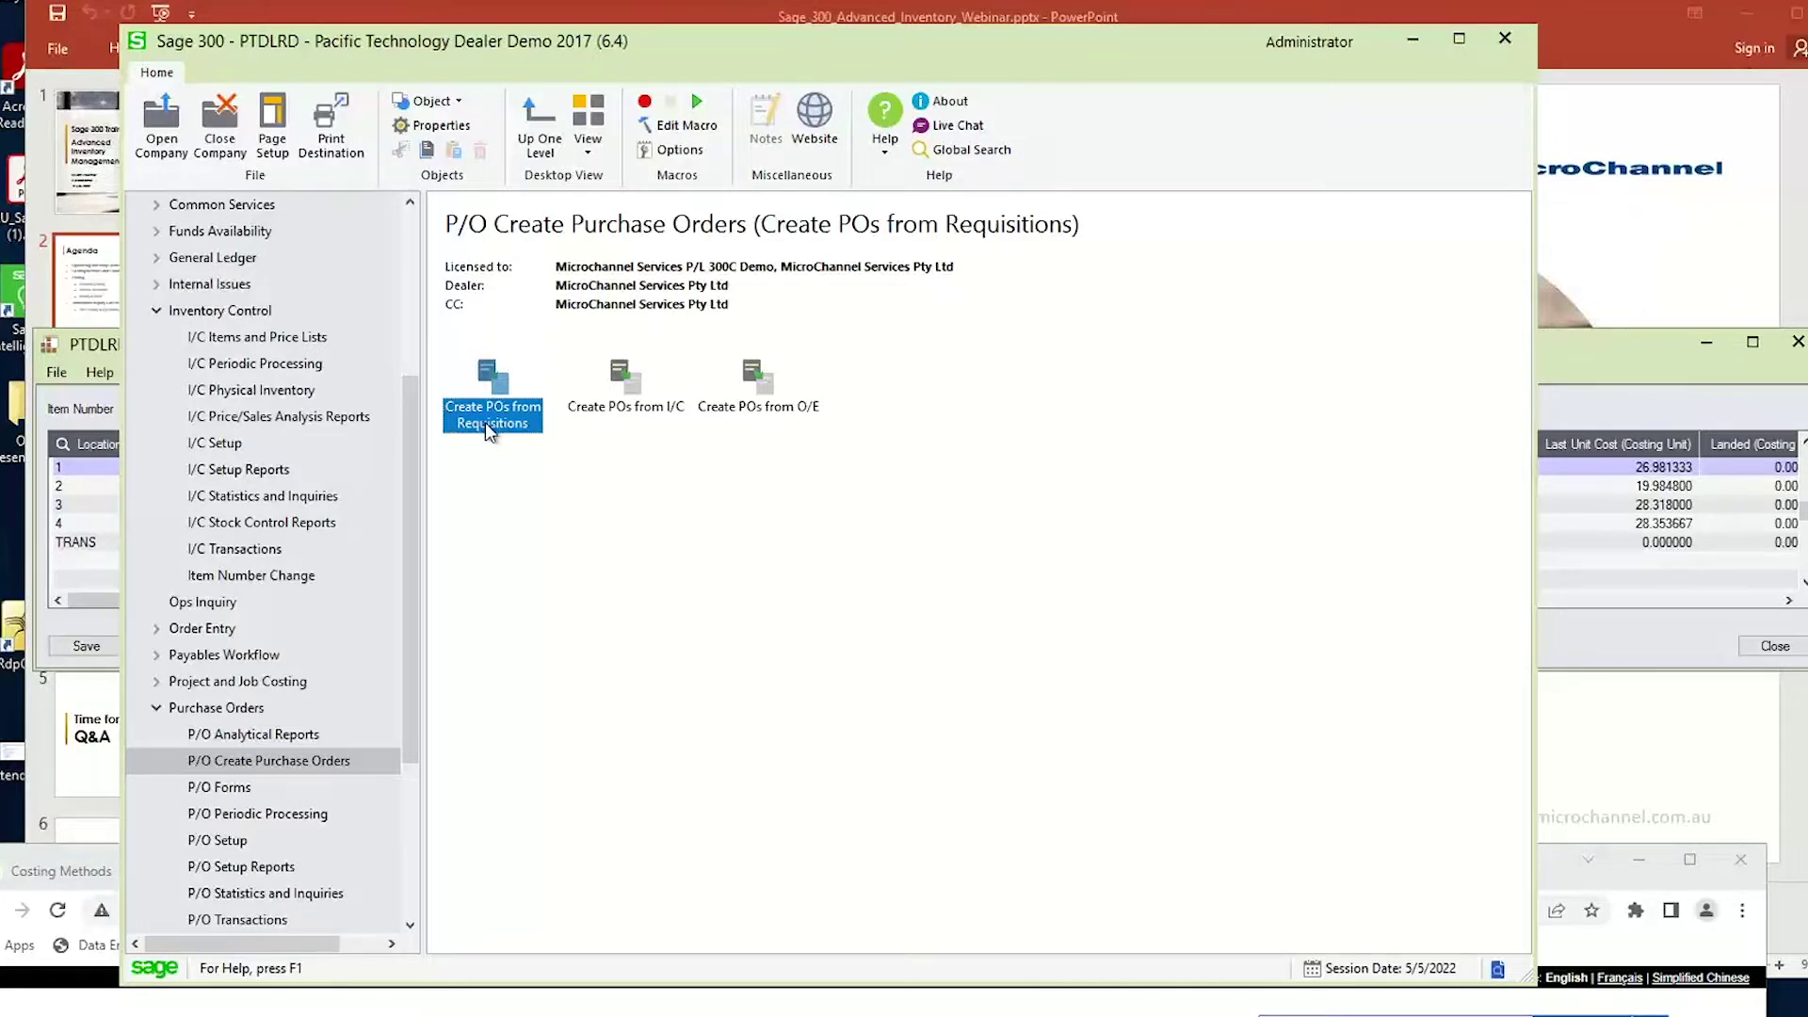
Go through the purchase order creation sources (requisitions, I/C and O/E) and open Create POs from I/C.
{"action": "left_click", "coordinate": [584, 414]}
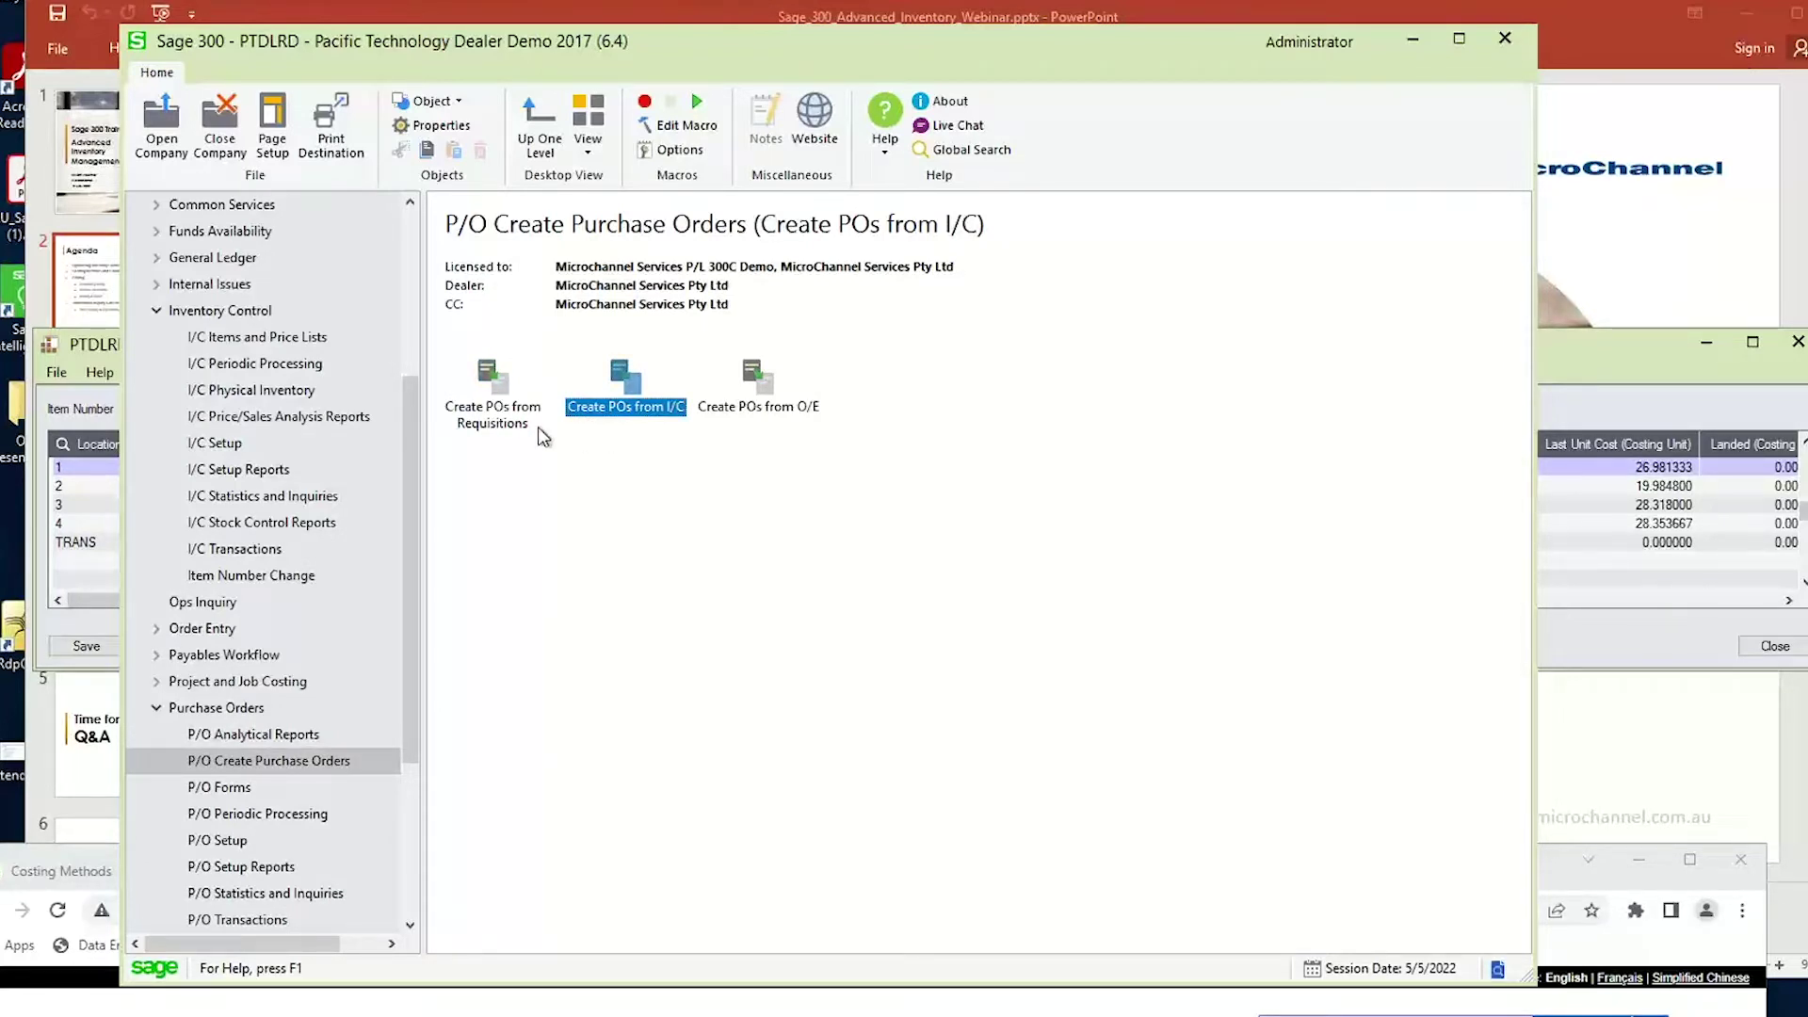
{"action": "left_click", "coordinate": [523, 408]}
{"action": "left_click", "coordinate": [686, 386]}
{"action": "left_click", "coordinate": [770, 397]}
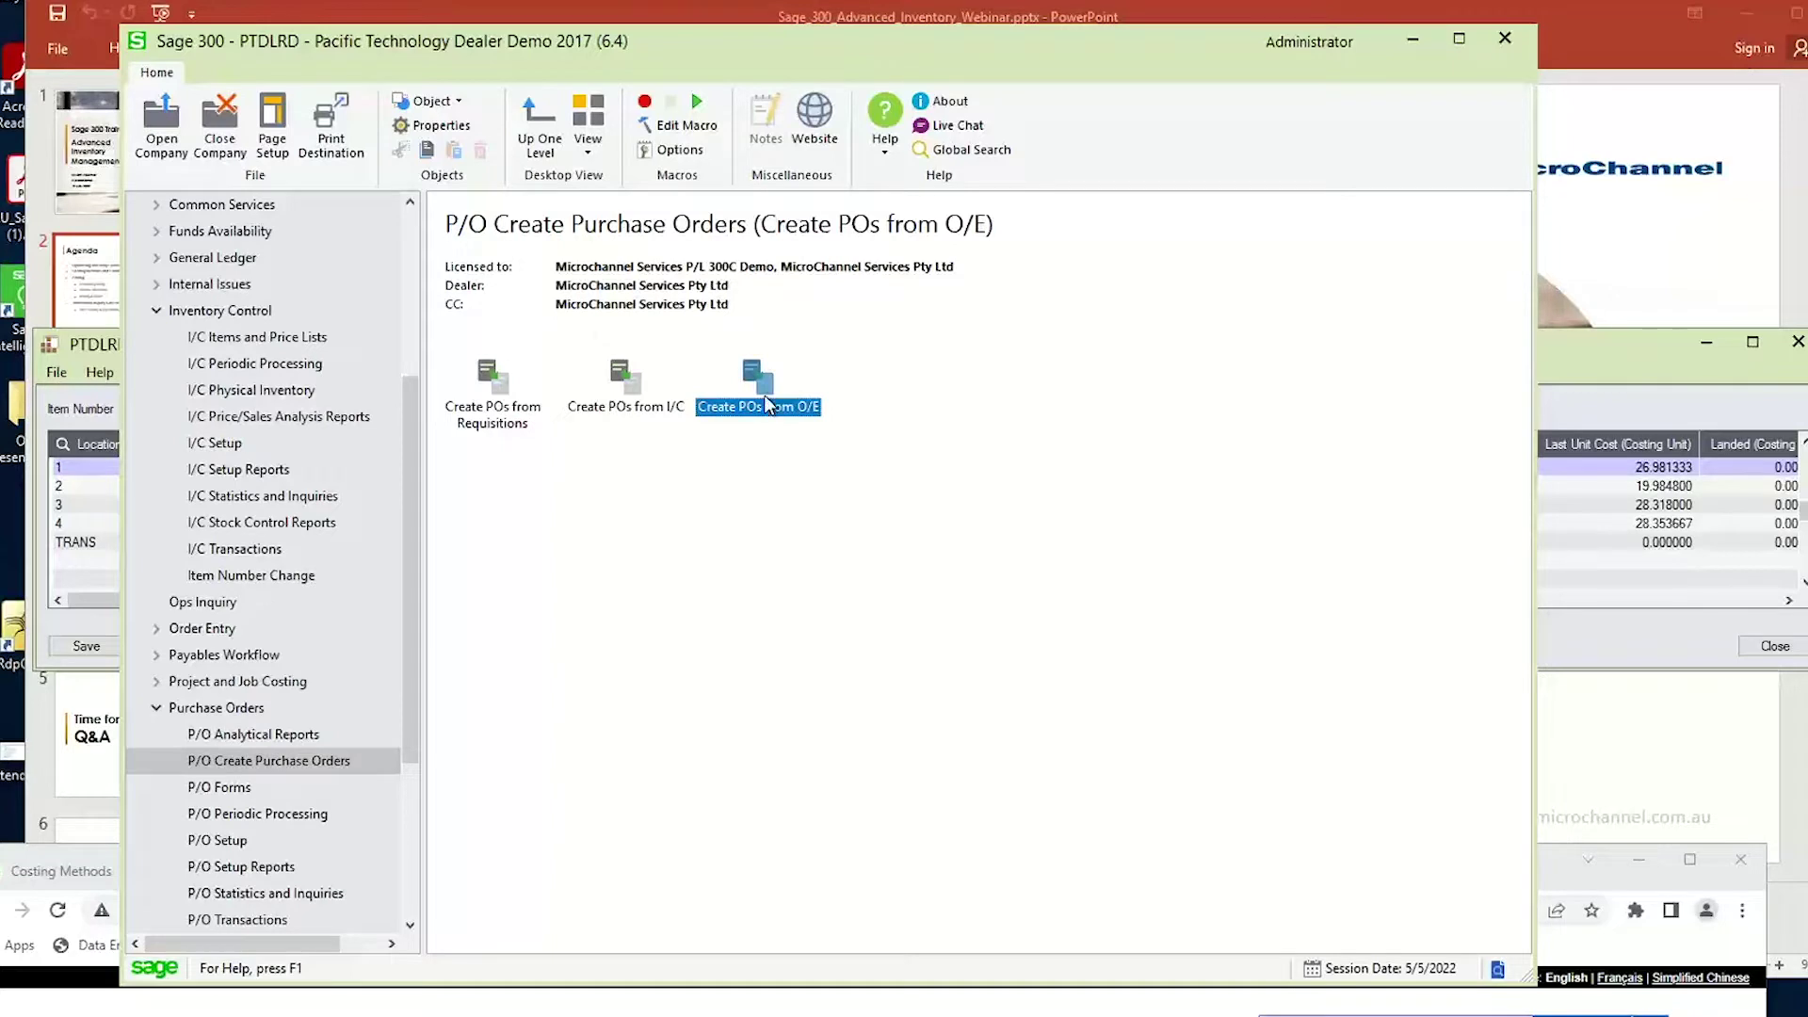
{"action": "left_click", "coordinate": [638, 406]}
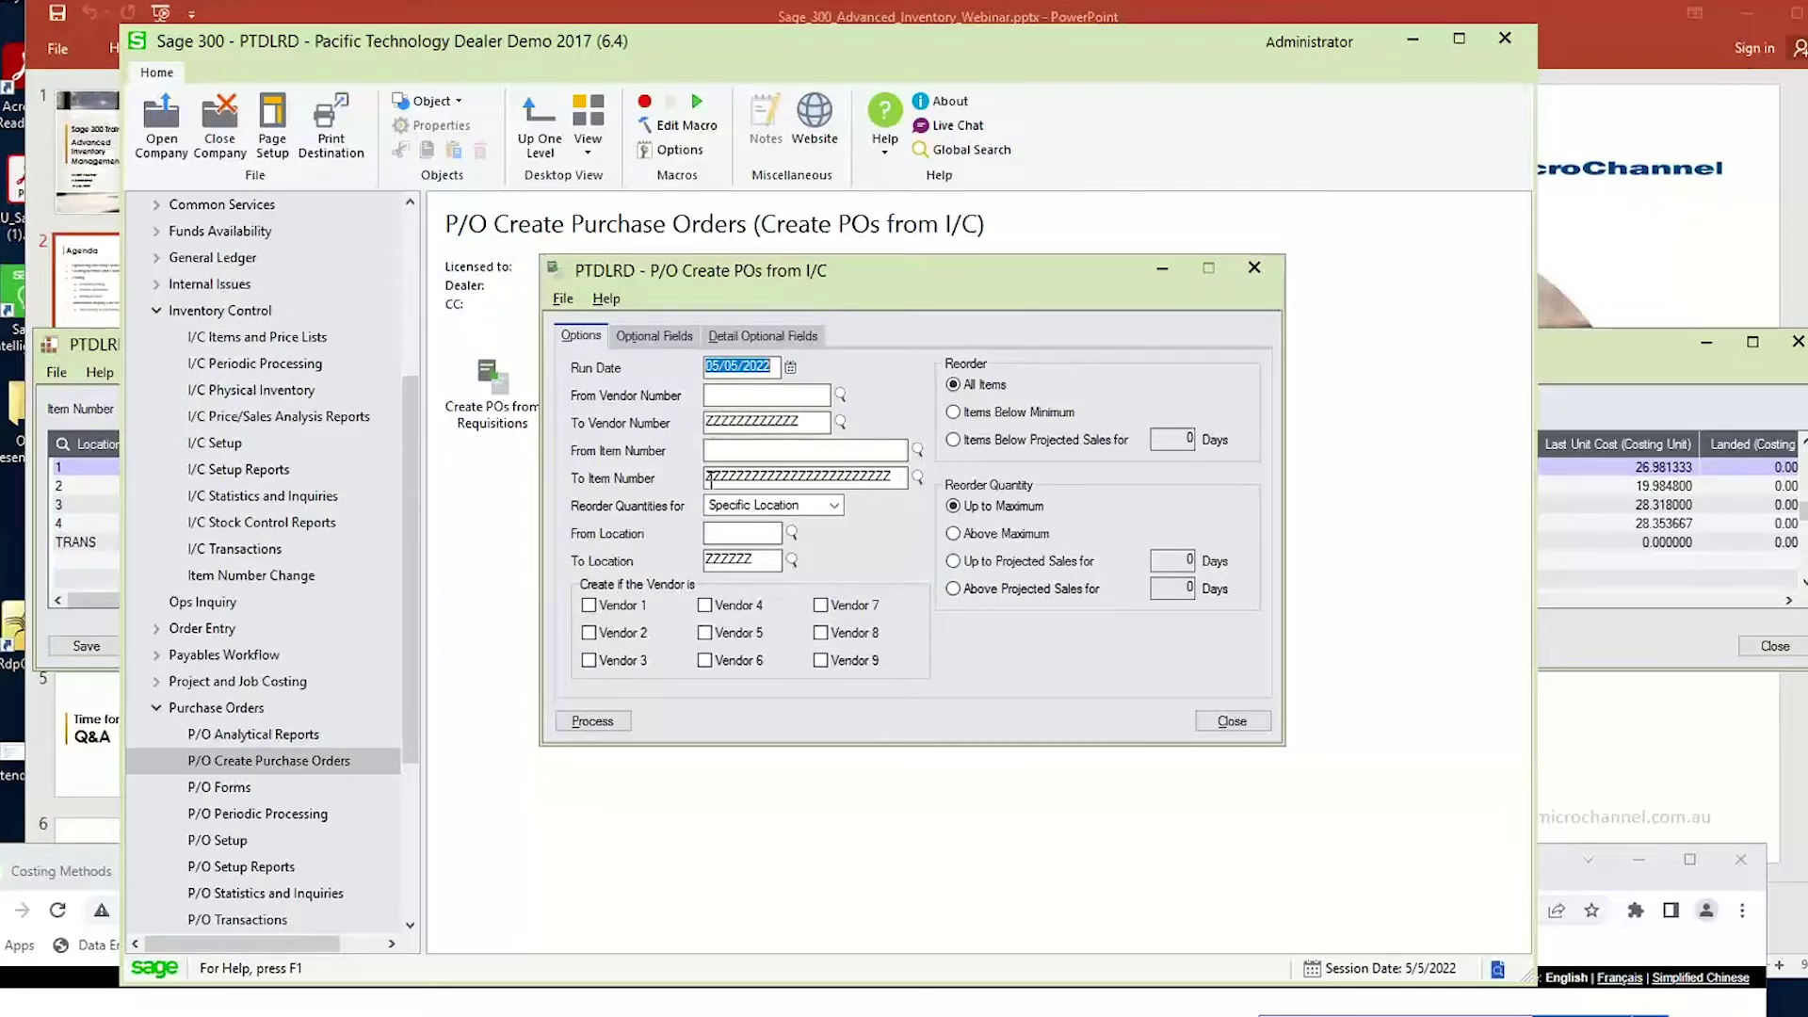
Include Vendor 1 and reorder only Items Below Minimum, trying the Items Below Projected Sales option in between.
{"action": "left_click", "coordinate": [624, 606]}
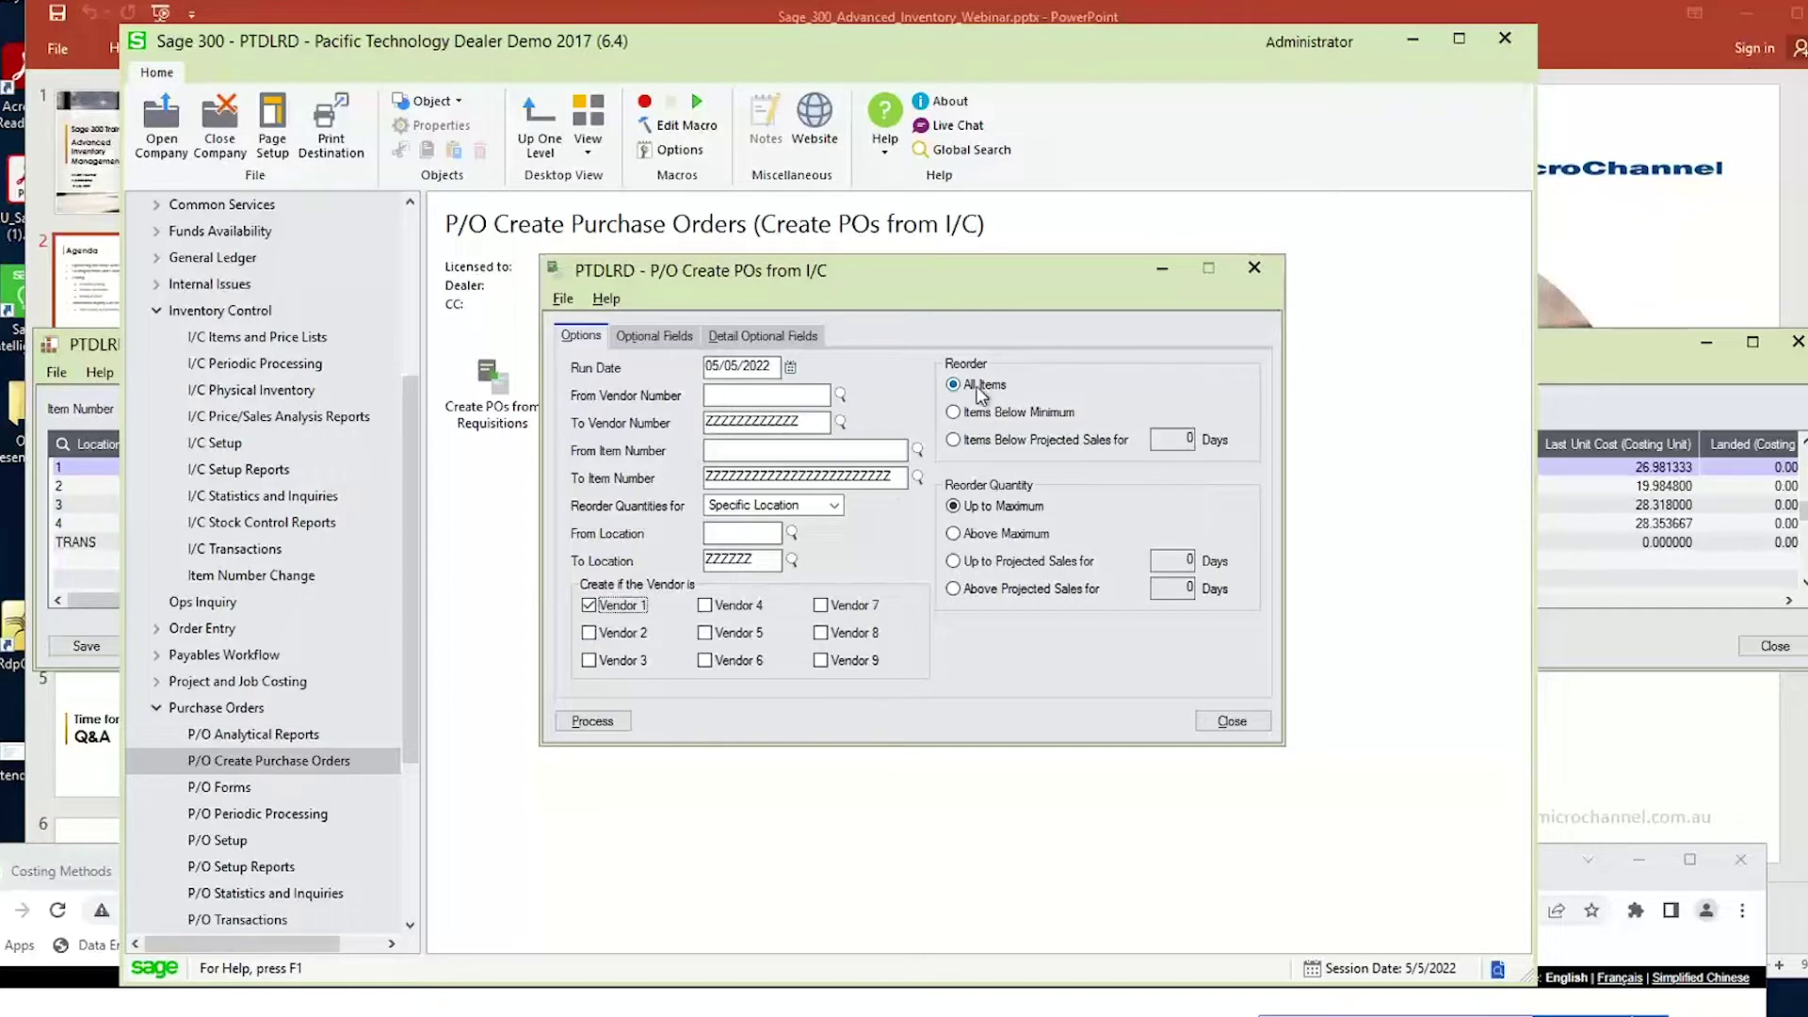
{"action": "left_click", "coordinate": [970, 414]}
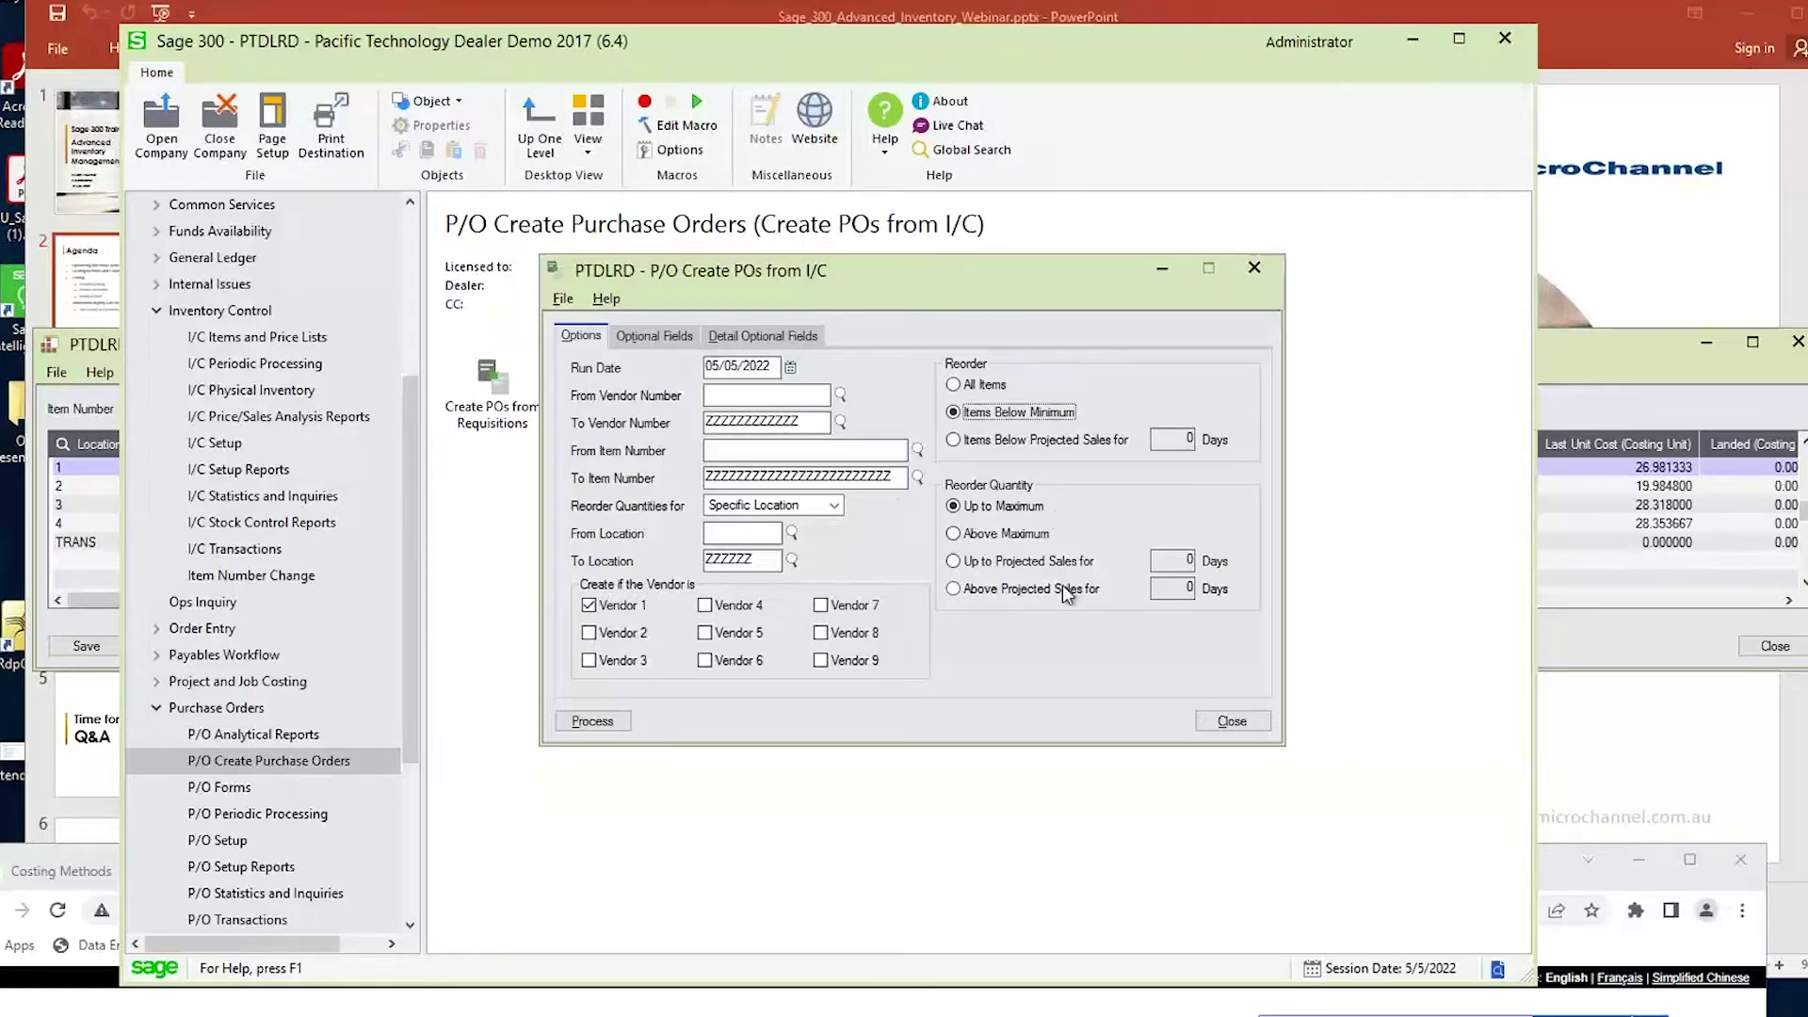
{"action": "left_click", "coordinate": [1070, 445]}
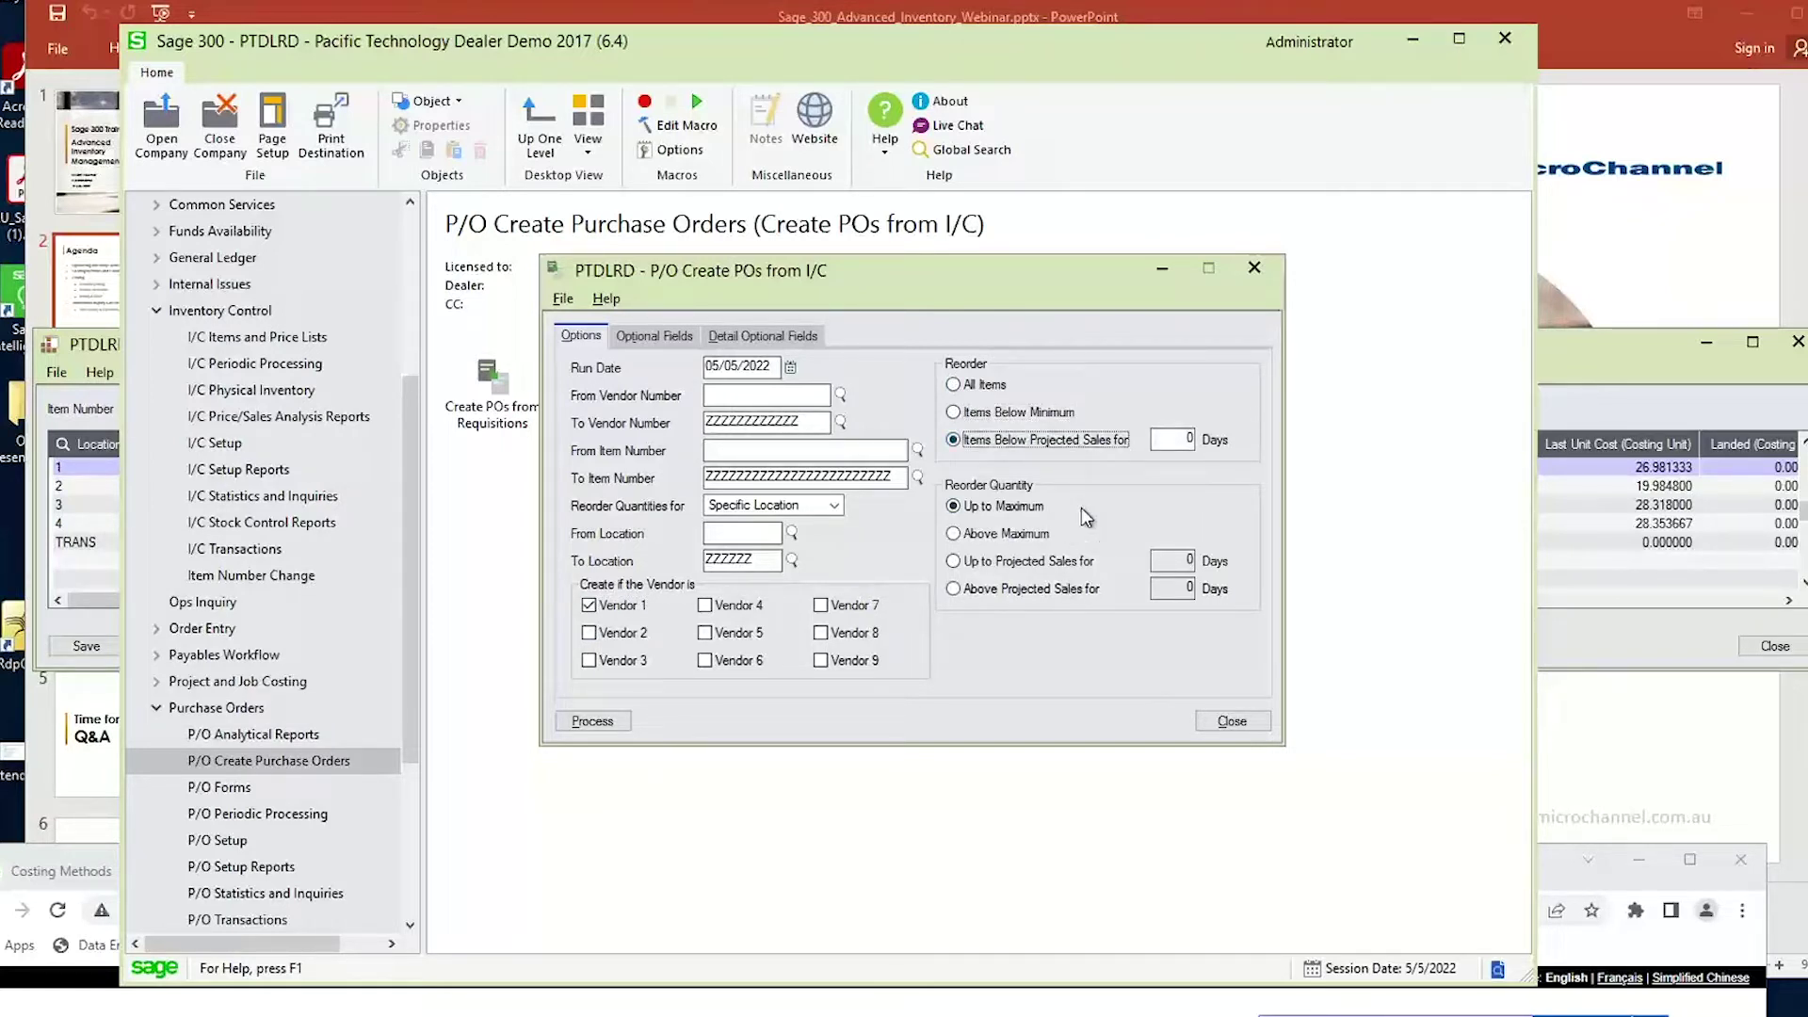
{"action": "left_click", "coordinate": [1189, 439]}
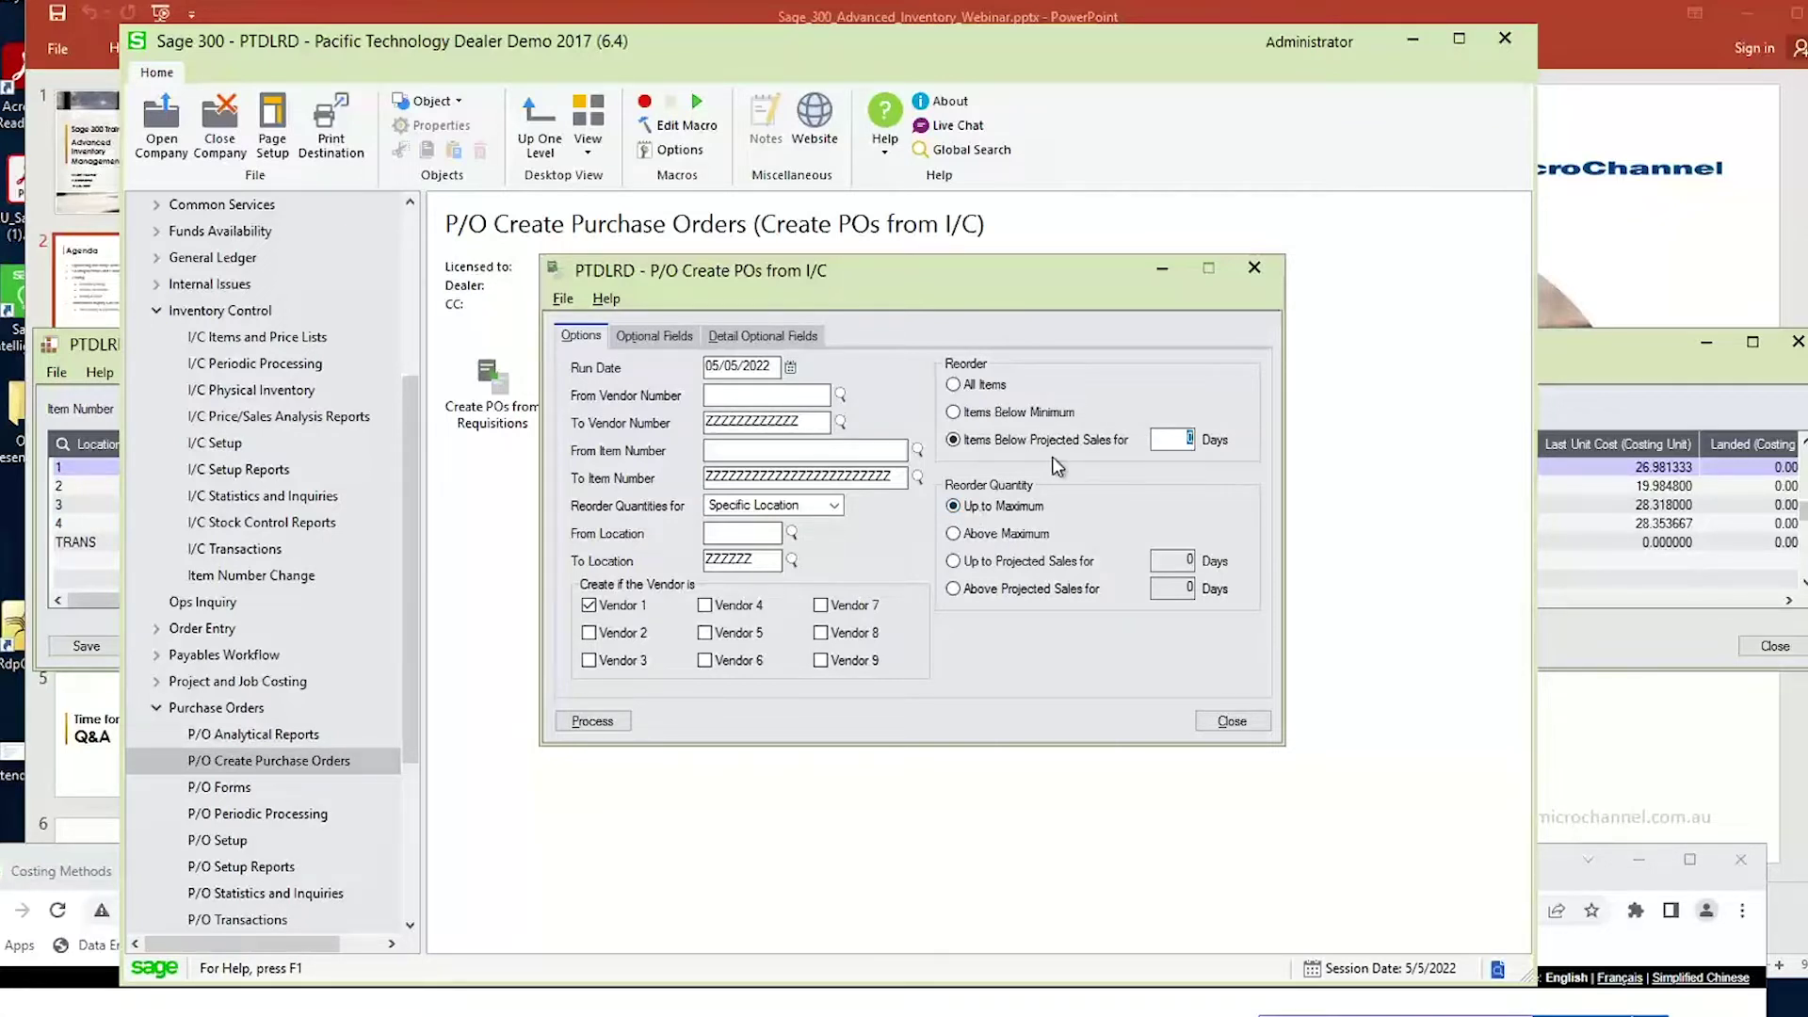
{"action": "left_click", "coordinate": [1053, 414]}
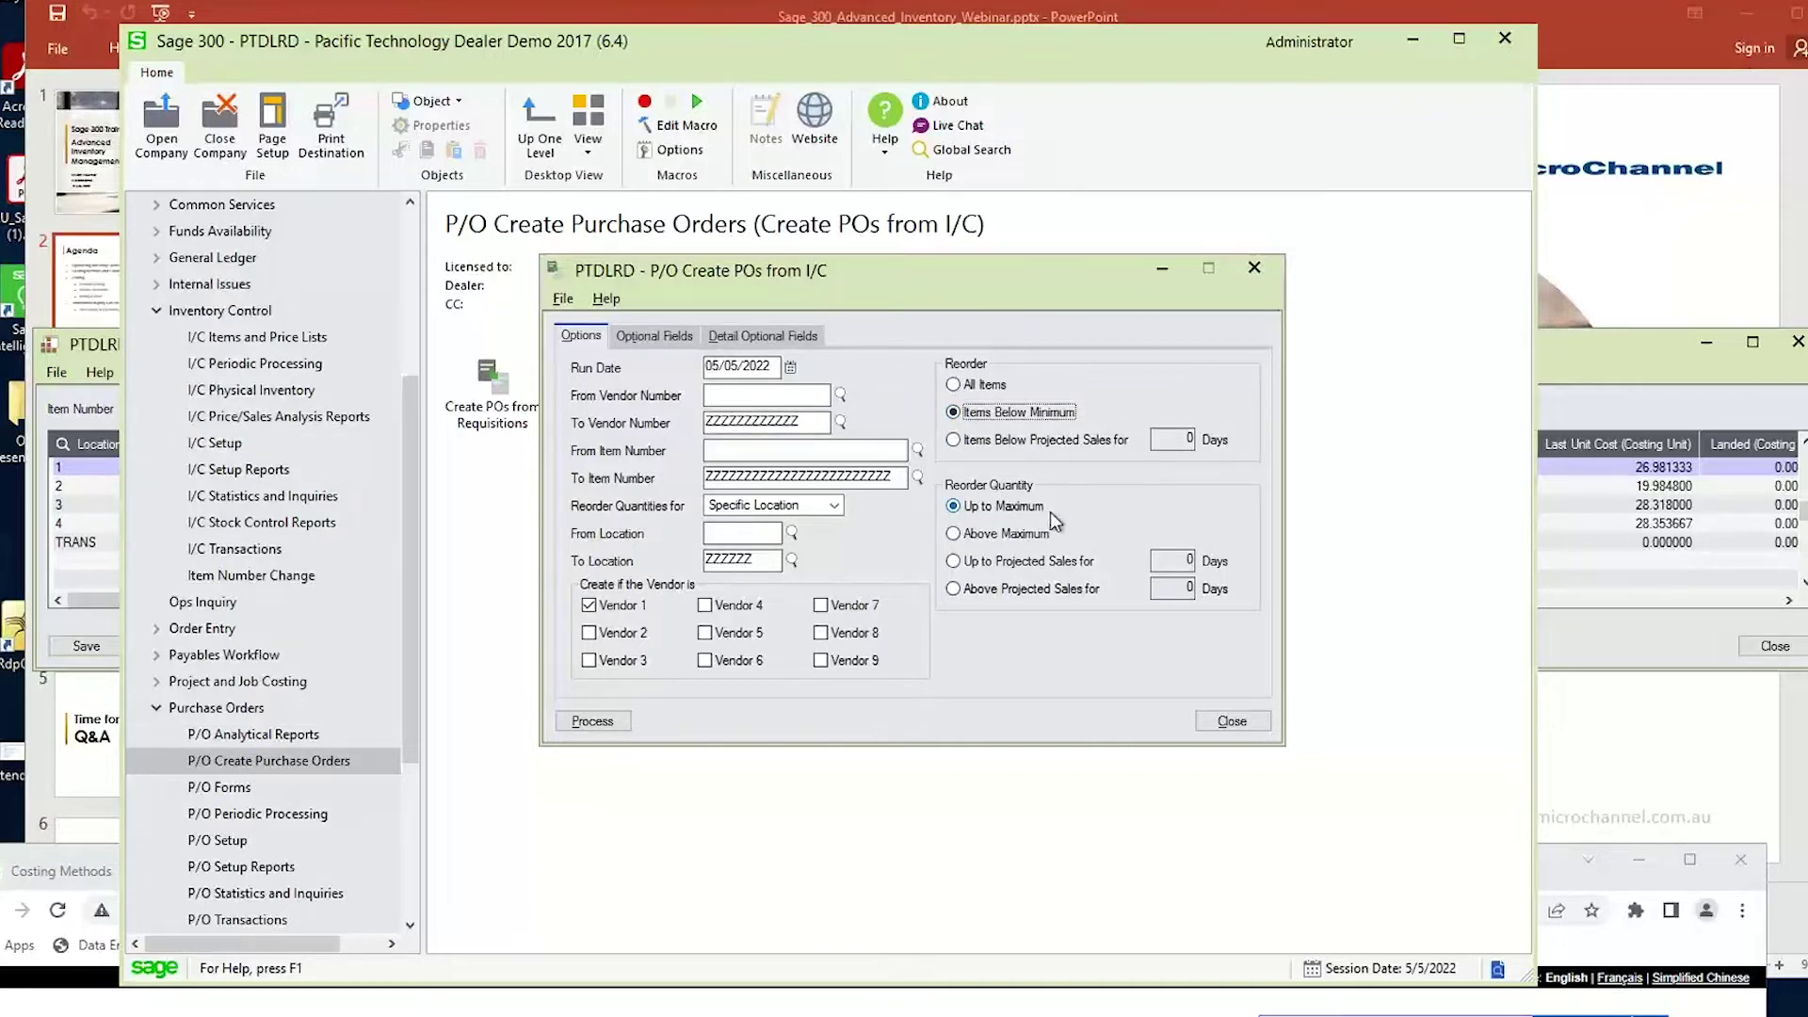
Process the purchase order creation after checking its optional fields, and close Create POs from I/C.
{"action": "left_click", "coordinate": [667, 337]}
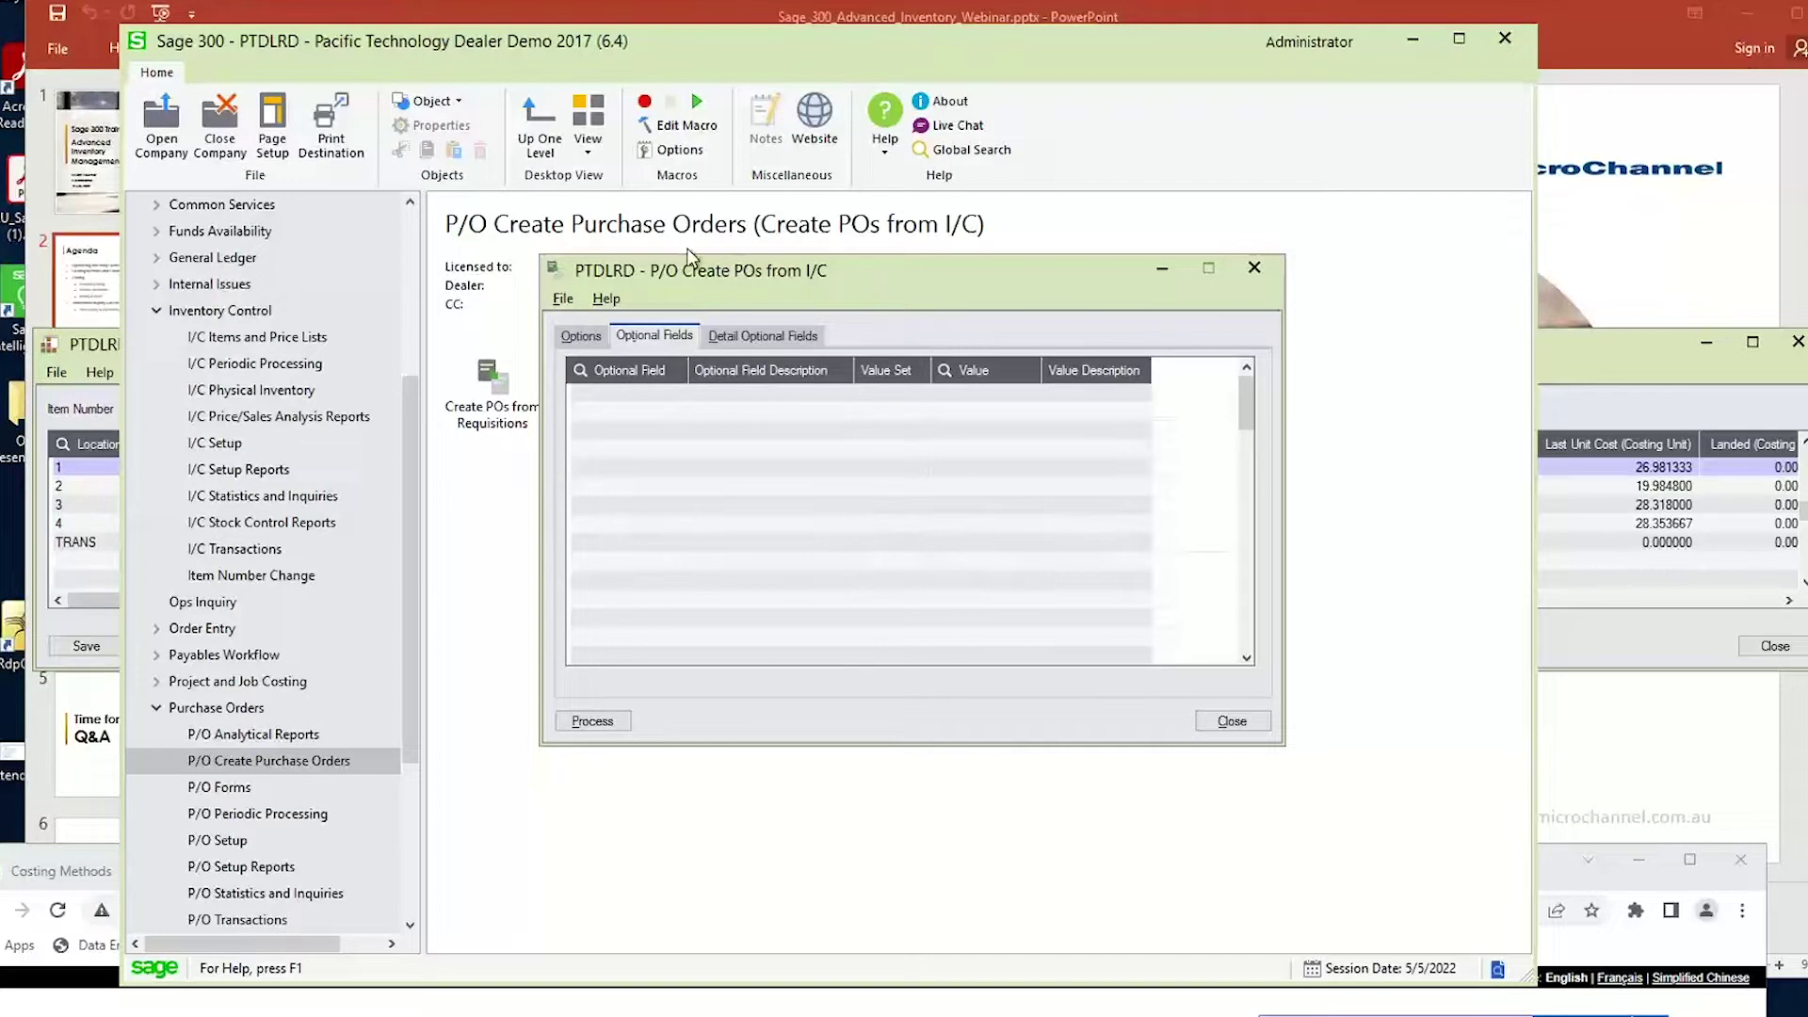
{"action": "left_click", "coordinate": [578, 337]}
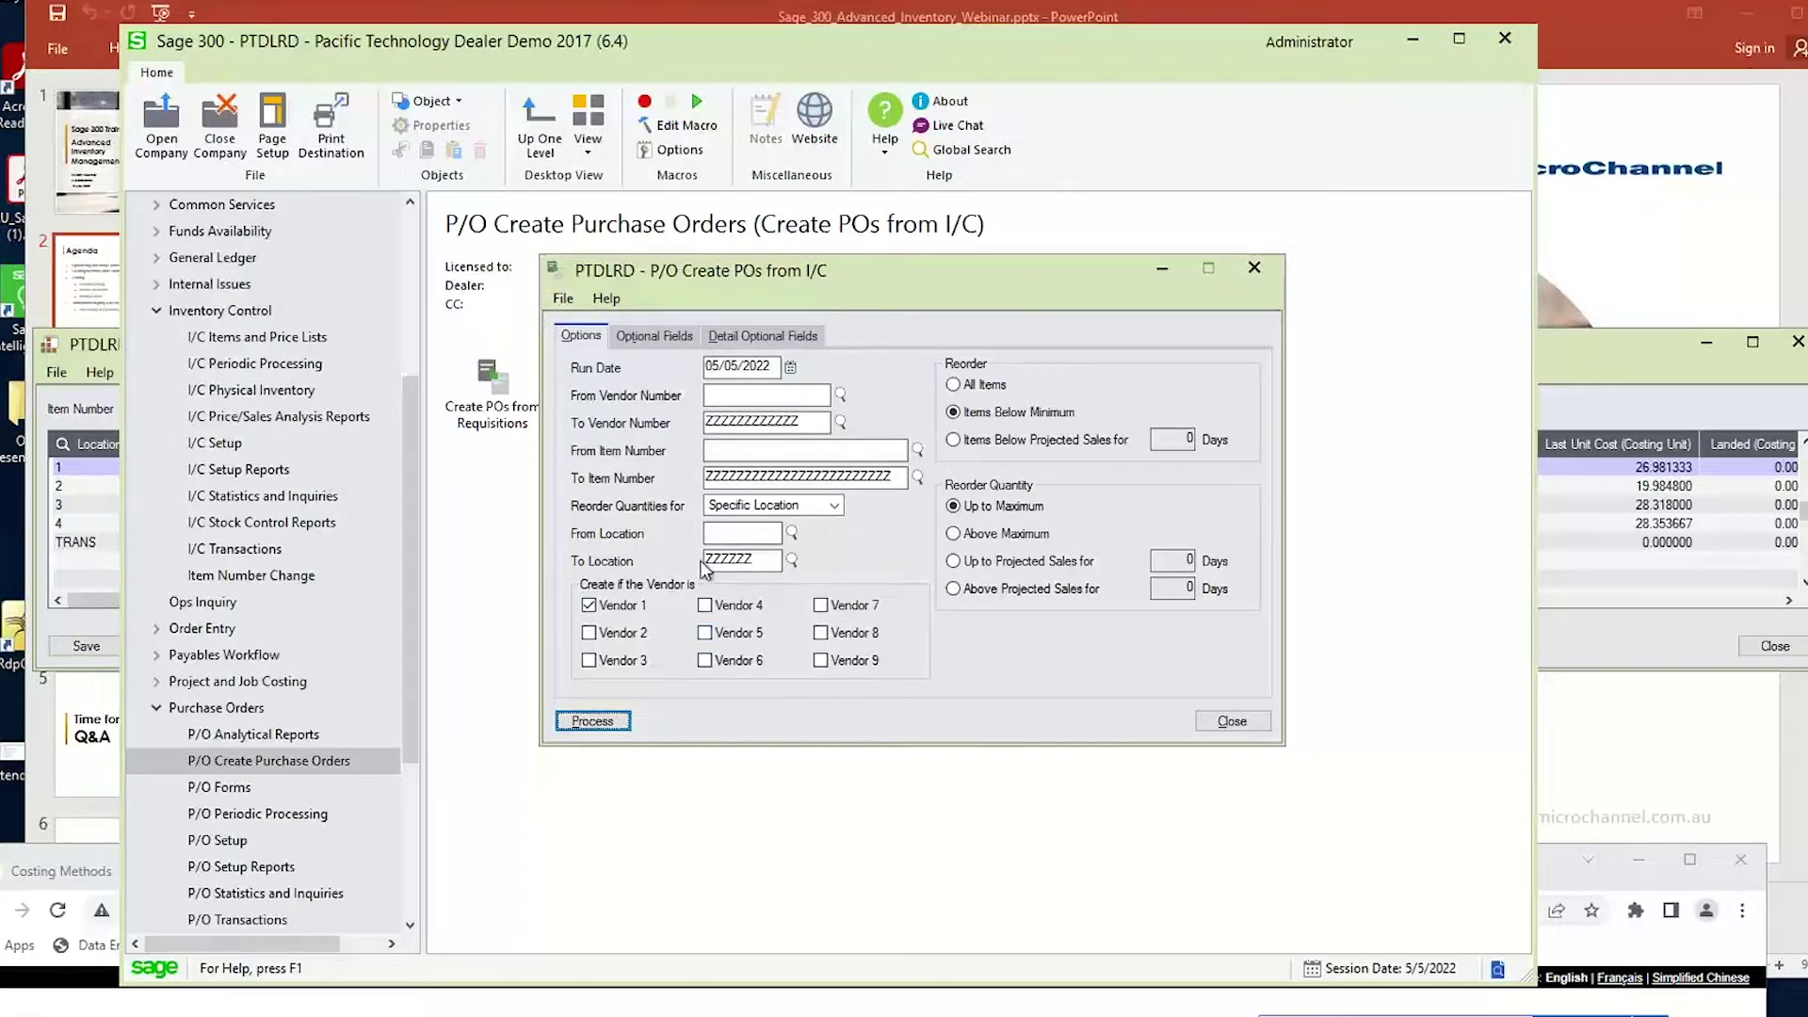
{"action": "left_click", "coordinate": [672, 336]}
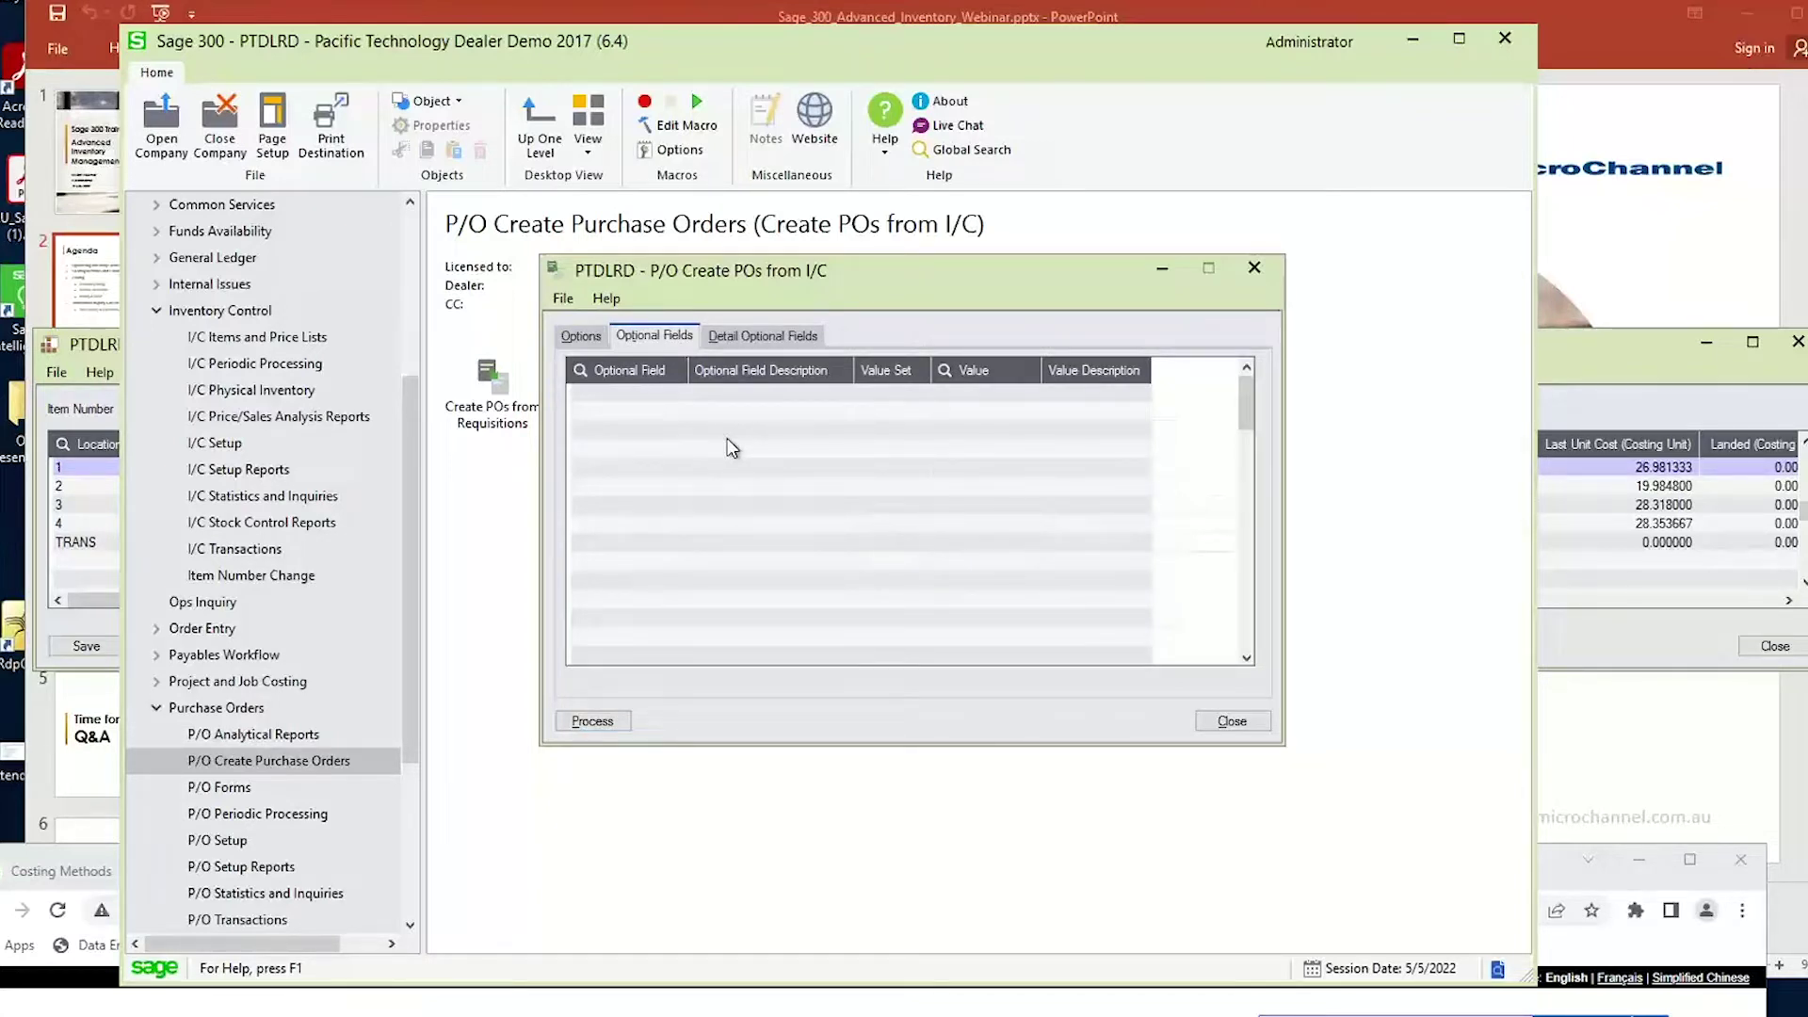
{"action": "left_click", "coordinate": [595, 723]}
{"action": "left_click", "coordinate": [1211, 721]}
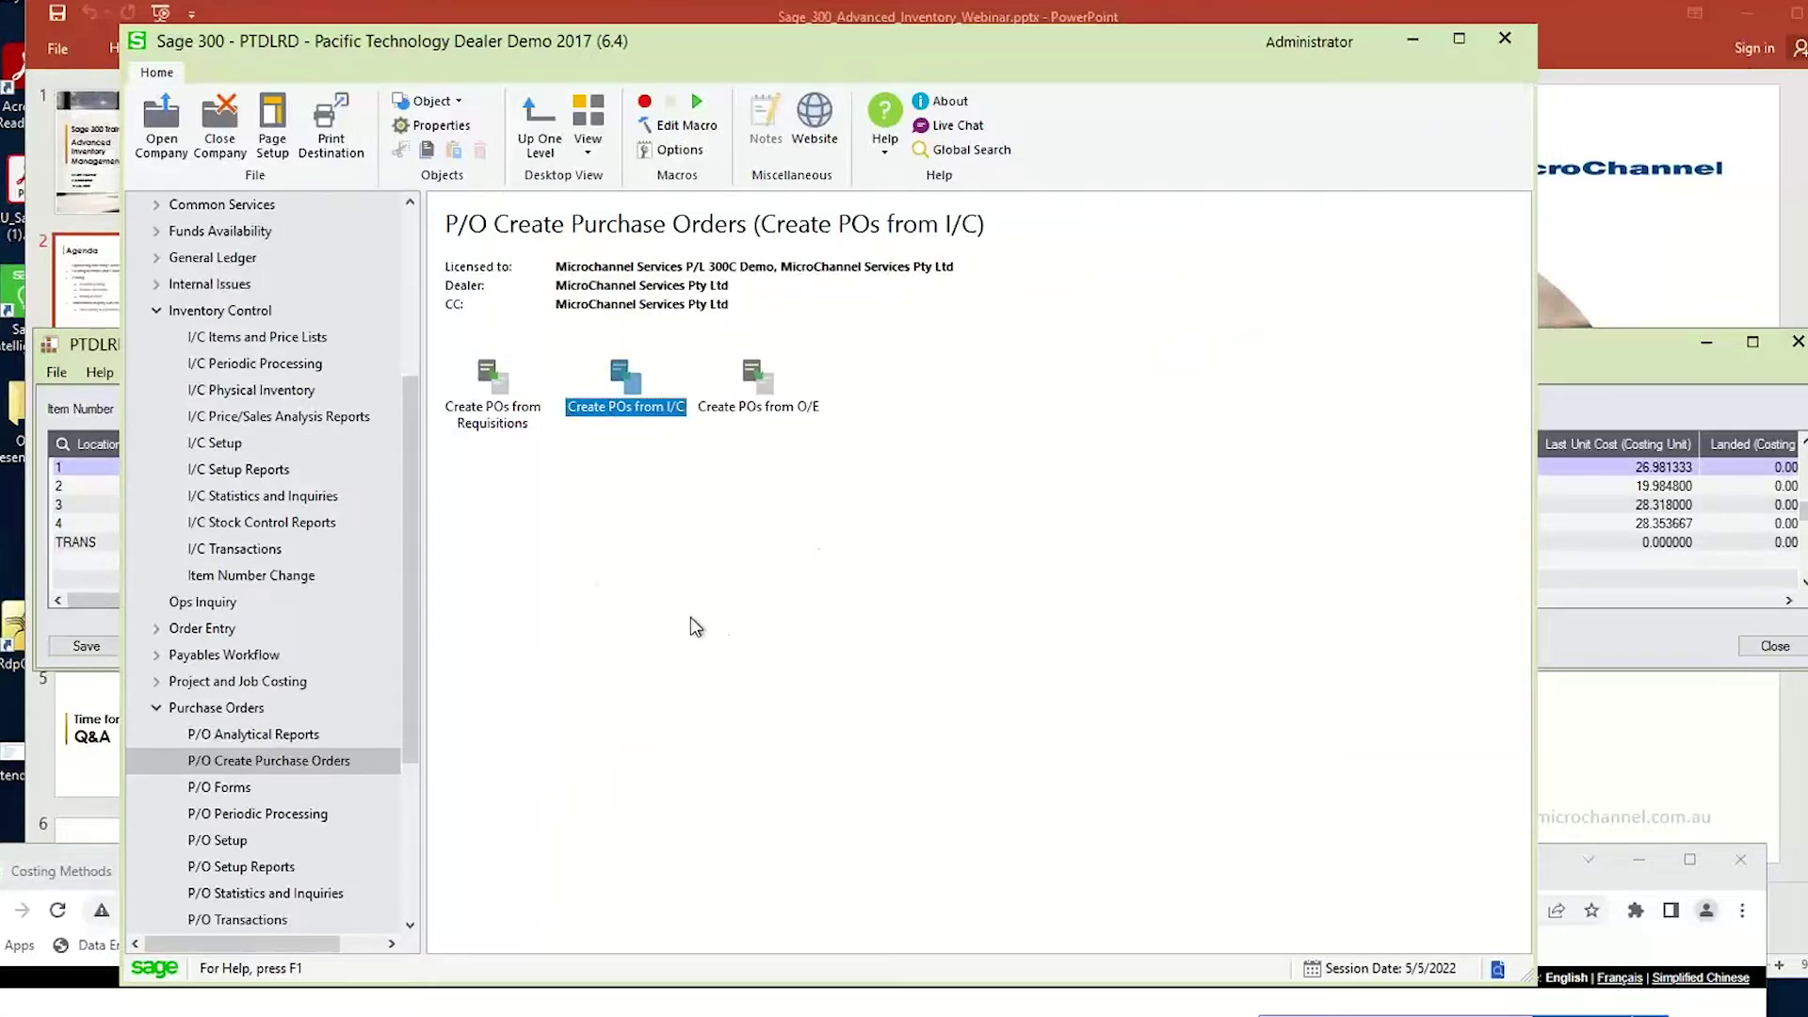
Return to I/C Items and Price Lists, reposition the main window and bring Location Details for item A1-103/0 back up.
{"action": "left_click", "coordinate": [321, 339]}
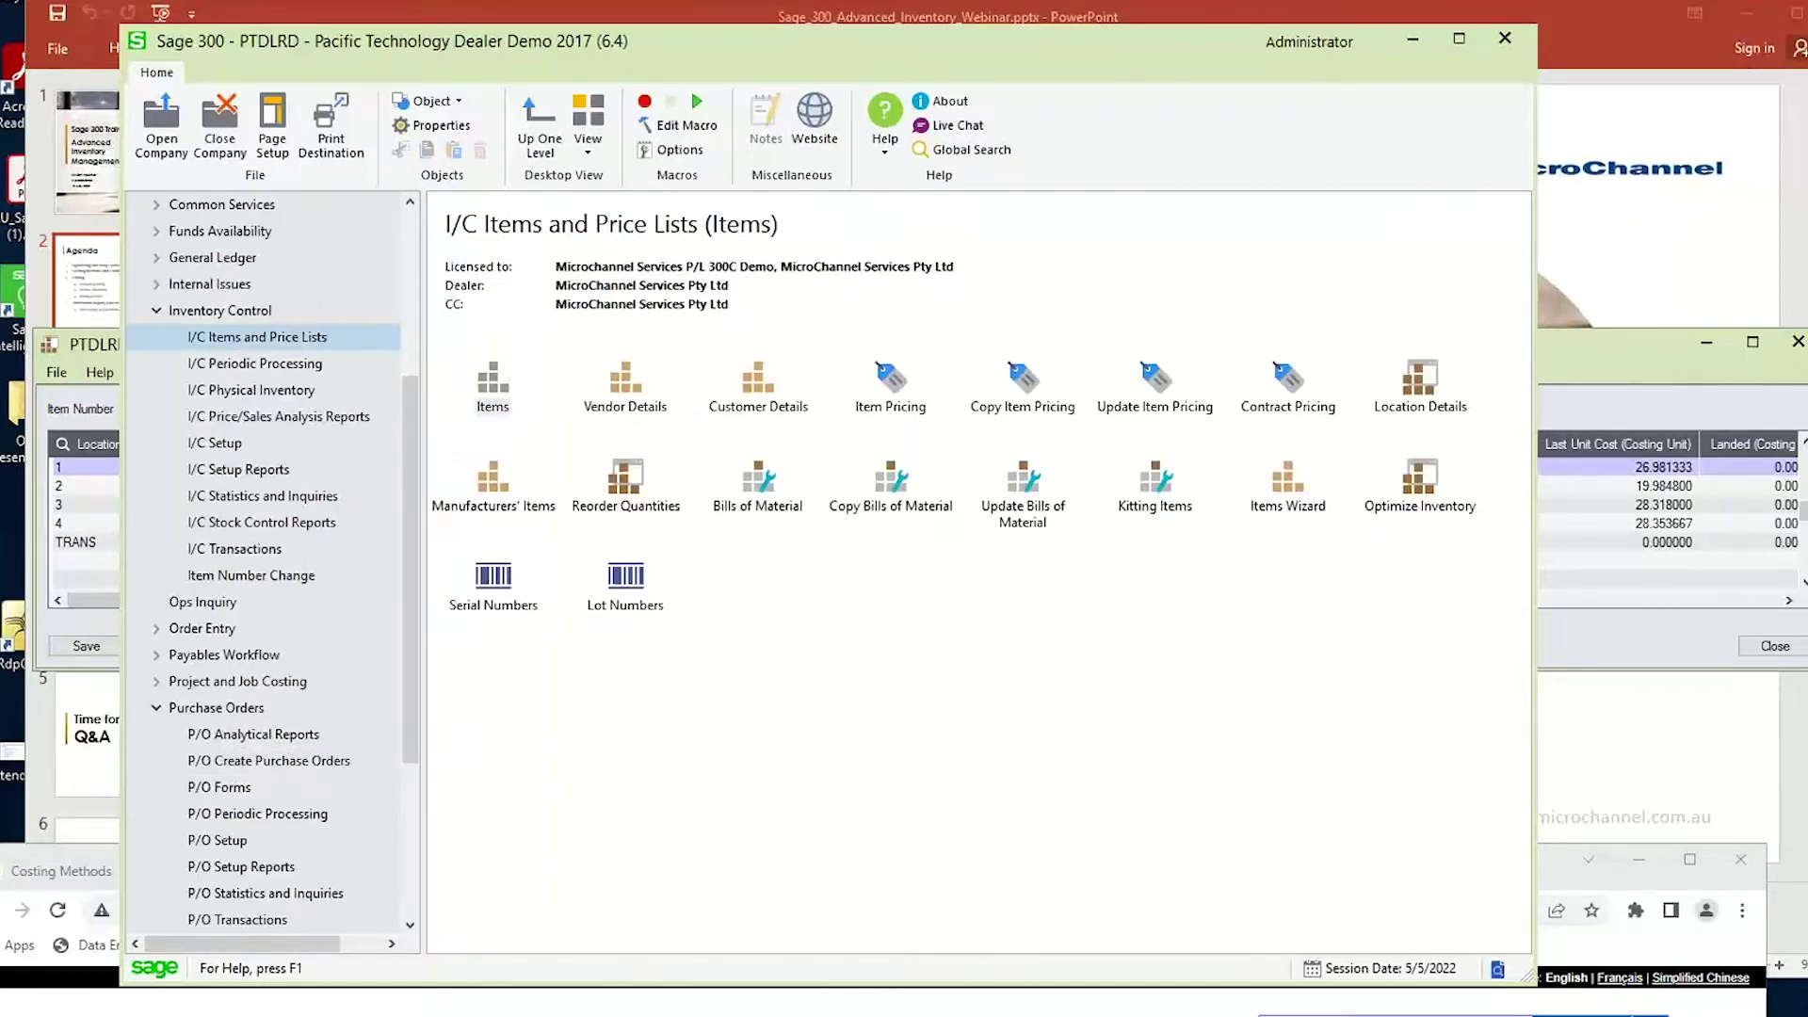
{"action": "left_click_drag", "start_coordinate": [614, 48], "coordinate": [1134, 388]}
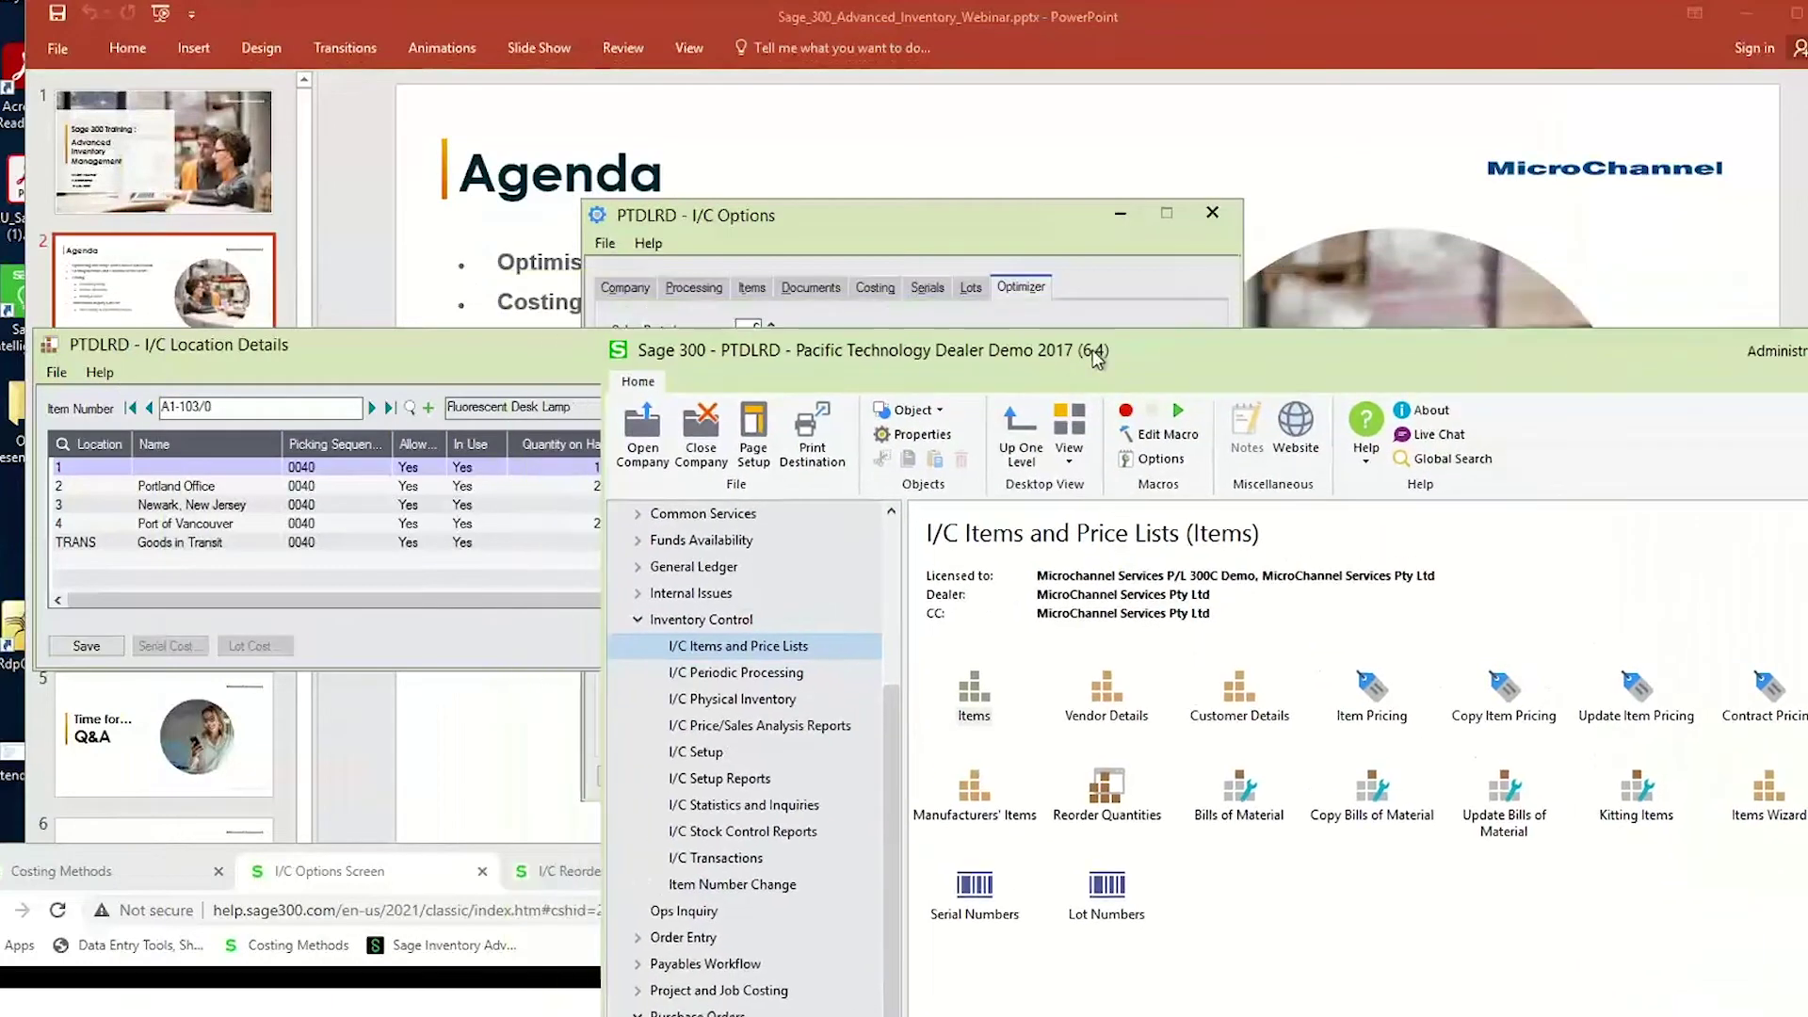
{"action": "left_click", "coordinate": [1257, 94]}
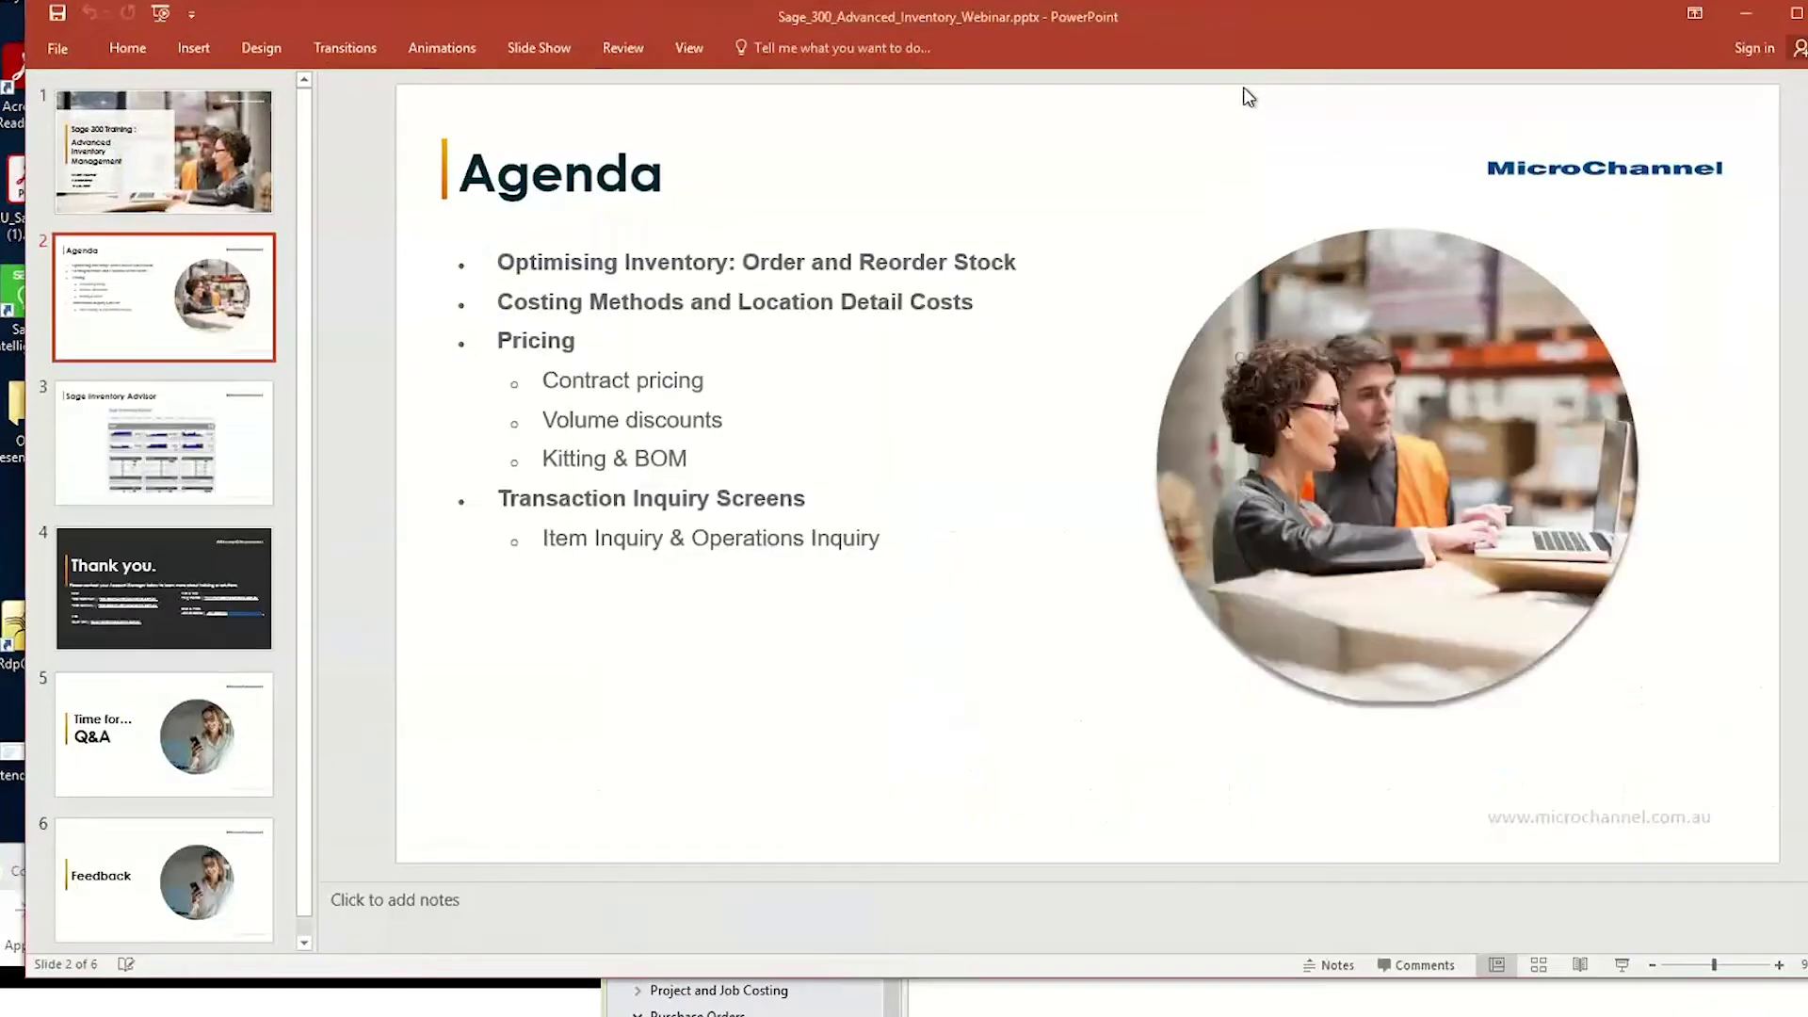
{"action": "key", "text": "alt+Tab"}
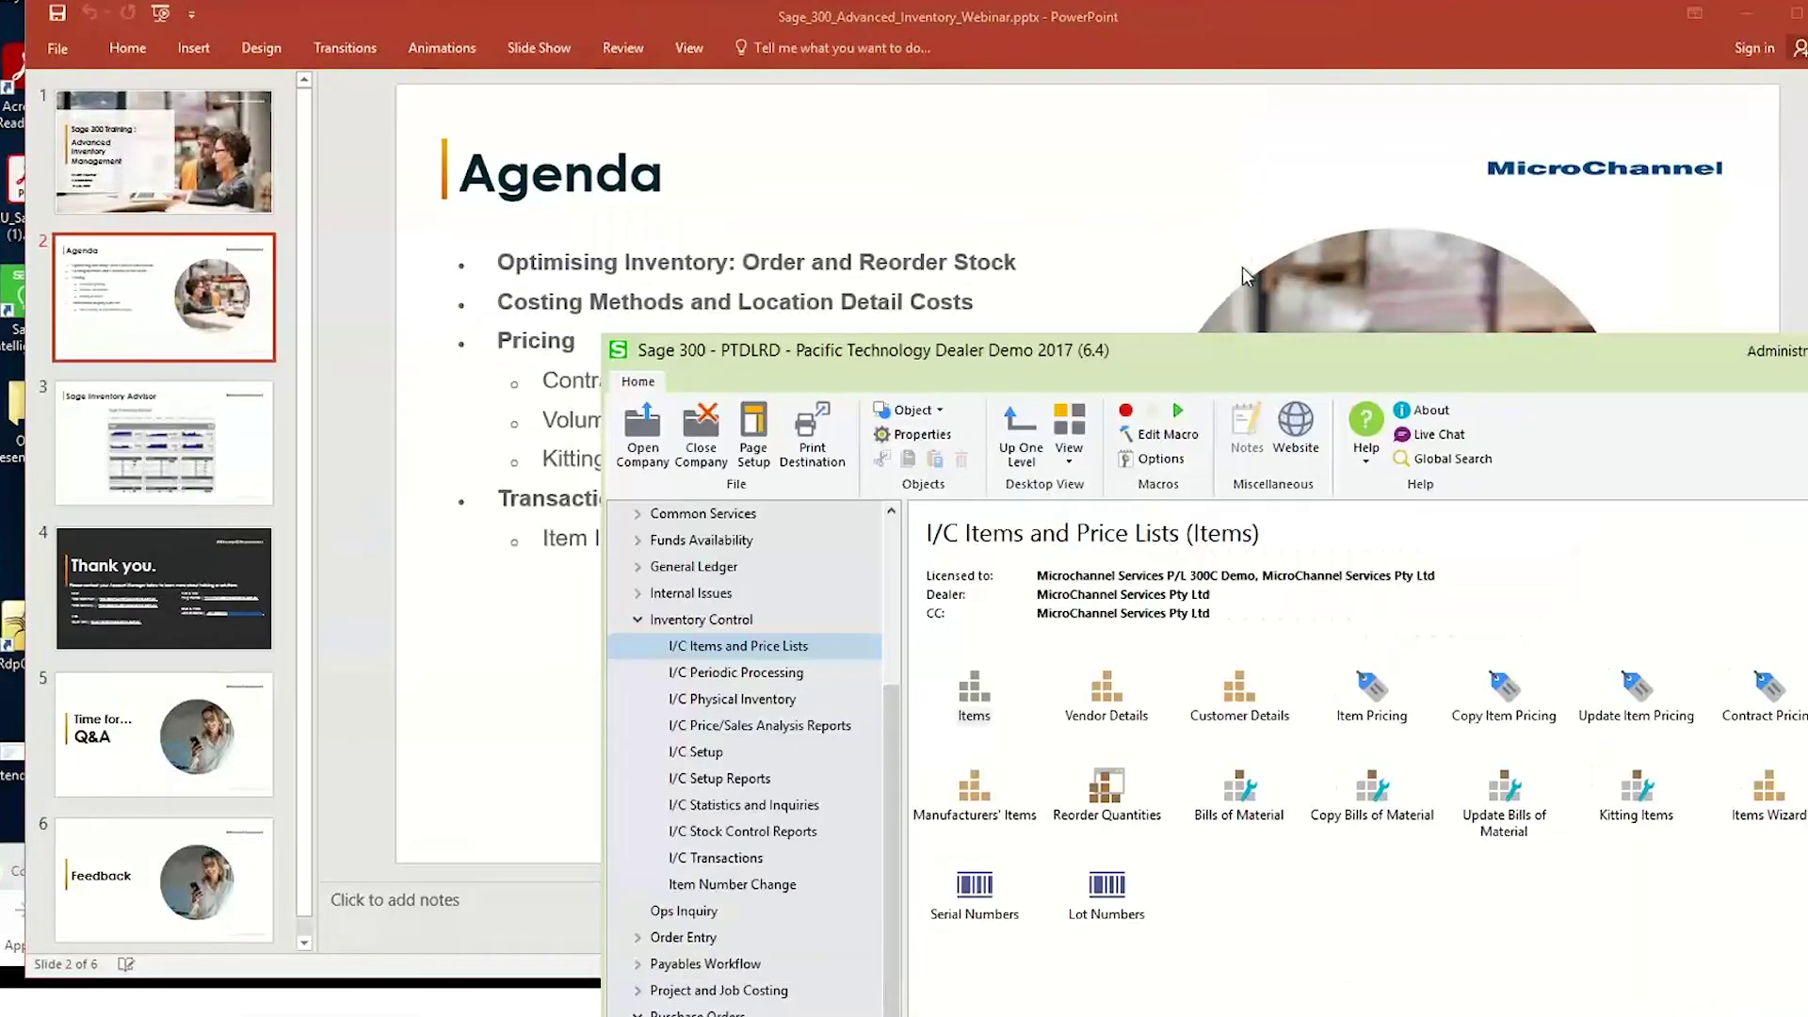
{"action": "left_click_drag", "start_coordinate": [1235, 352], "coordinate": [717, 76]}
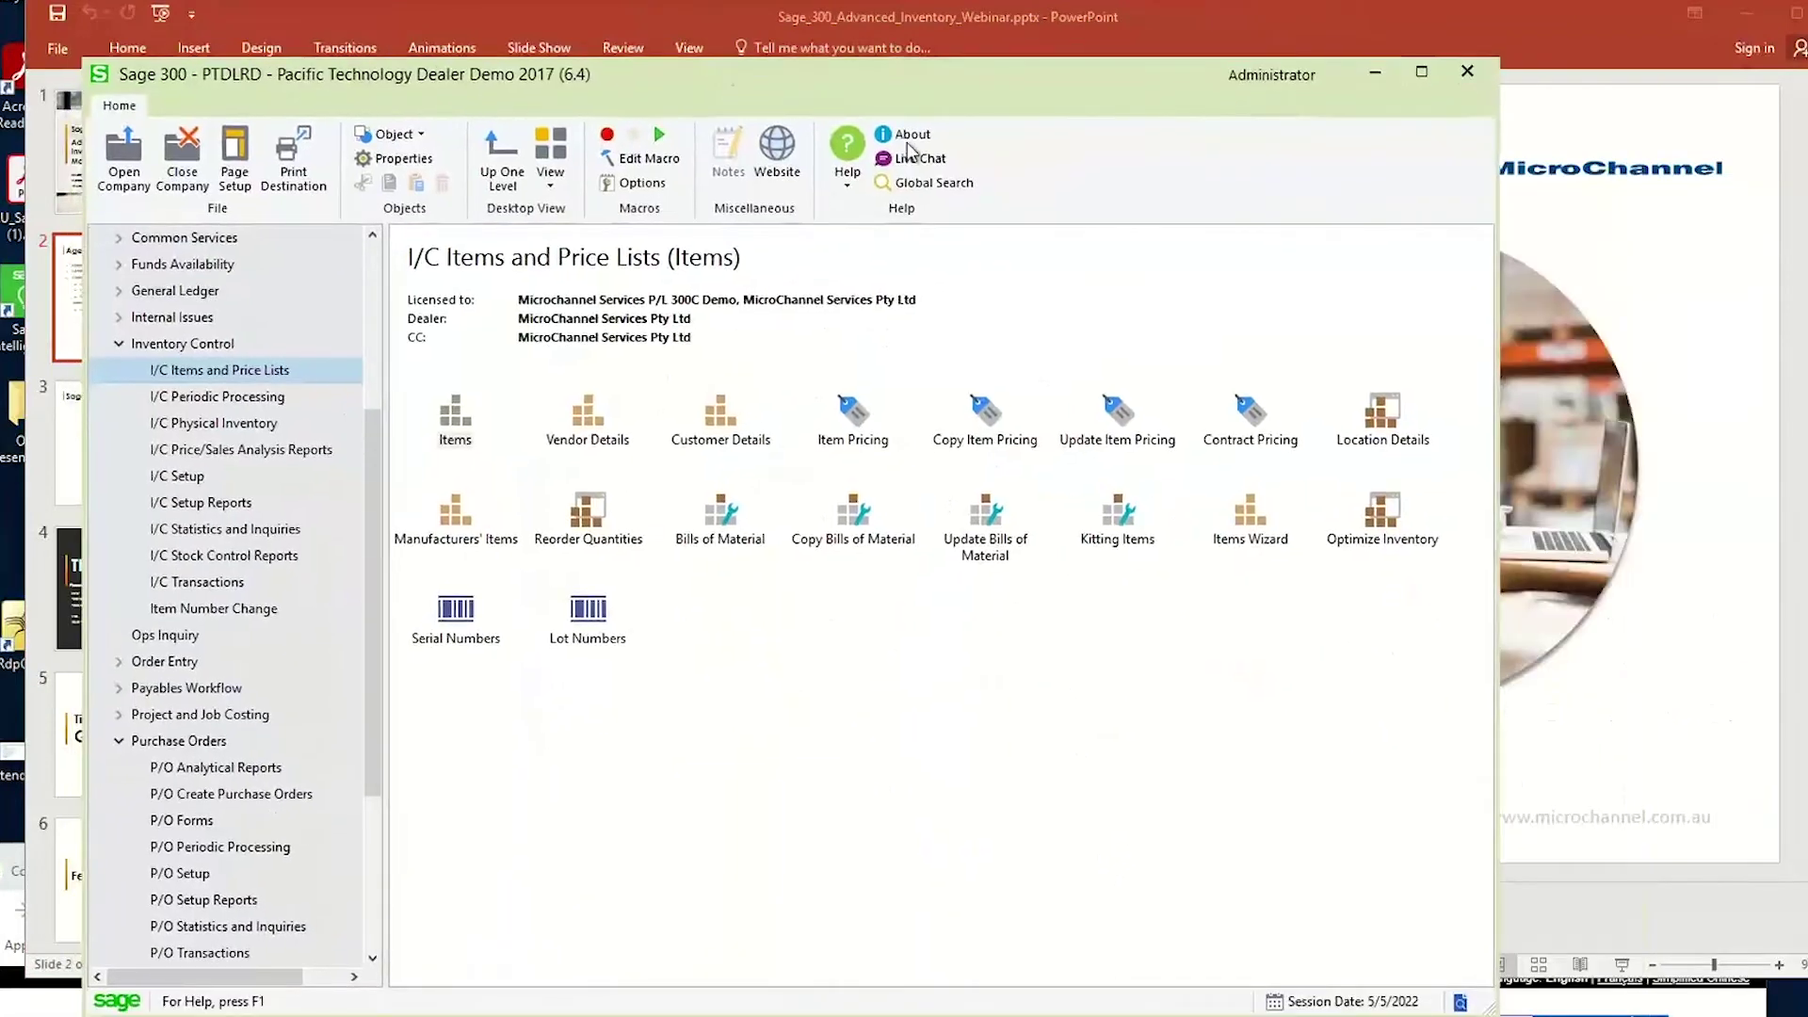
{"action": "double_click", "coordinate": [1380, 409]}
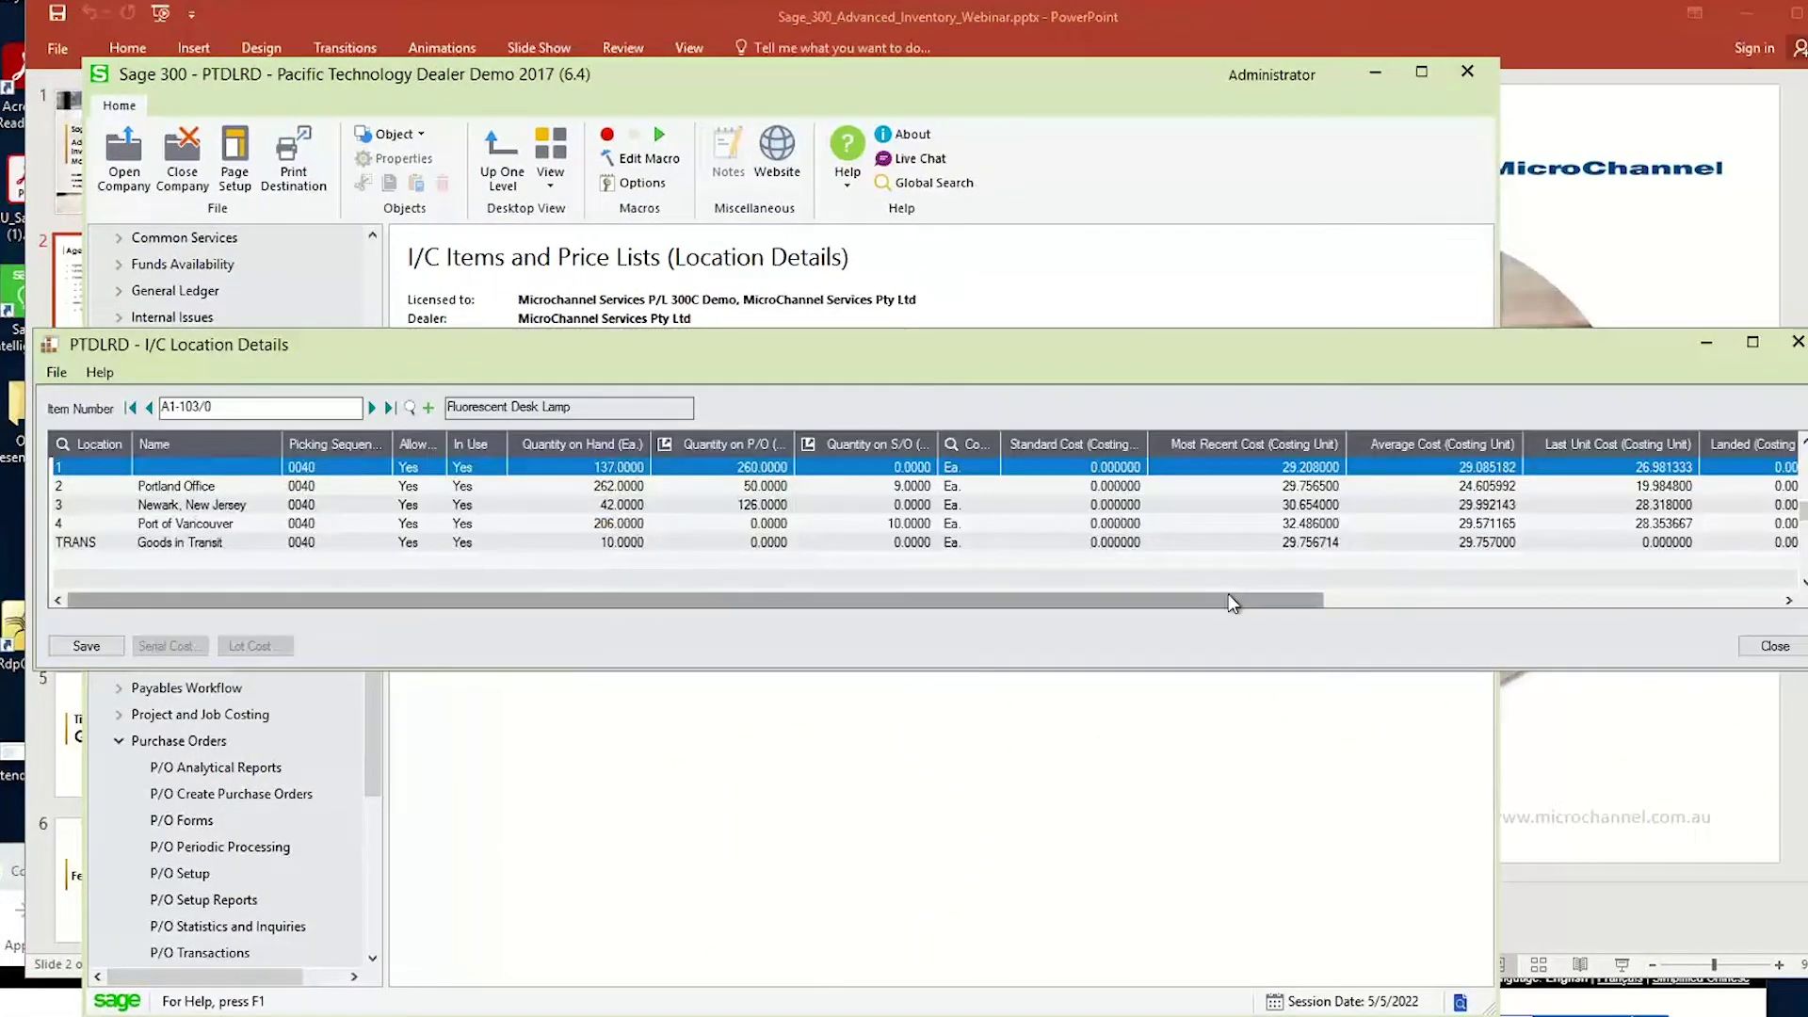
Narrow the Quantity Committed column and widen Lead Time in Location Details, moving and enlarging the window to show these columns.
{"action": "mouse_move", "coordinate": [1219, 600]}
{"action": "left_mouse_down"}
{"action": "mouse_move", "coordinate": [1675, 600]}
{"action": "mouse_move", "coordinate": [1218, 599]}
{"action": "left_mouse_up"}
{"action": "left_click", "coordinate": [1694, 602]}
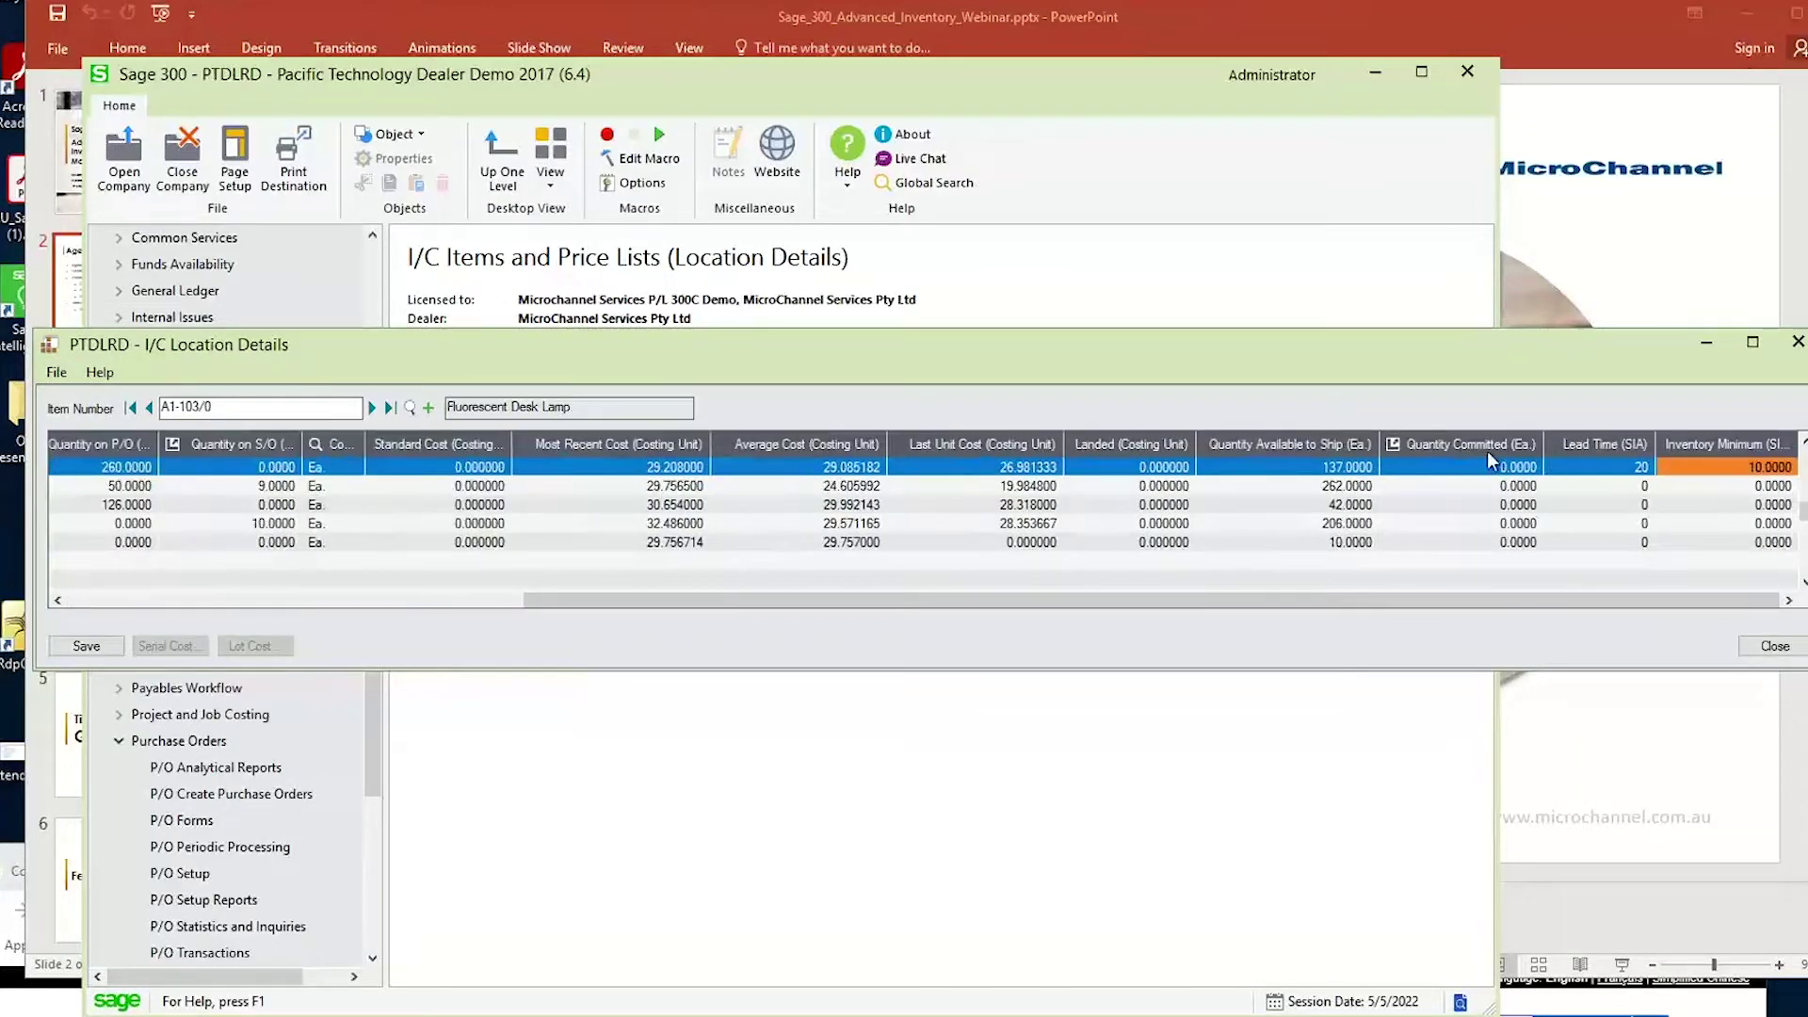
{"action": "left_click_drag", "start_coordinate": [1542, 454], "coordinate": [1490, 454]}
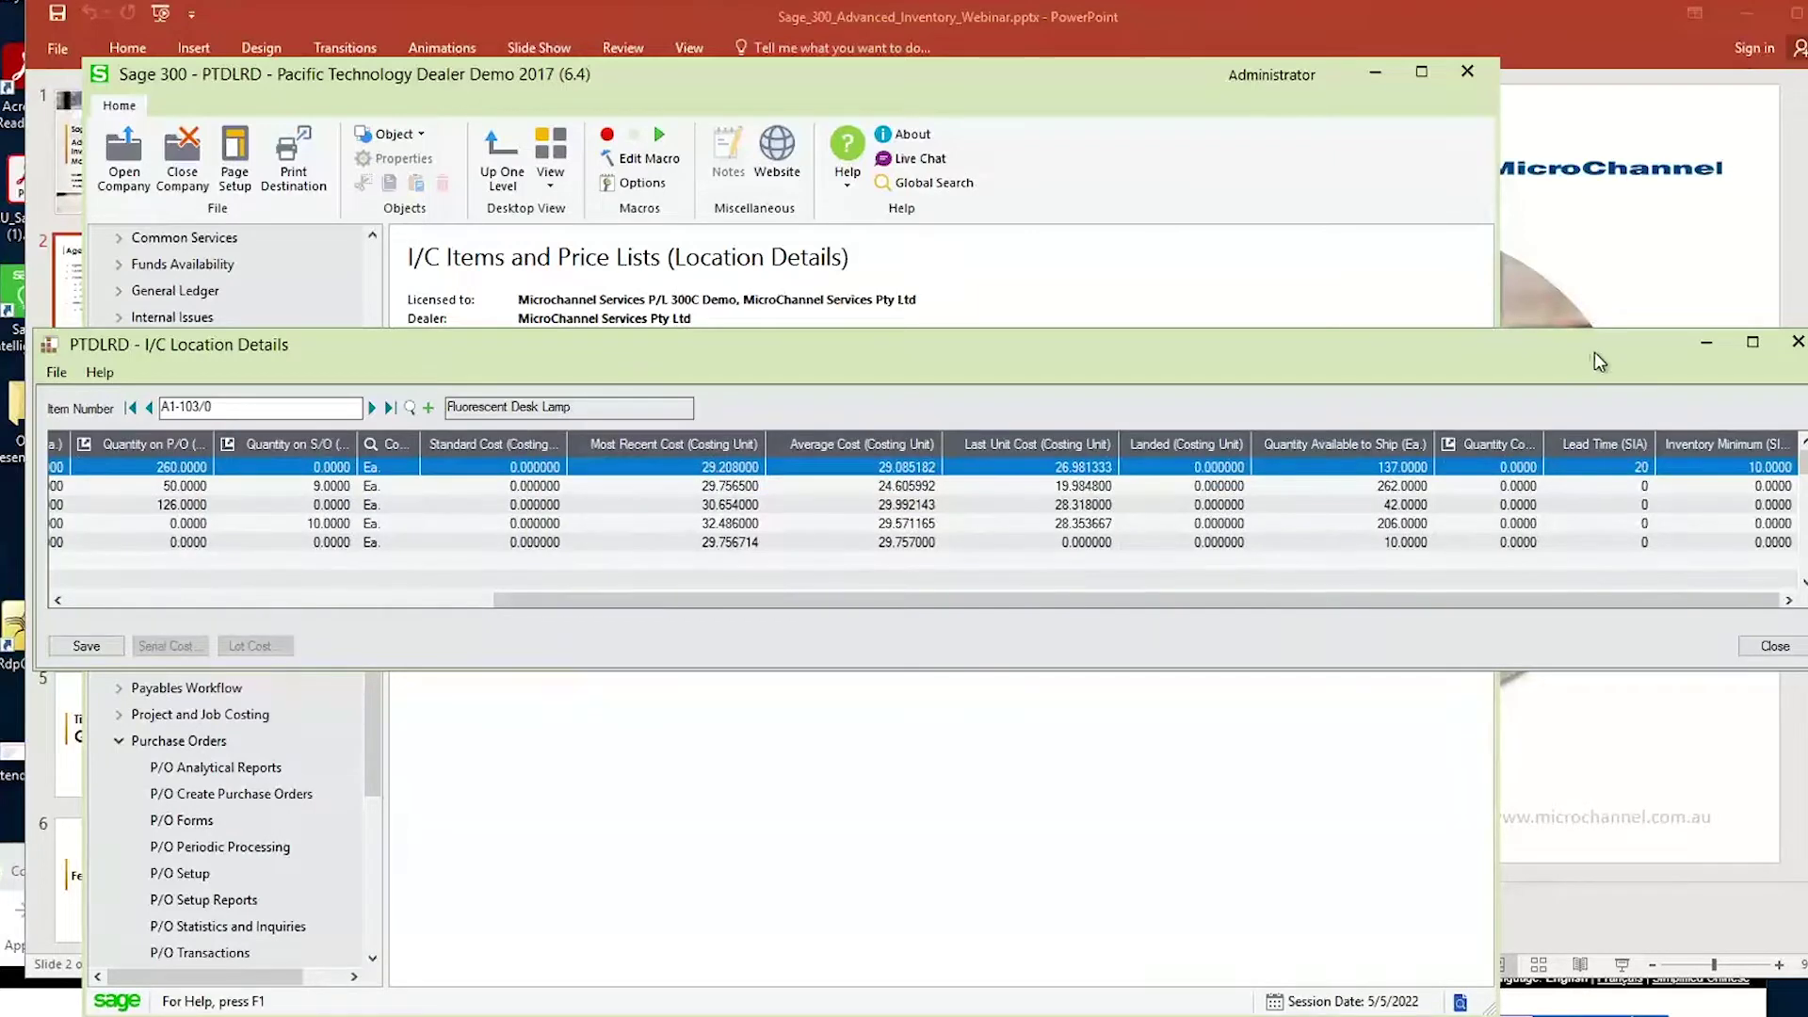
{"action": "left_click_drag", "start_coordinate": [1596, 361], "coordinate": [1380, 370]}
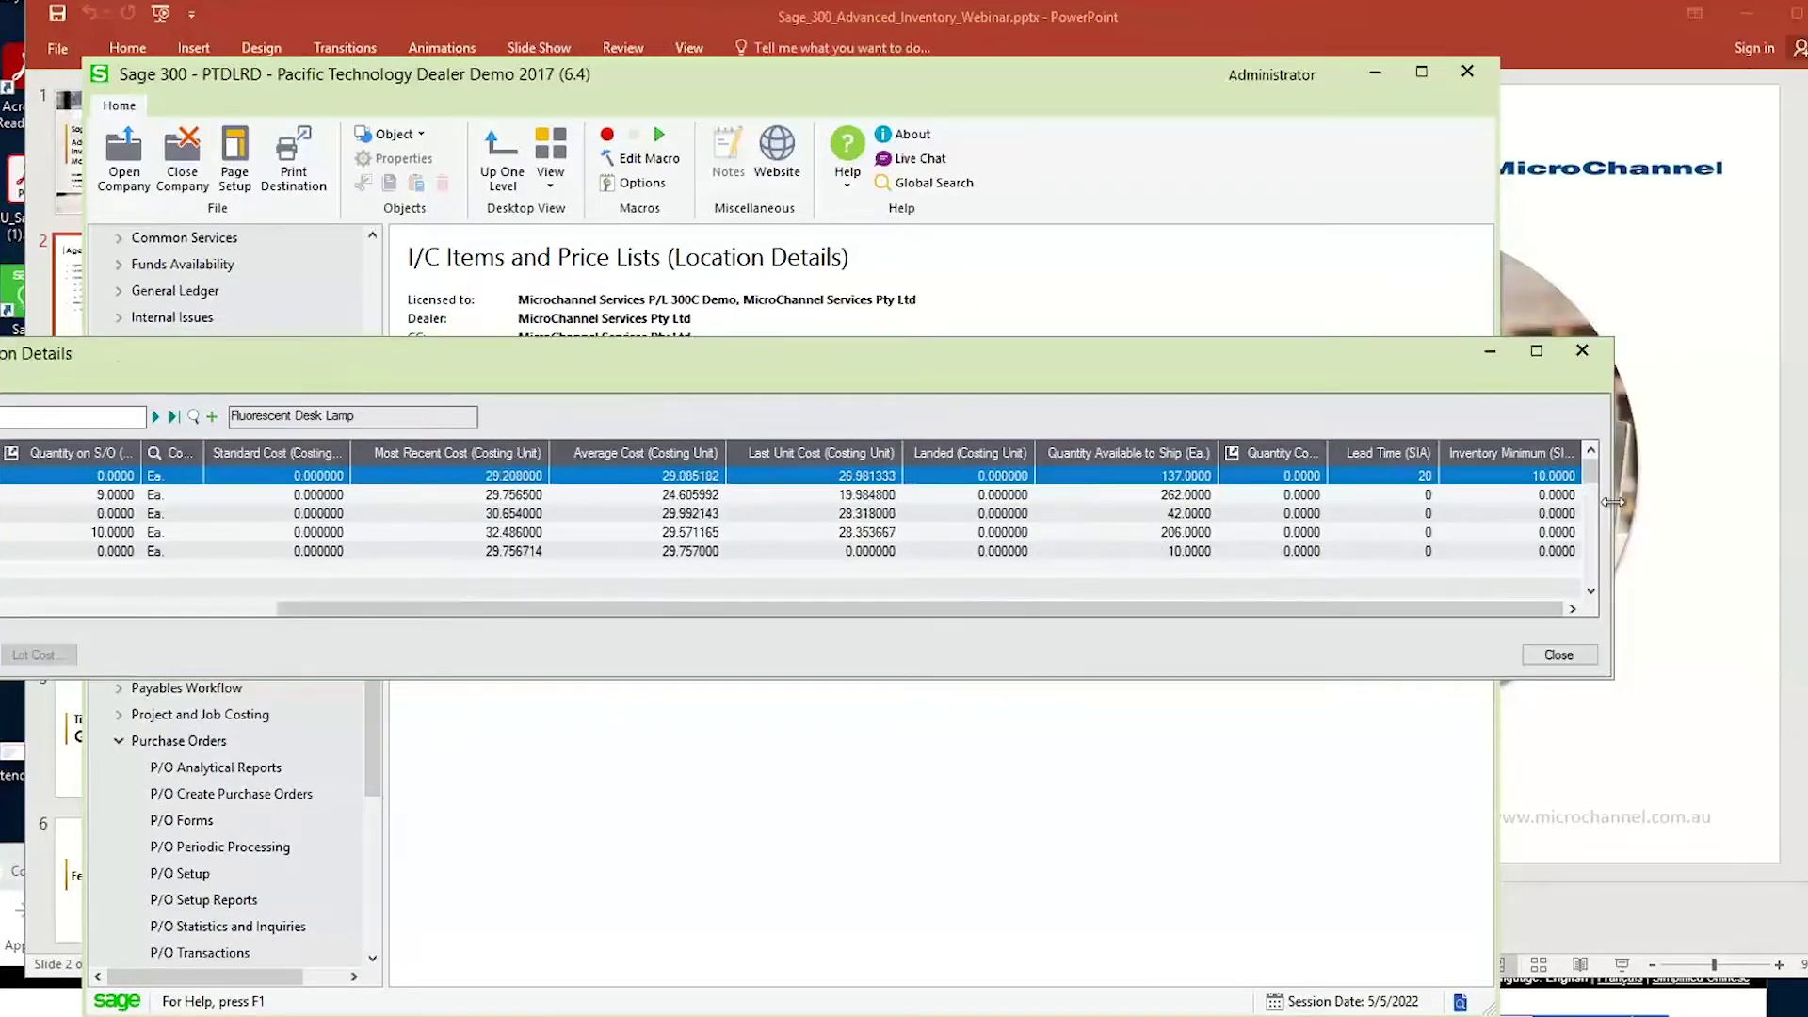
{"action": "left_click_drag", "start_coordinate": [1612, 507], "coordinate": [1672, 510]}
{"action": "left_click_drag", "start_coordinate": [1499, 453], "coordinate": [1462, 454]}
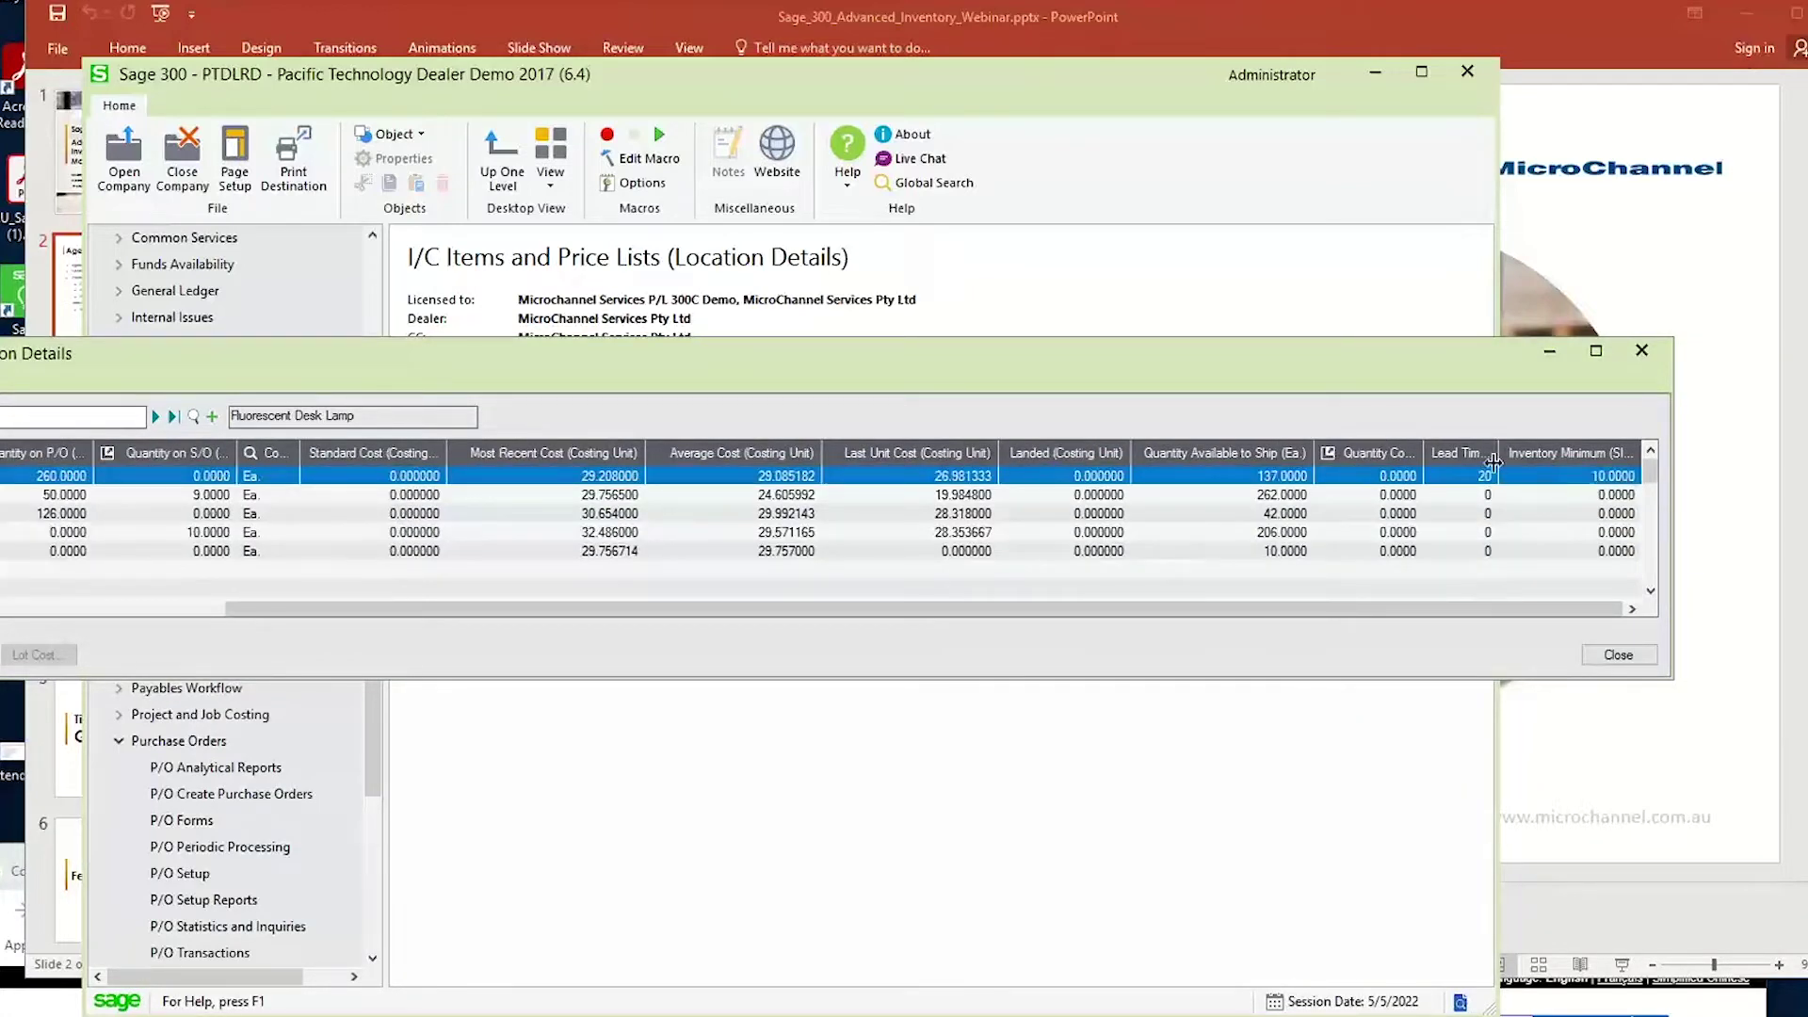
{"action": "left_click_drag", "start_coordinate": [1425, 453], "coordinate": [1388, 453]}
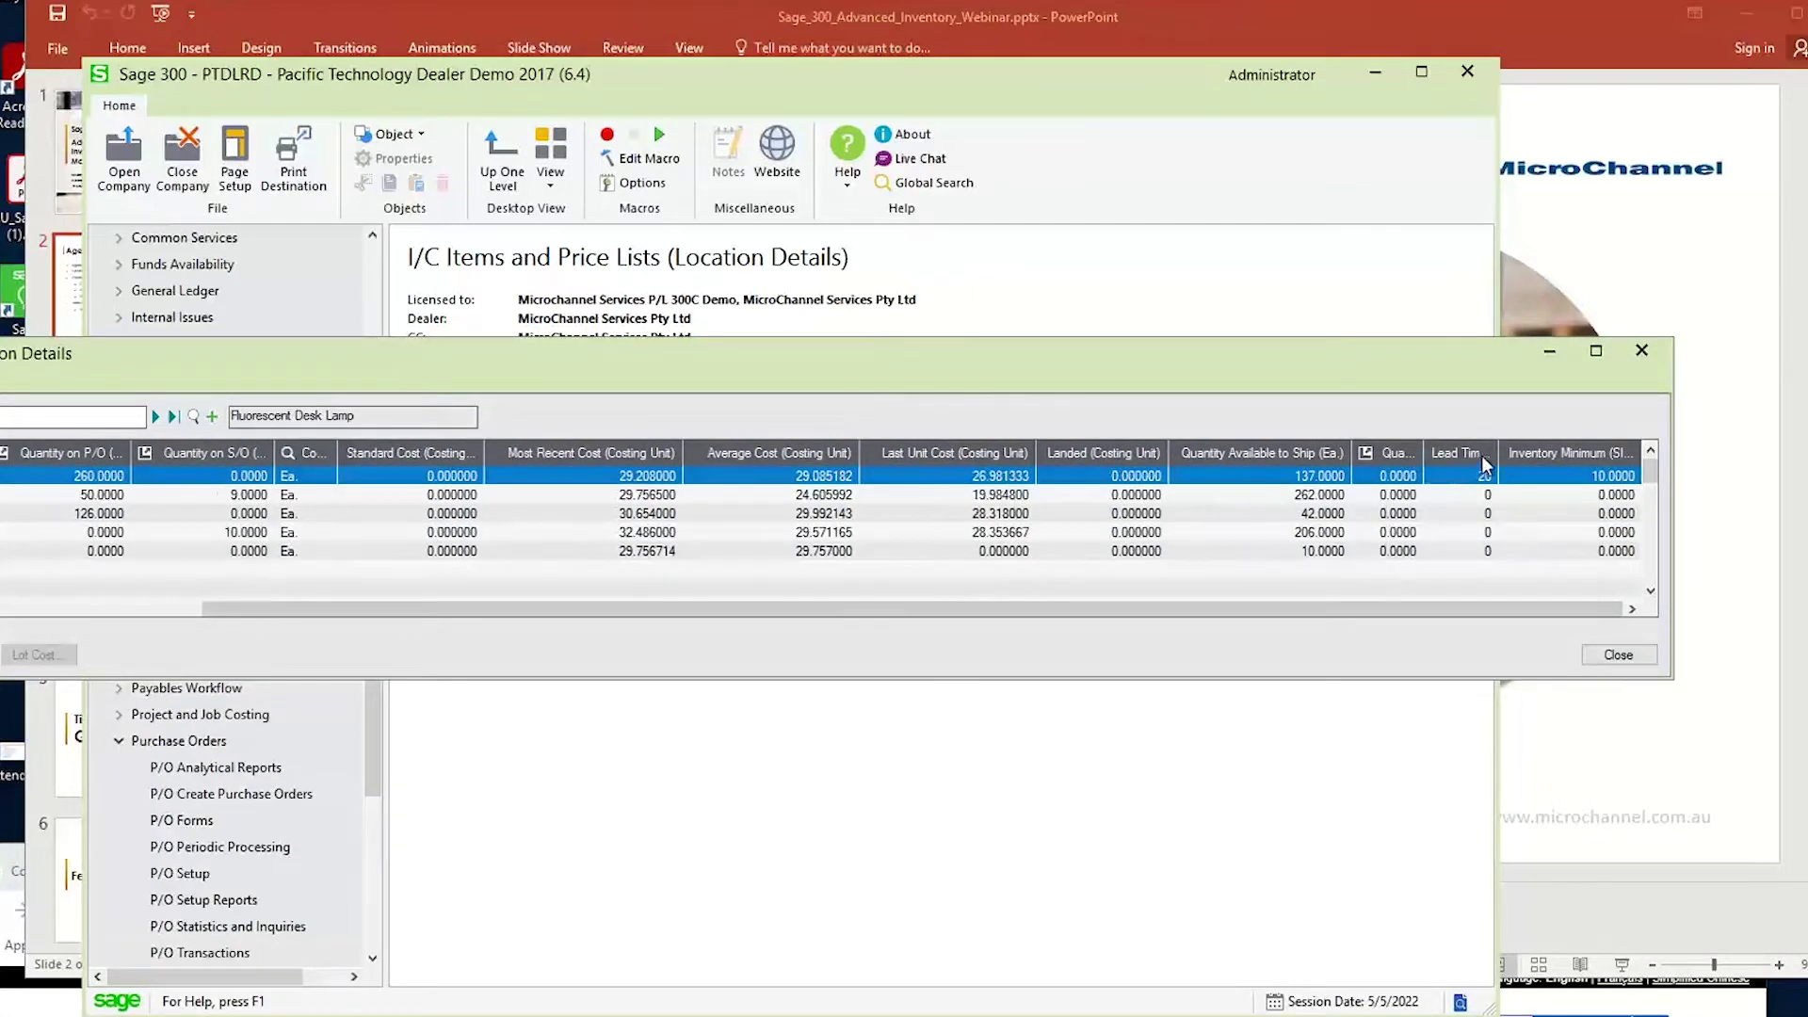
{"action": "left_click_drag", "start_coordinate": [1497, 453], "coordinate": [1554, 453]}
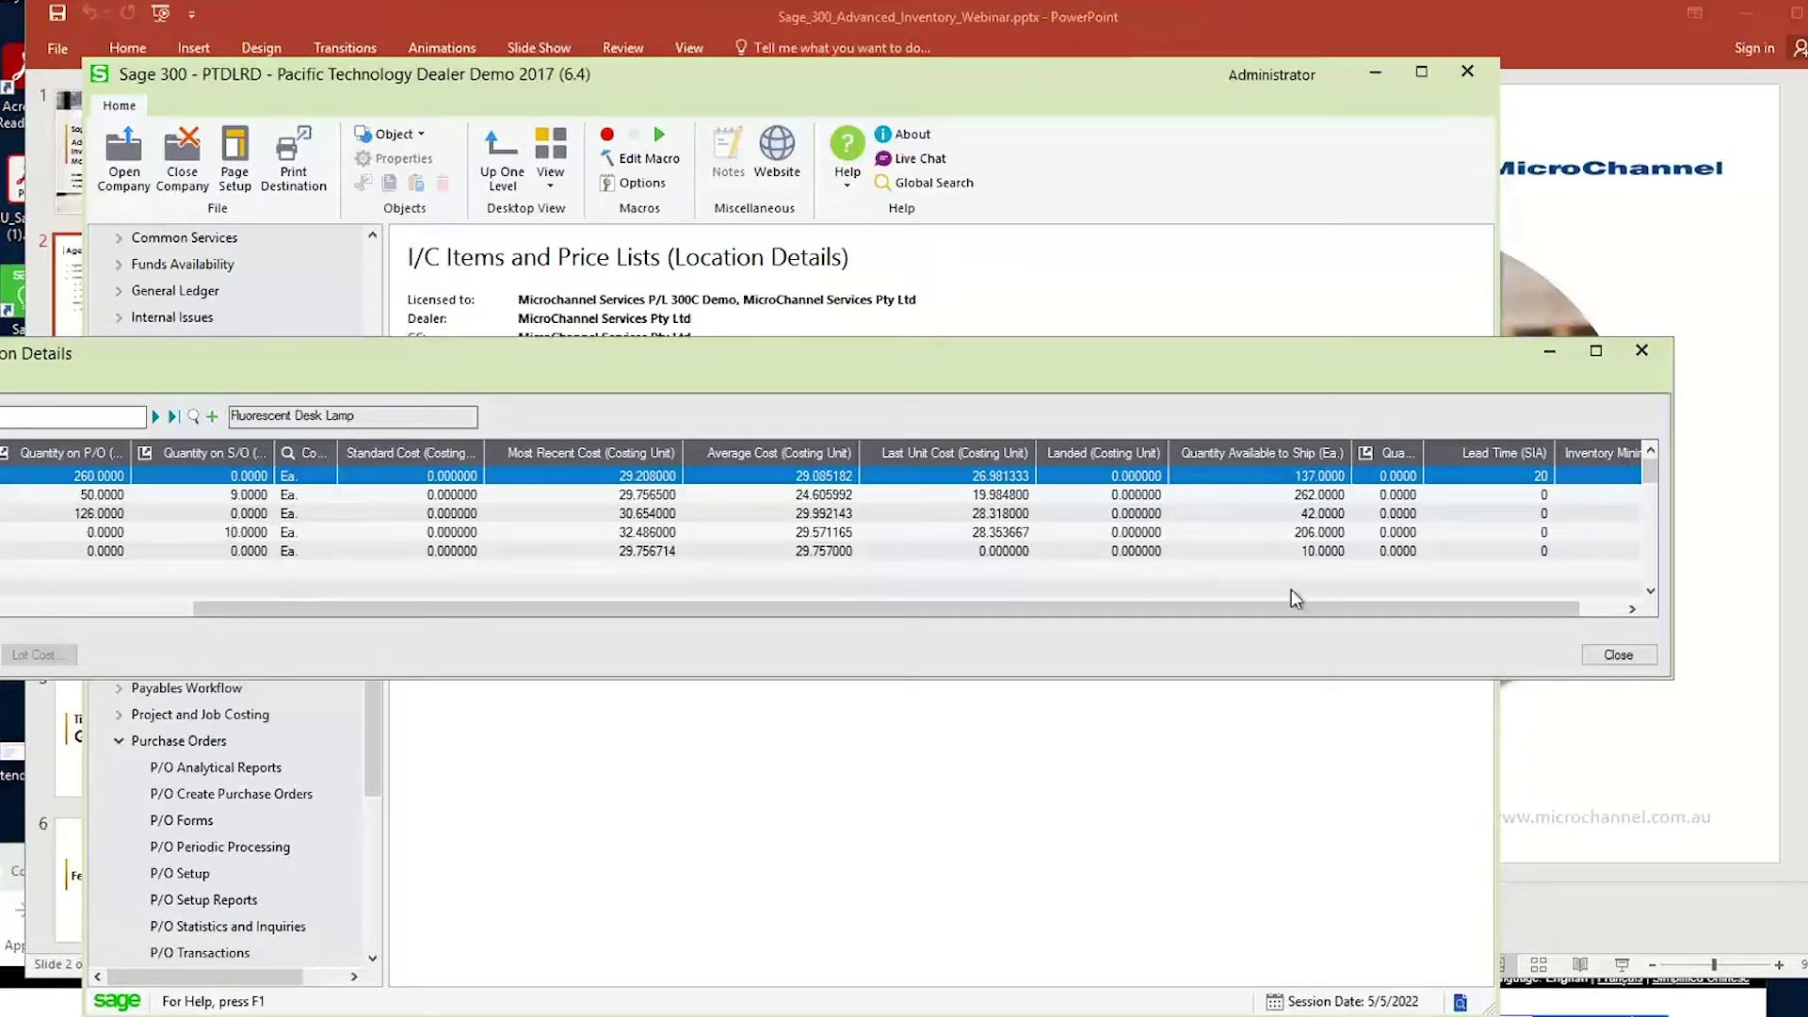
Switch to the PowerPoint webinar deck and present slide 3, Sage Inventory Advisor, as a slide show.
{"action": "left_click", "coordinate": [1705, 818]}
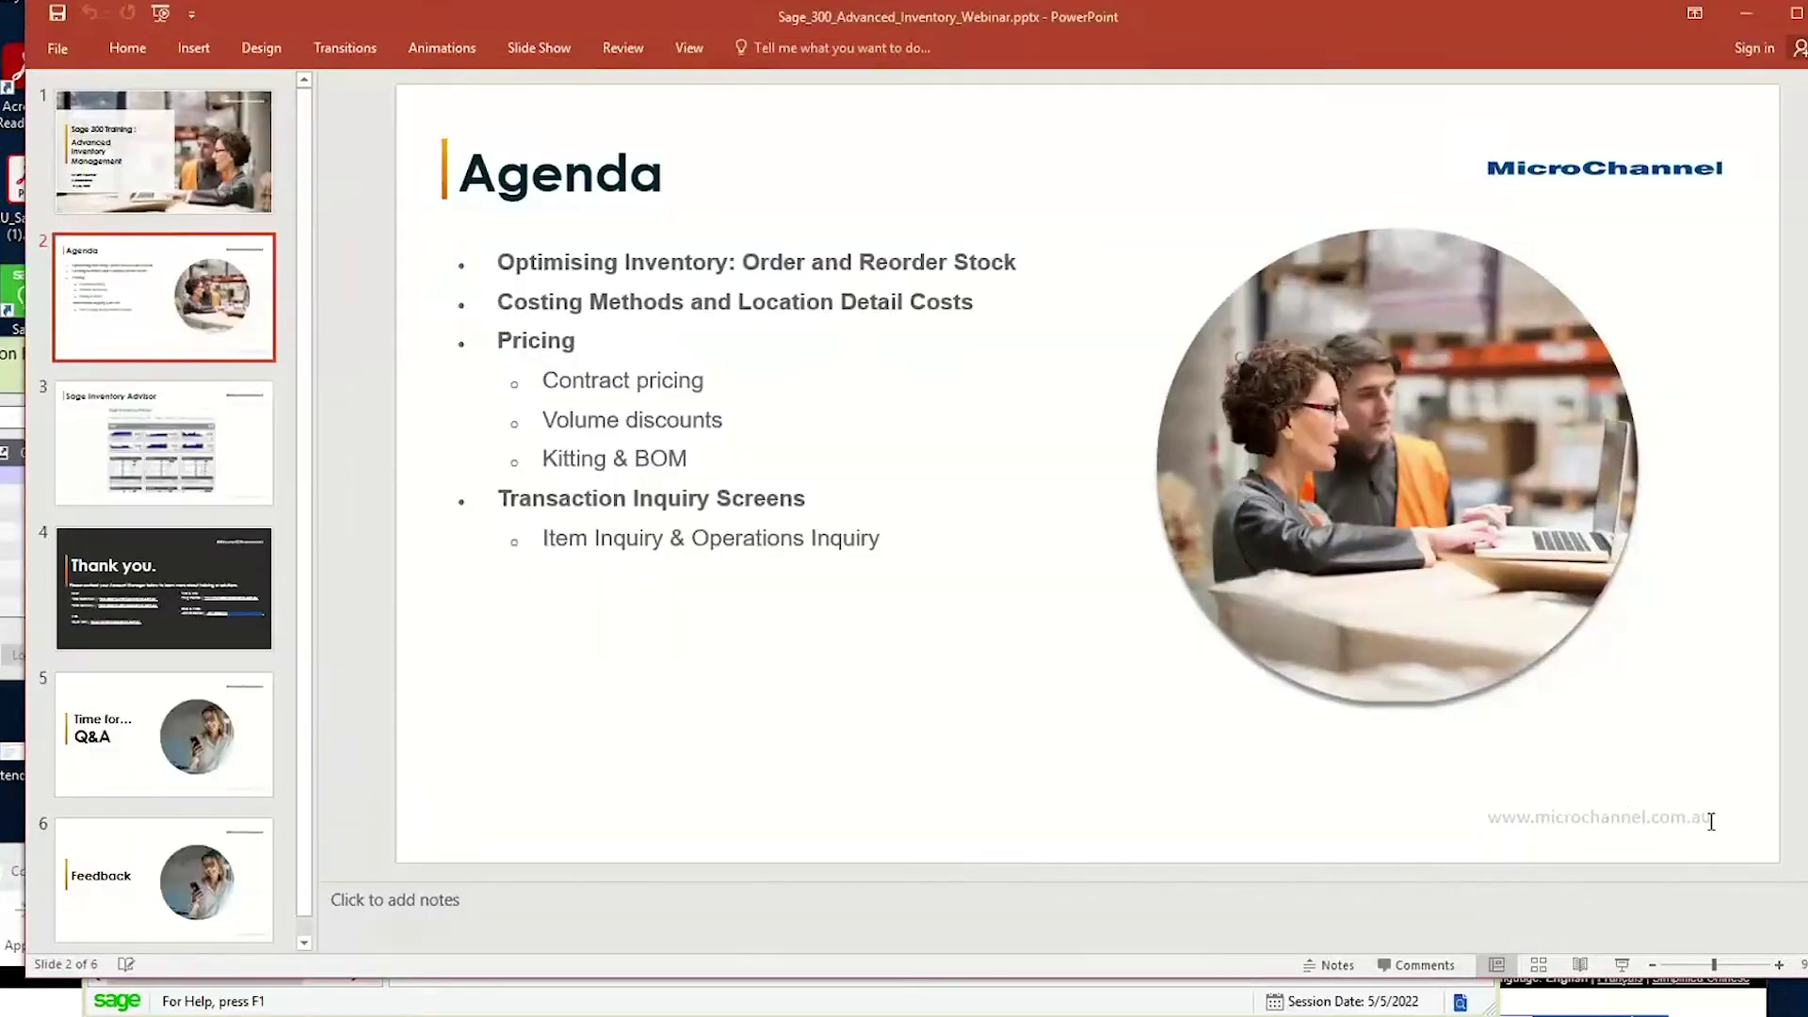
{"action": "left_click", "coordinate": [230, 481]}
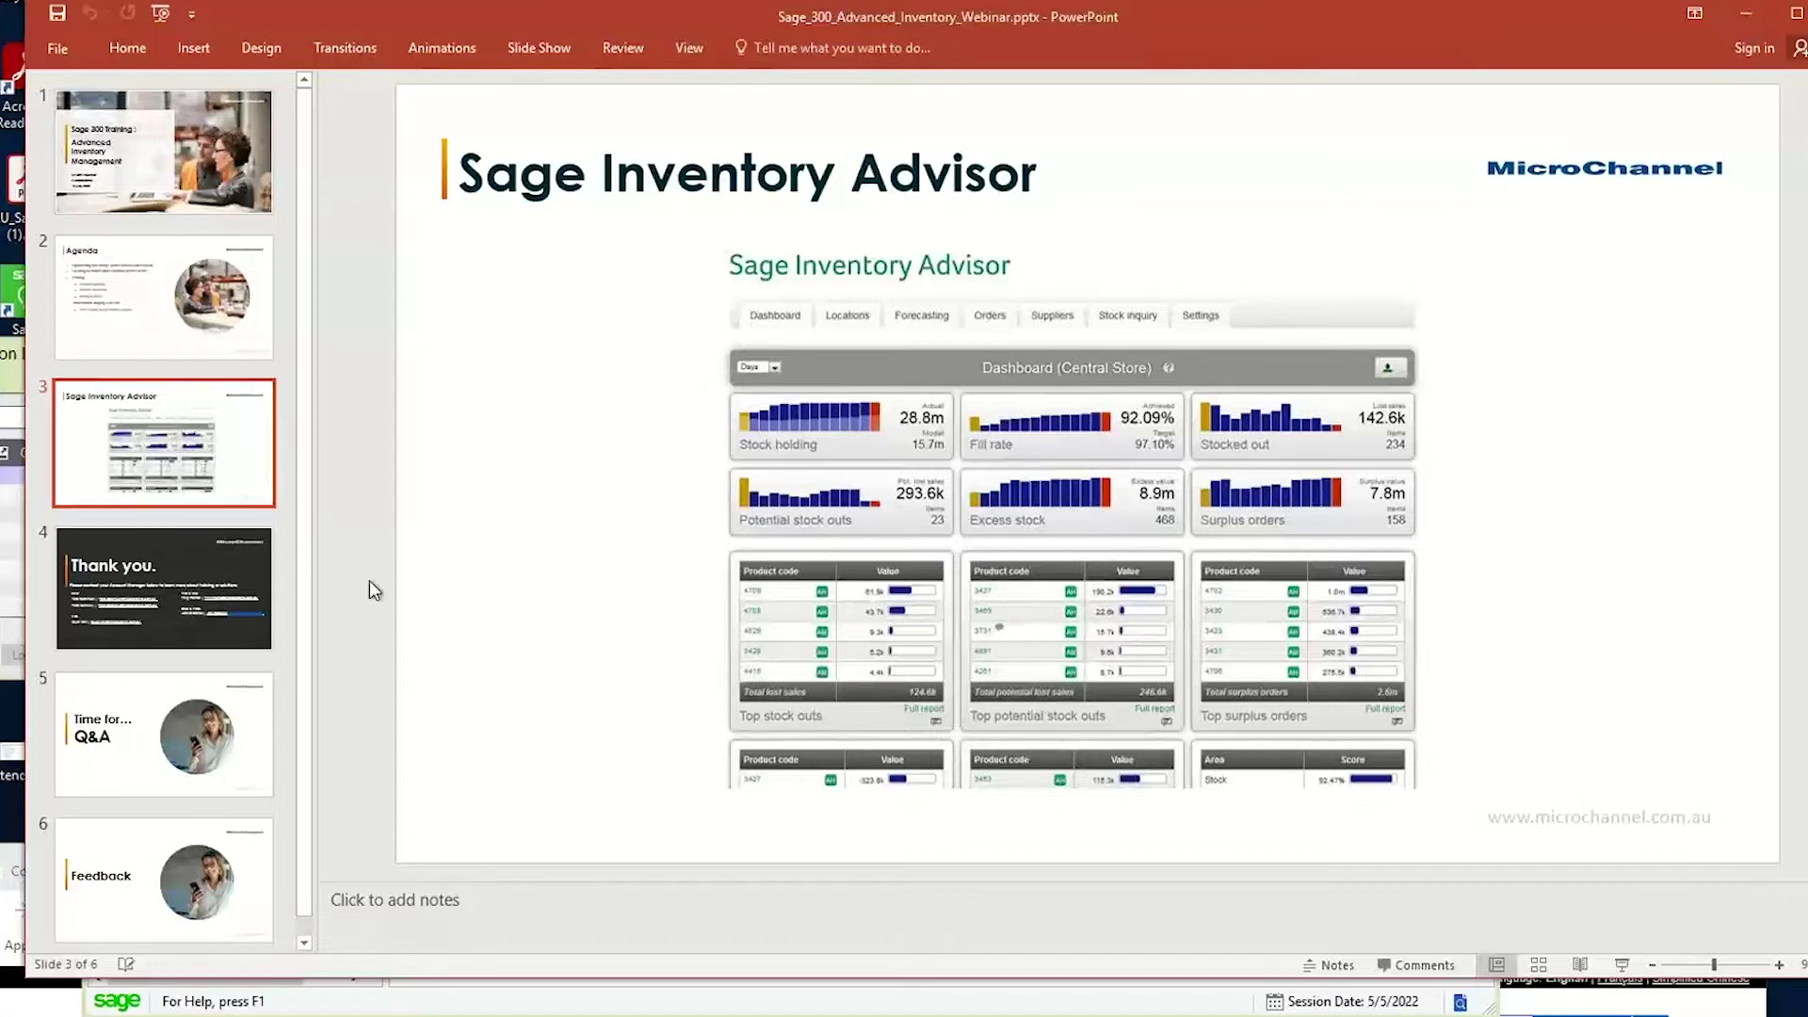
{"action": "left_click", "coordinate": [1622, 970]}
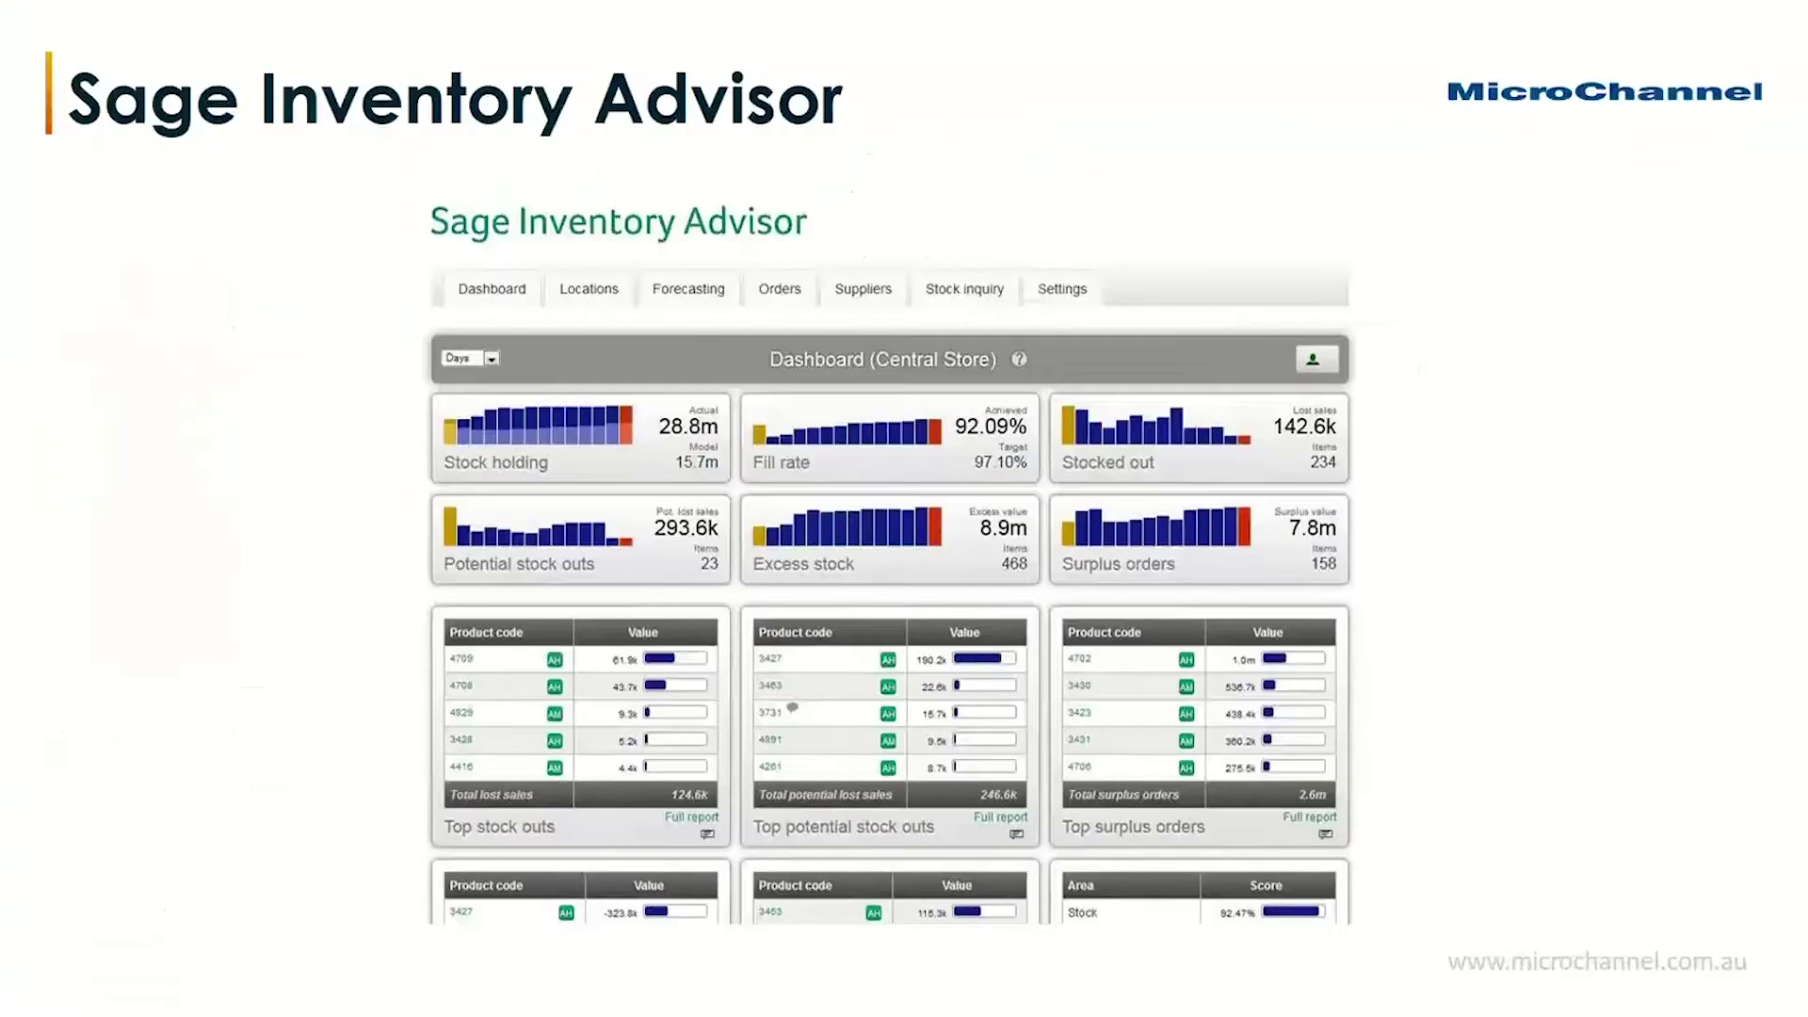
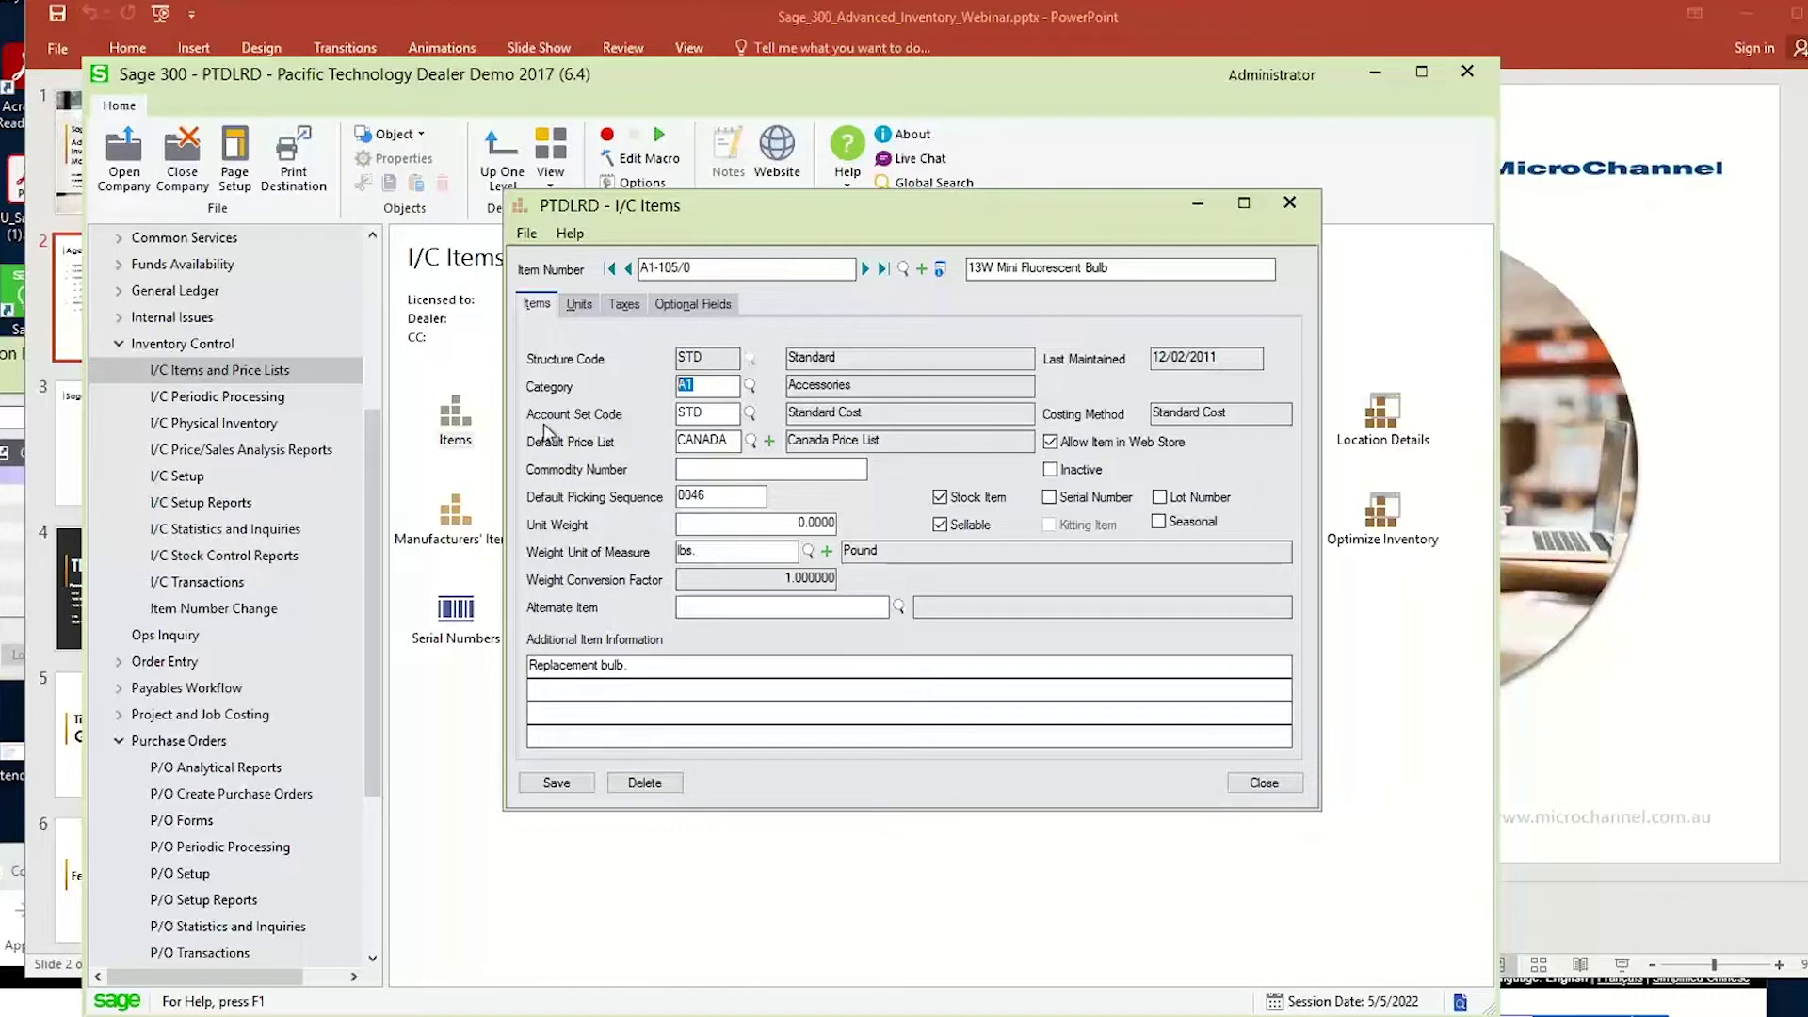
Bring up account set STD in I/C Account Sets and view its costing method choices, leaving Standard Cost selected.
{"action": "left_click_drag", "start_coordinate": [853, 229], "coordinate": [1177, 229]}
{"action": "left_click", "coordinate": [721, 833]}
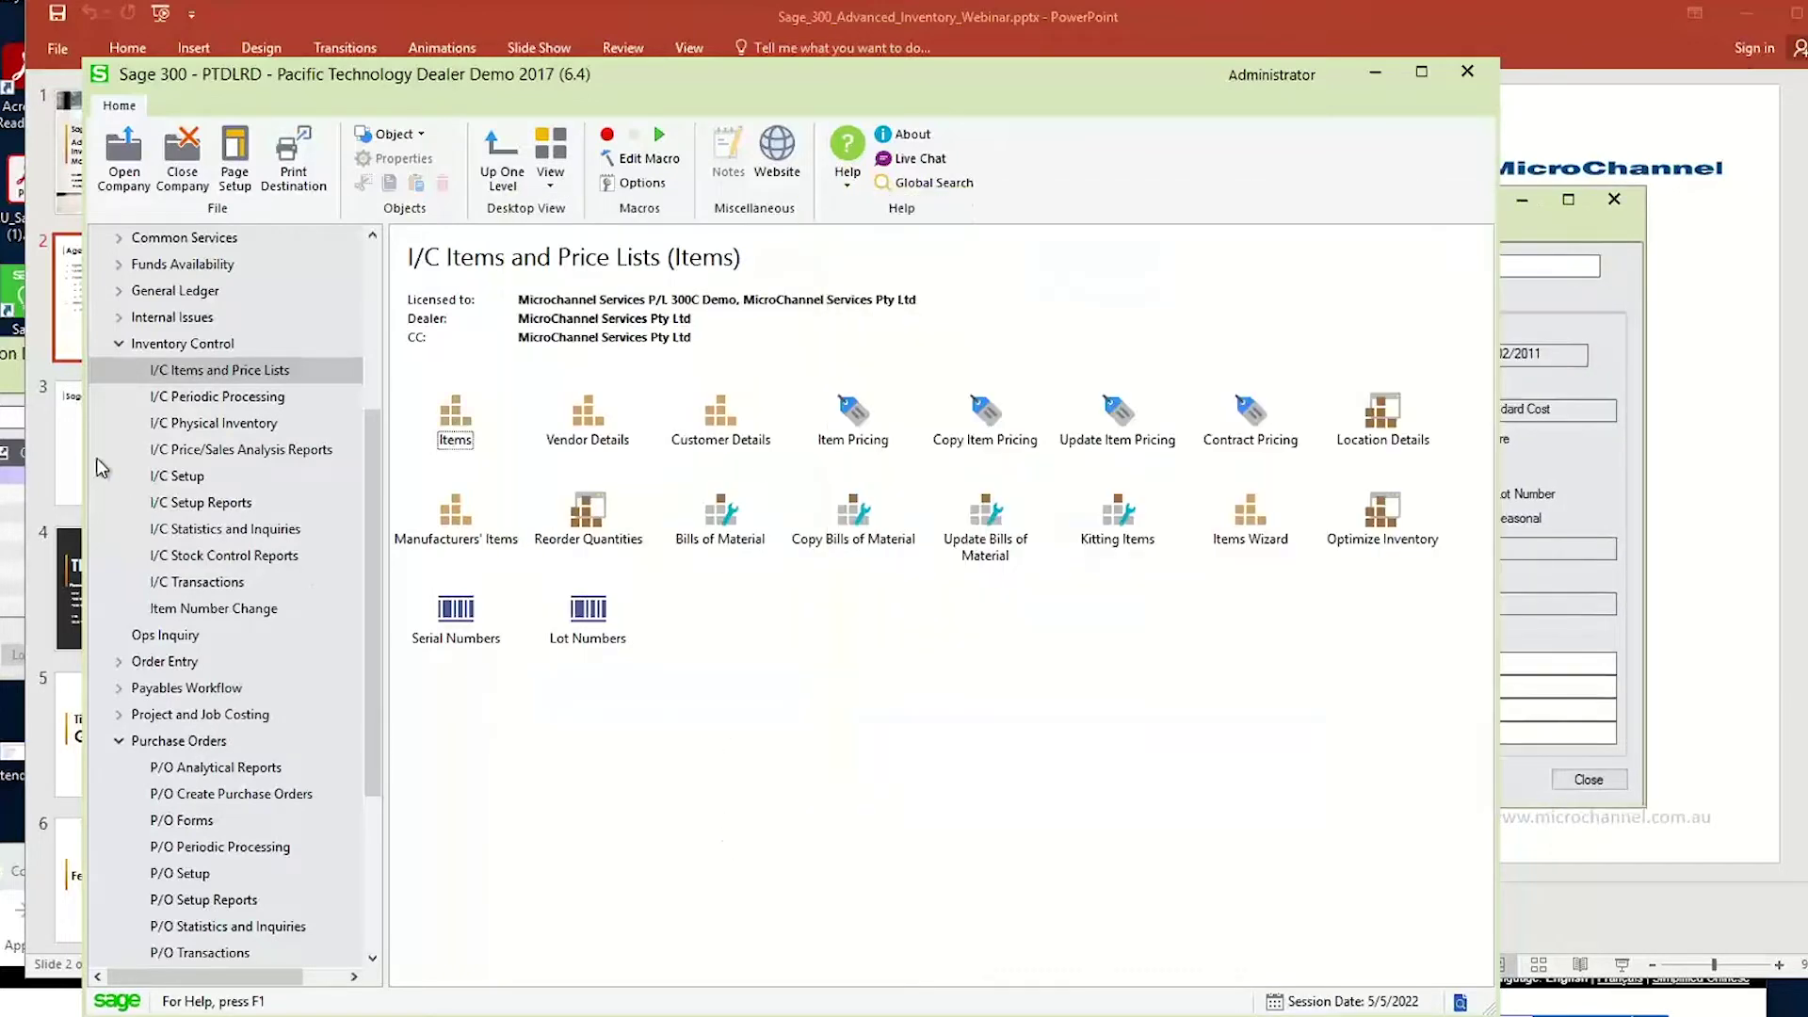
{"action": "left_click", "coordinate": [156, 475]}
{"action": "double_click", "coordinate": [1114, 436]}
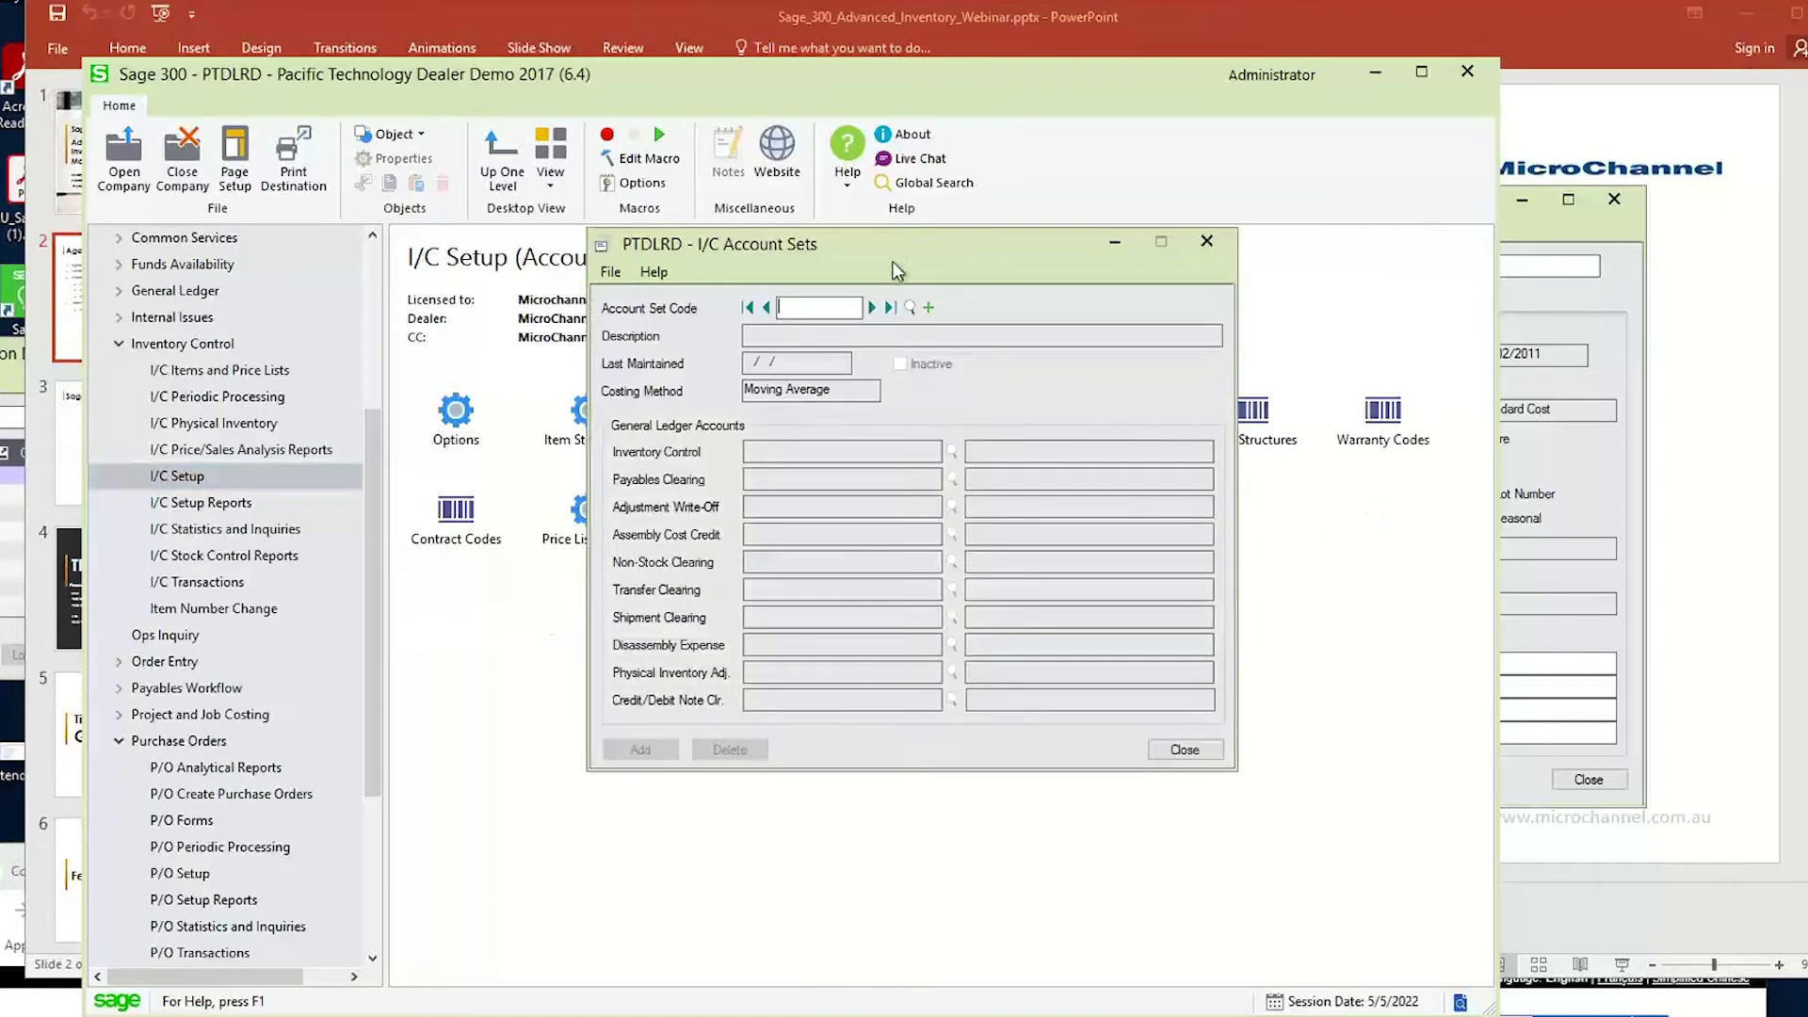
{"action": "left_click", "coordinate": [871, 308]}
{"action": "type", "text": "TD"}
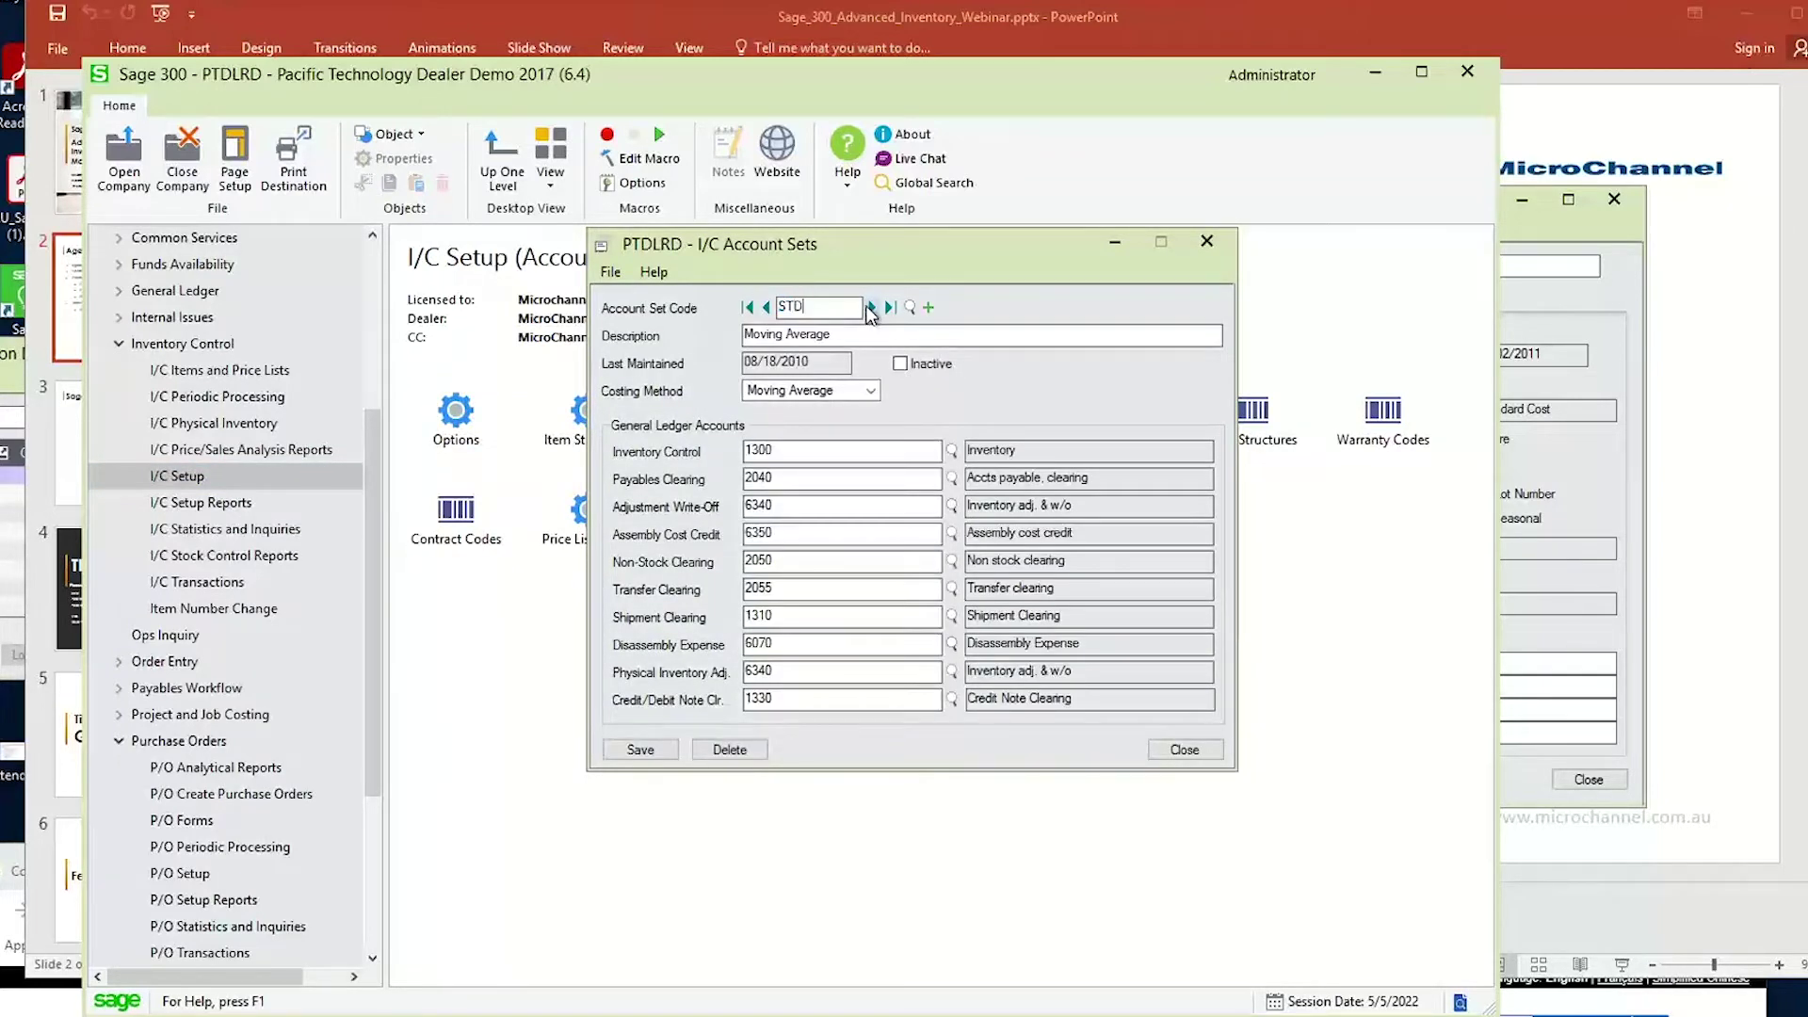
{"action": "key", "text": "Tab"}
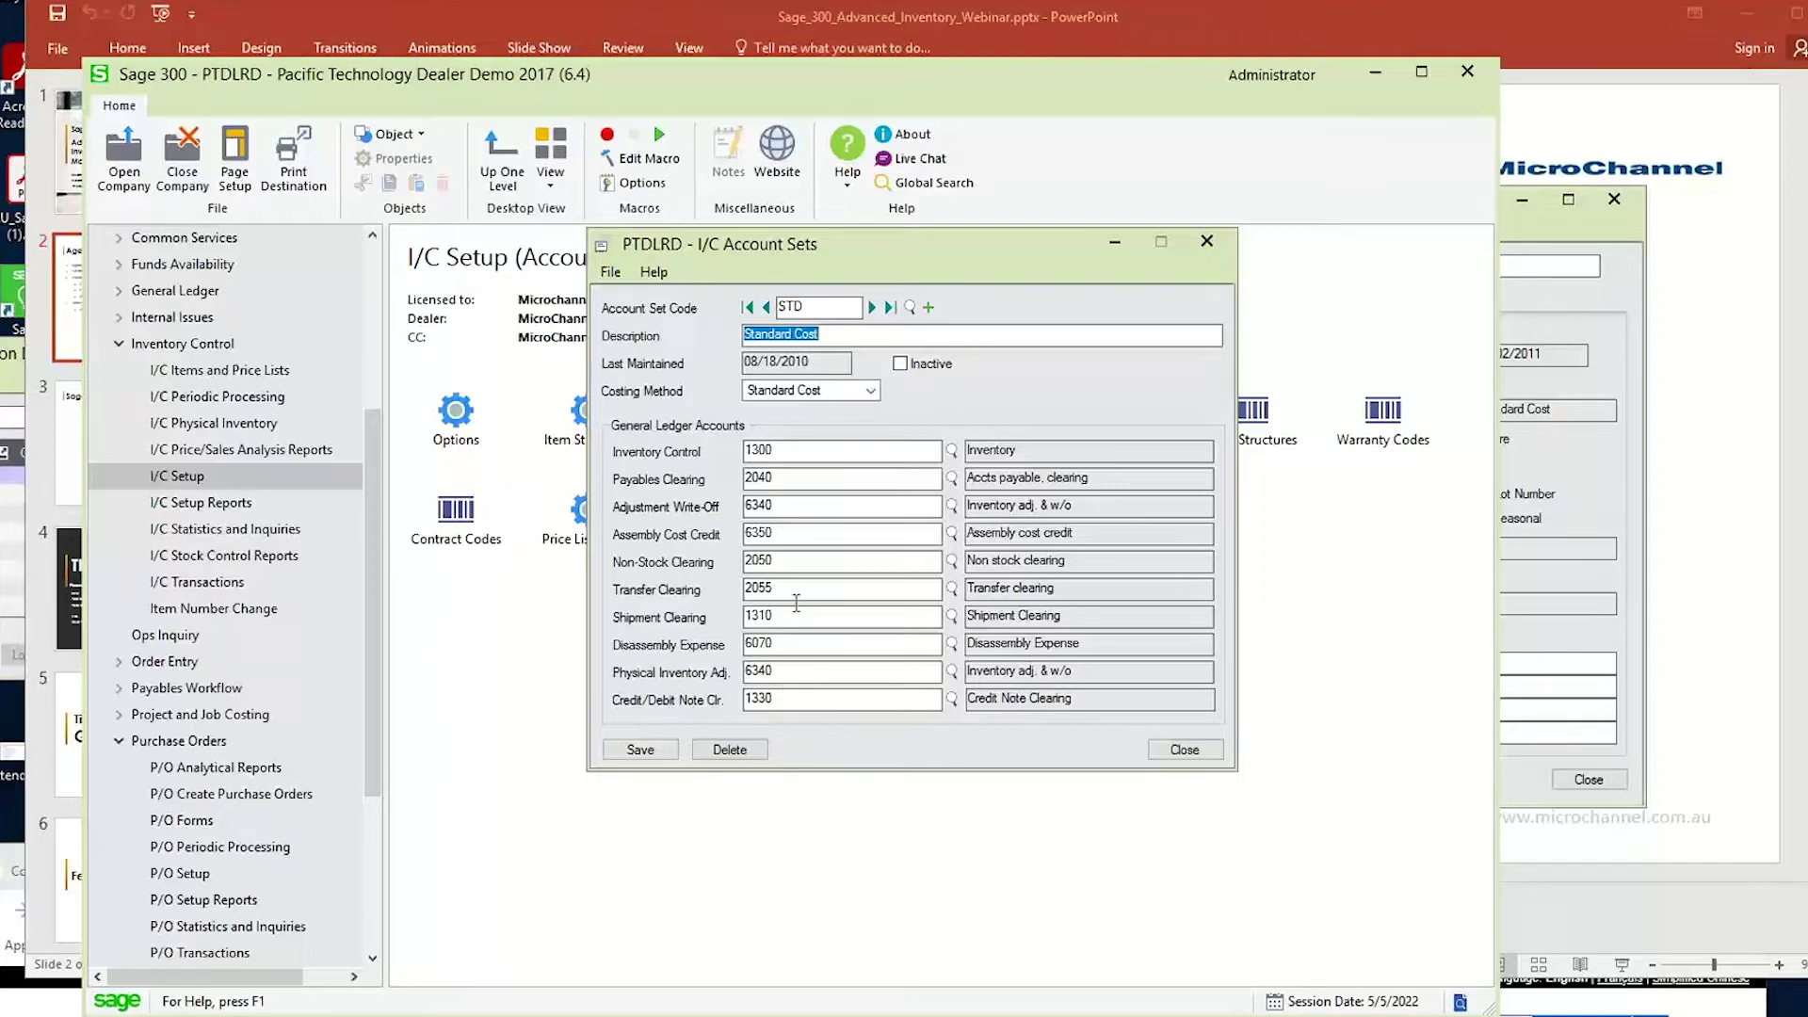
{"action": "left_click", "coordinate": [854, 391]}
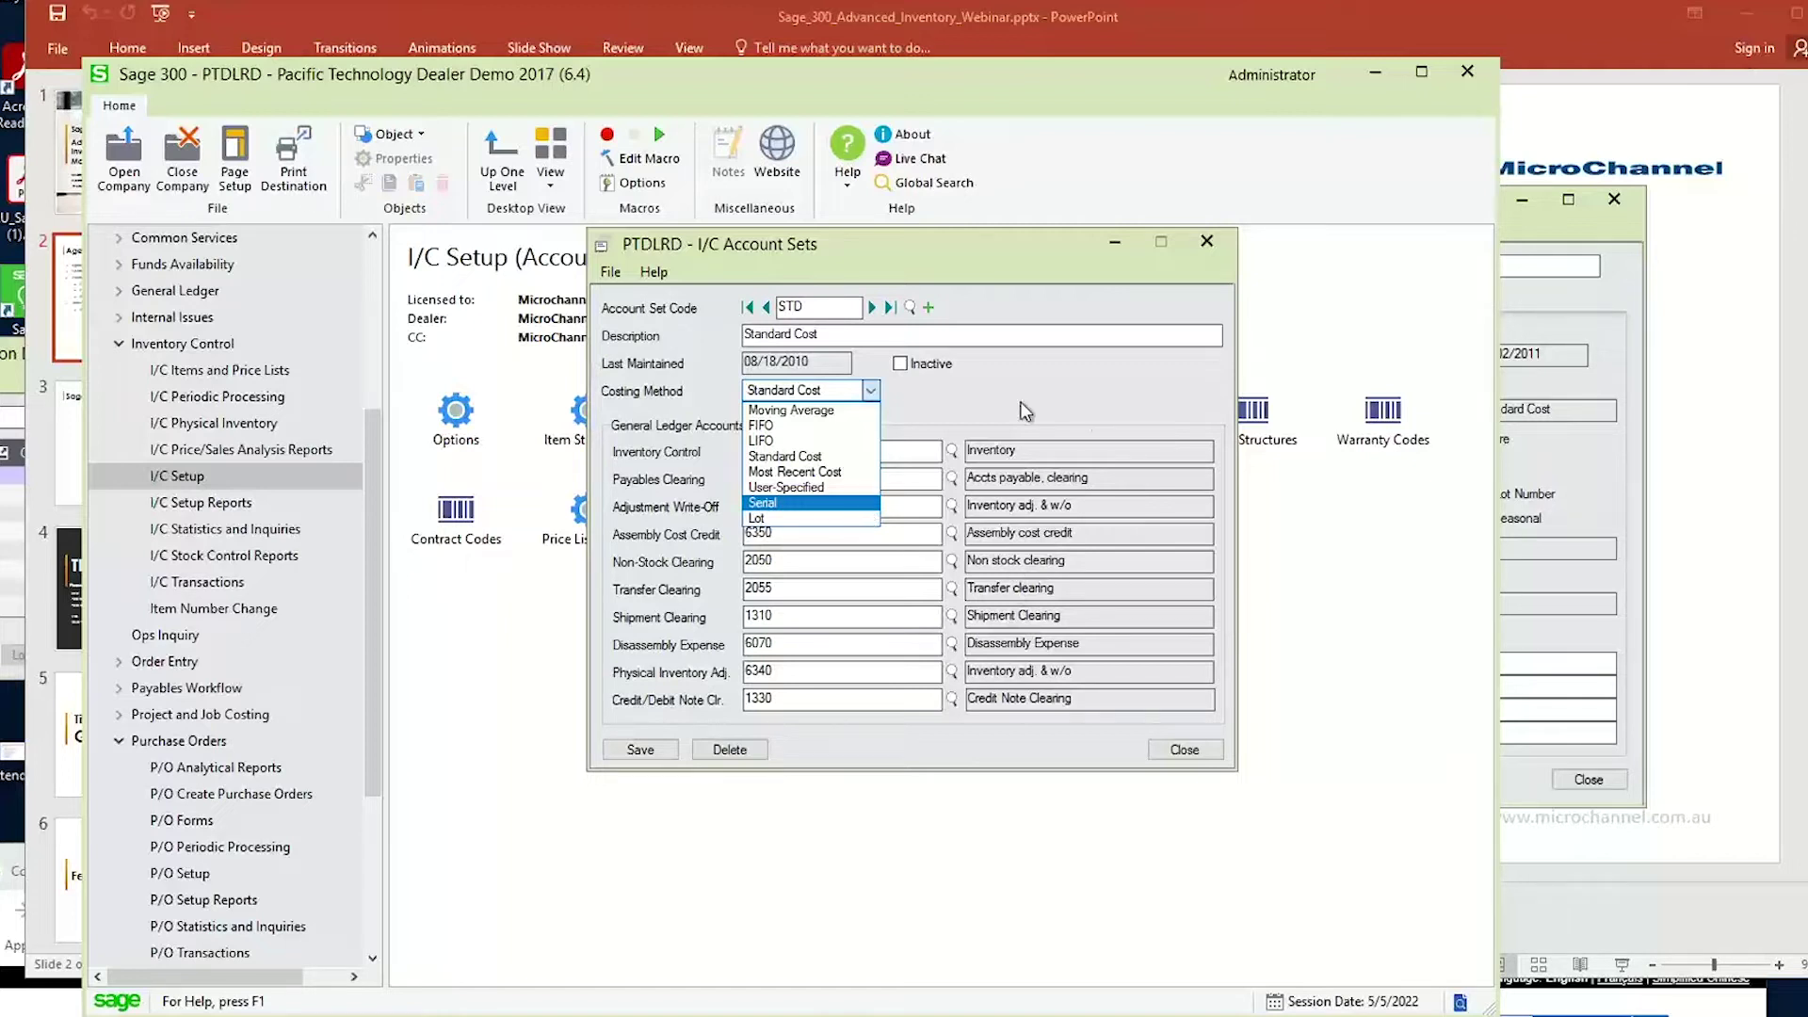
{"action": "left_click", "coordinate": [974, 296]}
Switch to the Sage 300 help in the browser and read its topics on Serial and Lot costing and on Standard costing.
{"action": "mouse_move", "coordinate": [456, 1016]}
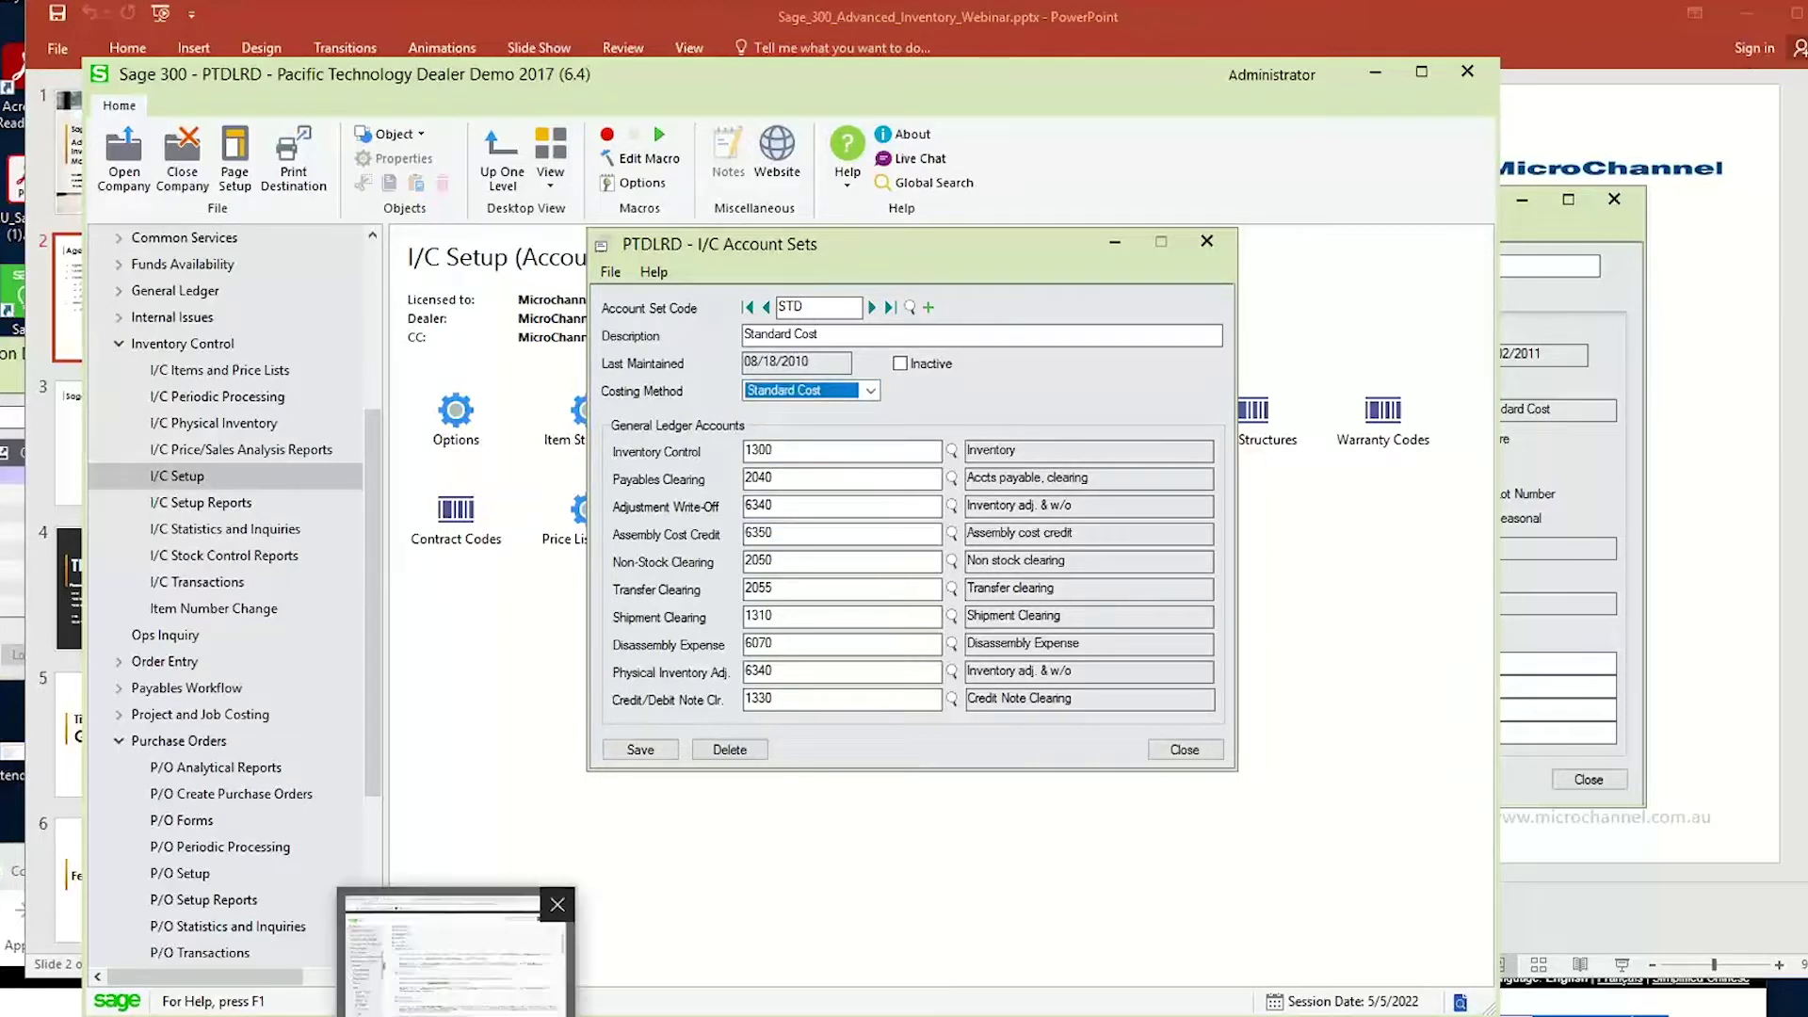
{"action": "left_click", "coordinate": [456, 951]}
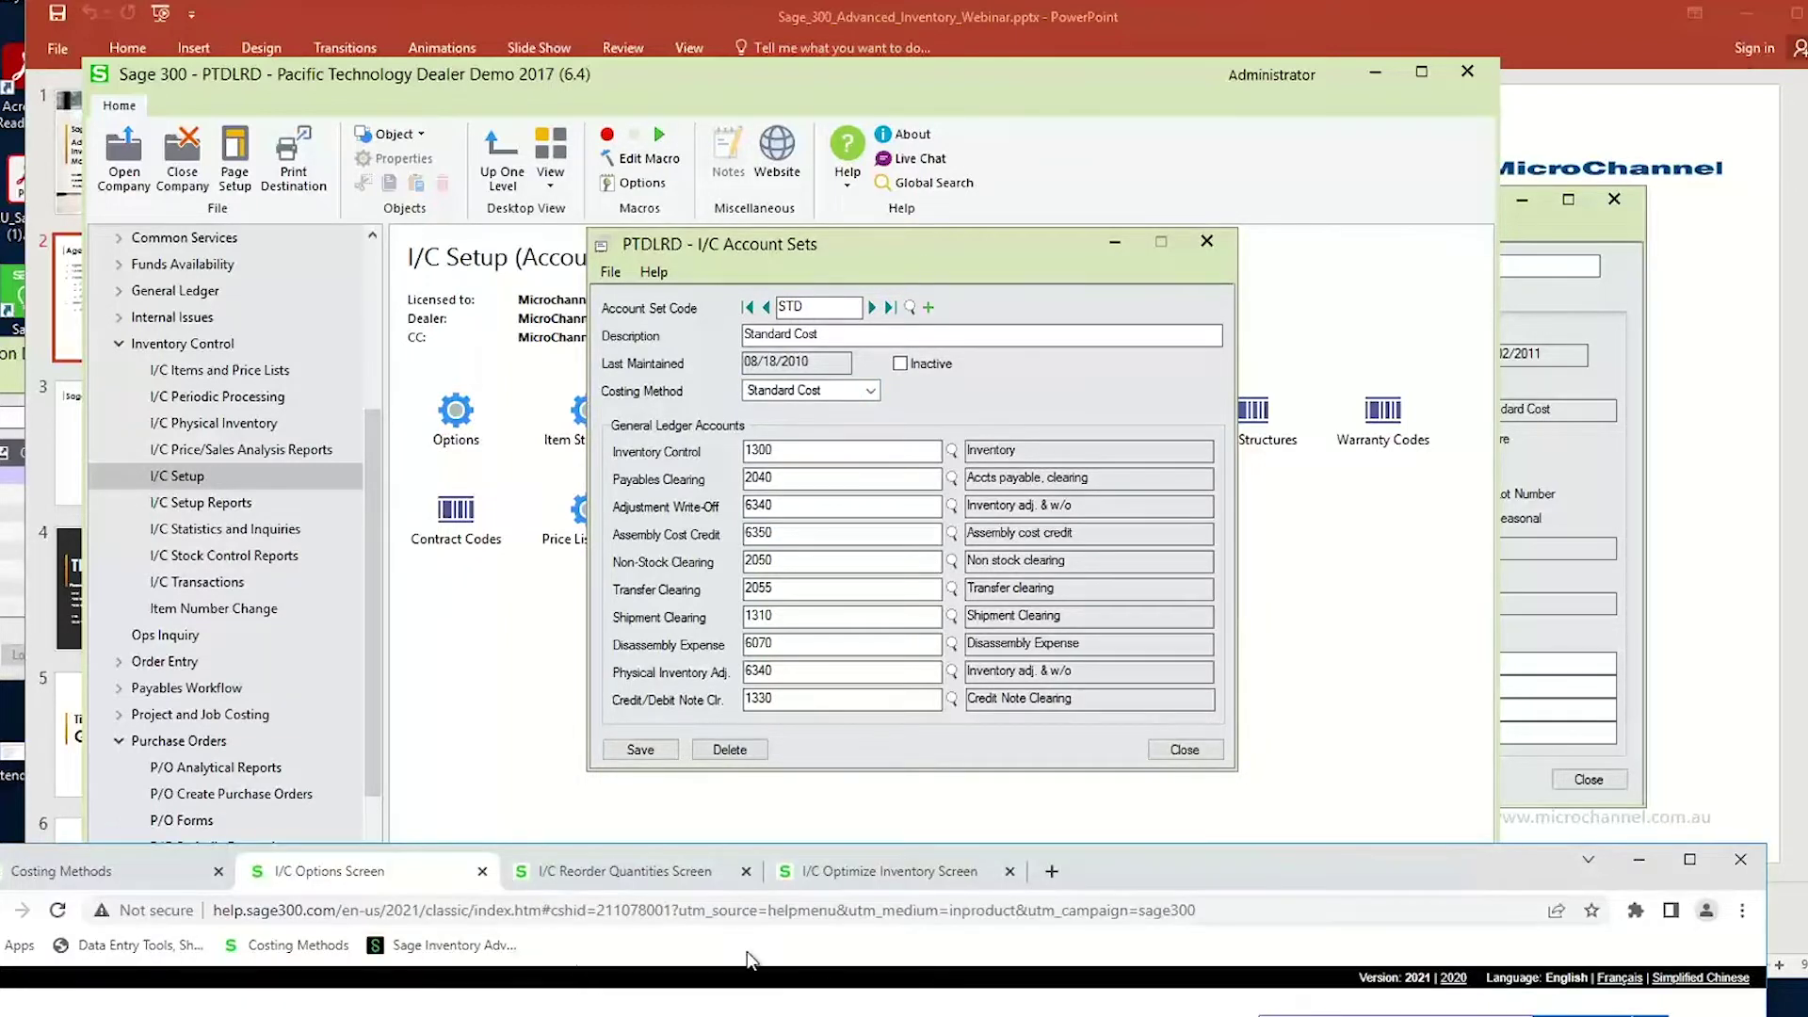
{"action": "left_click_drag", "start_coordinate": [1139, 883], "coordinate": [1229, 66]}
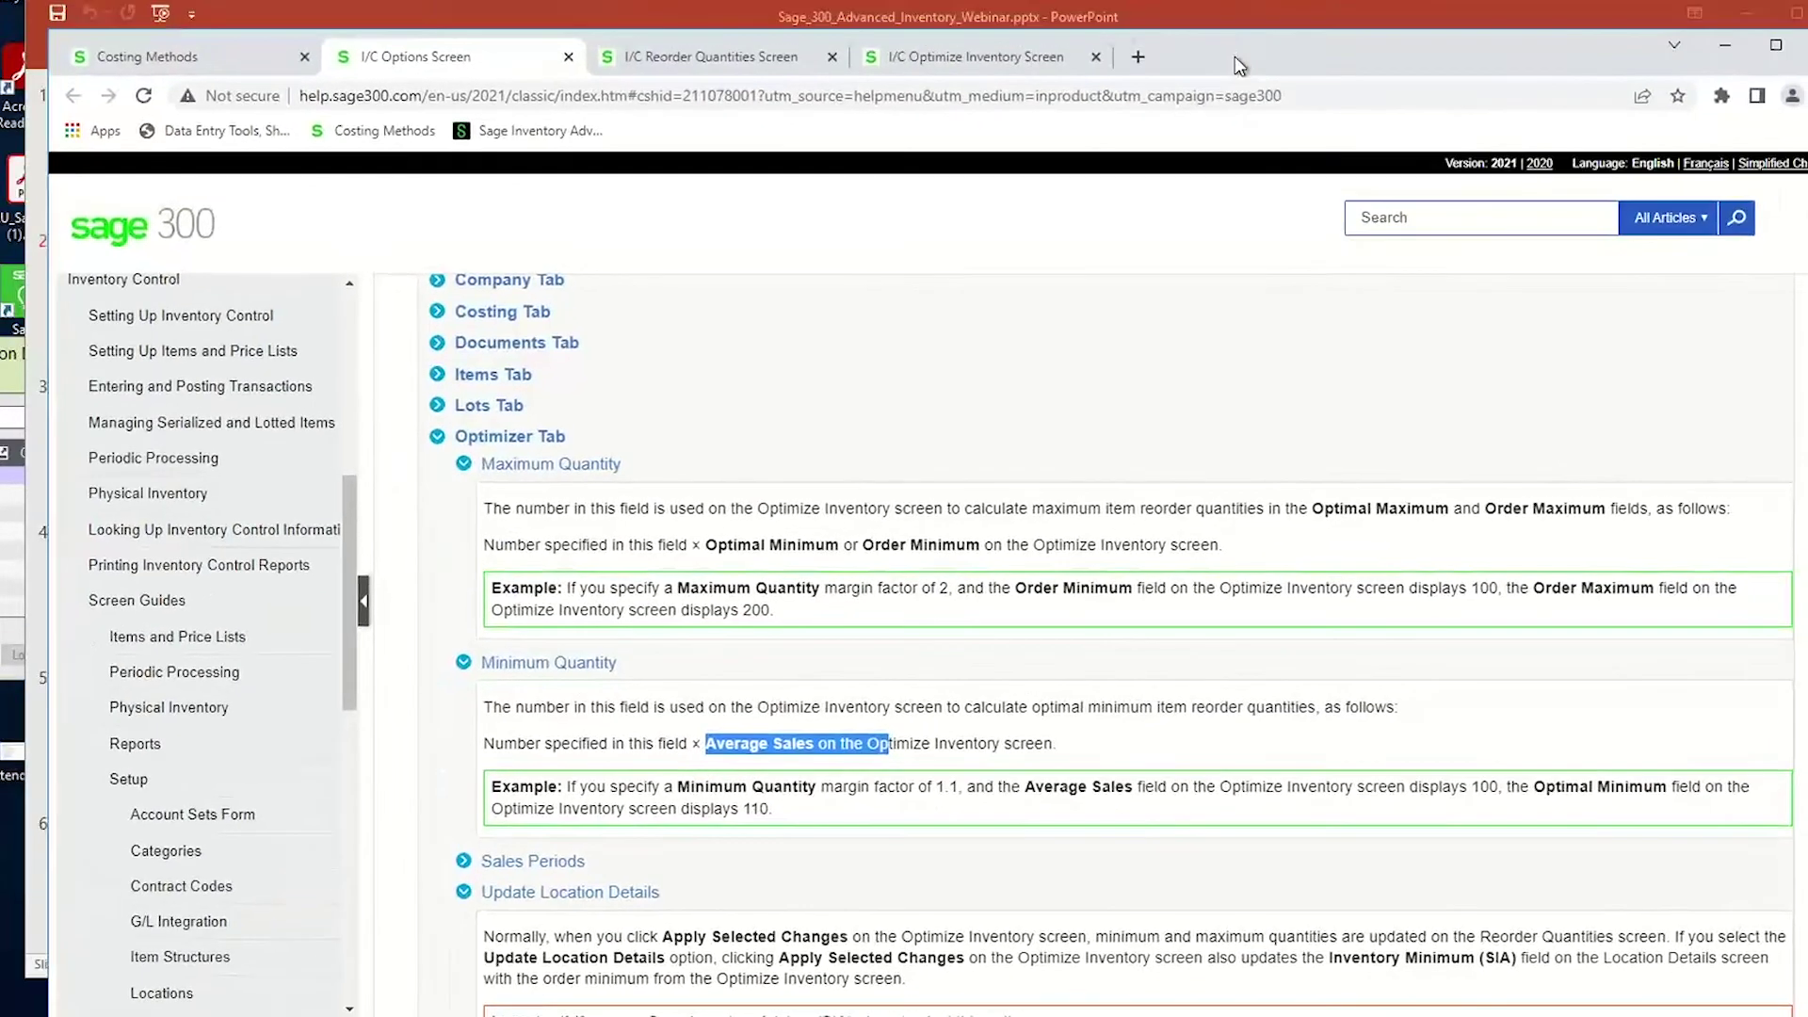
{"action": "left_click", "coordinate": [176, 66]}
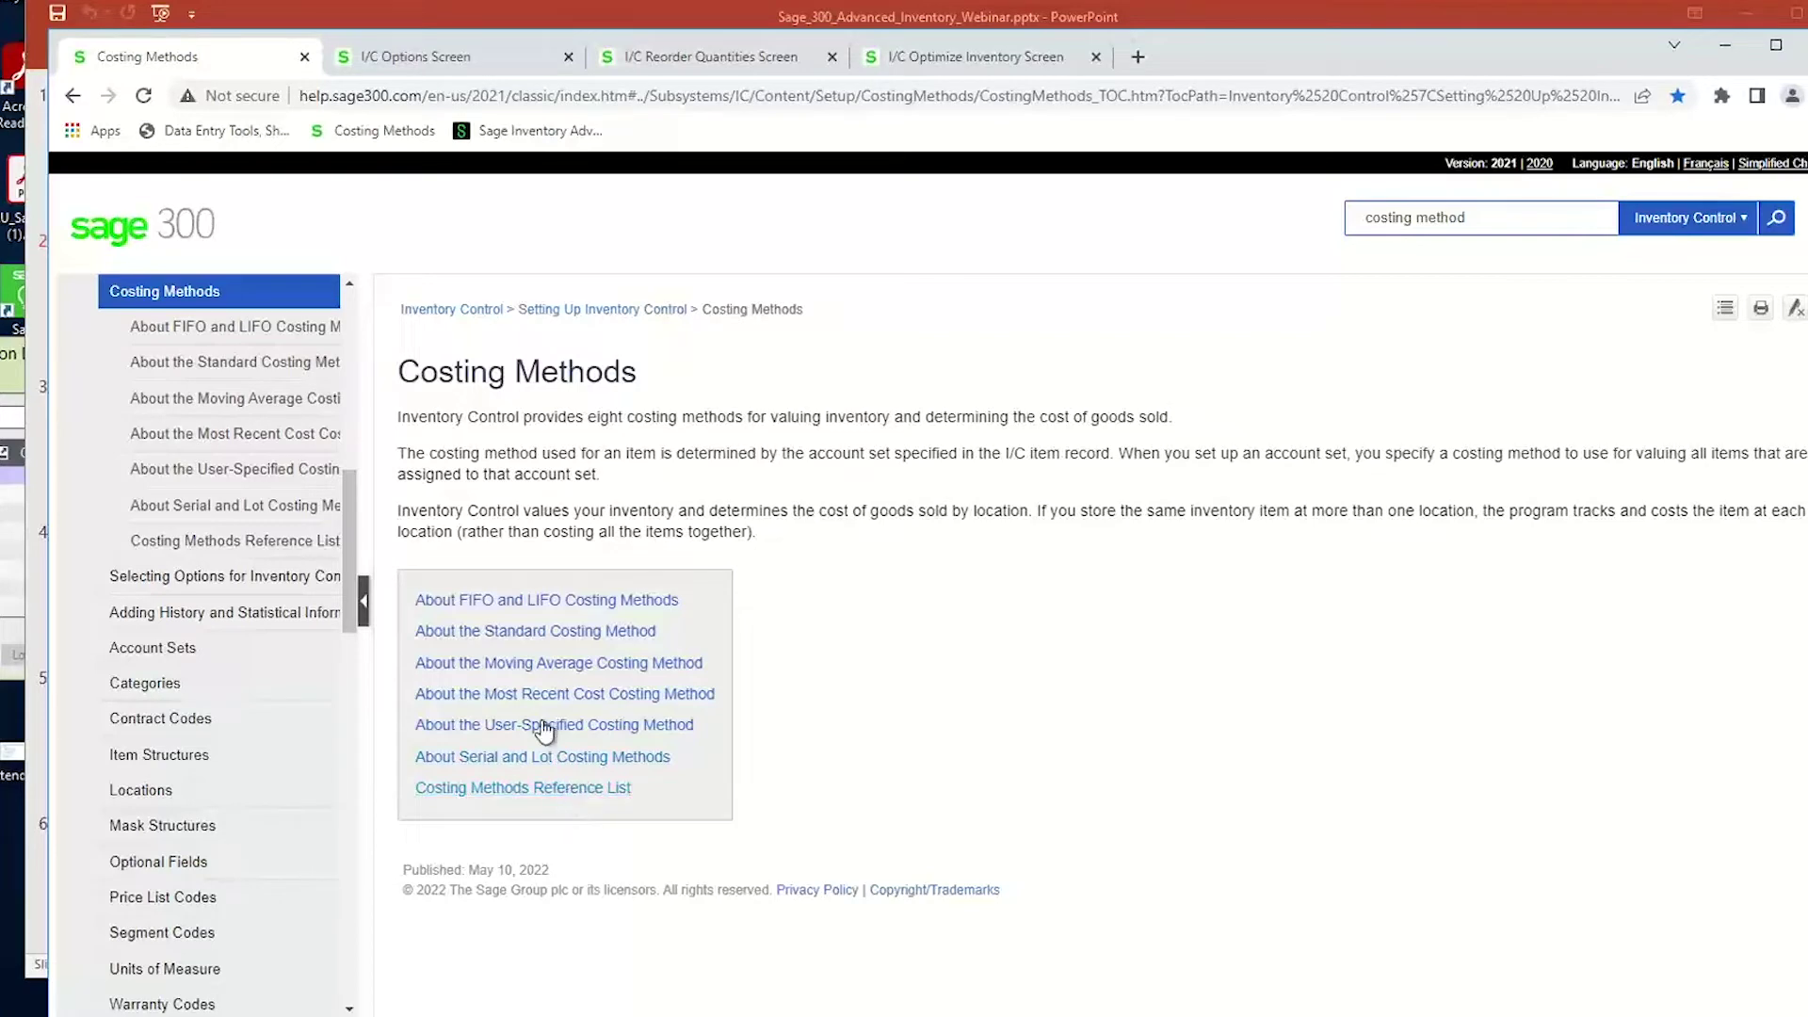
{"action": "left_click", "coordinate": [604, 756]}
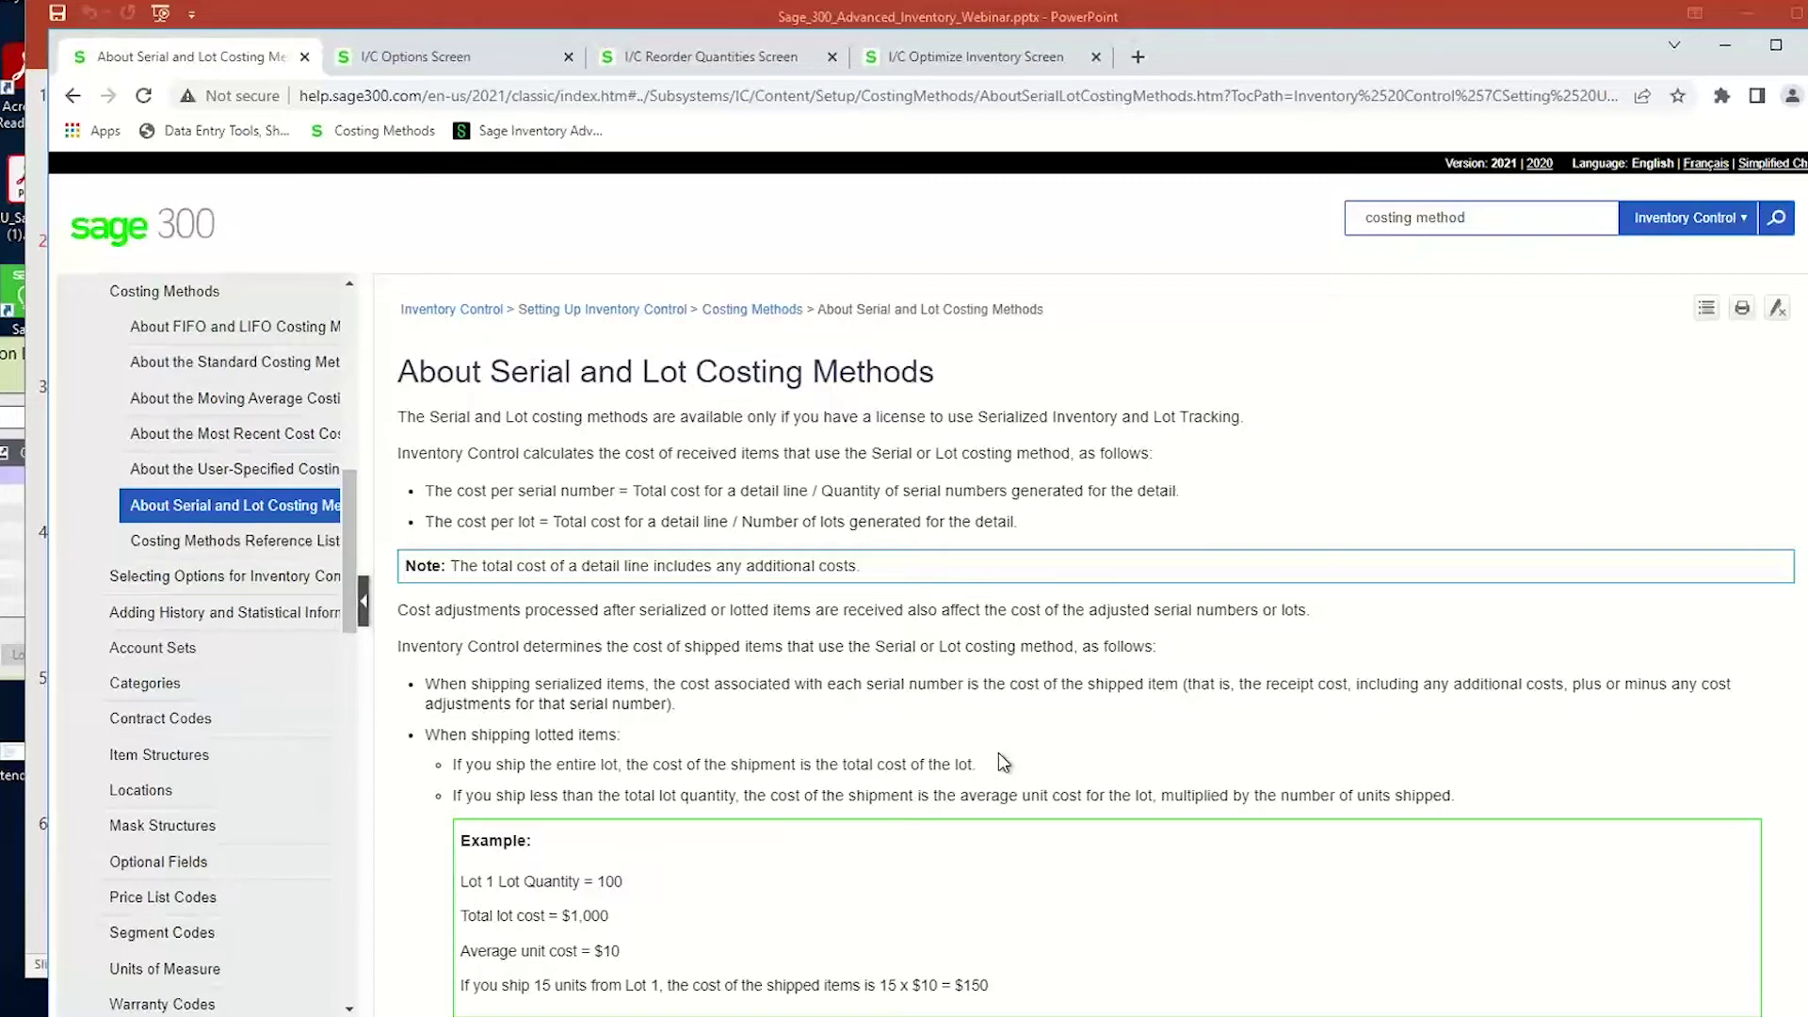
{"action": "left_click", "coordinate": [267, 364]}
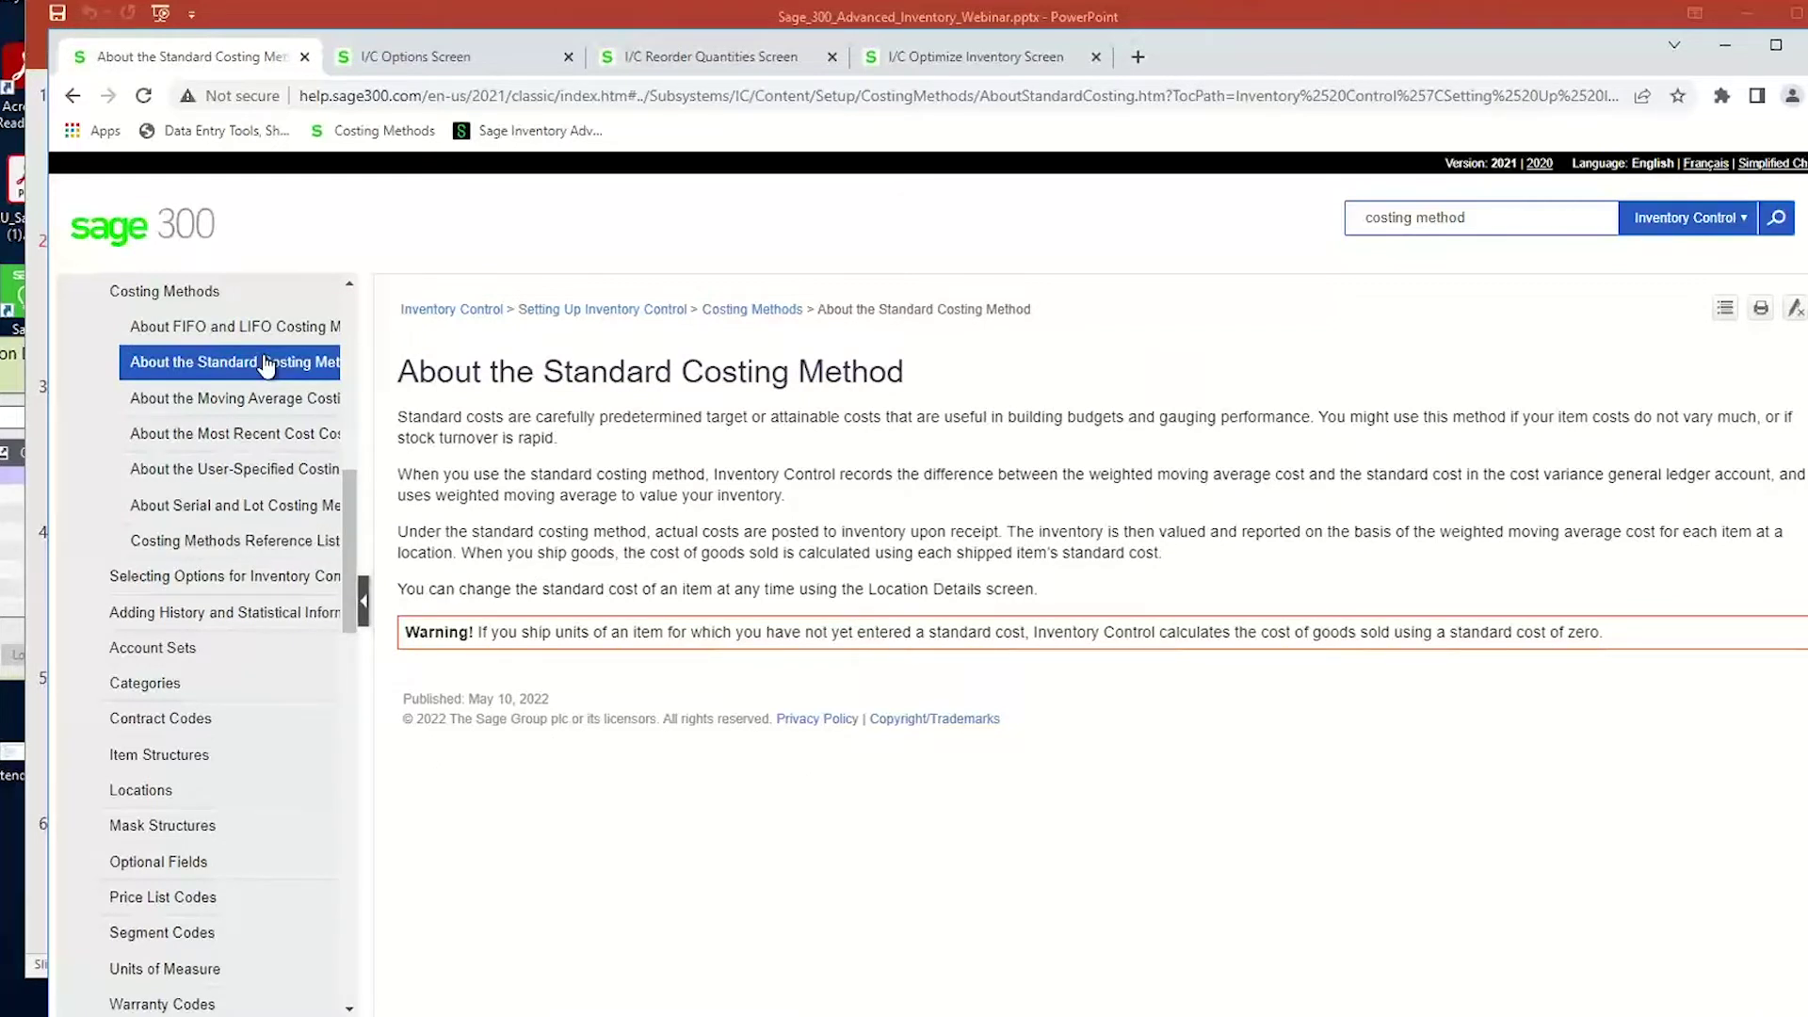
Return to Sage 300 and open Location Details for item A1-103/0, moving the window to show the Location through Last Unit Cost columns.
{"action": "left_click_drag", "start_coordinate": [1252, 49], "coordinate": [1294, 749]}
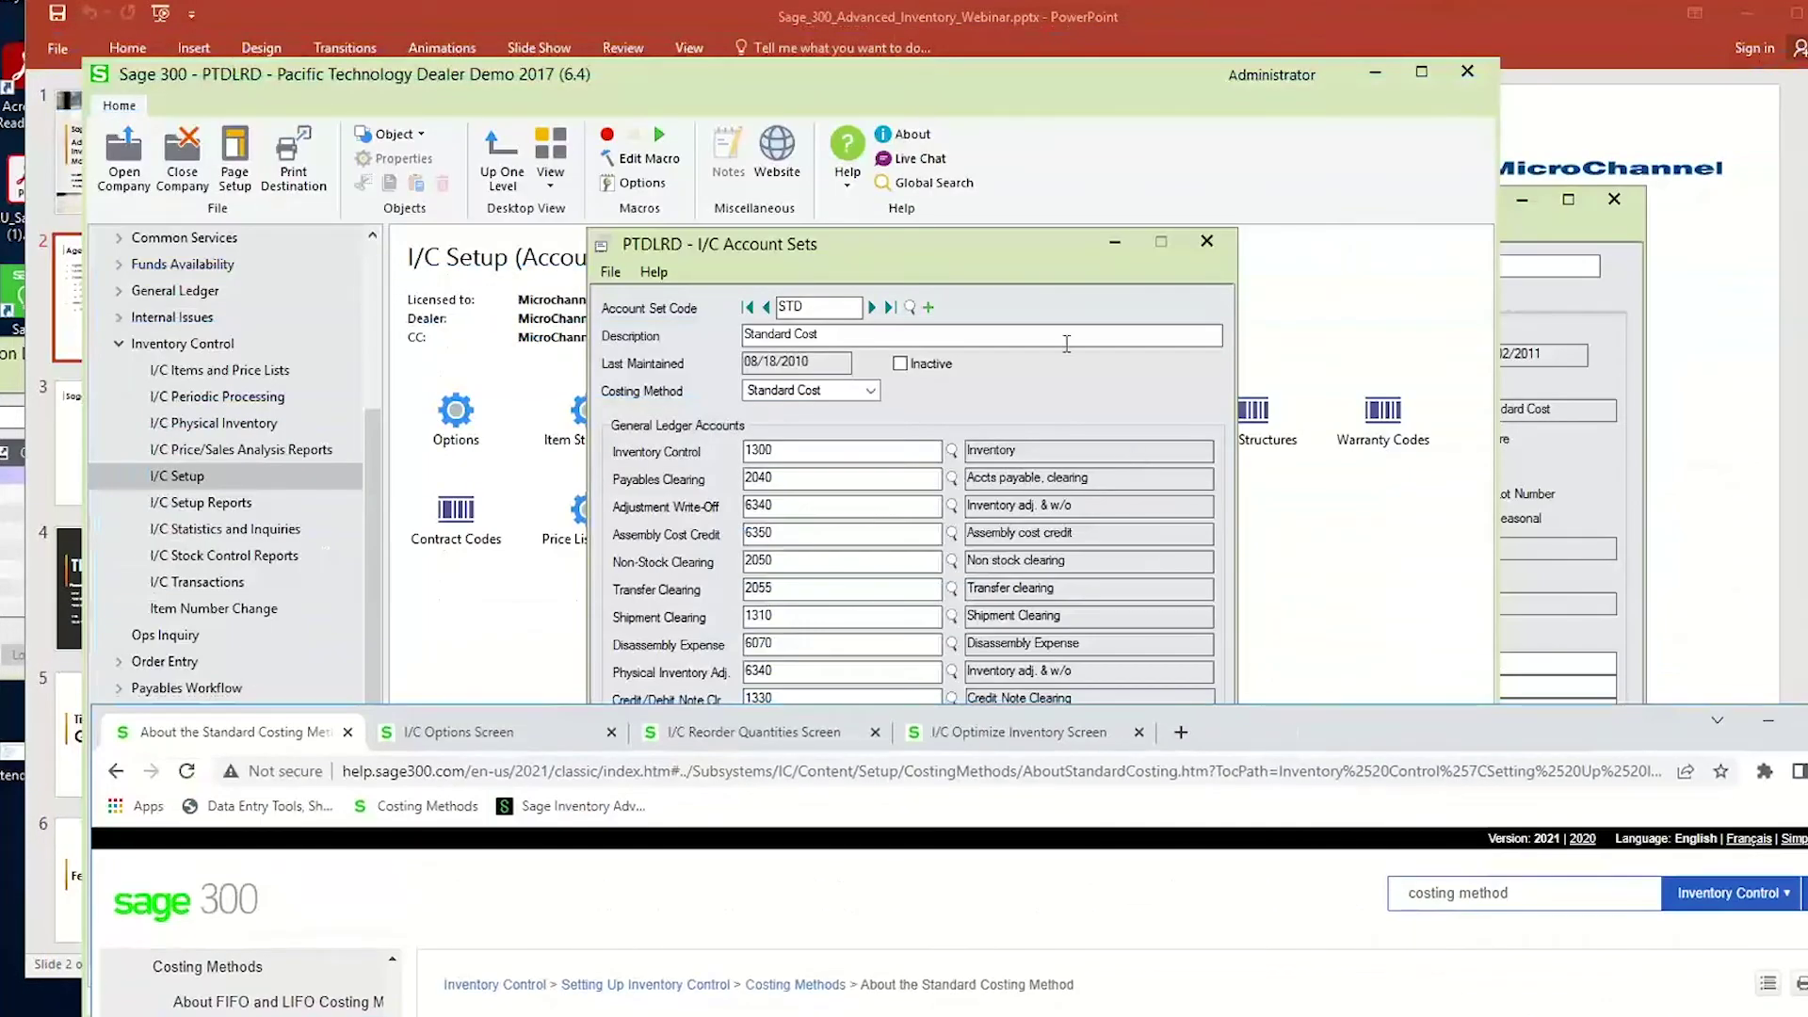
{"action": "left_click", "coordinate": [1024, 247]}
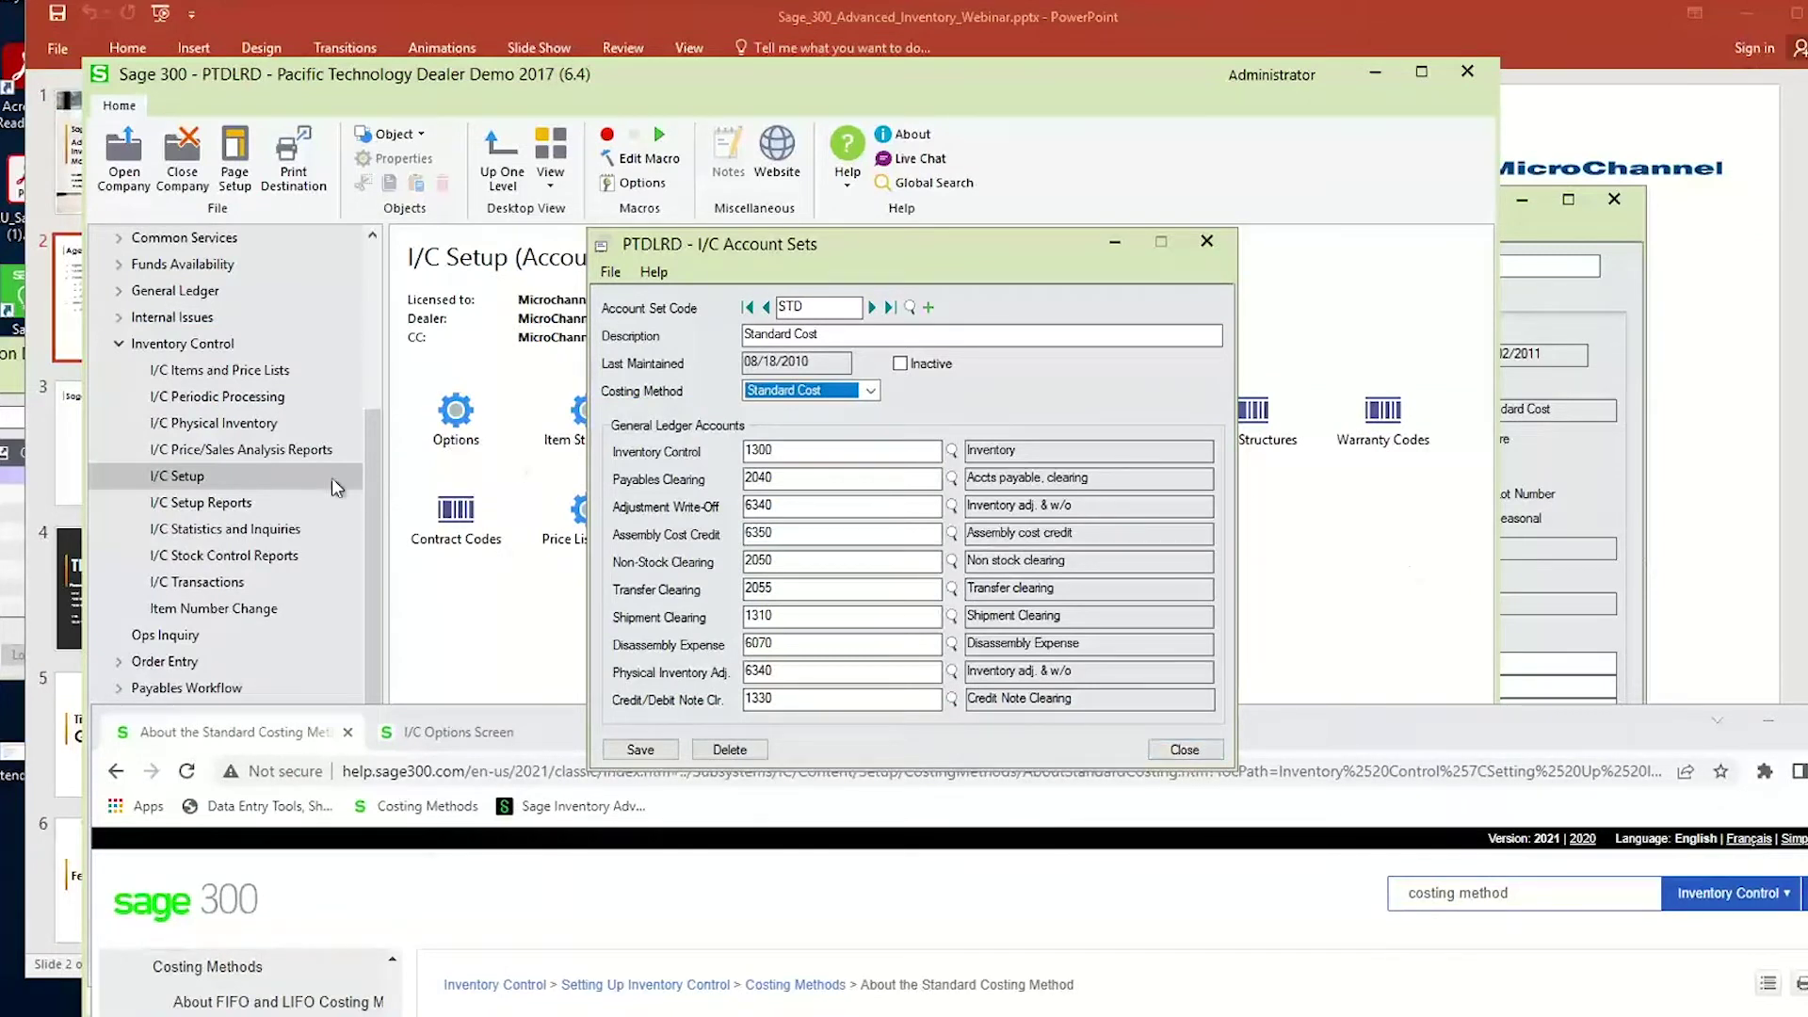
{"action": "left_click", "coordinate": [218, 373]}
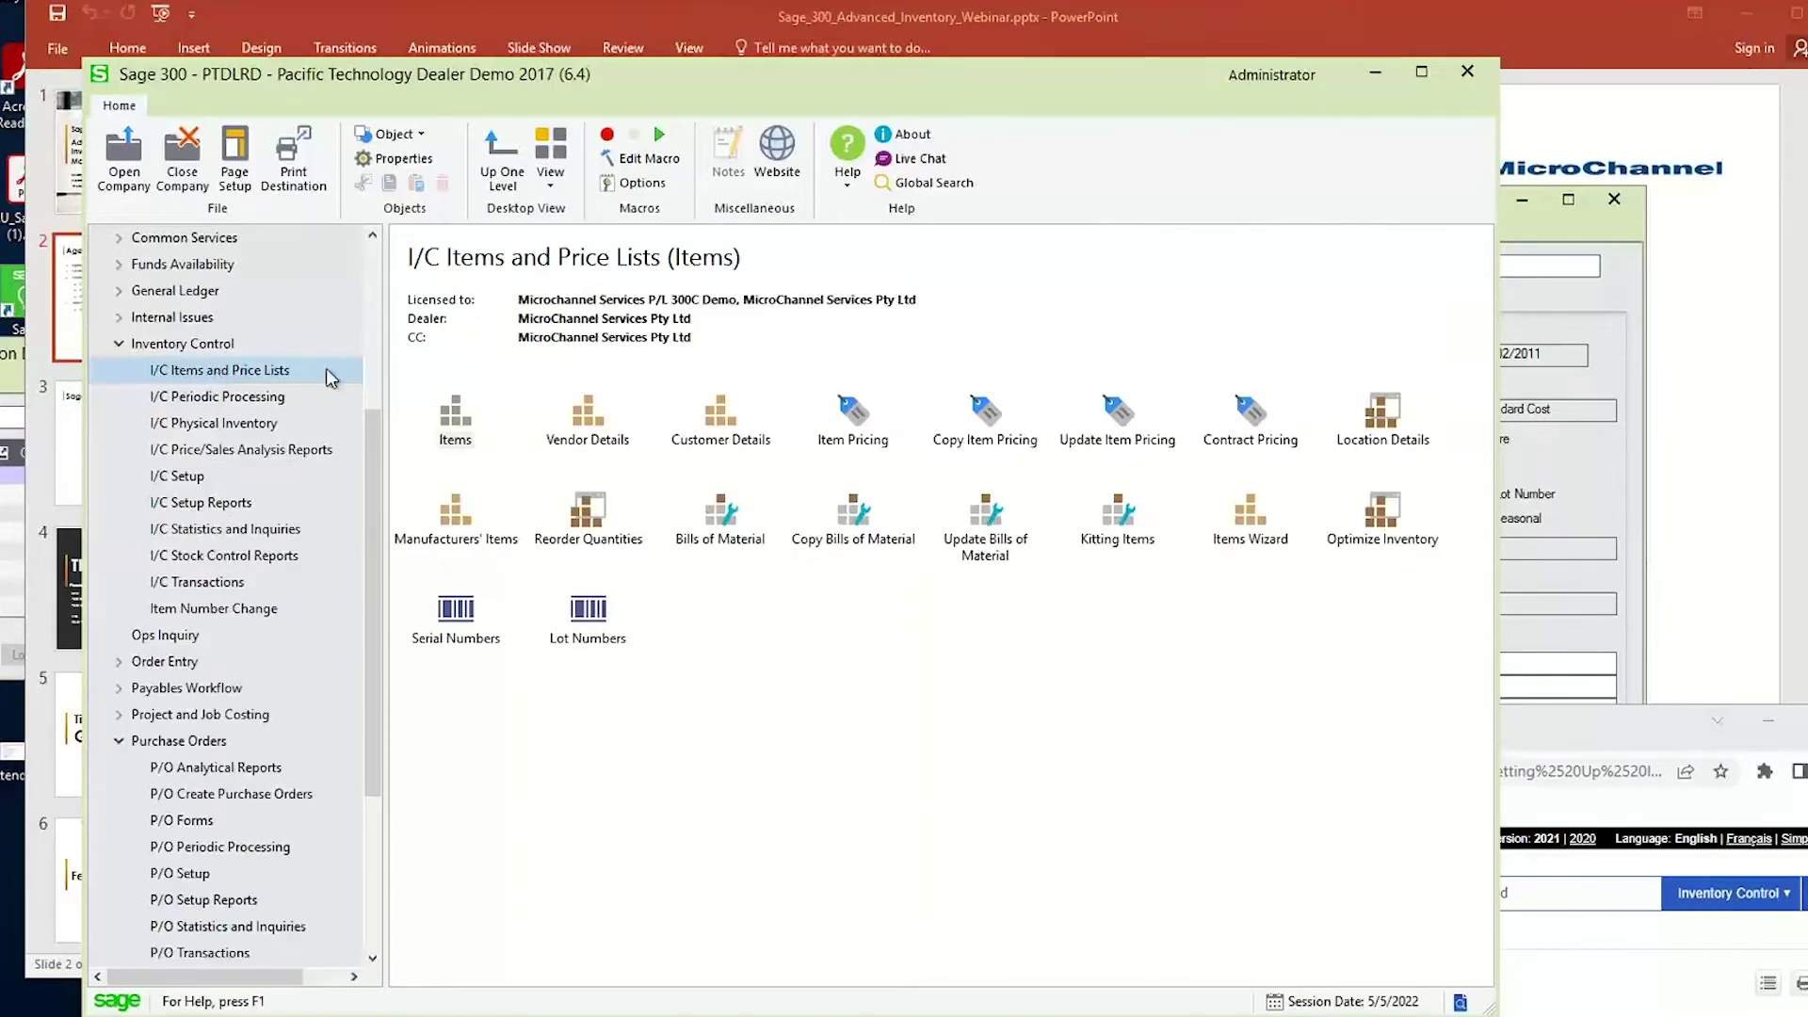
{"action": "double_click", "coordinate": [1384, 442]}
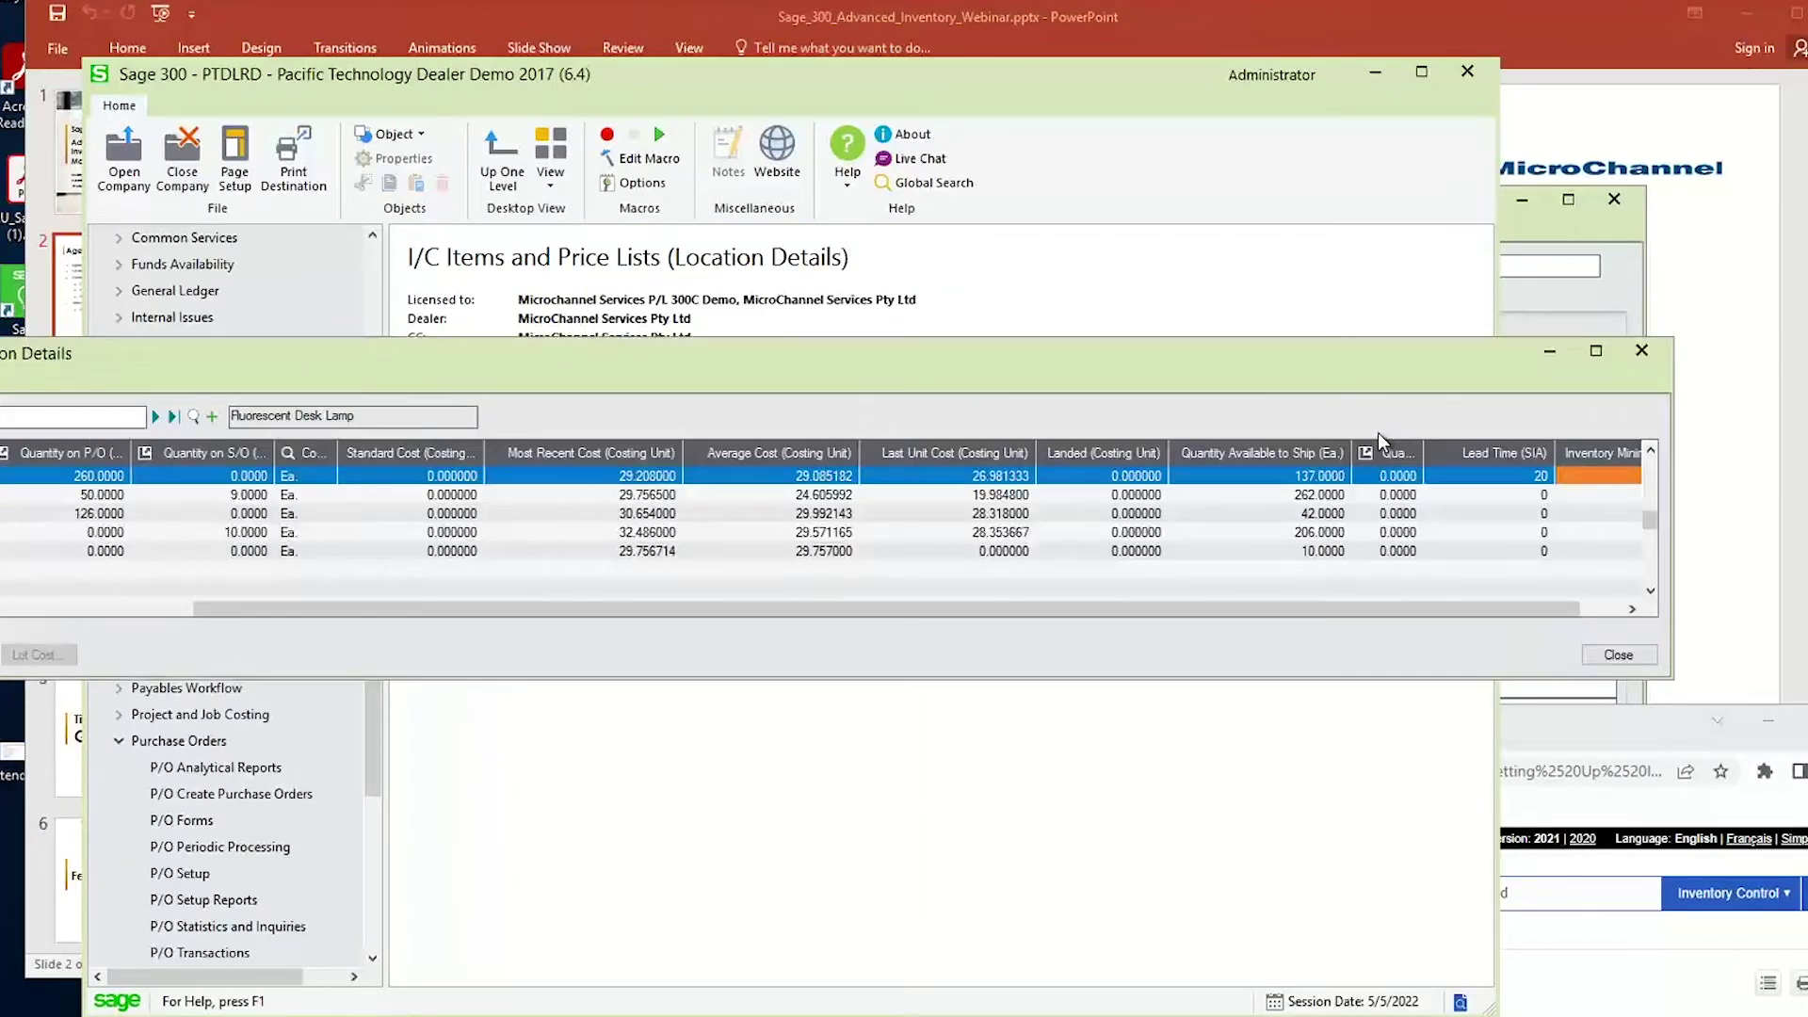
{"action": "left_click_drag", "start_coordinate": [532, 609], "coordinate": [30, 553]}
{"action": "left_click_drag", "start_coordinate": [307, 362], "coordinate": [599, 360]}
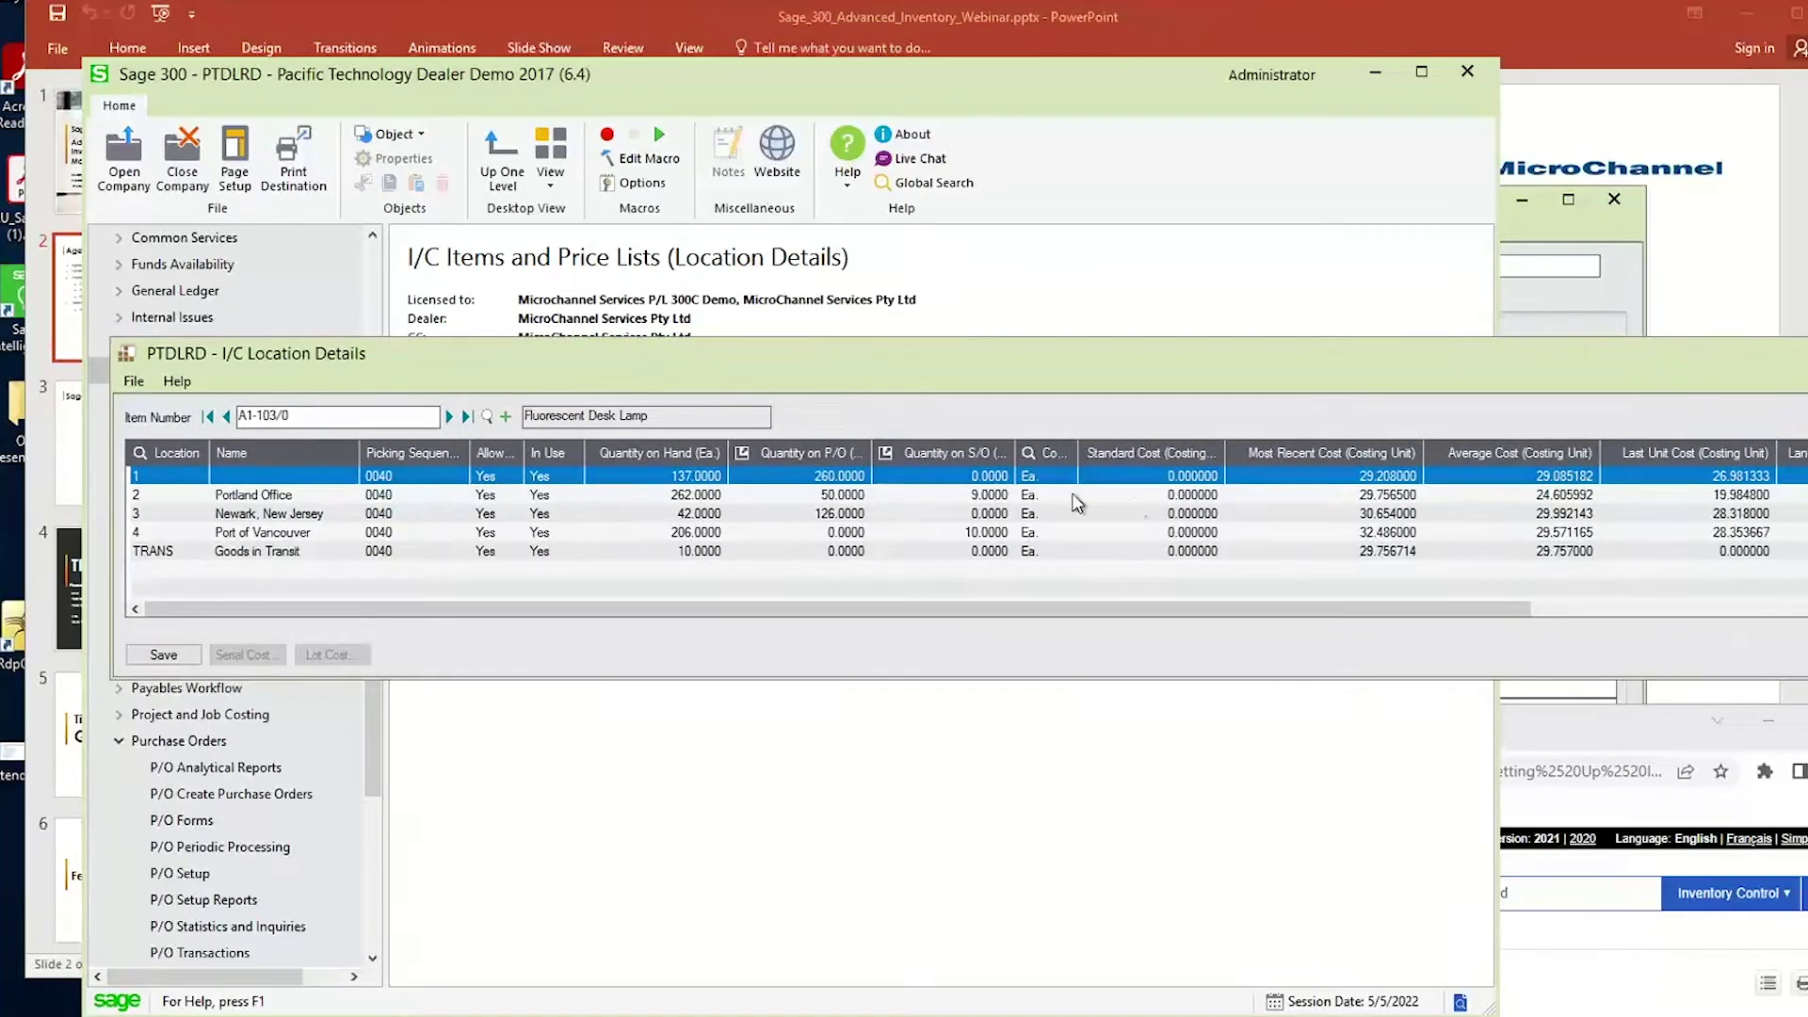
Set the Standard Cost of item A1-103/0 at location 1 to 20.
{"action": "left_click", "coordinate": [1202, 479]}
{"action": "left_click", "coordinate": [1198, 470]}
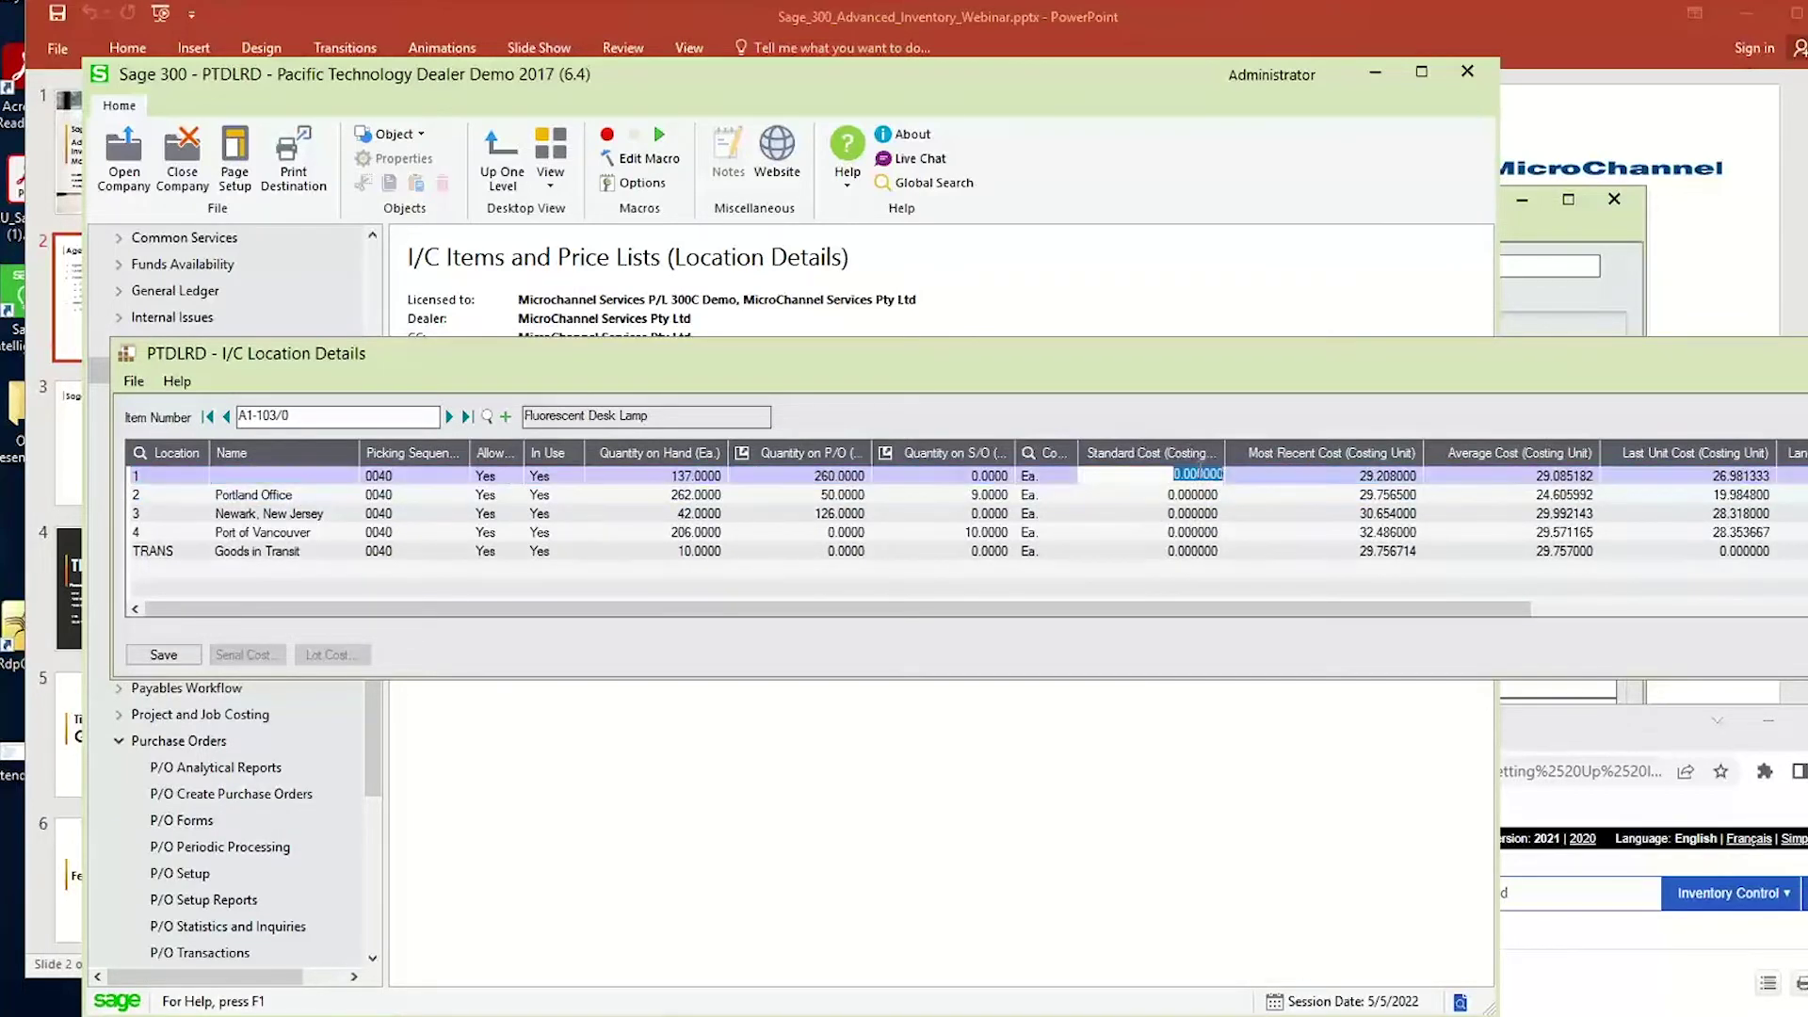
{"action": "type", "text": "20"}
{"action": "key", "text": "Down"}
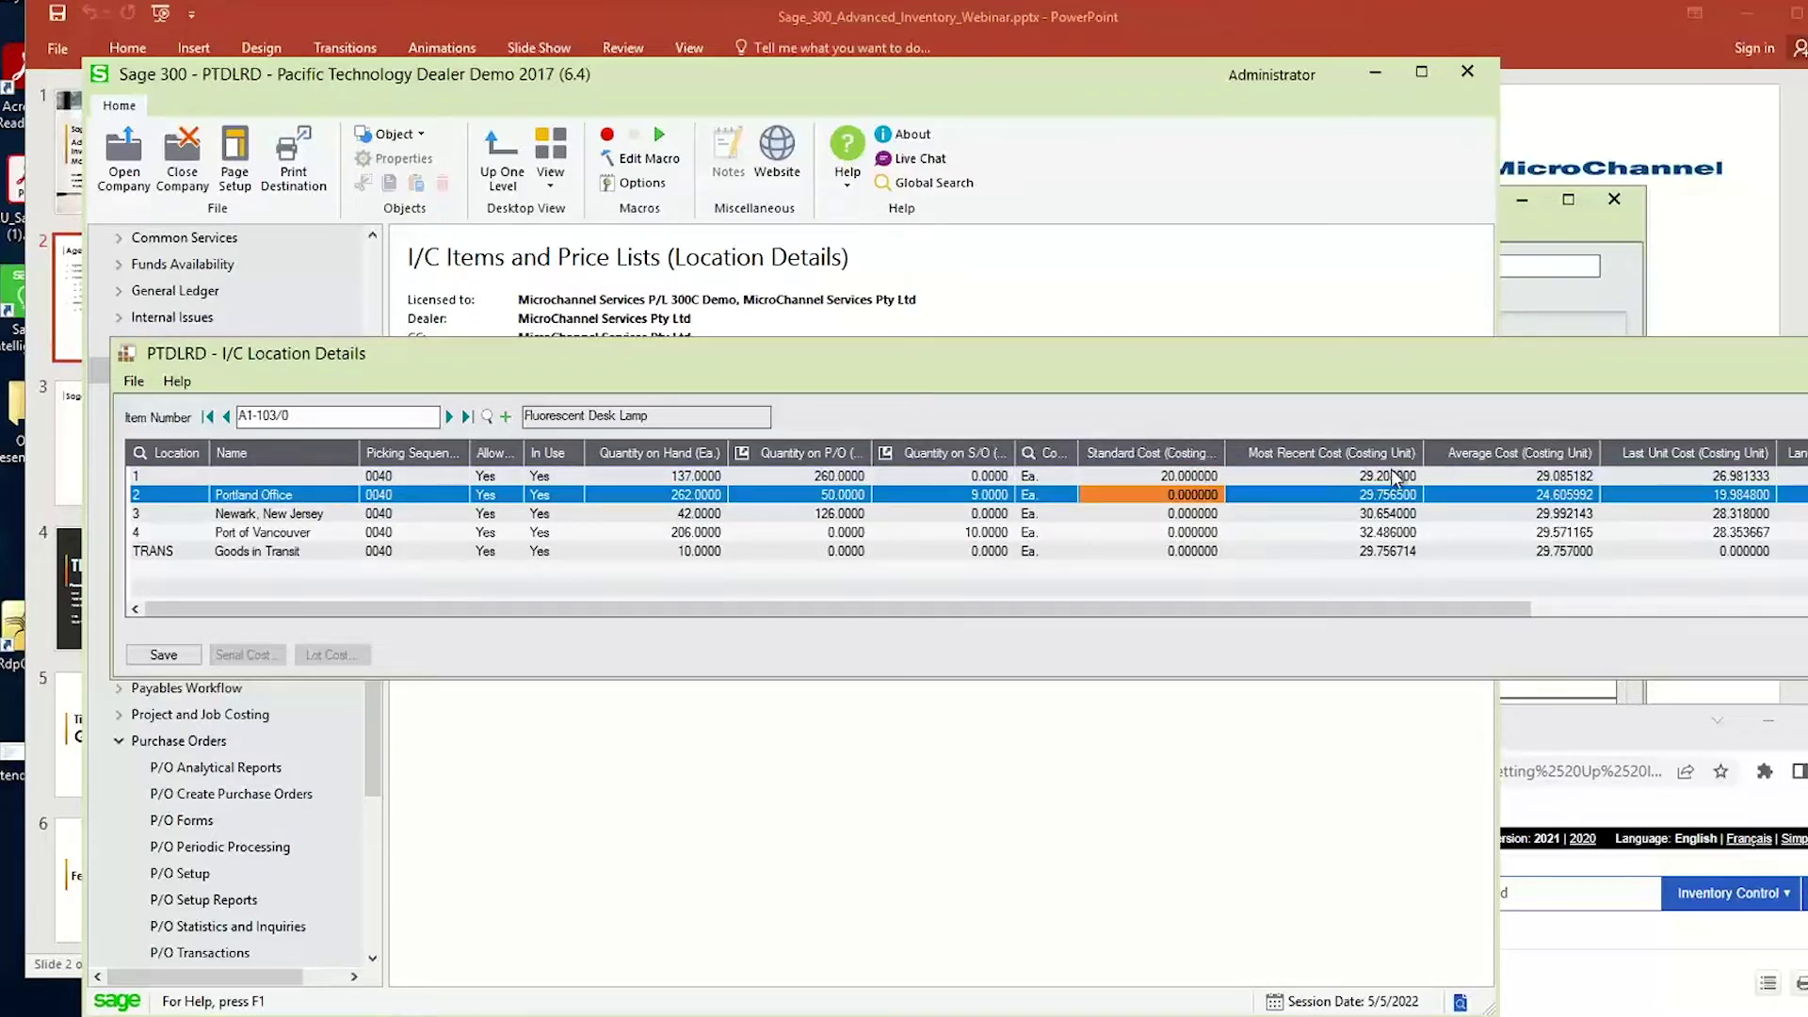
Change the Standard Cost of item A1-103/0 at location 1 to 40.
{"action": "left_click", "coordinate": [1267, 476]}
{"action": "left_click", "coordinate": [1180, 477]}
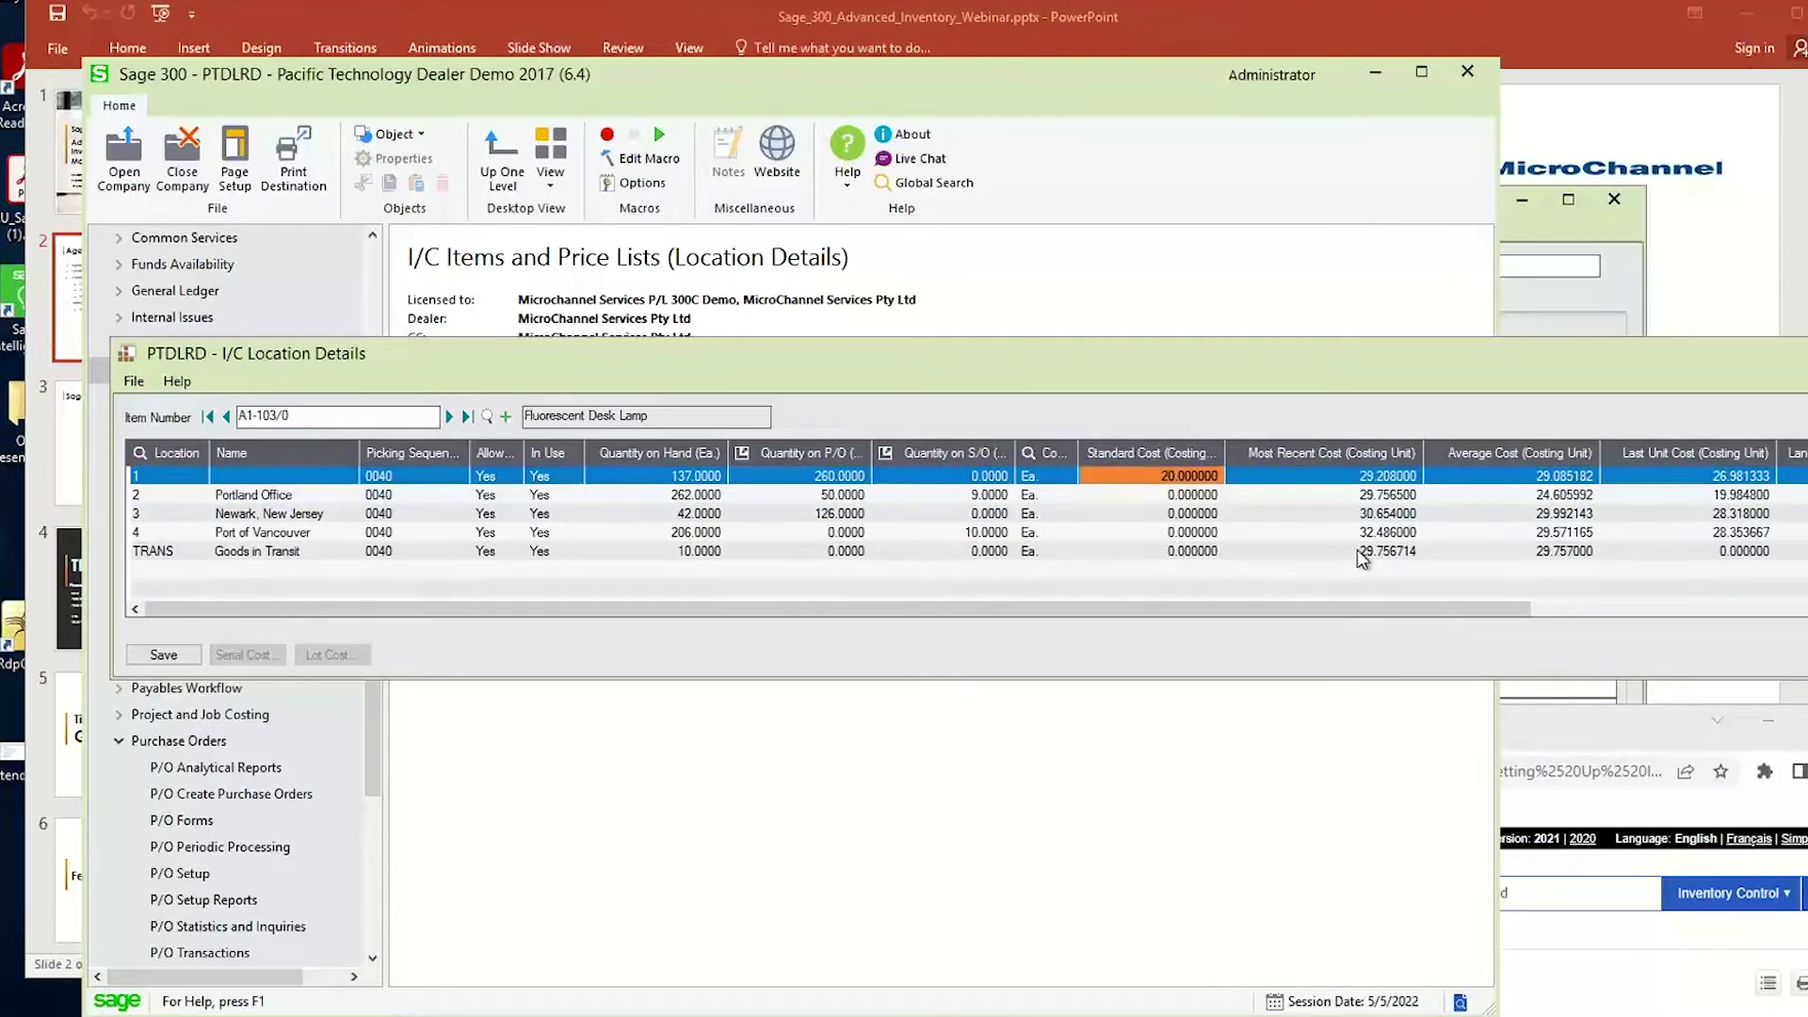
{"action": "type", "text": "40"}
{"action": "key", "text": "Down"}
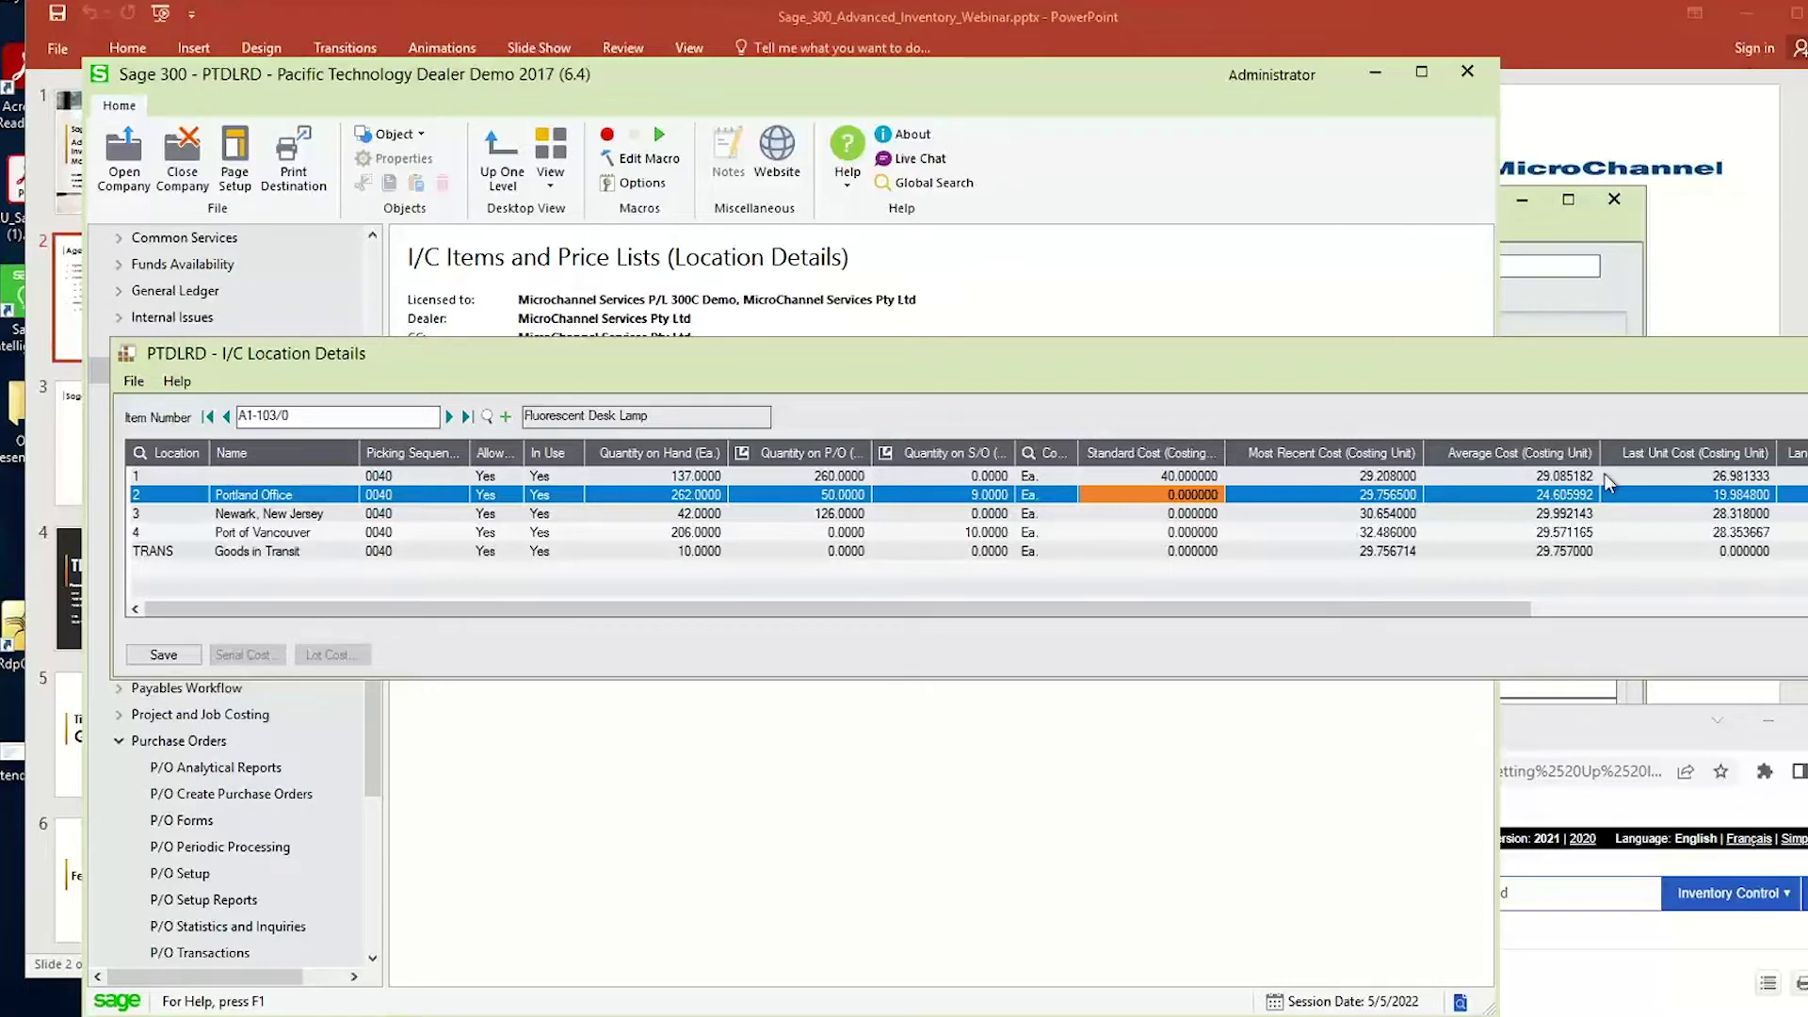
Compare the Standard Cost with the Average Cost at location 1, then reposition Location Details to examine the Last Unit and Landed Cost columns.
{"action": "left_click", "coordinate": [1557, 473]}
{"action": "left_click", "coordinate": [1139, 474]}
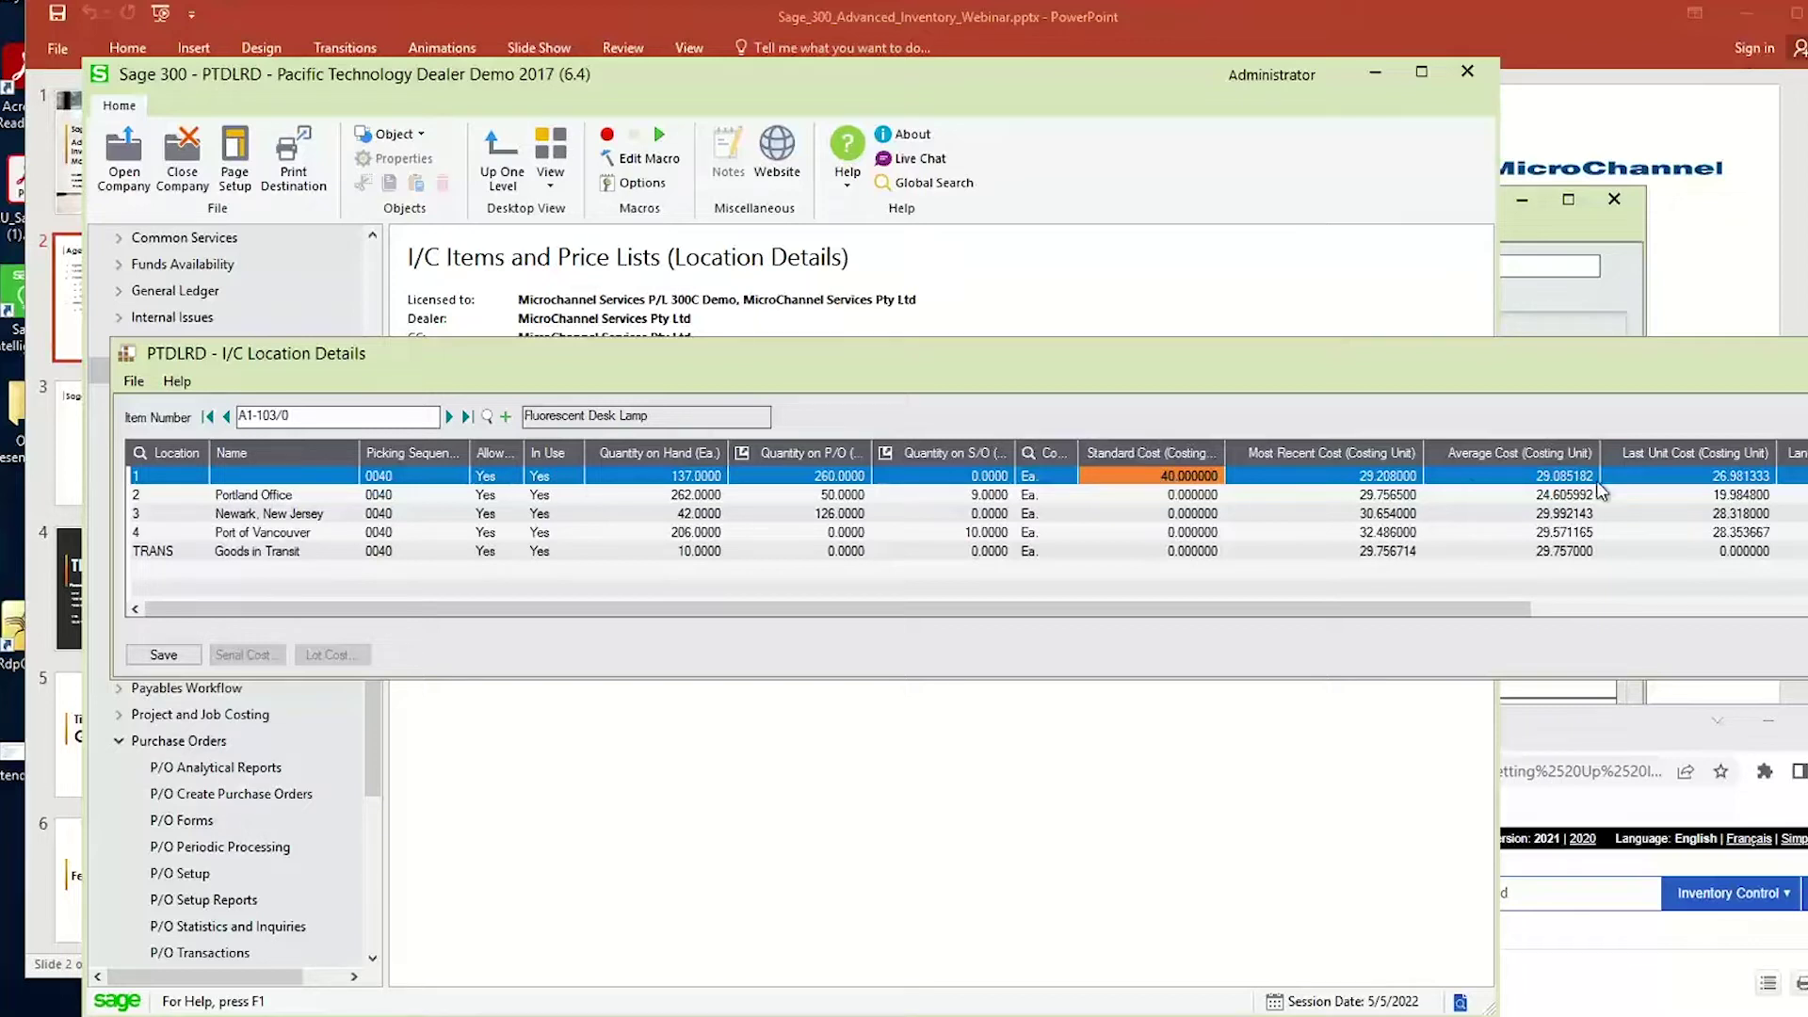
{"action": "left_click", "coordinate": [1537, 476]}
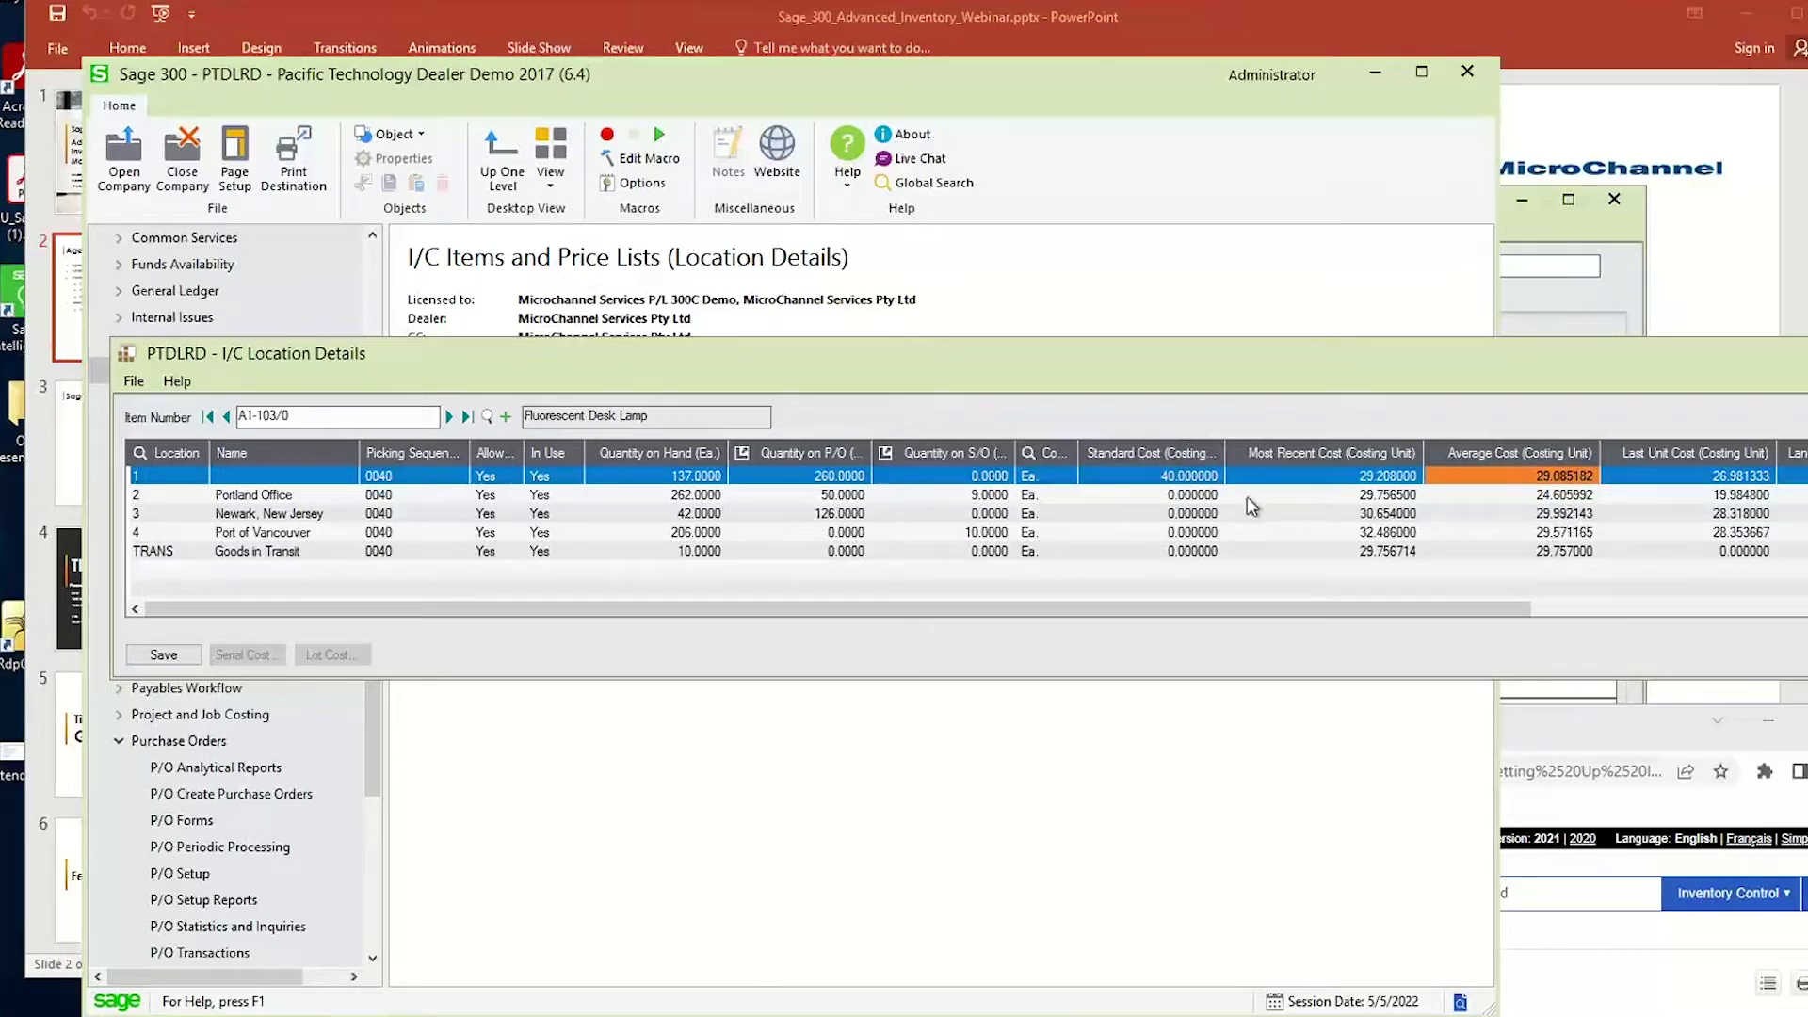
{"action": "left_click", "coordinate": [1220, 491]}
{"action": "left_click", "coordinate": [1211, 473]}
{"action": "left_click", "coordinate": [1545, 482]}
{"action": "left_click", "coordinate": [1145, 474]}
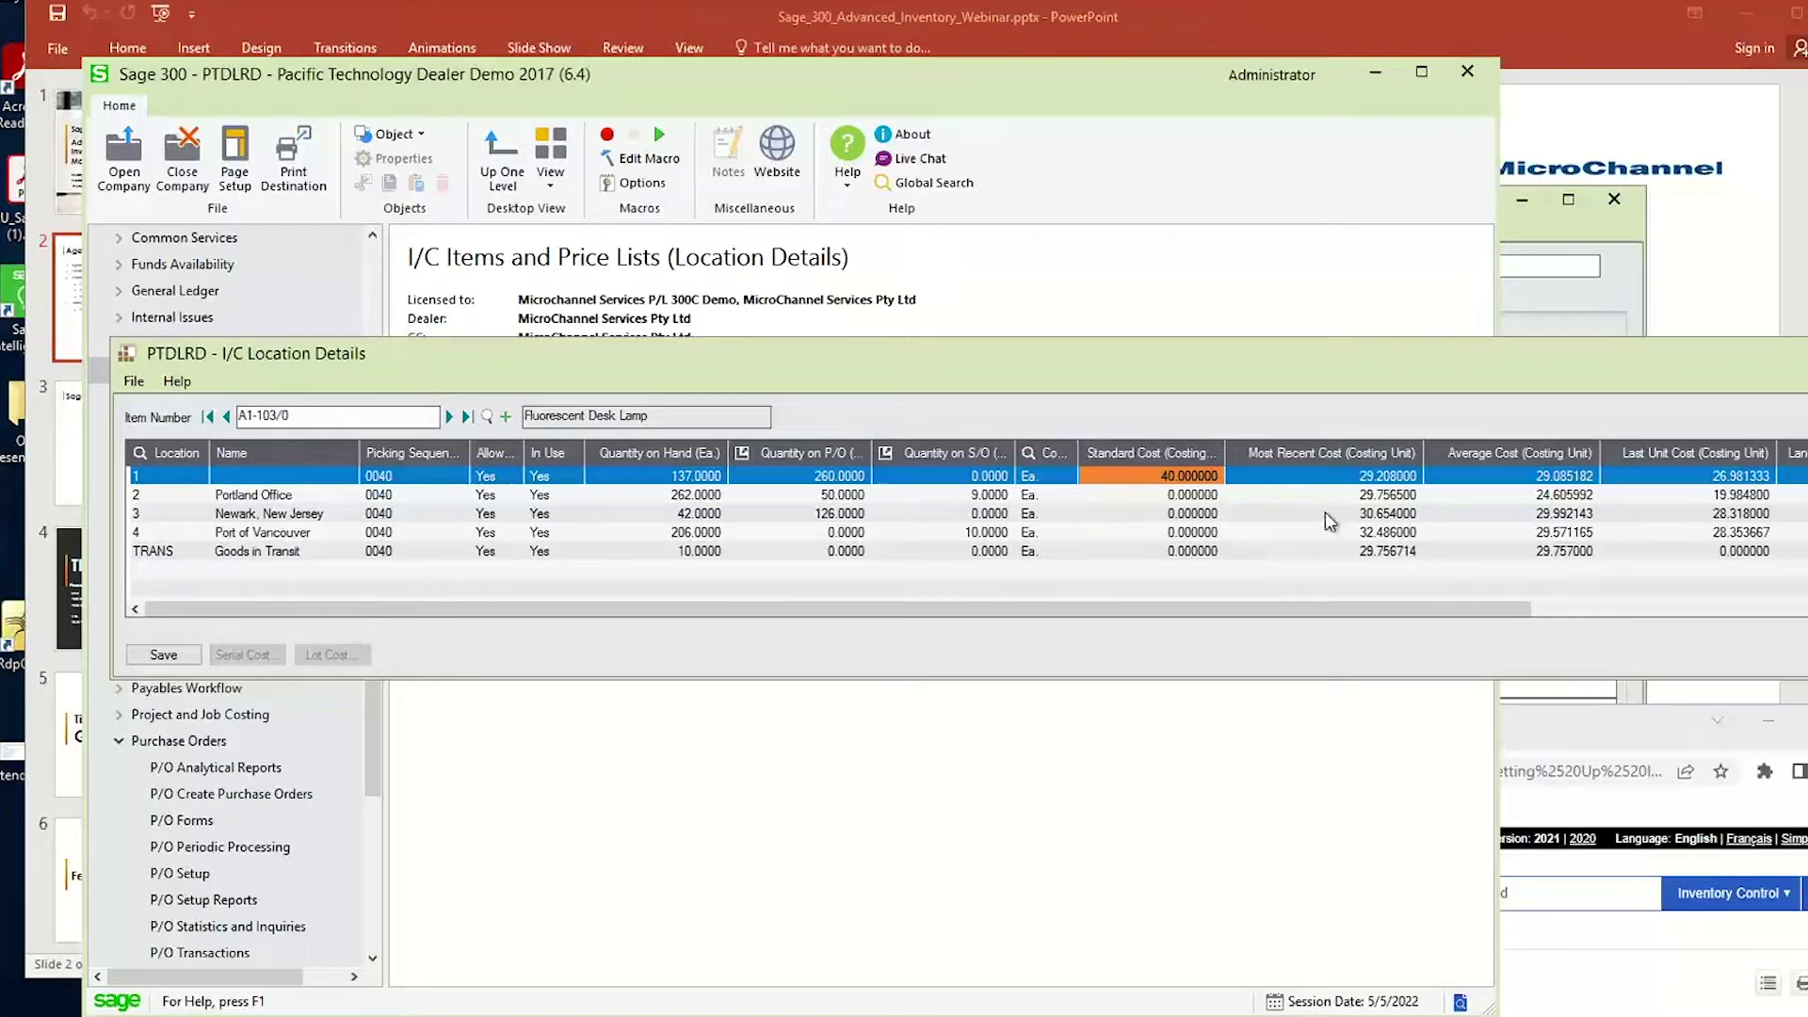
{"action": "left_click", "coordinate": [1537, 476]}
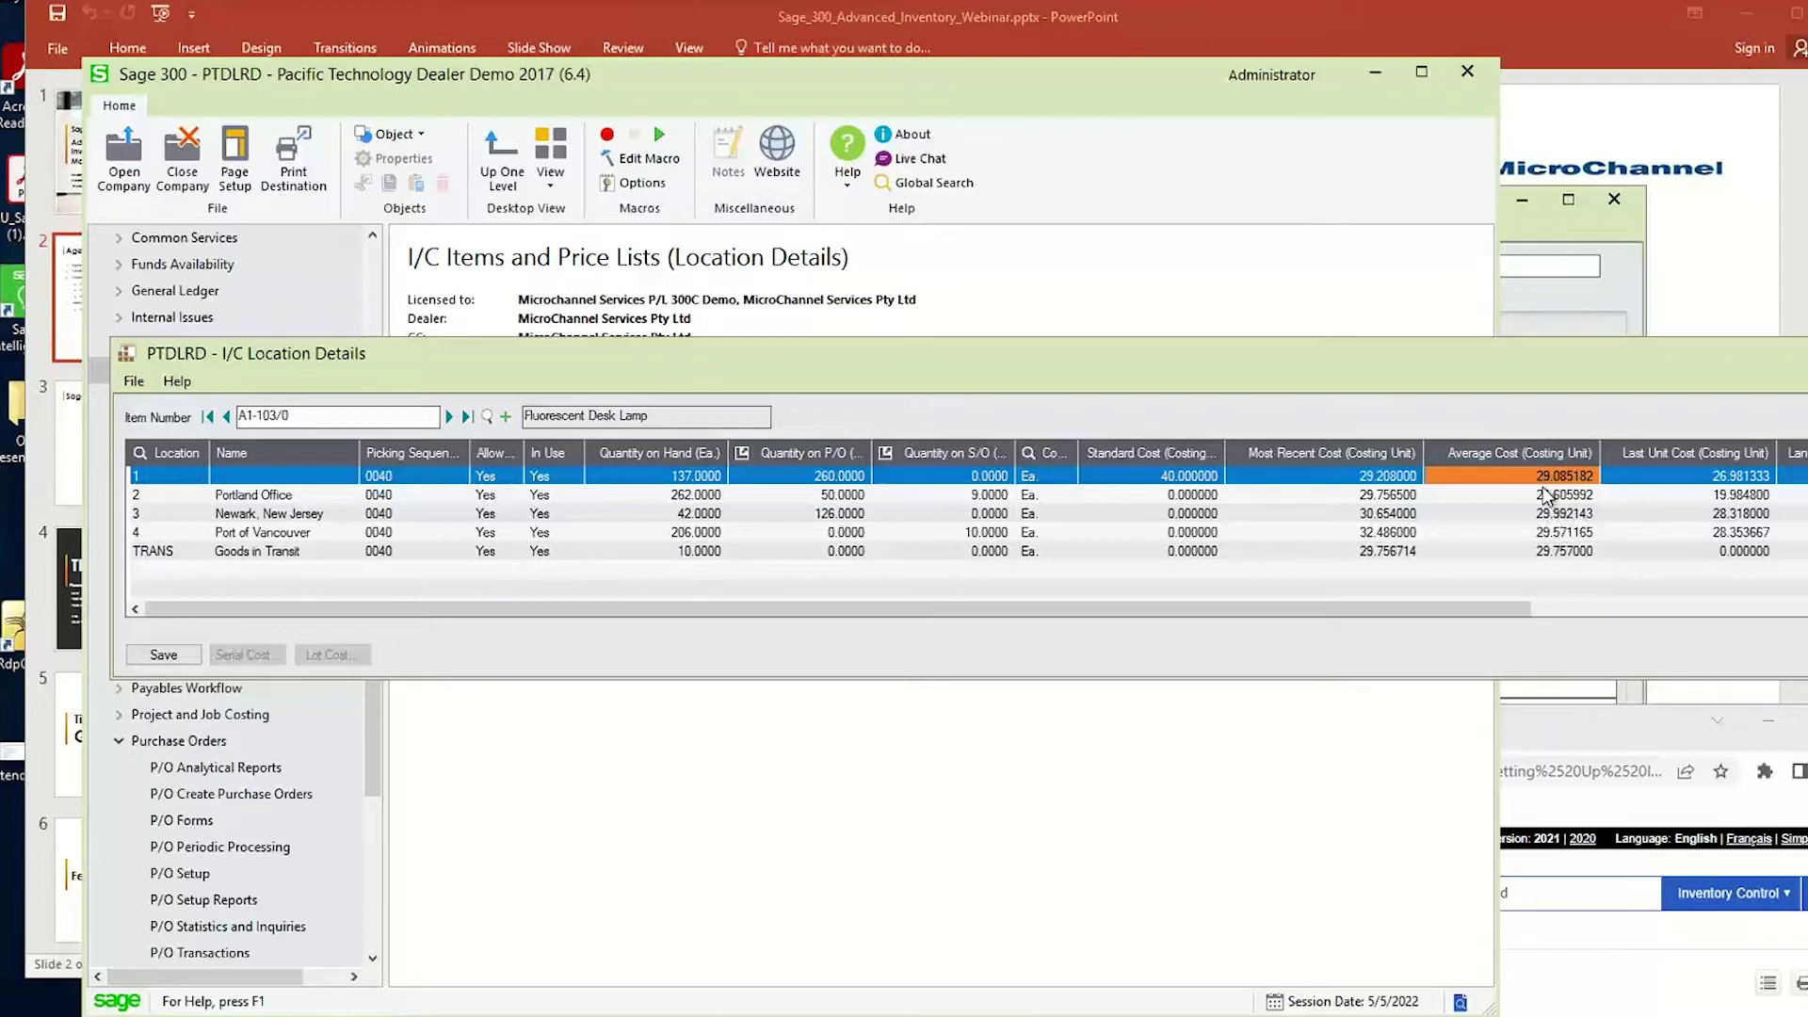
{"action": "left_click", "coordinate": [1177, 478]}
{"action": "left_click_drag", "start_coordinate": [1338, 368], "coordinate": [1105, 358]}
{"action": "left_click_drag", "start_coordinate": [1063, 608], "coordinate": [1111, 612]}
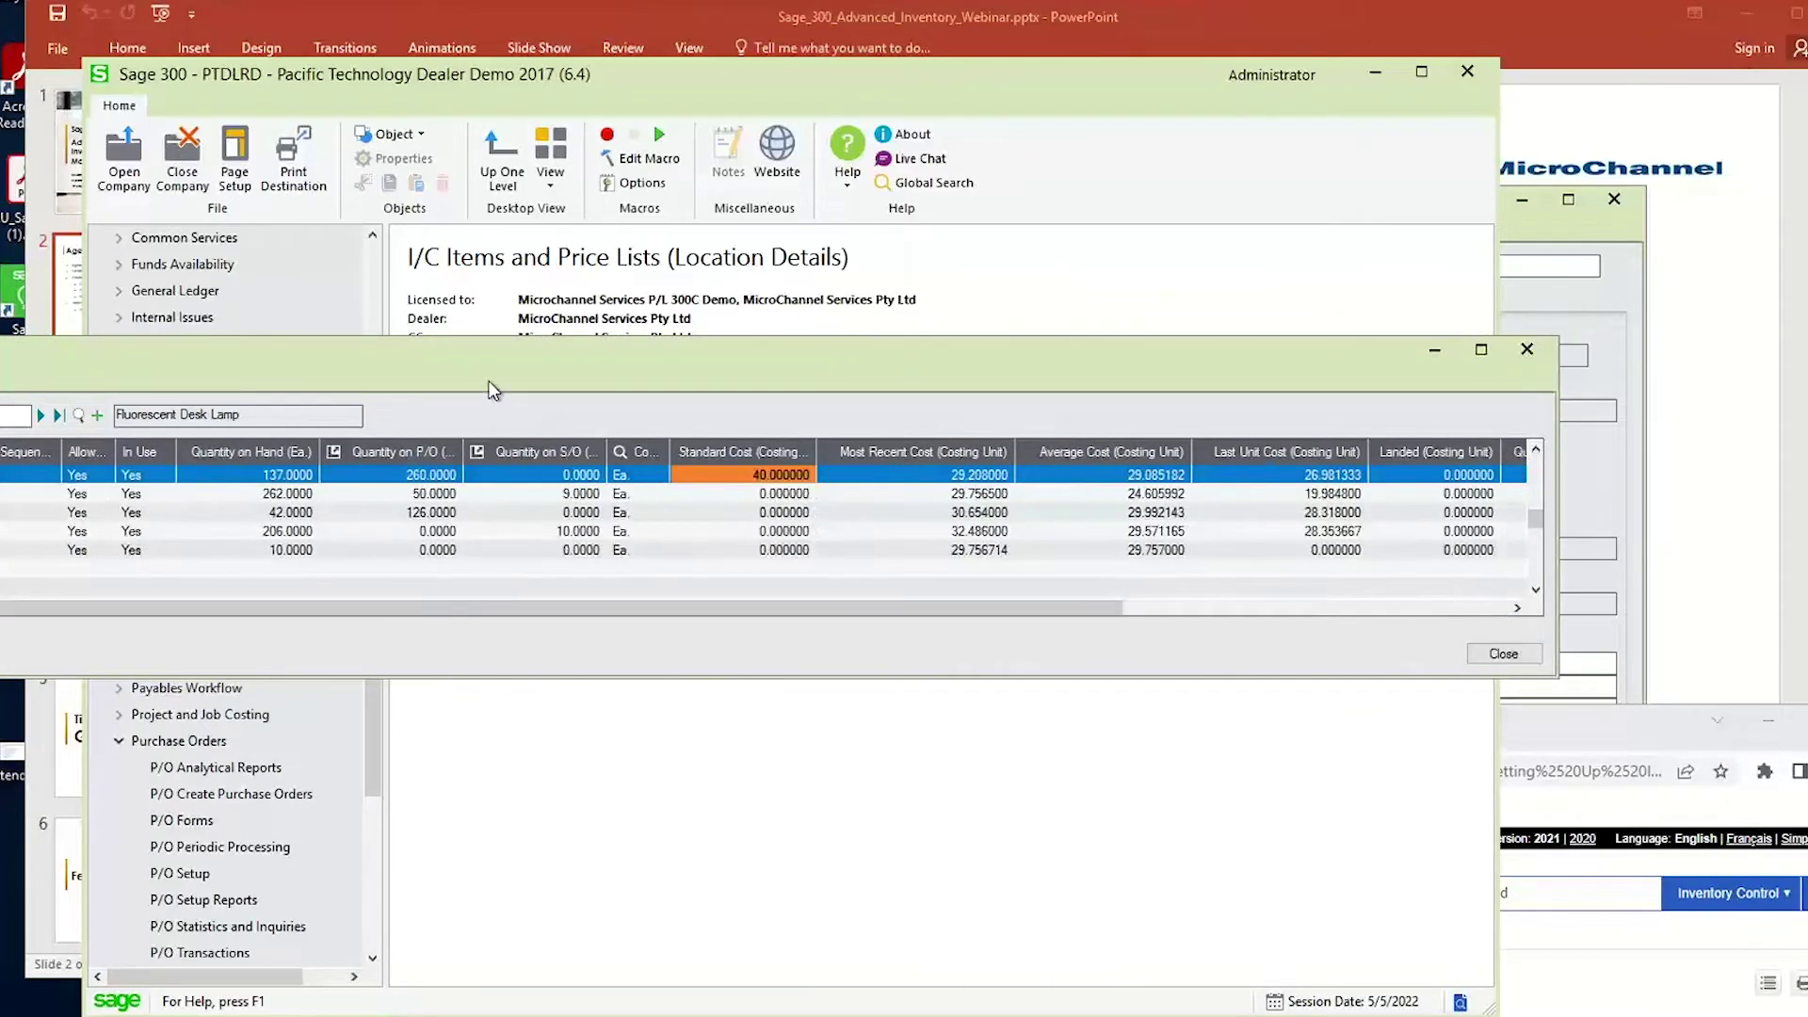
Switch to the PowerPoint webinar deck, present the Agenda slide as a slide show and exit the show.
{"action": "left_click", "coordinate": [279, 9]}
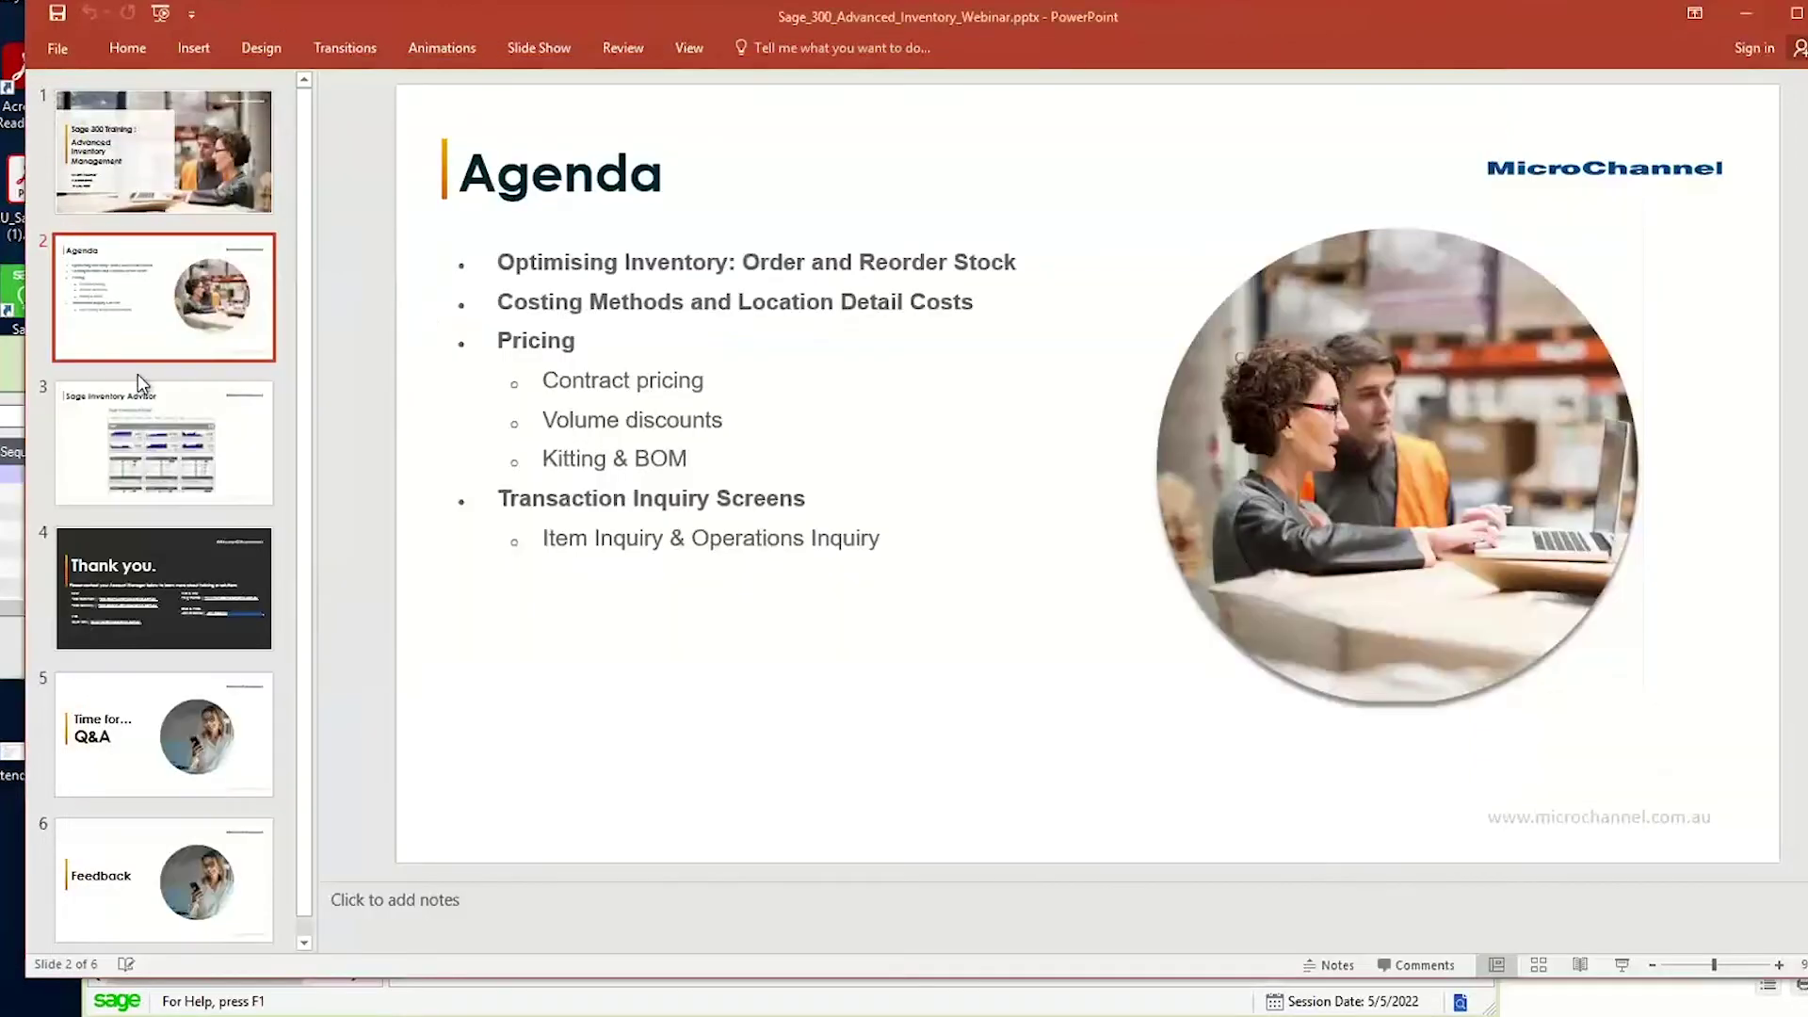
{"action": "left_click", "coordinate": [1622, 964]}
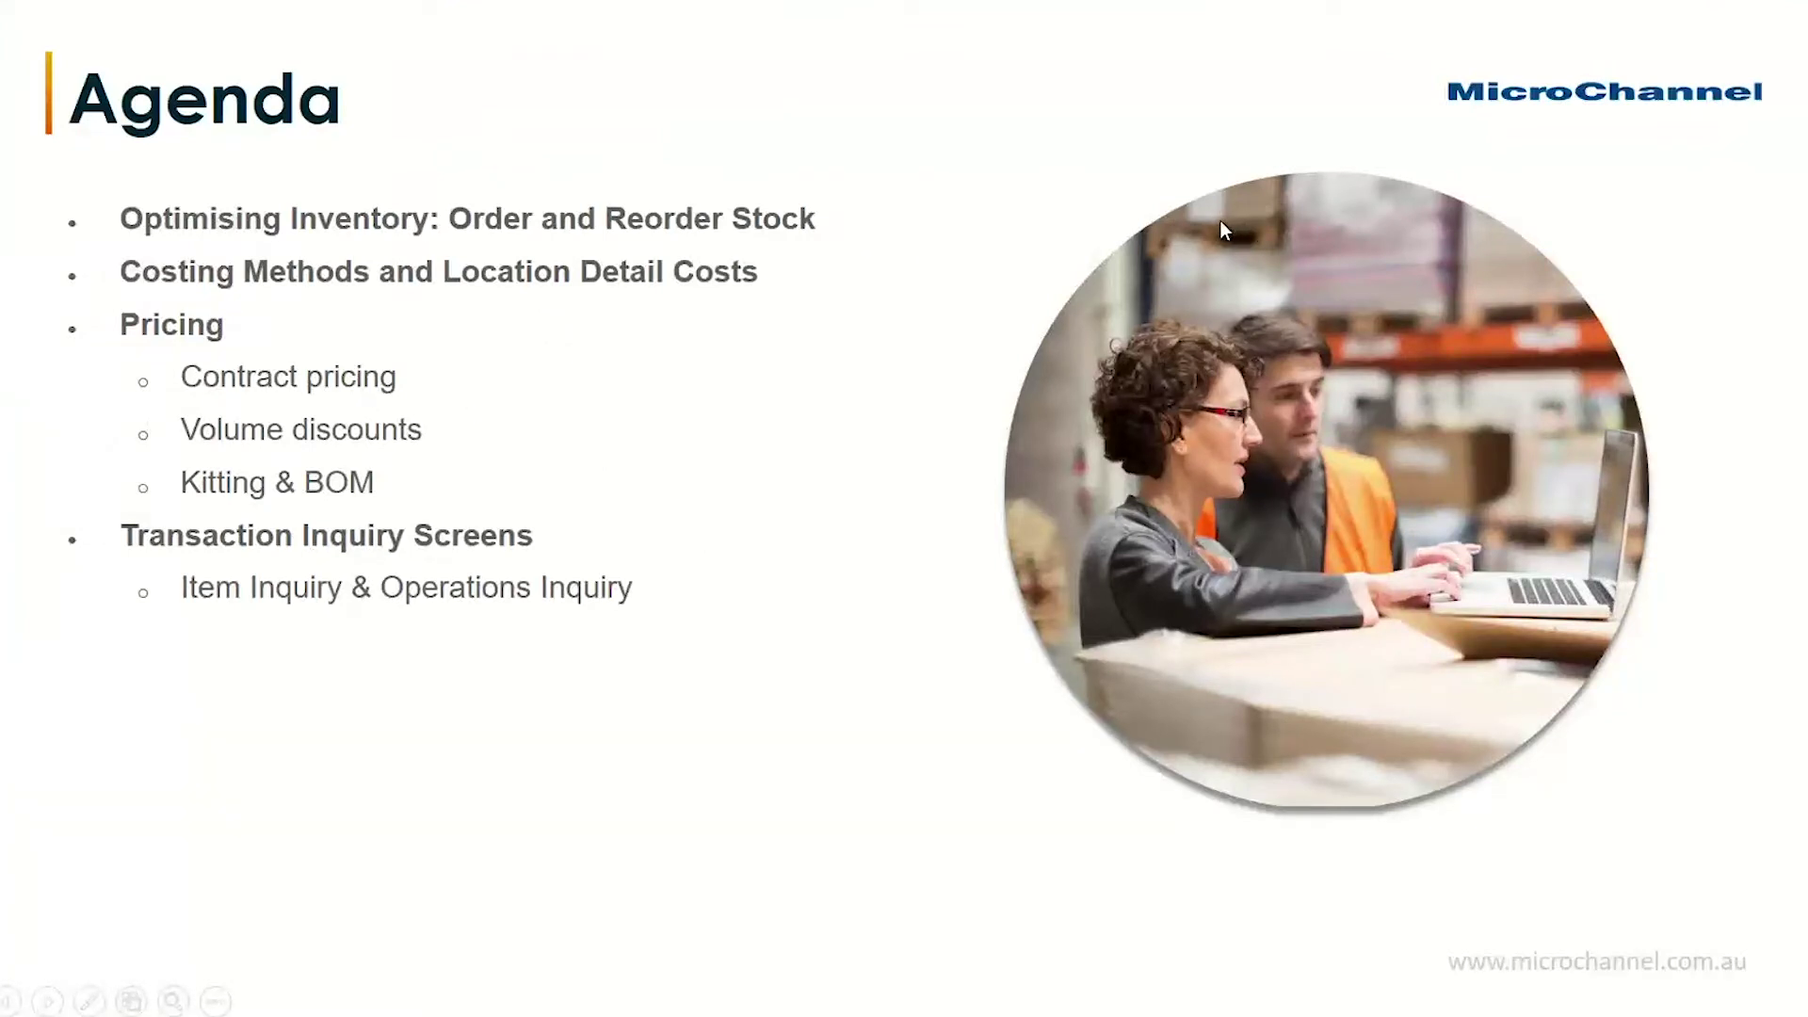
{"action": "key", "text": "Escape"}
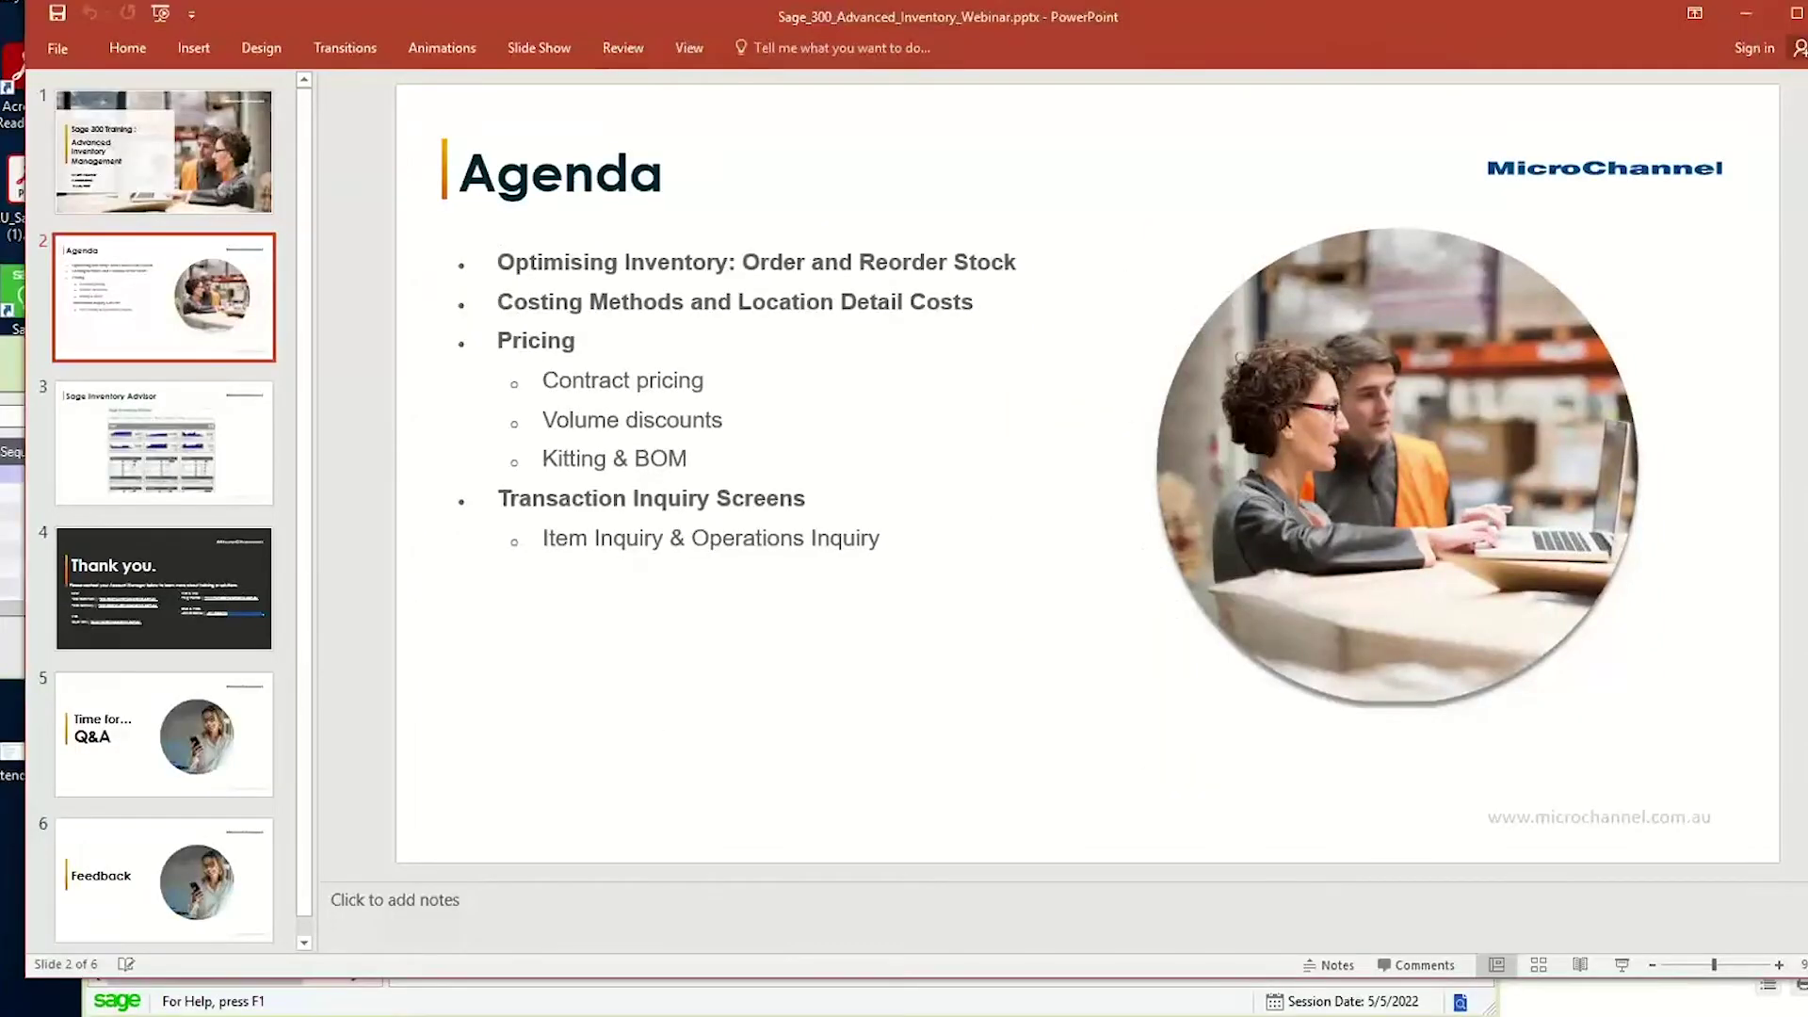
Switch to Sage 300, load item A1-103/0 in I/C Item Pricing and open its AUD price record for price list AUSTRA.
{"action": "mouse_move", "coordinate": [266, 1015]}
{"action": "left_click", "coordinate": [267, 951]}
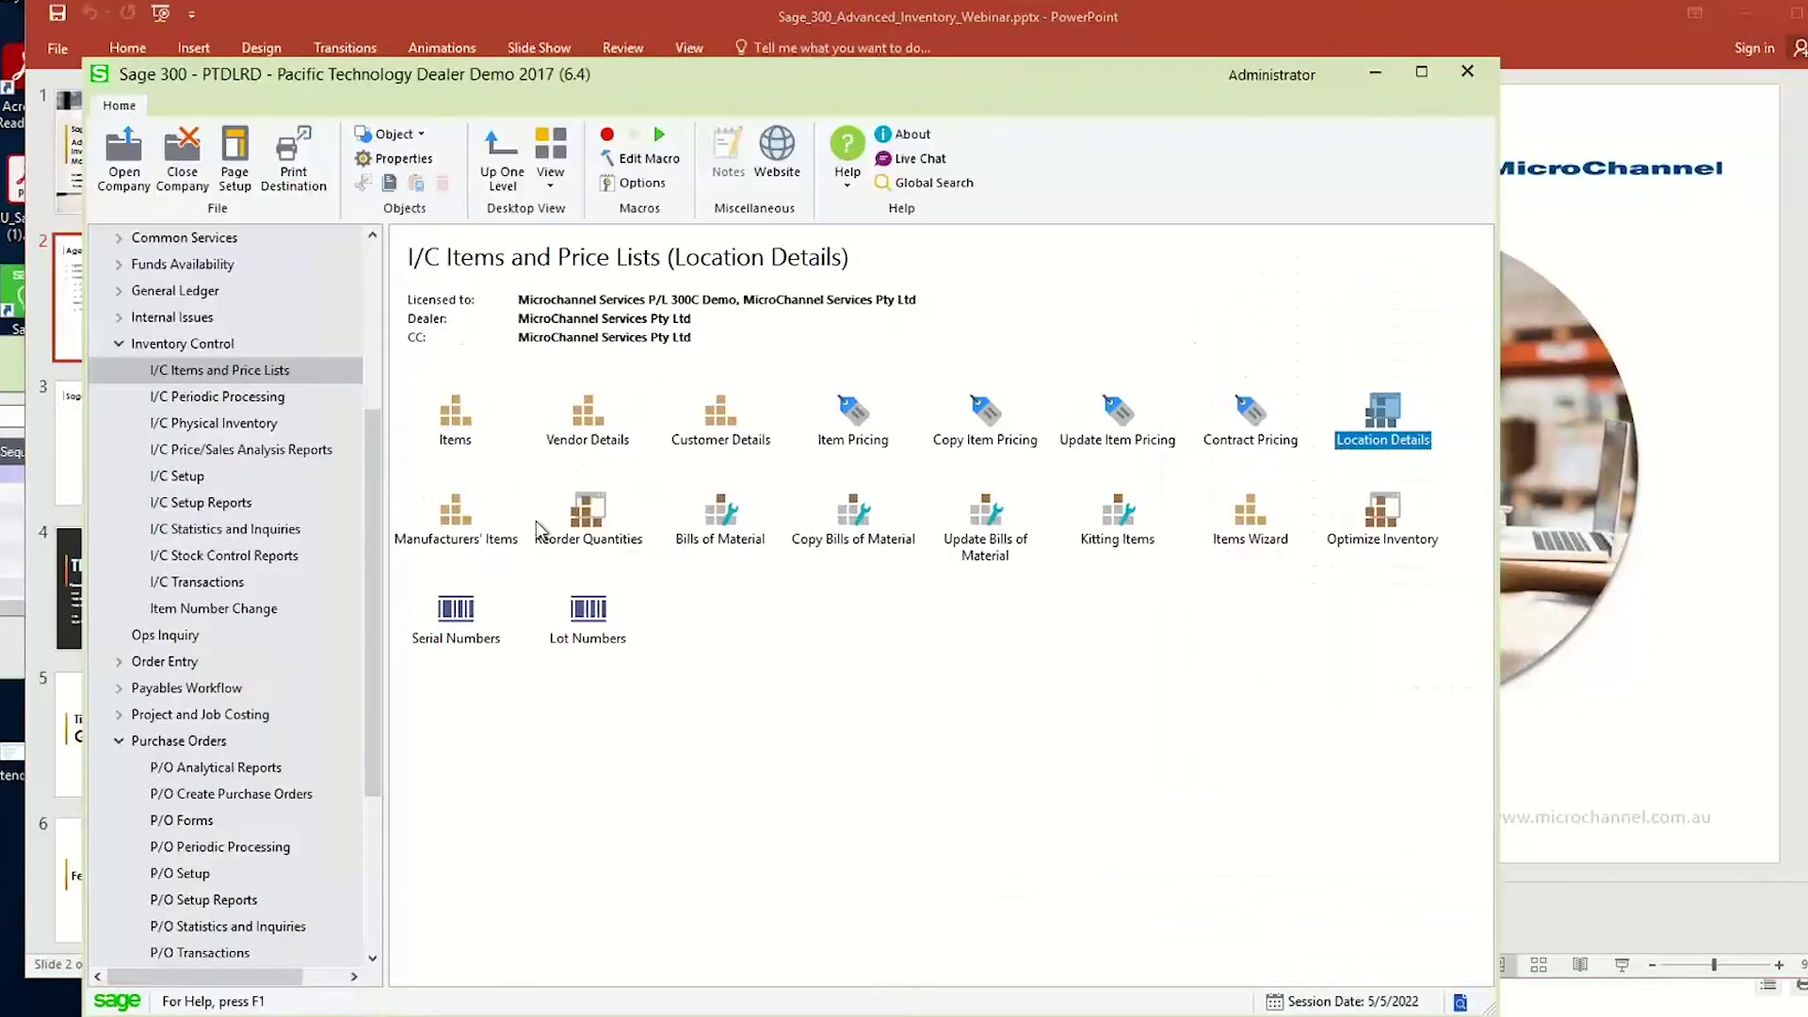
{"action": "left_click", "coordinate": [851, 436]}
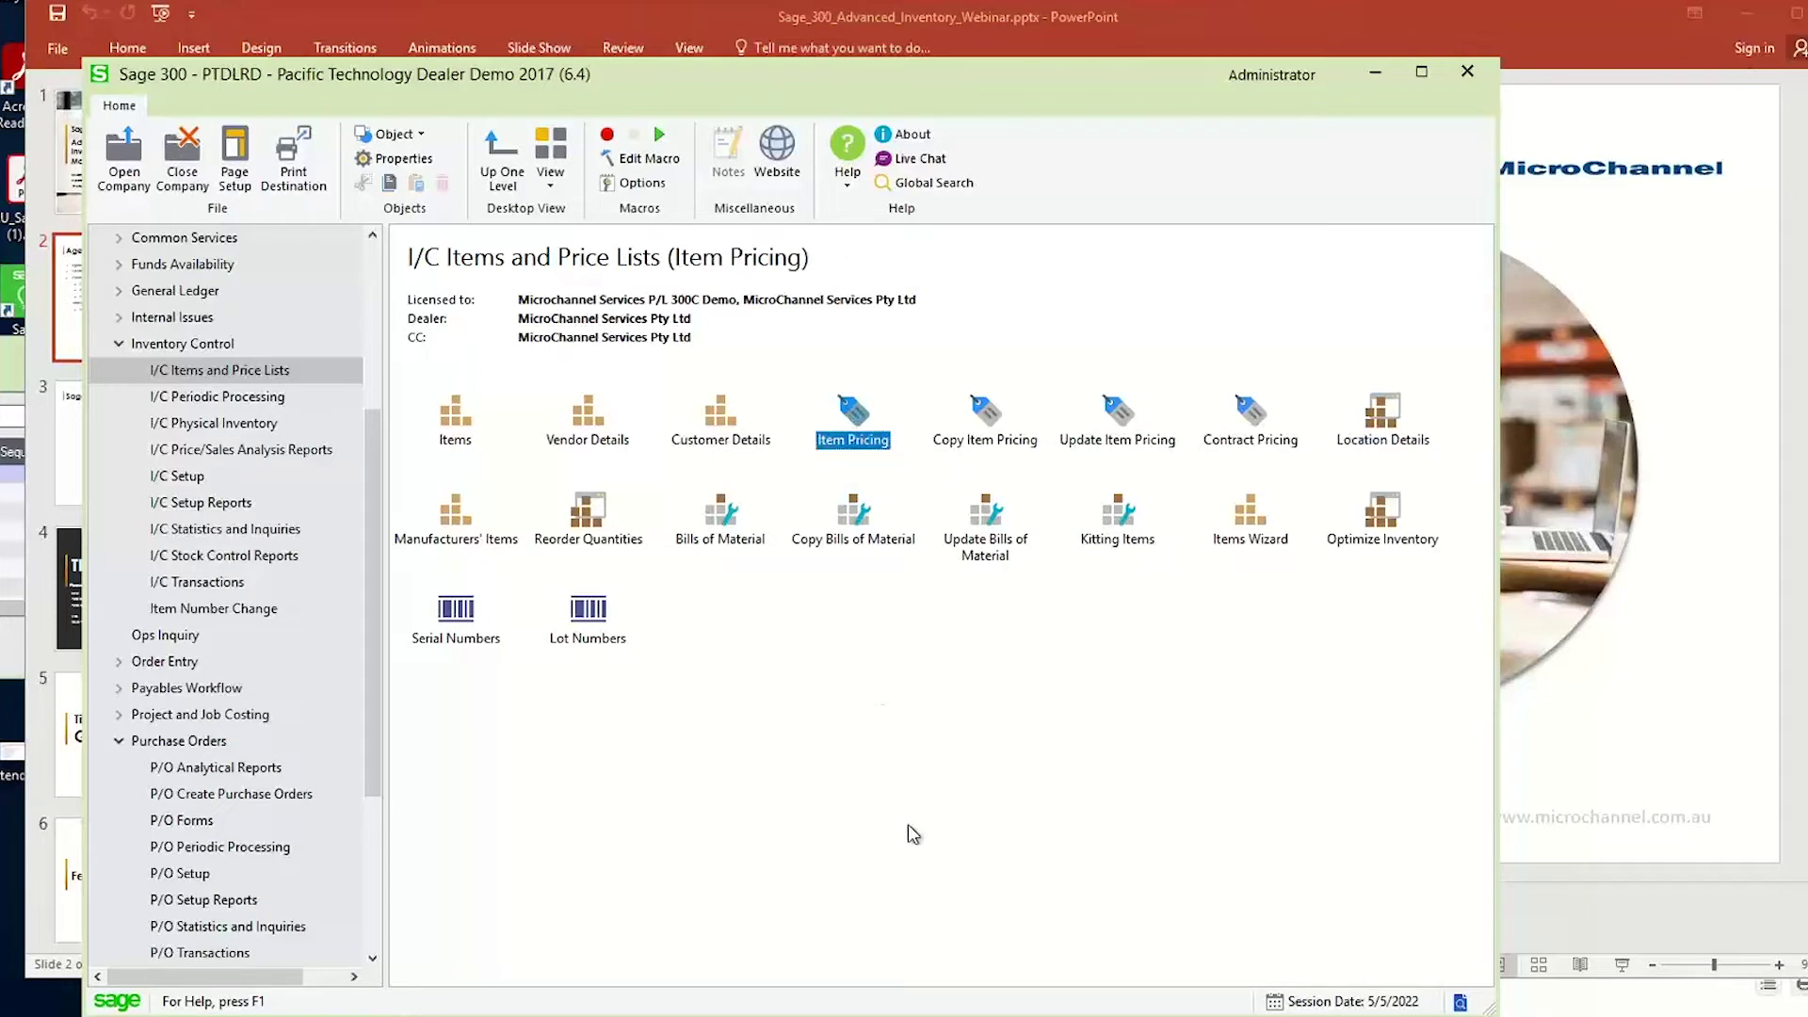
{"action": "double_click", "coordinate": [860, 439]}
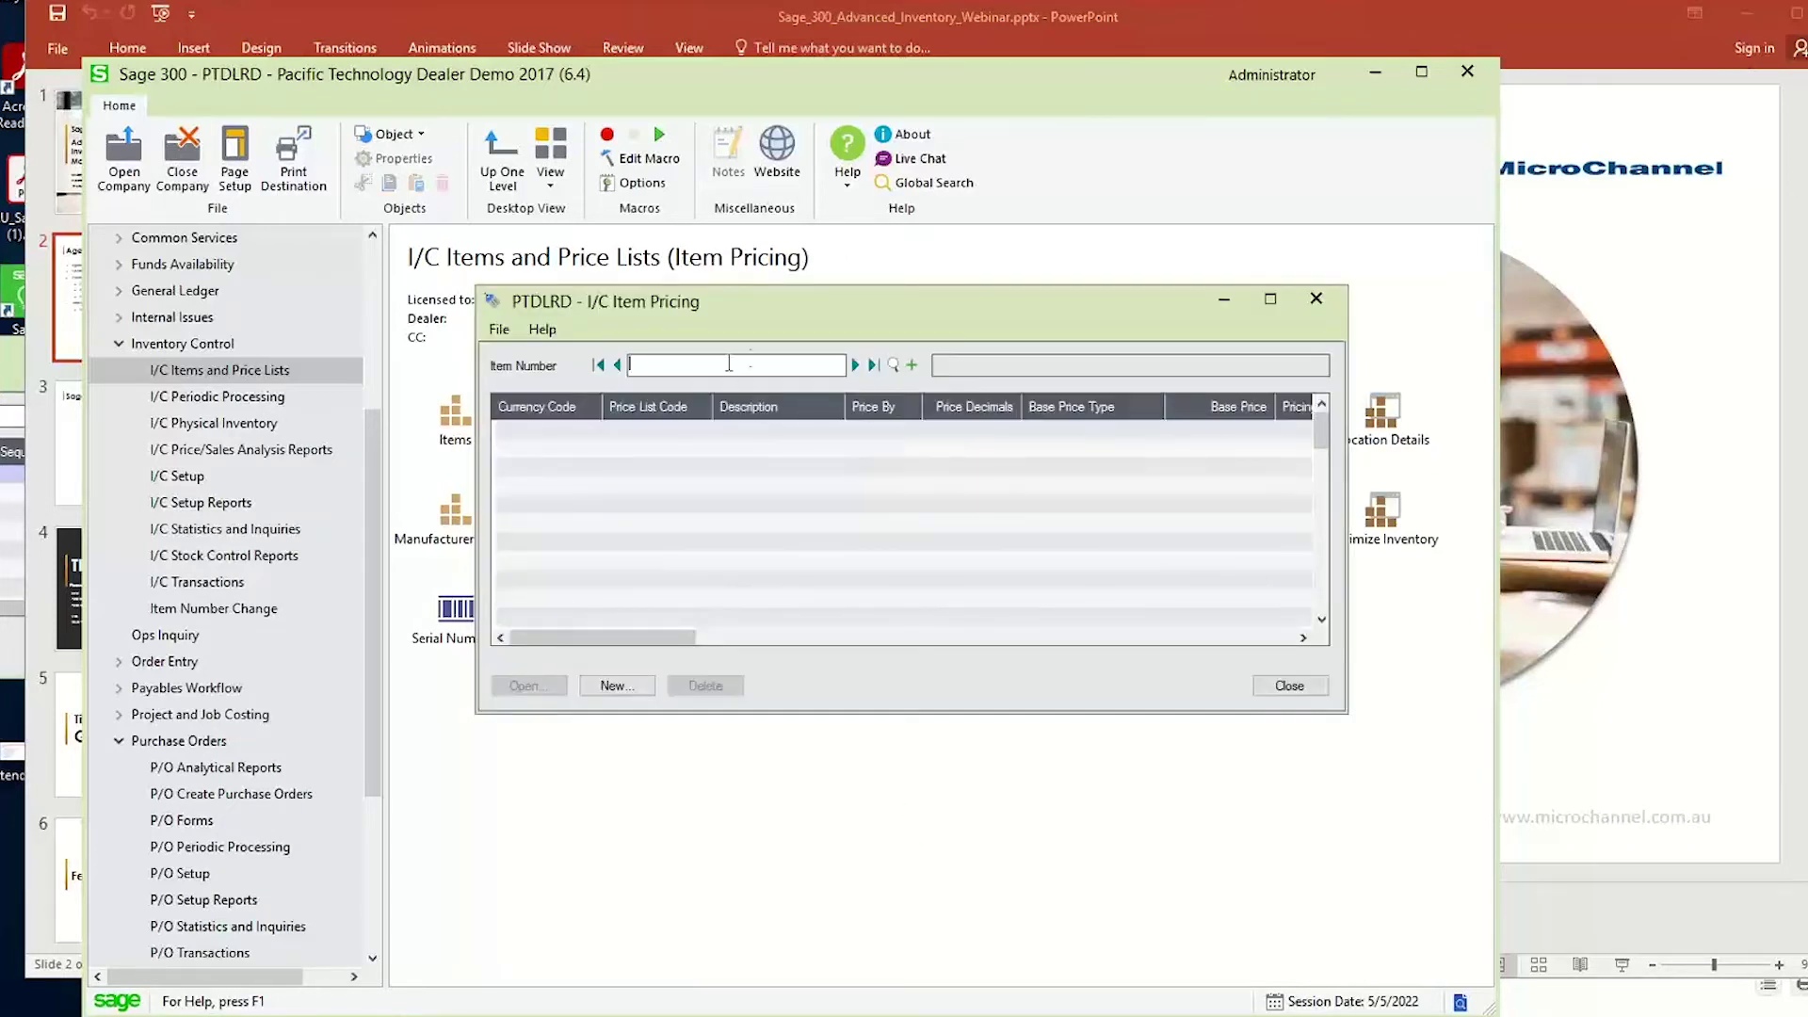
{"action": "left_click", "coordinate": [854, 365]}
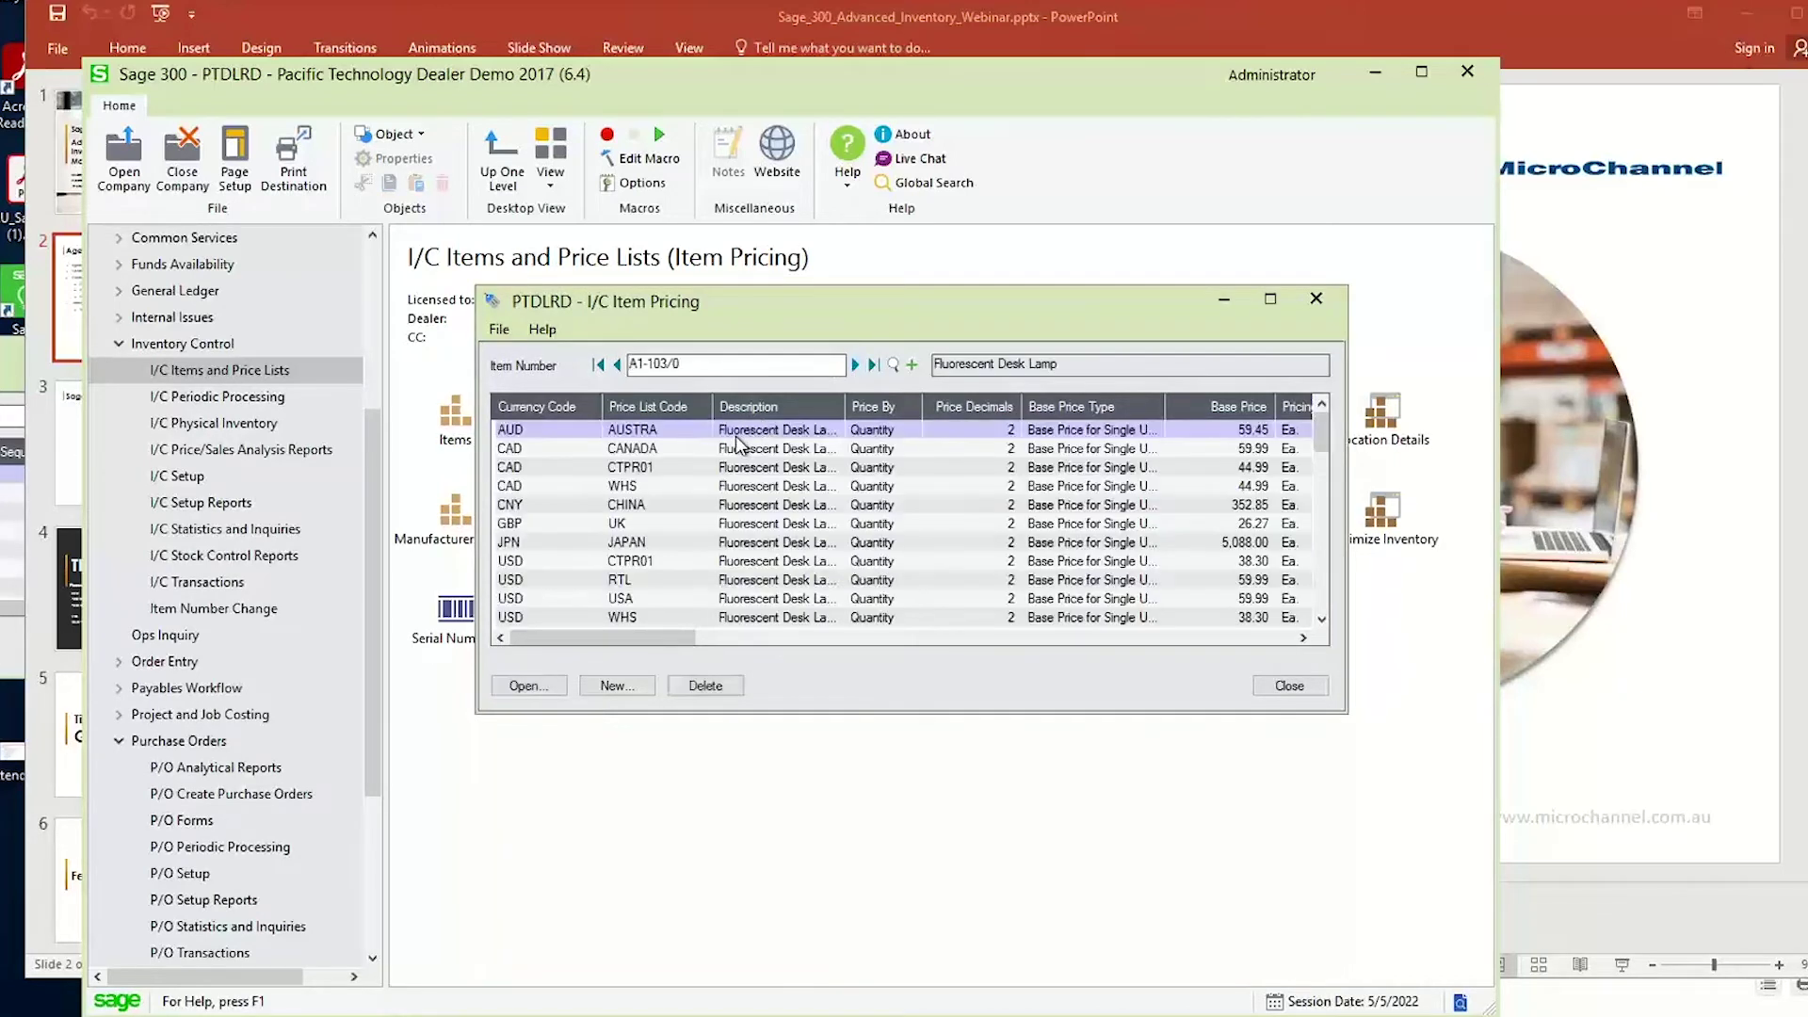
{"action": "left_click", "coordinate": [561, 687]}
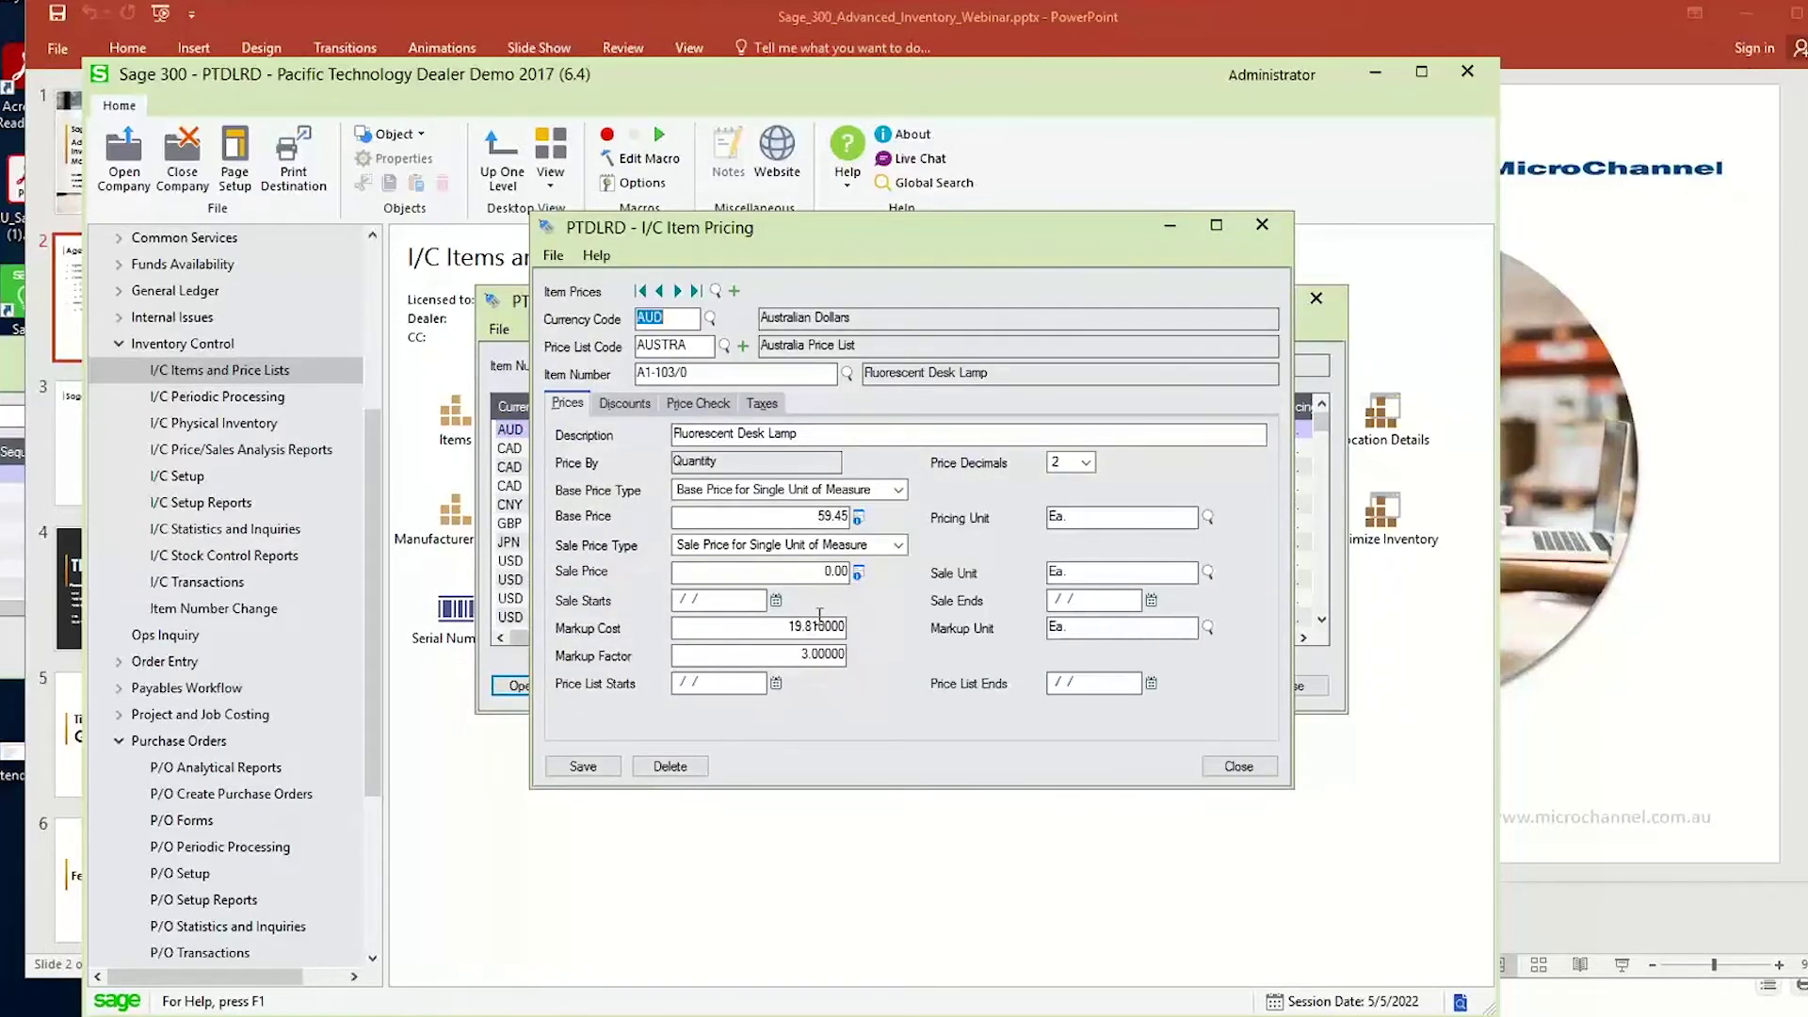
Review the Base Price Type options and the sale price date fields for the Fluorescent Desk Lamp.
{"action": "left_click", "coordinate": [794, 488]}
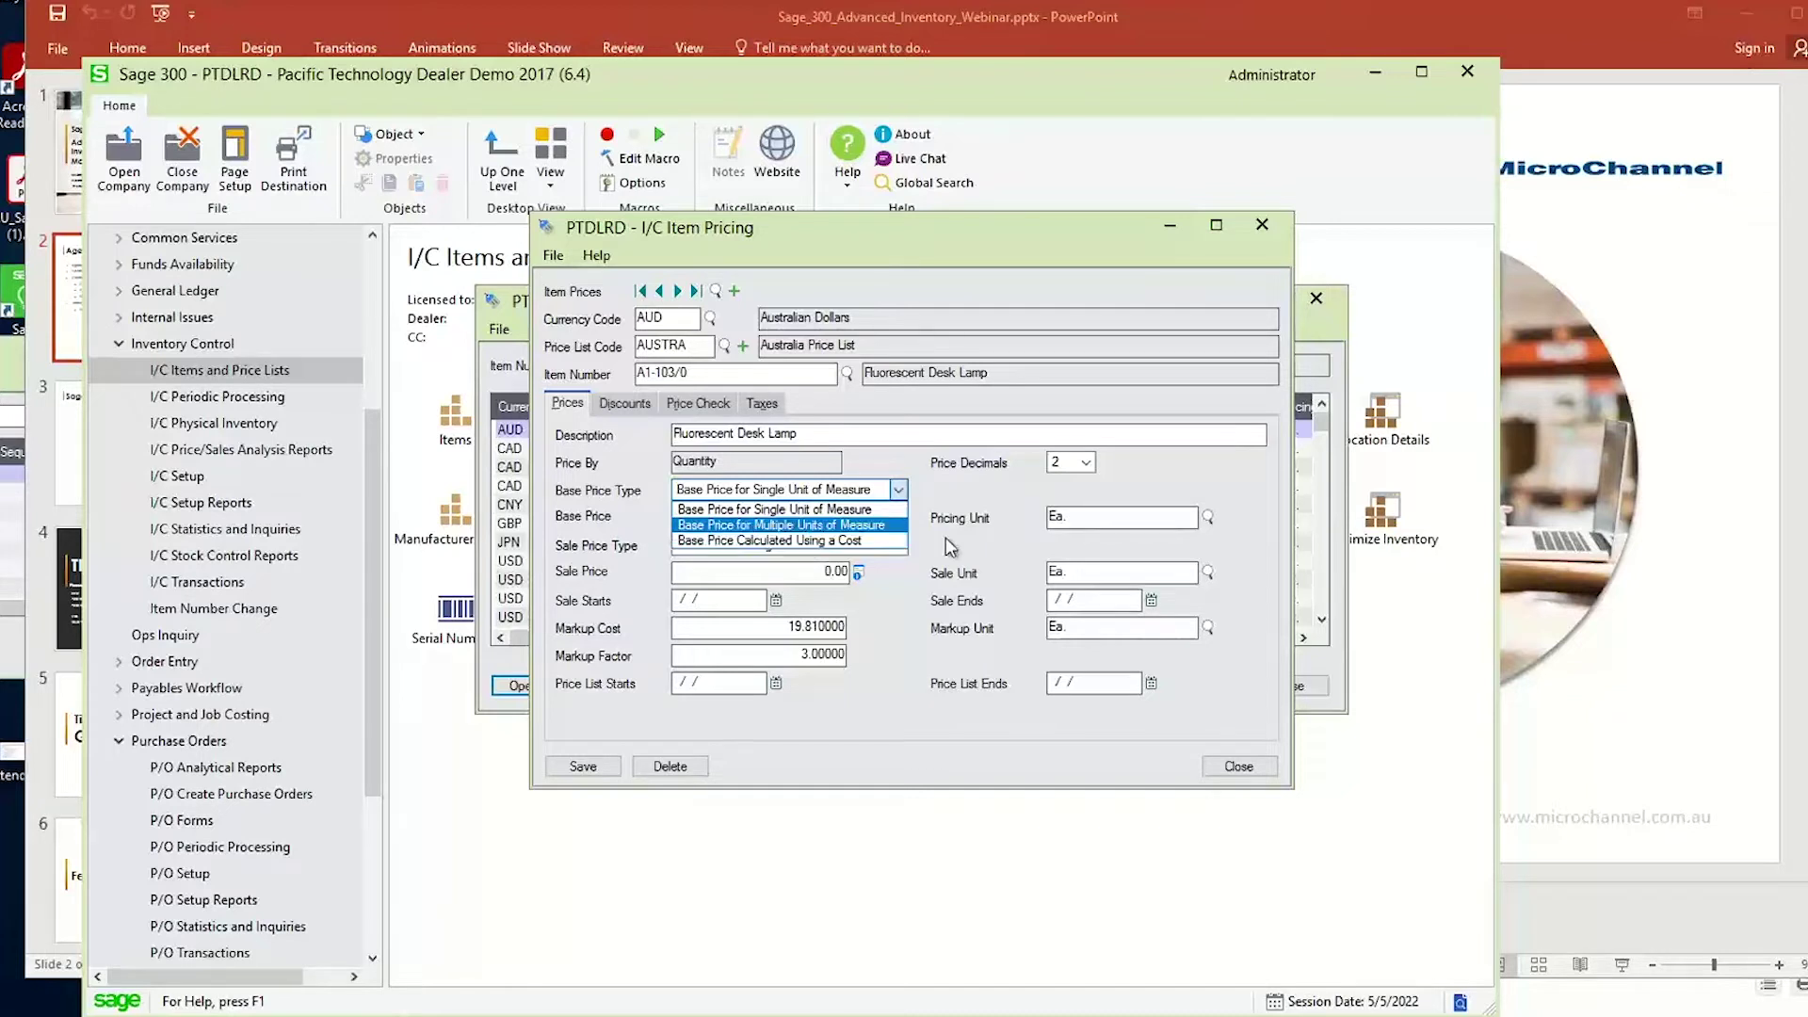
{"action": "left_click", "coordinate": [1003, 532]}
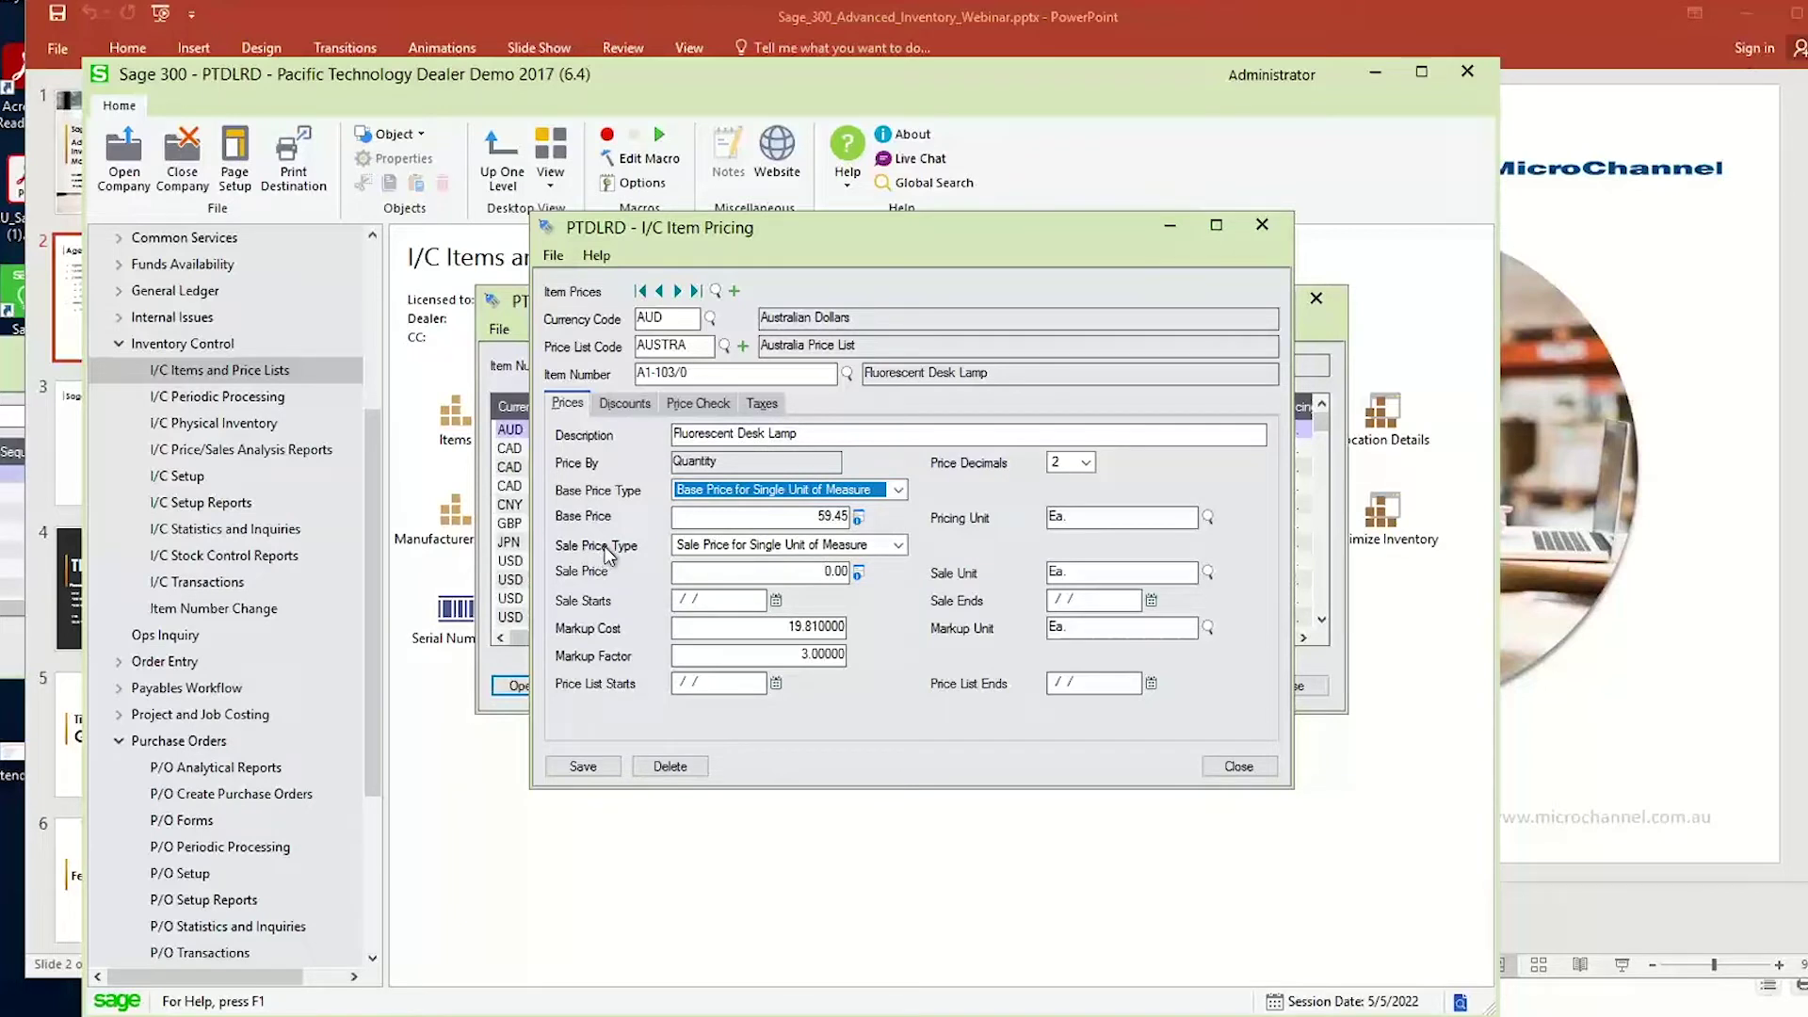
{"action": "left_click", "coordinate": [1115, 604]}
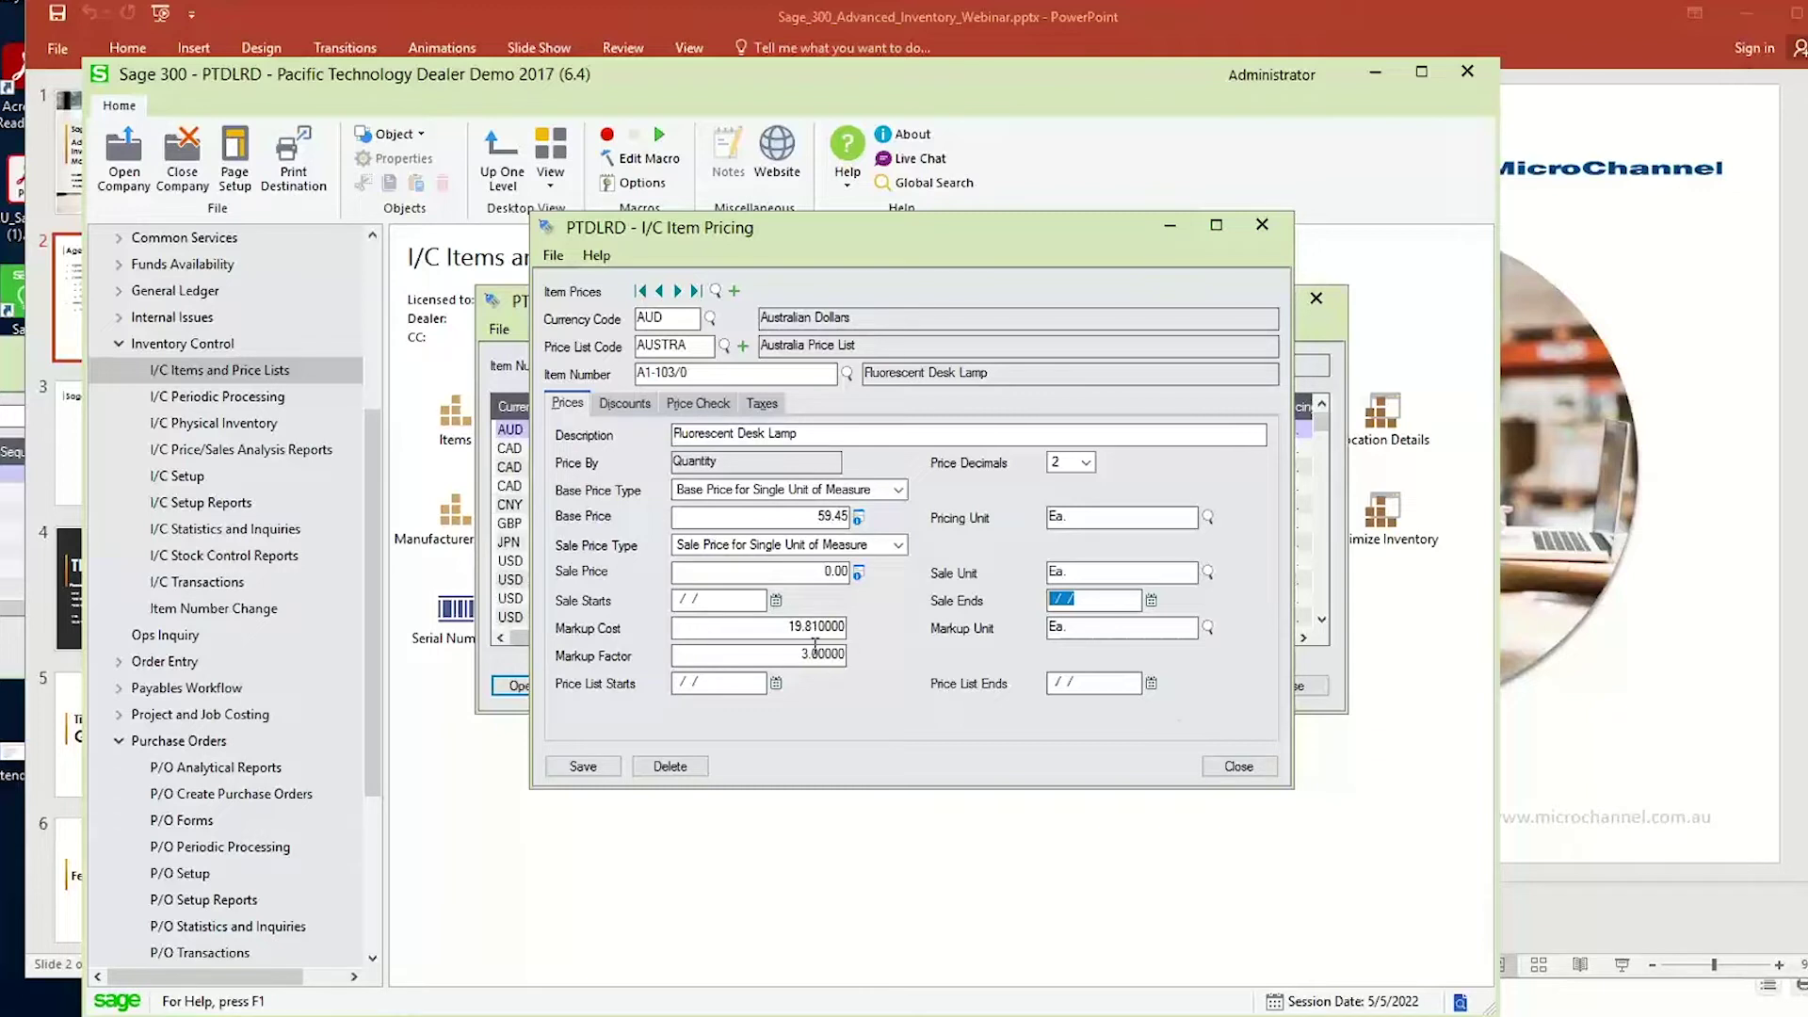
View the item's discount settings and the options for what the selling price is based on.
{"action": "left_click", "coordinate": [627, 404]}
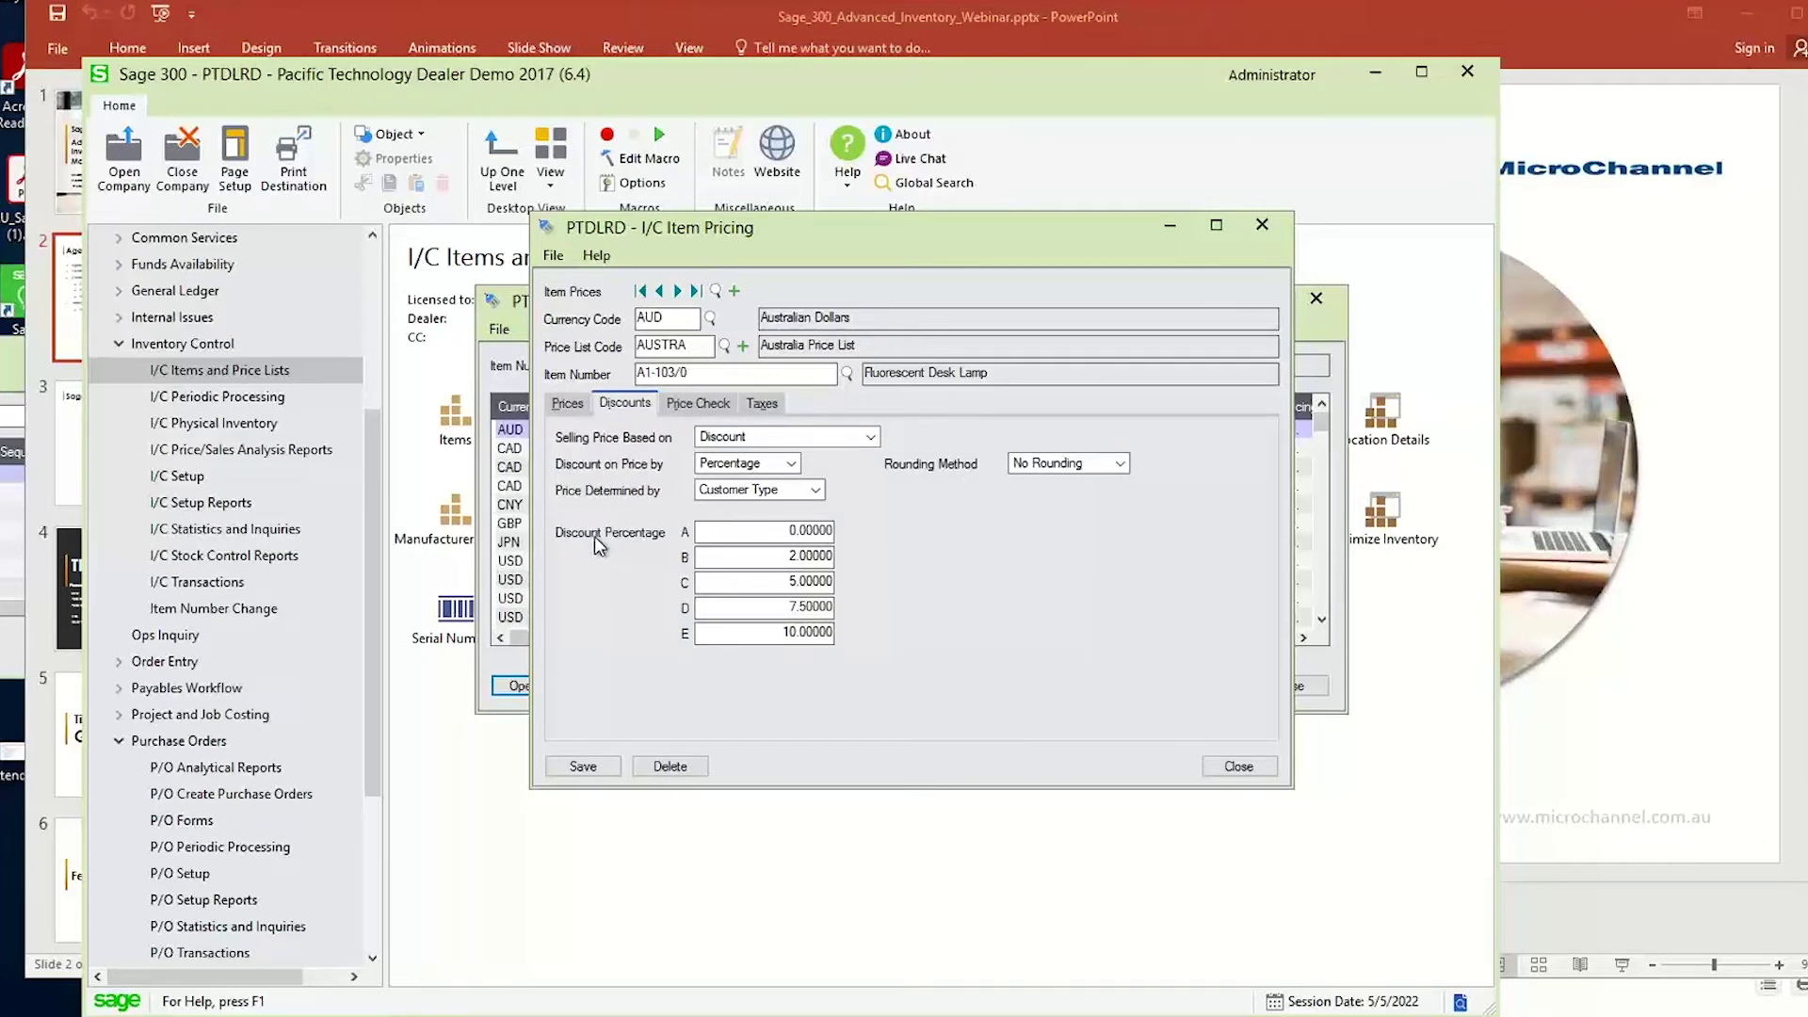
{"action": "left_click", "coordinate": [776, 438]}
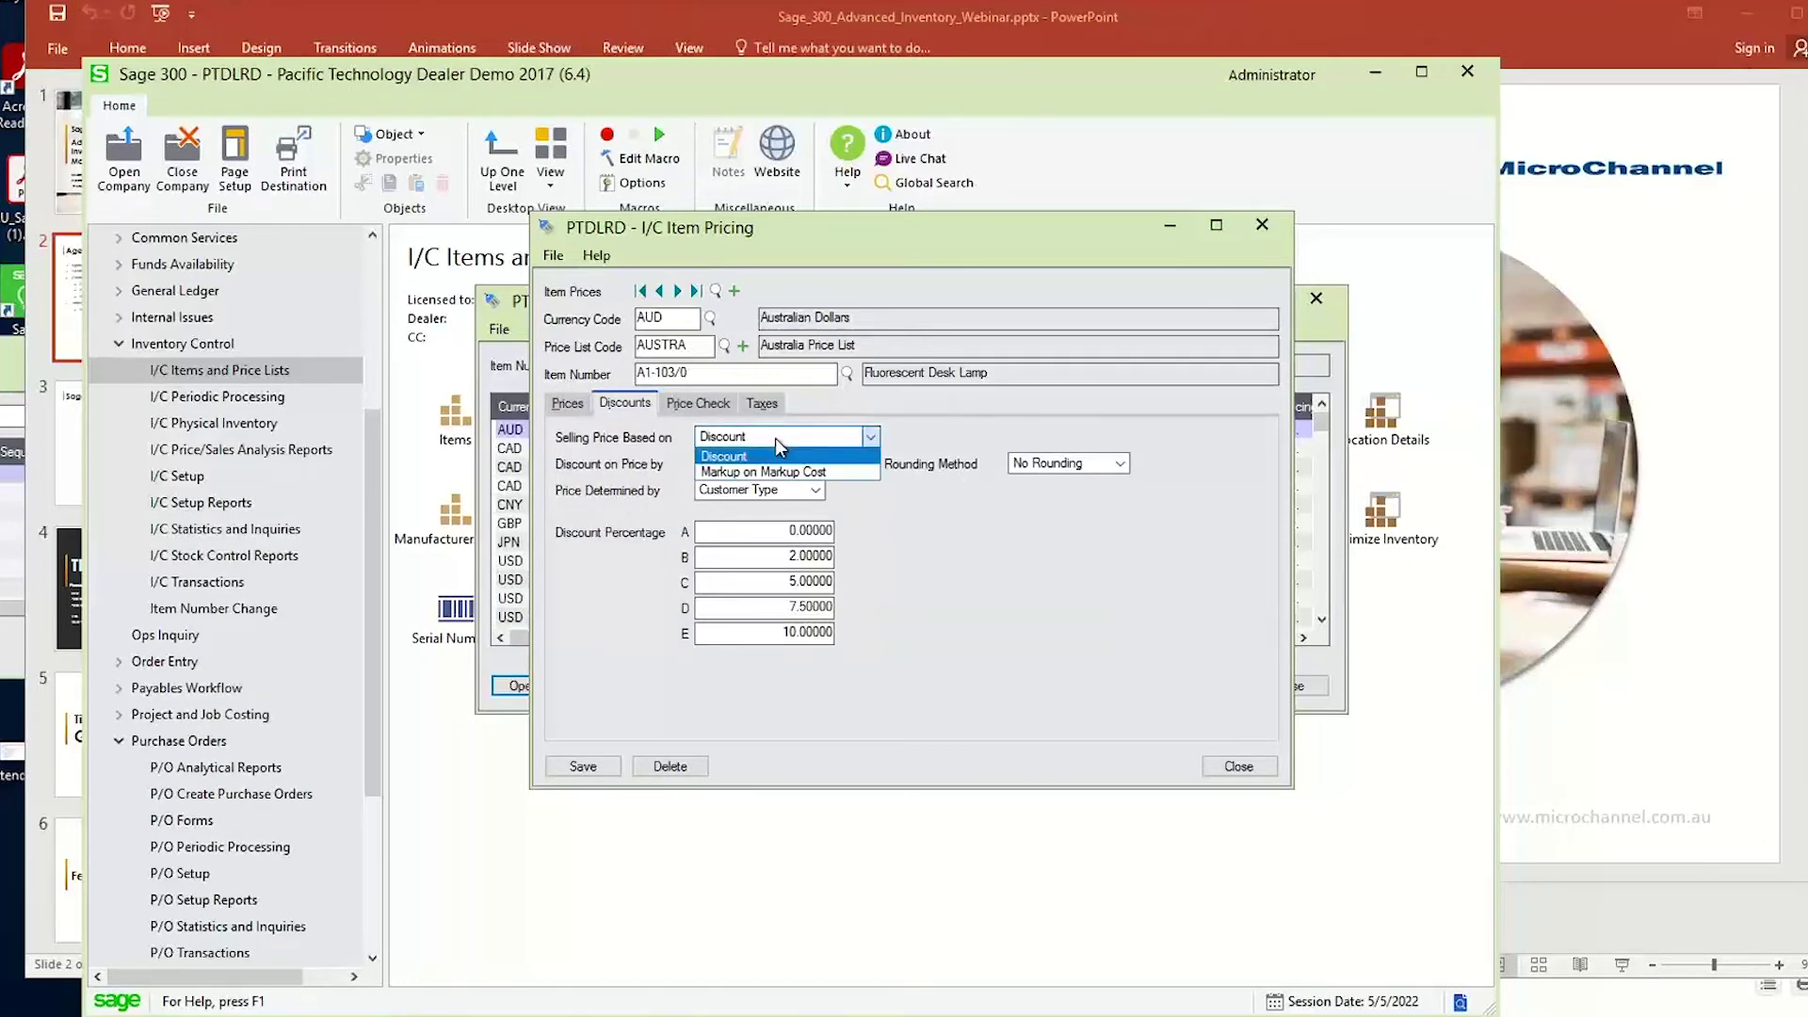
{"action": "left_click", "coordinate": [776, 438]}
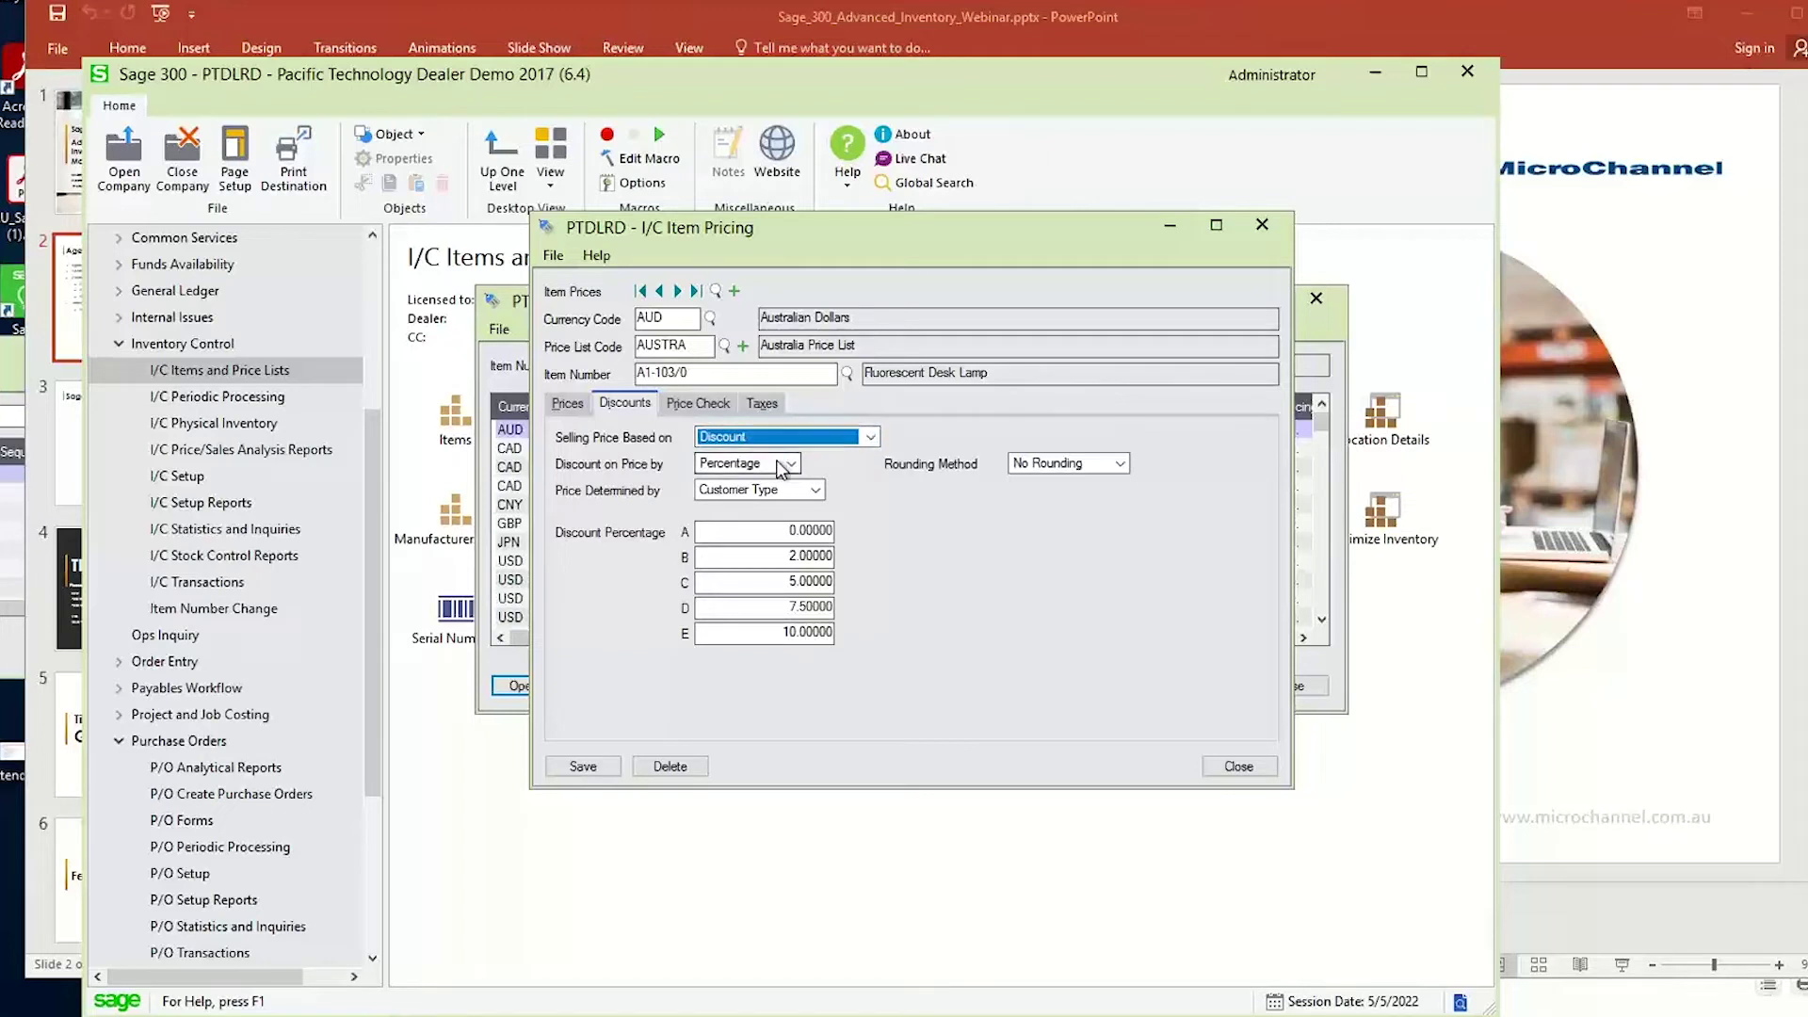
Try discounting the price by Amount with 1.00 for customer type A, and switch the discount back to Percentage.
{"action": "left_click", "coordinate": [777, 465]}
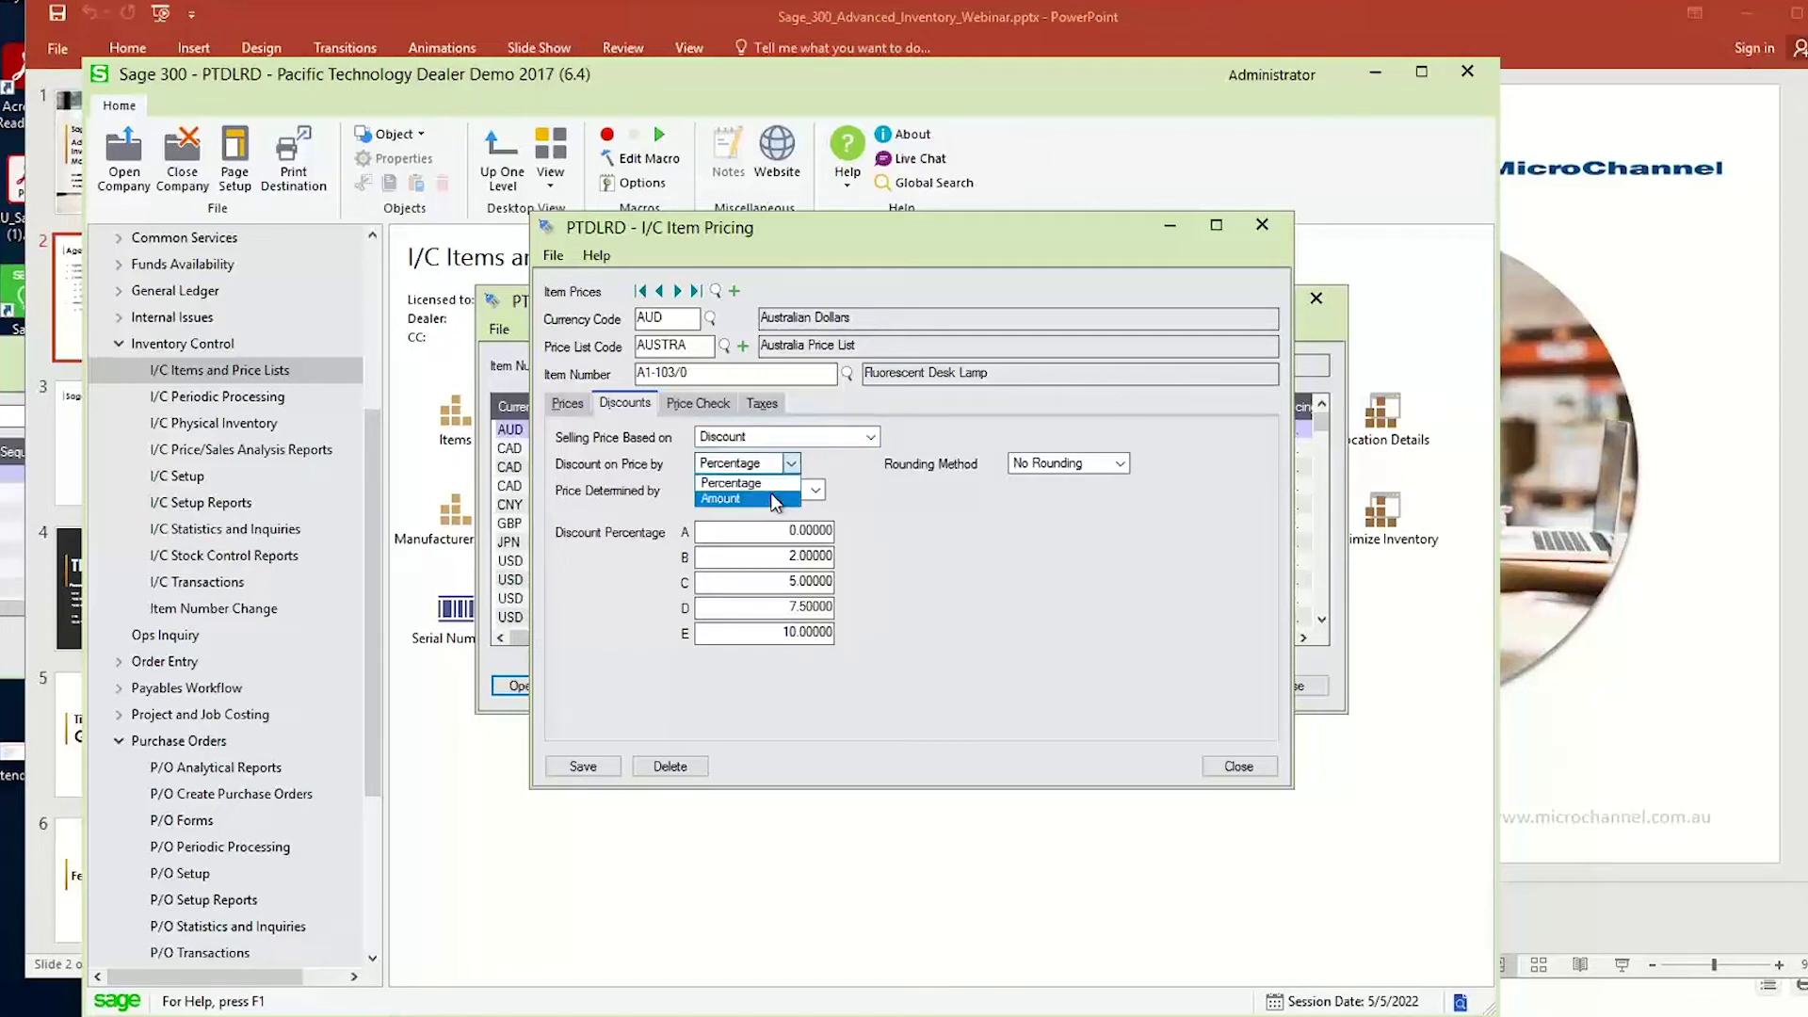
{"action": "left_click", "coordinate": [770, 494]}
{"action": "left_click", "coordinate": [780, 539]}
{"action": "type", "text": "1."}
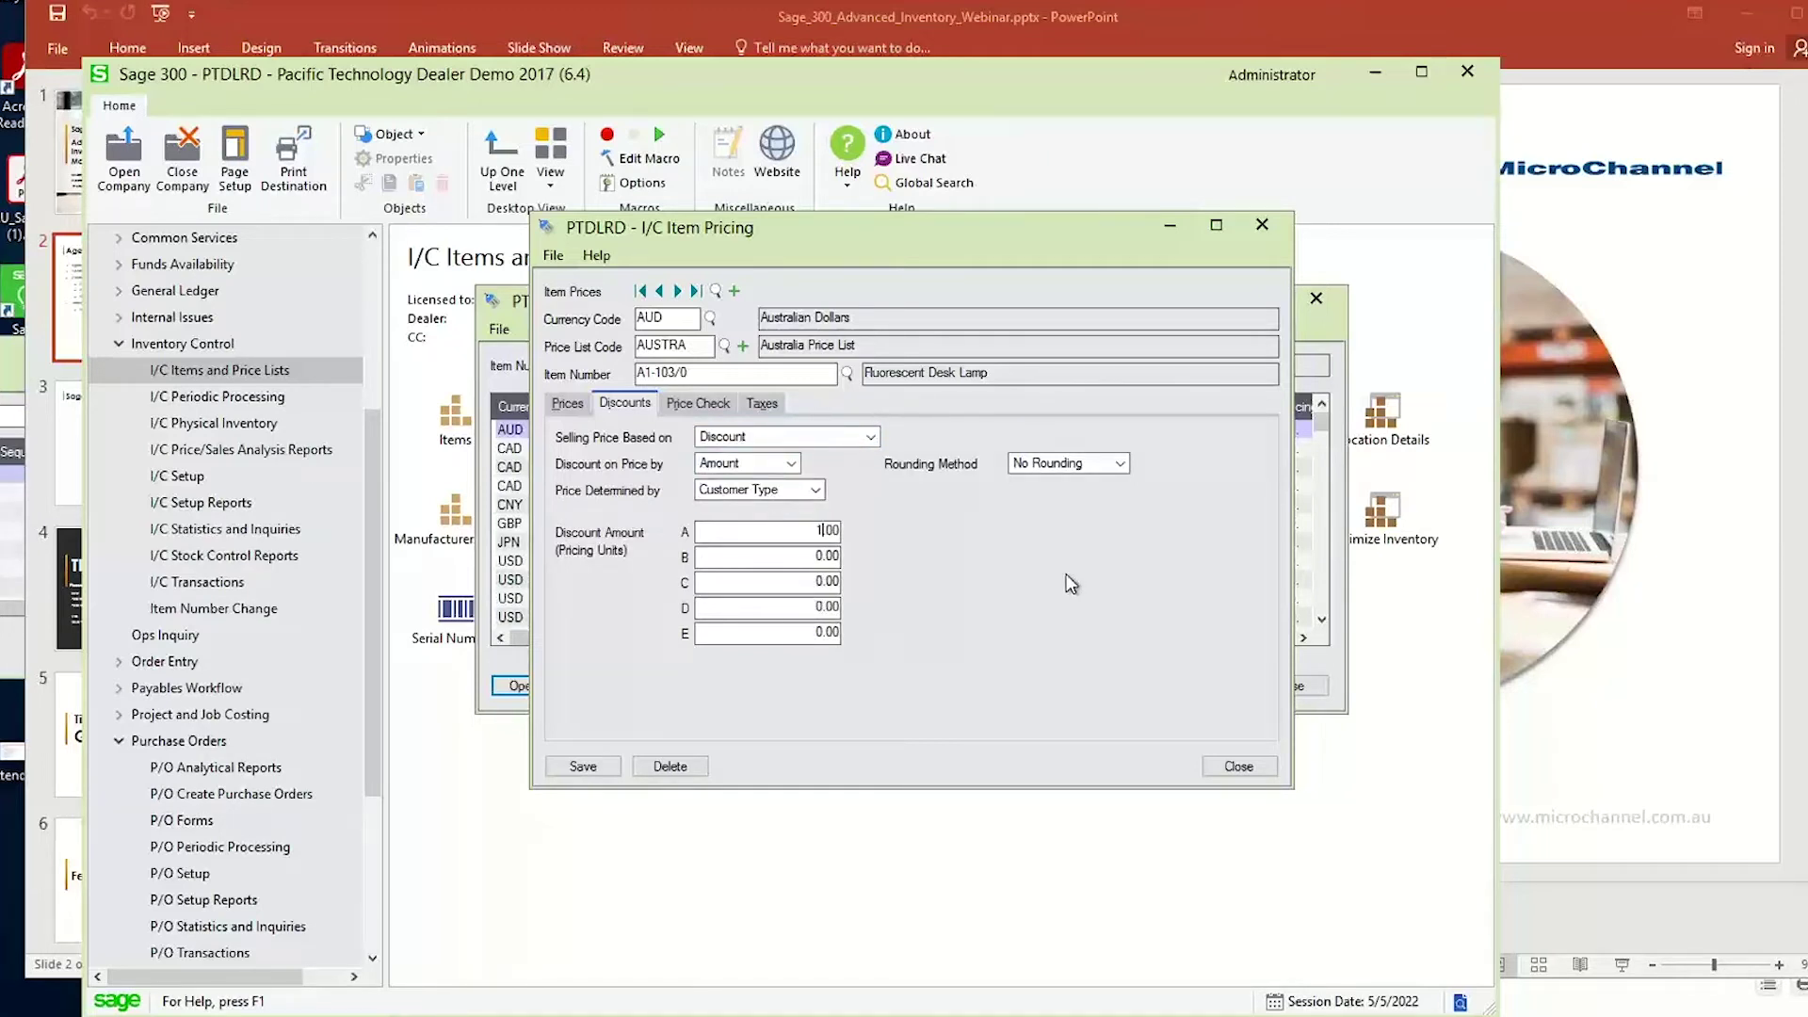
{"action": "left_click", "coordinate": [790, 464]}
{"action": "left_click", "coordinate": [776, 484]}
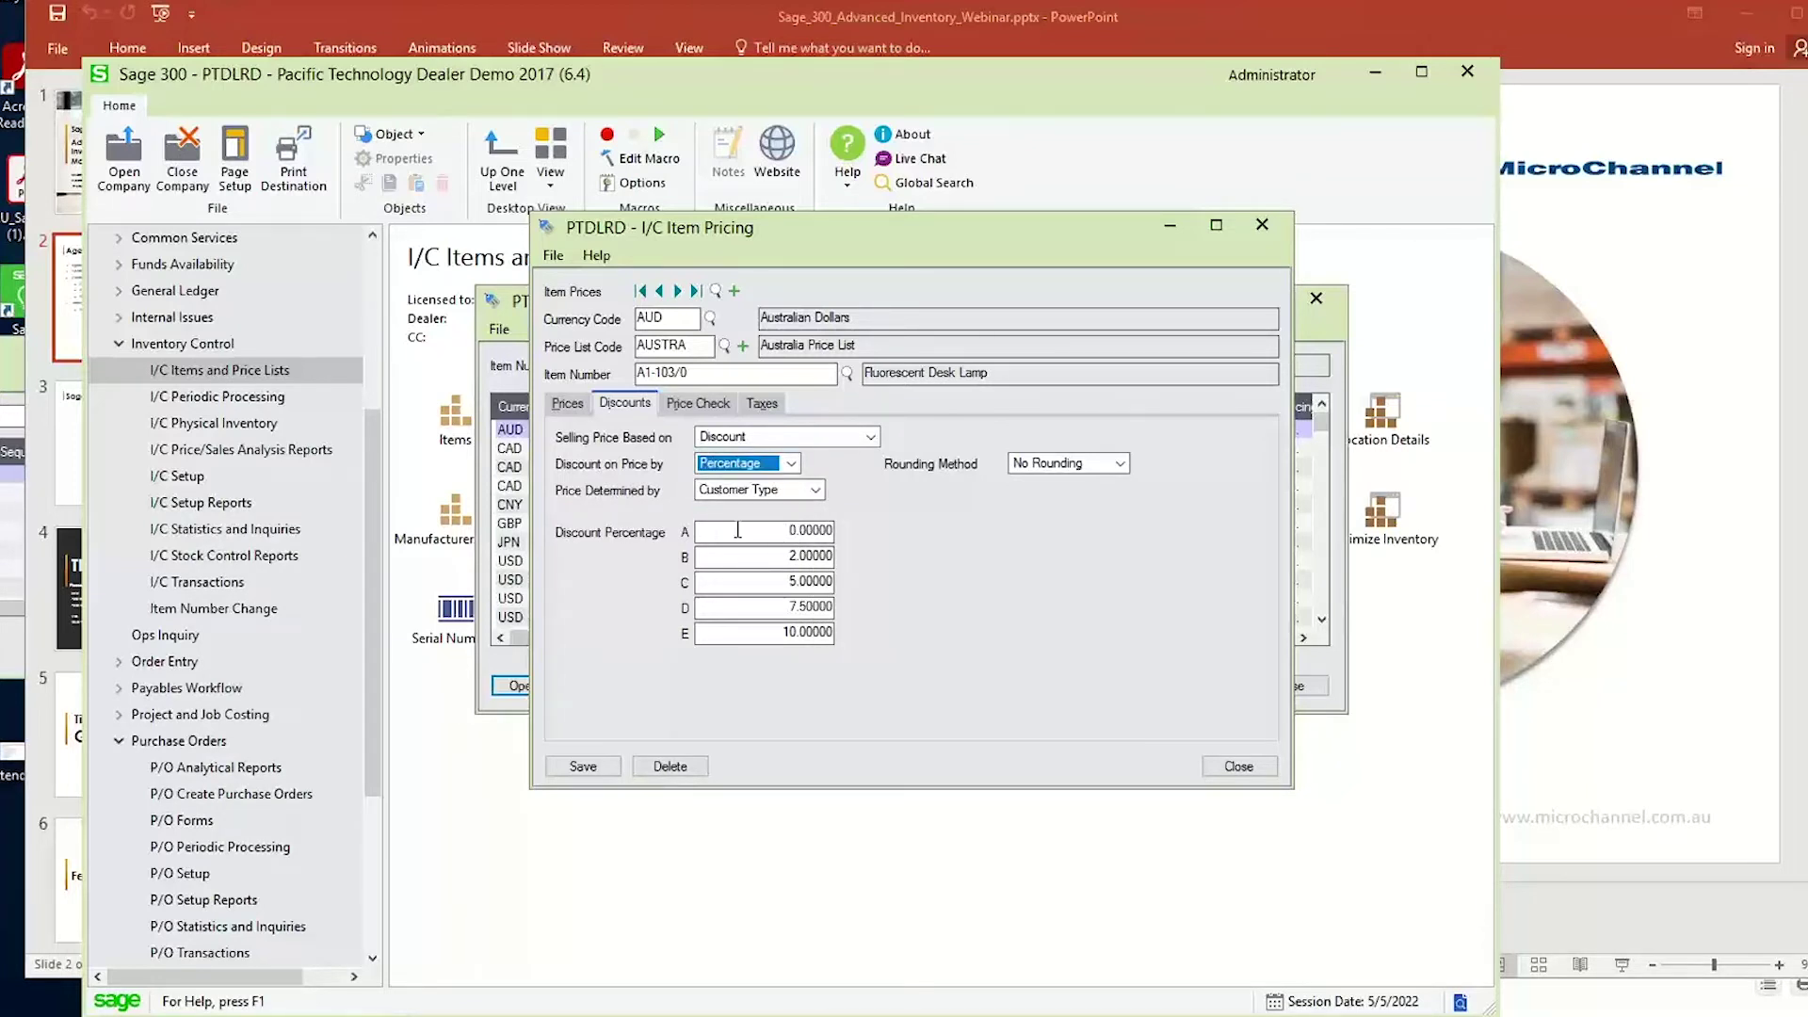
Try determining the price by Volume Discounts to show the quantity breaks, and set it back to Customer Type.
{"action": "left_click", "coordinate": [807, 484]}
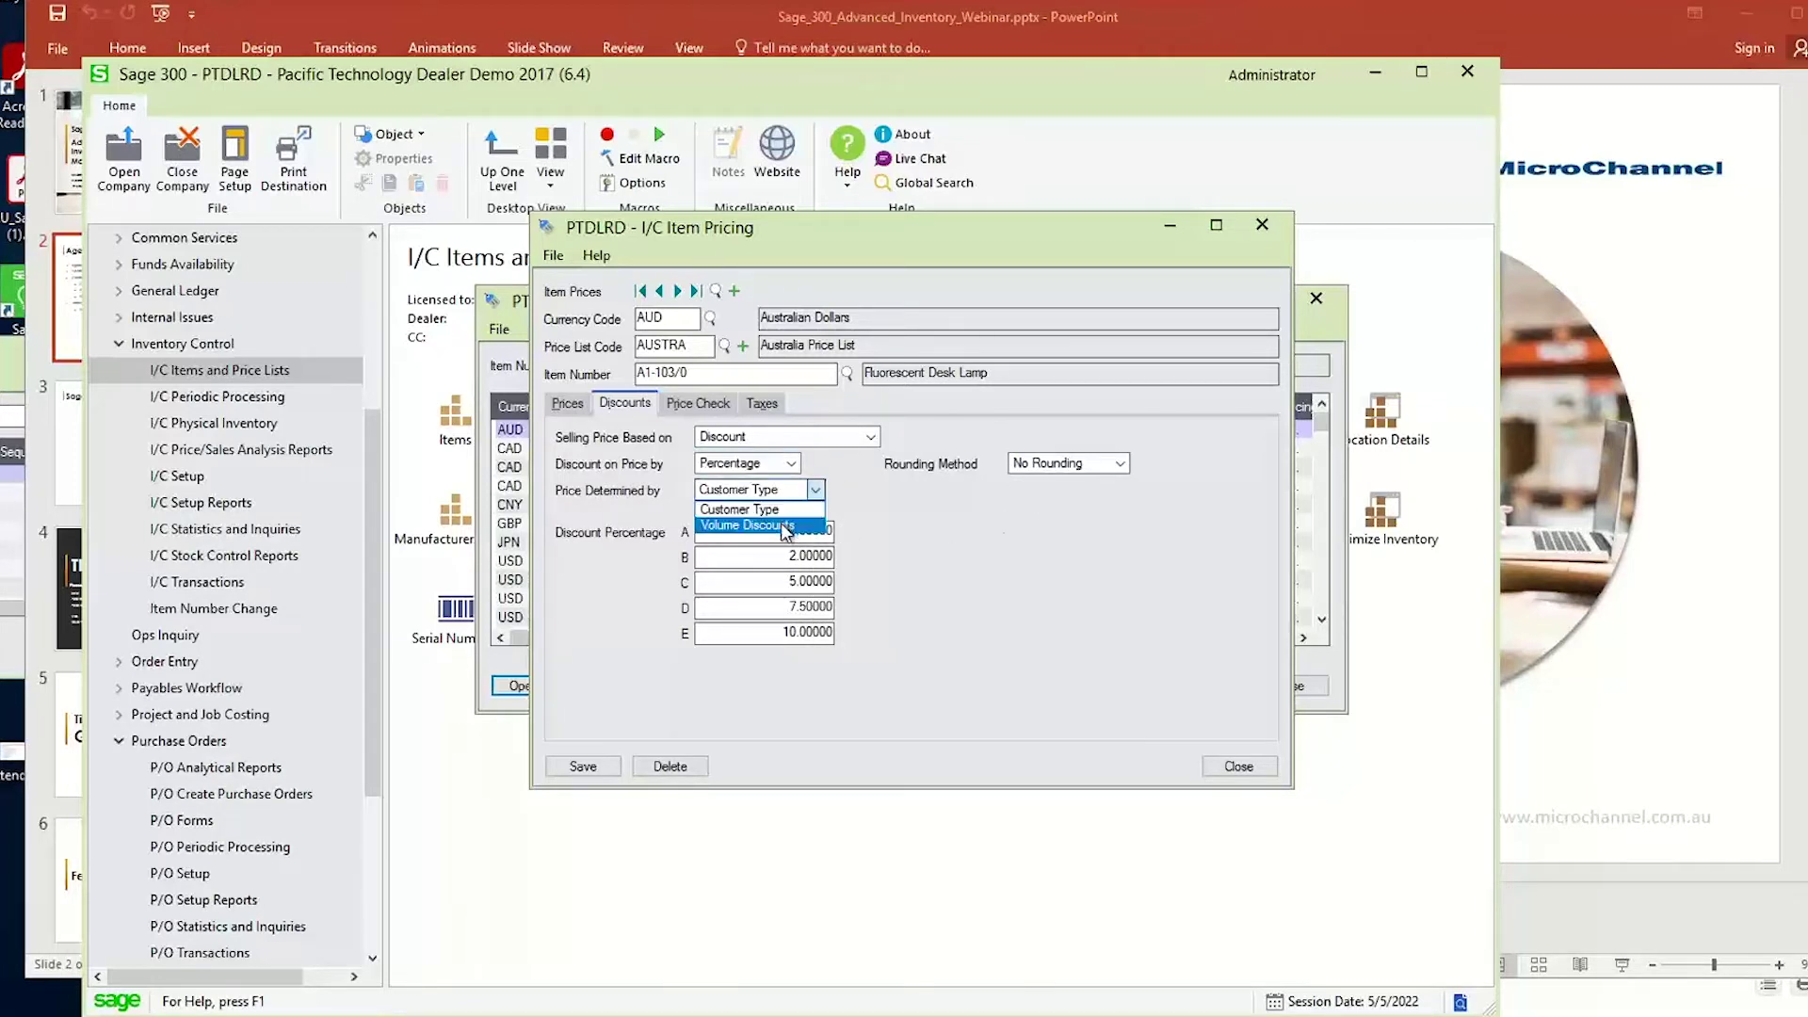
{"action": "left_click", "coordinate": [787, 518]}
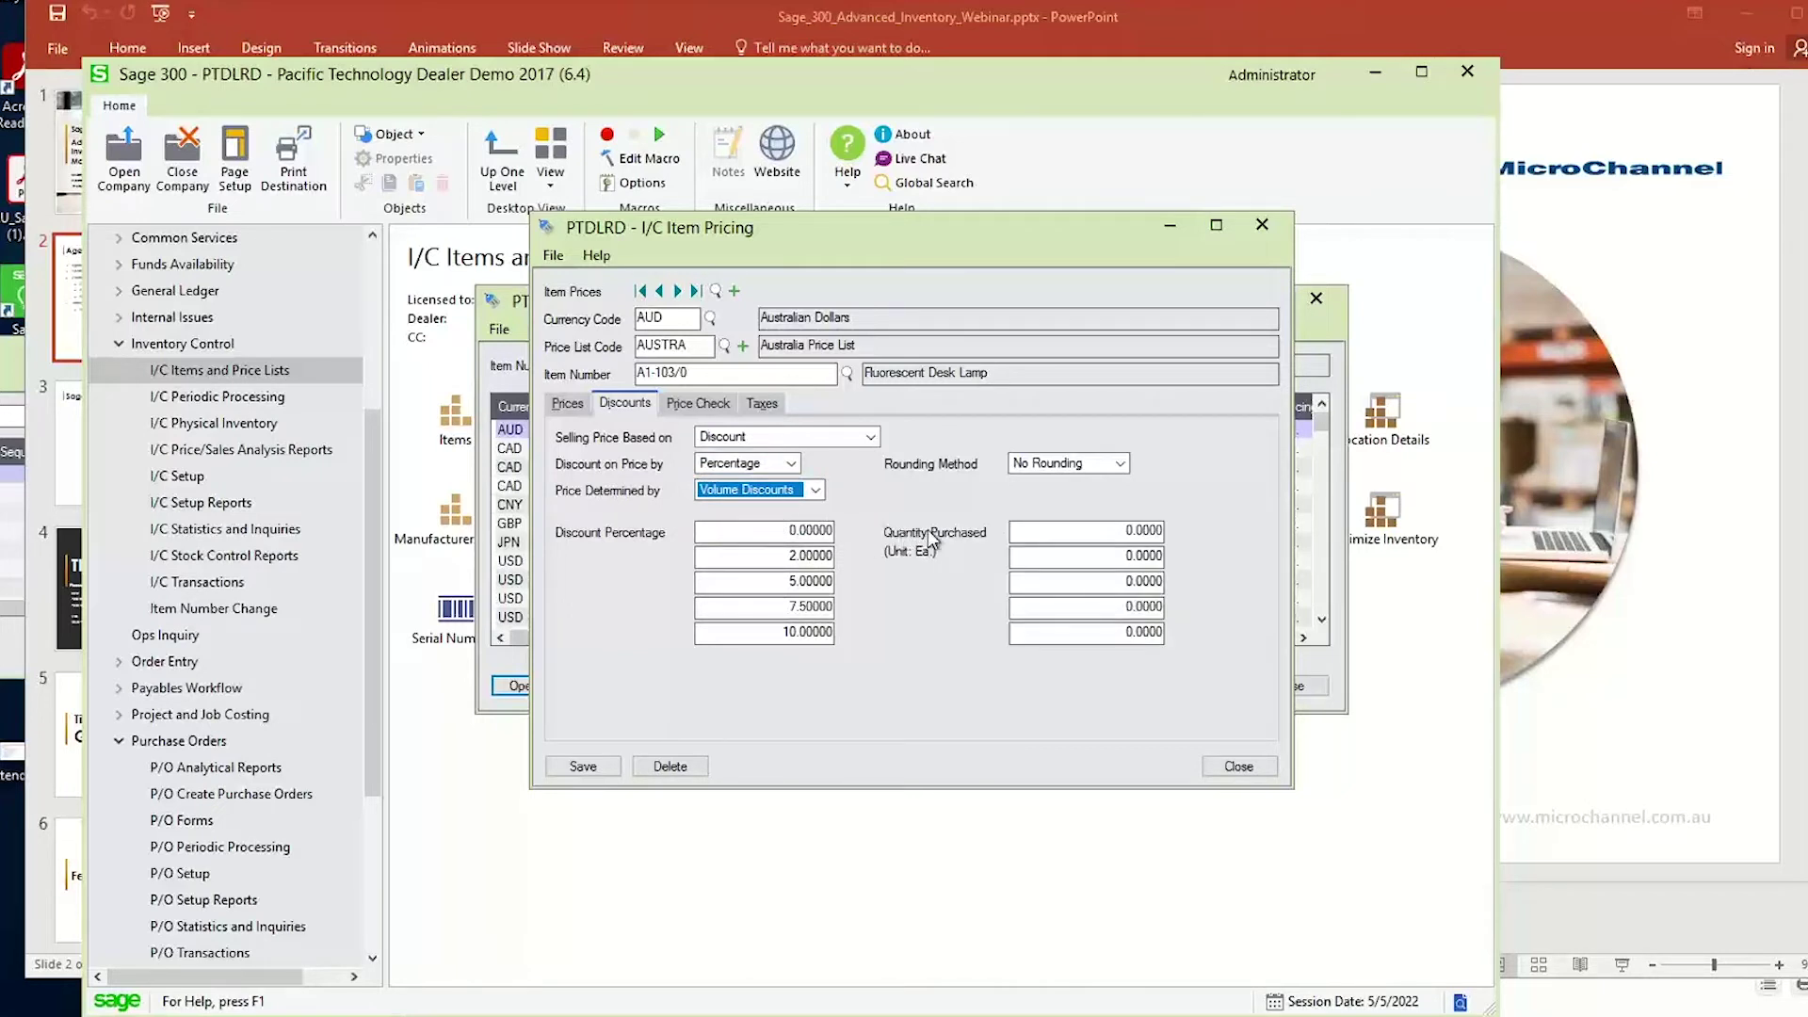
{"action": "left_click", "coordinate": [1056, 533]}
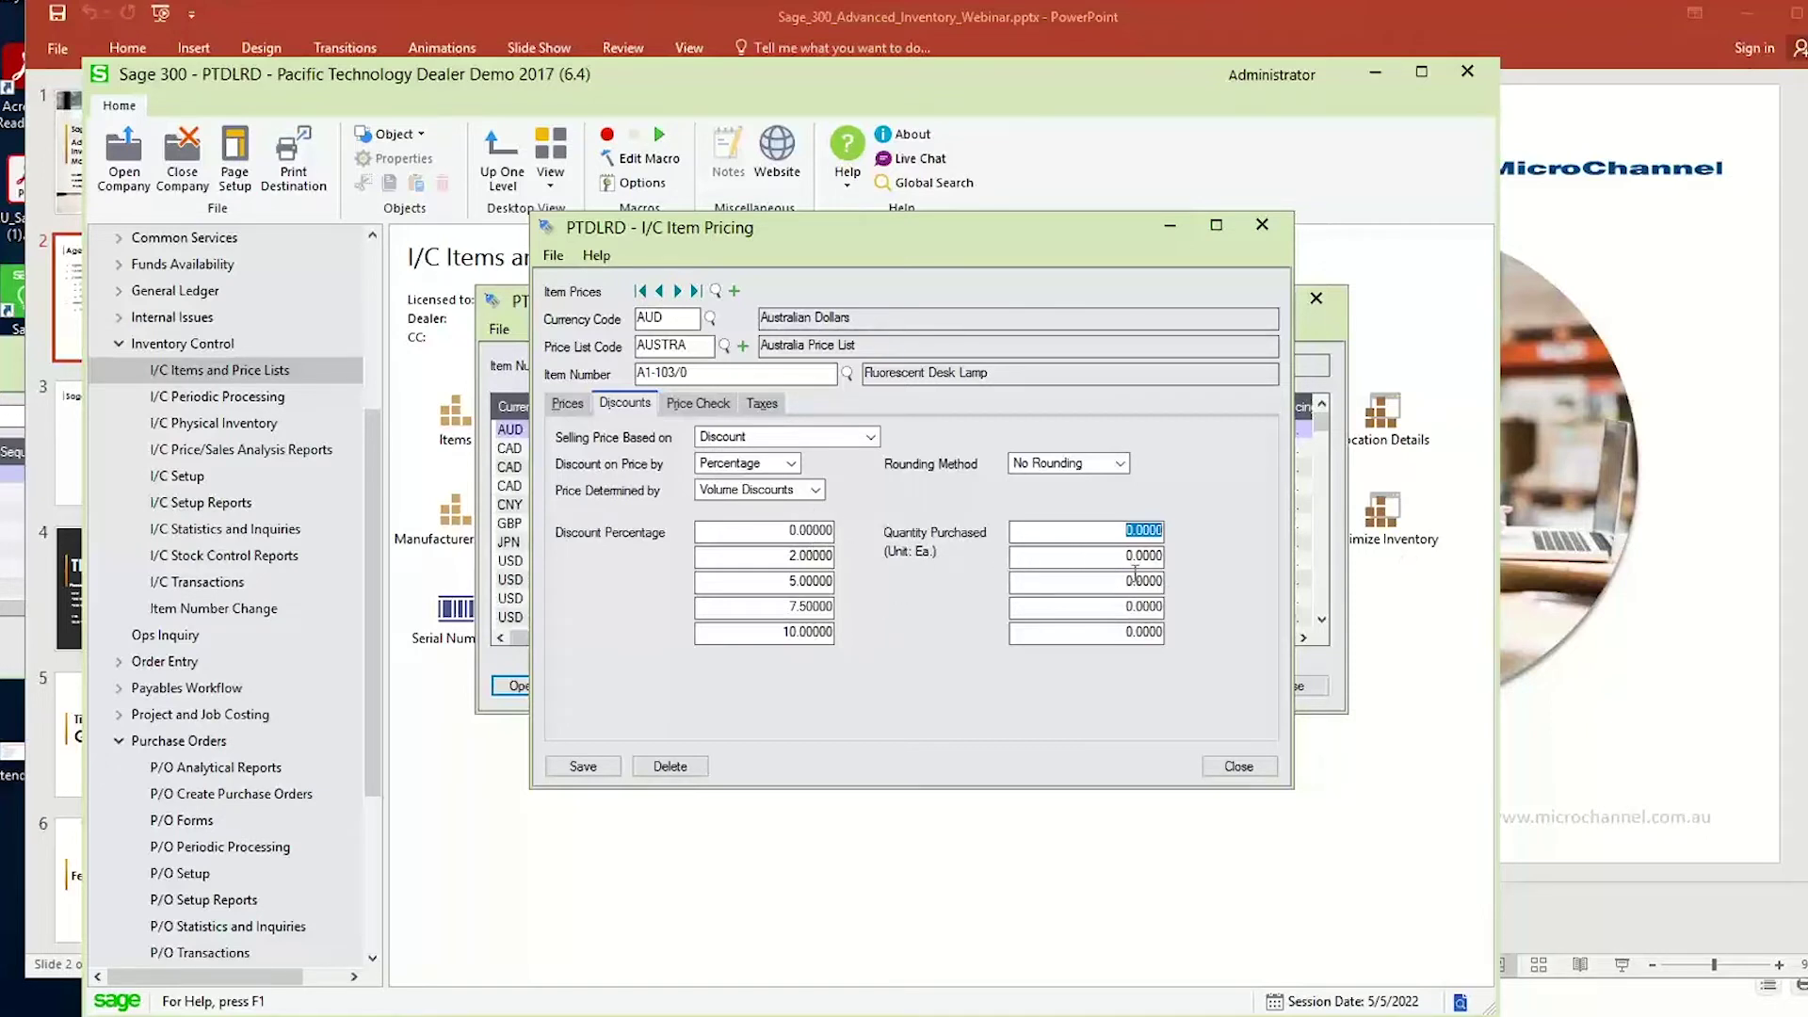
{"action": "left_click", "coordinate": [775, 486]}
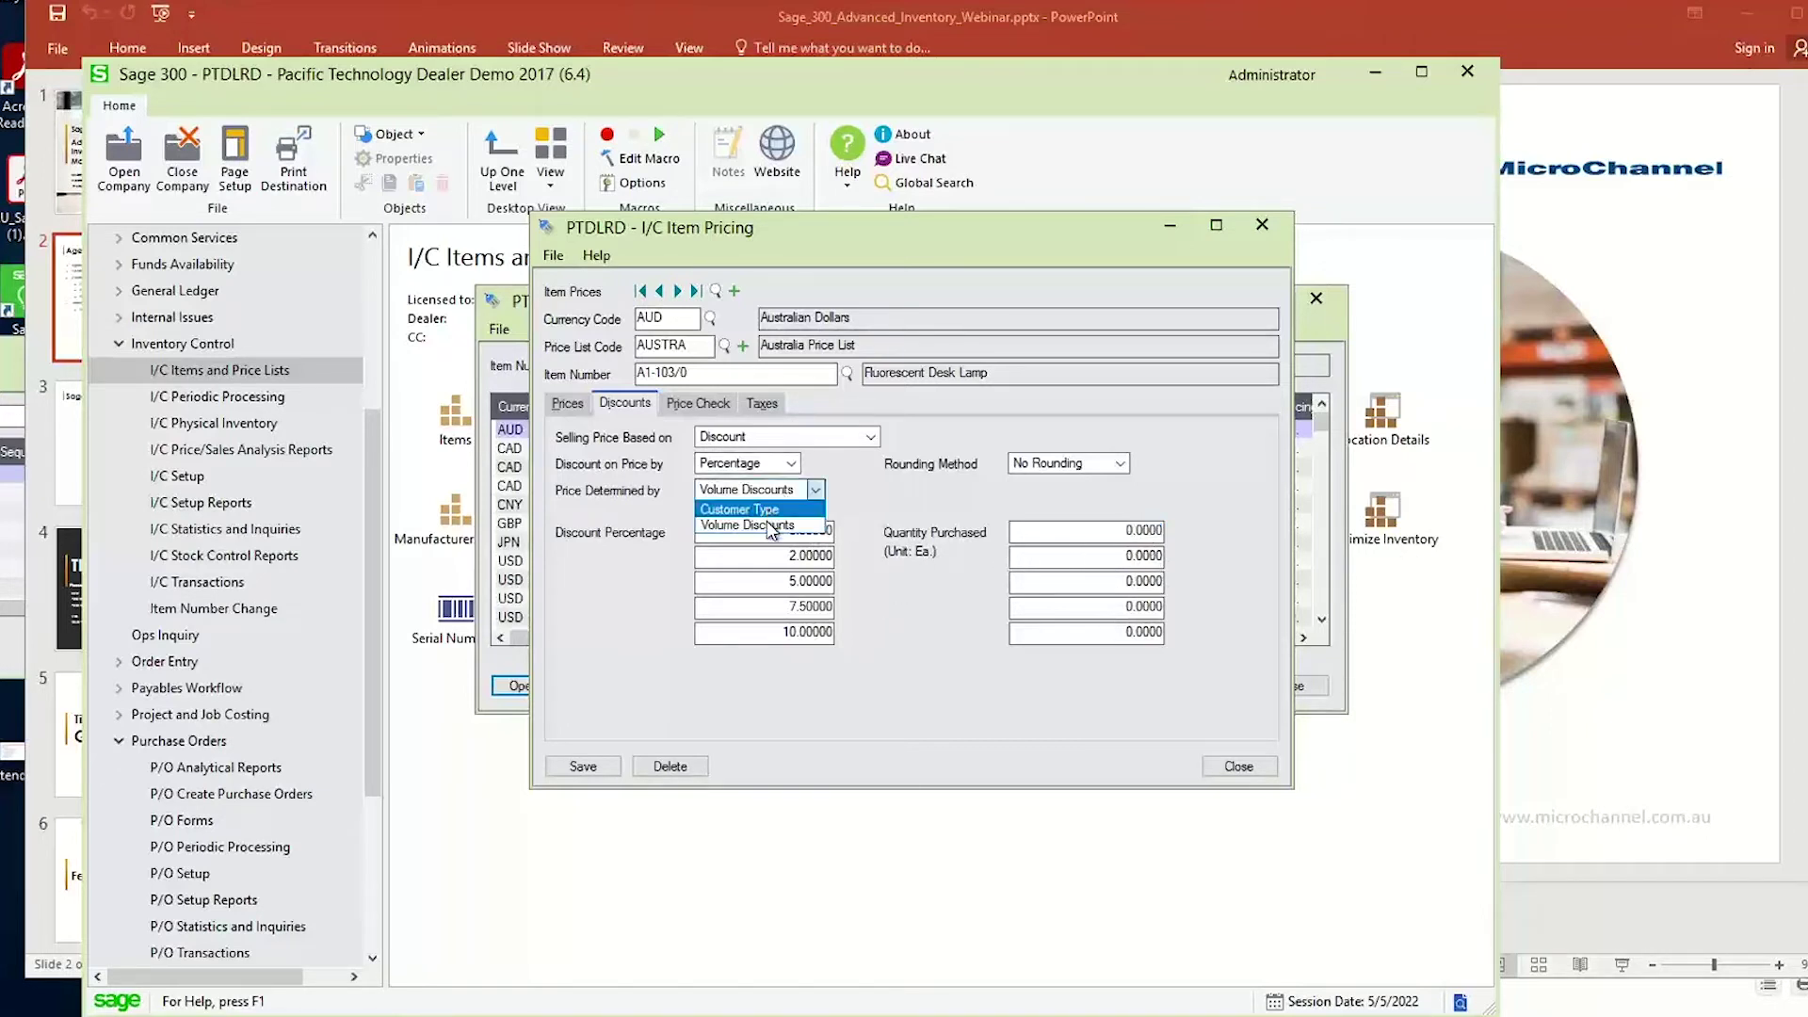
{"action": "left_click", "coordinate": [744, 509]}
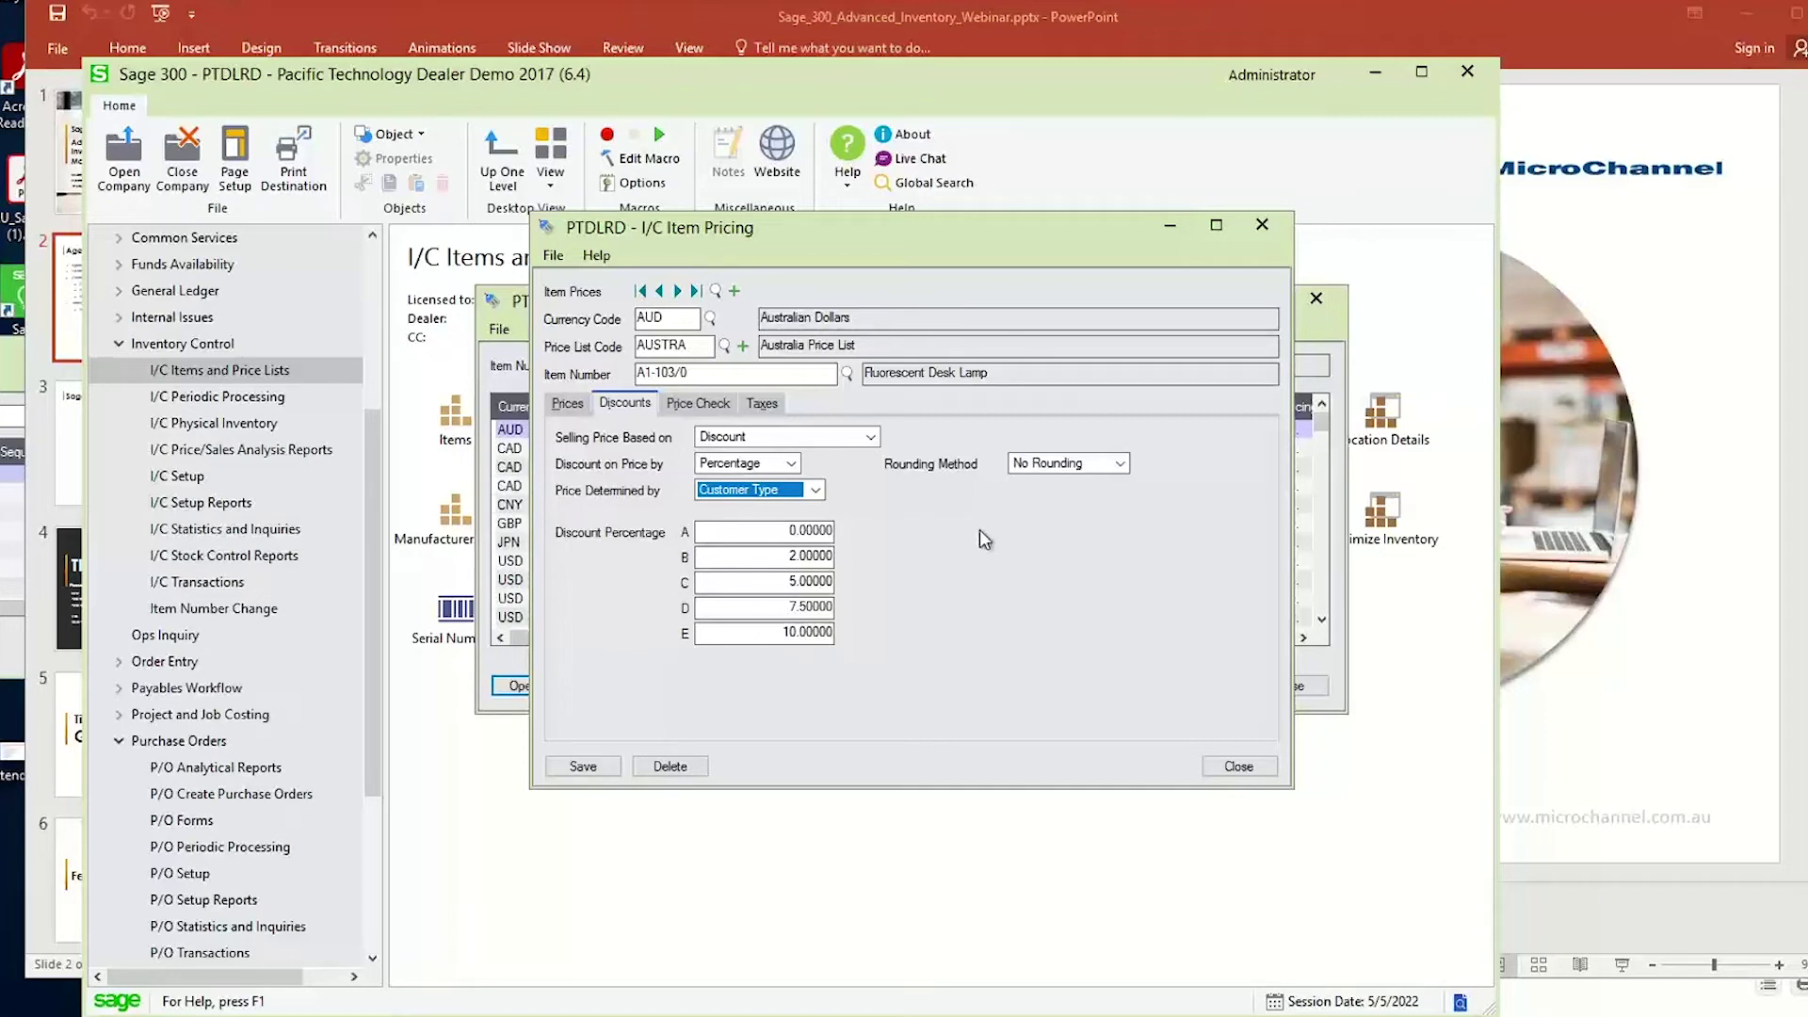
{"action": "left_click", "coordinate": [725, 585]}
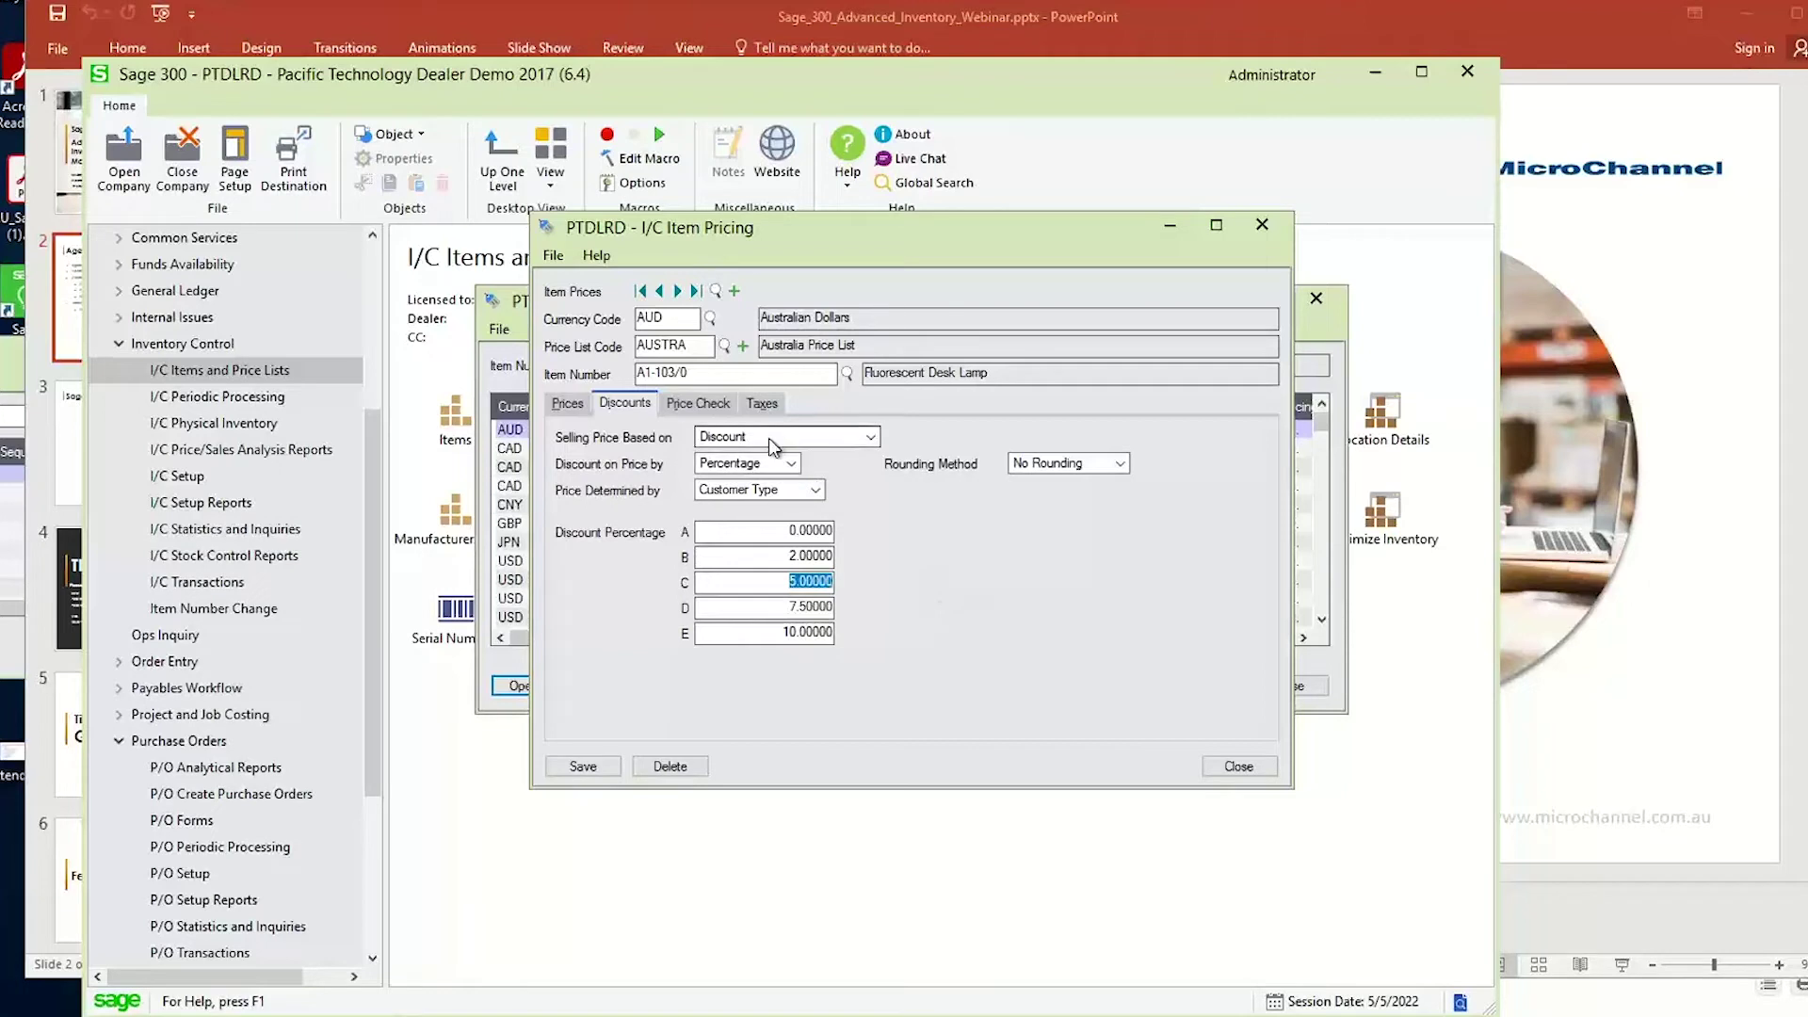
Review the price details and the Price Check Type options, and close the AUSTRA price record without saving changes.
{"action": "left_click", "coordinate": [571, 405]}
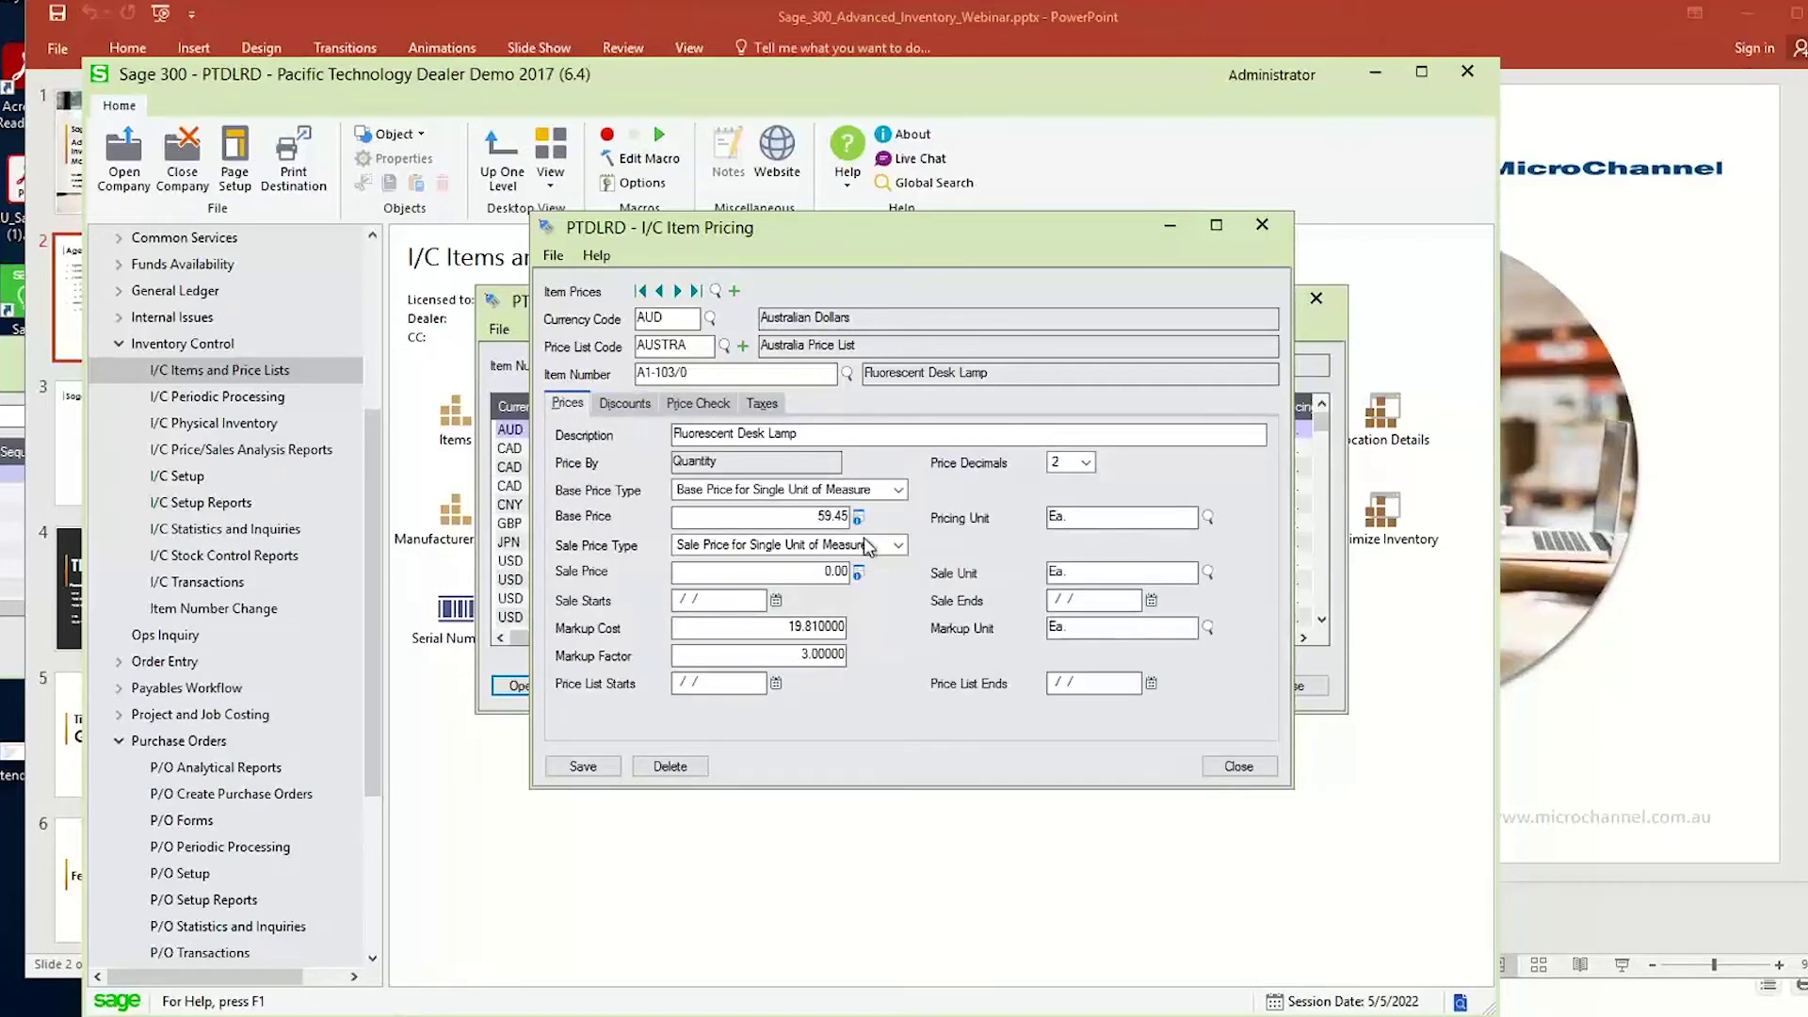
{"action": "left_click", "coordinate": [610, 410]}
{"action": "left_click", "coordinate": [702, 404]}
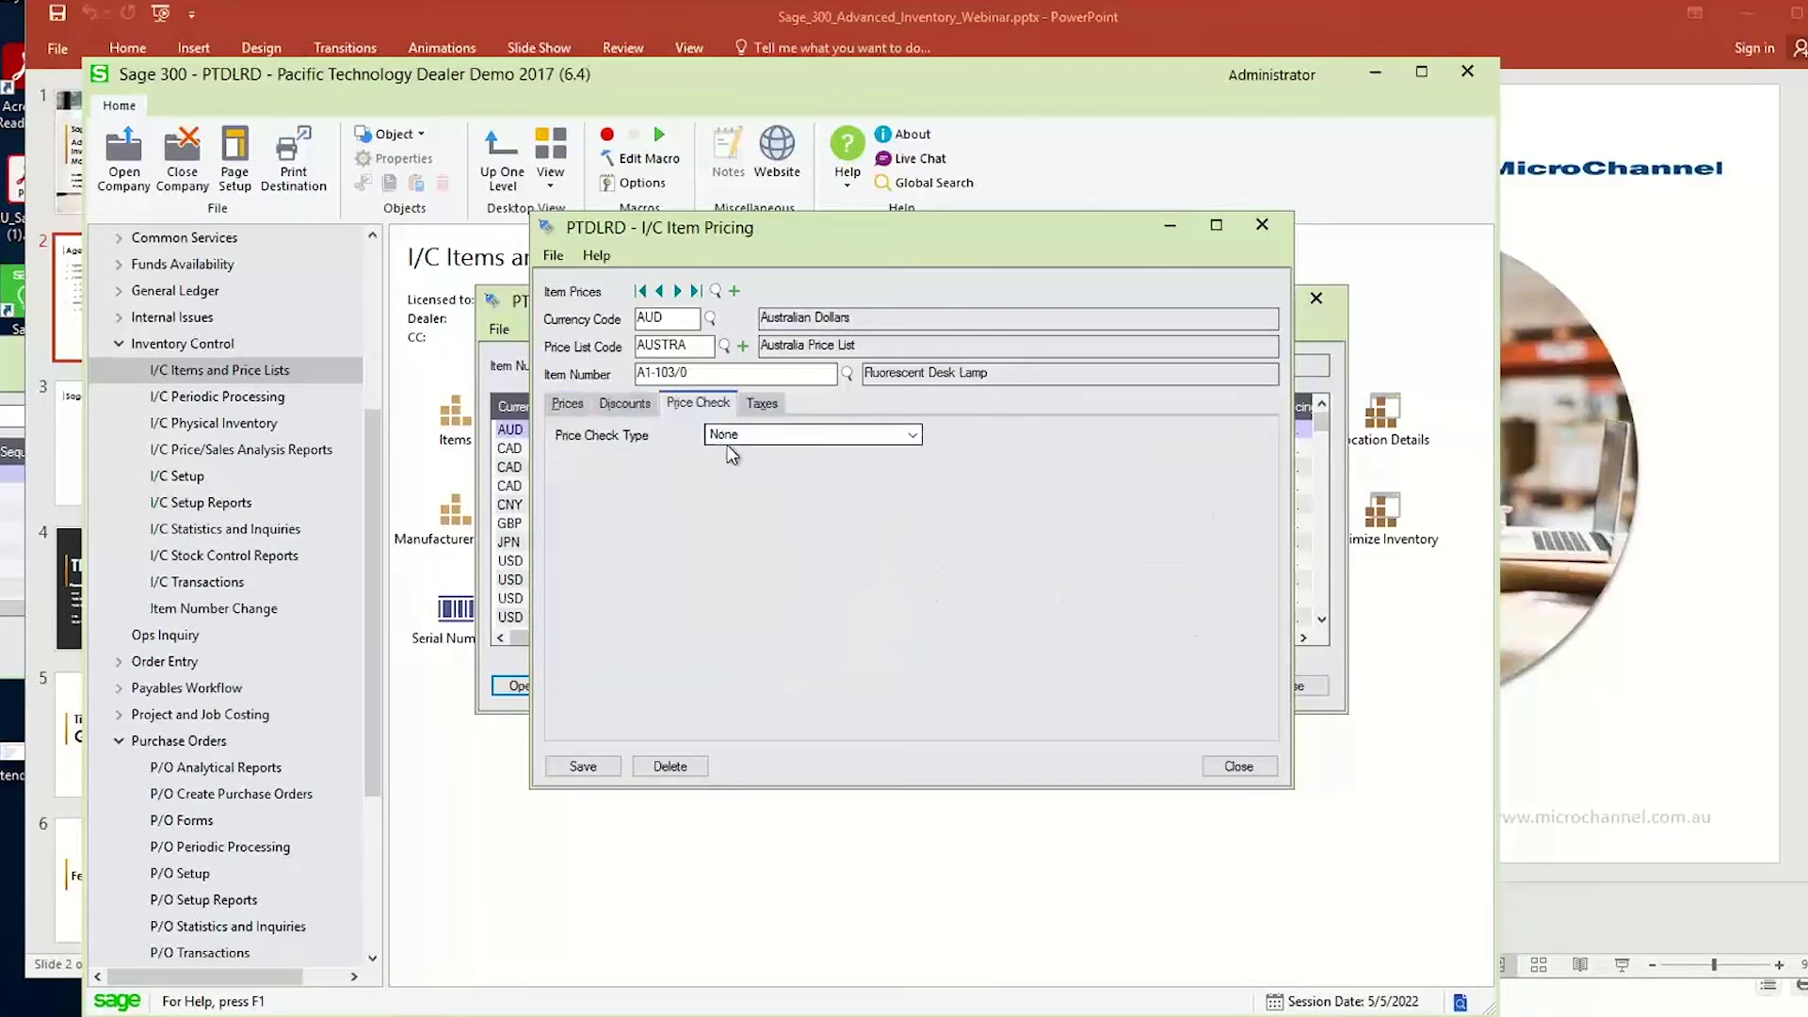
{"action": "left_click", "coordinate": [829, 434]}
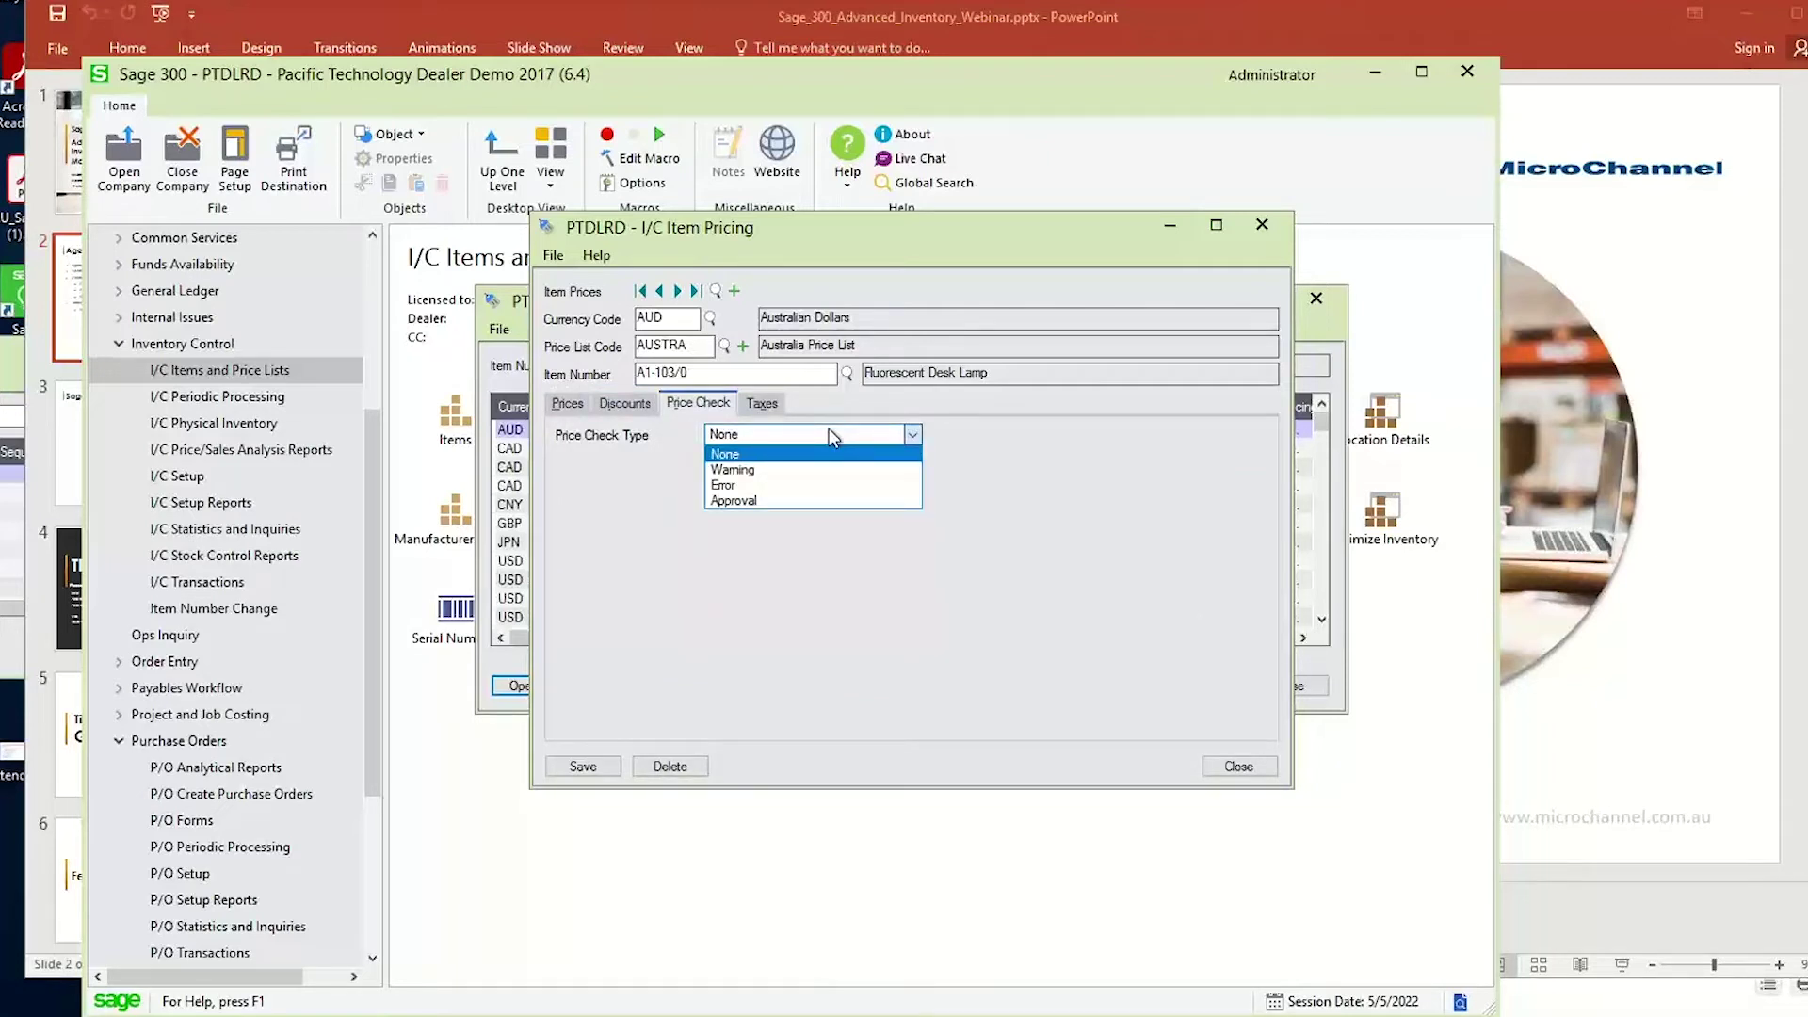
{"action": "left_click", "coordinate": [687, 600]}
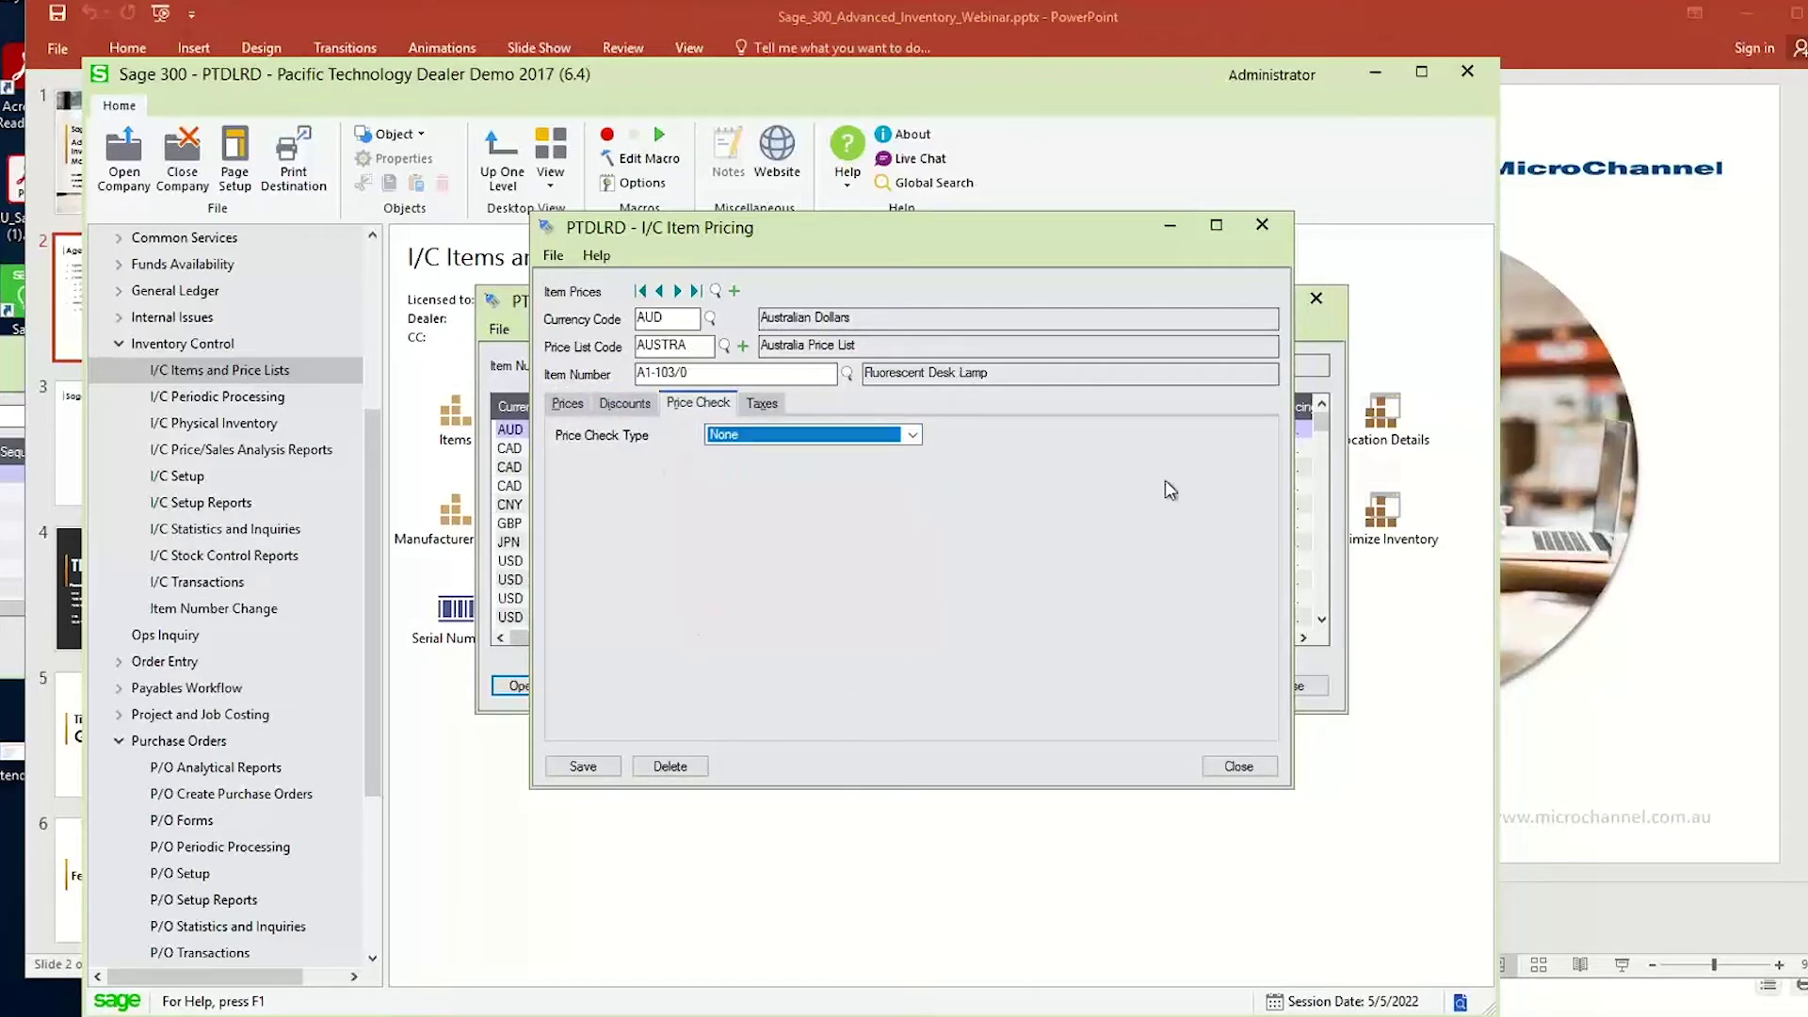
{"action": "left_click", "coordinate": [1241, 767]}
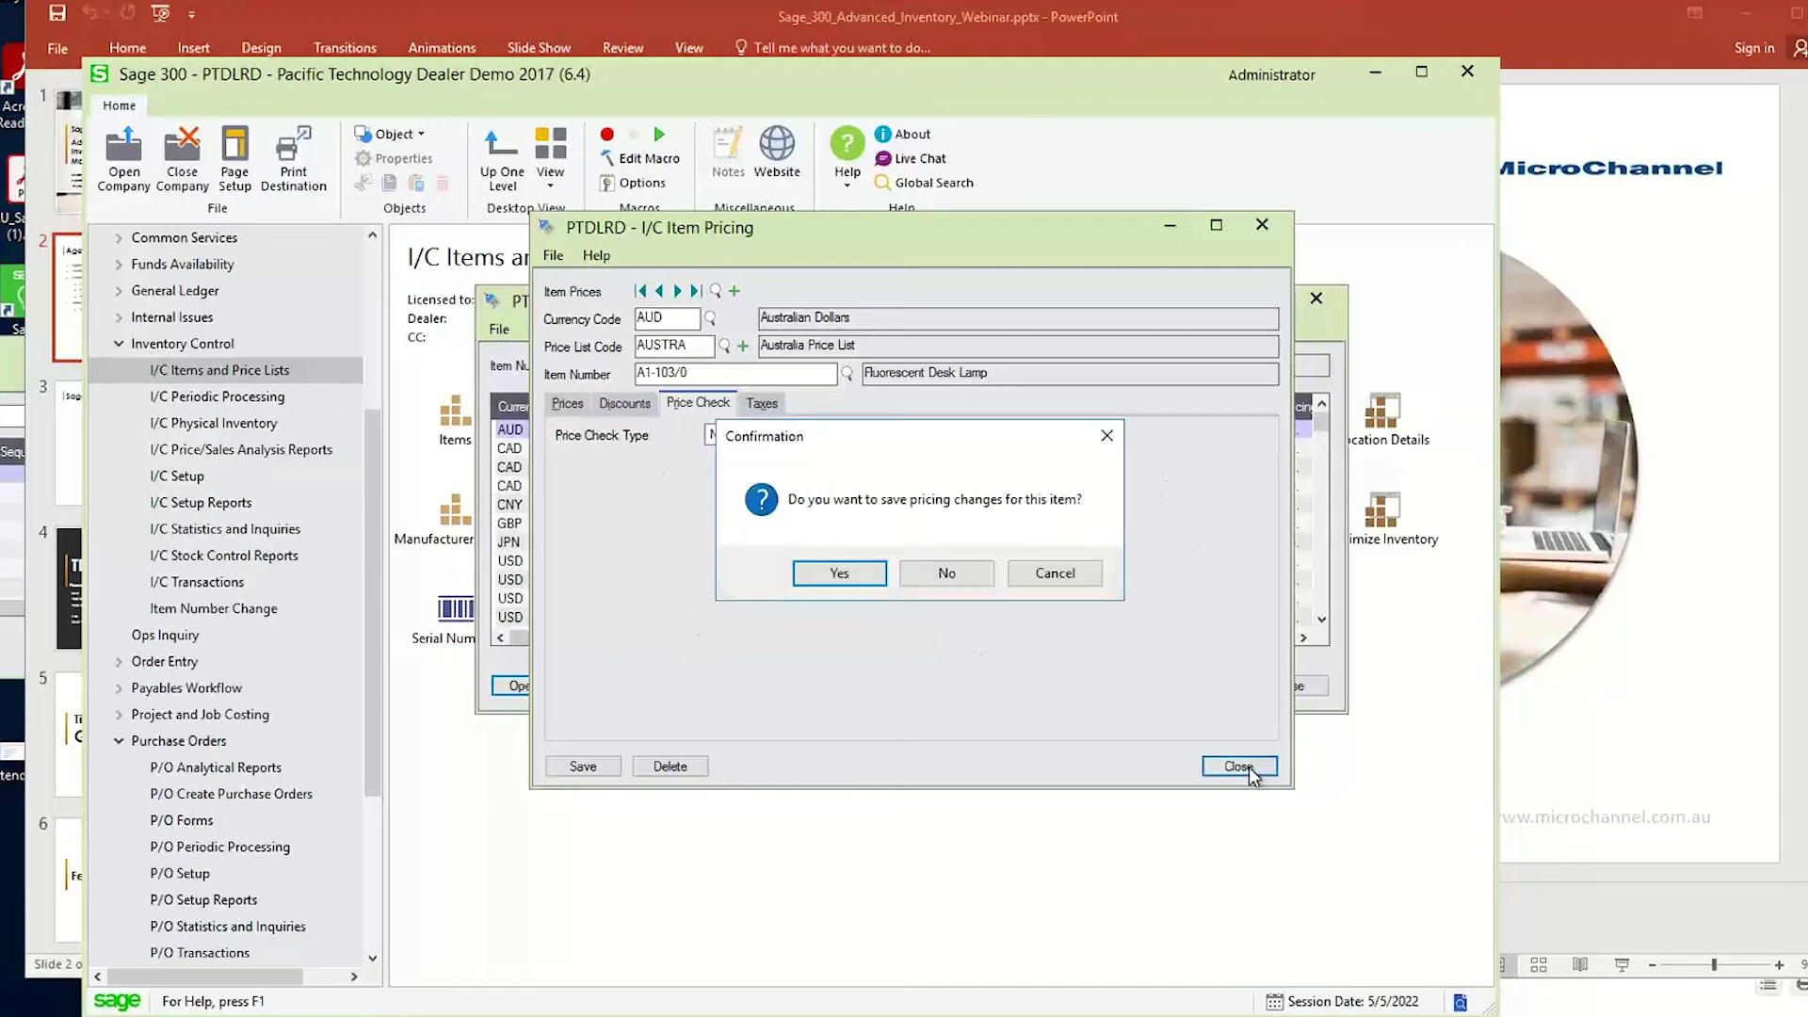
{"action": "left_click", "coordinate": [944, 576]}
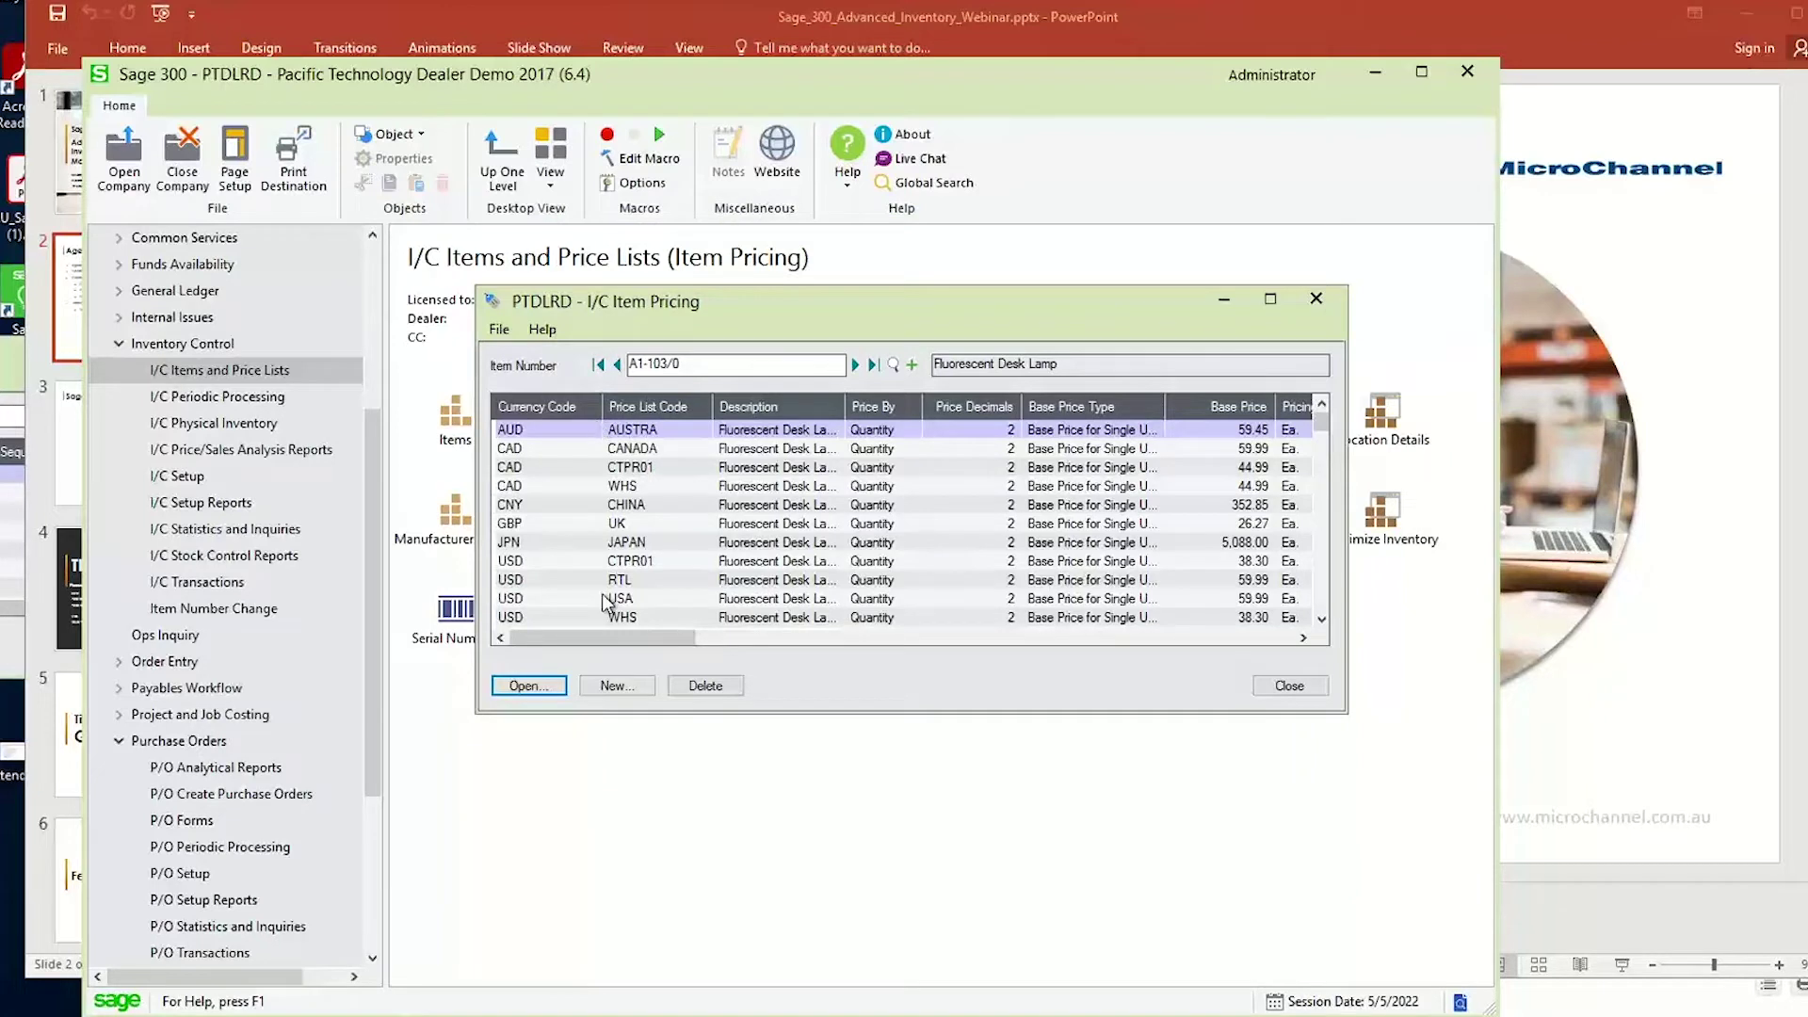
Compare the AUSTRA, CANADA, RTL and WHS price list rows of item A1-103/0, and close Item Pricing.
{"action": "left_click", "coordinate": [557, 429]}
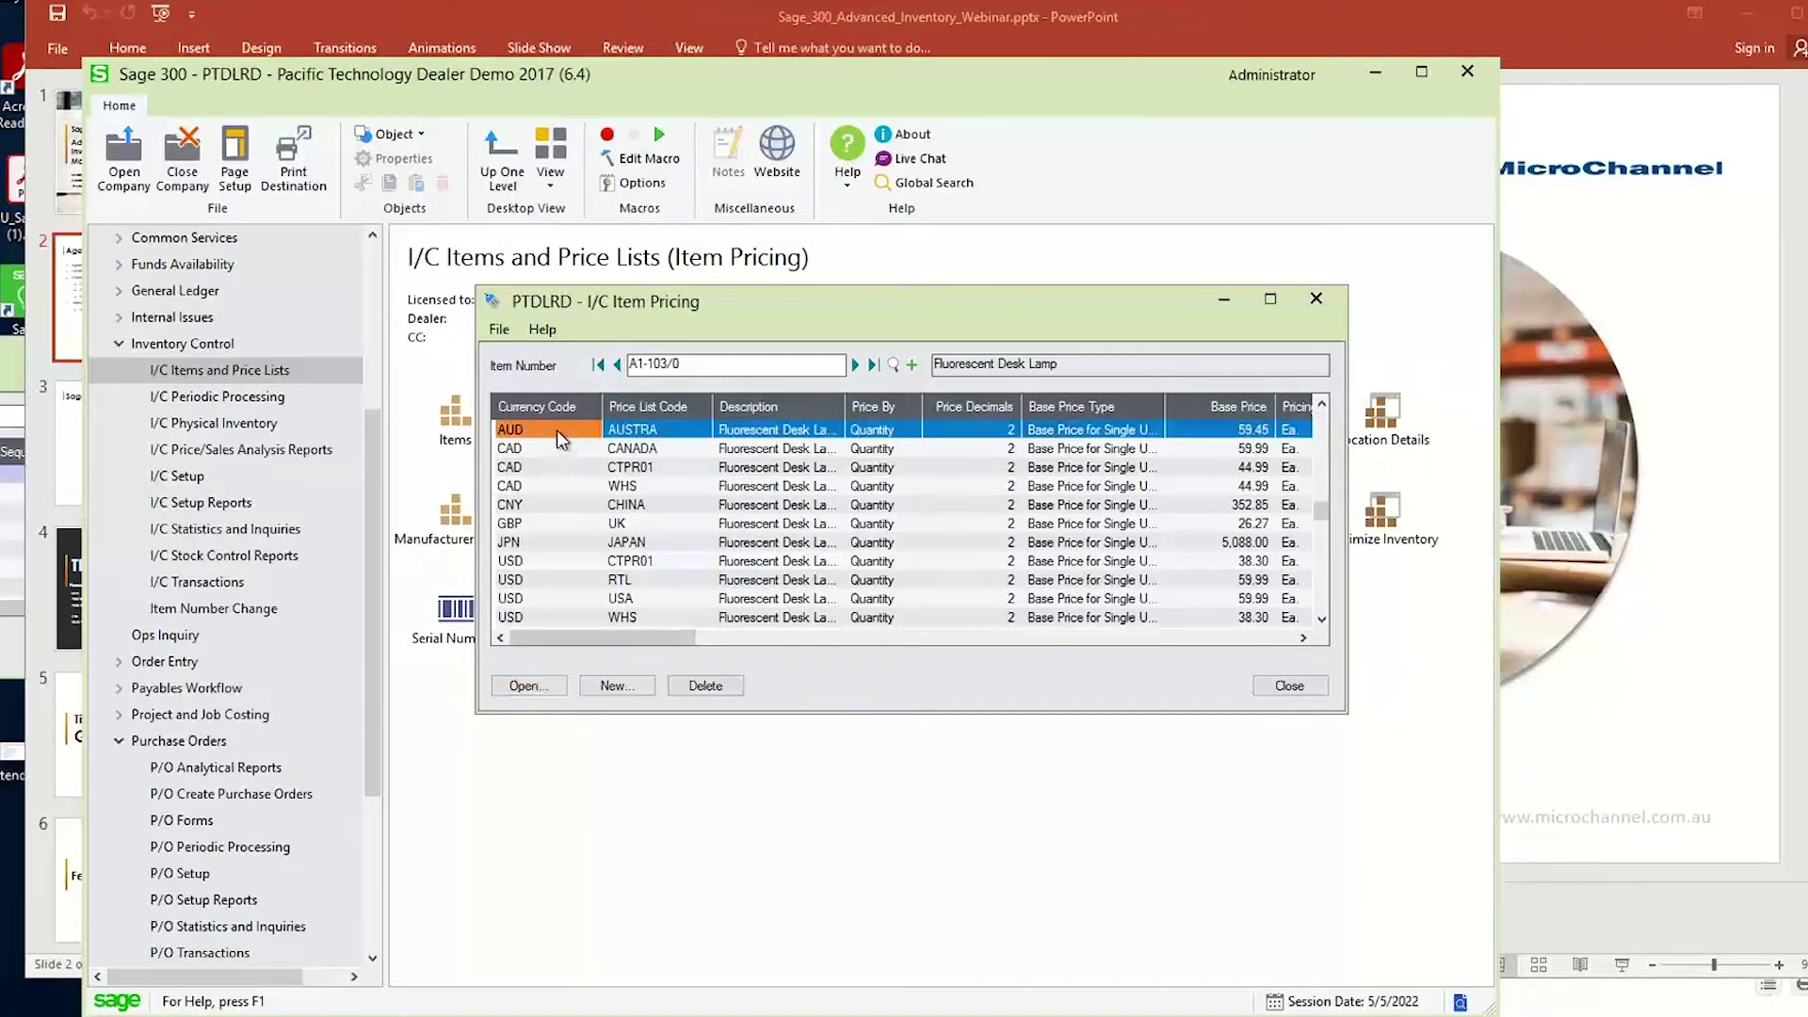
{"action": "left_click", "coordinate": [513, 446]}
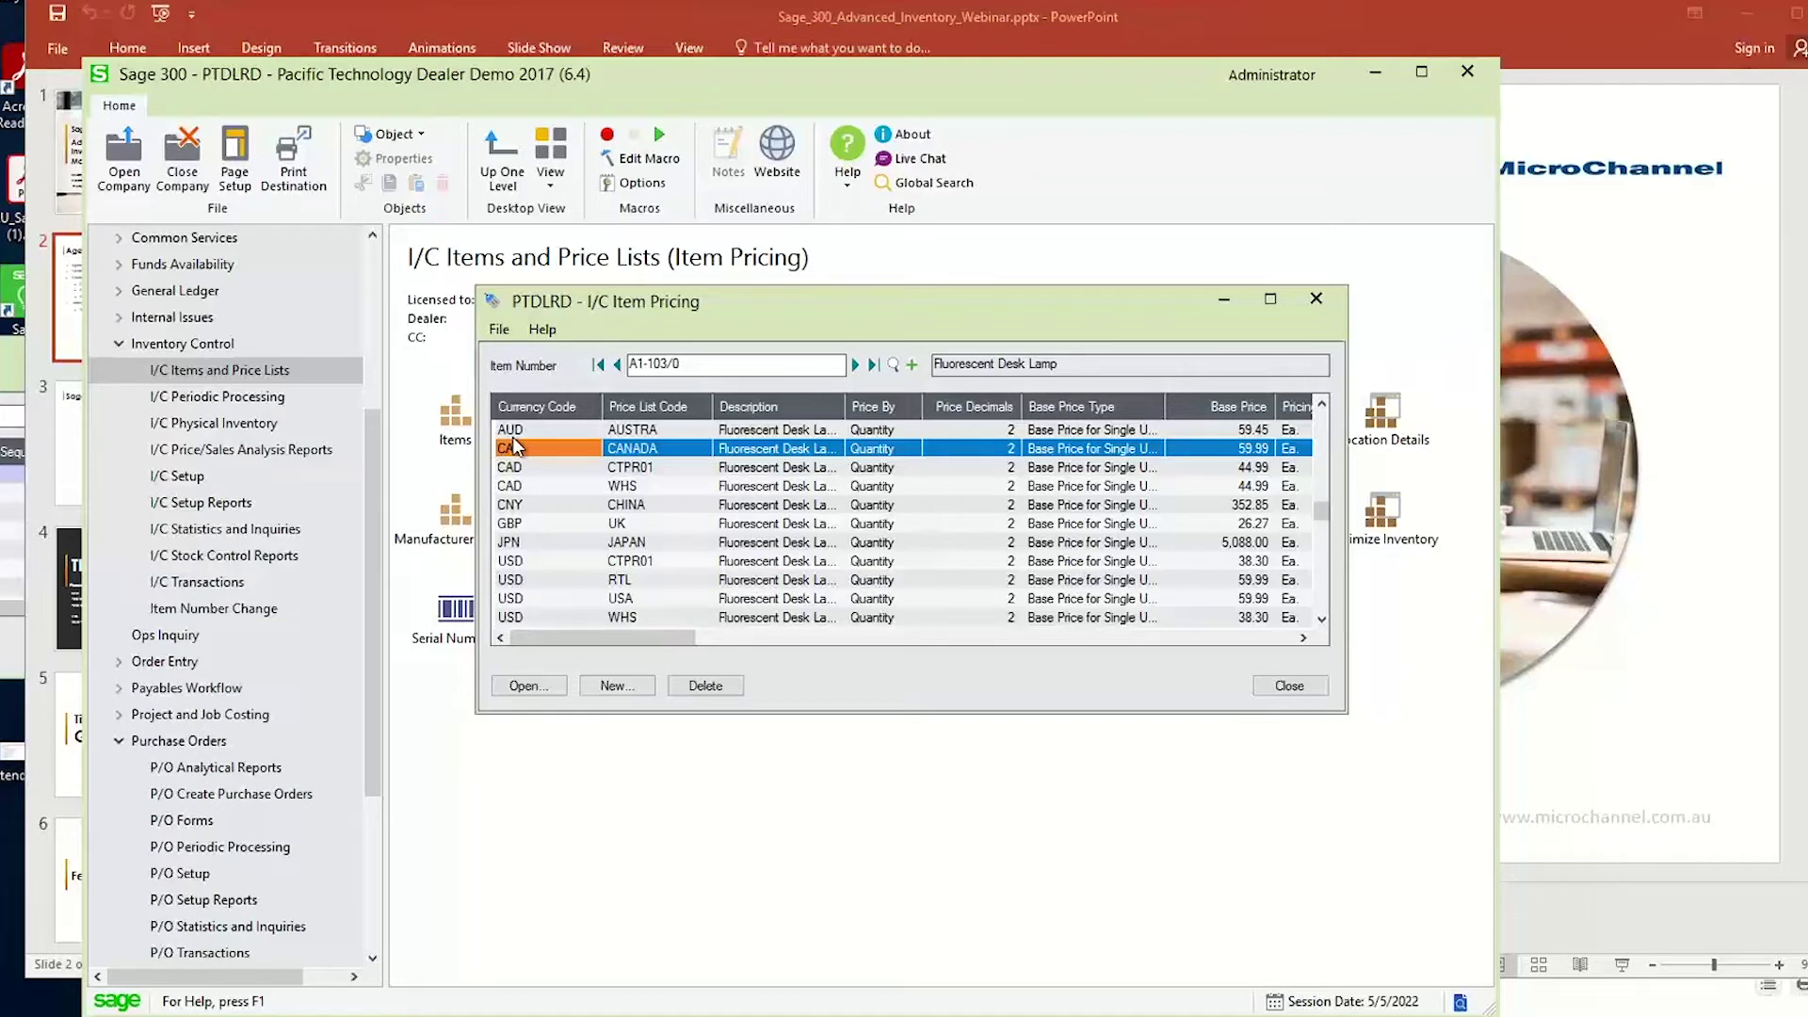
{"action": "left_click", "coordinate": [659, 581]}
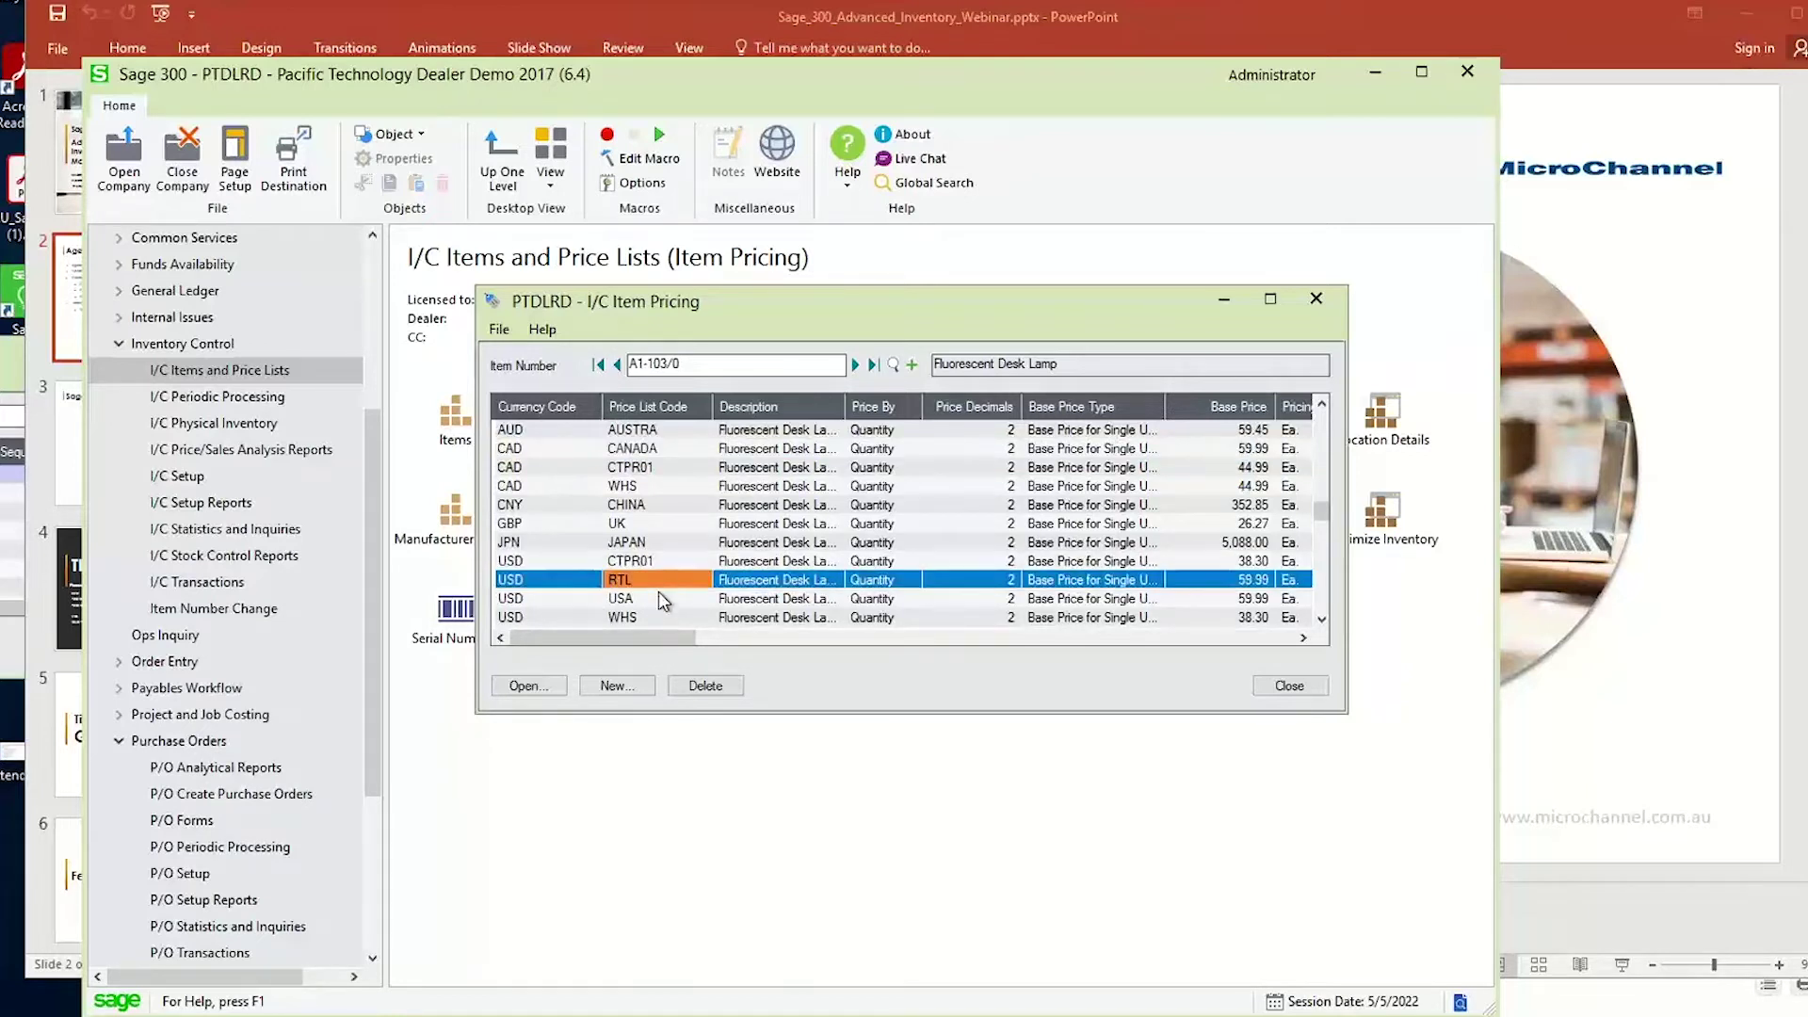
{"action": "left_click", "coordinate": [657, 617]}
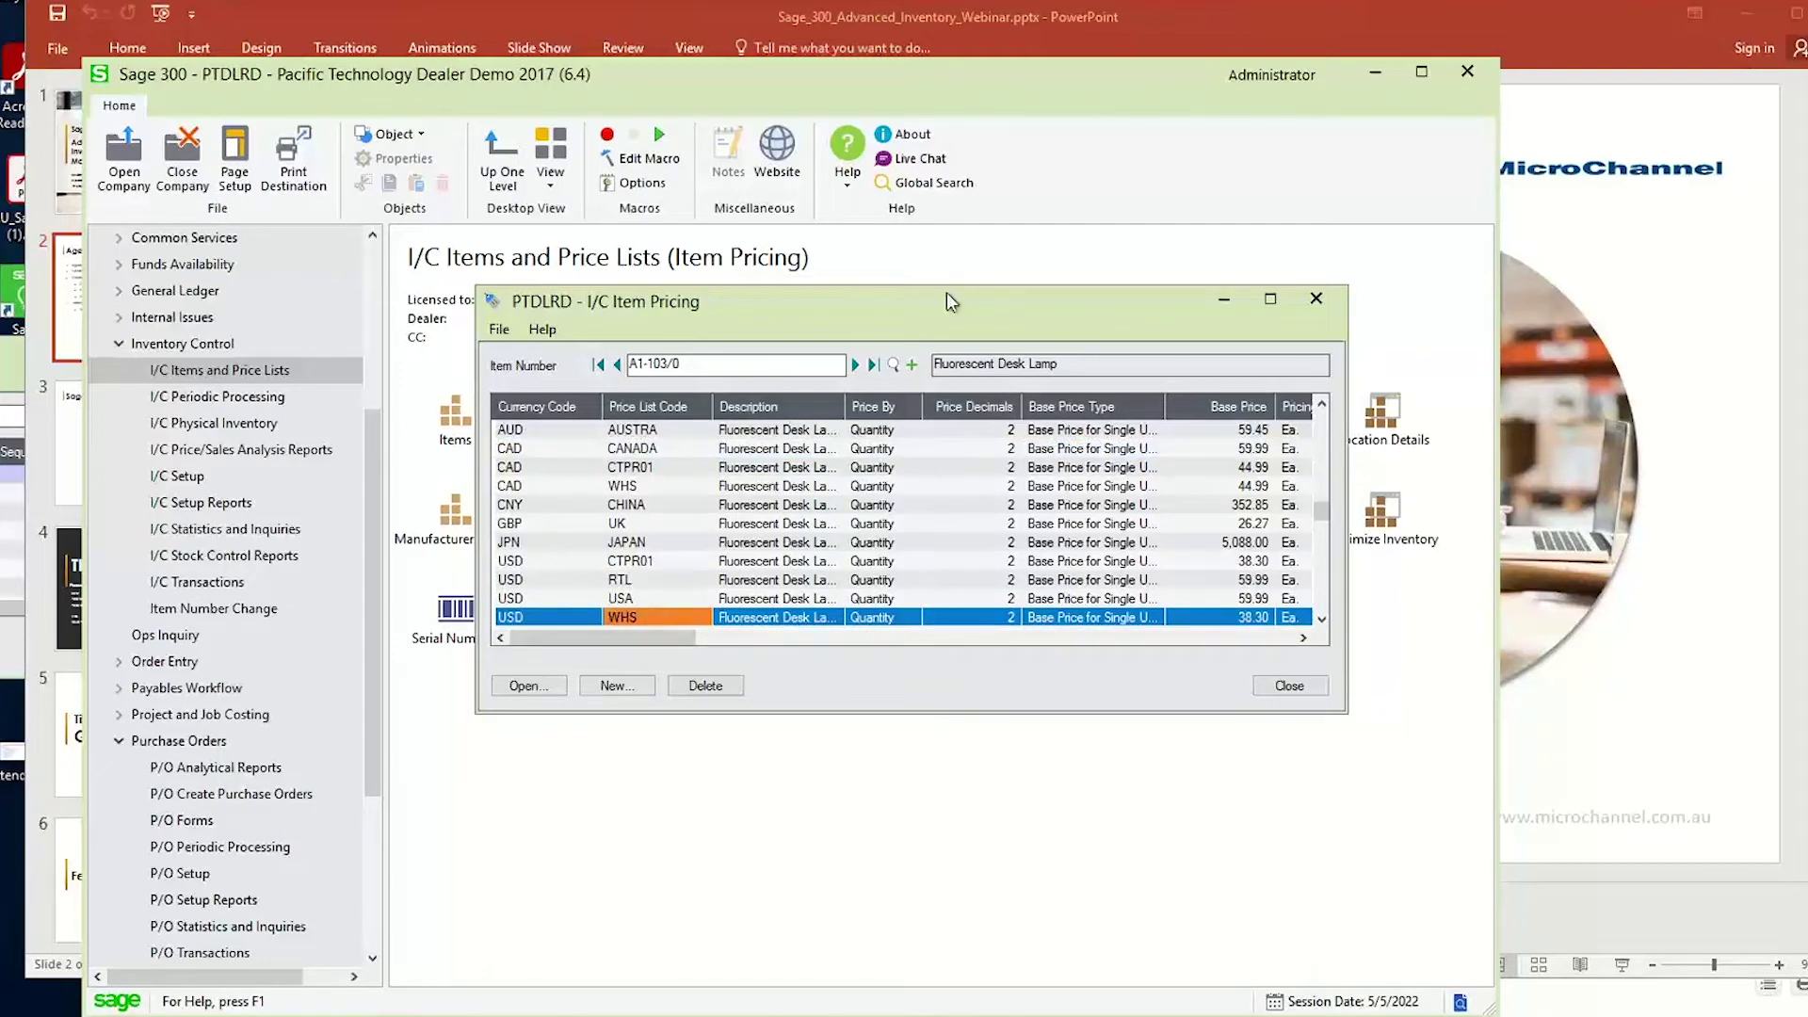
{"action": "left_click_drag", "start_coordinate": [945, 304], "coordinate": [1202, 548]}
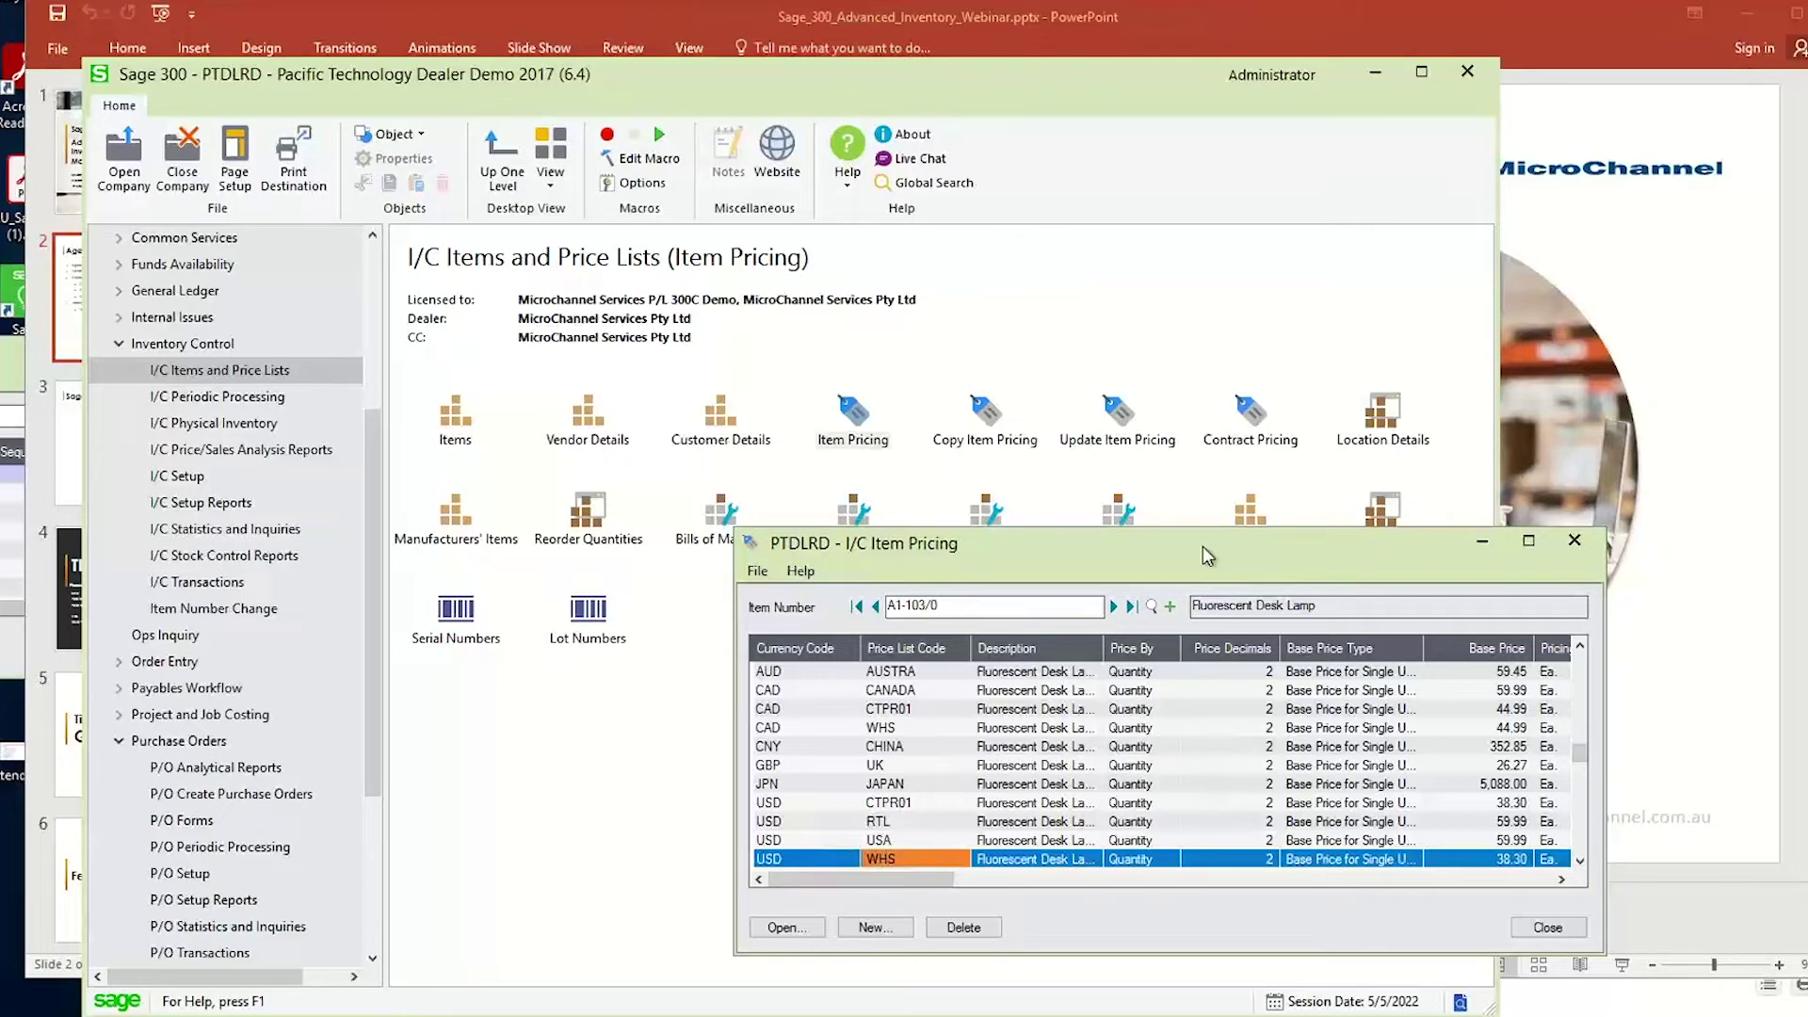
{"action": "left_click_drag", "start_coordinate": [1179, 555], "coordinate": [633, 533]}
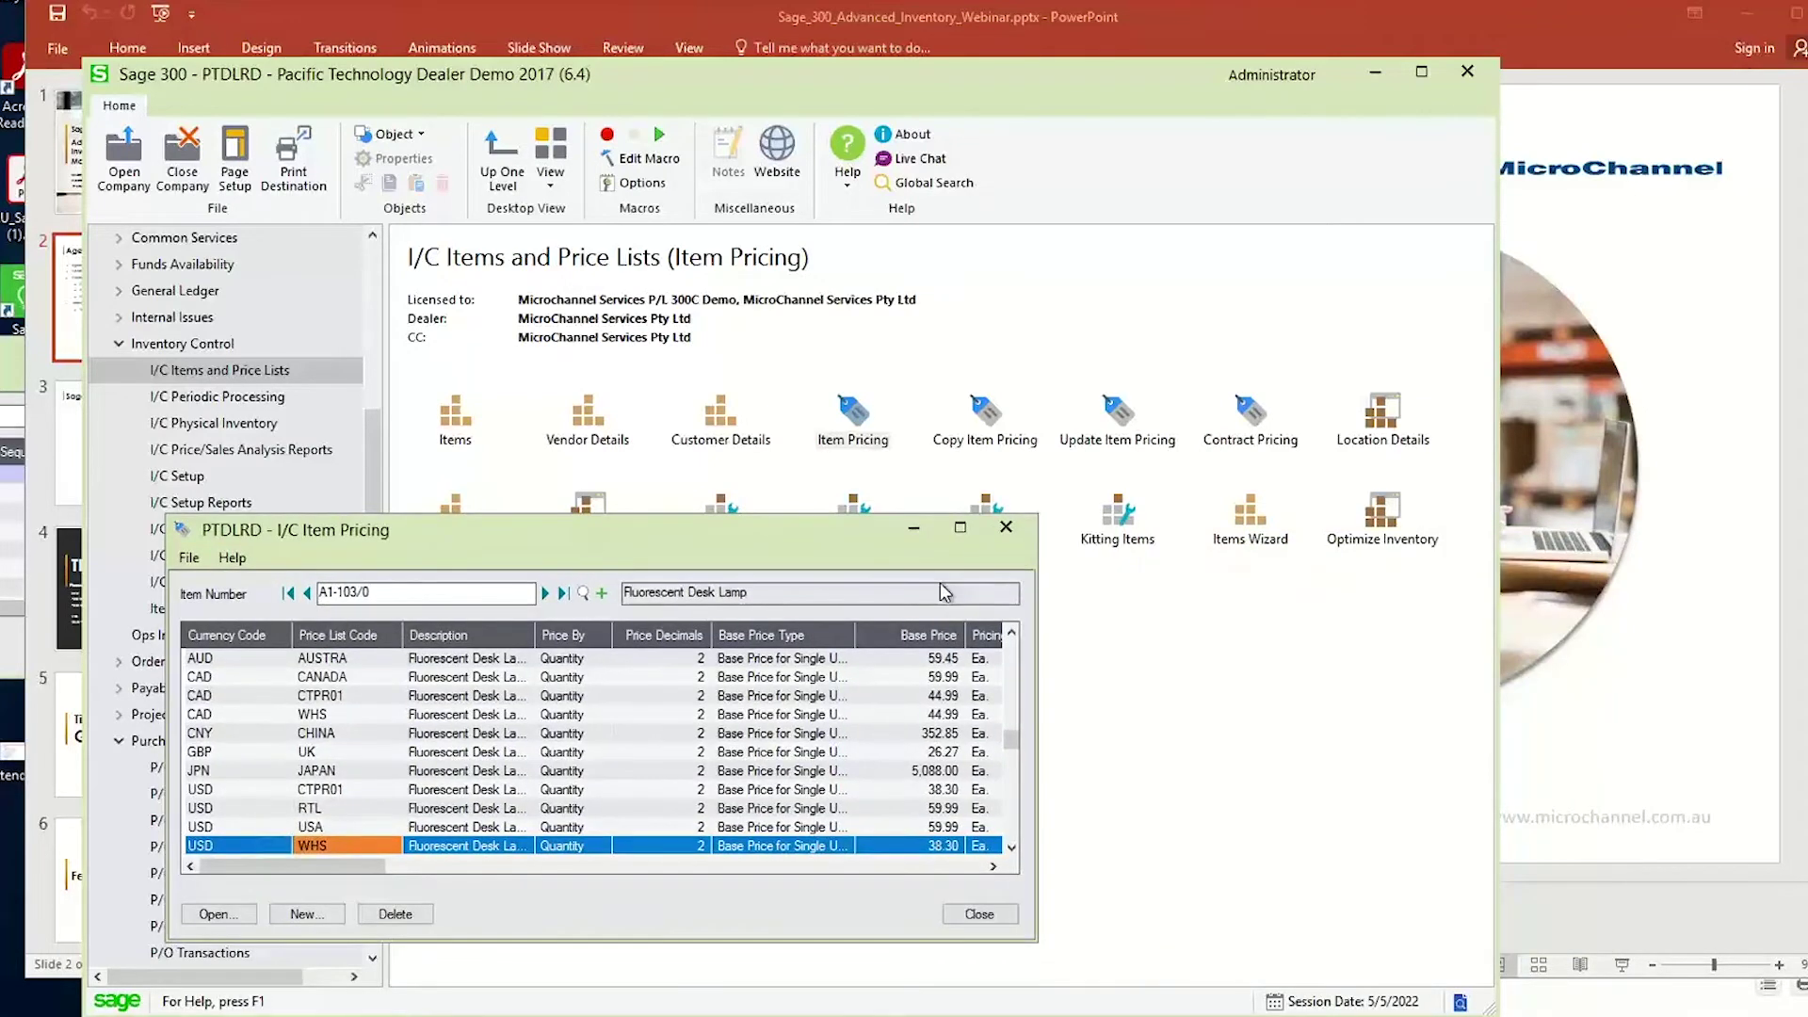
{"action": "left_click", "coordinate": [1006, 526]}
Open I/C Update Item Pricing and set the items to be selected by Category.
{"action": "left_click", "coordinate": [1002, 439]}
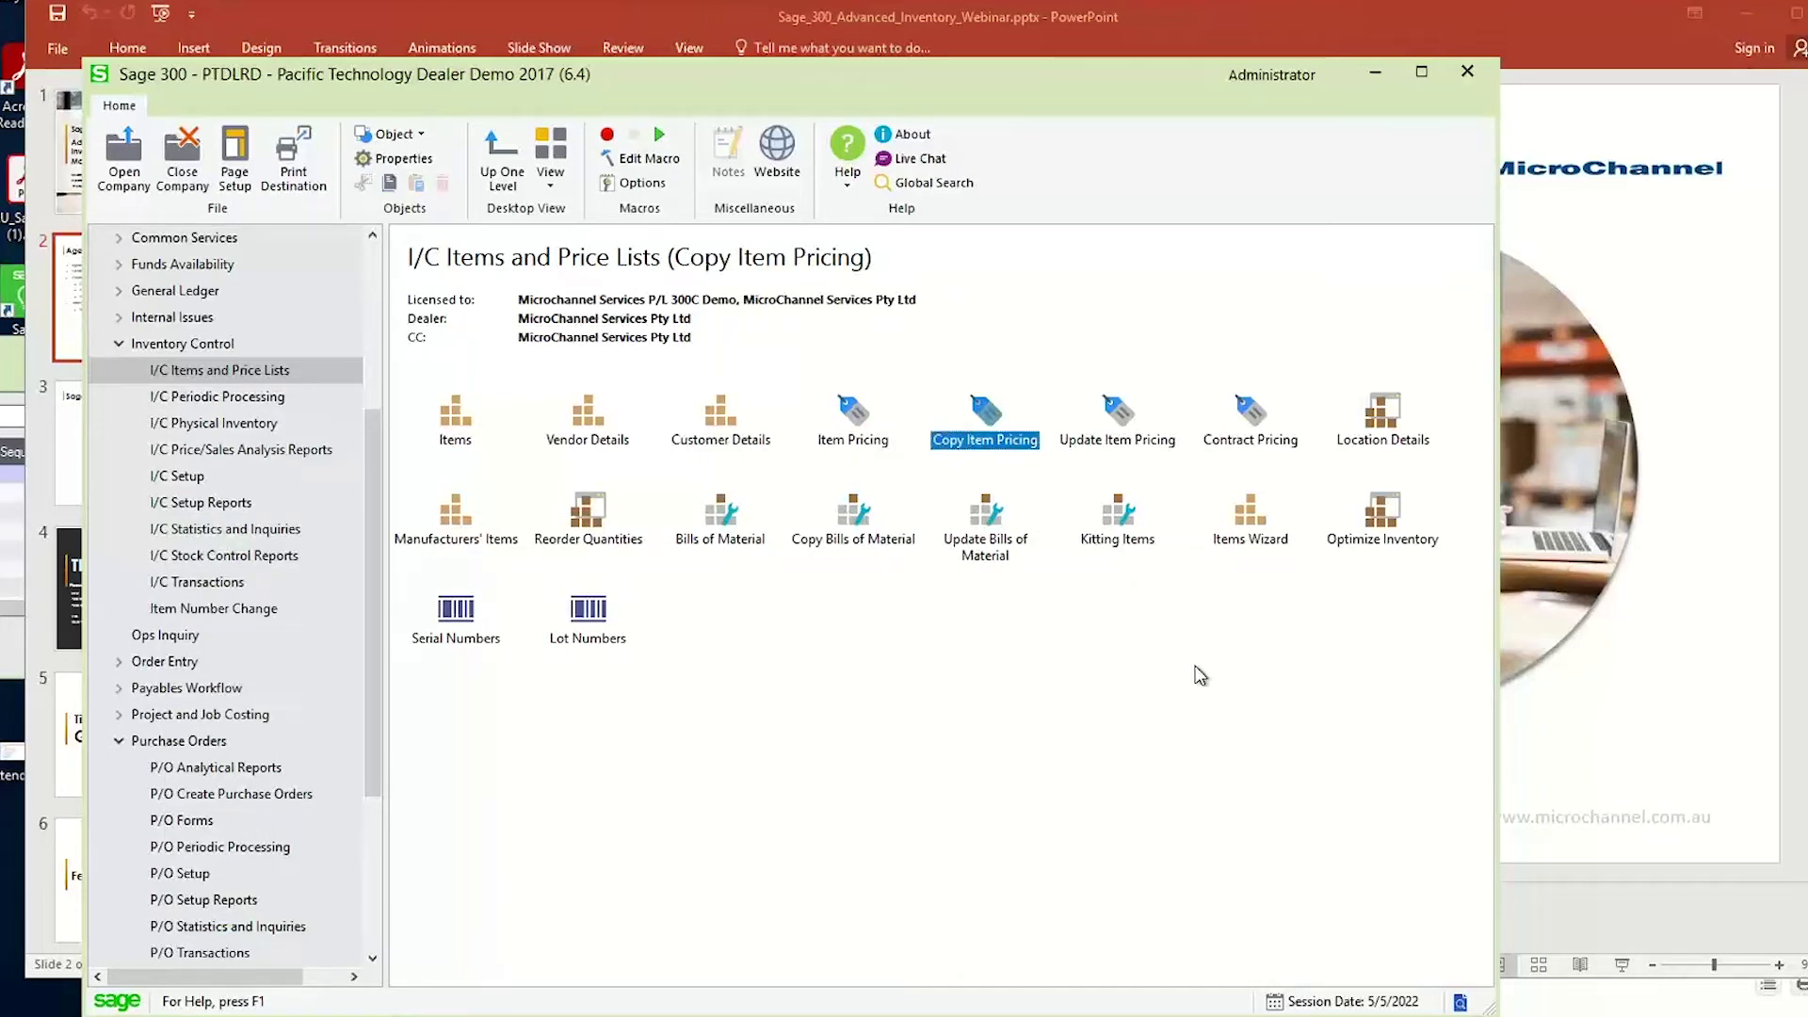
{"action": "key", "text": "Right"}
{"action": "key", "text": "Return"}
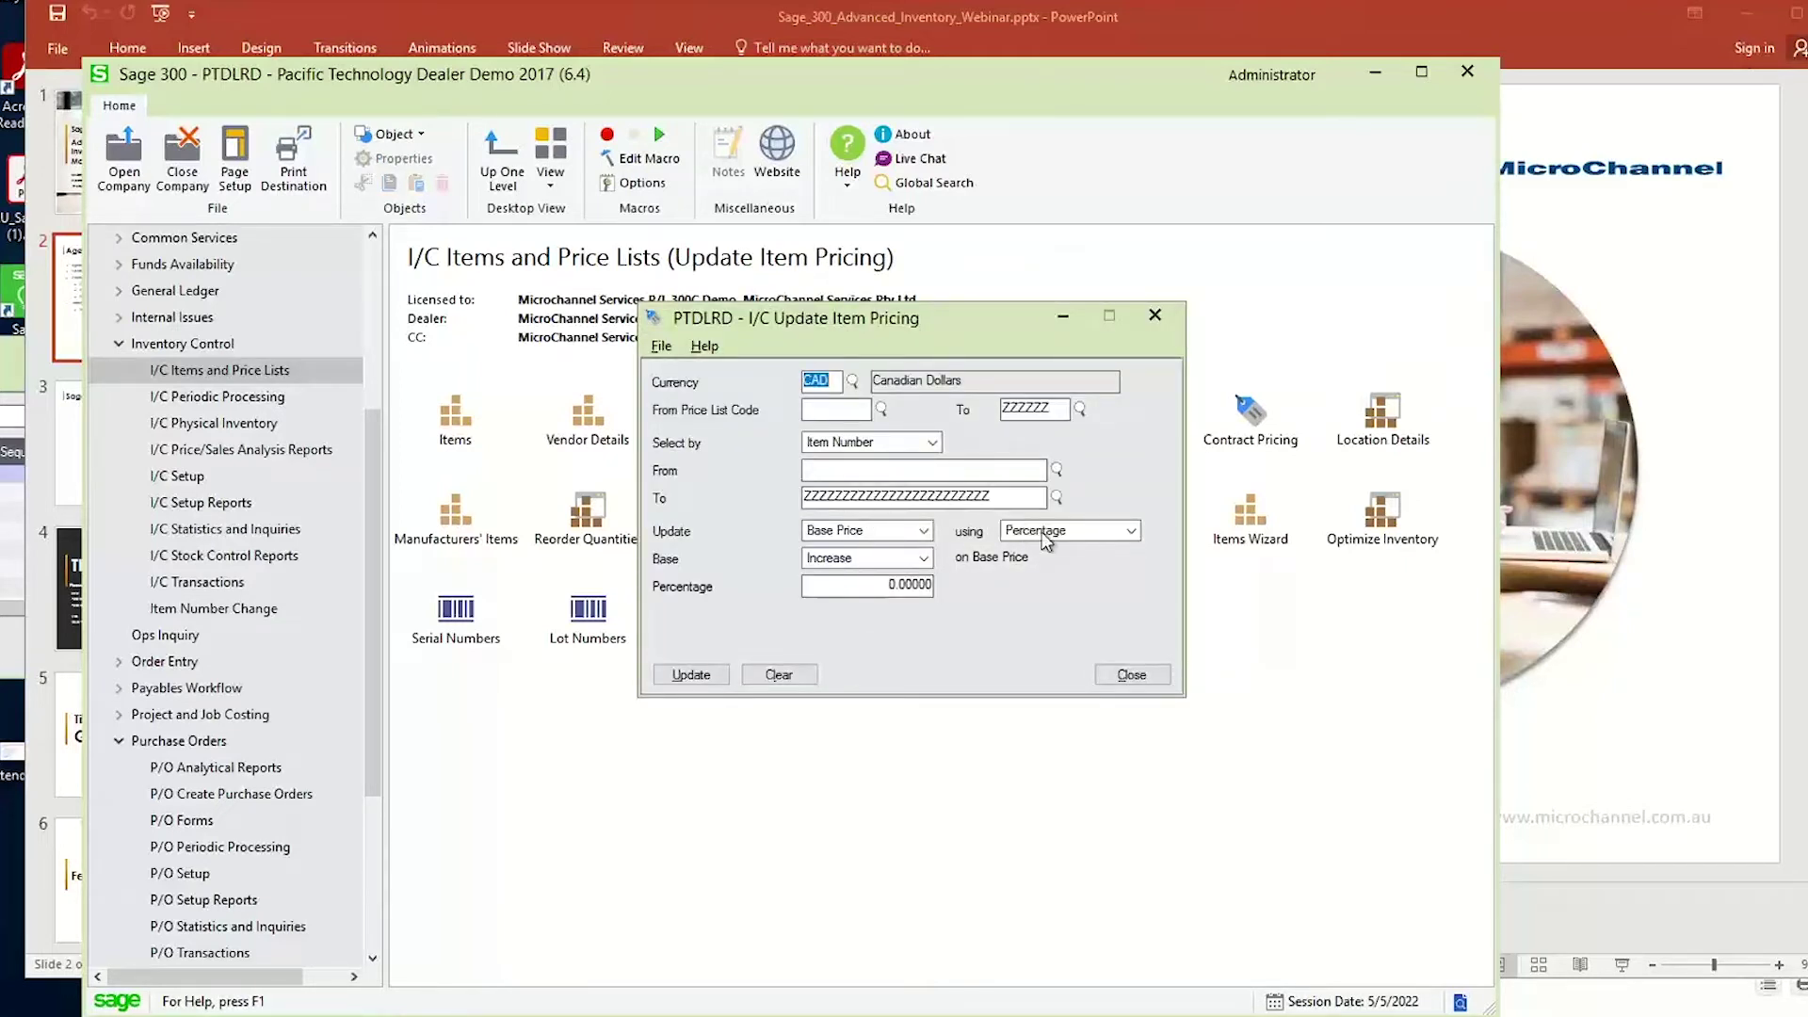
{"action": "left_click", "coordinate": [853, 442]}
{"action": "left_click", "coordinate": [832, 478]}
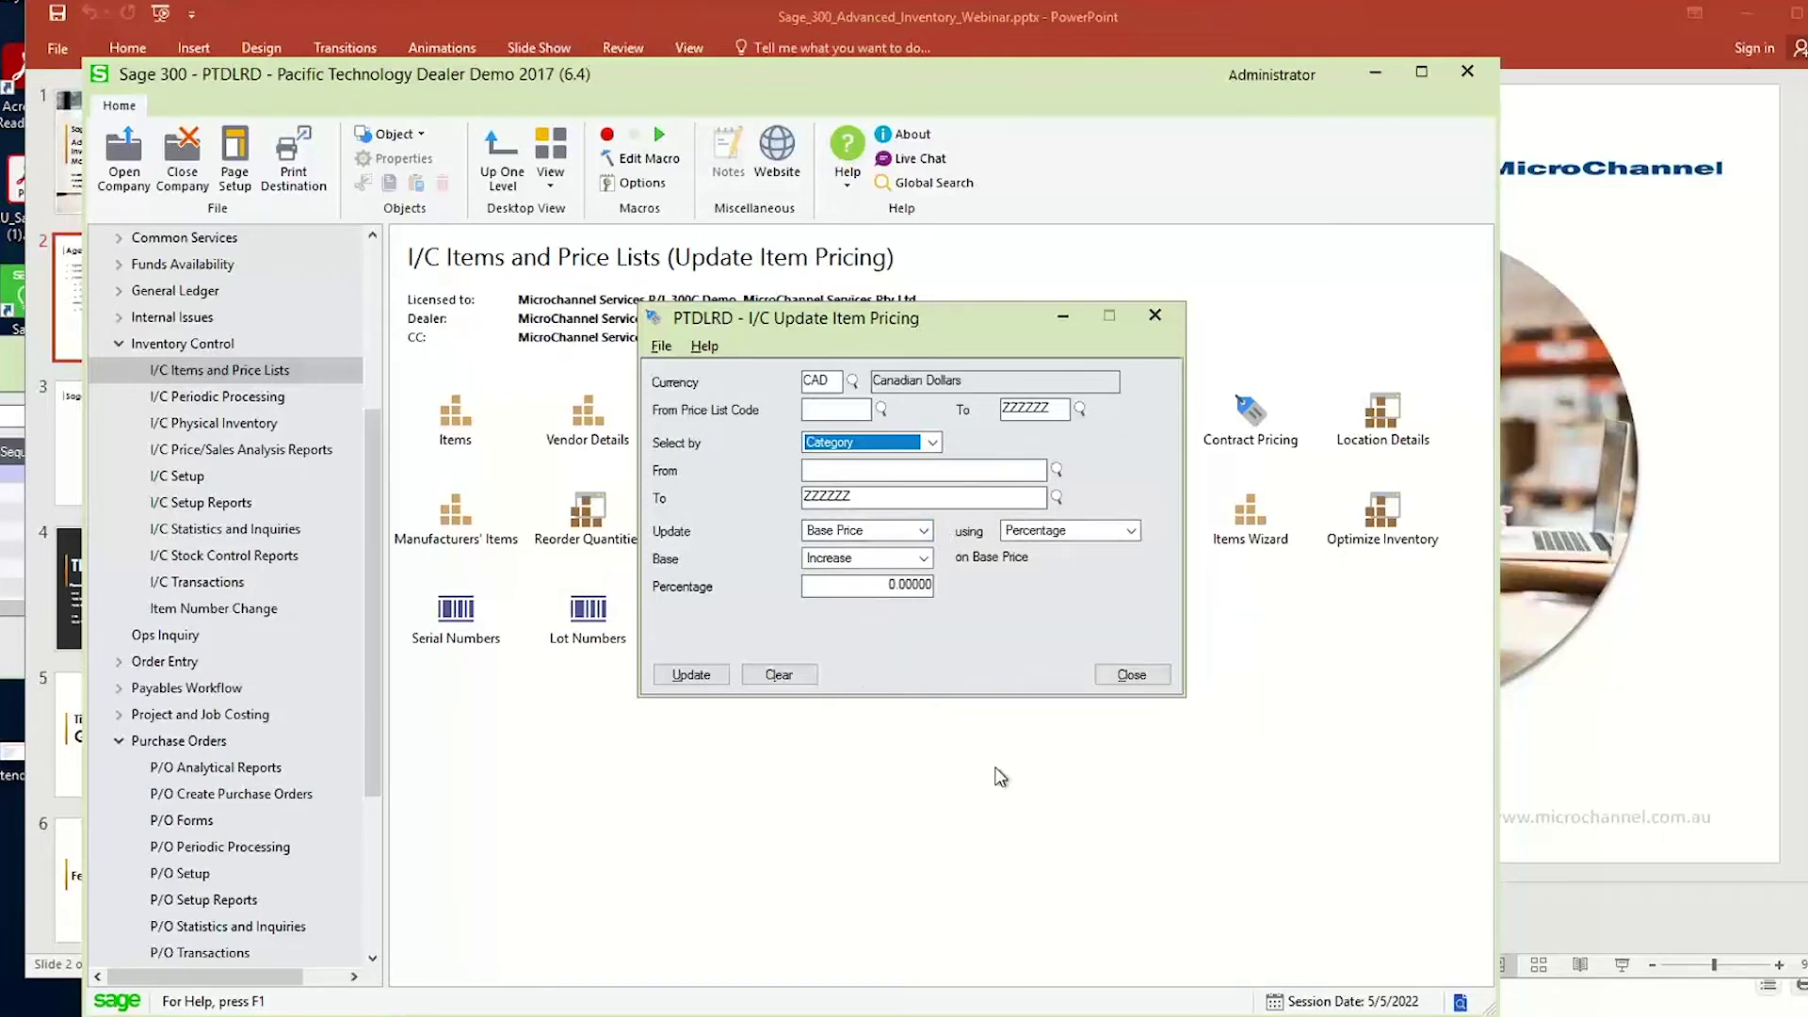
Close Update Item Pricing, open I/C Contract Pricing and select the customer Bargain Mart - San Diego.
{"action": "left_click", "coordinate": [1132, 675]}
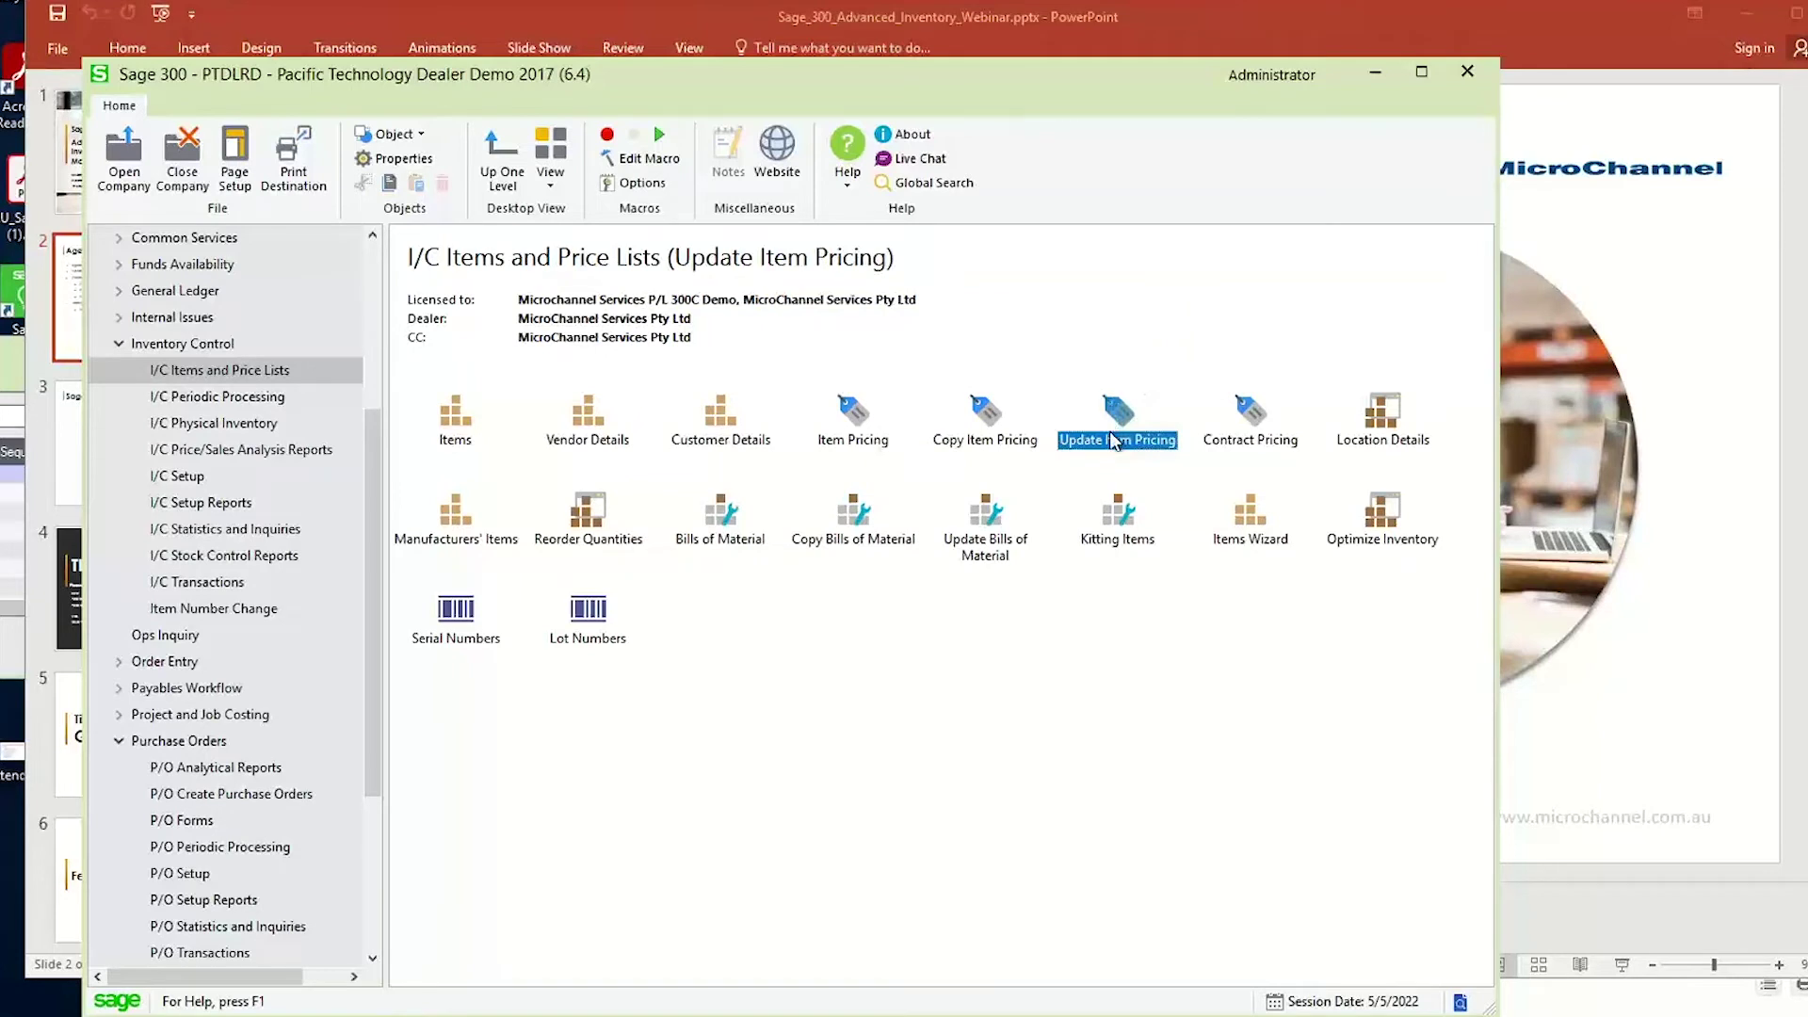
{"action": "left_click", "coordinate": [1219, 451]}
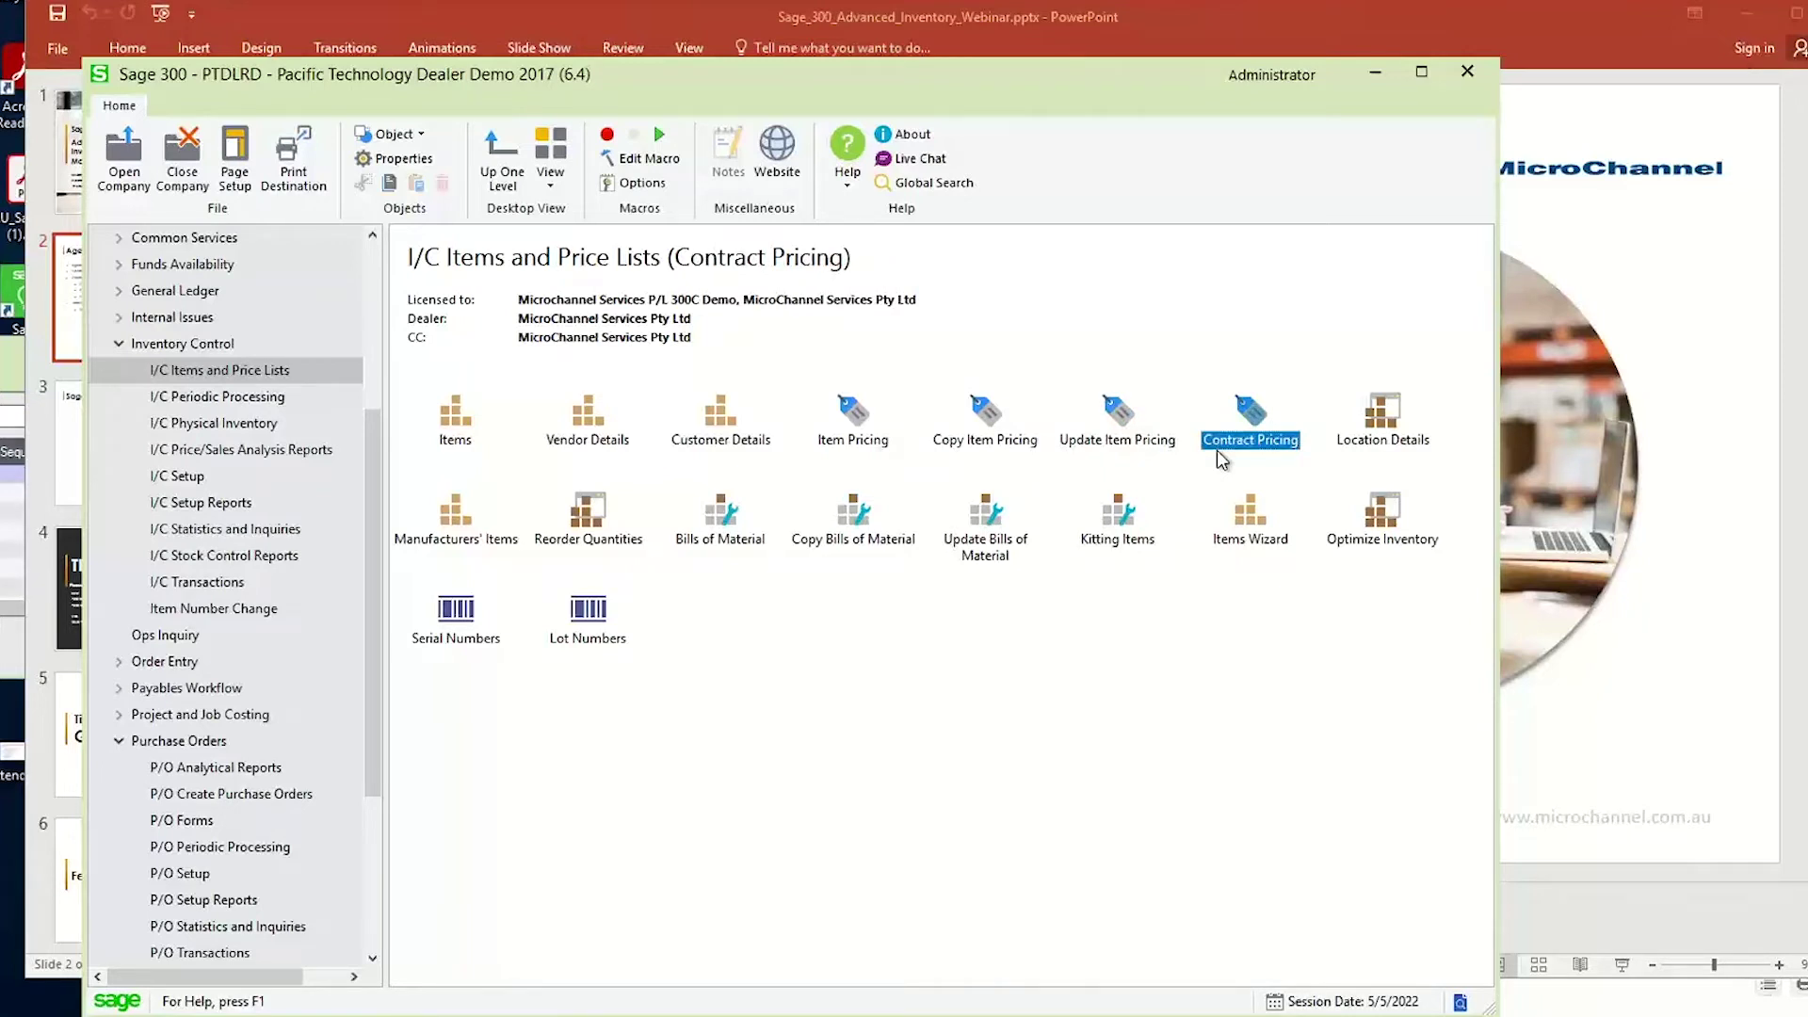
{"action": "double_click", "coordinate": [1216, 451]}
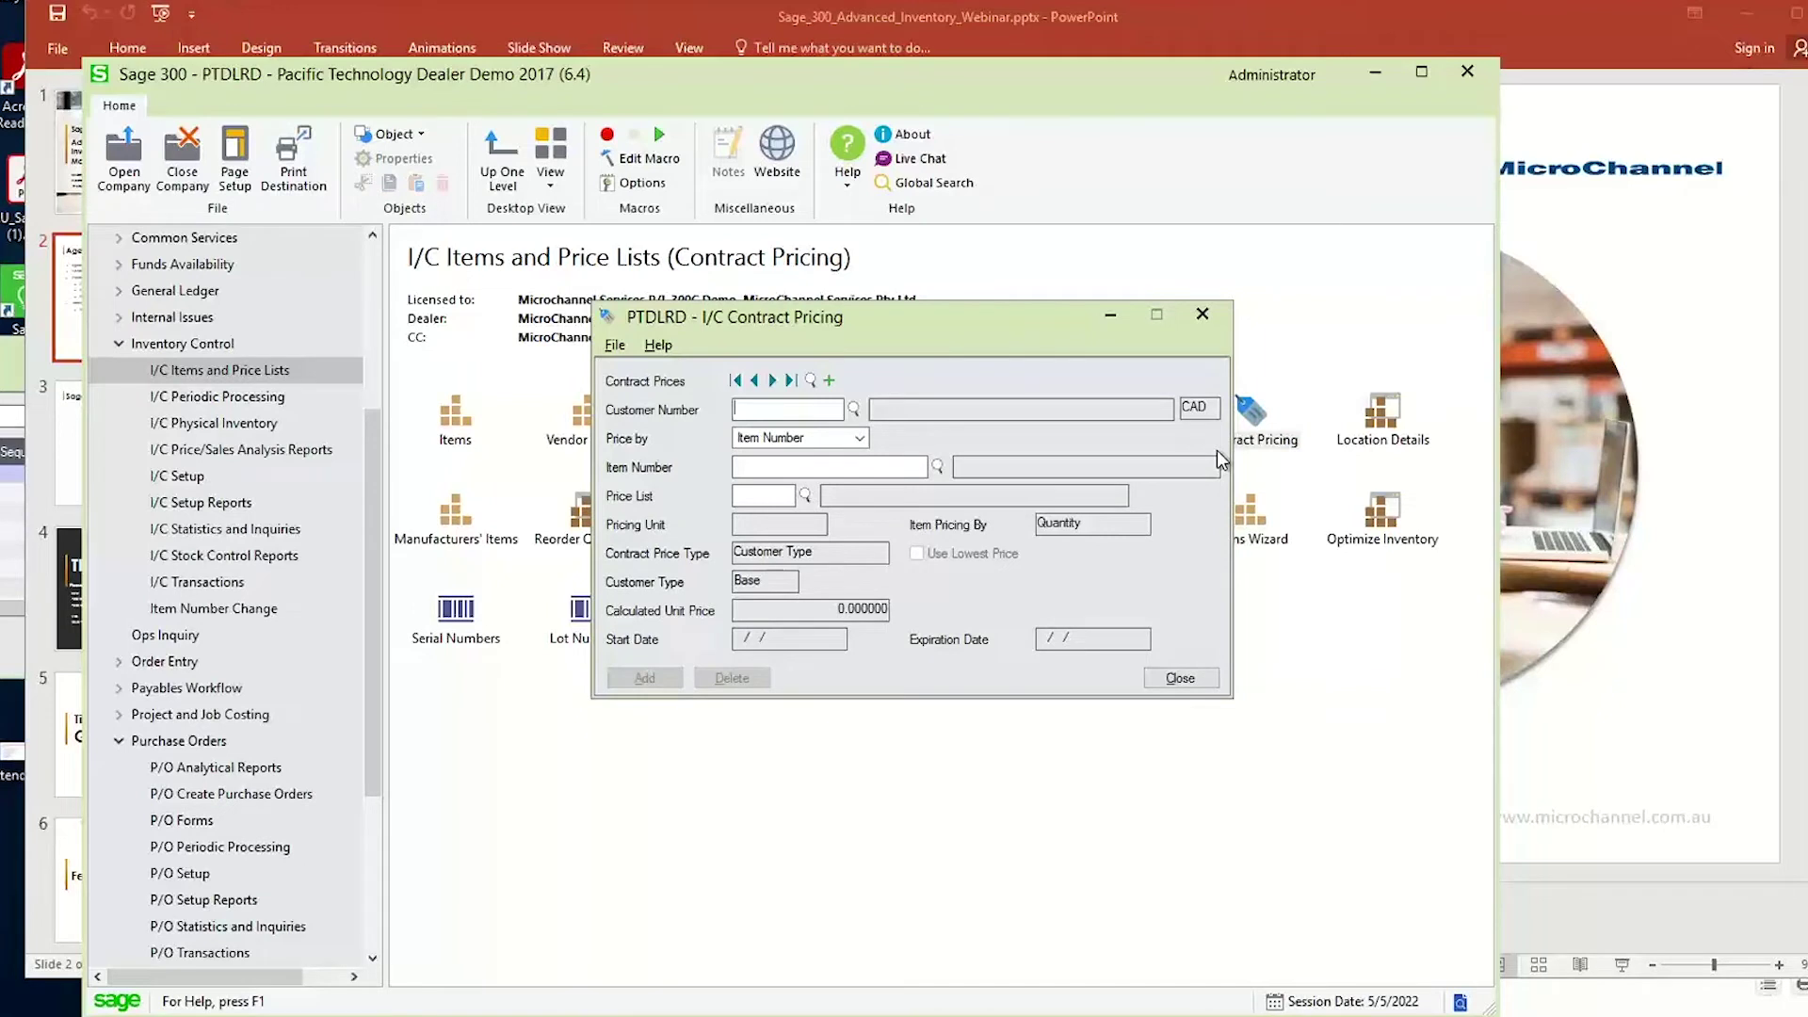
{"action": "left_click", "coordinate": [855, 410]}
{"action": "double_click", "coordinate": [507, 236]}
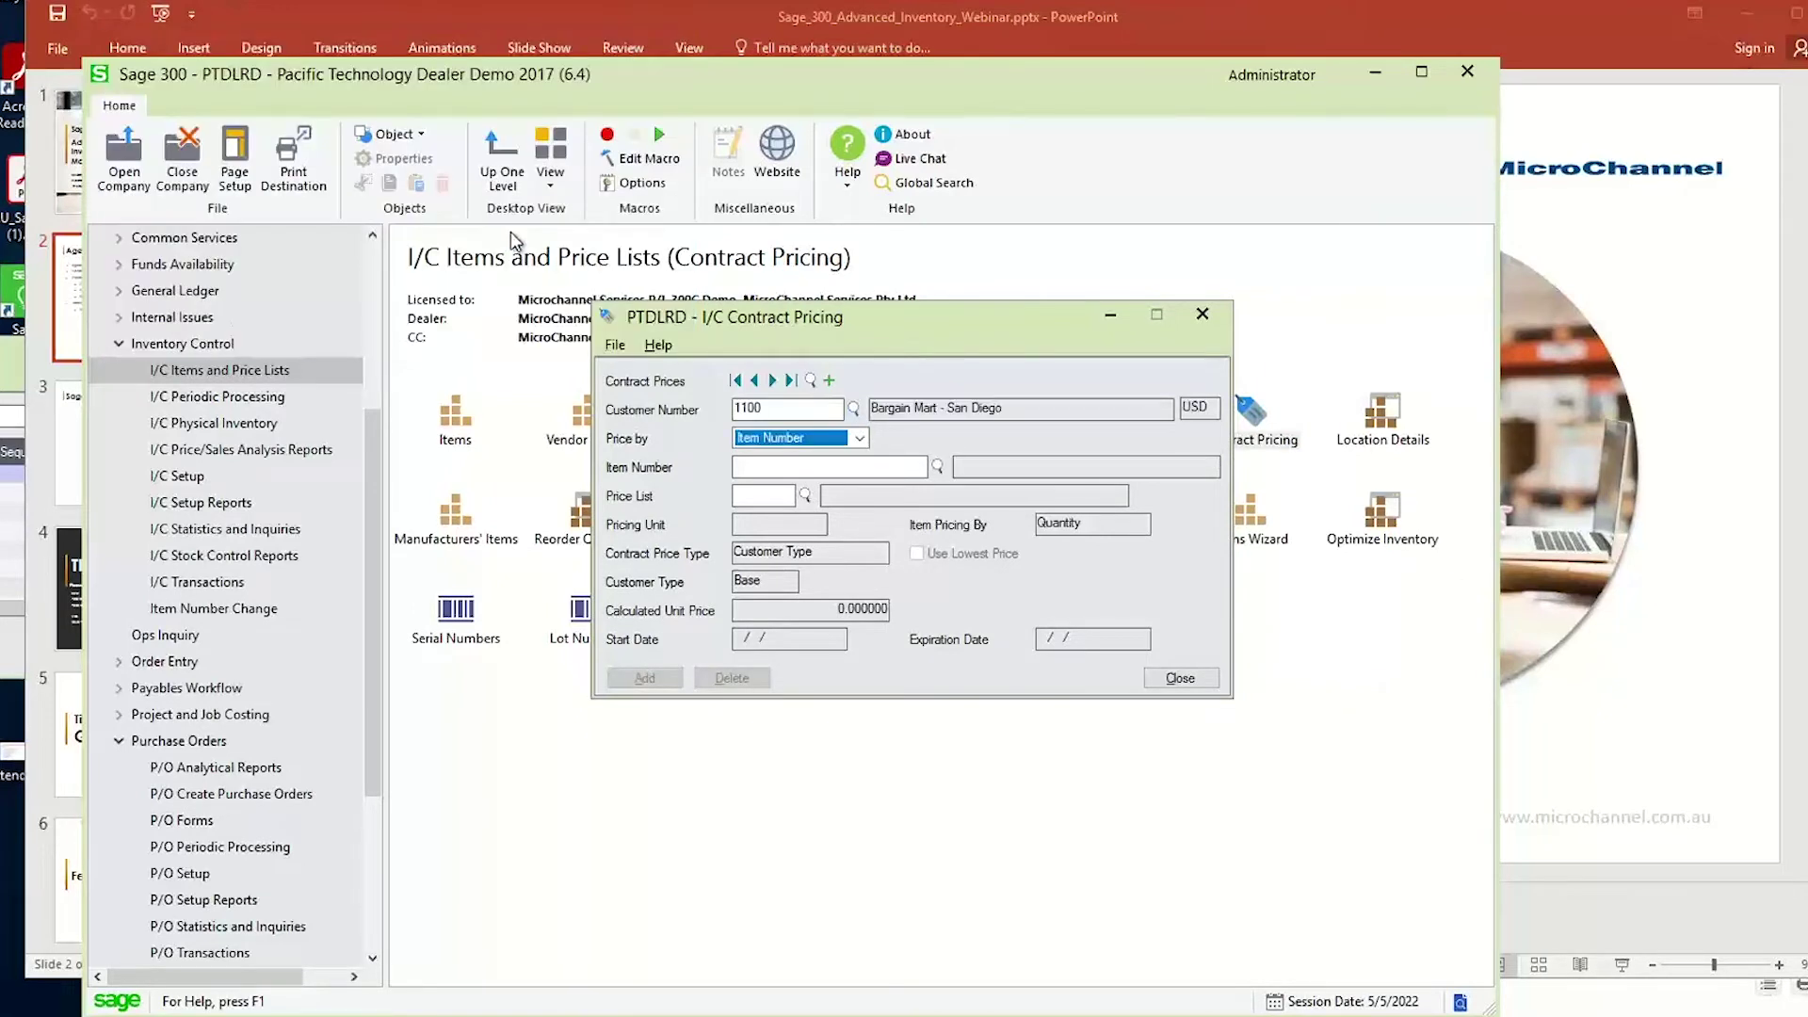
Set the contract price's item number to A1-103/0 and its price list to CTPR01.
{"action": "left_click", "coordinate": [937, 467]}
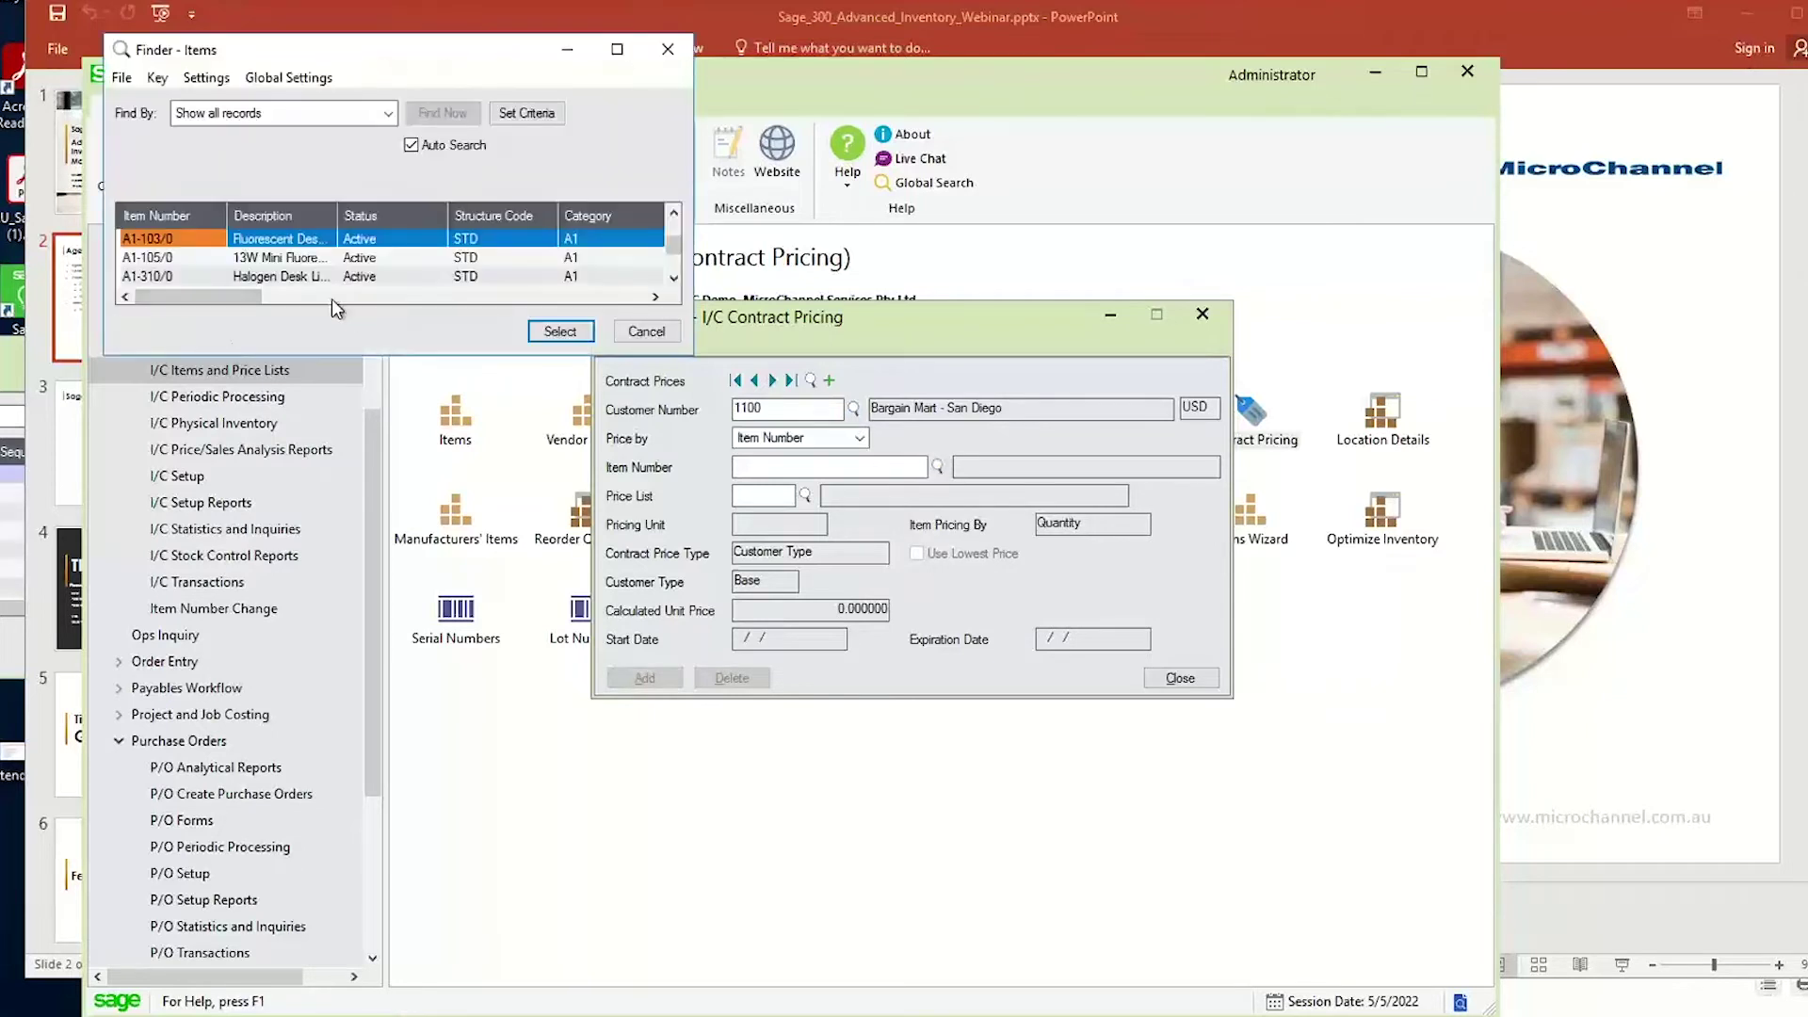
{"action": "double_click", "coordinate": [334, 247]}
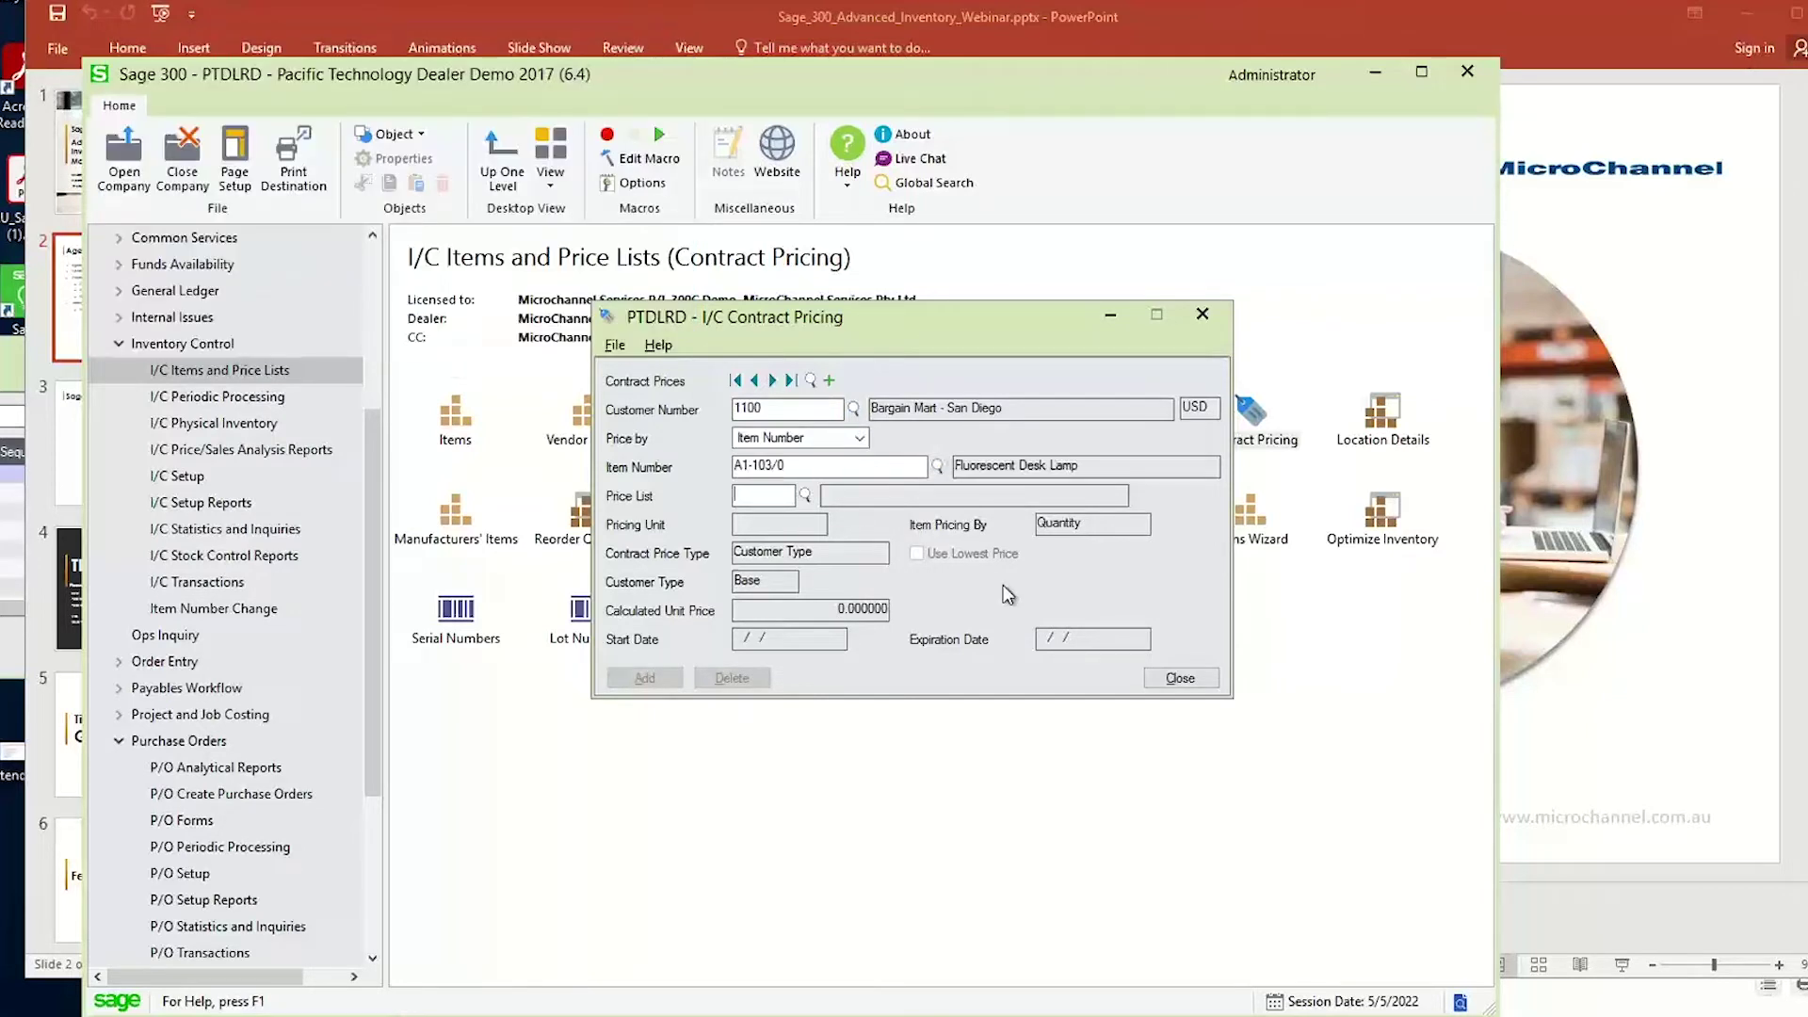
{"action": "left_click", "coordinate": [805, 496]}
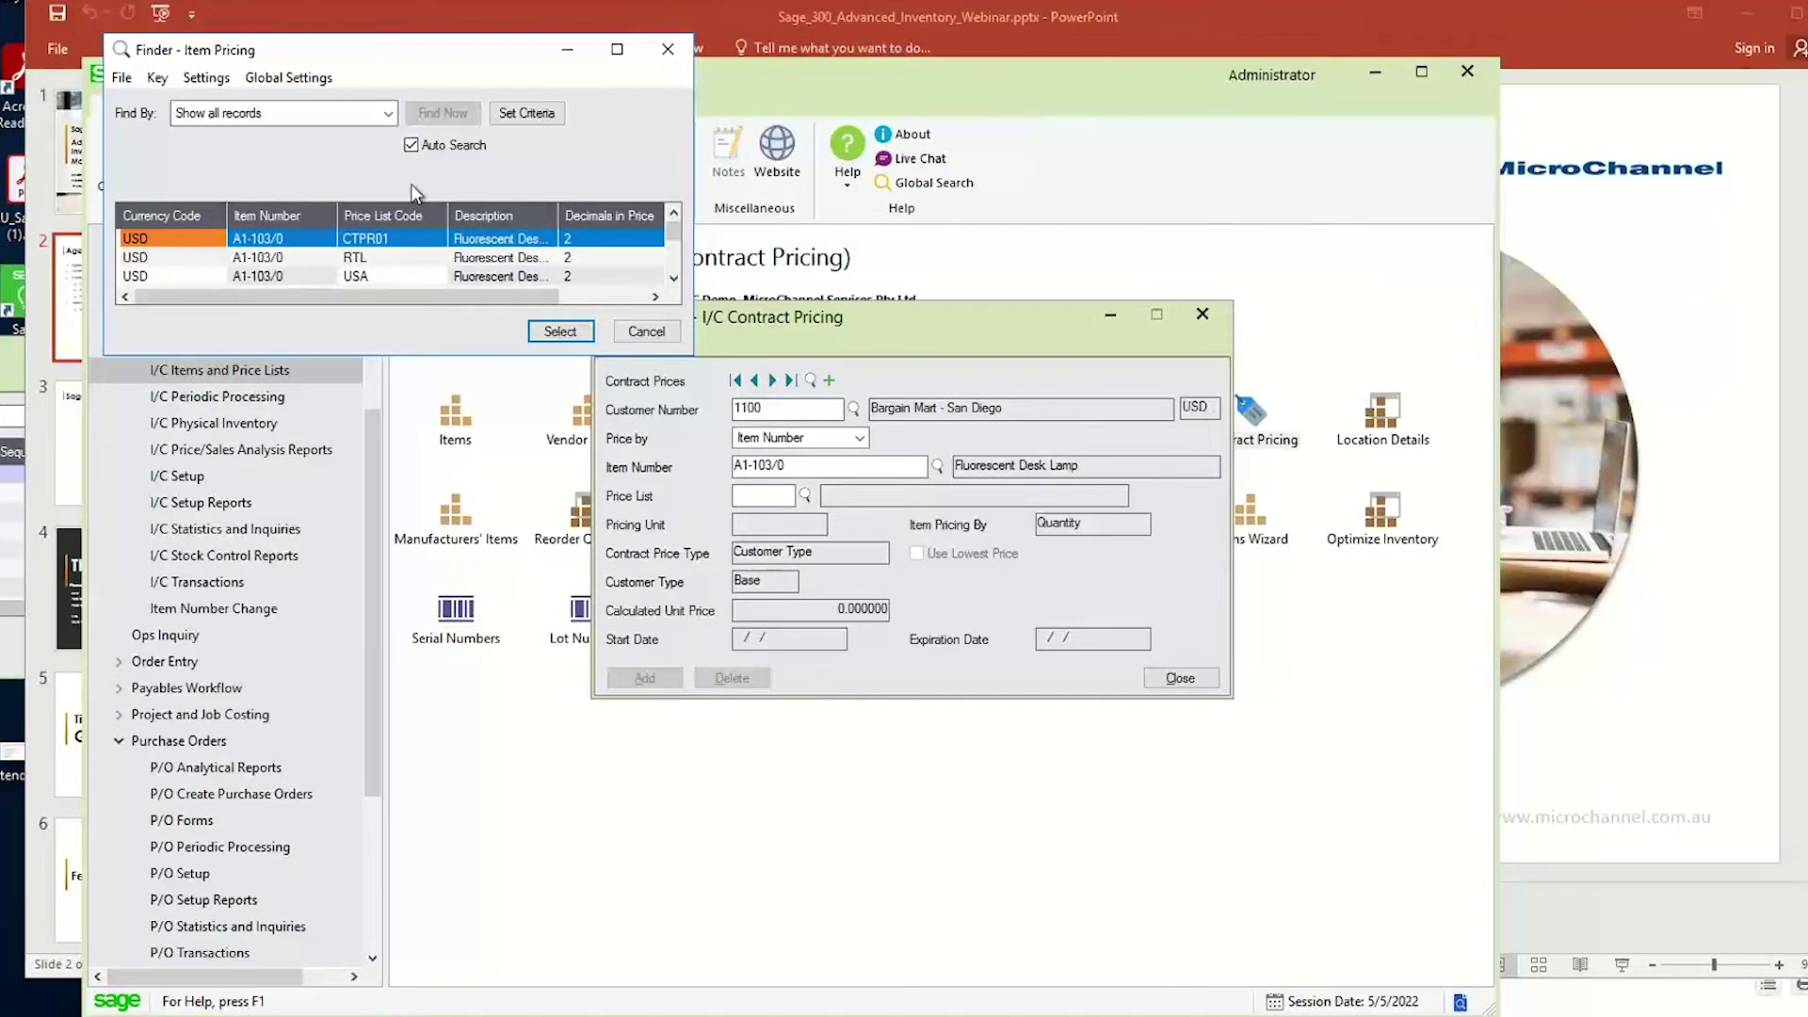
{"action": "double_click", "coordinate": [284, 242]}
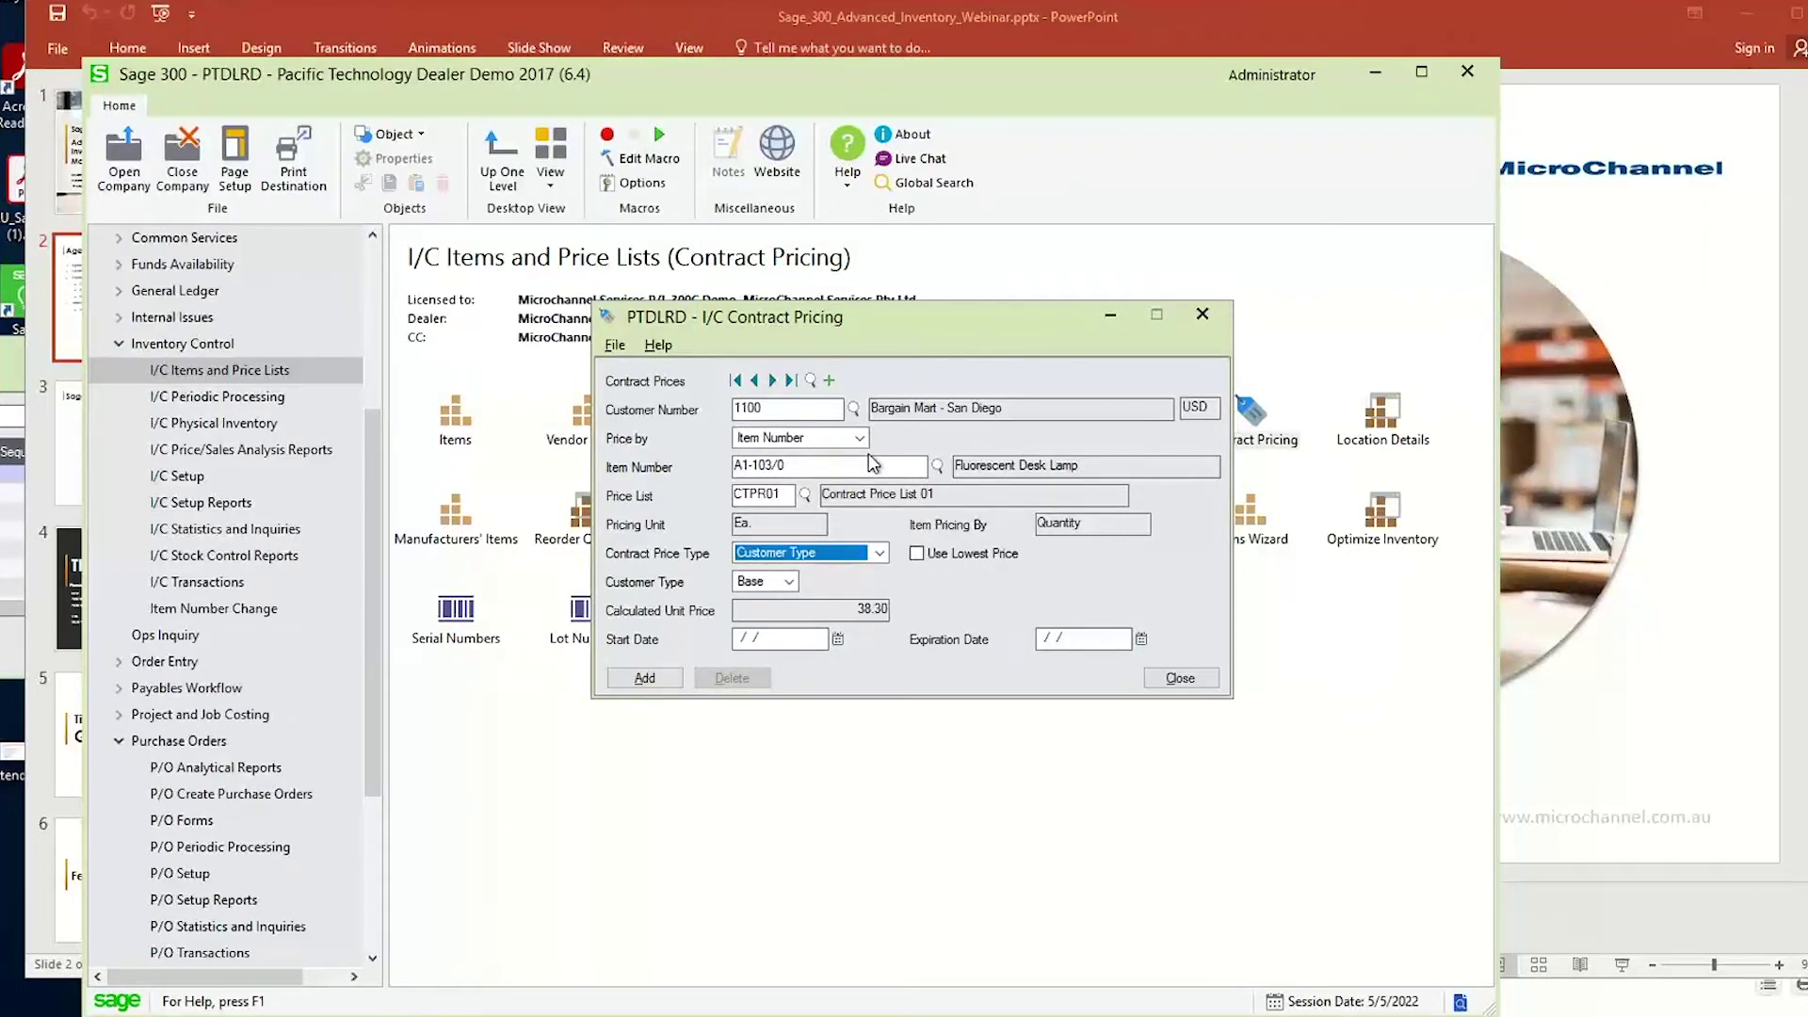
Review the available Contract Price Type options for item A1-103/0 without changing the selection.
{"action": "left_click", "coordinate": [867, 558]}
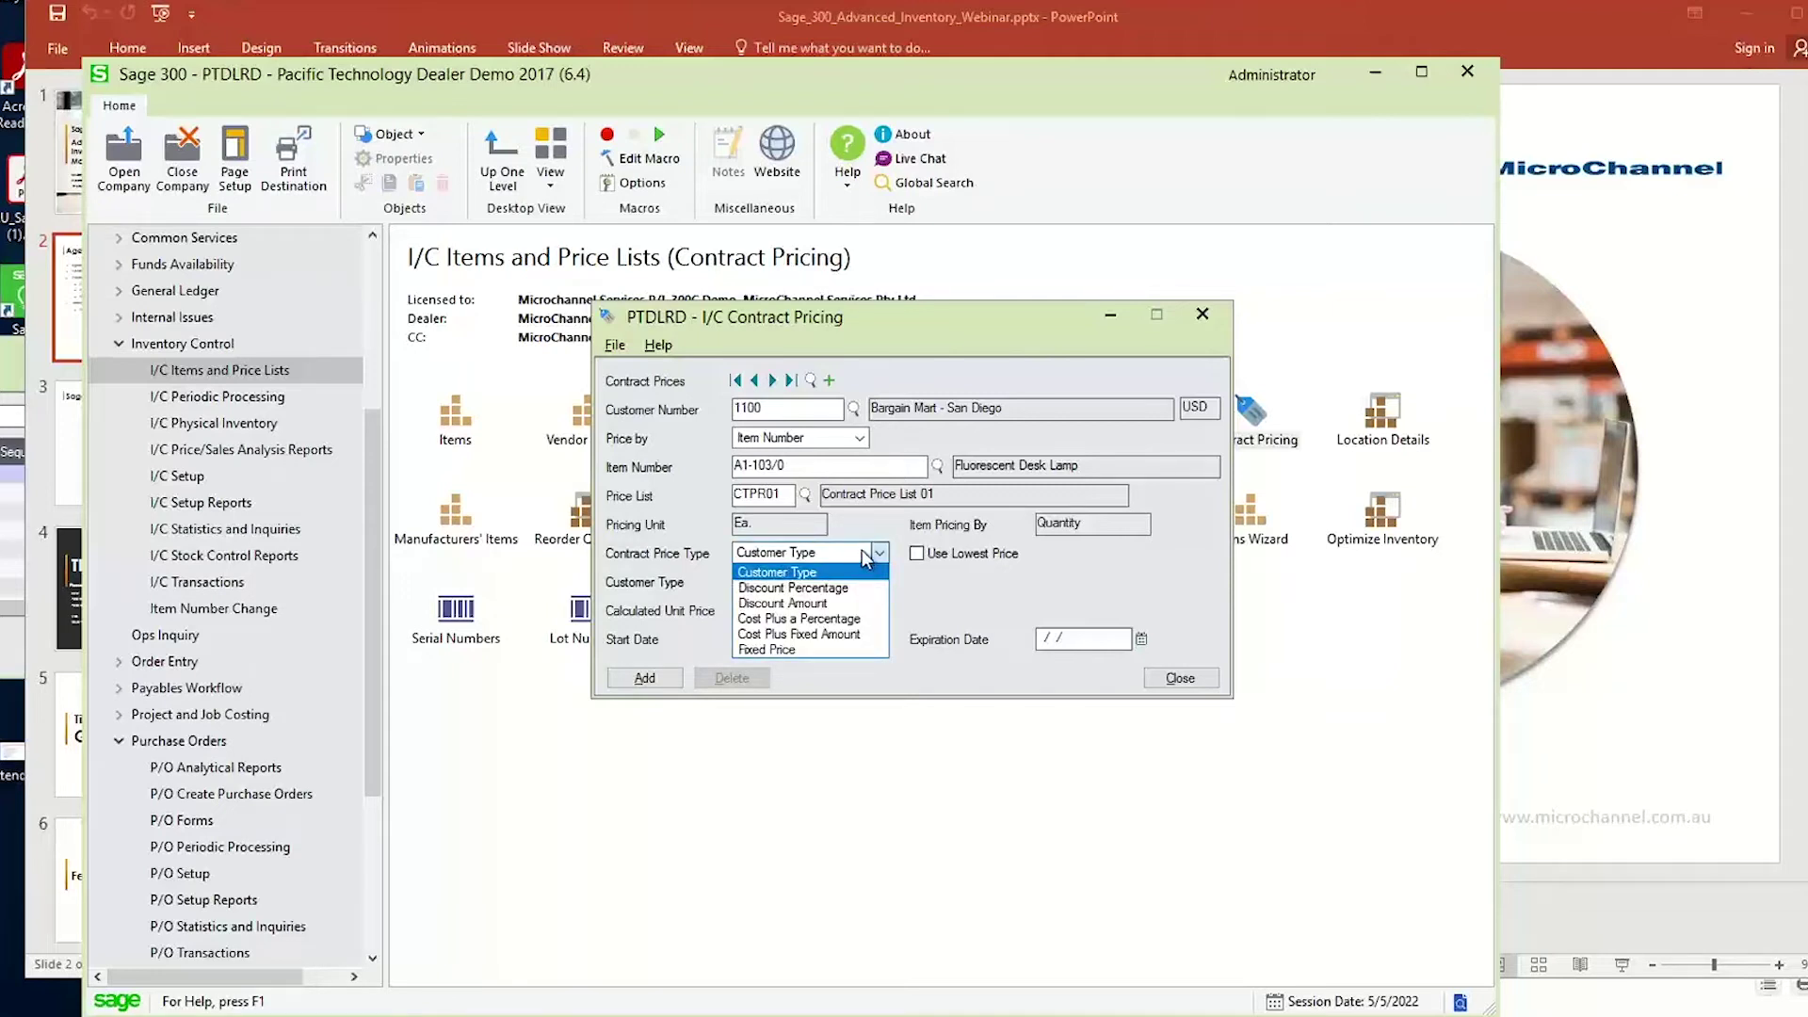
{"action": "left_click", "coordinate": [866, 558]}
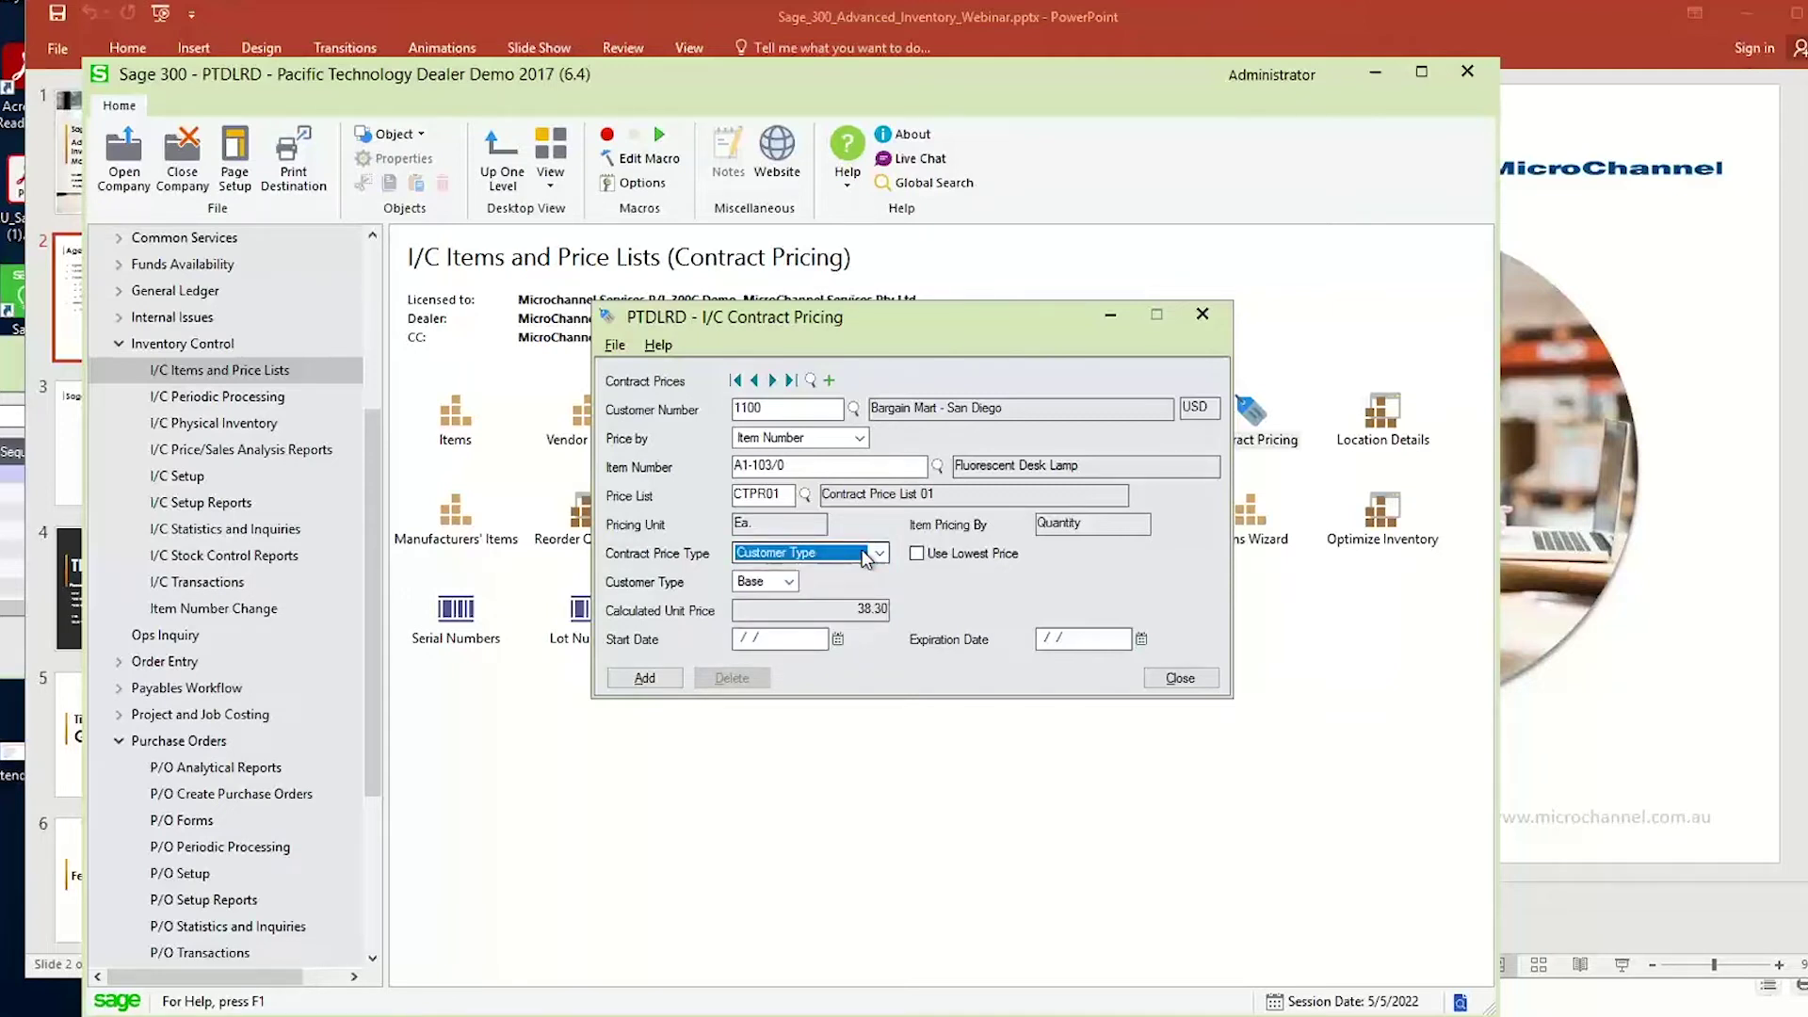
{"action": "left_click_drag", "start_coordinate": [830, 468], "coordinate": [667, 465]}
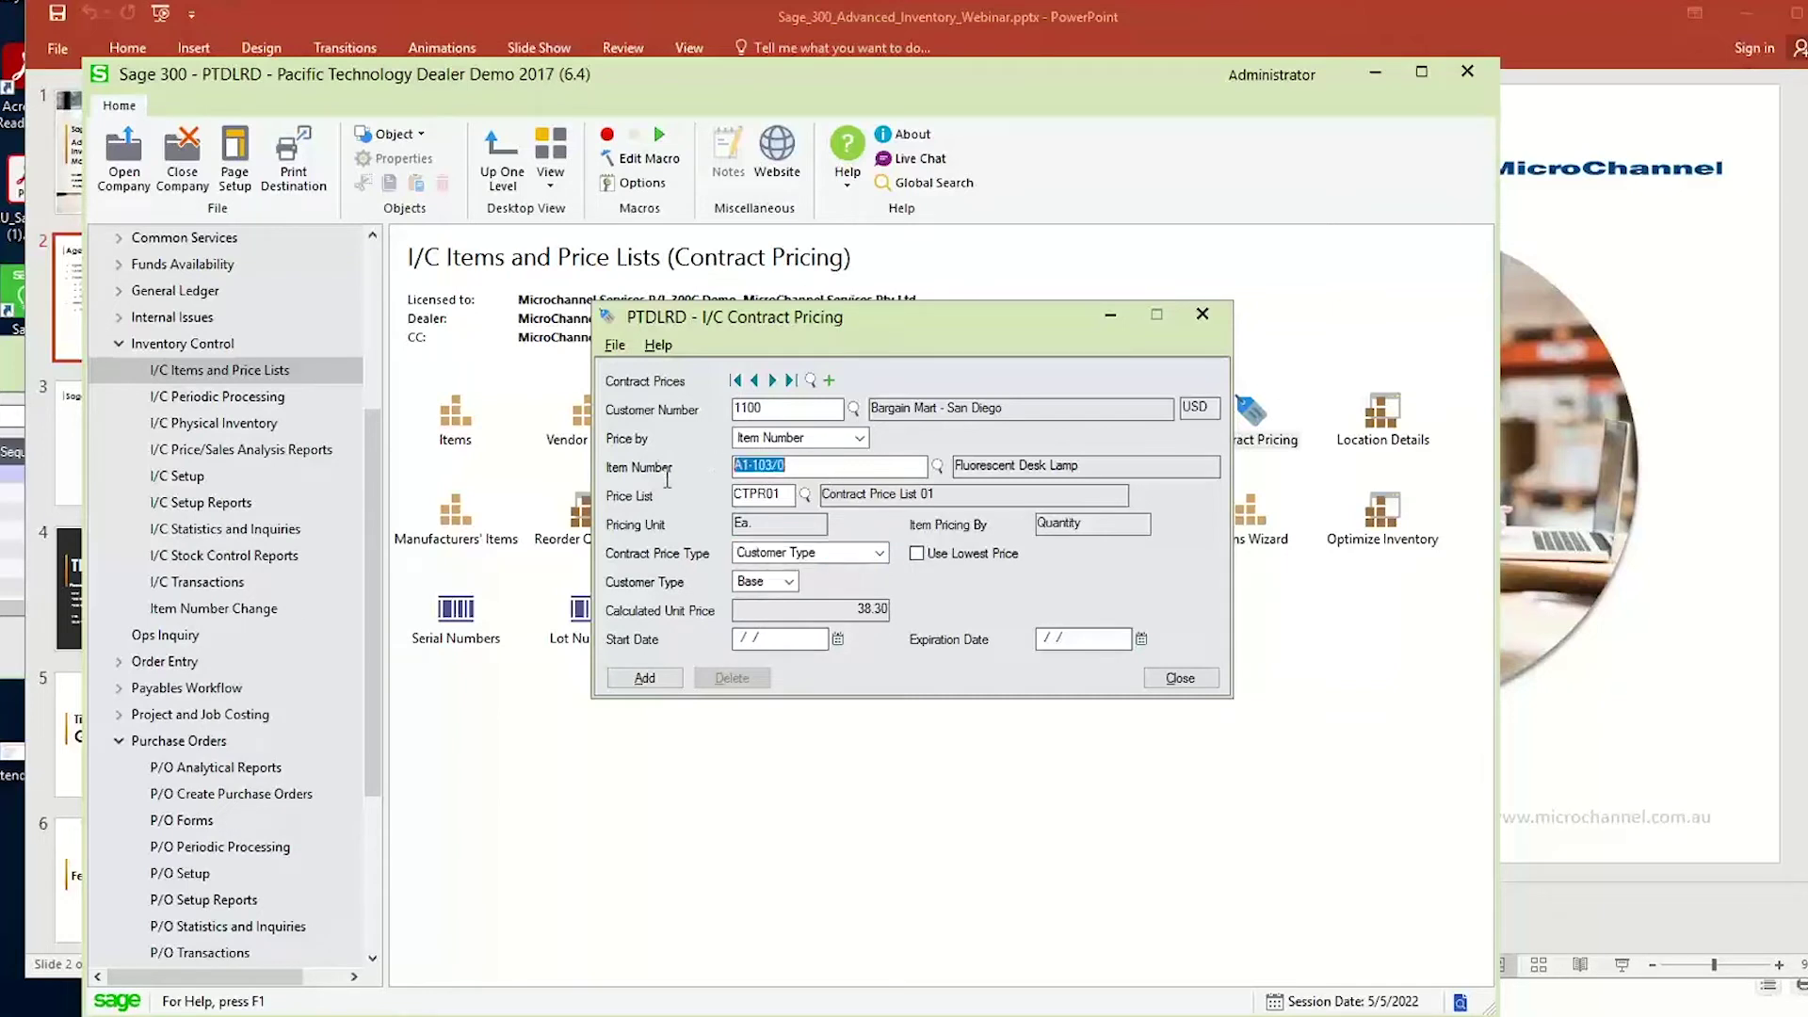
{"action": "left_click", "coordinate": [825, 555]}
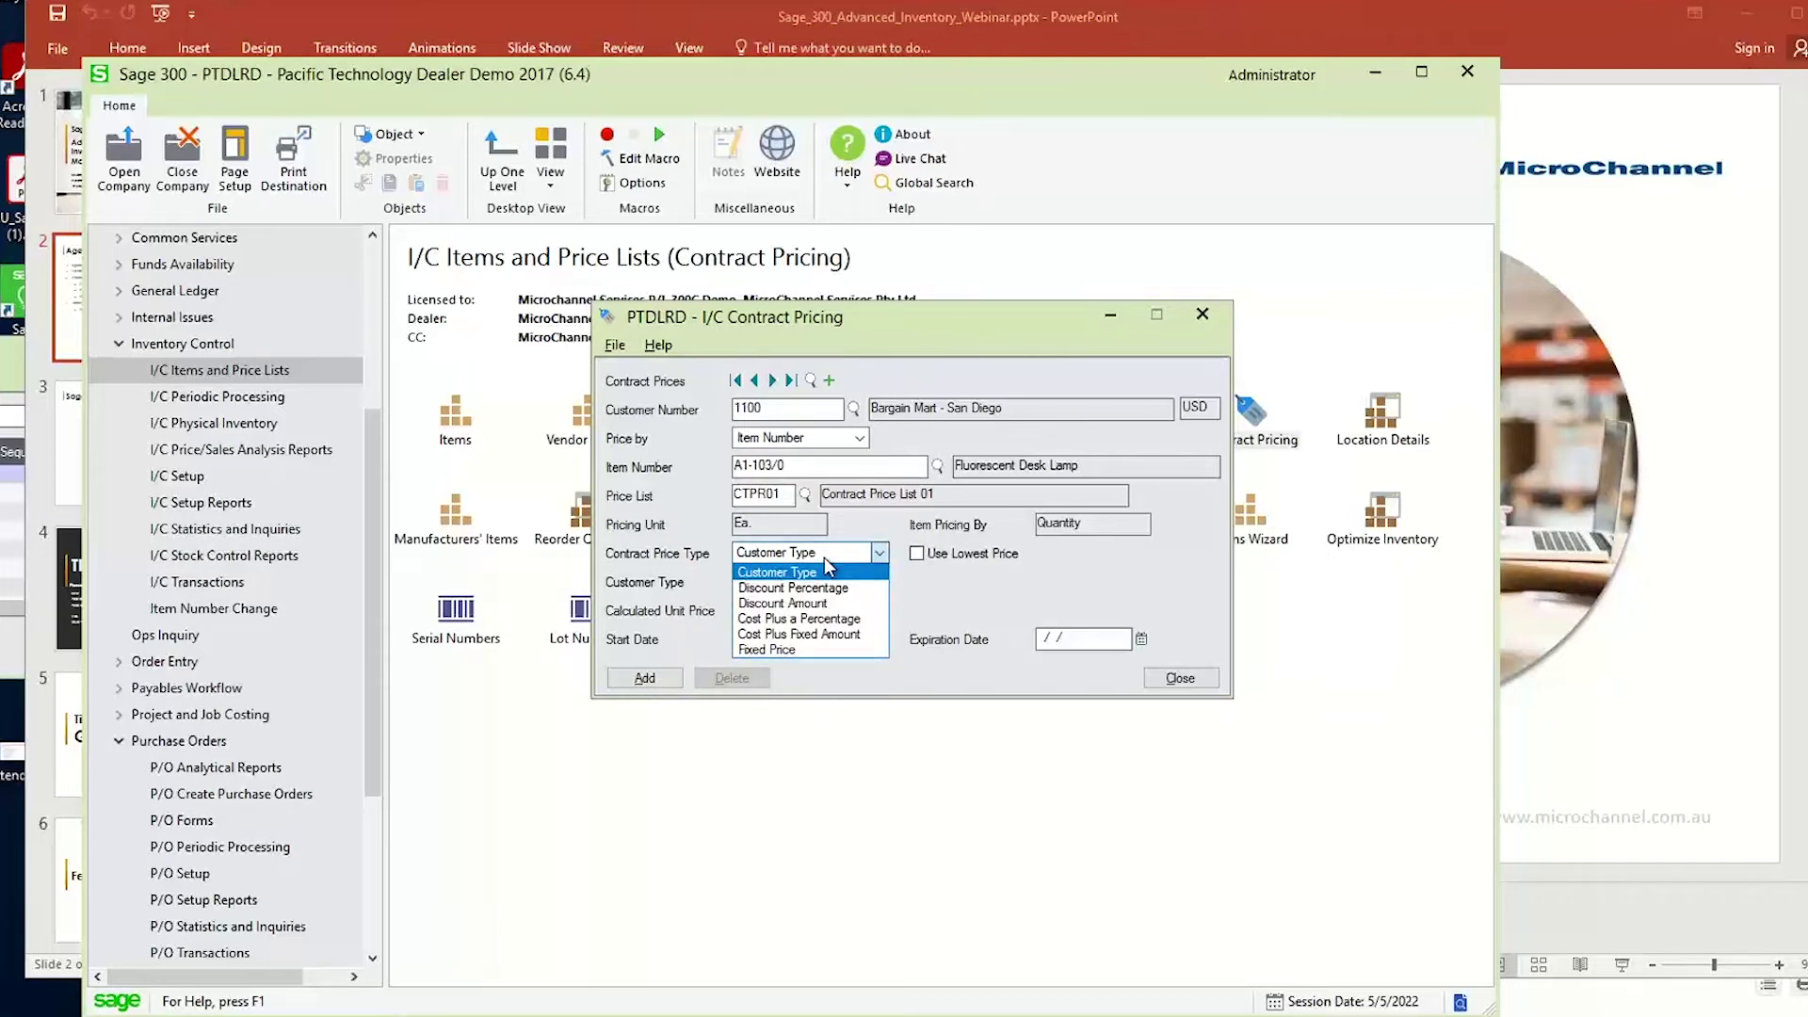
{"action": "left_click", "coordinate": [823, 556]}
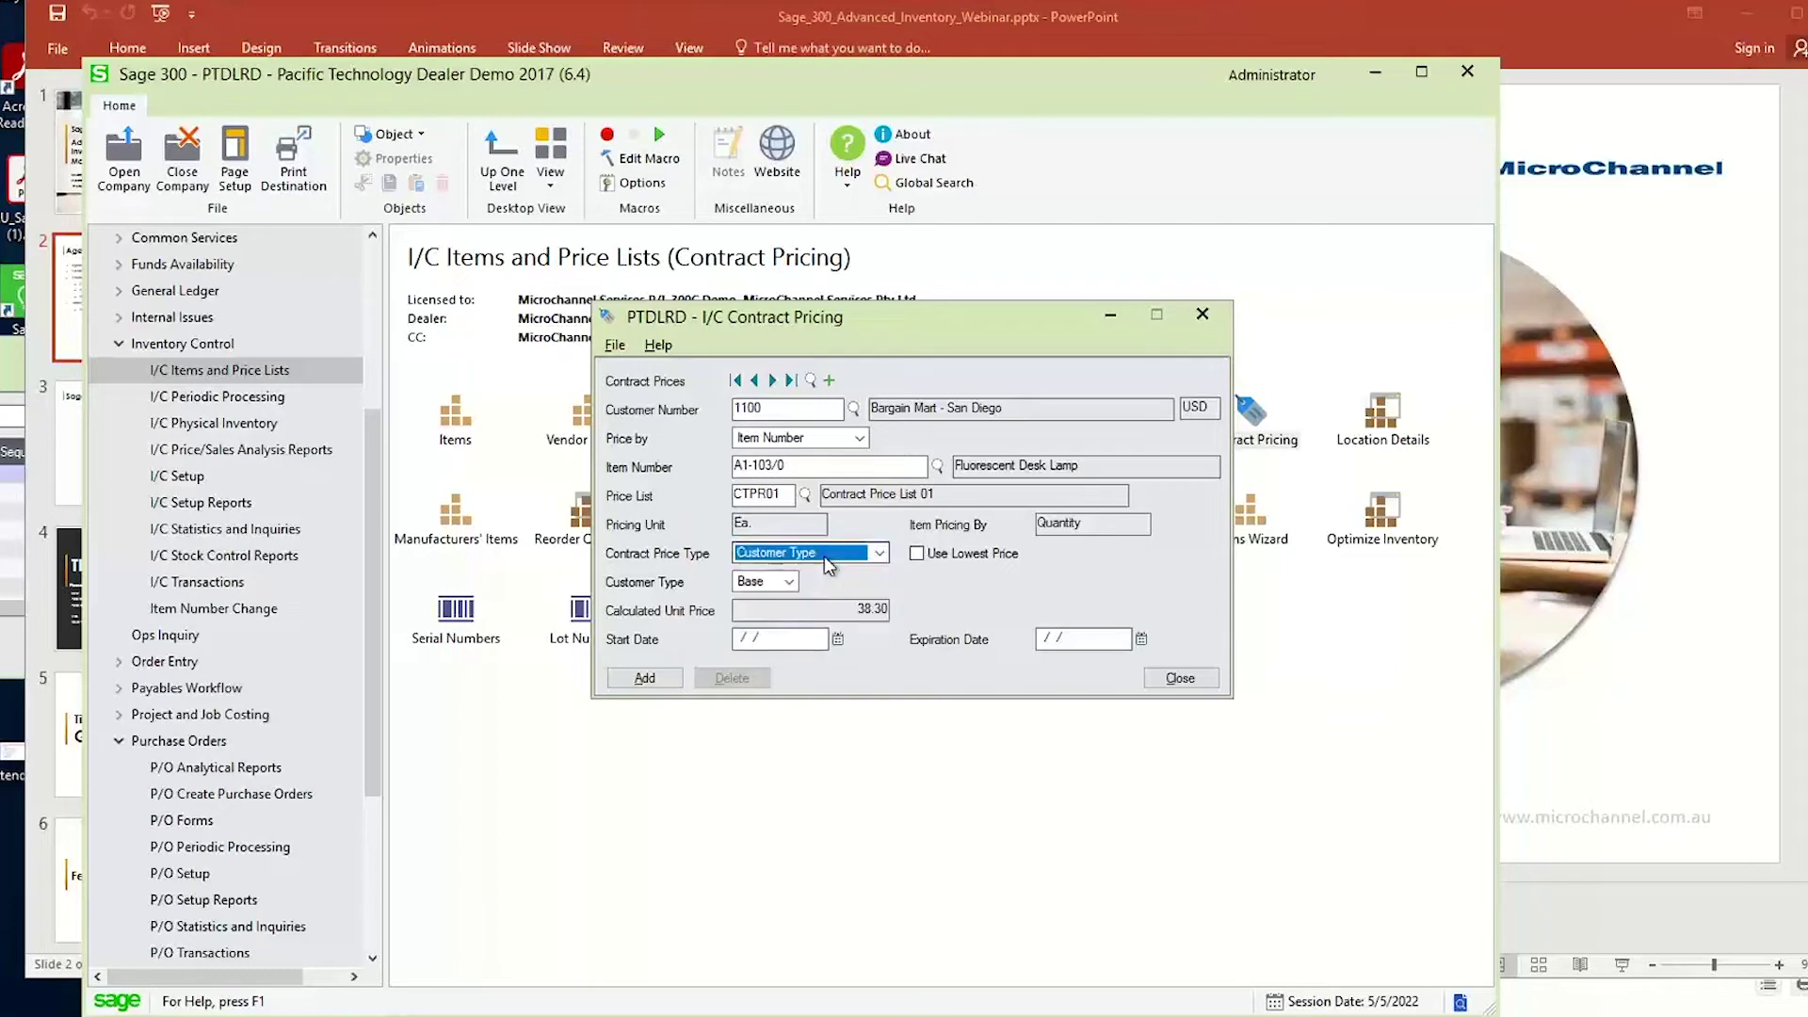
Enable Use Lowest Price and keep Customer Type as the contract price type.
{"action": "left_click", "coordinate": [937, 556]}
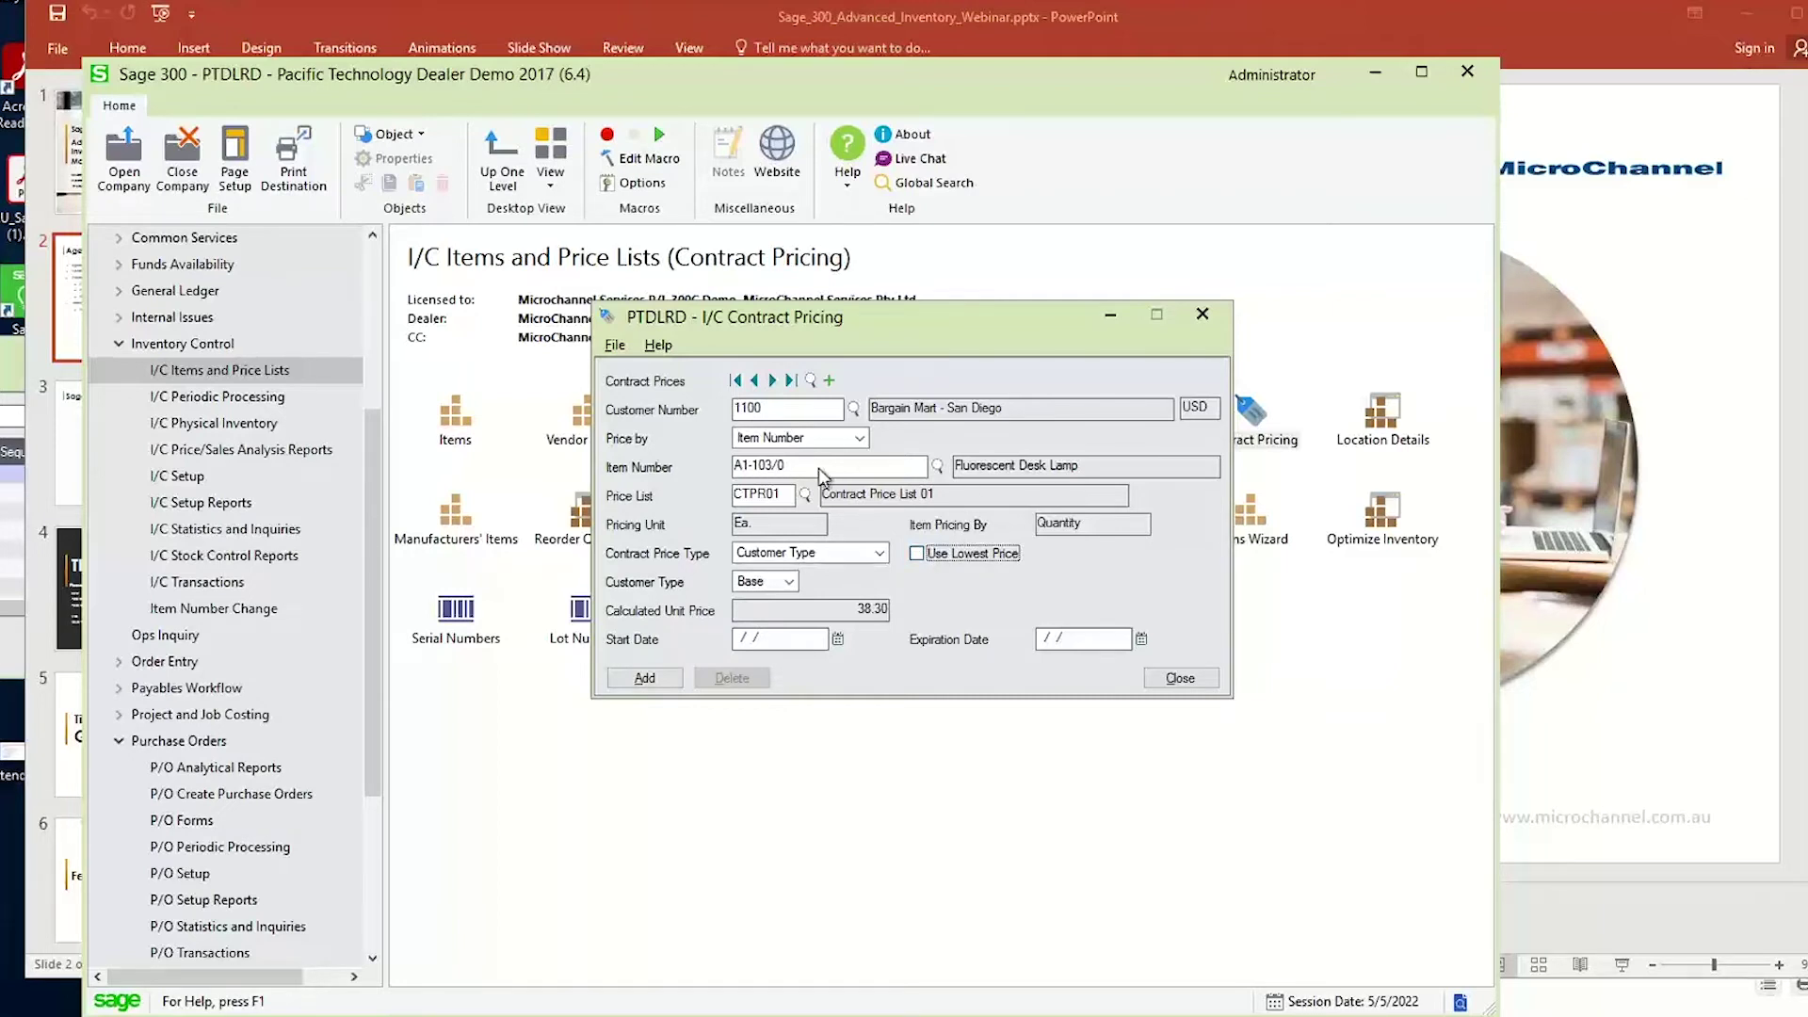
{"action": "left_click", "coordinate": [928, 557]}
{"action": "left_click", "coordinate": [836, 549]}
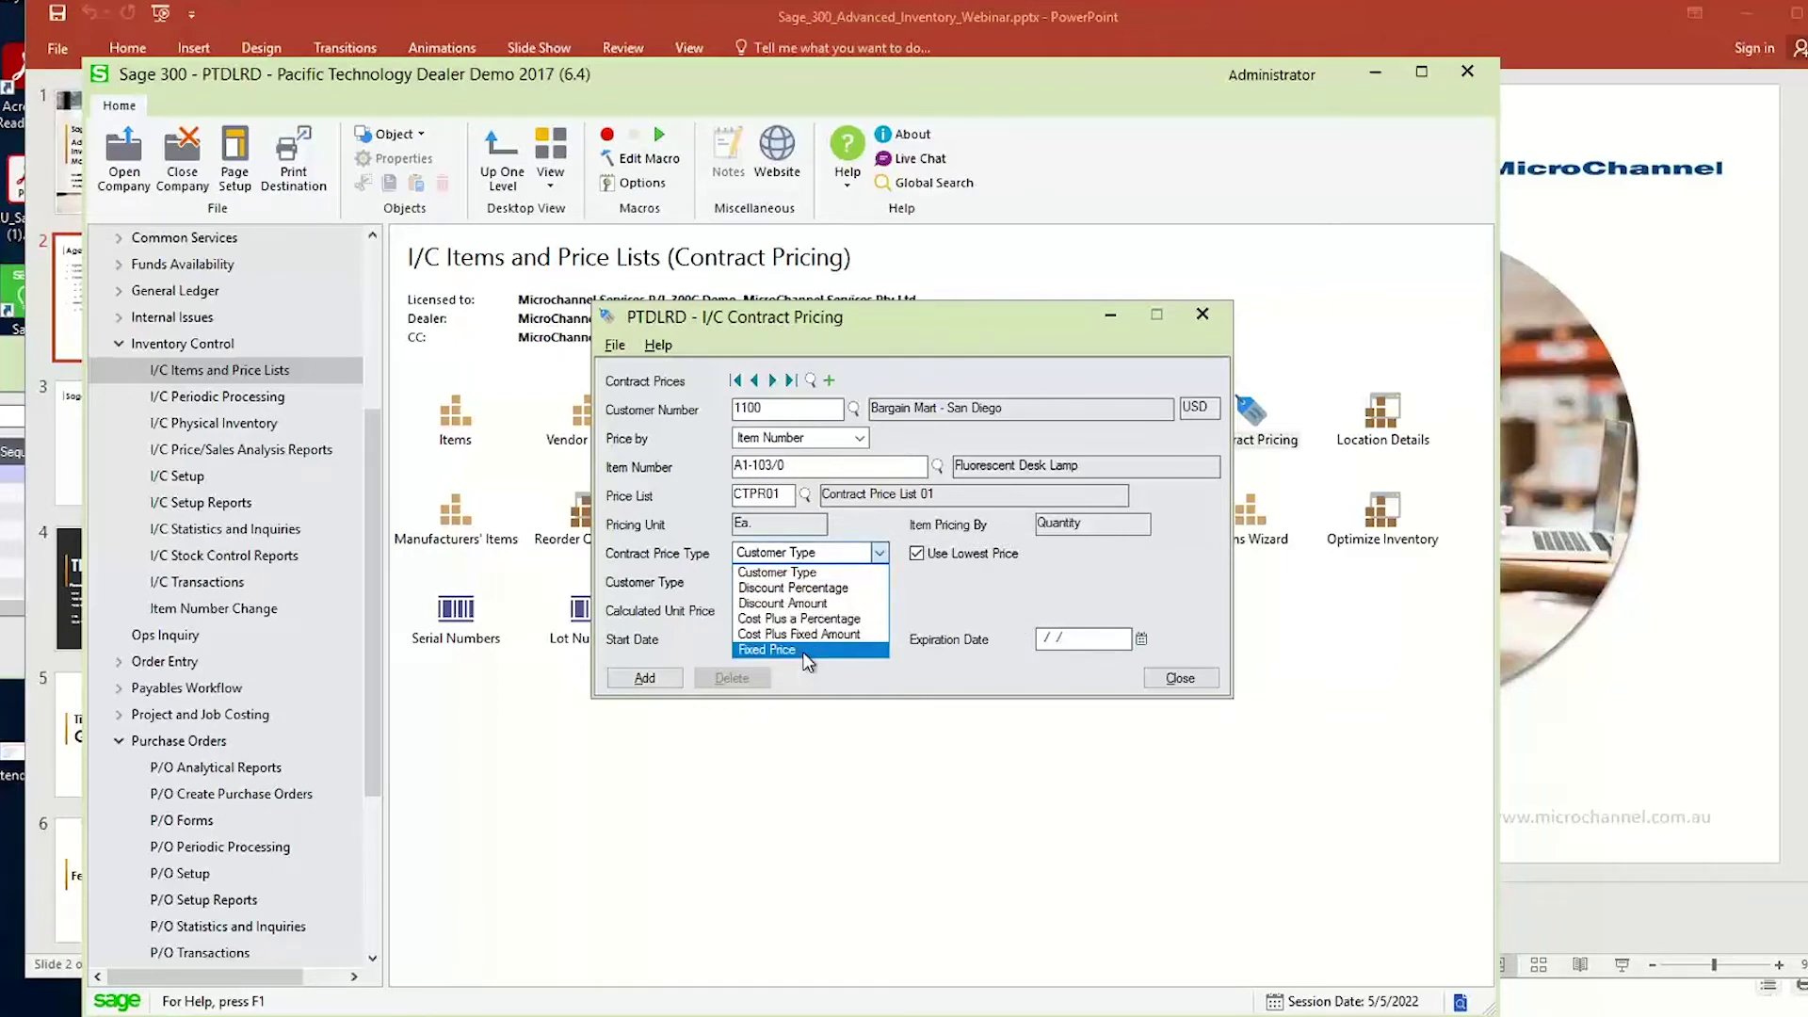
{"action": "left_click", "coordinate": [776, 571]}
Try customer type E for the contract price, and set the customer type back to Base.
{"action": "left_click", "coordinate": [789, 581]}
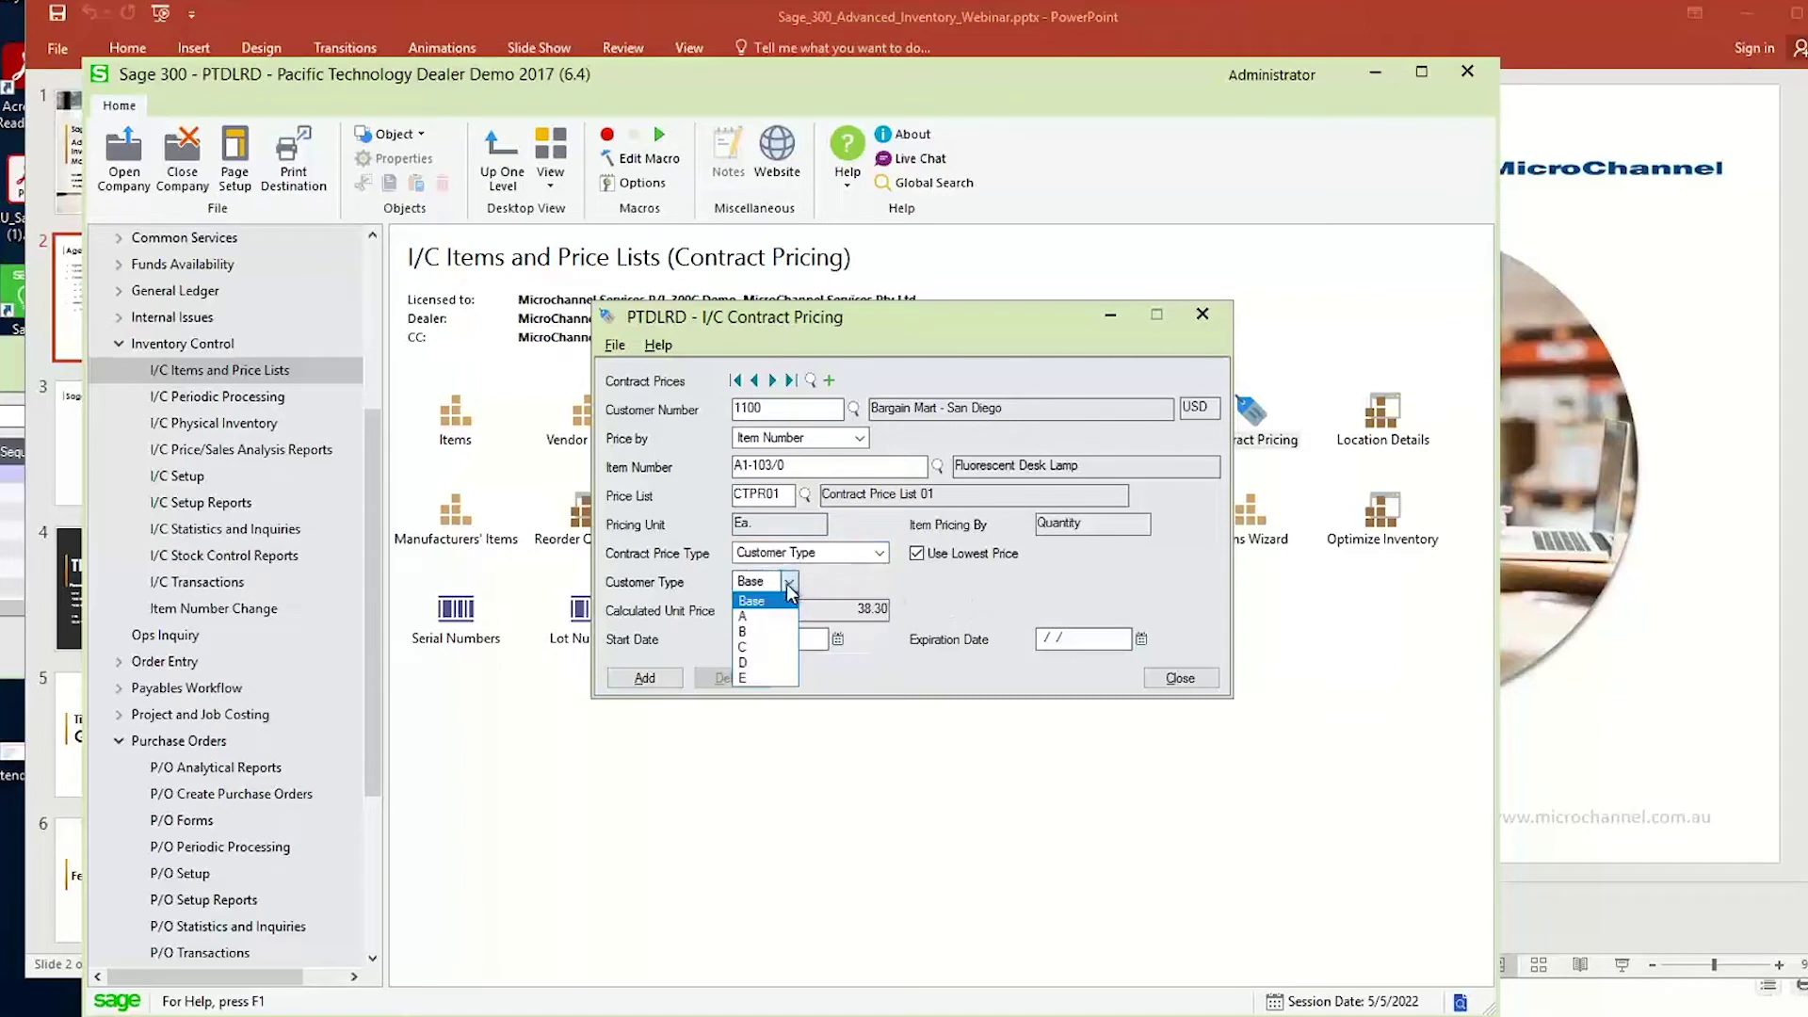
{"action": "left_click", "coordinate": [761, 677]}
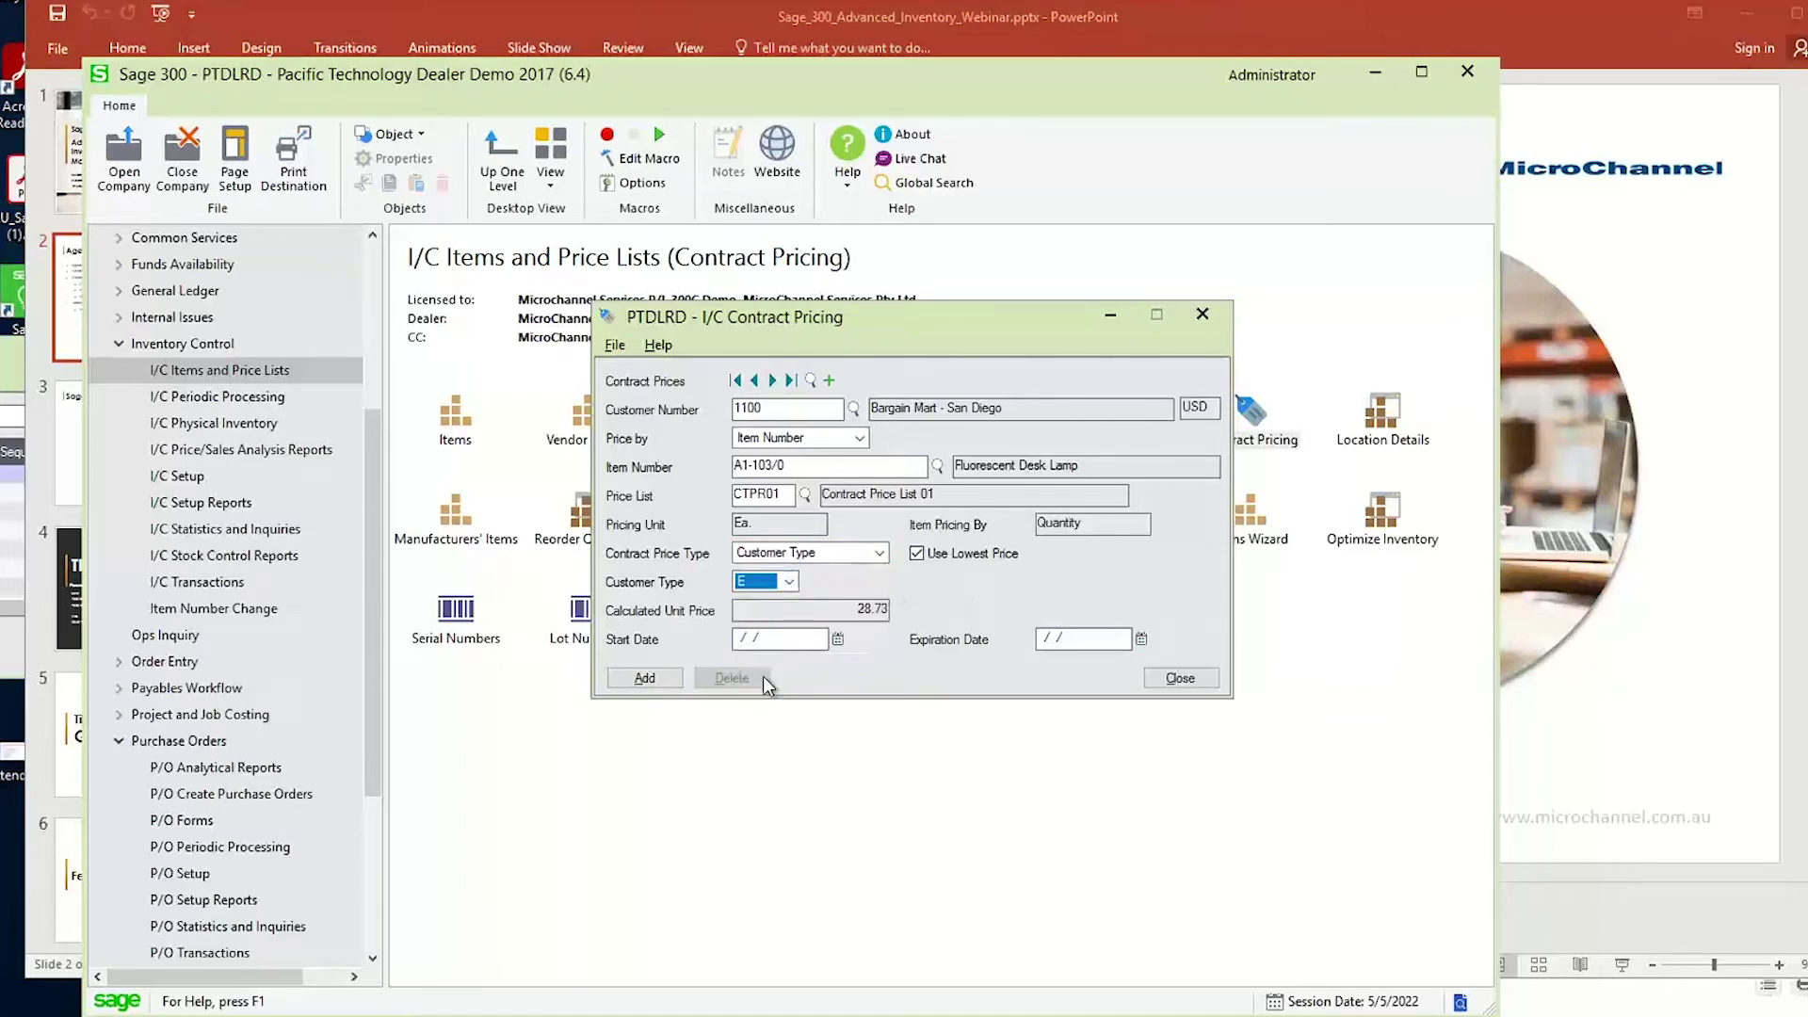
{"action": "left_click", "coordinate": [755, 582]}
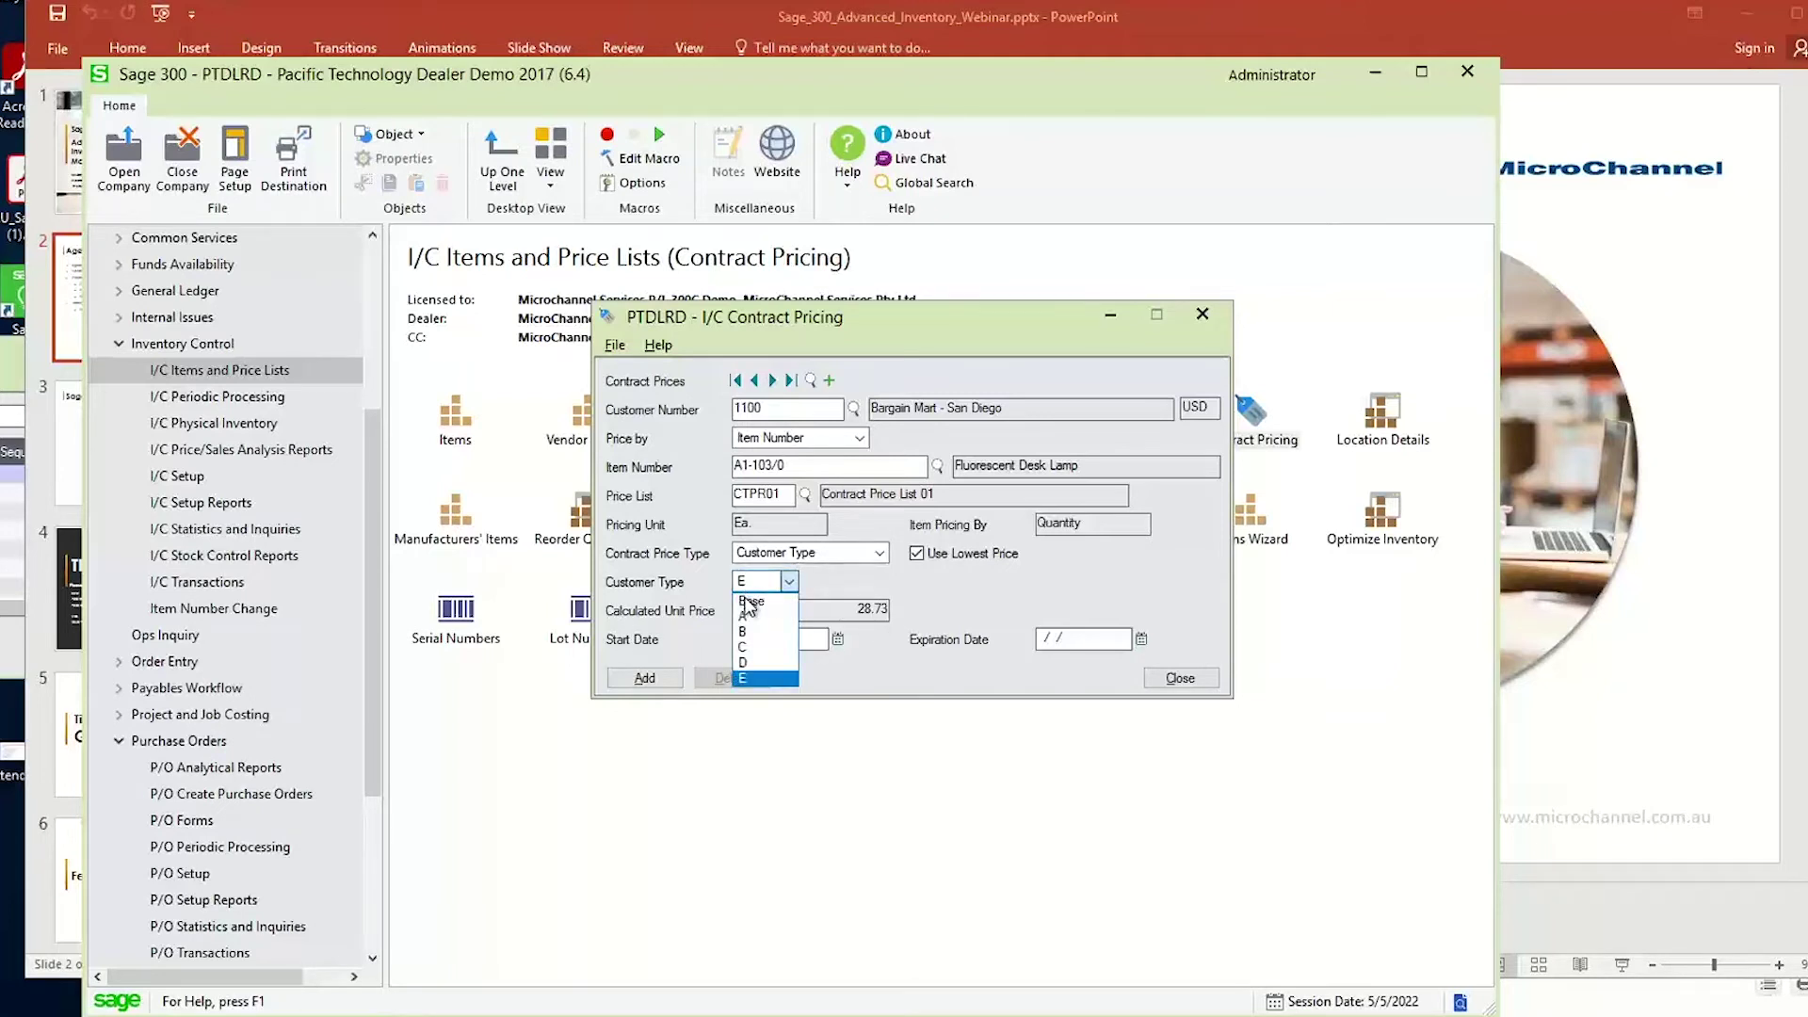
{"action": "left_click", "coordinate": [750, 601]}
{"action": "left_click", "coordinate": [788, 582]}
Change the contract price type to Fixed Price and set the fixed price to 29.00.
{"action": "left_click", "coordinate": [879, 553]}
{"action": "left_click", "coordinate": [880, 553]}
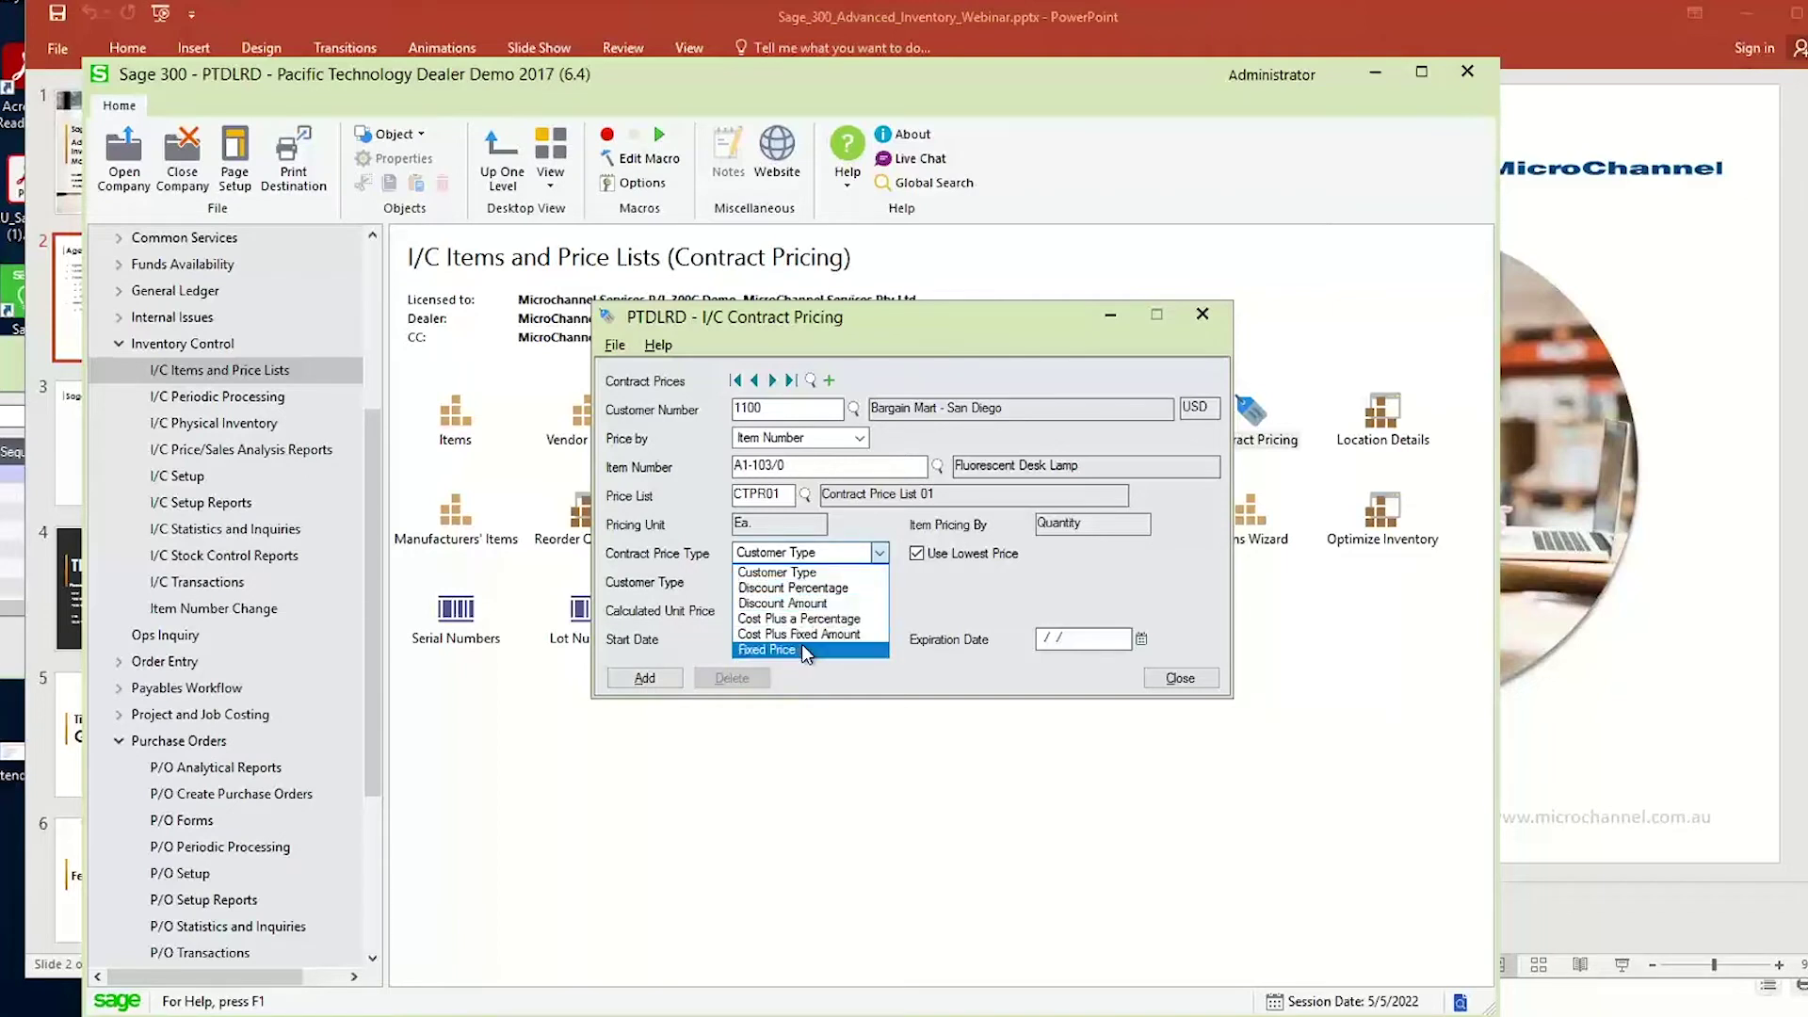
{"action": "left_click", "coordinate": [802, 647]}
{"action": "left_click", "coordinate": [795, 589]}
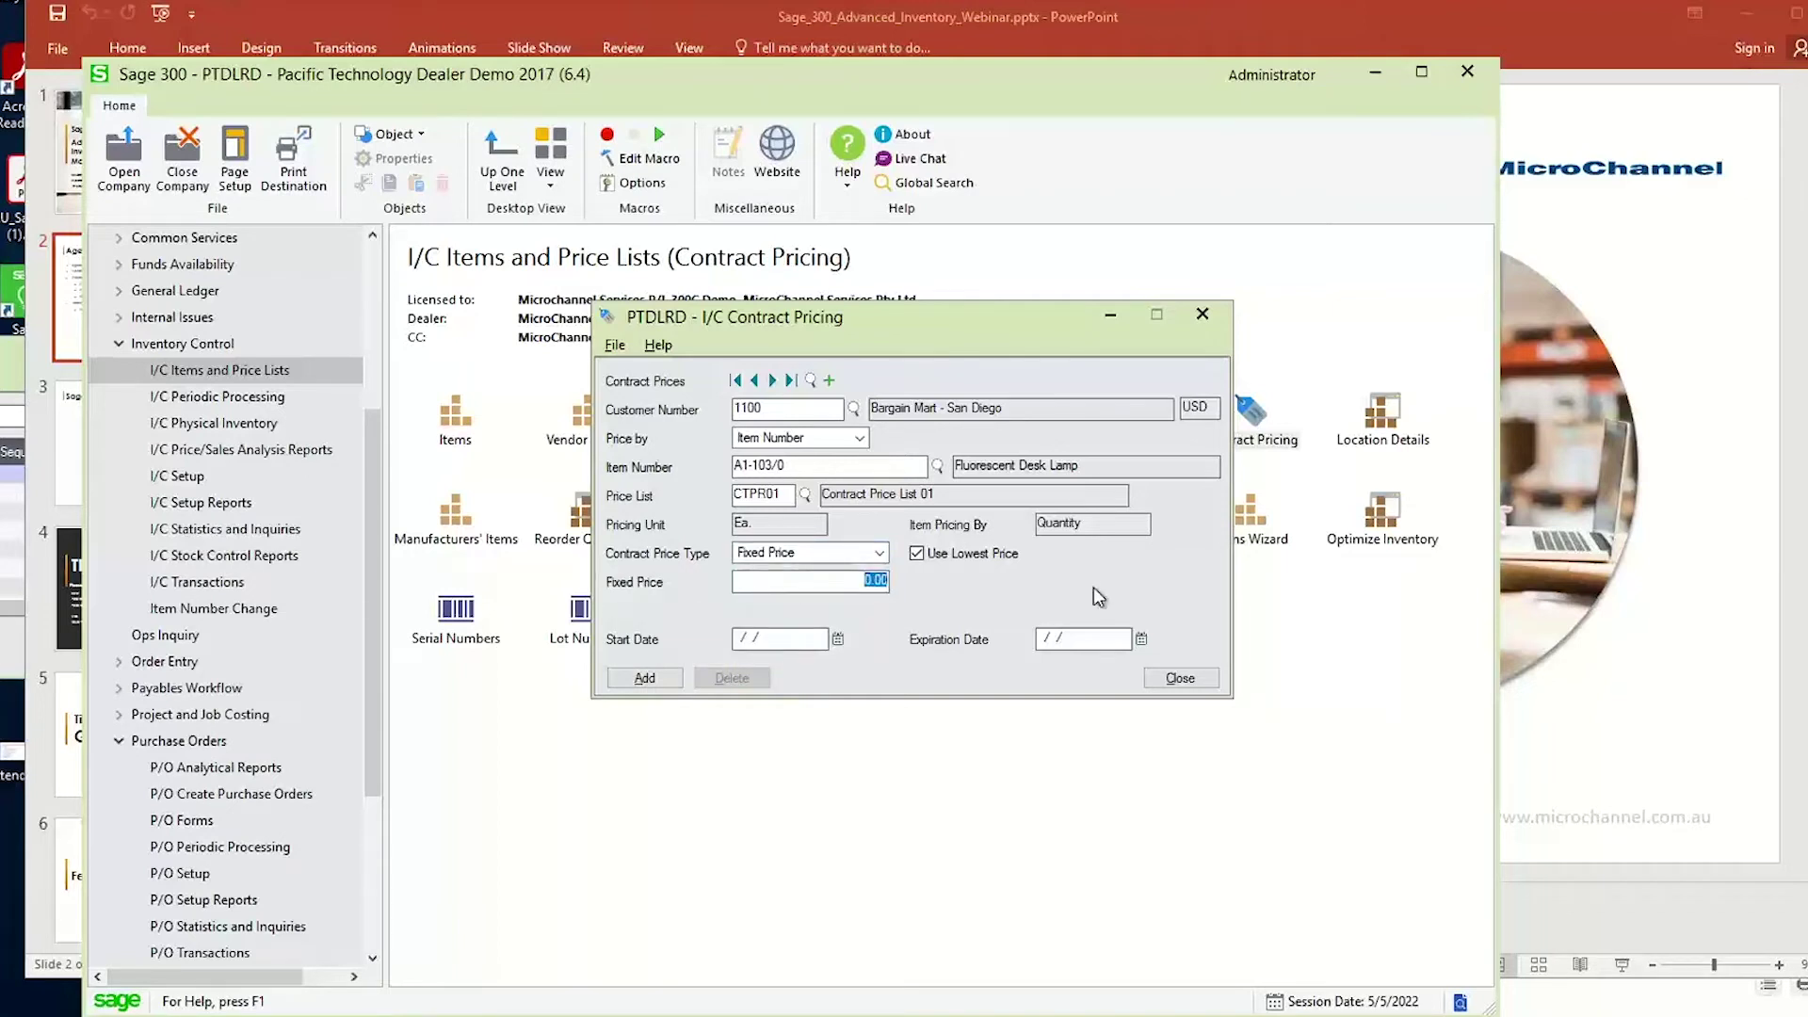
{"action": "type", "text": "29"}
Leave the start date blank, set the expiration date to 12/12/2022 and add the contract price.
{"action": "key", "text": "Tab"}
{"action": "key", "text": "Tab"}
{"action": "type", "text": "3112"}
{"action": "type", "text": "2022"}
{"action": "key", "text": "Tab"}
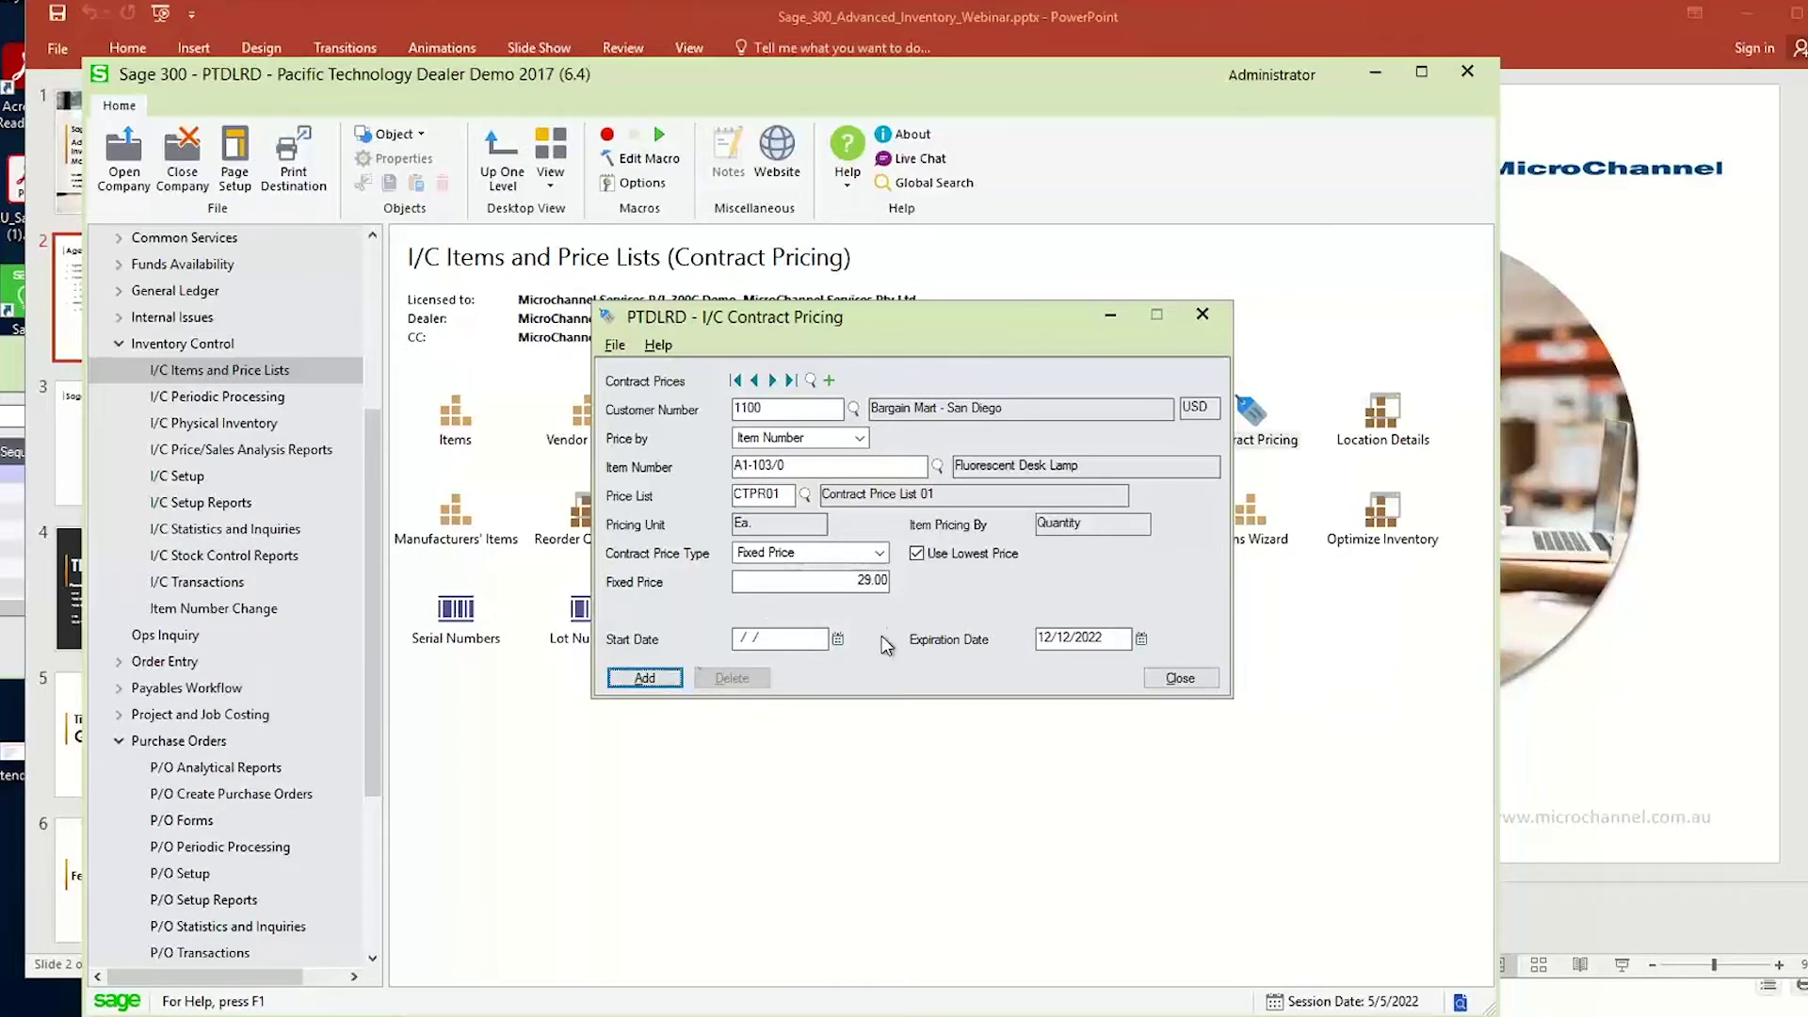
{"action": "left_click", "coordinate": [677, 681]}
Look at the Import and Export commands available for contract pricing, and return to the item number.
{"action": "left_click", "coordinate": [615, 345]}
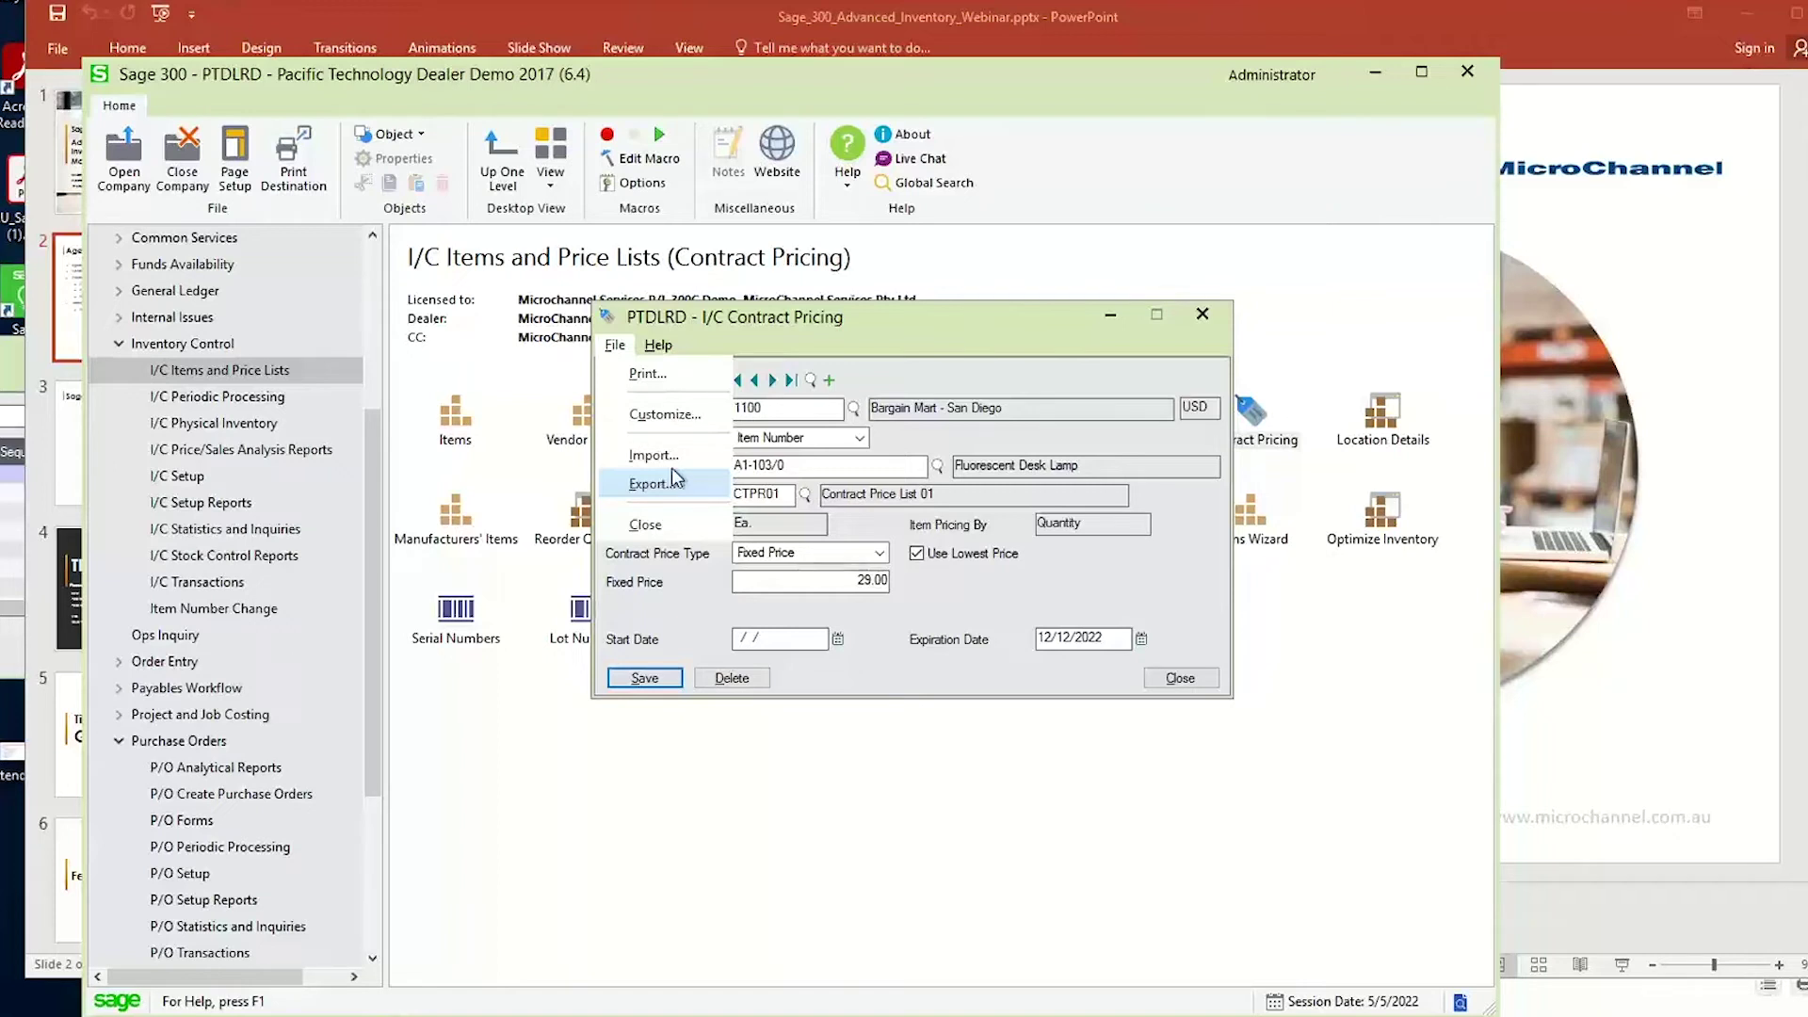
{"action": "left_click", "coordinate": [1042, 388]}
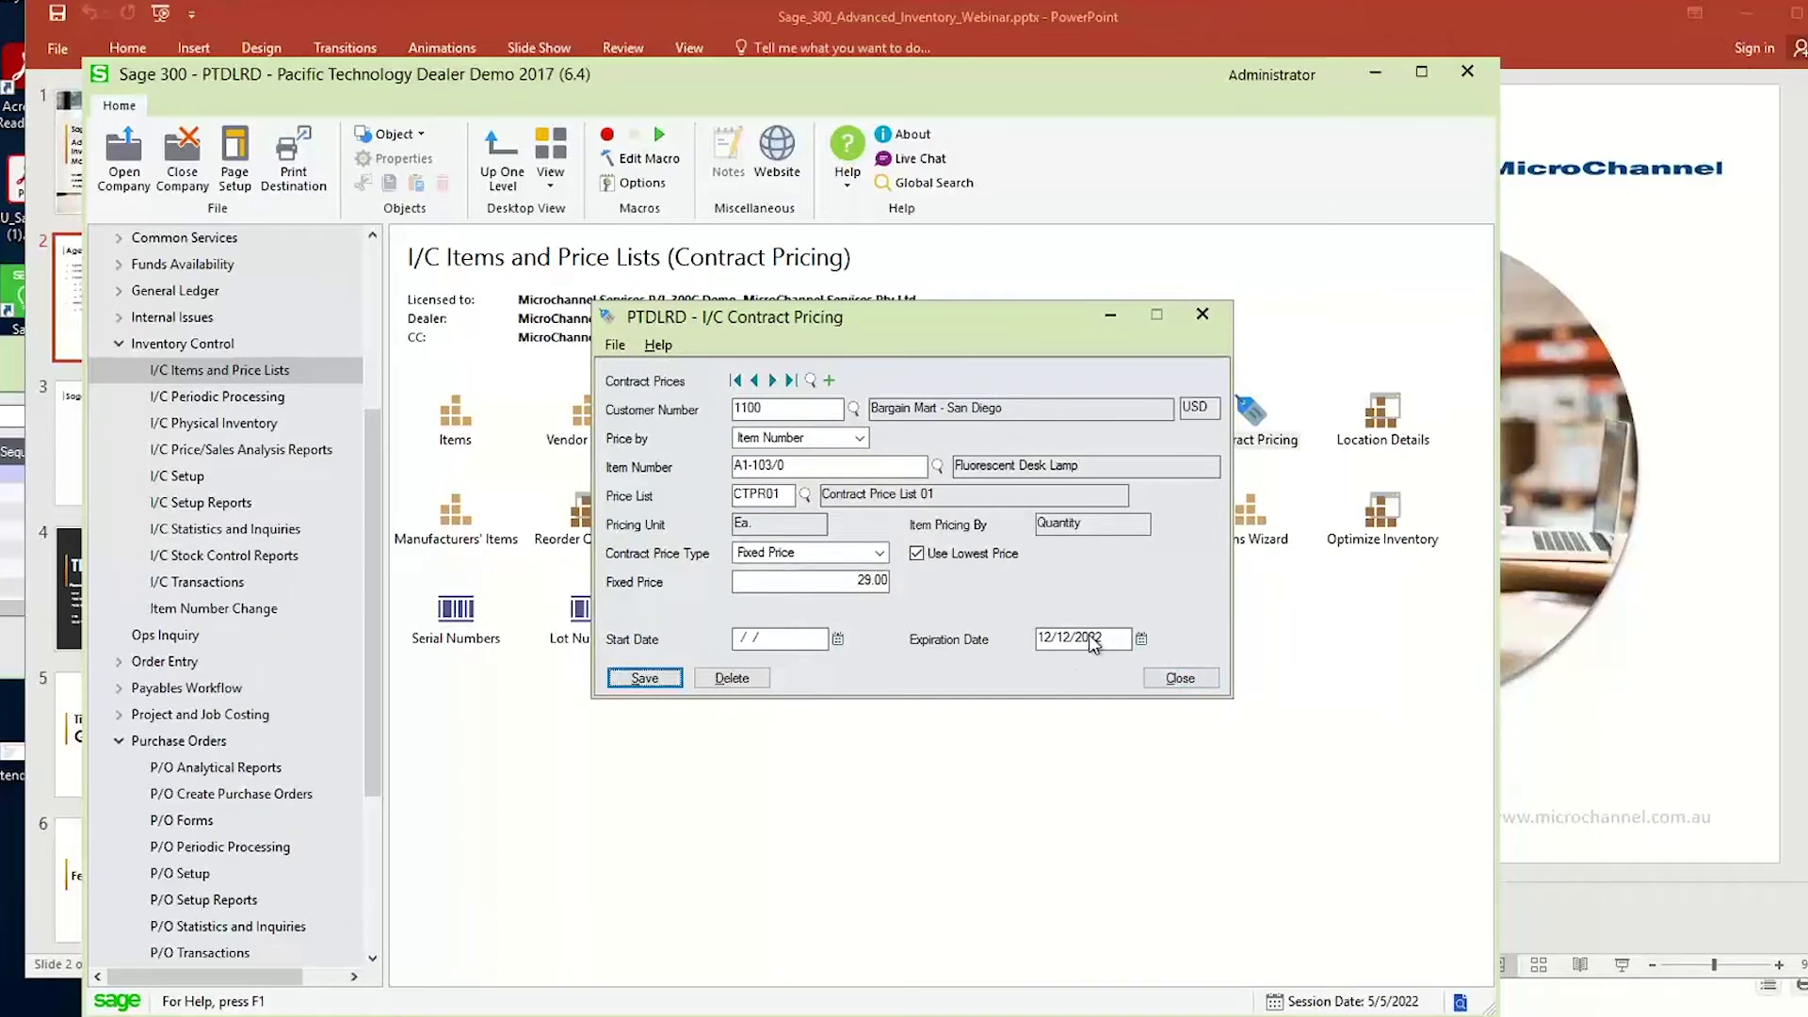
{"action": "left_click", "coordinate": [848, 468]}
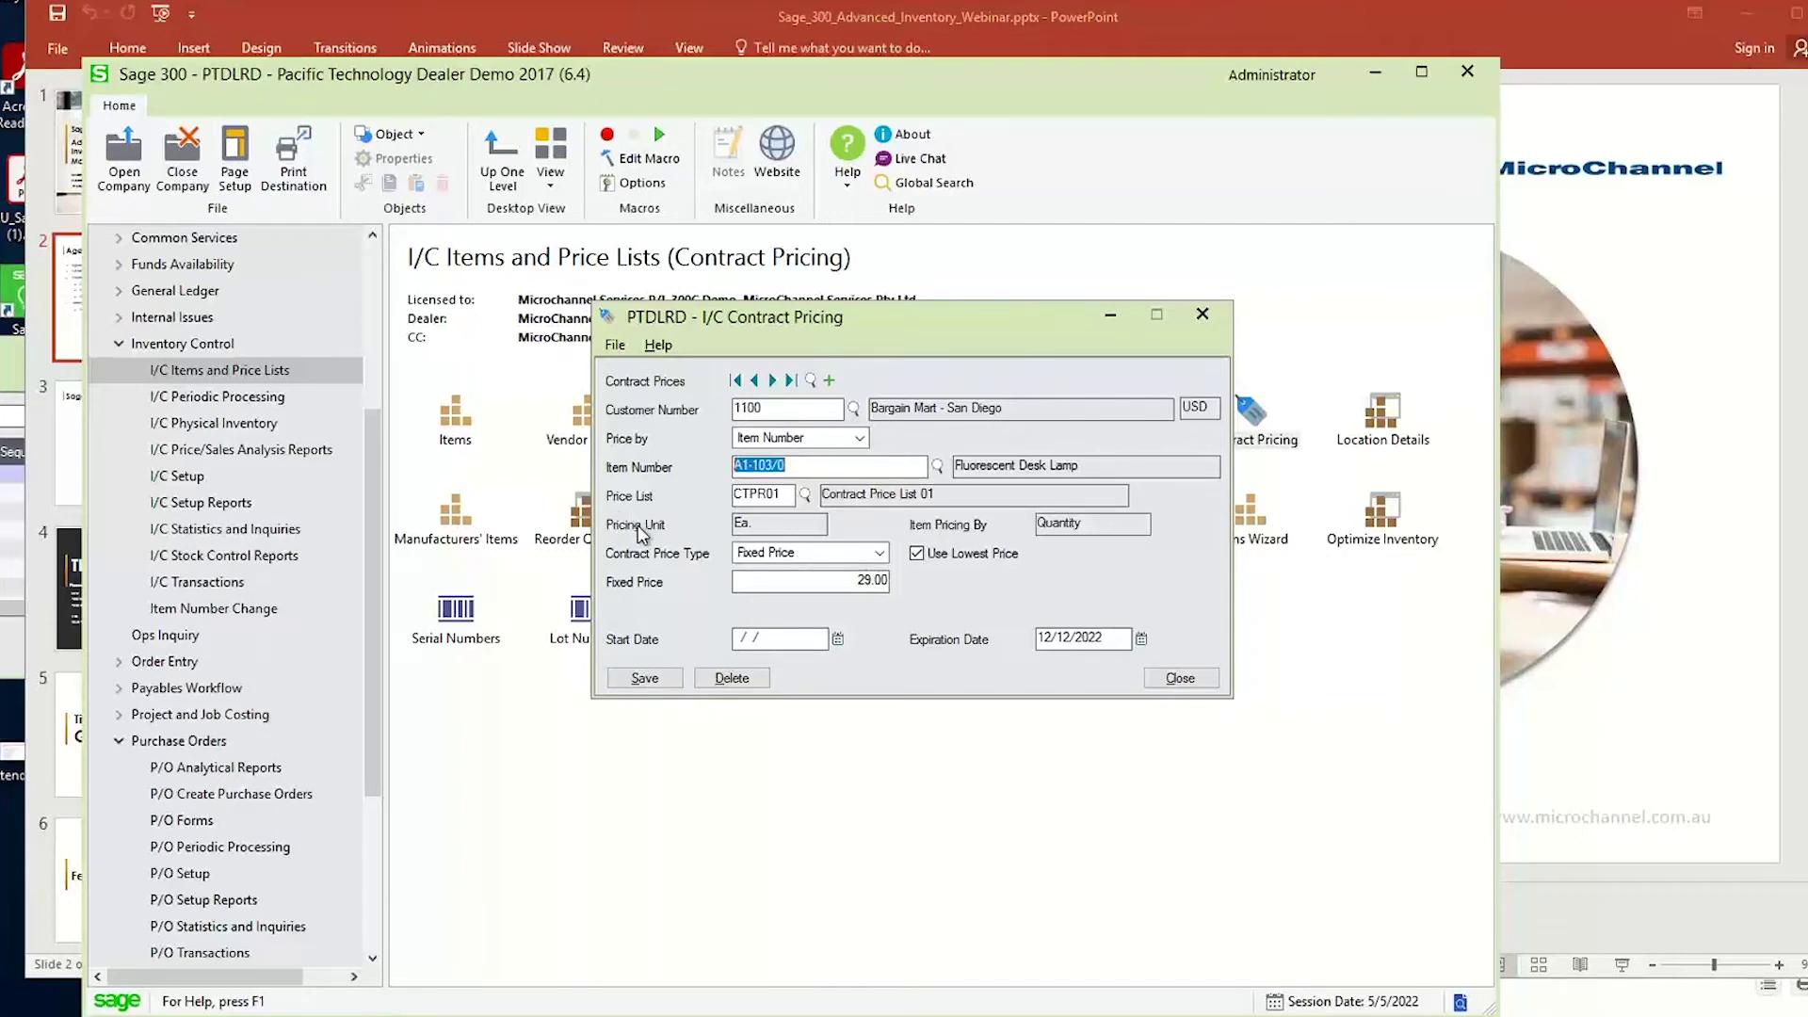
Try pricing the contract by Category Code, and close Contract Pricing without adding a record.
{"action": "left_click", "coordinate": [859, 438]}
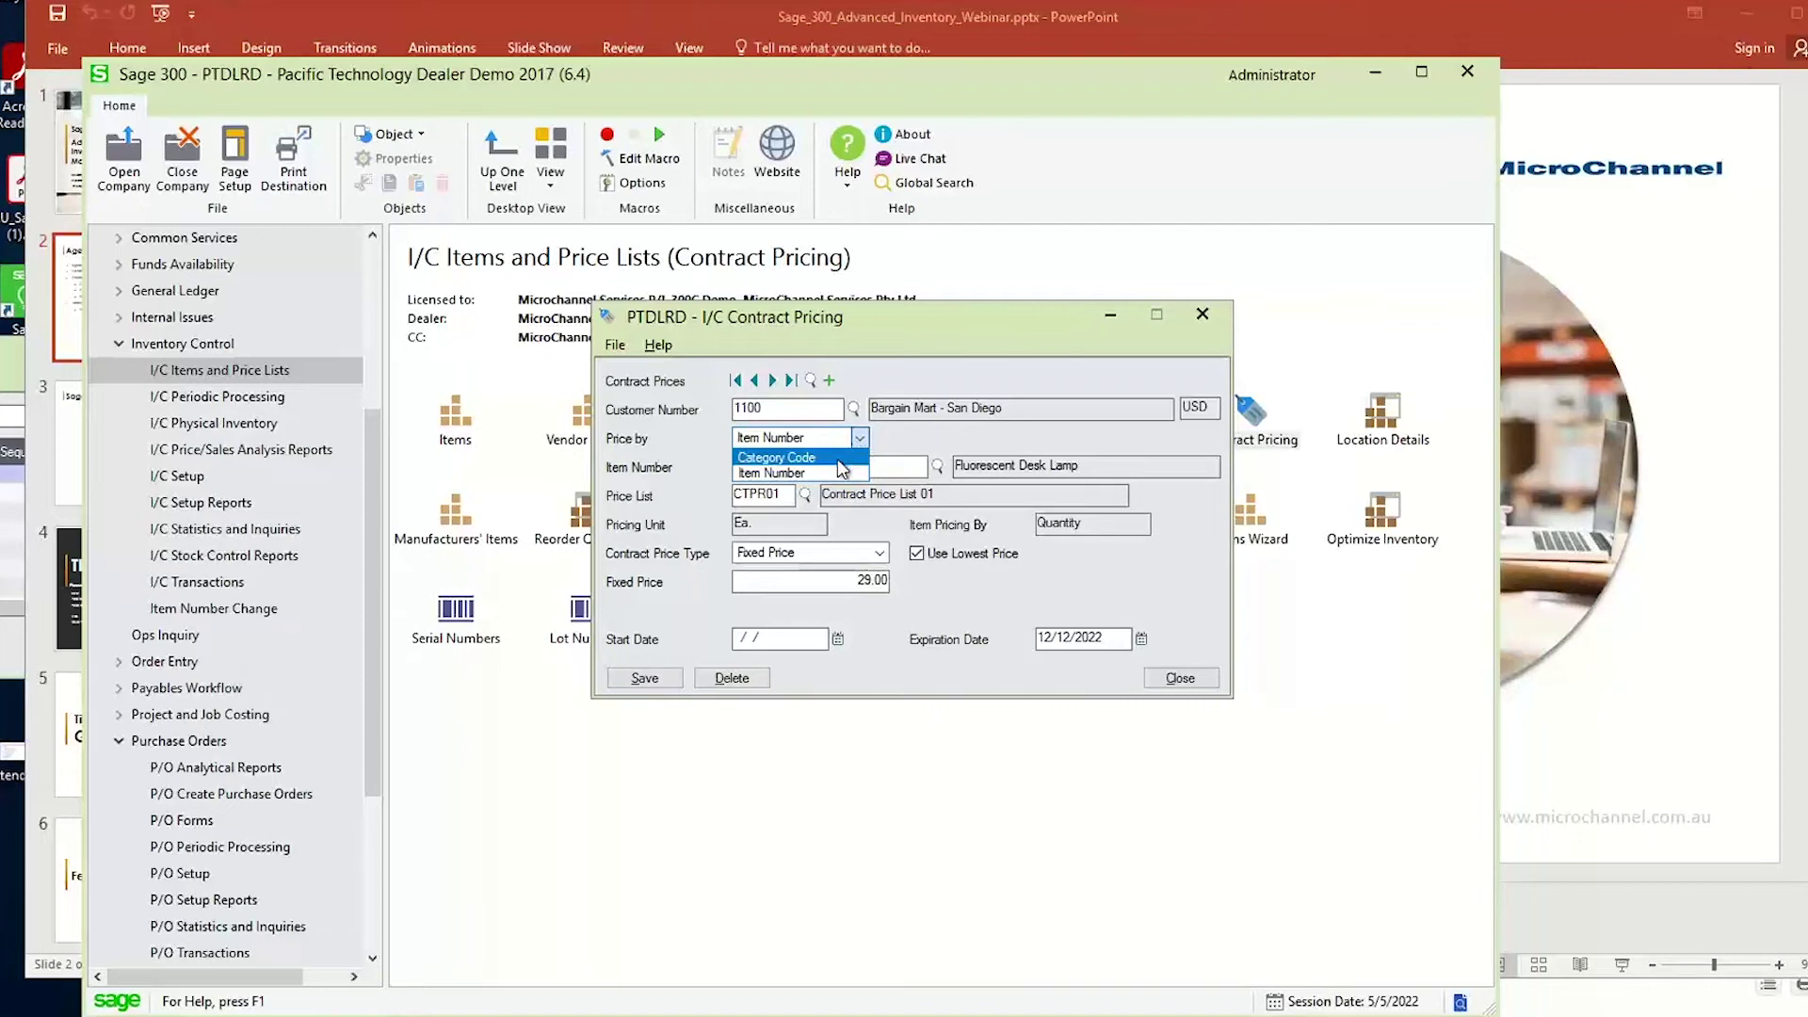
{"action": "left_click", "coordinate": [838, 459]}
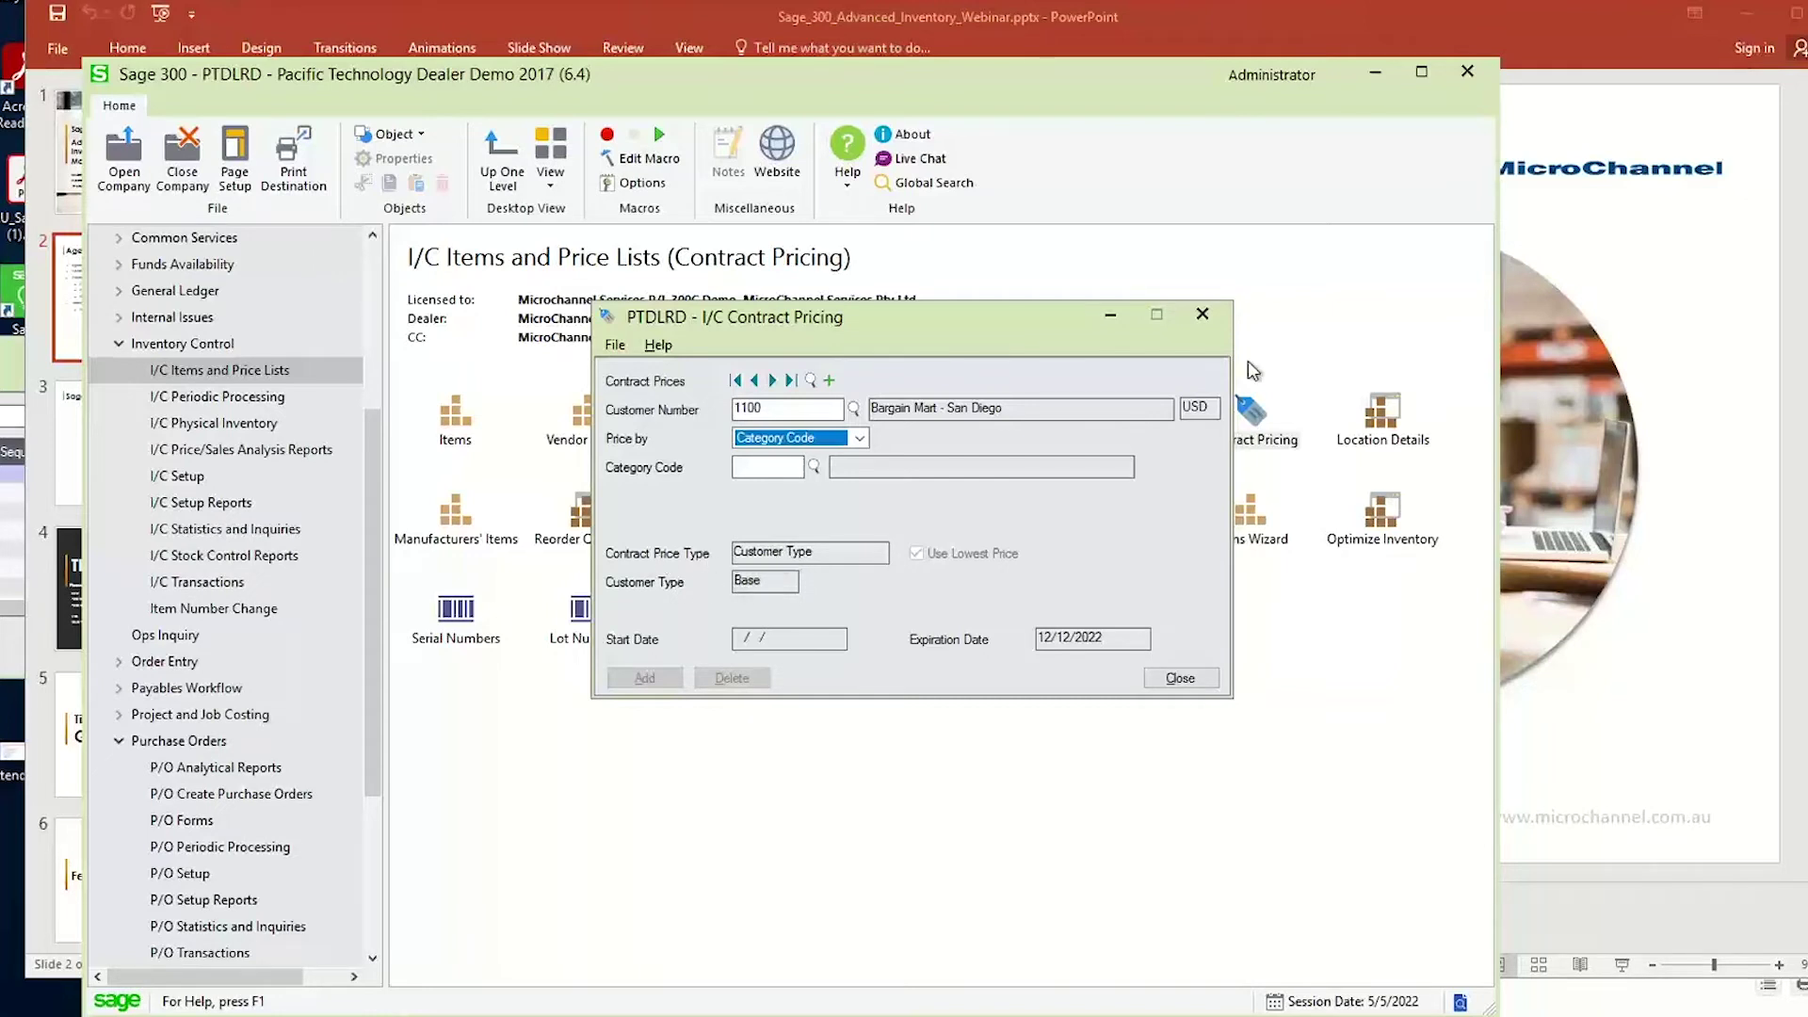
{"action": "left_click", "coordinate": [1201, 314]}
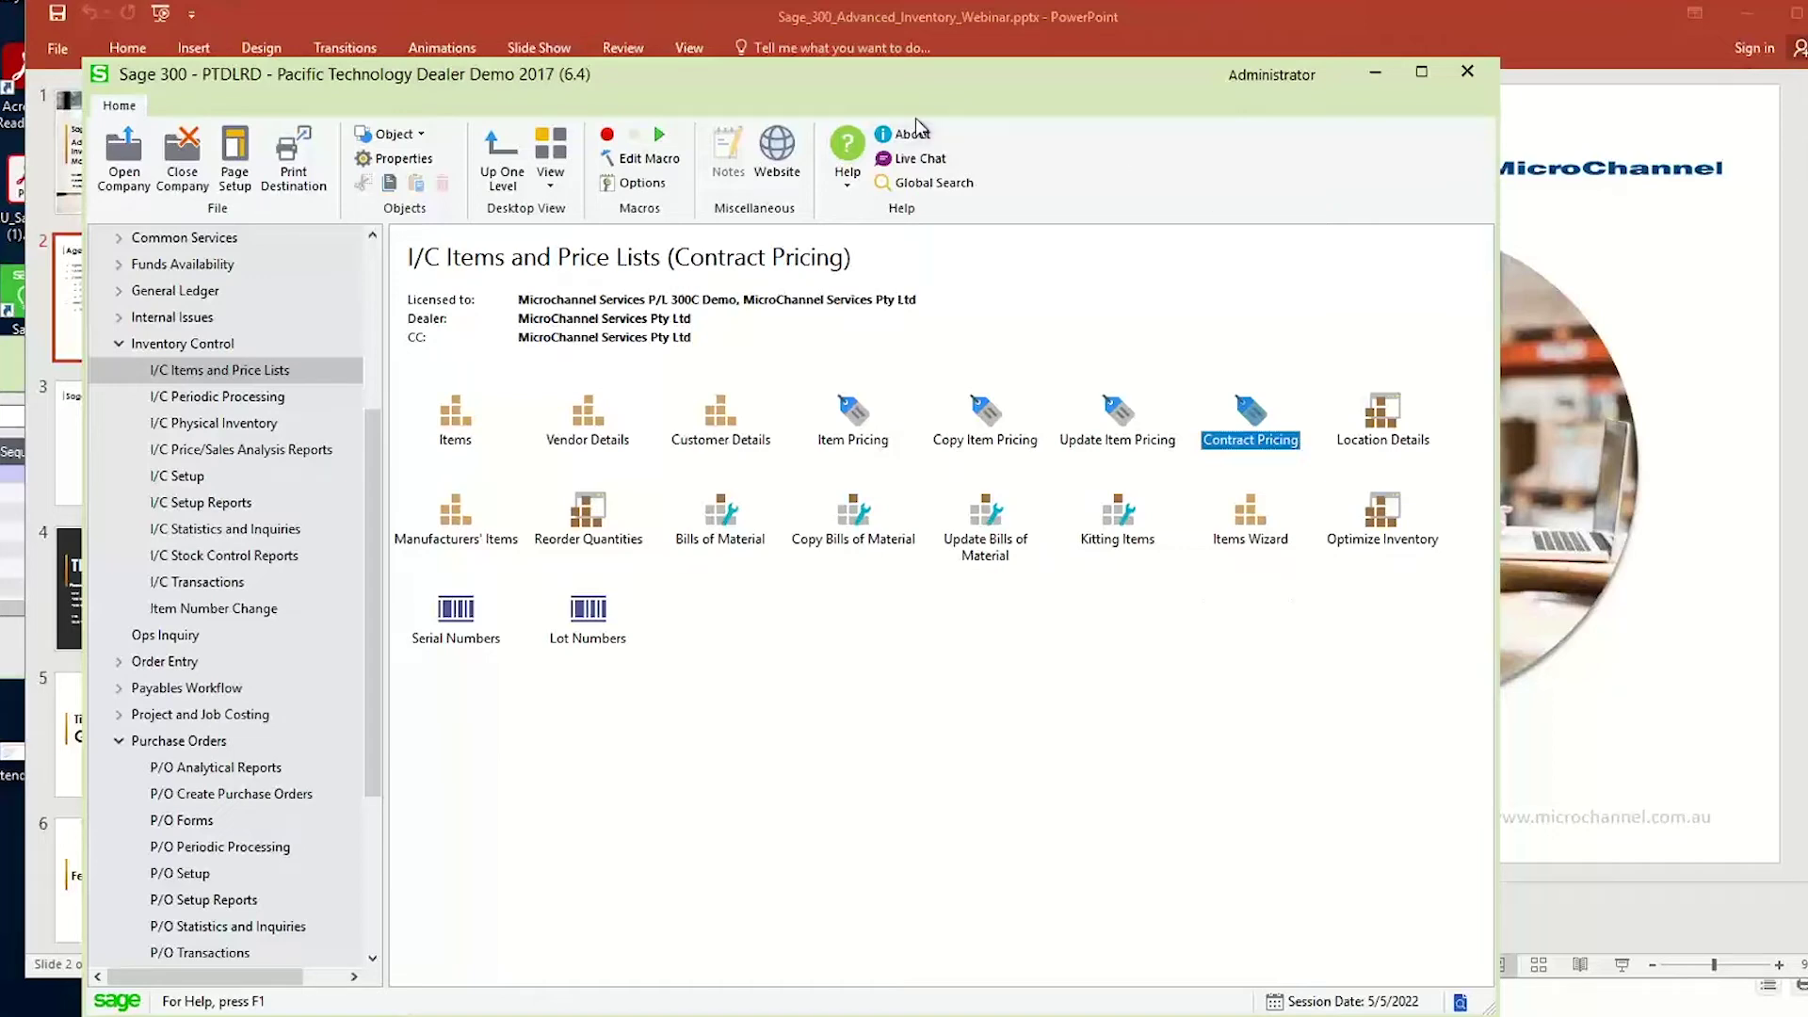
Return to Item Pricing for item A1-103/0 and open its AUSTRA price list record.
{"action": "left_click_drag", "start_coordinate": [899, 96], "coordinate": [998, 75]}
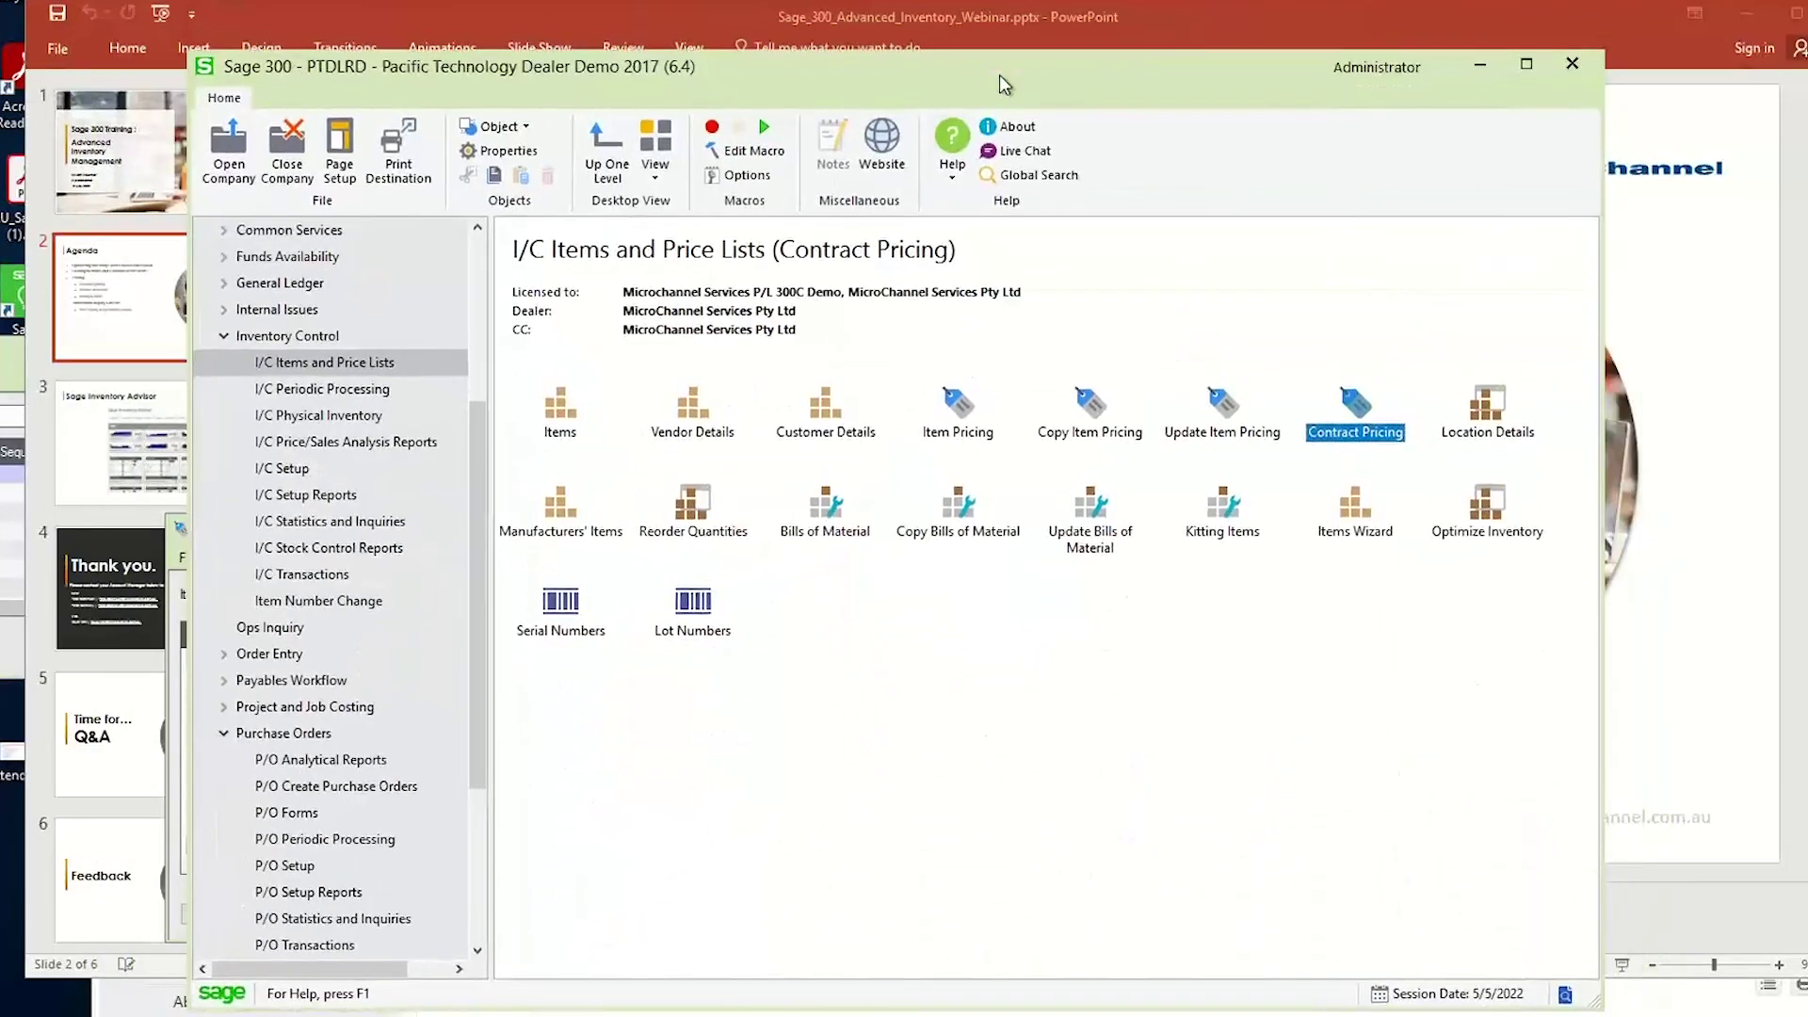
{"action": "double_click", "coordinate": [984, 433]}
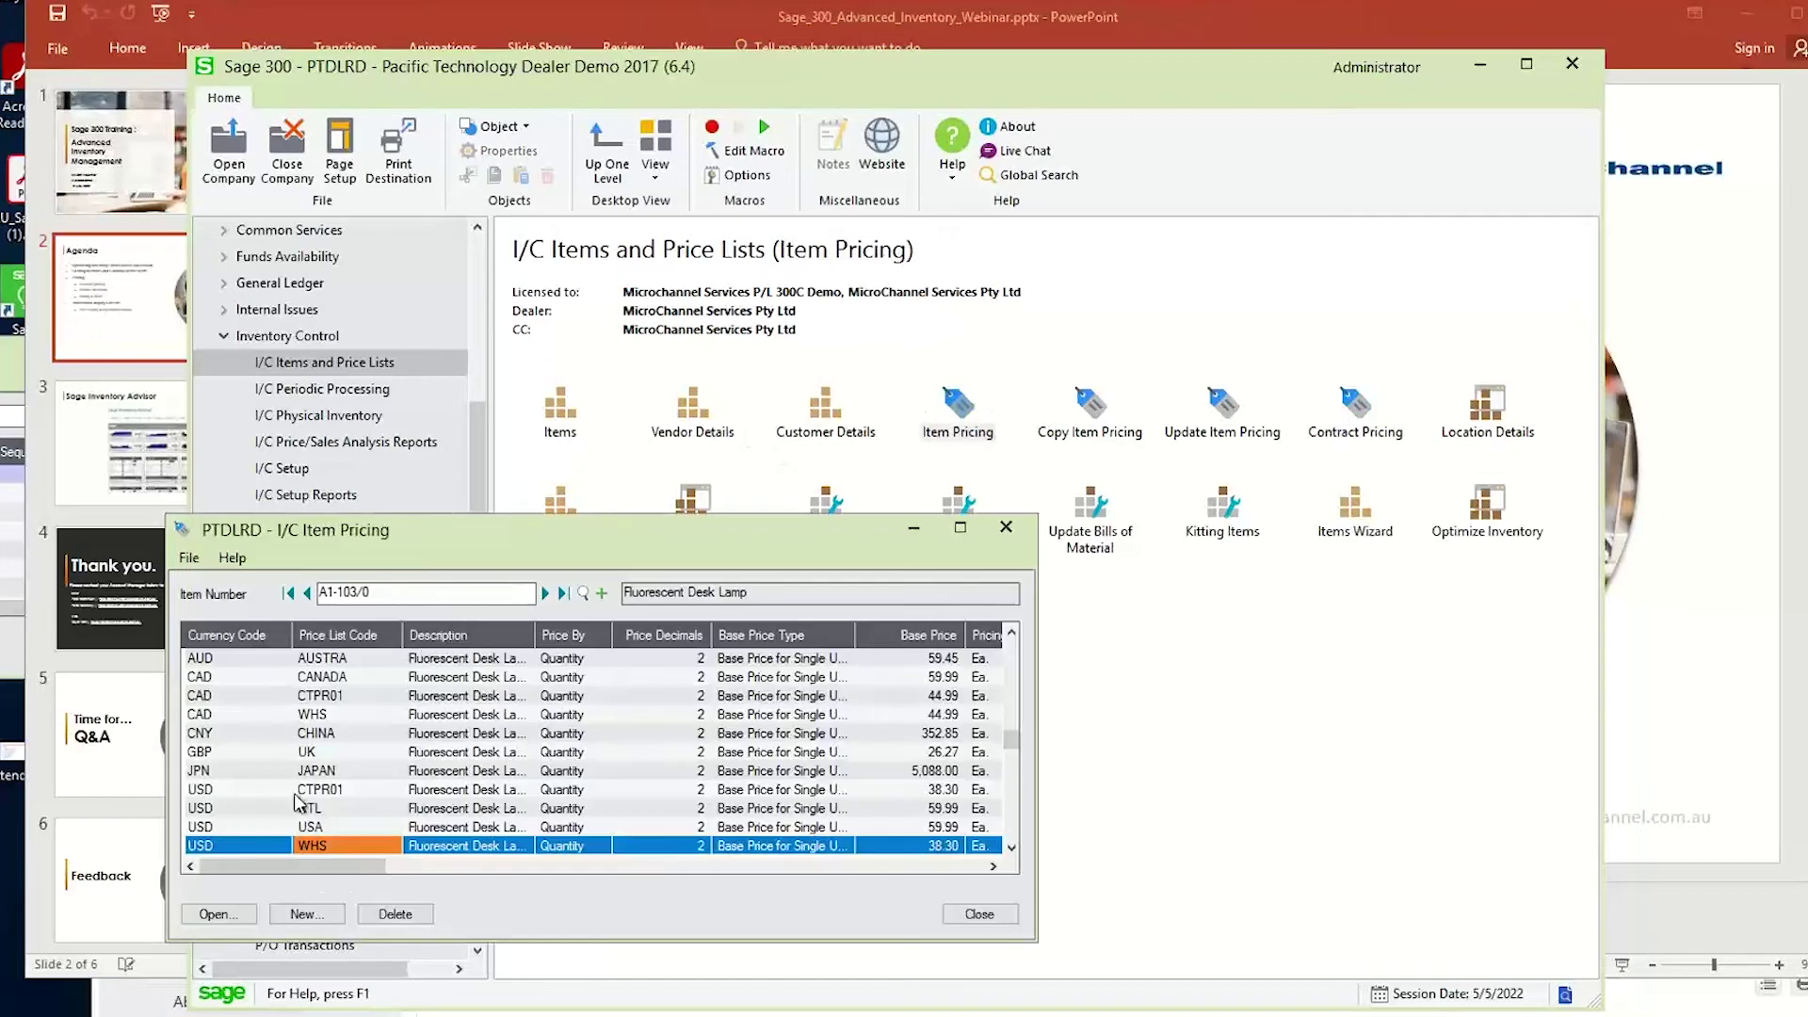
{"action": "left_click", "coordinate": [266, 663]}
{"action": "left_click", "coordinate": [242, 922]}
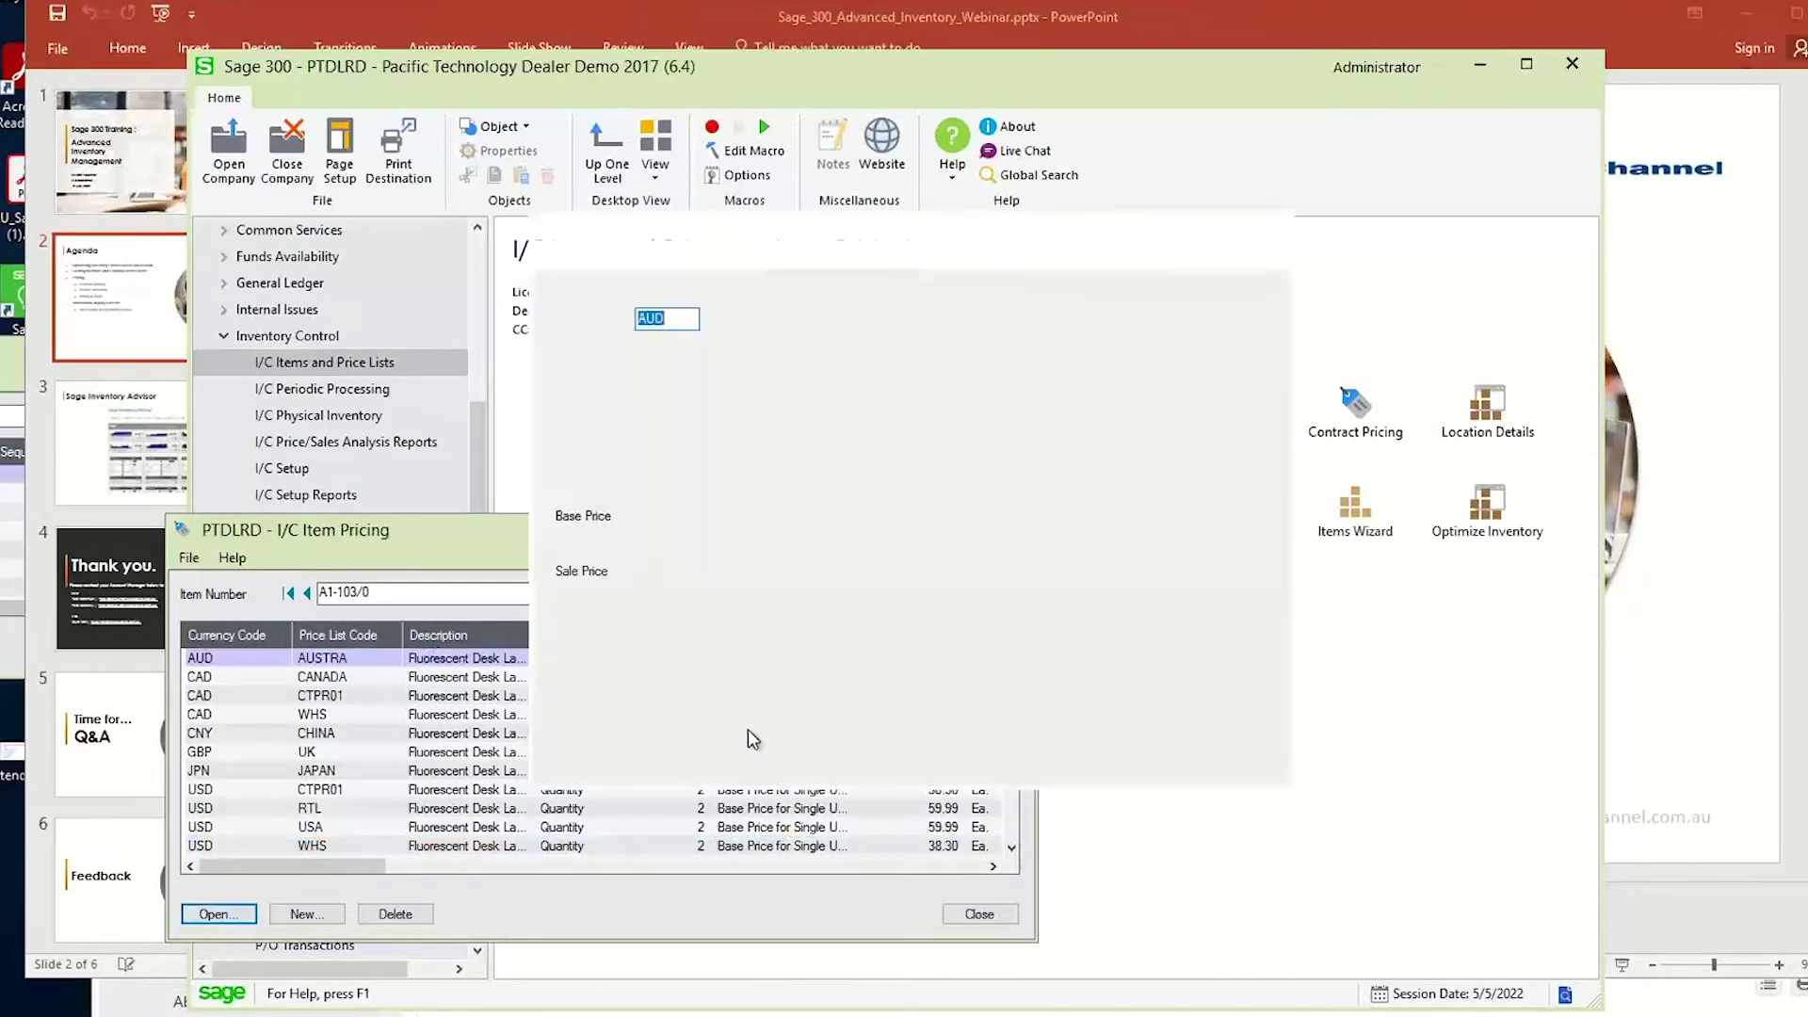
Try determining the AUSTRA discount price by Volume Discounts, and close the record without saving the changes.
{"action": "left_click", "coordinate": [625, 403]}
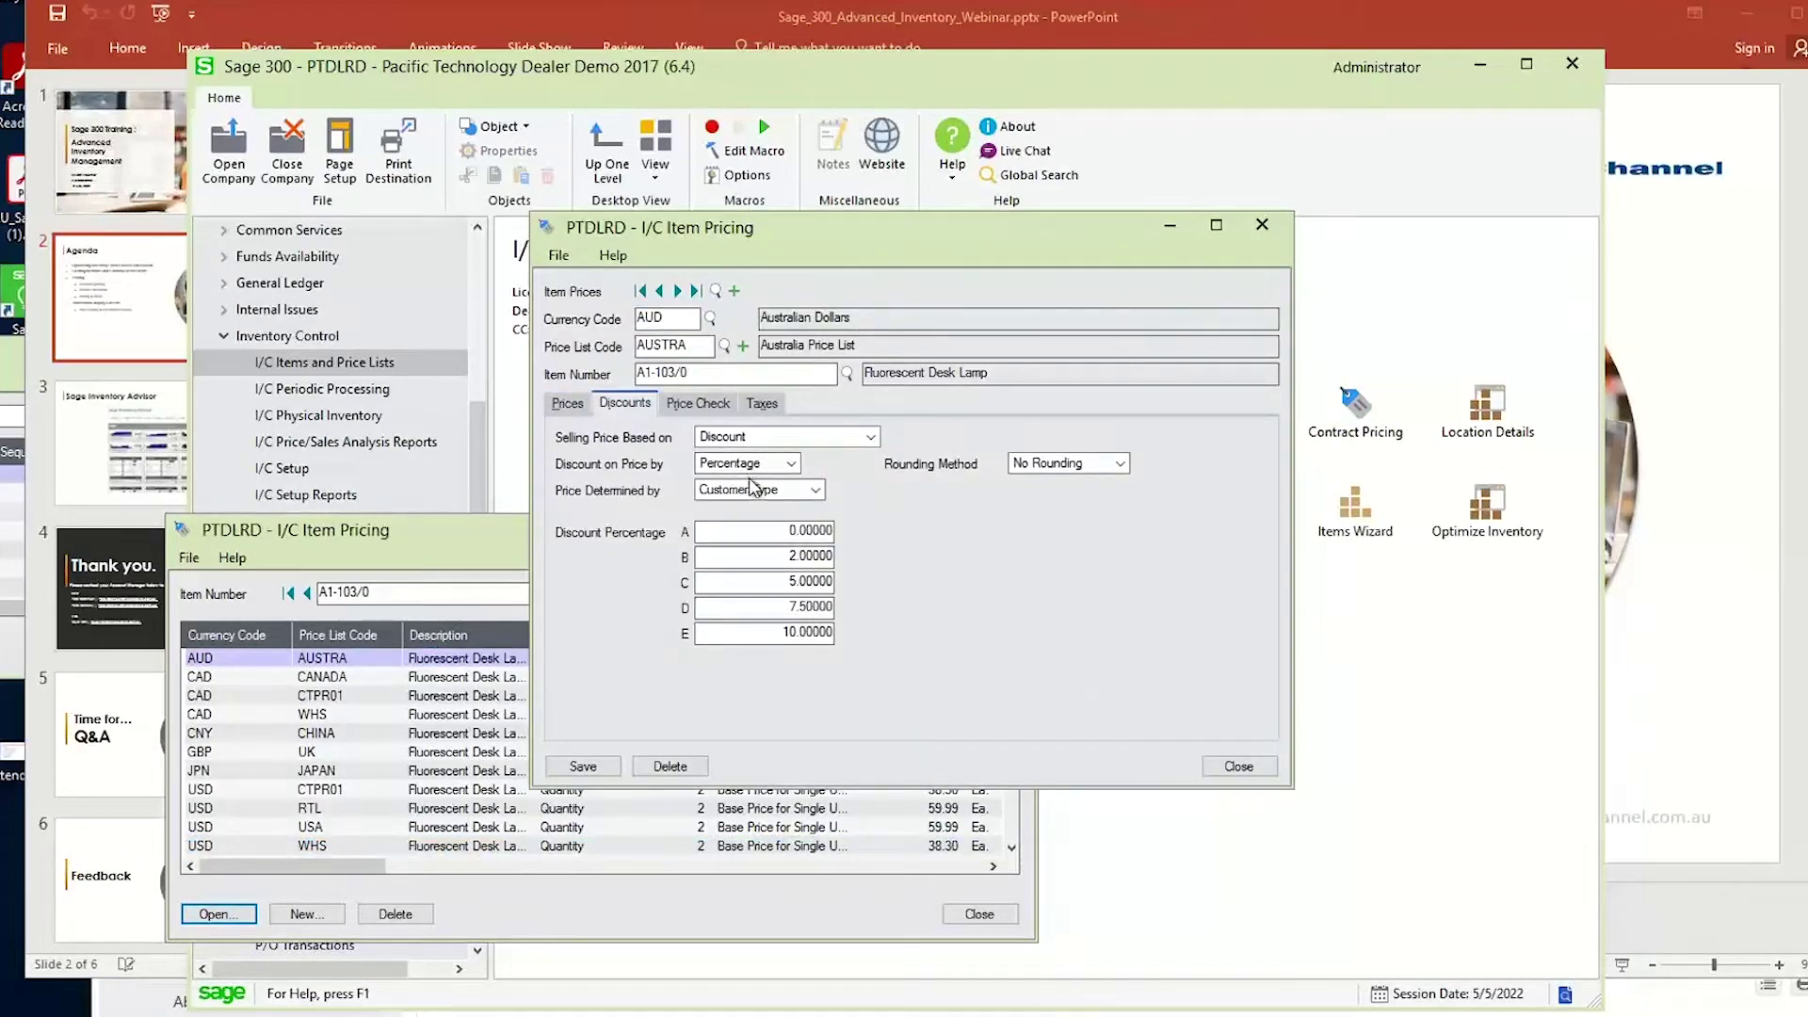
{"action": "left_click", "coordinate": [760, 491]}
{"action": "left_click", "coordinate": [762, 526]}
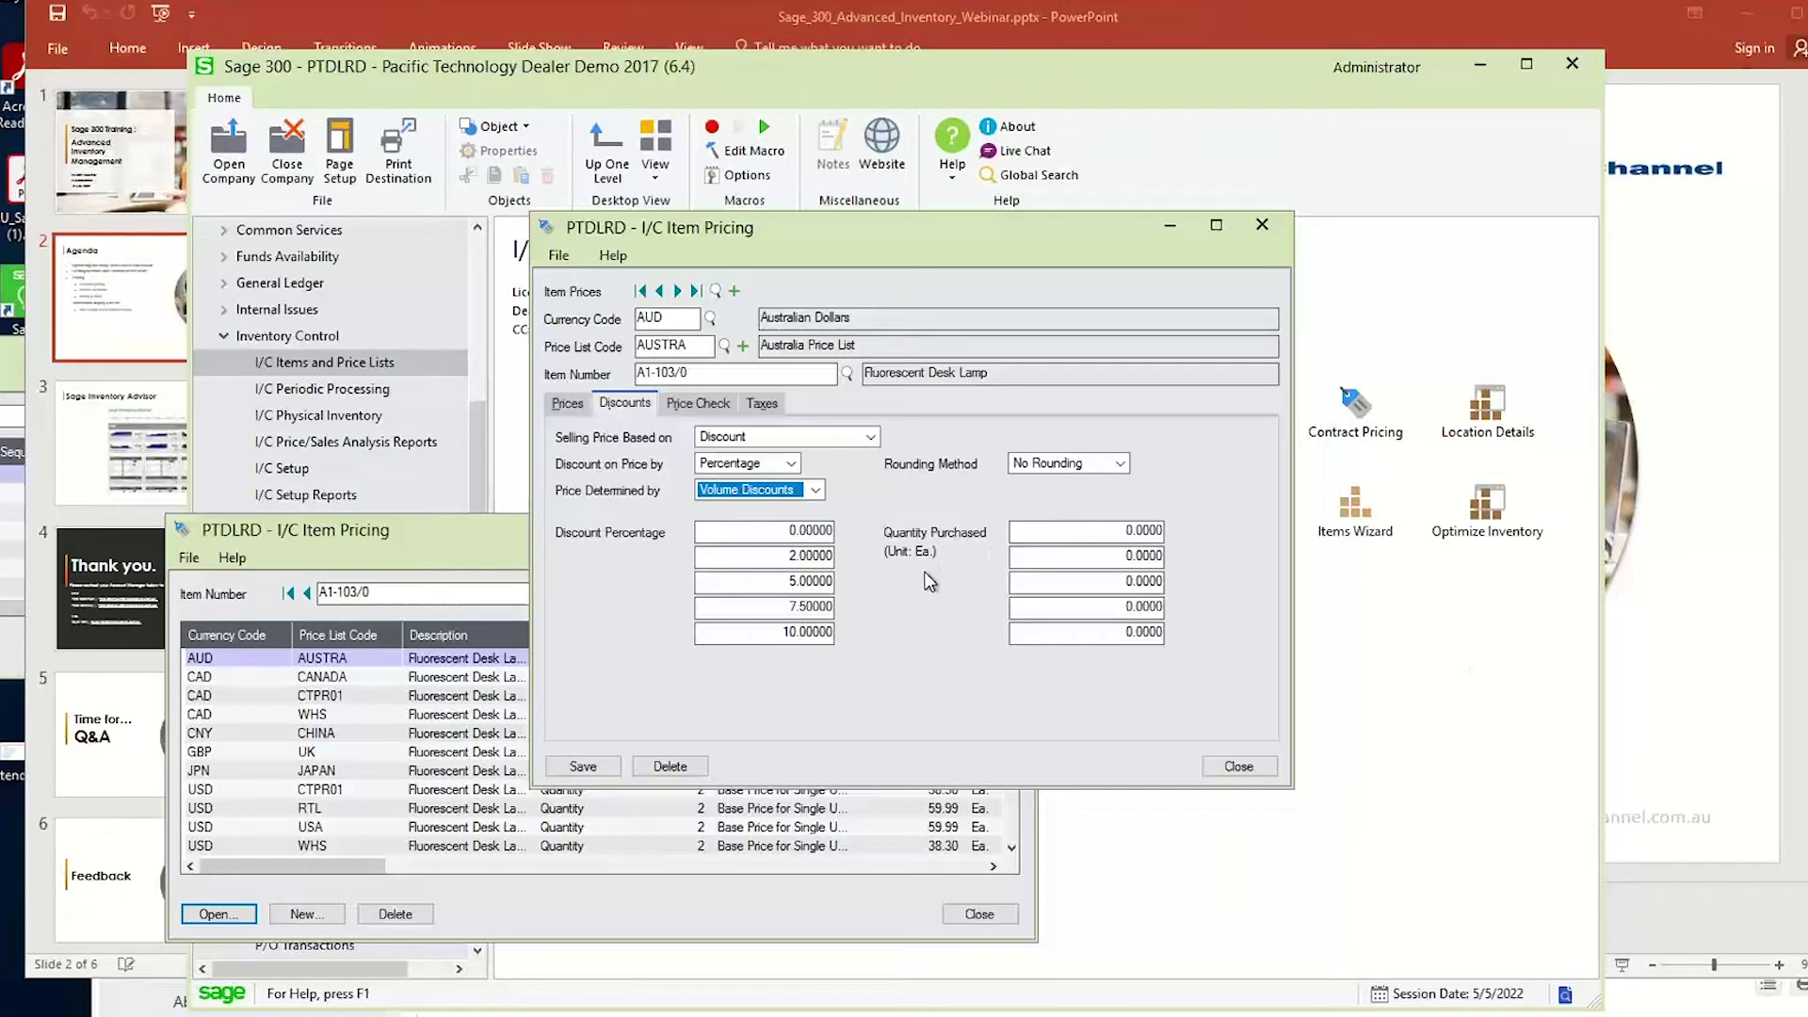
{"action": "left_click", "coordinate": [1261, 224]}
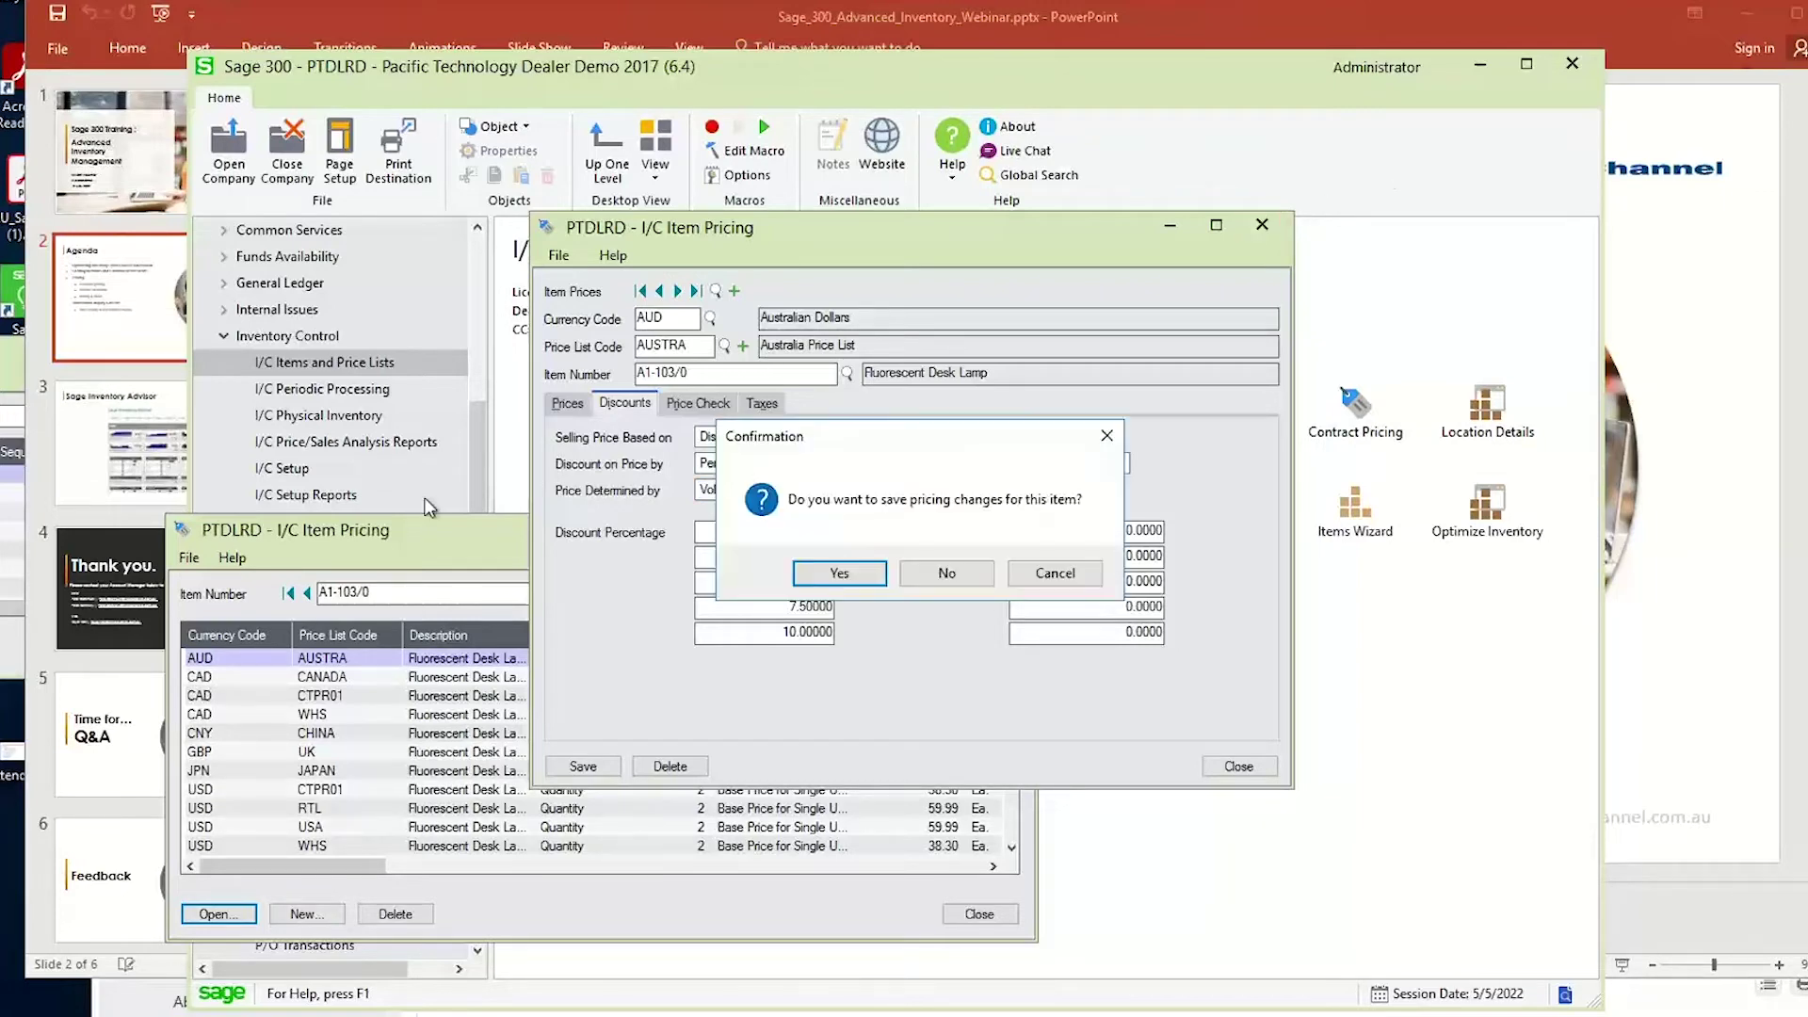
{"action": "left_click", "coordinate": [946, 574]}
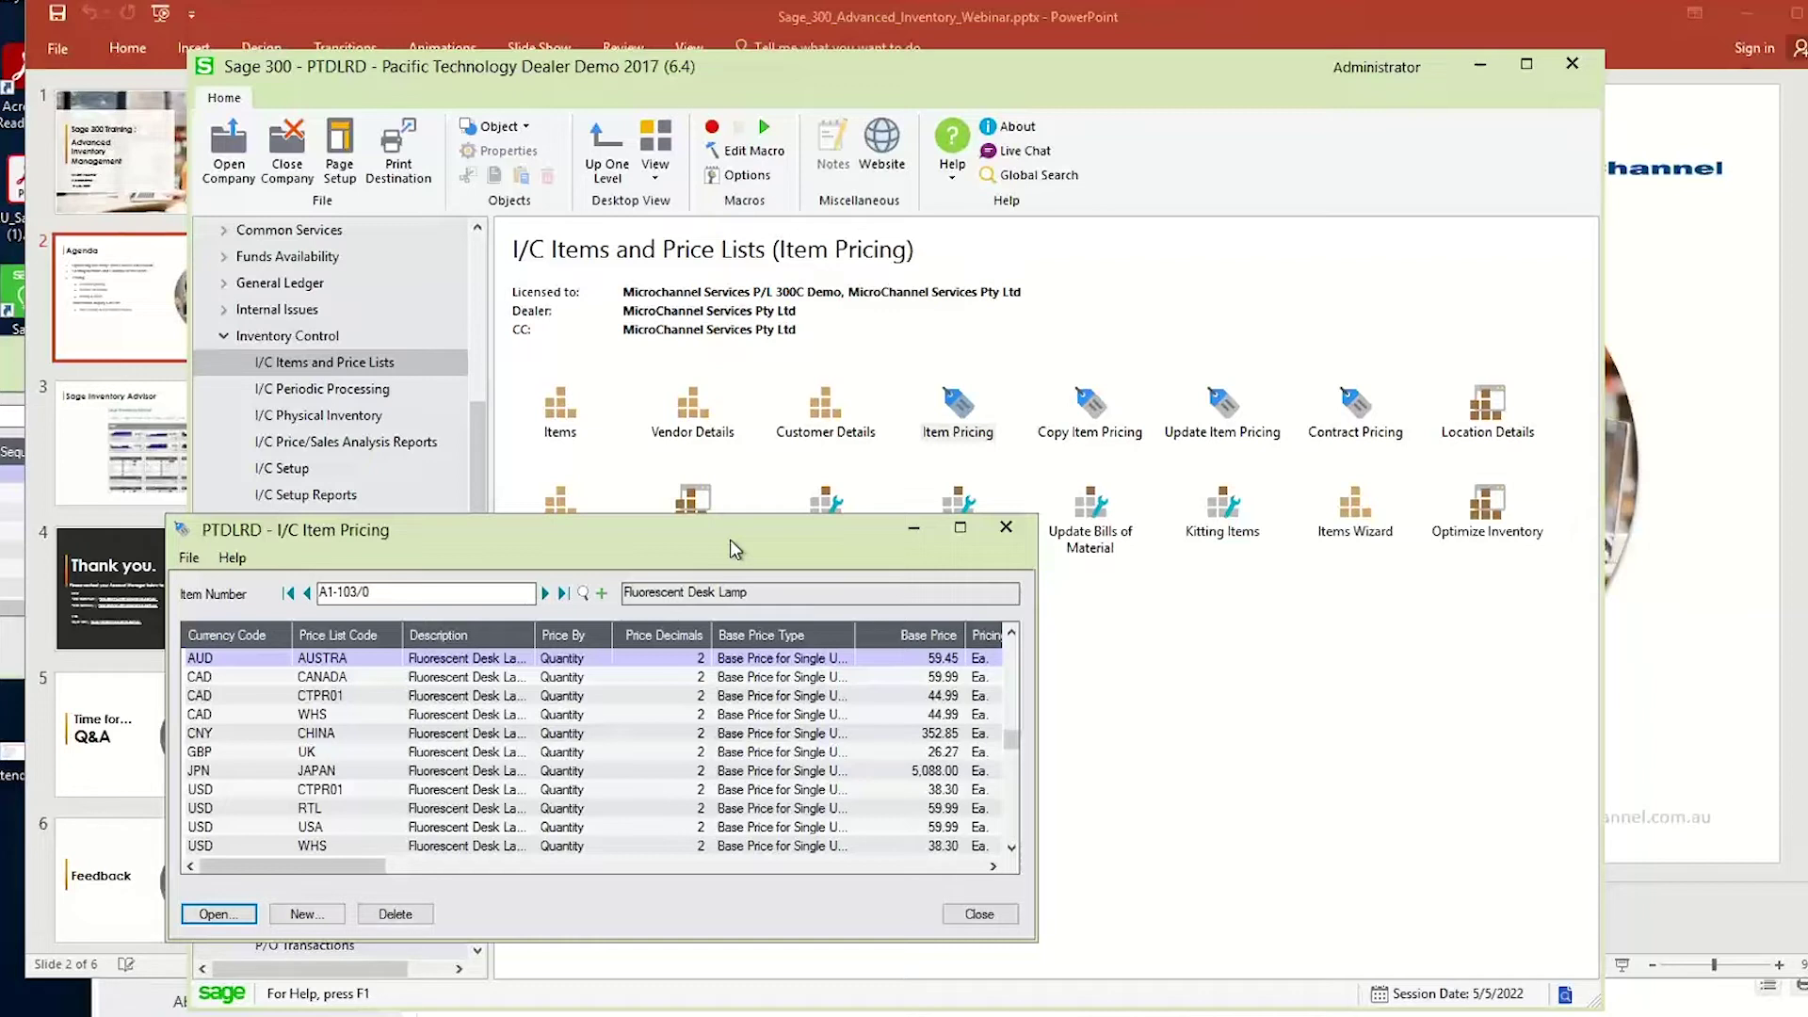
Widen the Item Pricing window to show more of the price list columns.
{"action": "left_click_drag", "start_coordinate": [1038, 659], "coordinate": [1256, 665]}
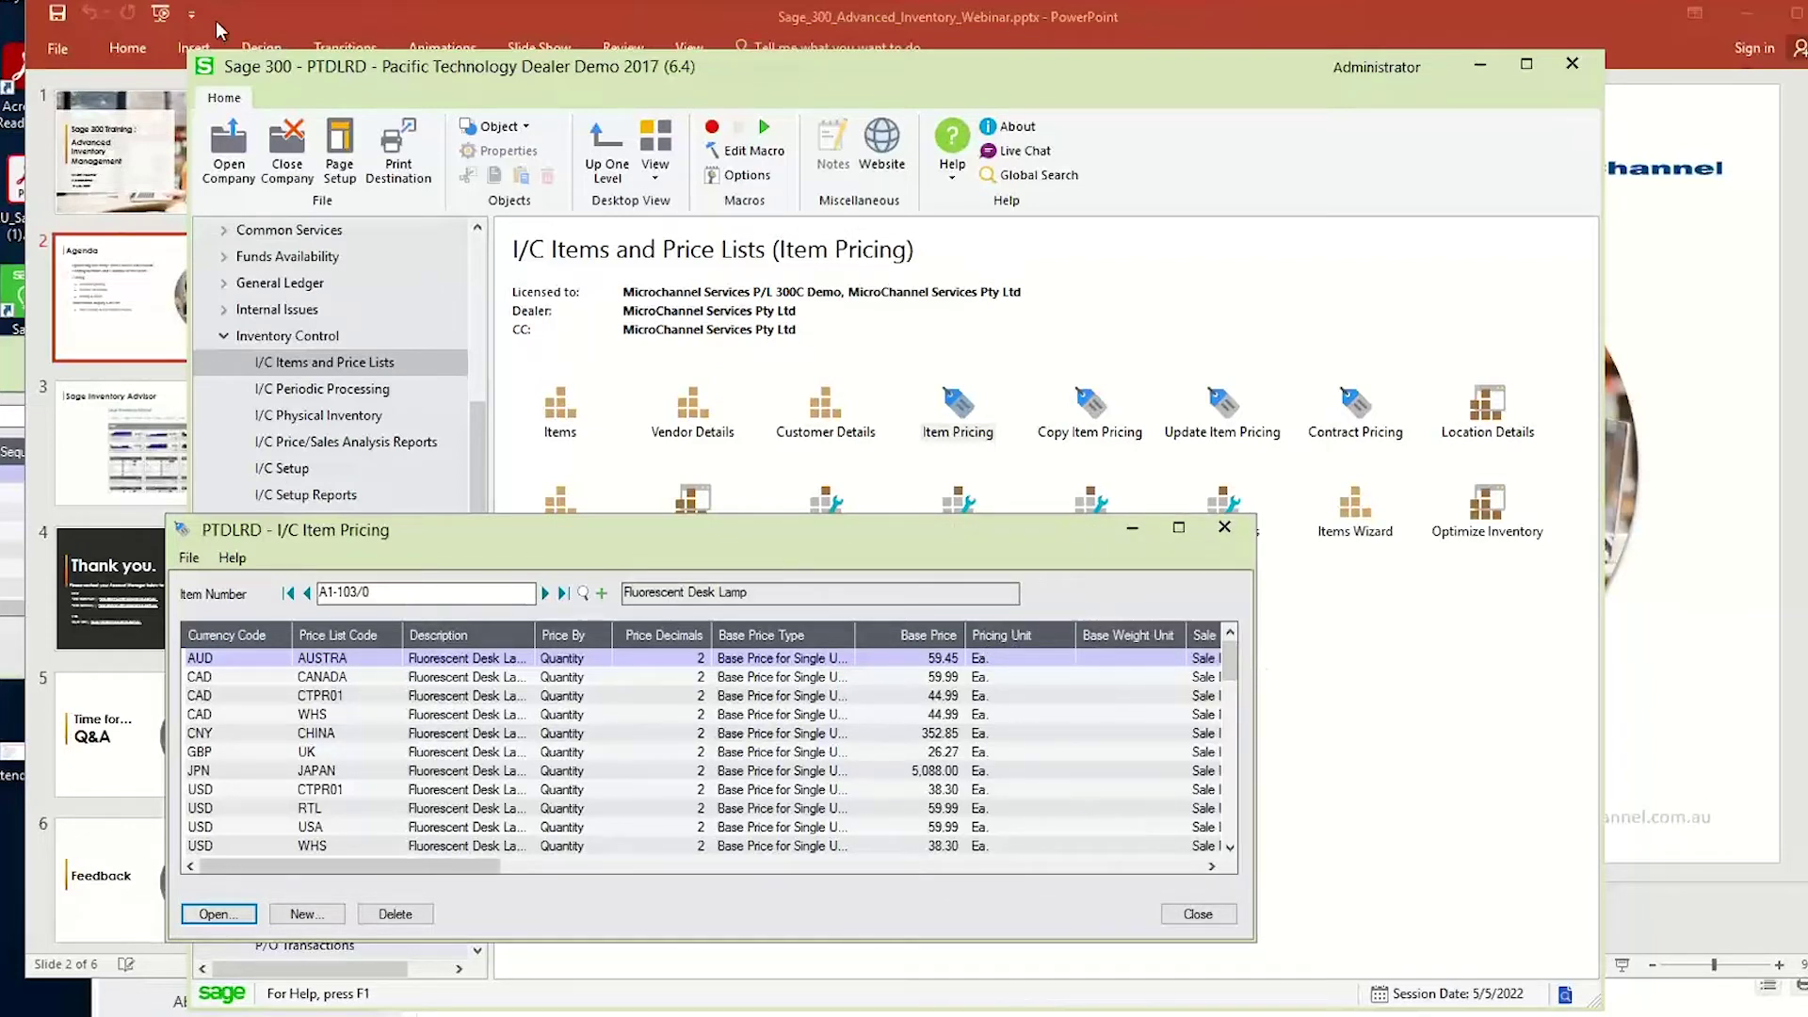
Check the Item Pricing window for import and export options, and close it.
{"action": "left_click_drag", "start_coordinate": [509, 538], "coordinate": [901, 546]}
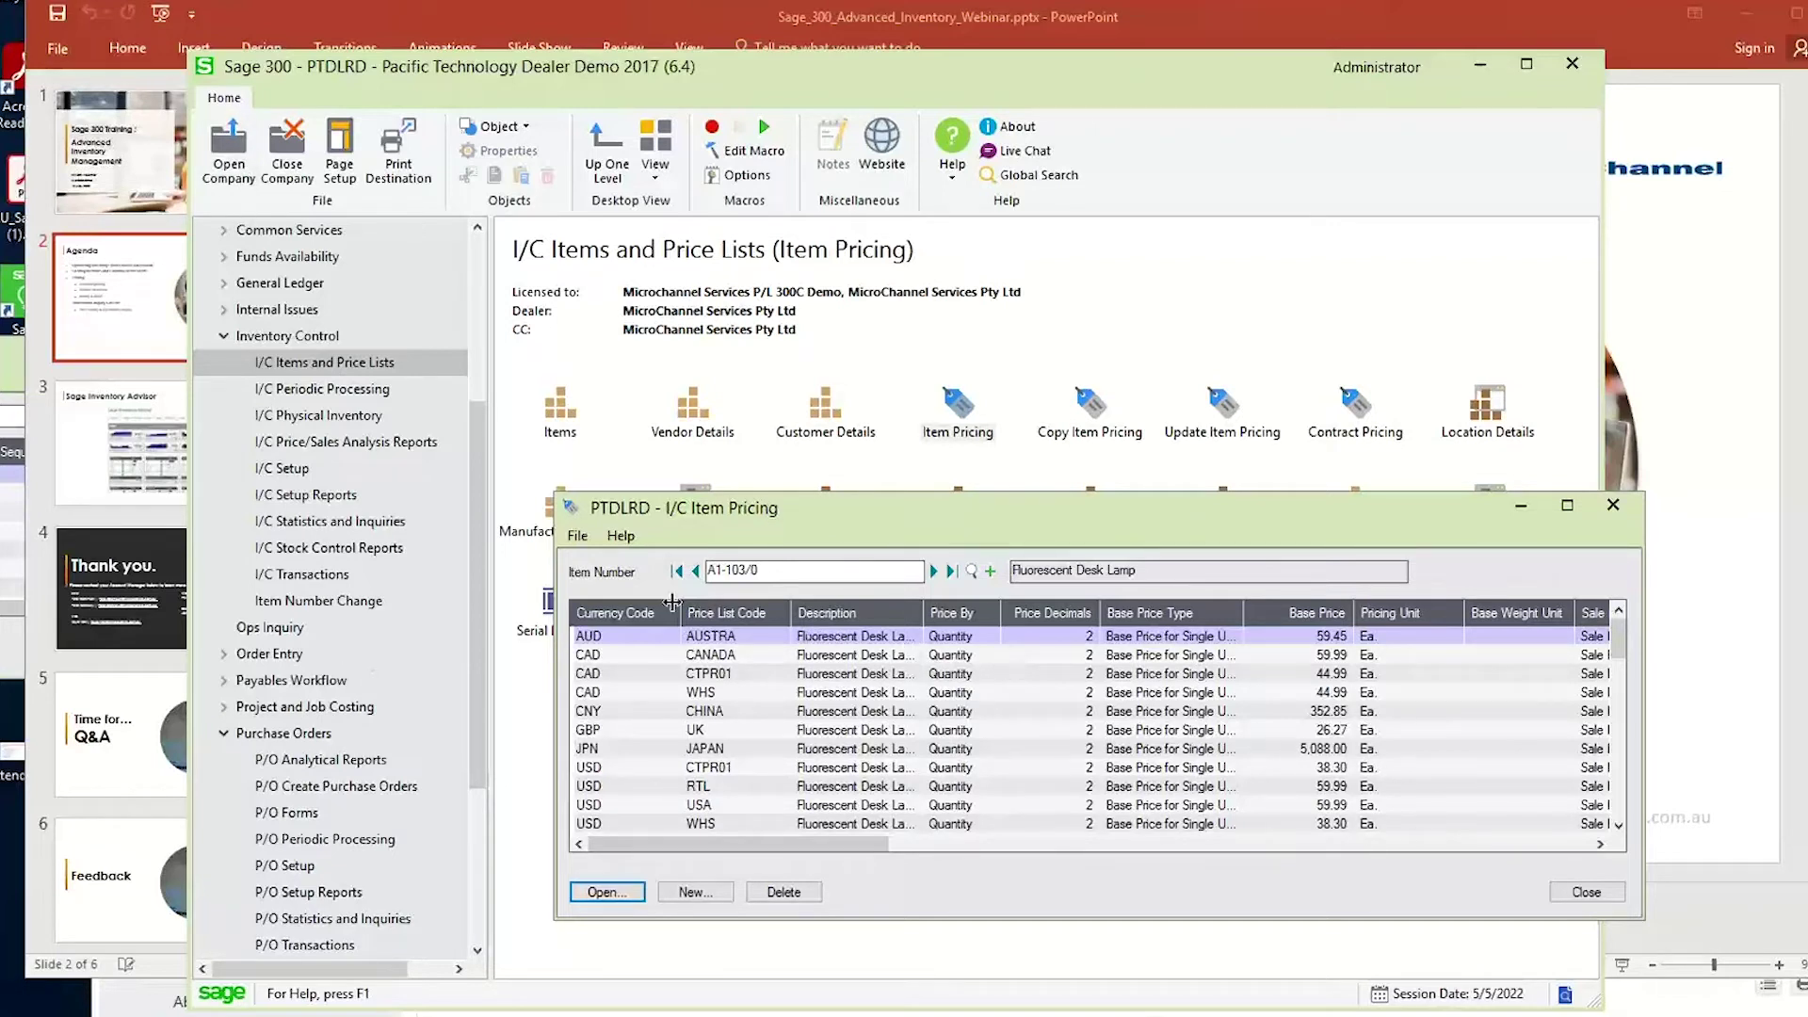
{"action": "left_click", "coordinate": [577, 535]}
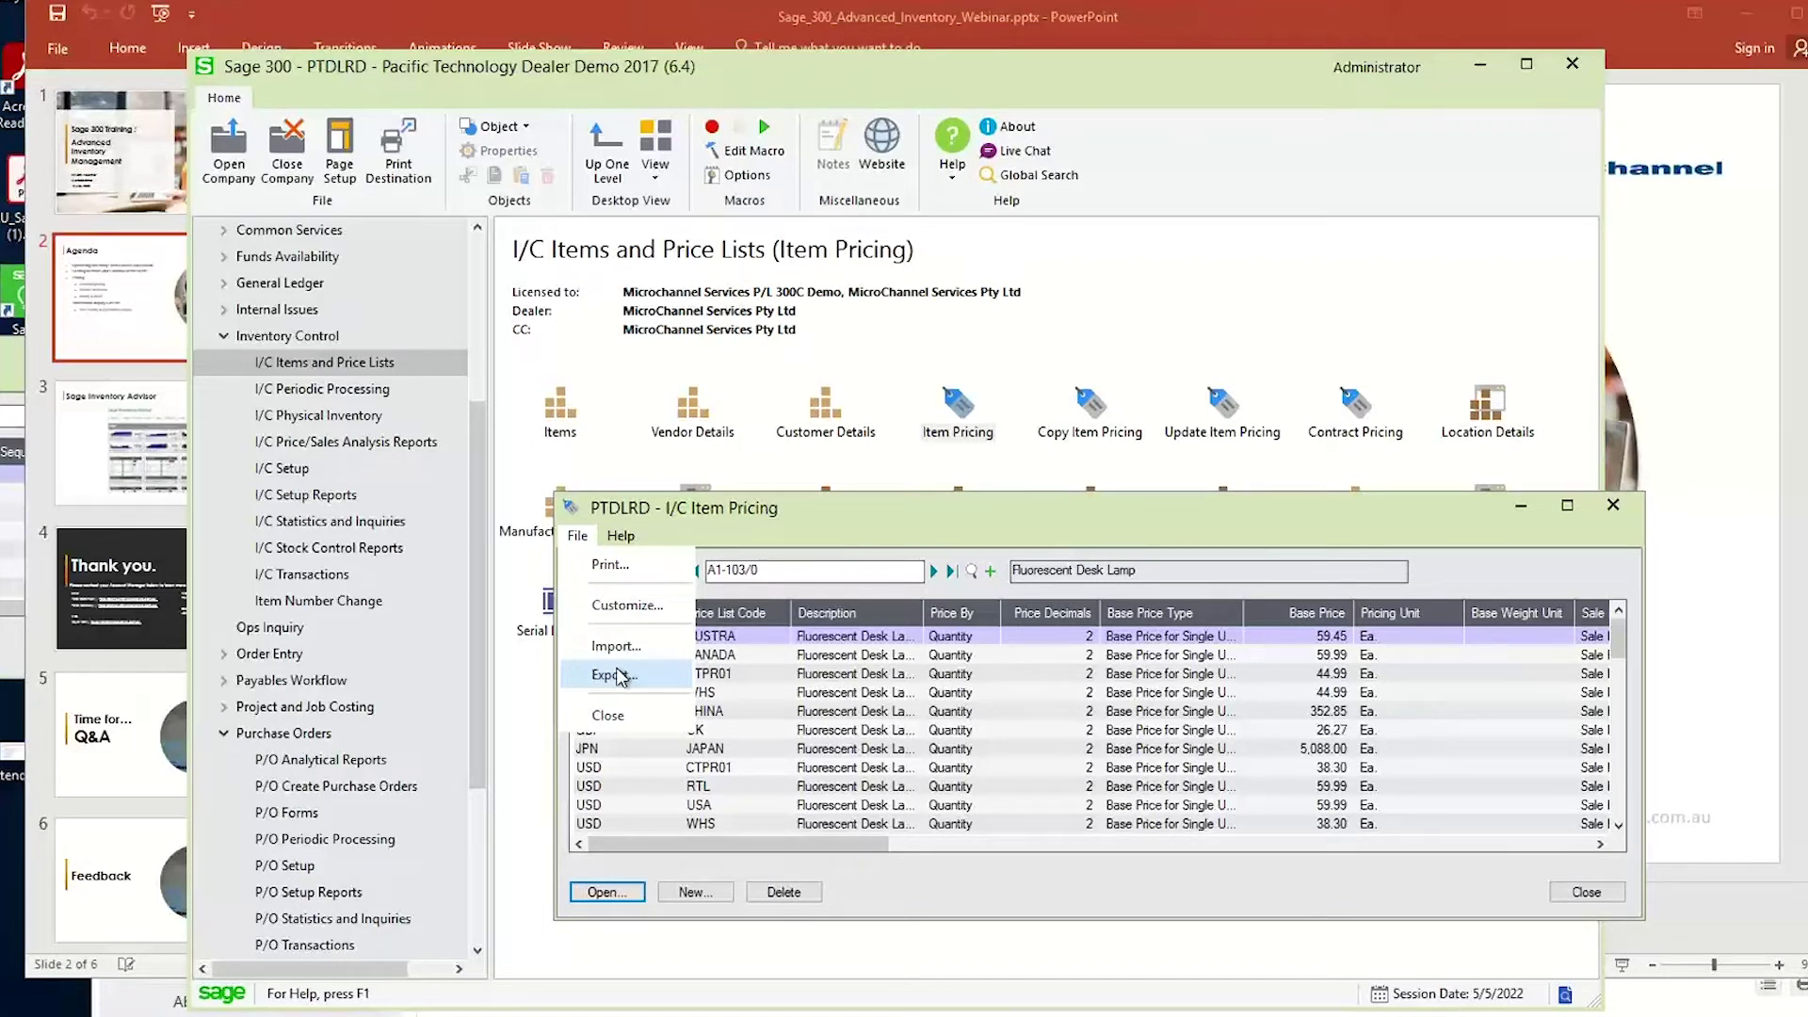
{"action": "left_click", "coordinate": [1632, 510]}
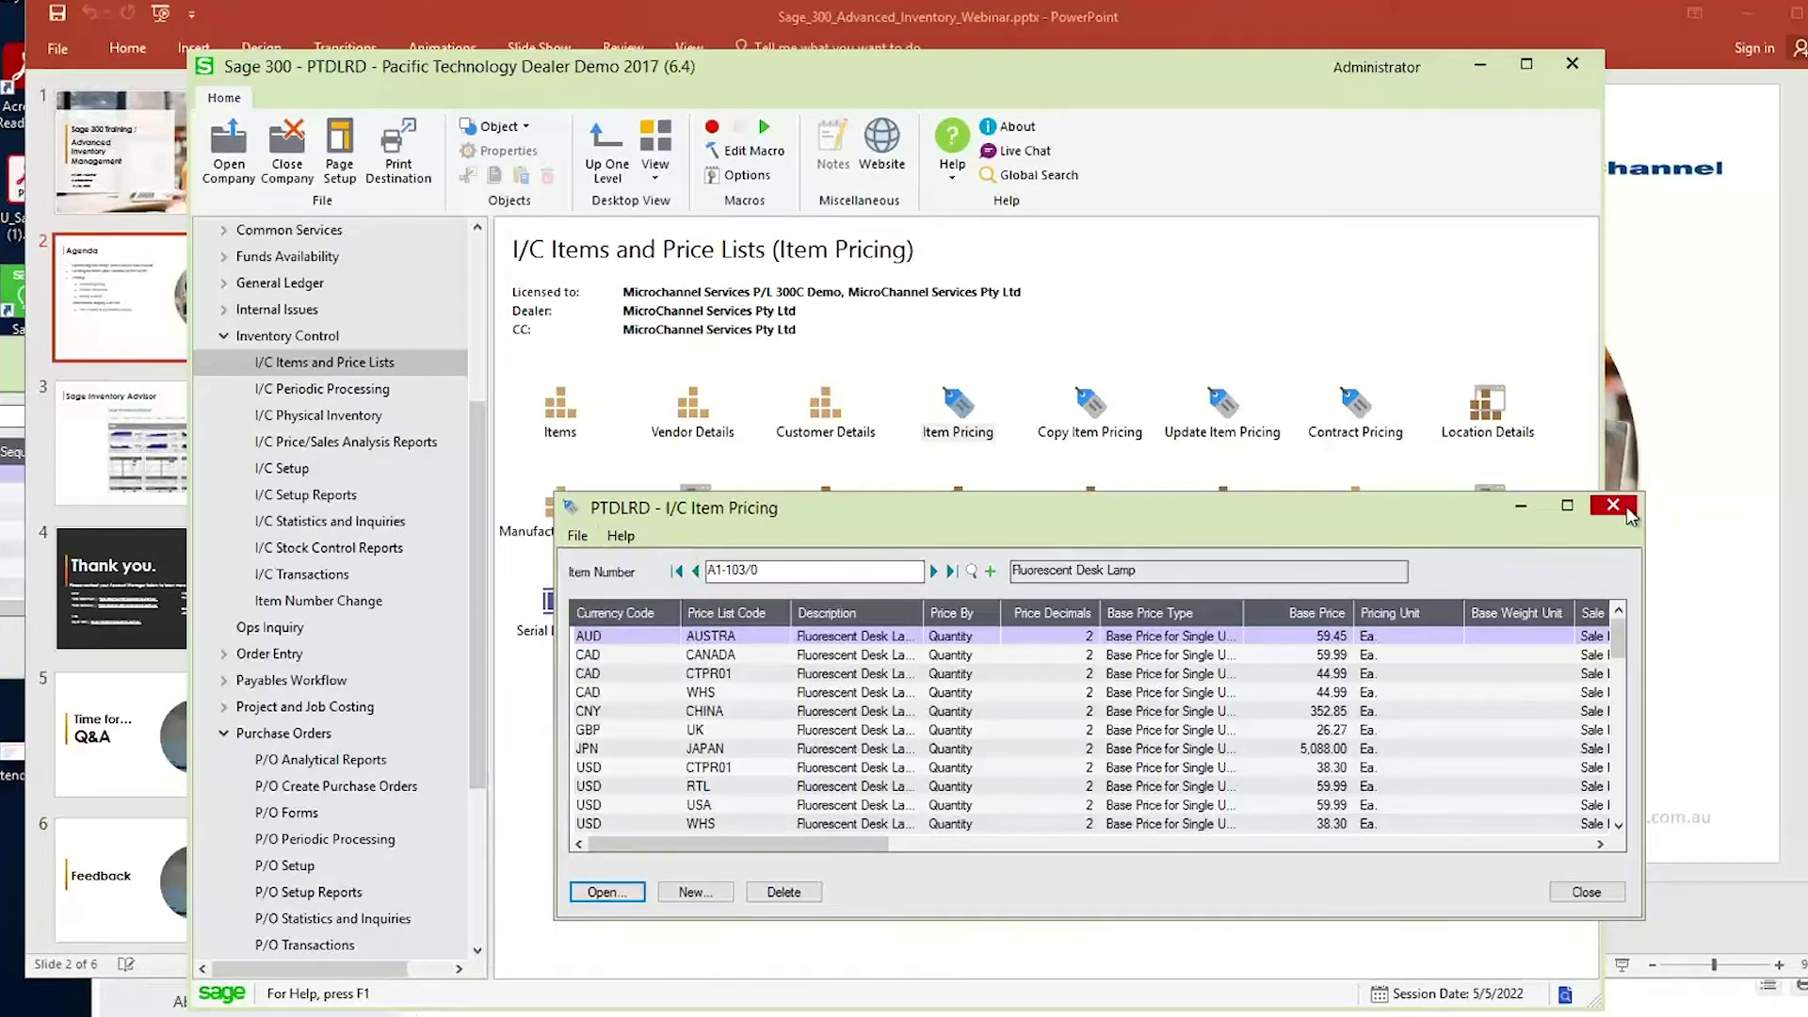
{"action": "left_click", "coordinate": [1632, 510]}
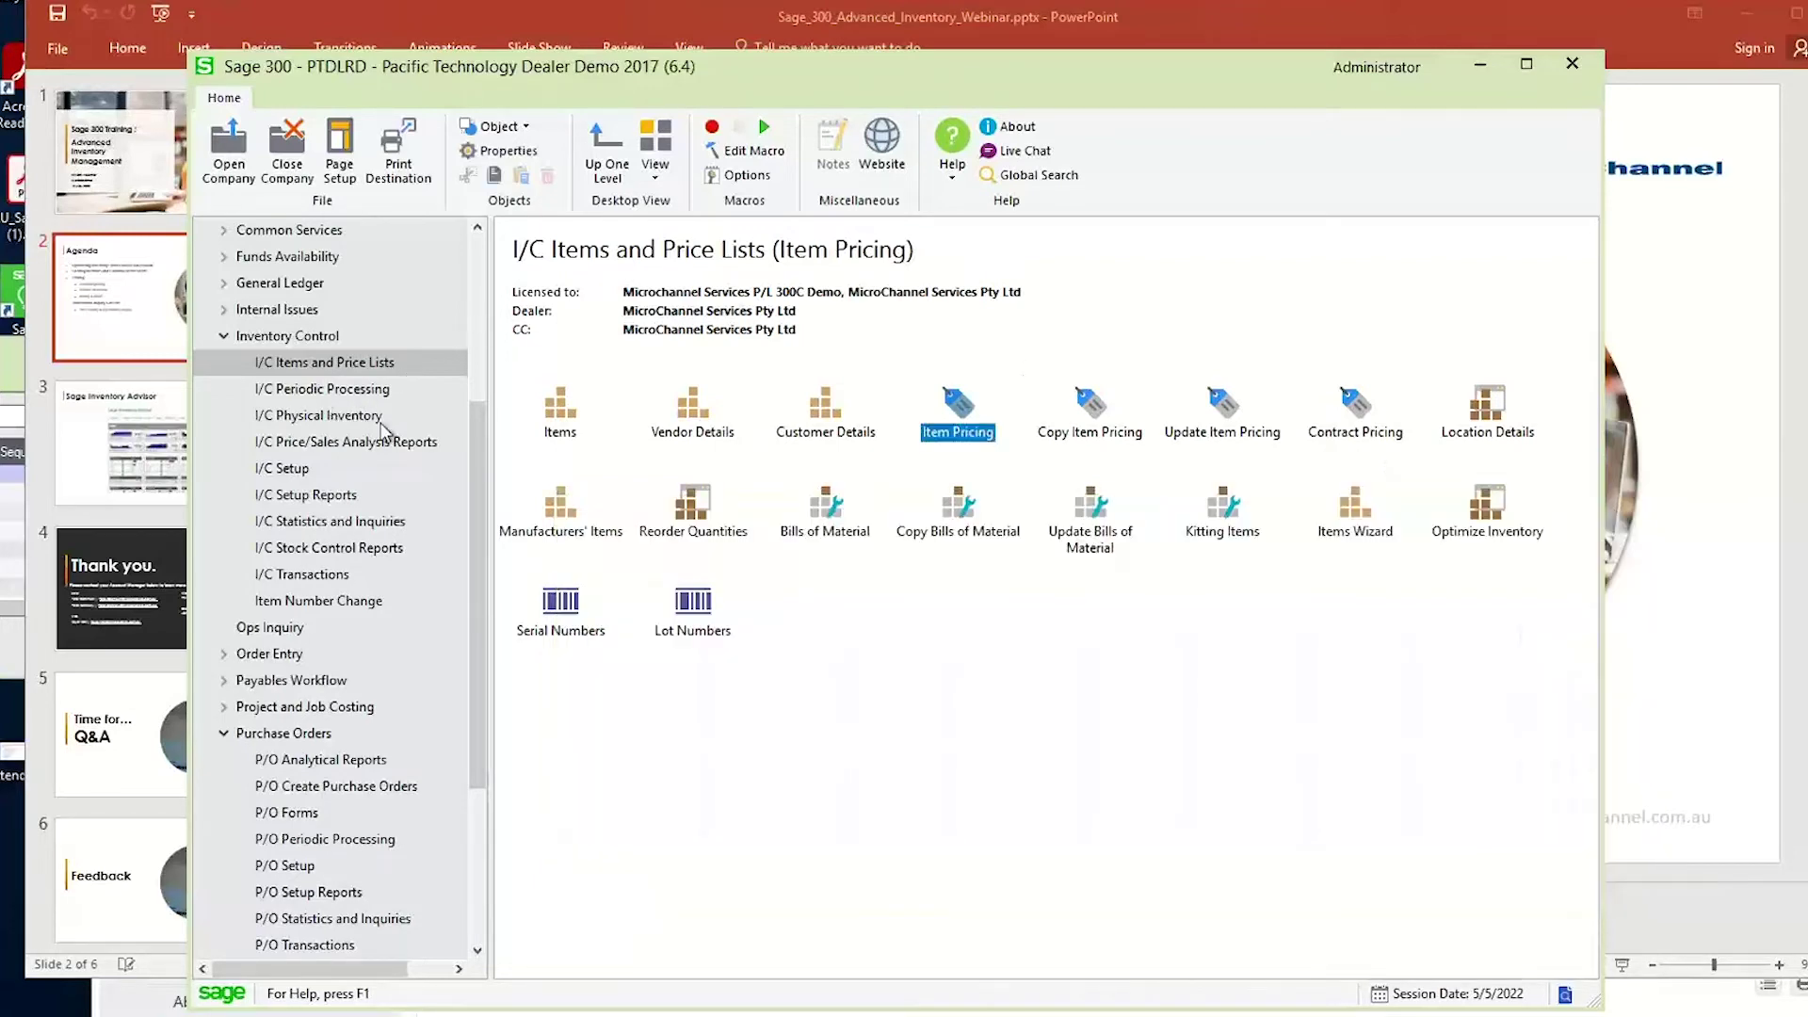
Switch to the PowerPoint agenda slide, highlight the Kitting & BOM line, and return to Sage 300.
{"action": "left_click", "coordinate": [290, 19]}
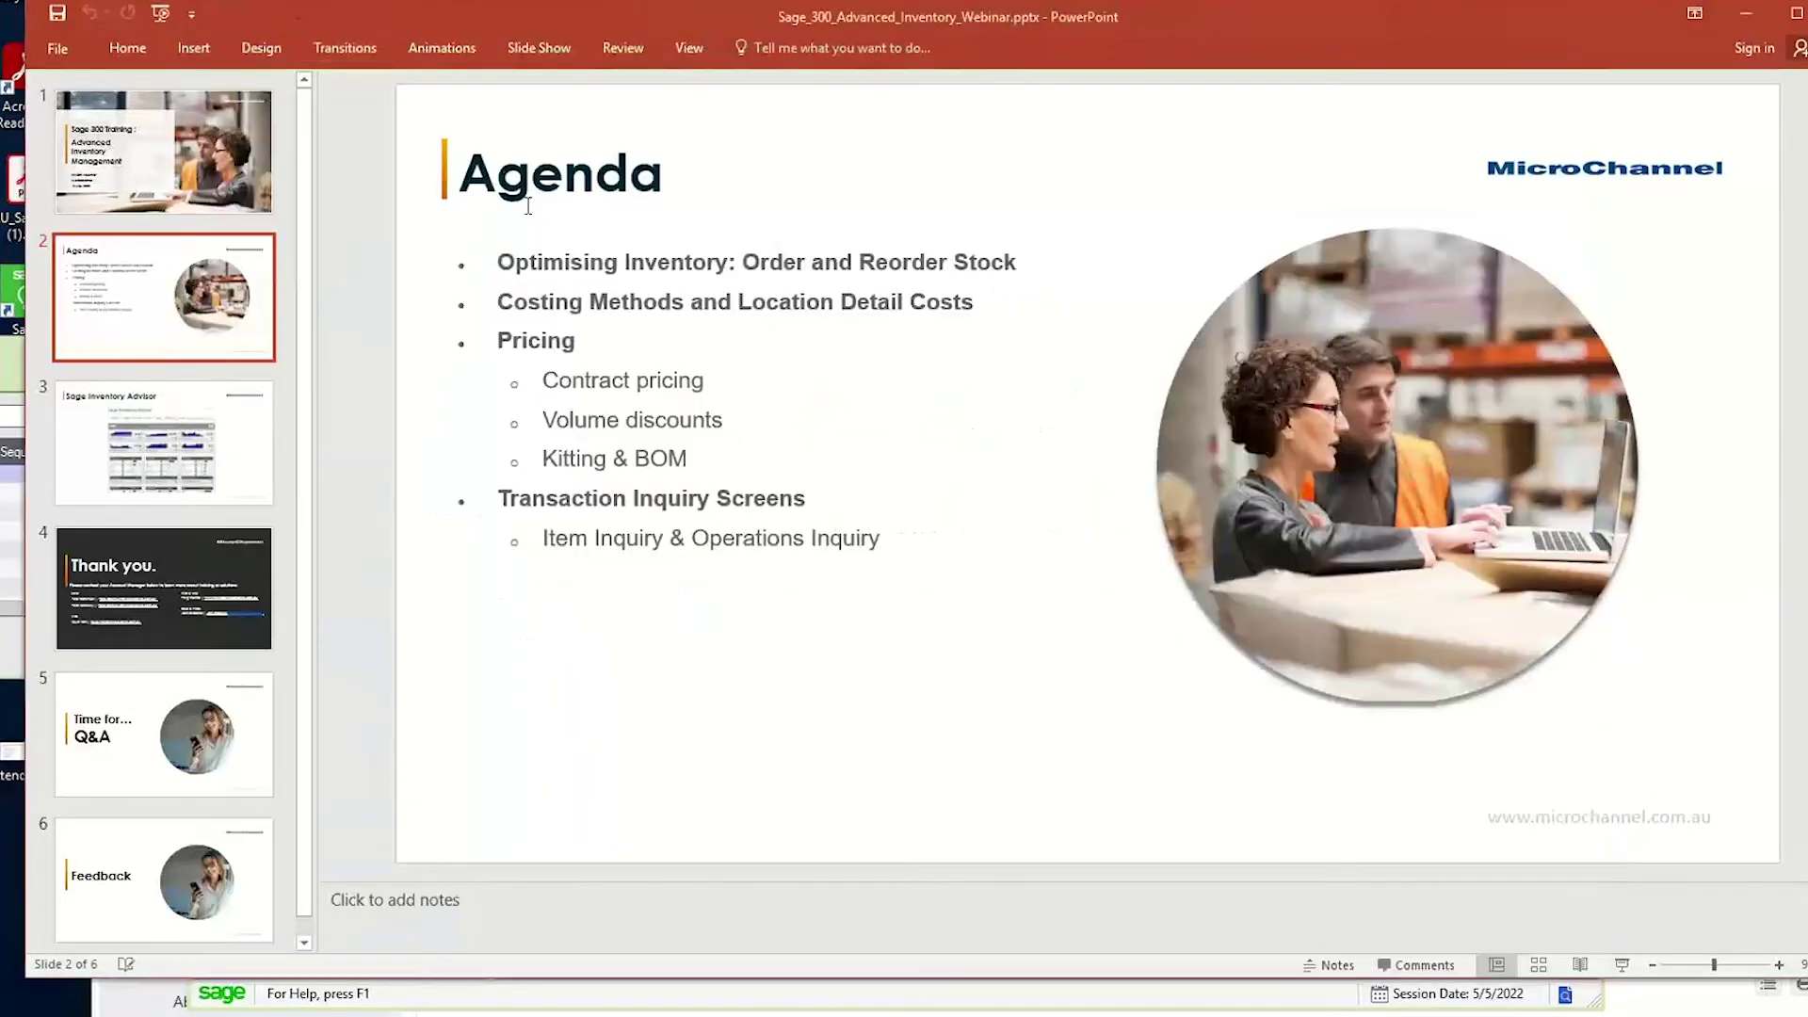
{"action": "triple_click", "coordinate": [556, 456]}
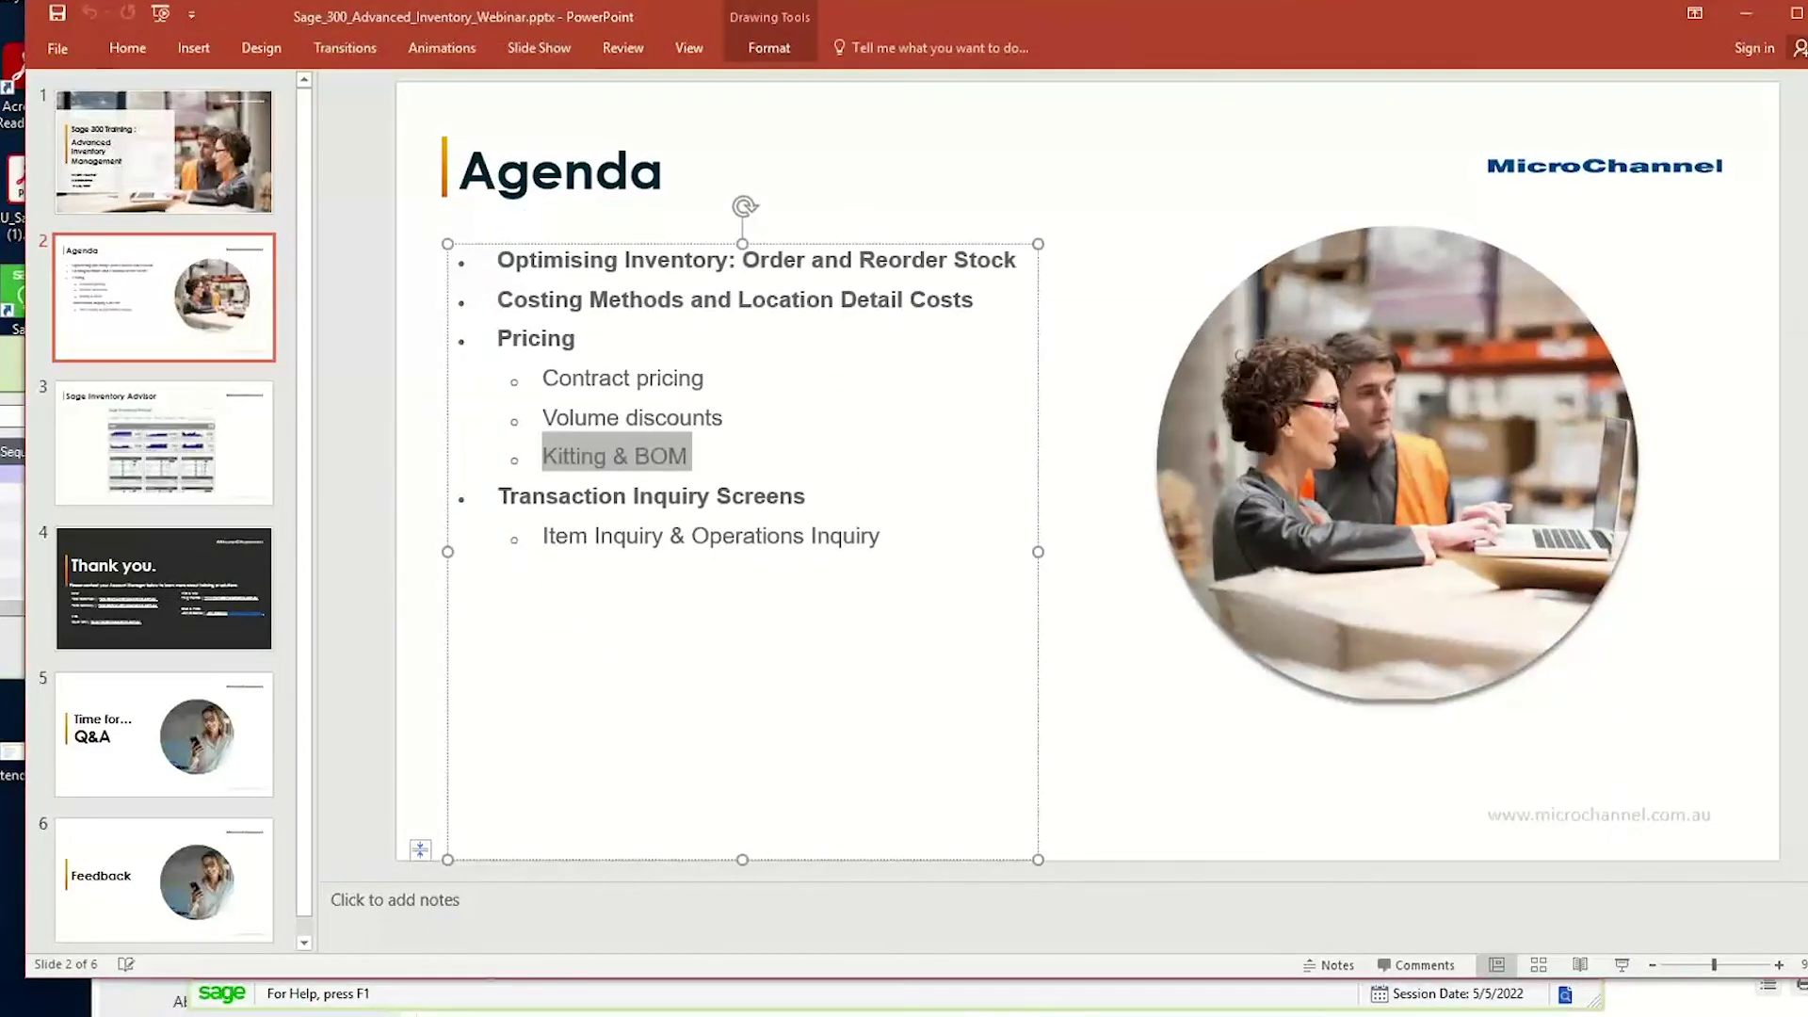
{"action": "key", "text": "alt+Tab"}
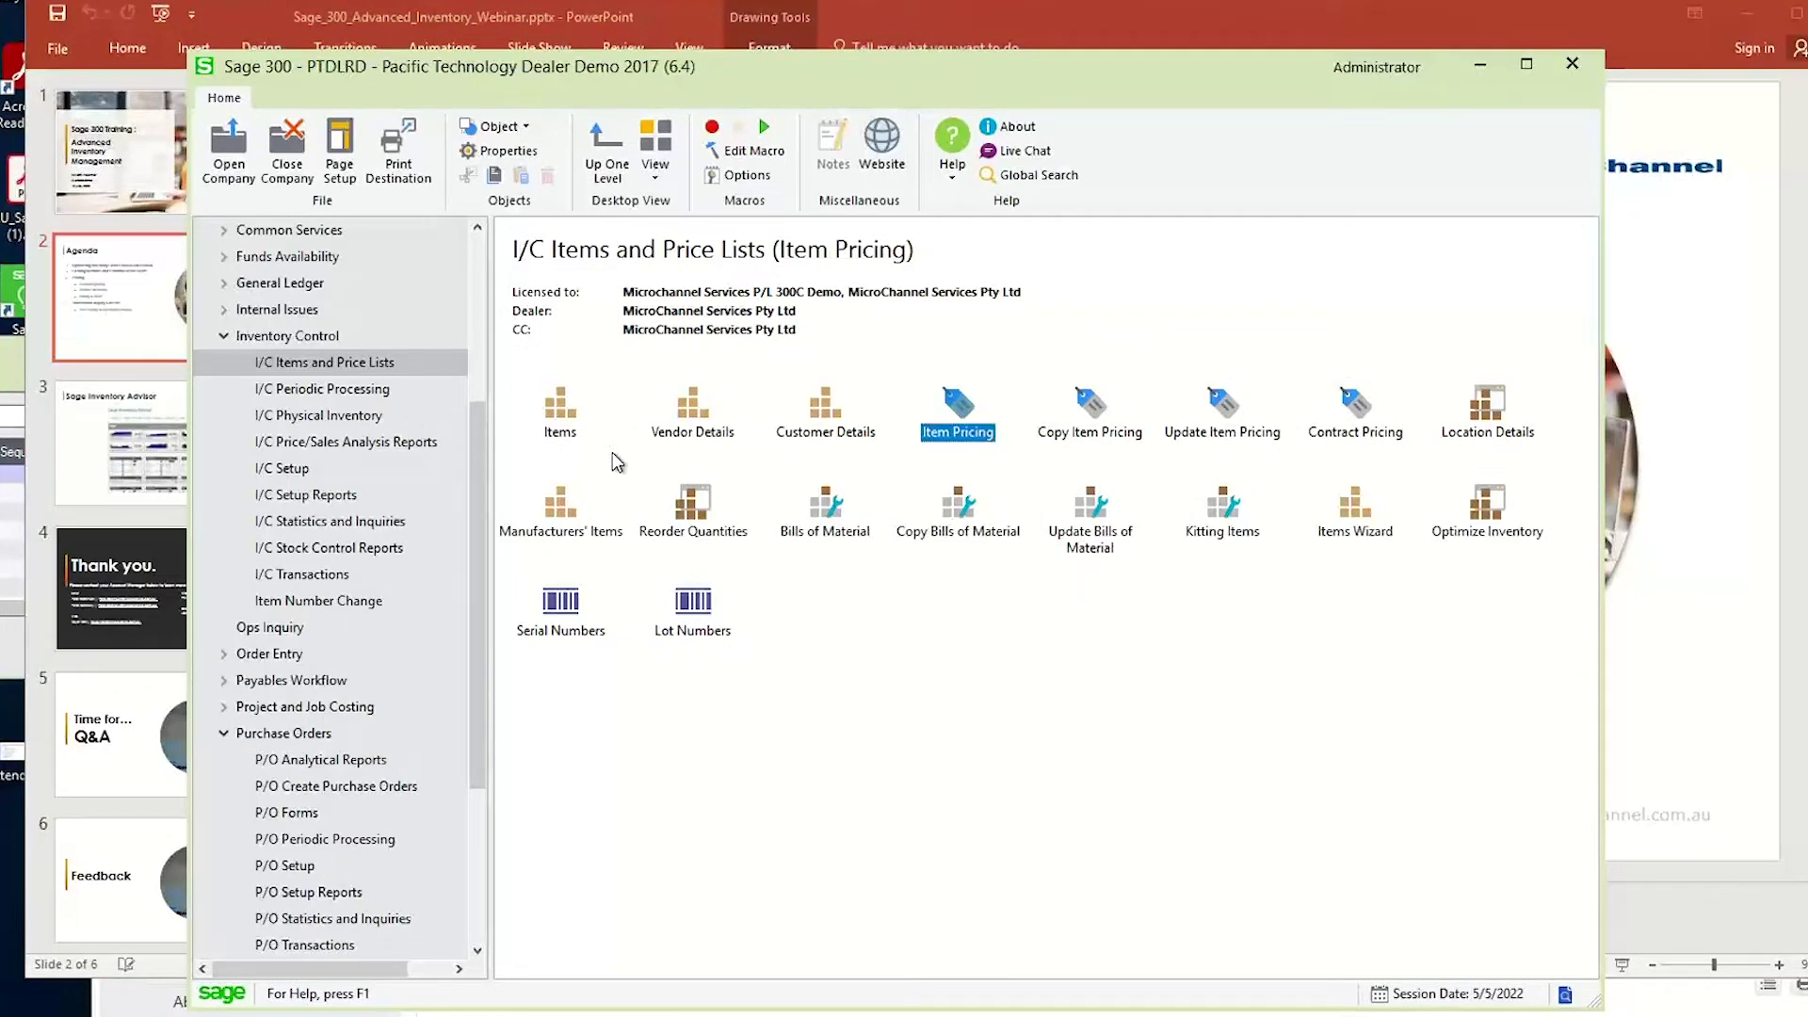
Open Kitting Items to view its component entry form, and close it without entering a kit.
{"action": "left_click", "coordinate": [1224, 516]}
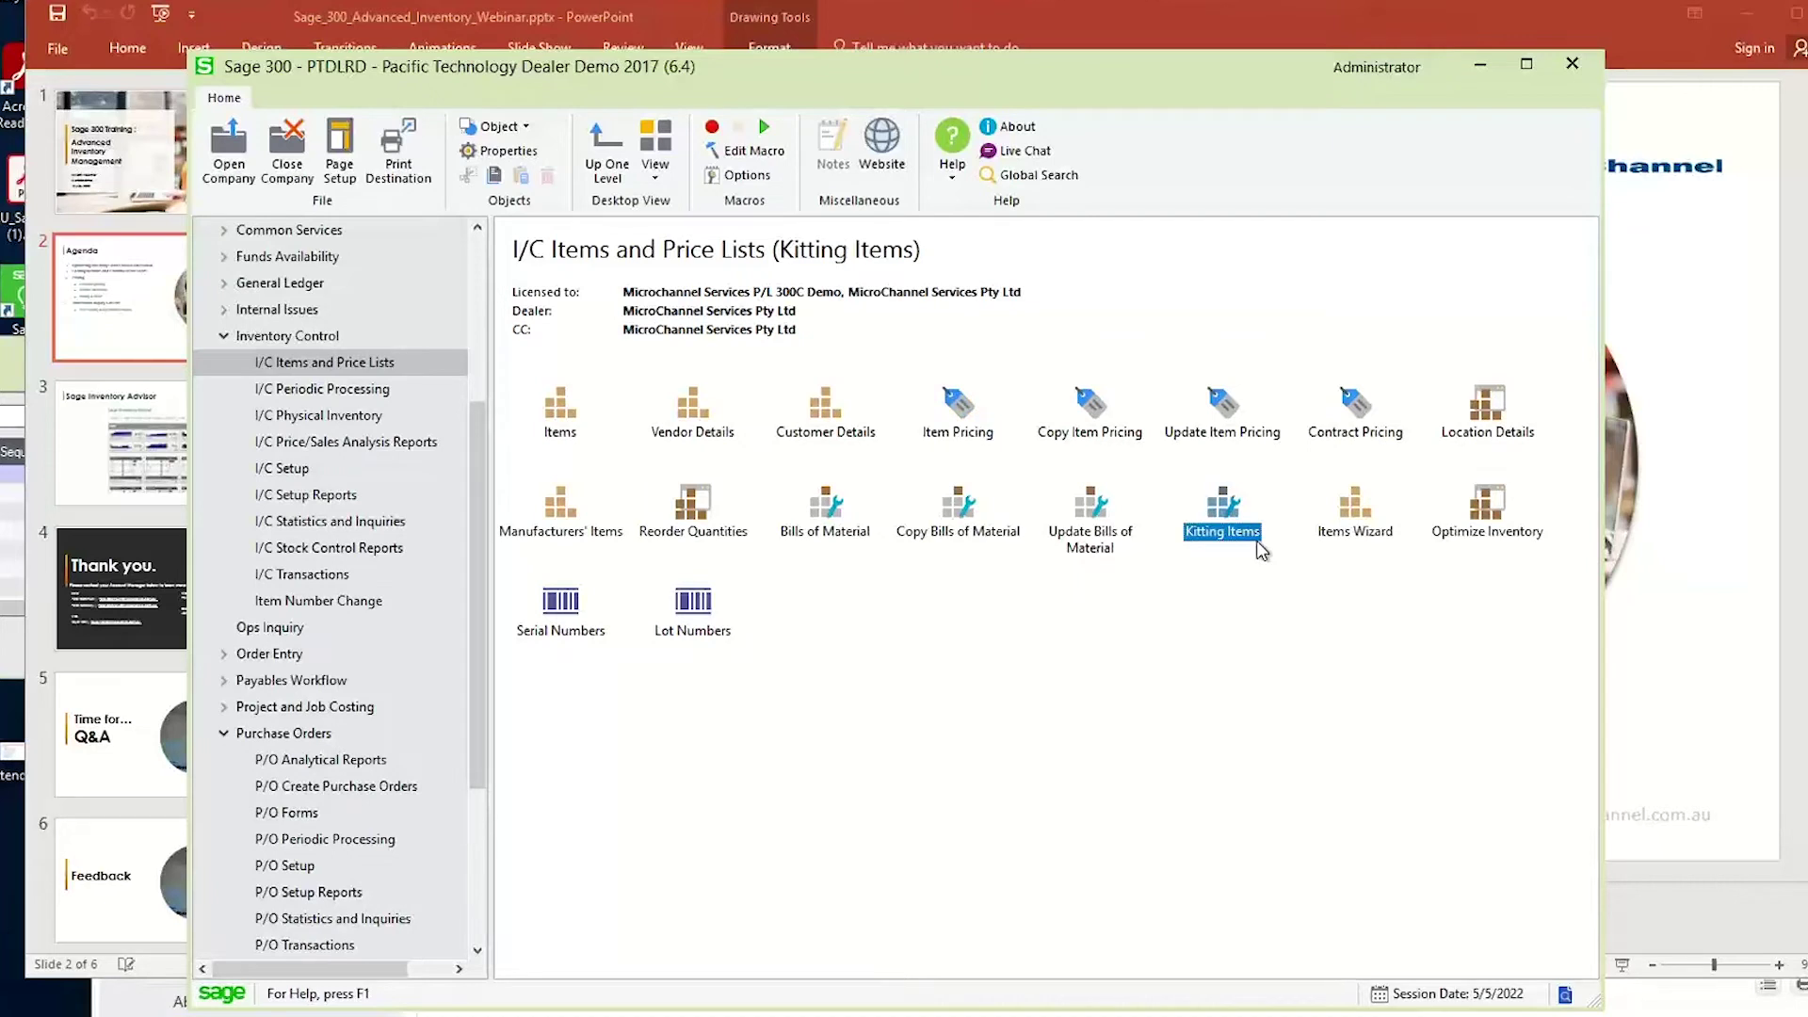
{"action": "double_click", "coordinate": [1260, 548]}
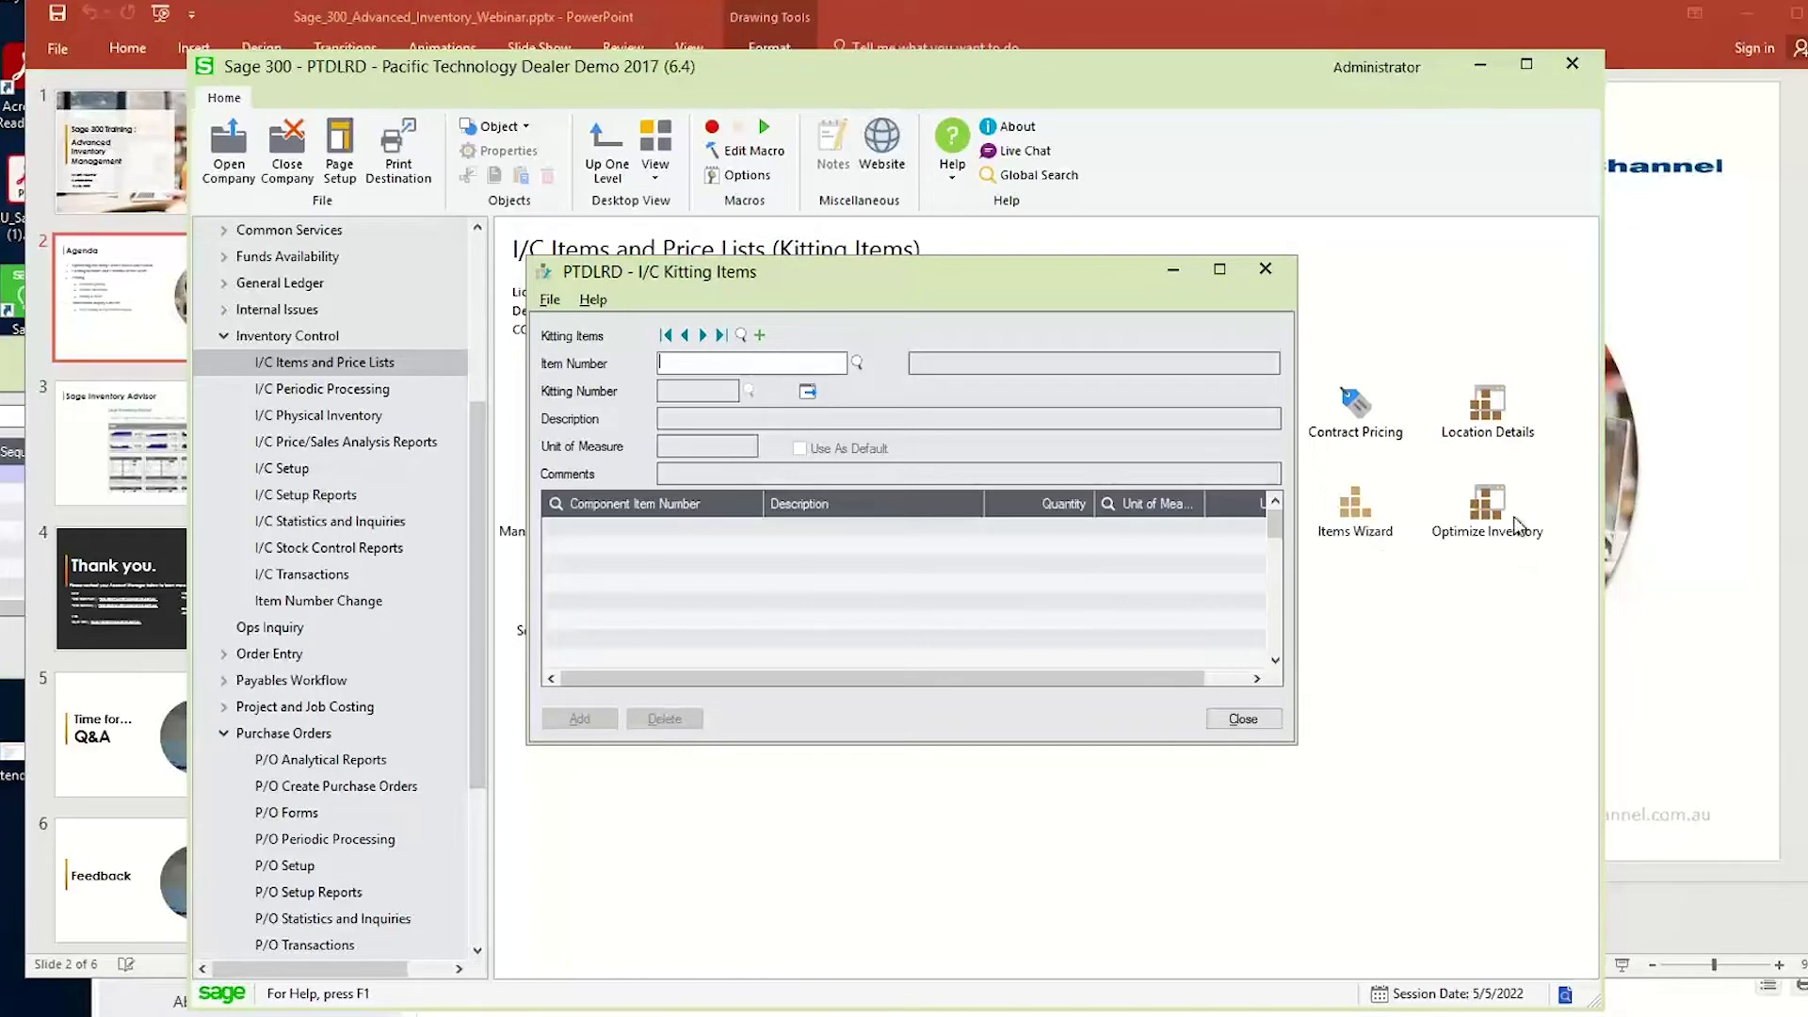
{"action": "left_click", "coordinate": [1265, 269]}
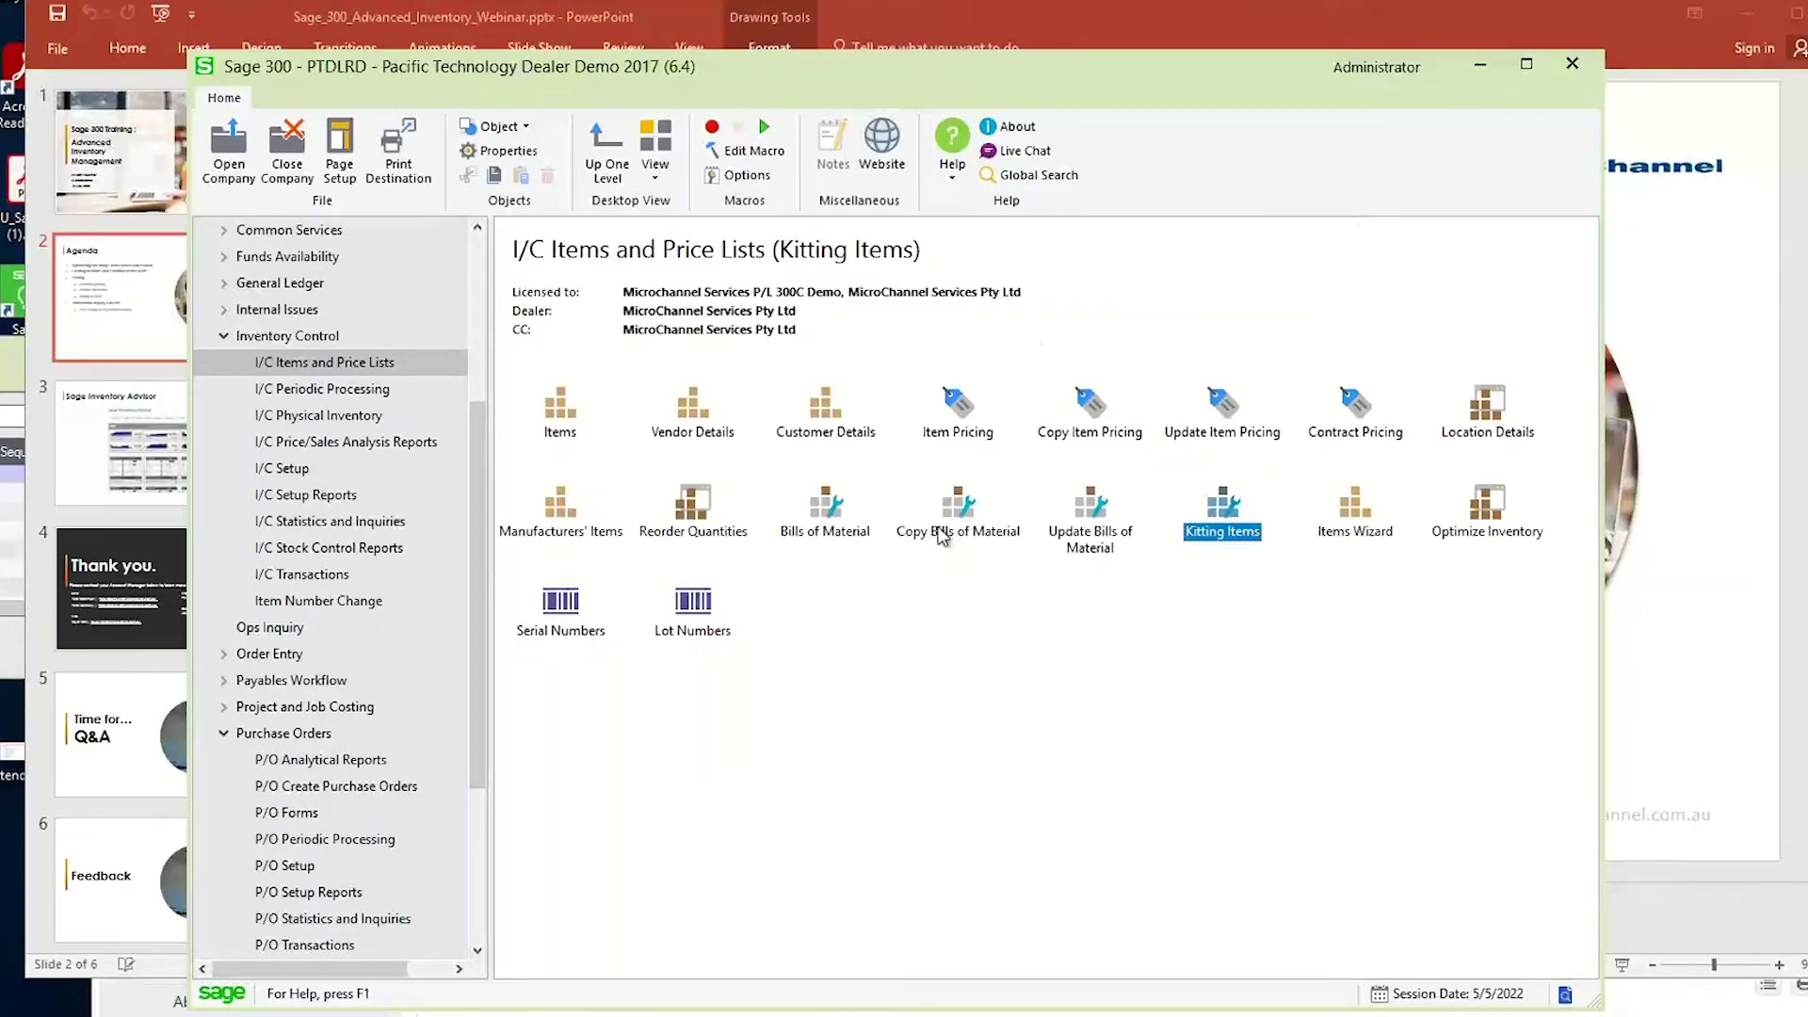
Select Bills of Material among the I/C Items and Price Lists programs, and reposition the Sage 300 desktop window.
{"action": "left_click", "coordinate": [980, 442]}
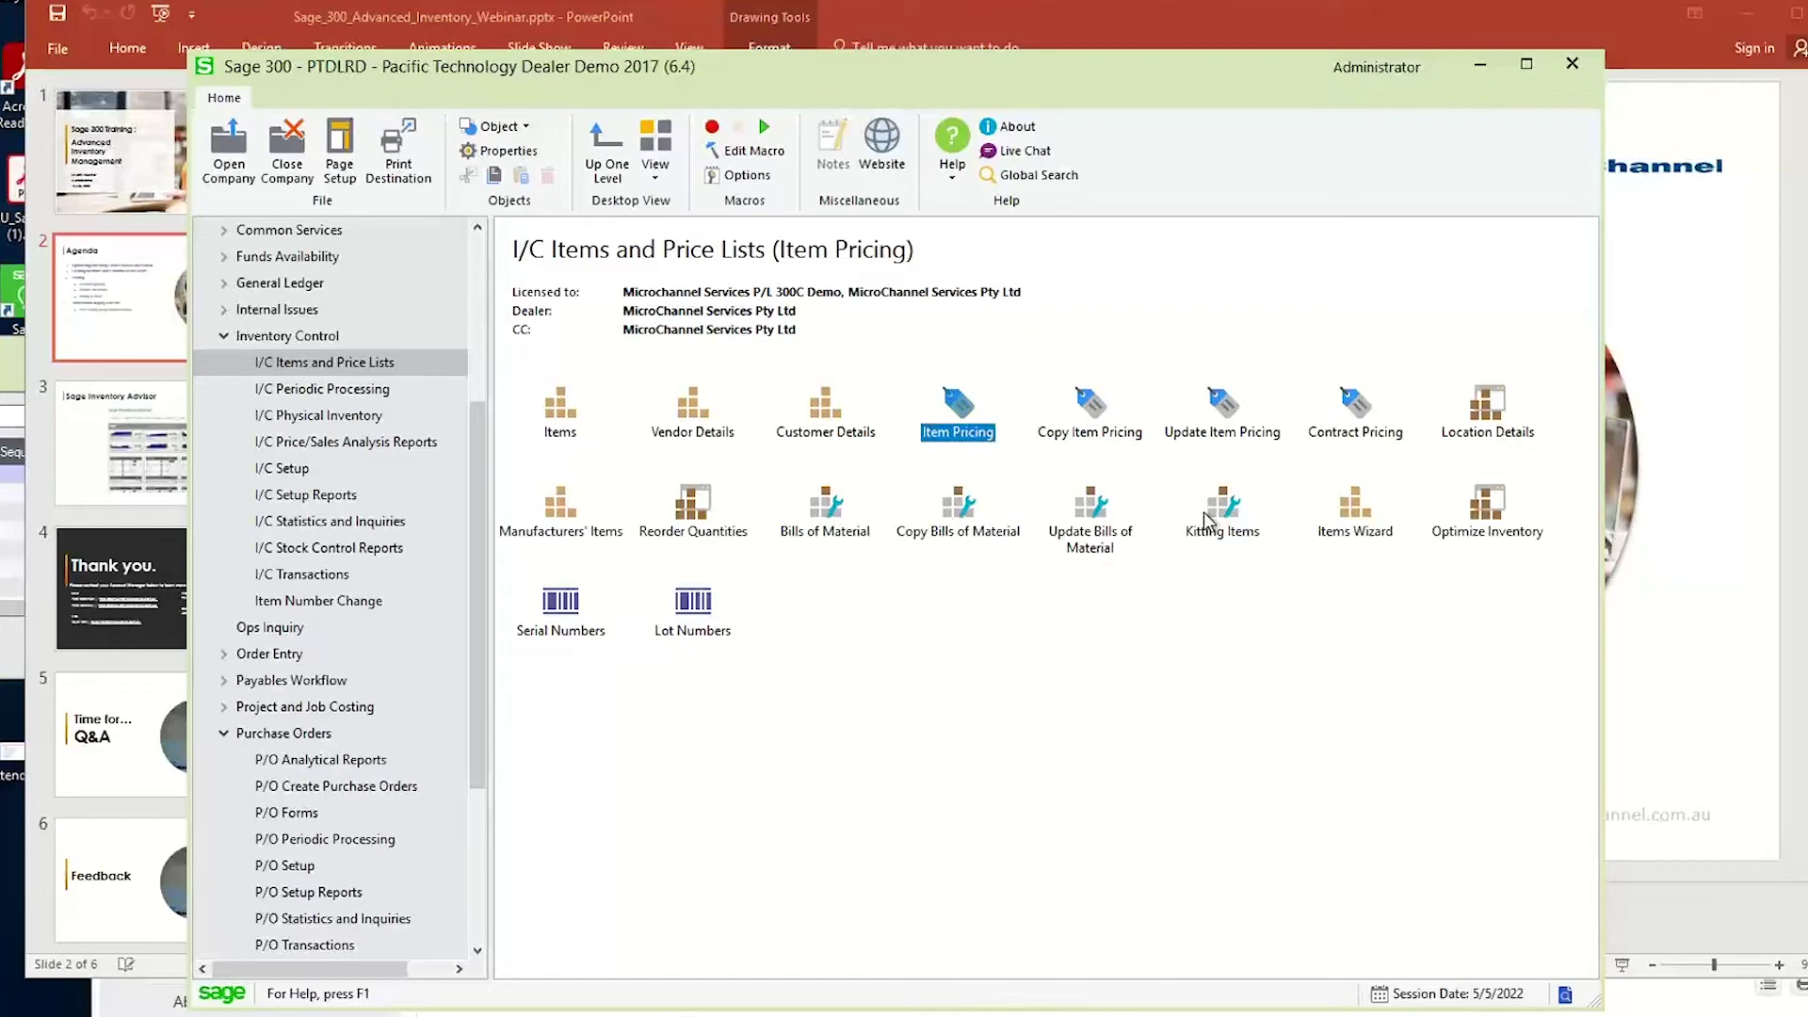
{"action": "left_click", "coordinate": [798, 524]}
{"action": "left_click_drag", "start_coordinate": [930, 61], "coordinate": [1008, 106]}
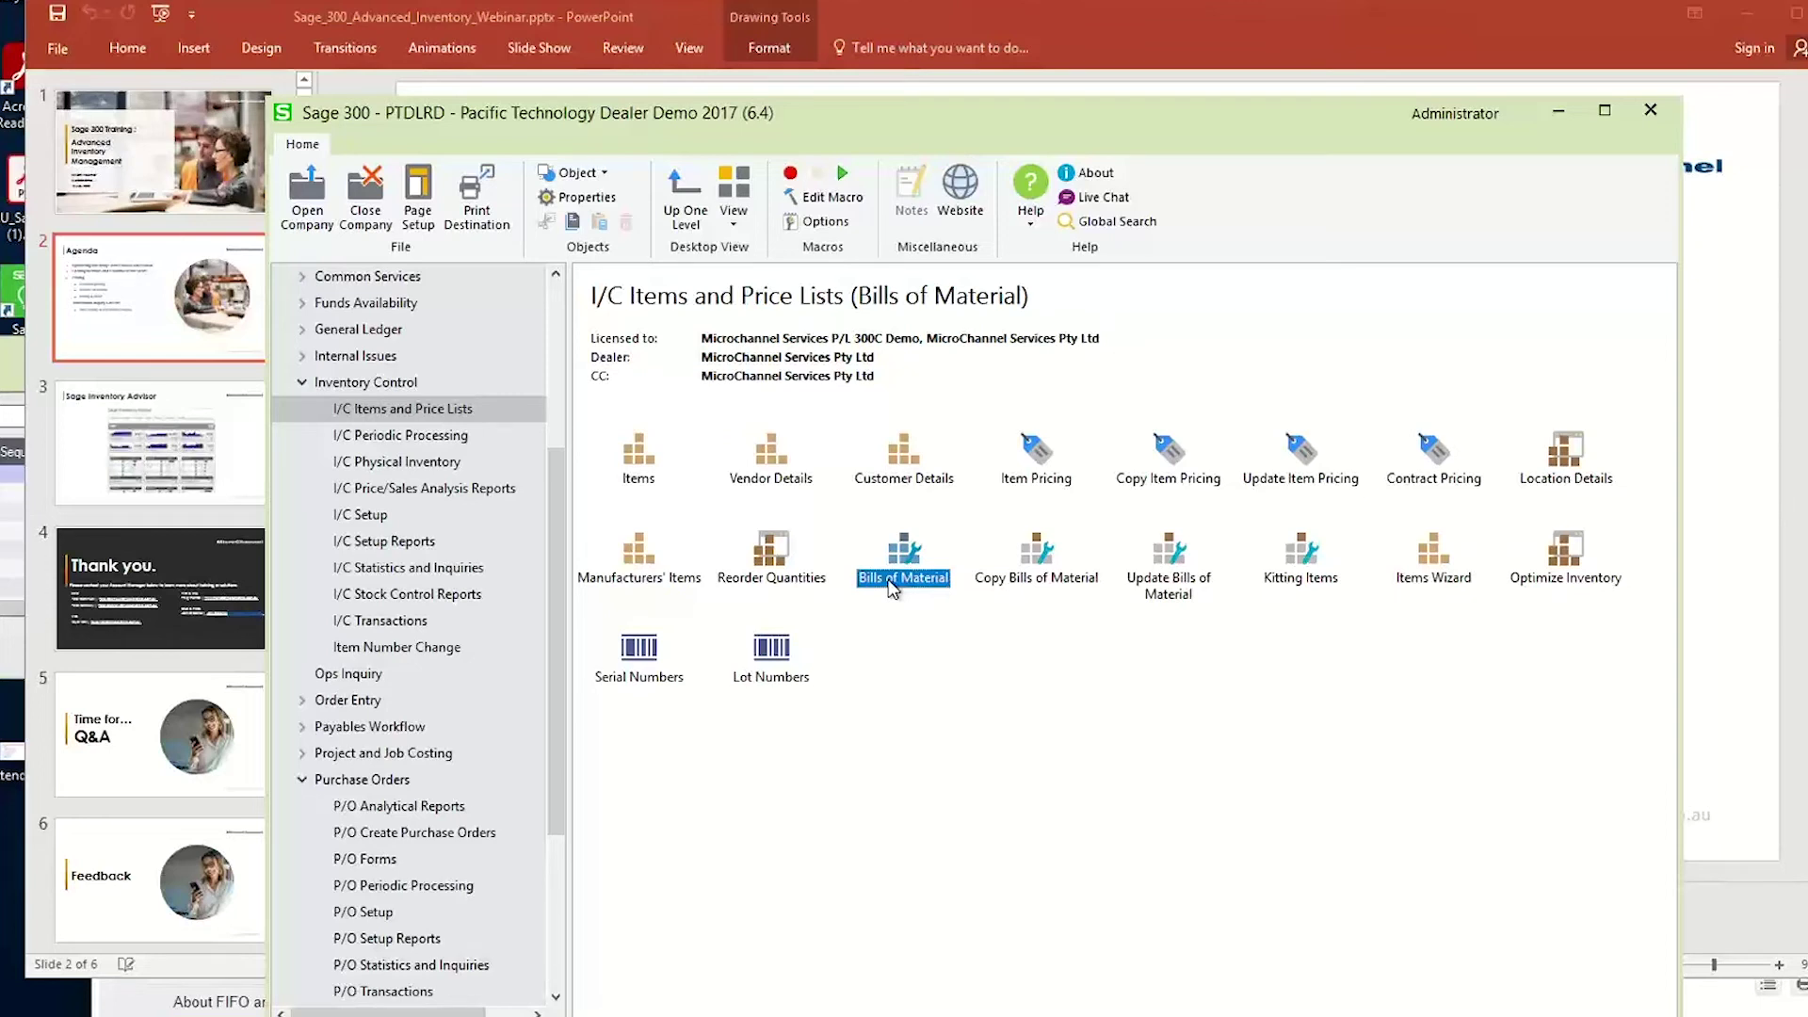
Review the PowerPoint agenda slide, return to Sage 300, and select Location Details among the I/C Items and Price Lists programs.
{"action": "left_click", "coordinate": [1244, 27]}
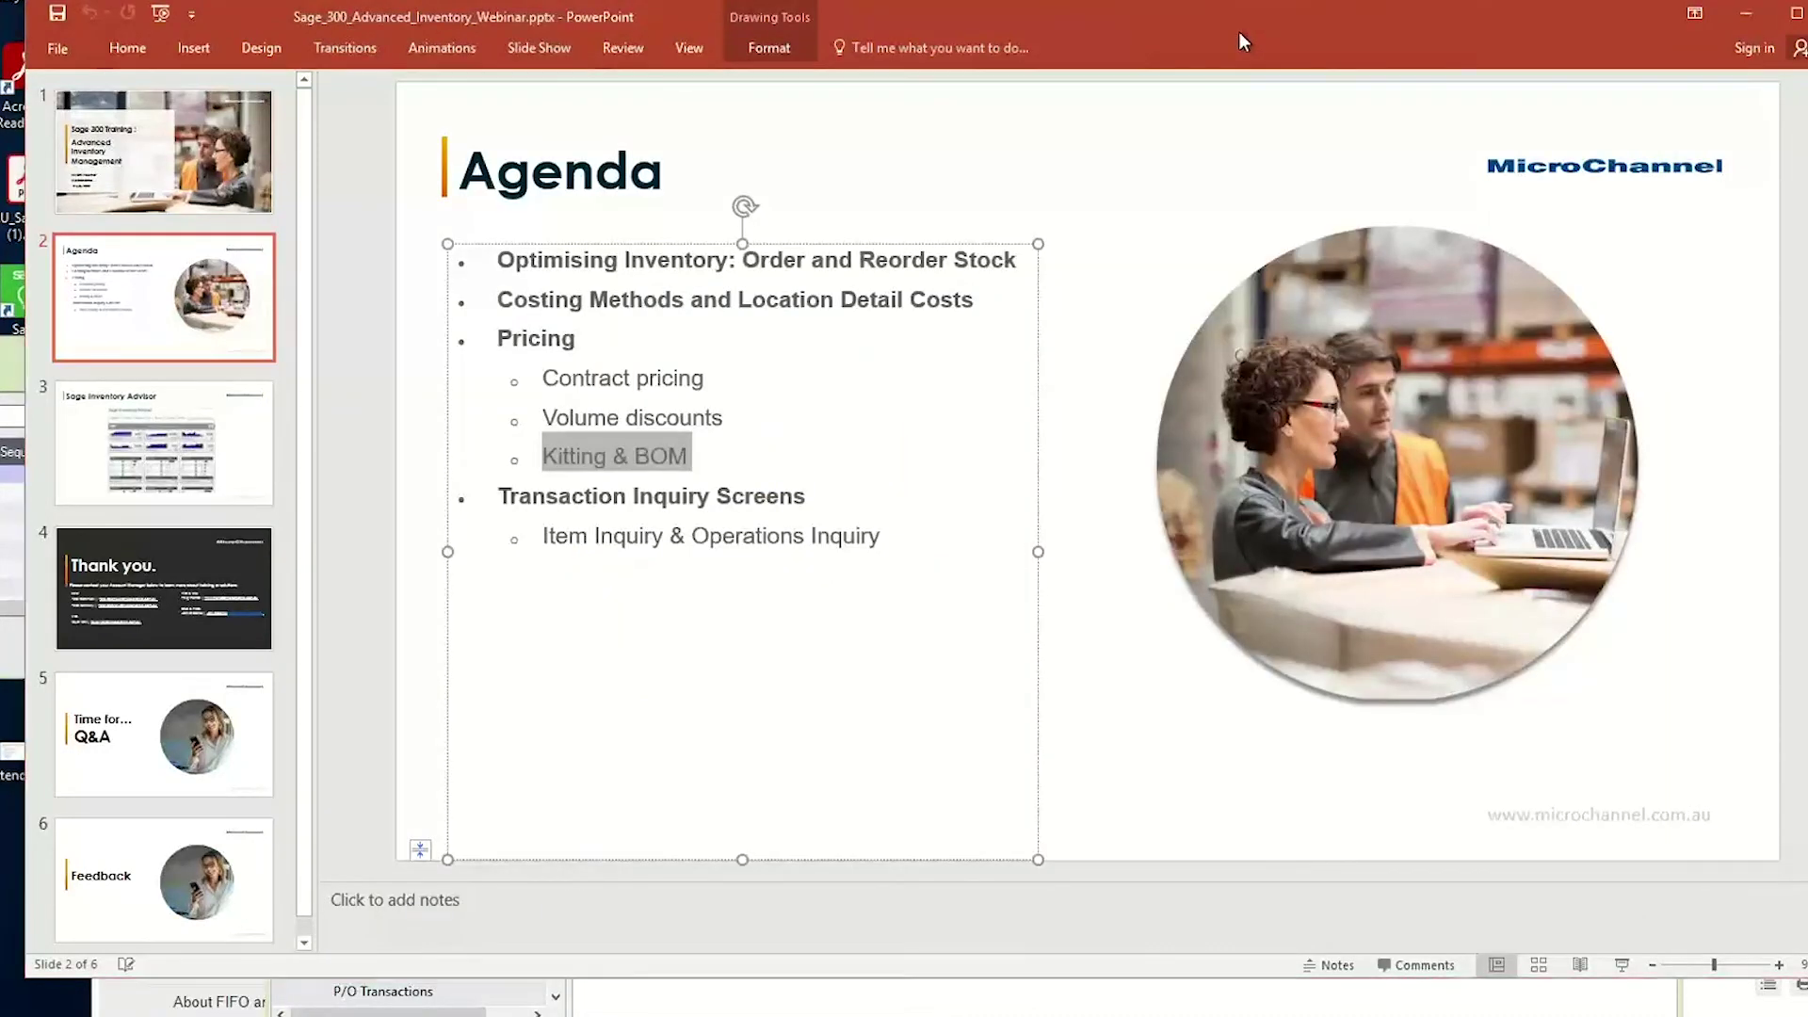
{"action": "key", "text": "alt+Tab"}
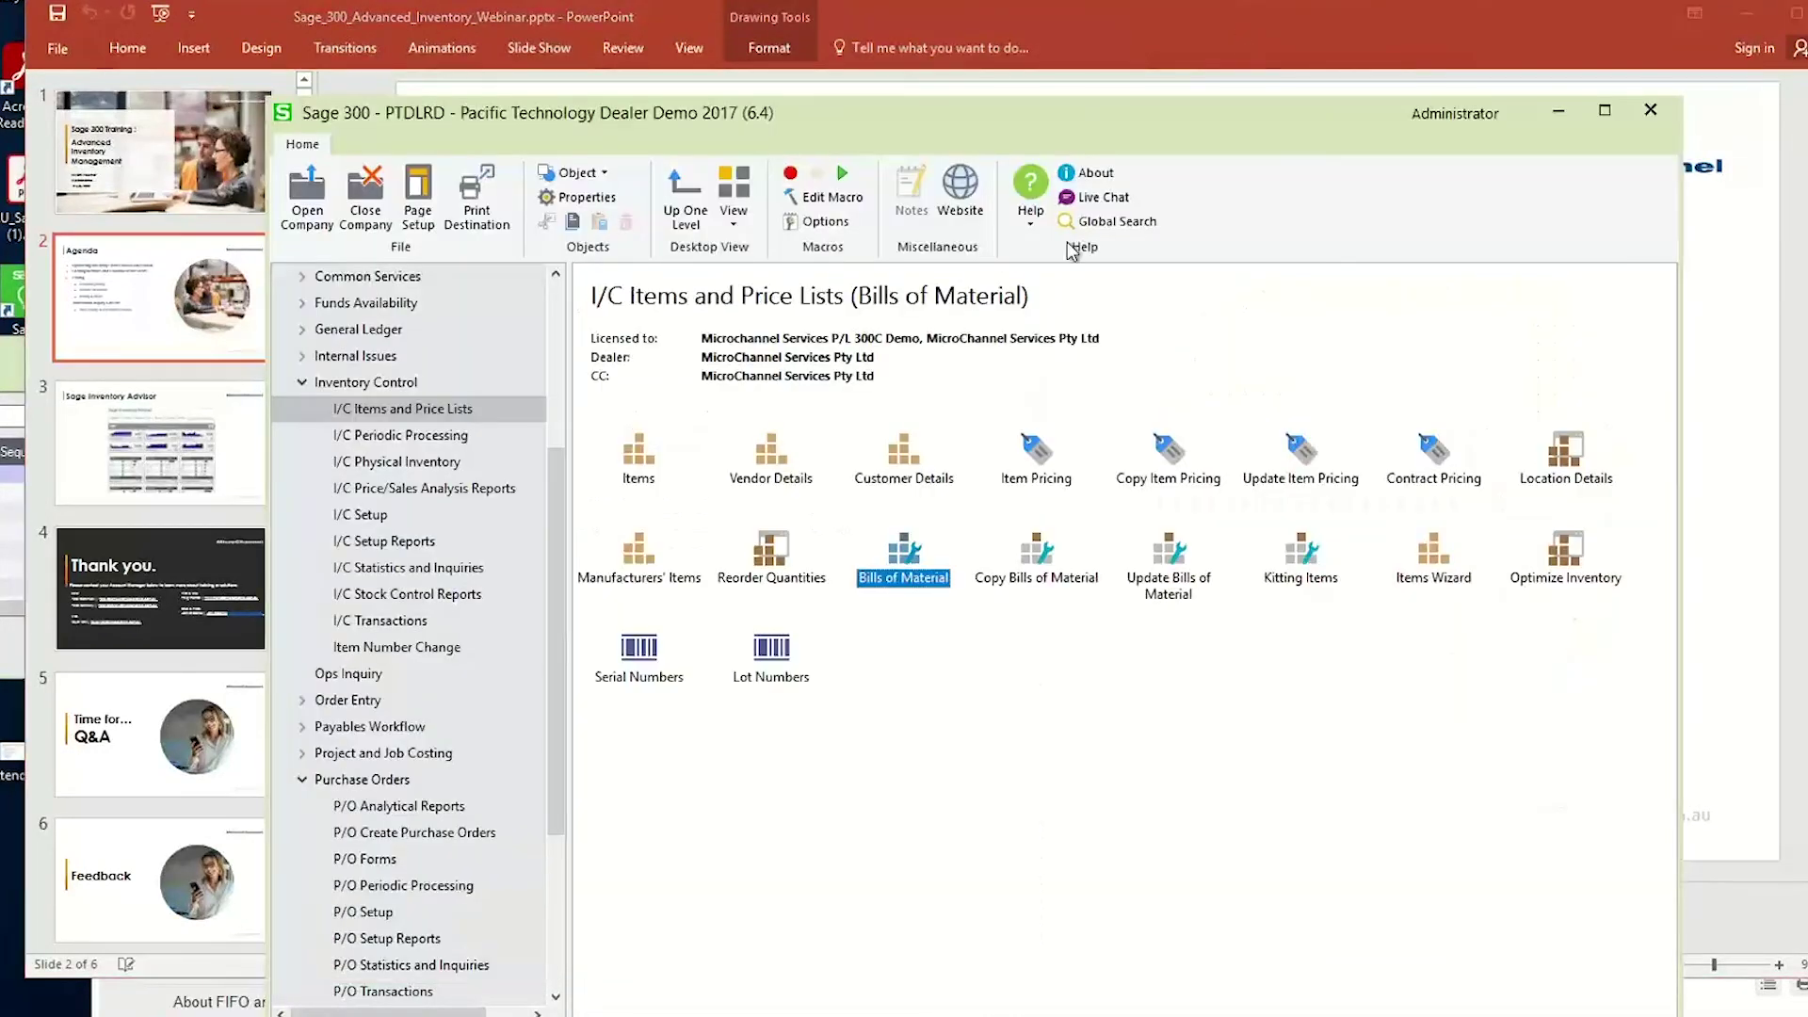
{"action": "left_click", "coordinate": [1572, 479]}
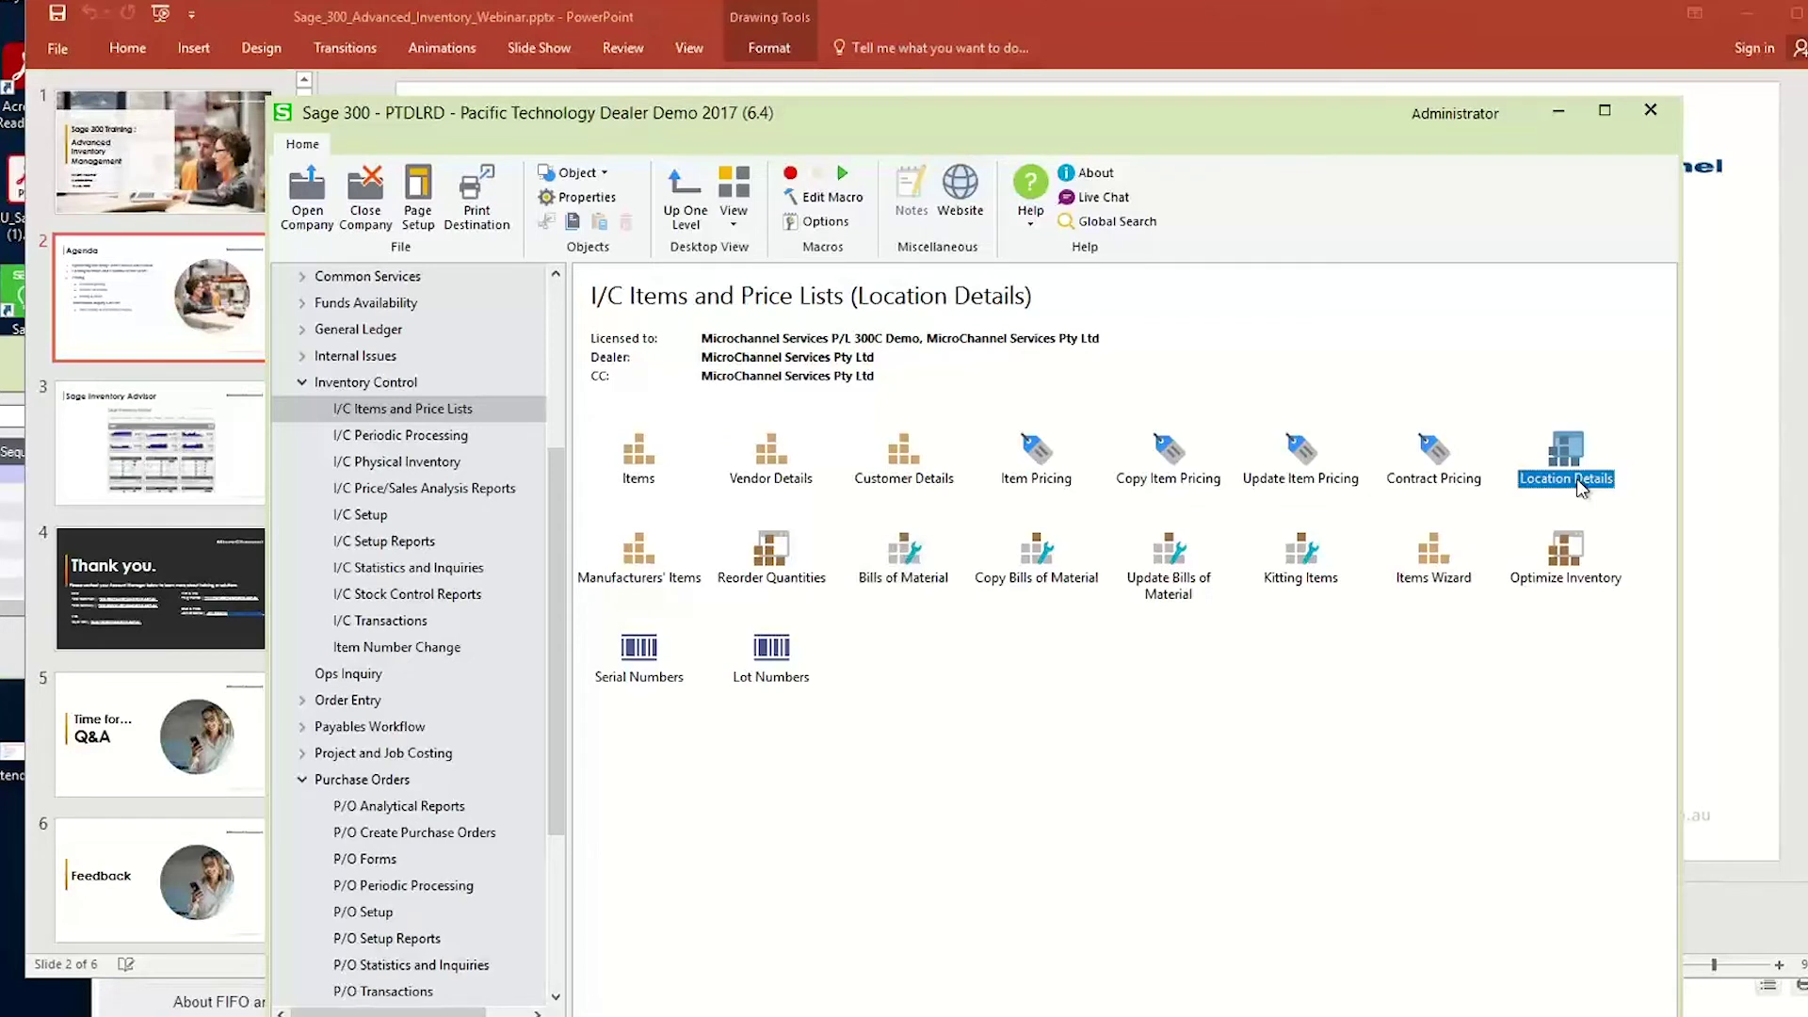
{"action": "left_click_drag", "start_coordinate": [834, 102], "coordinate": [831, 34]}
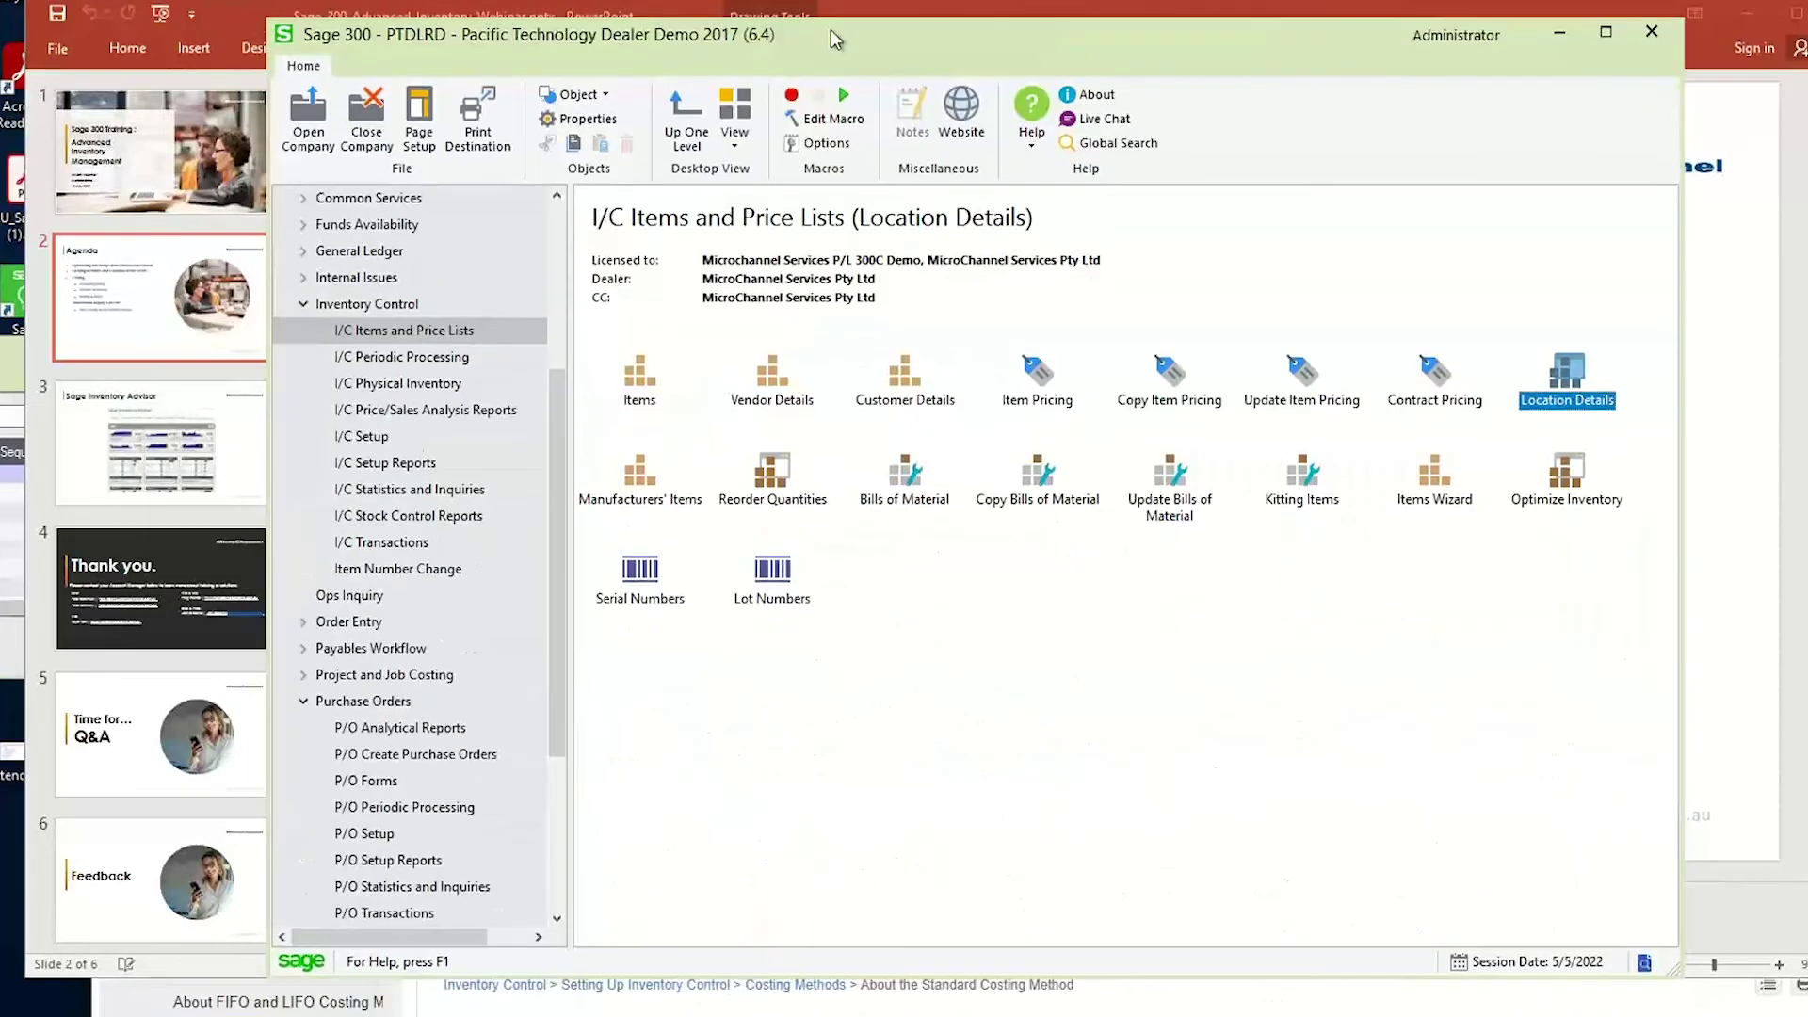
Open the I/C Transaction History Inquiry, list all items as at 2022 - 05, and widen the inquiry window.
{"action": "left_click", "coordinate": [436, 490]}
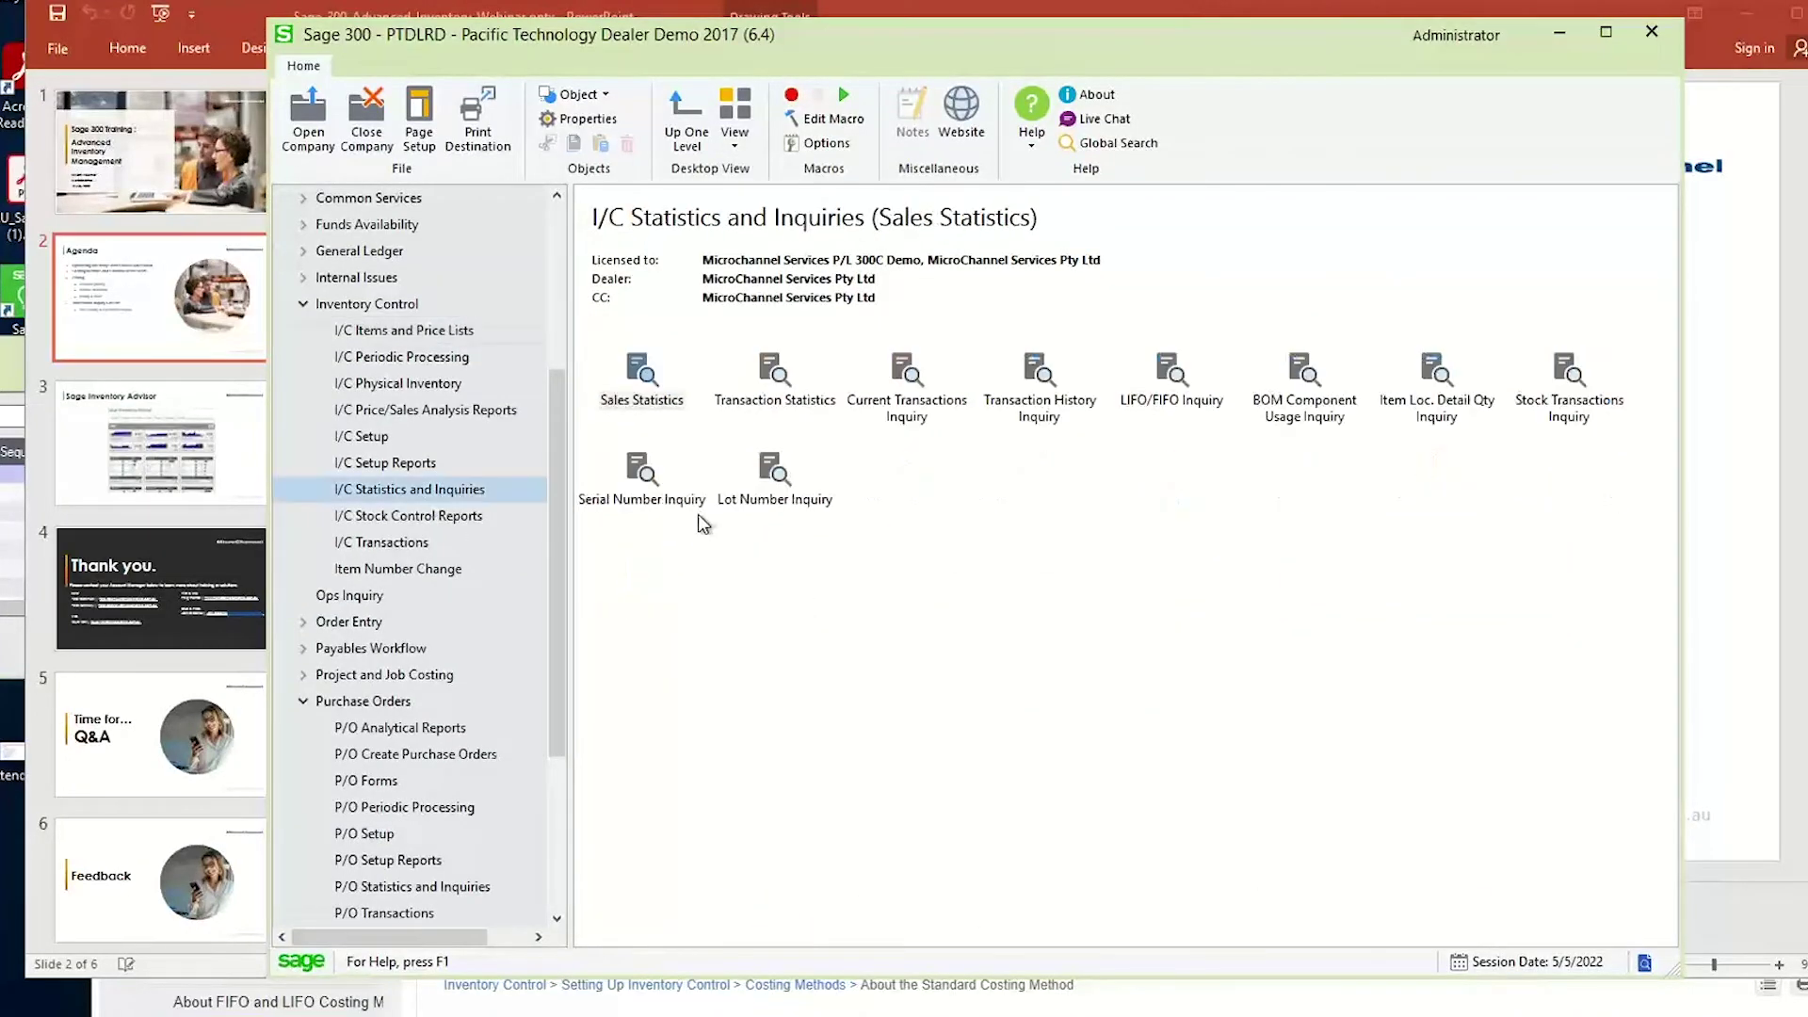
{"action": "left_click", "coordinate": [1044, 407]}
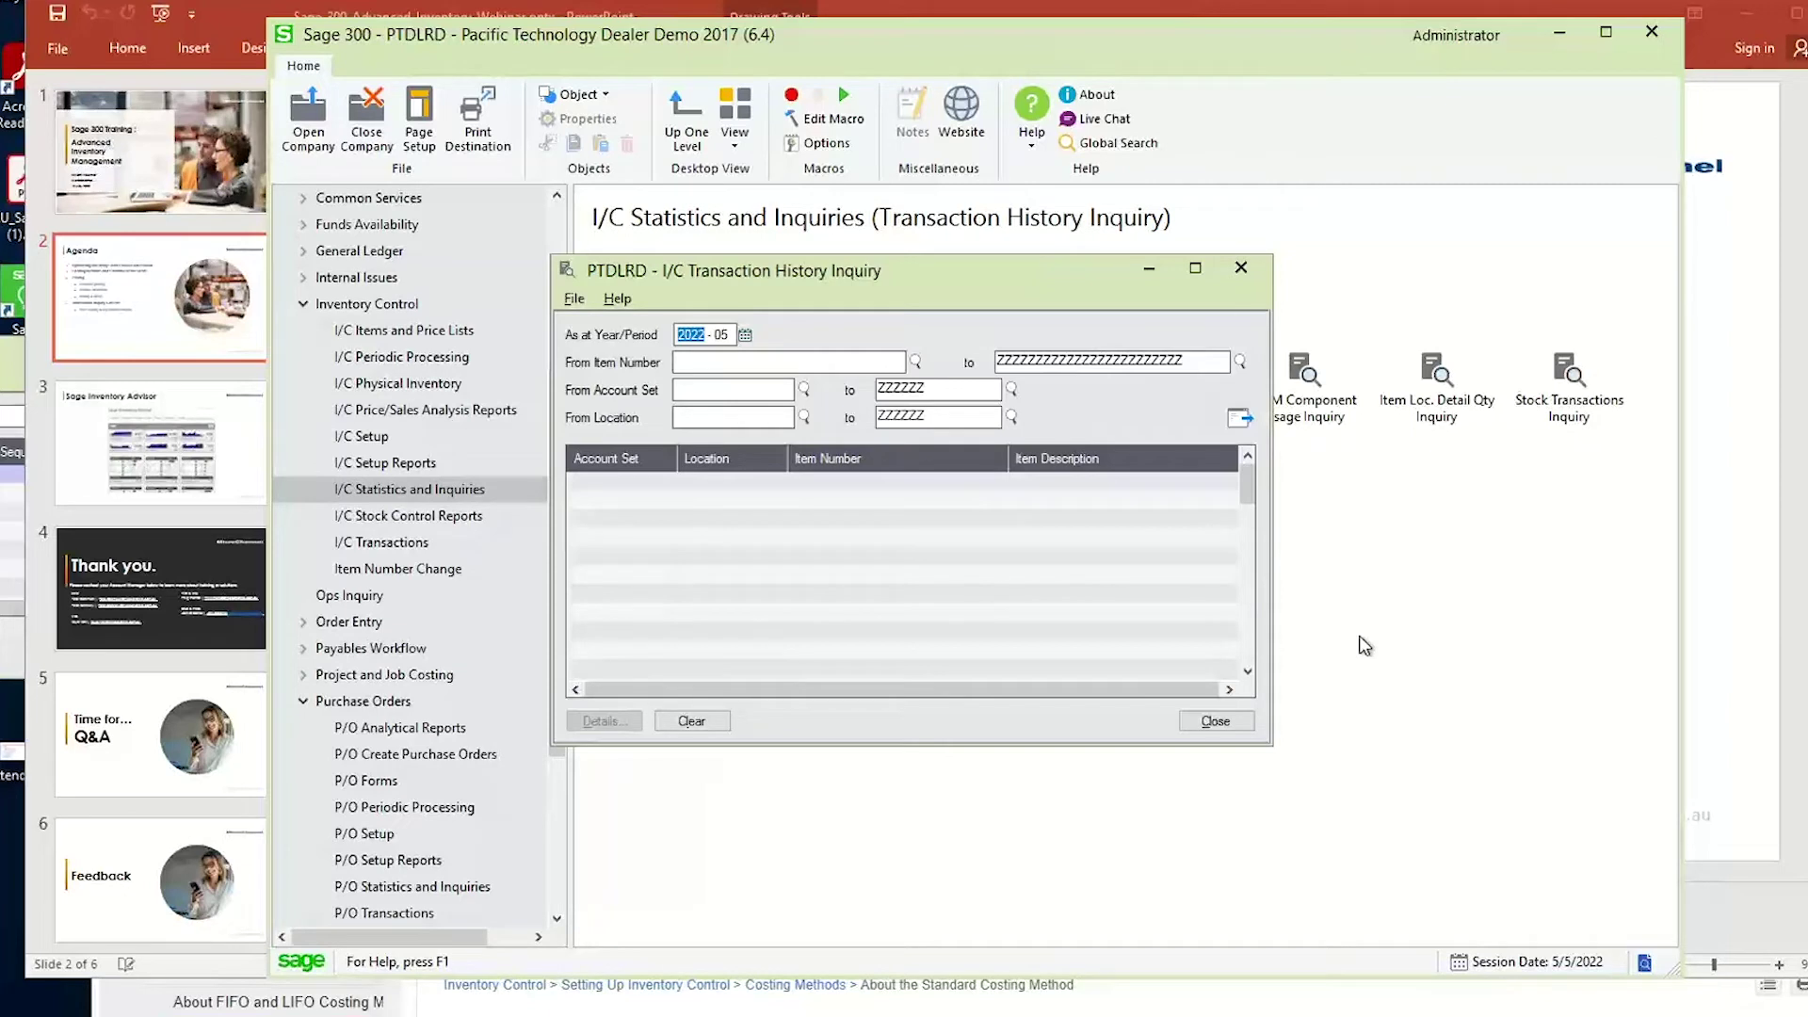
{"action": "left_click", "coordinate": [1241, 417]}
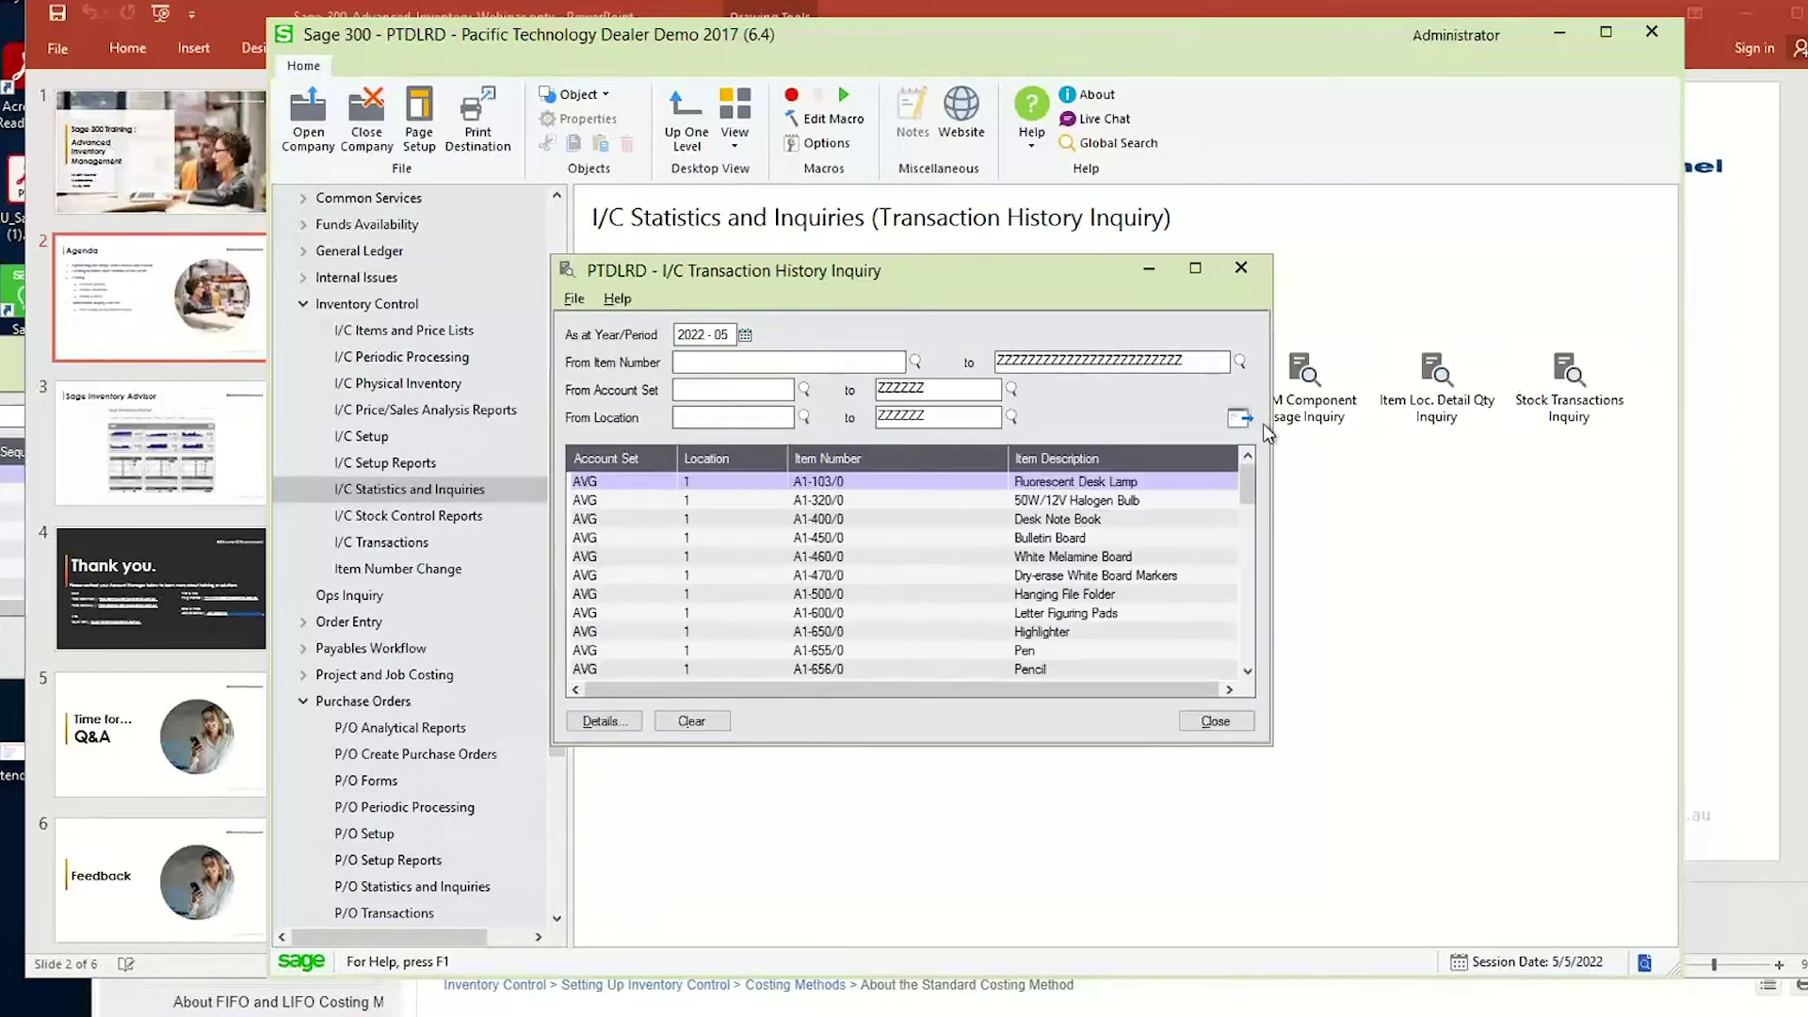
{"action": "left_click_drag", "start_coordinate": [1268, 426], "coordinate": [1648, 470]}
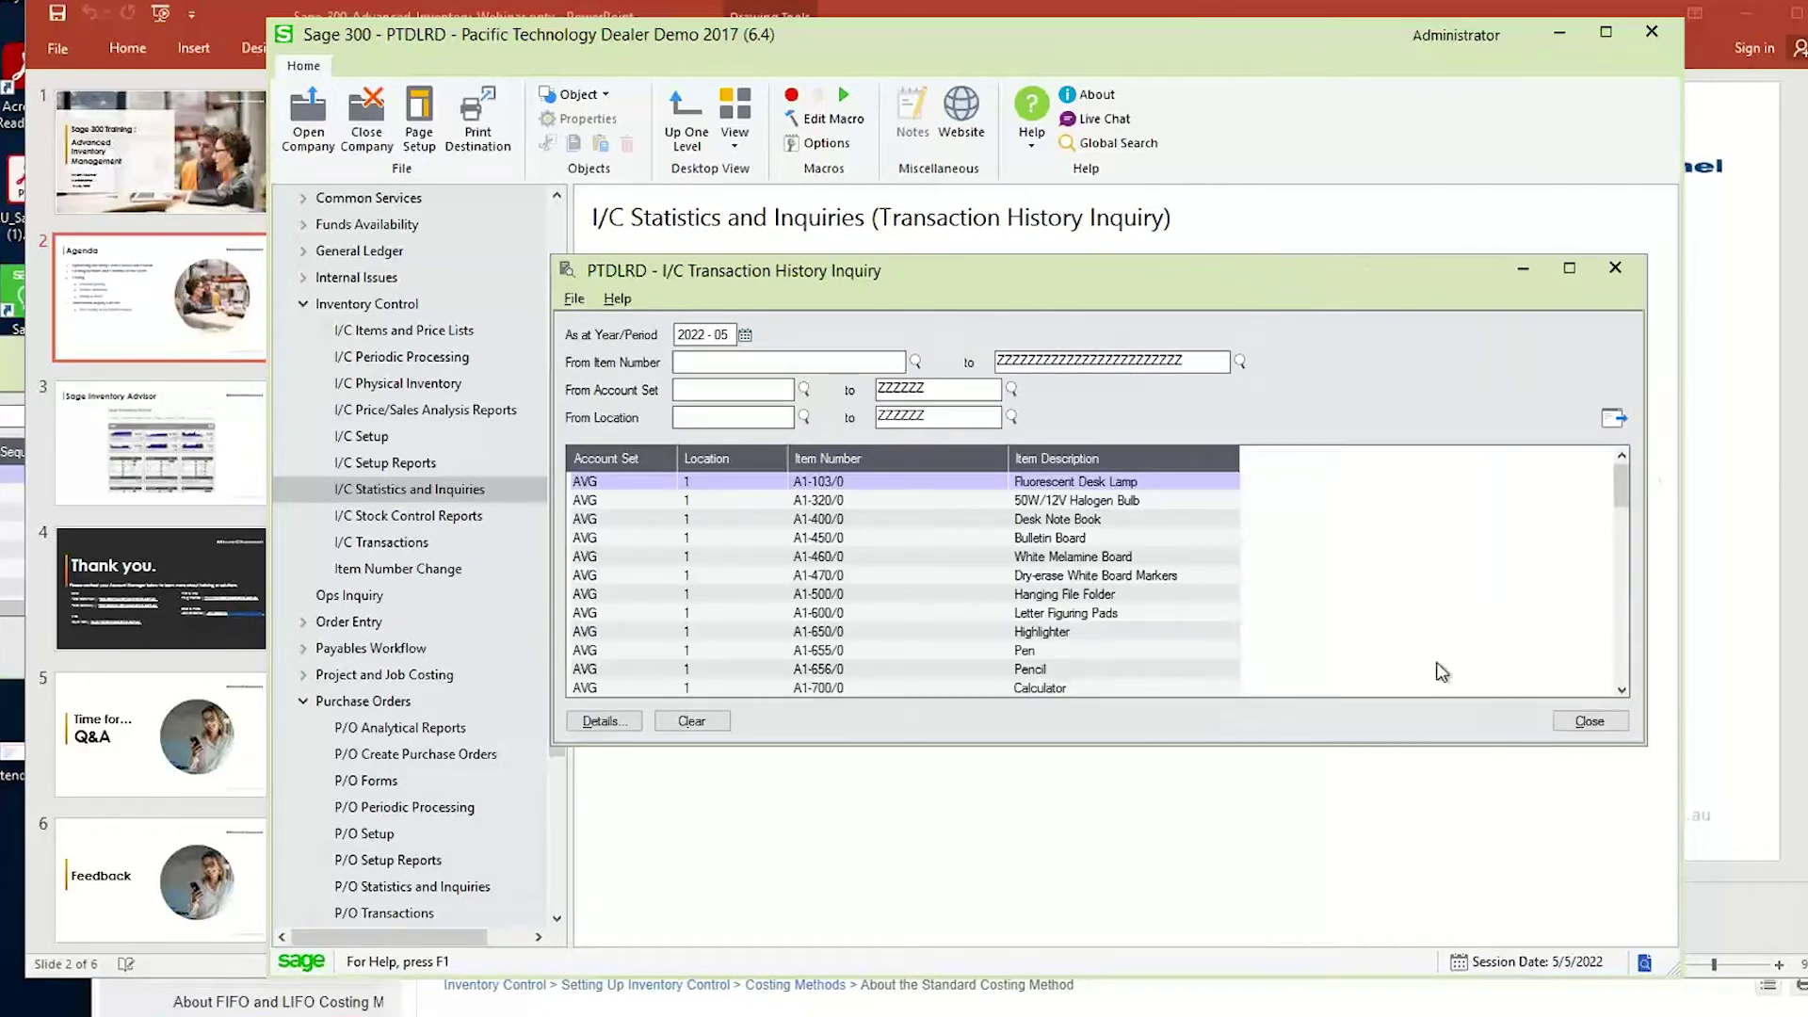
{"action": "left_click_drag", "start_coordinate": [904, 270], "coordinate": [920, 213]}
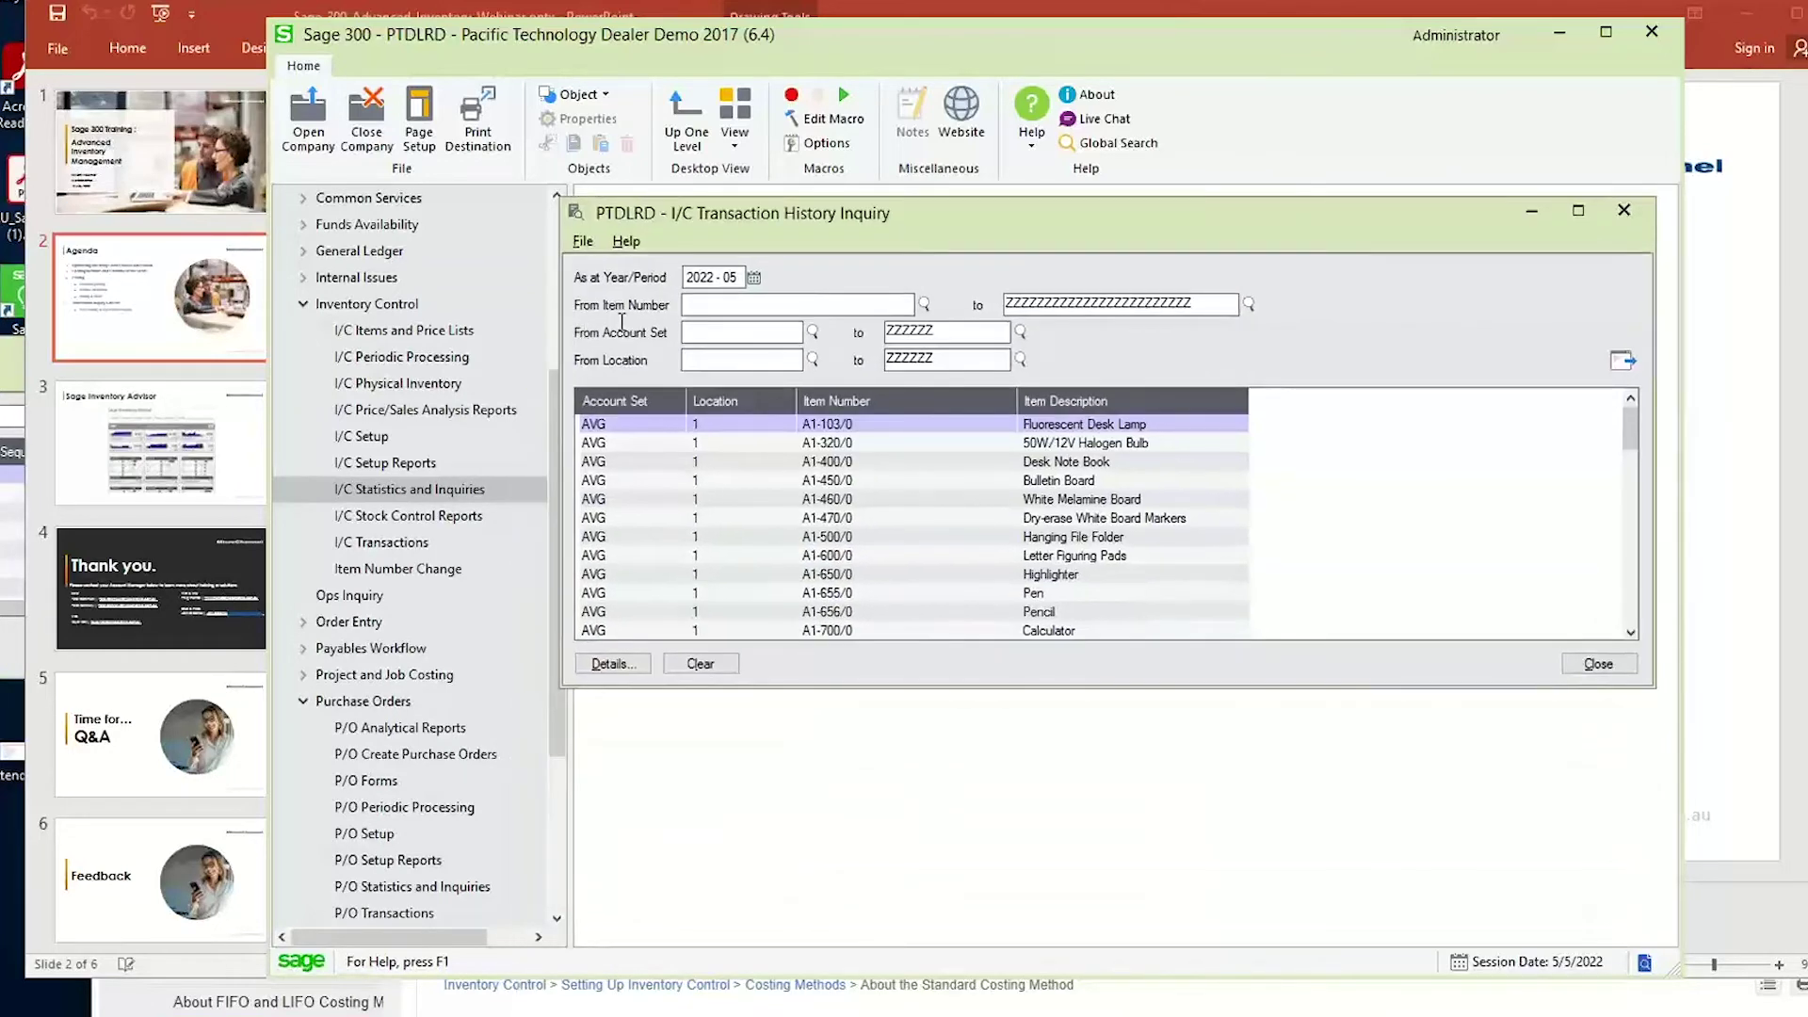
Examine the account sets, locations and item numbers throughout the transaction history list, ending on item A1-103/0.
{"action": "left_click", "coordinate": [605, 426]}
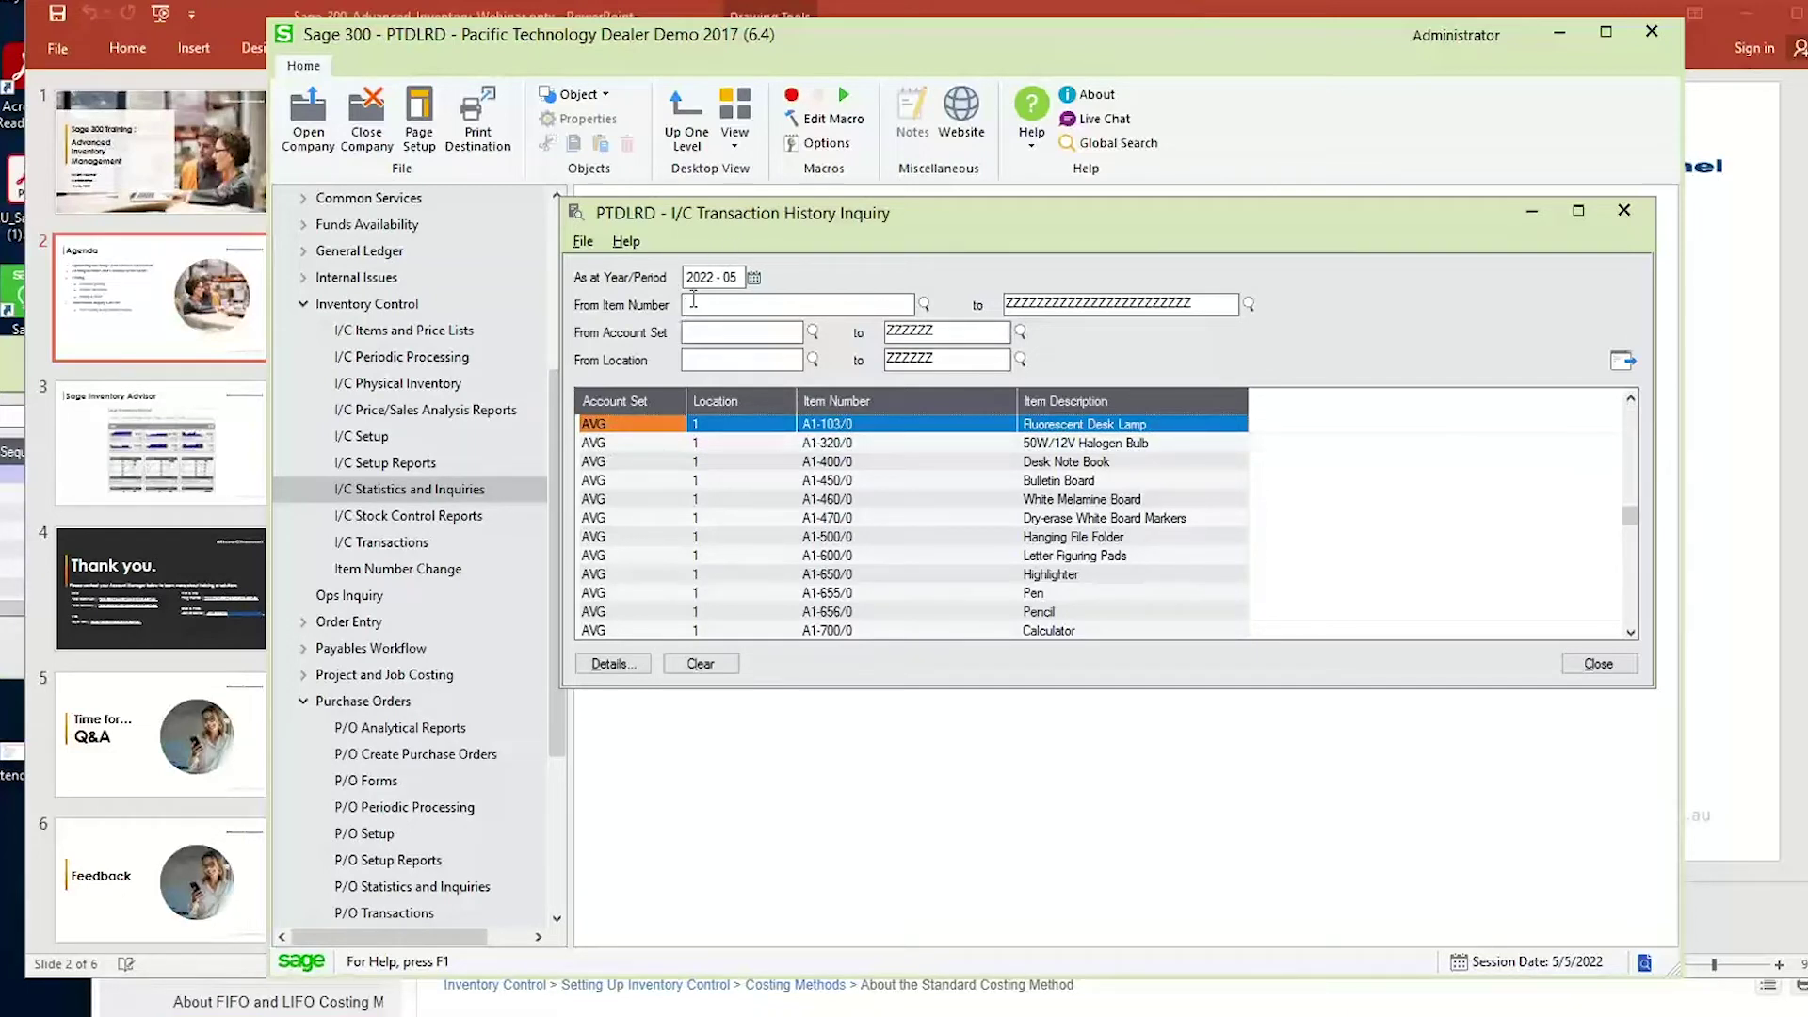
{"action": "left_click", "coordinate": [801, 427]}
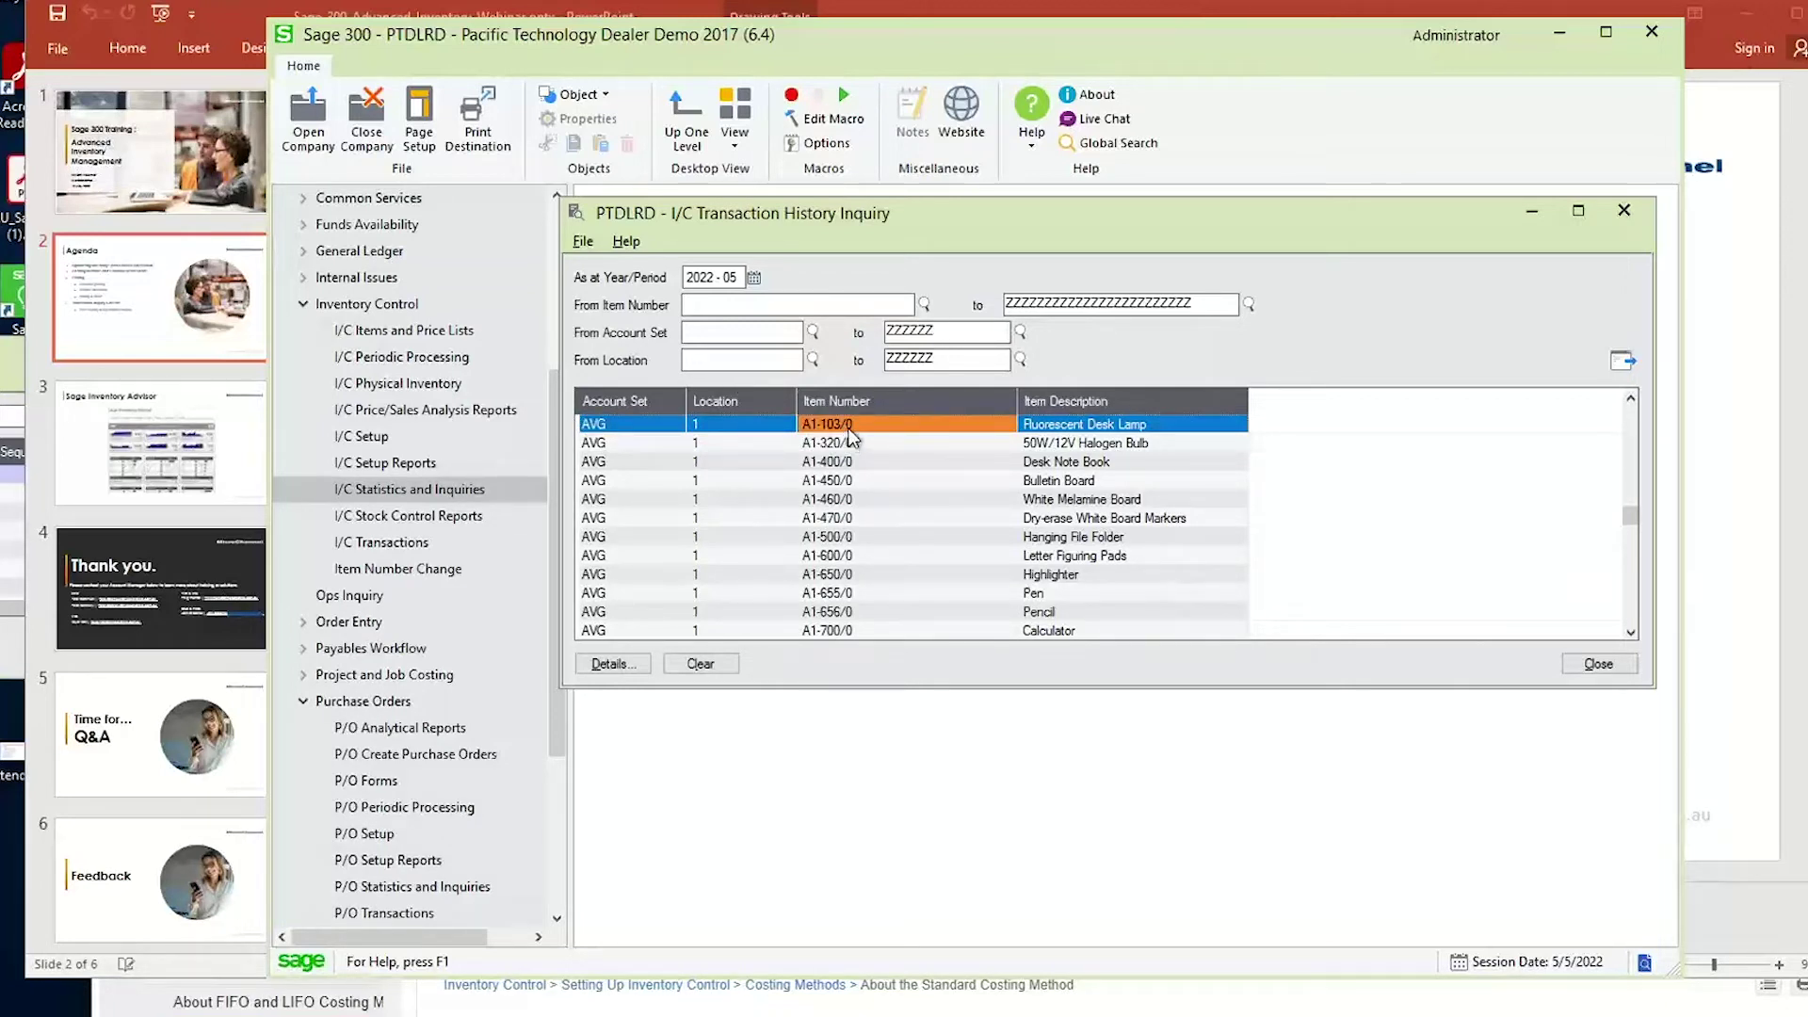
{"action": "left_click", "coordinate": [724, 426]}
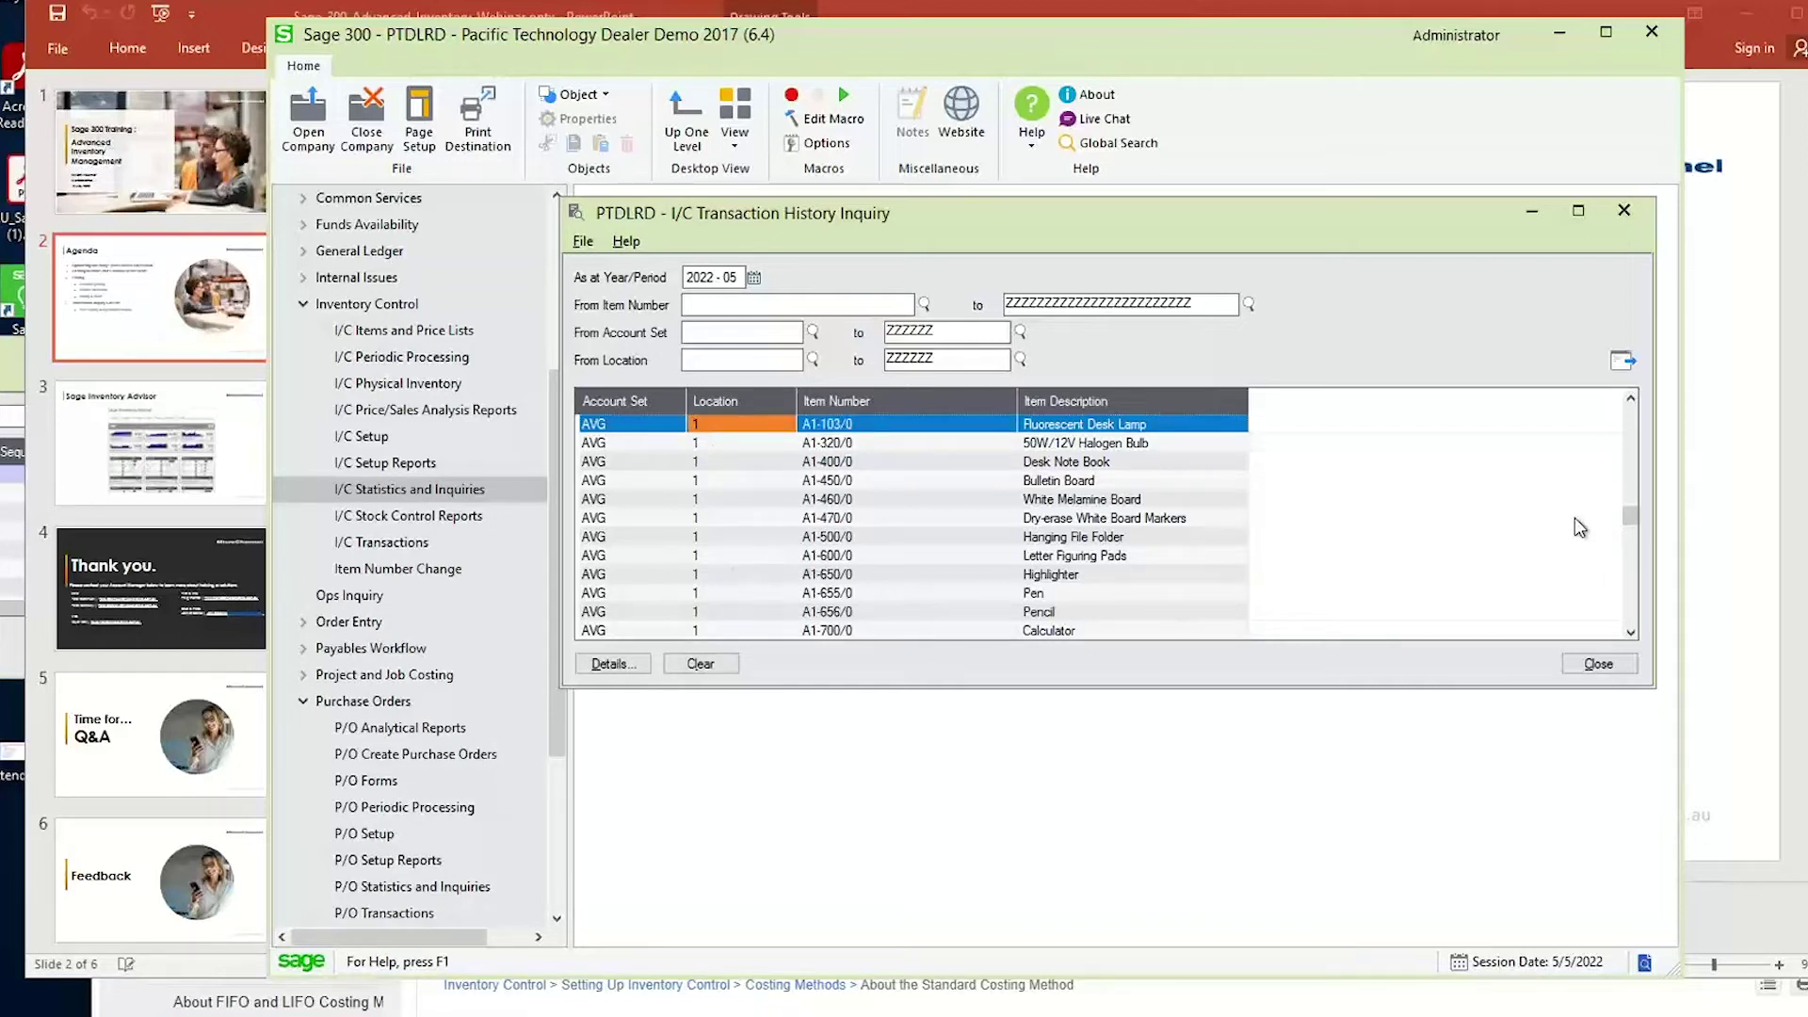
{"action": "left_click_drag", "start_coordinate": [1632, 520], "coordinate": [1631, 631]}
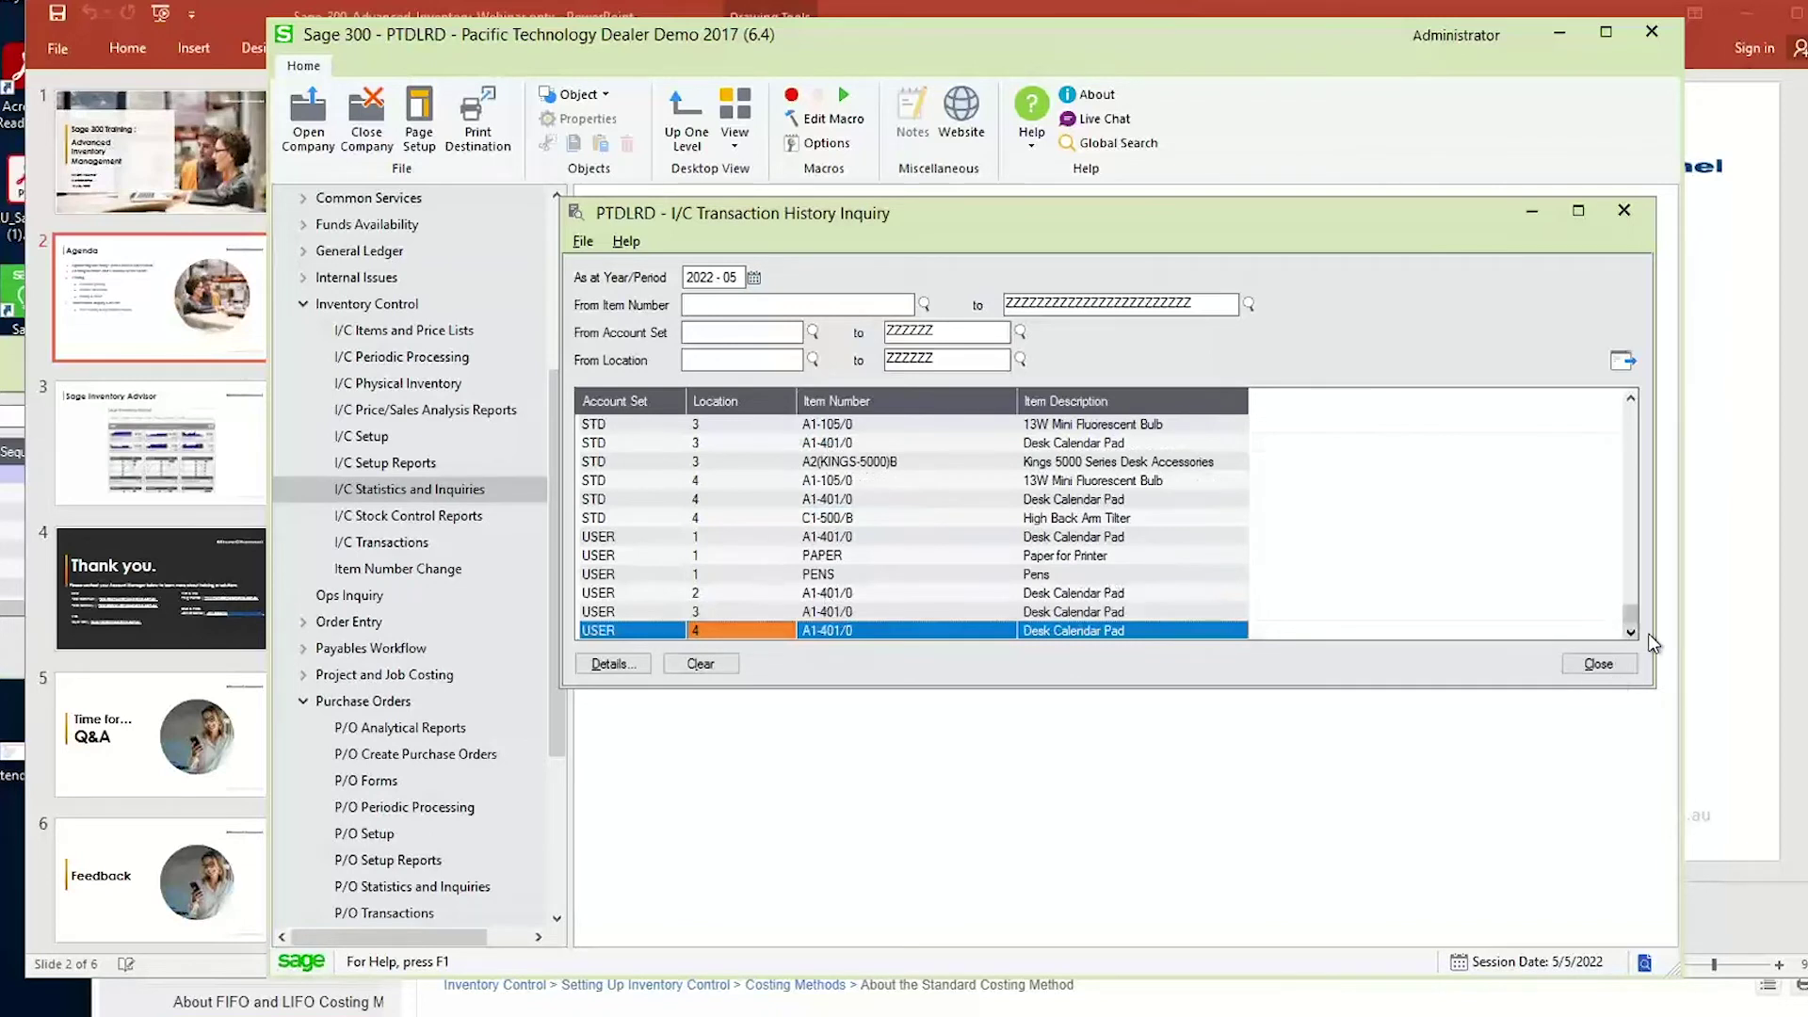
{"action": "left_click_drag", "start_coordinate": [1632, 626], "coordinate": [1632, 405]}
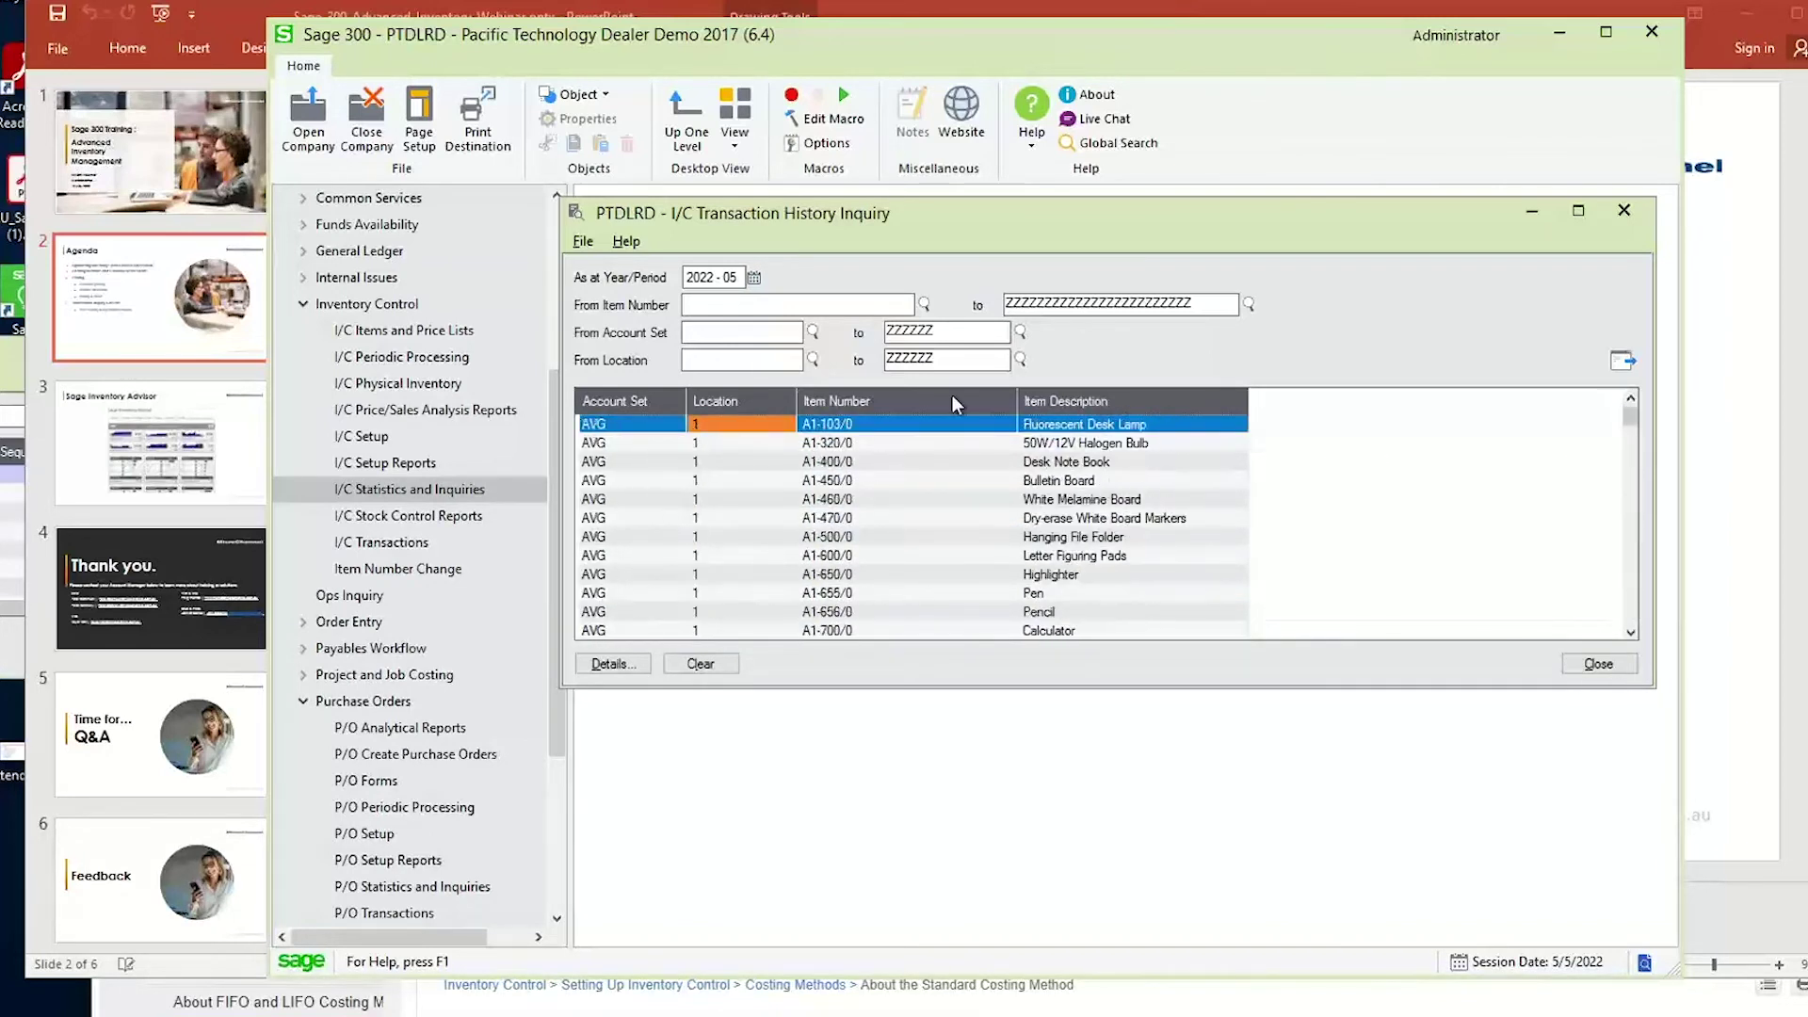
{"action": "left_click", "coordinate": [846, 428]}
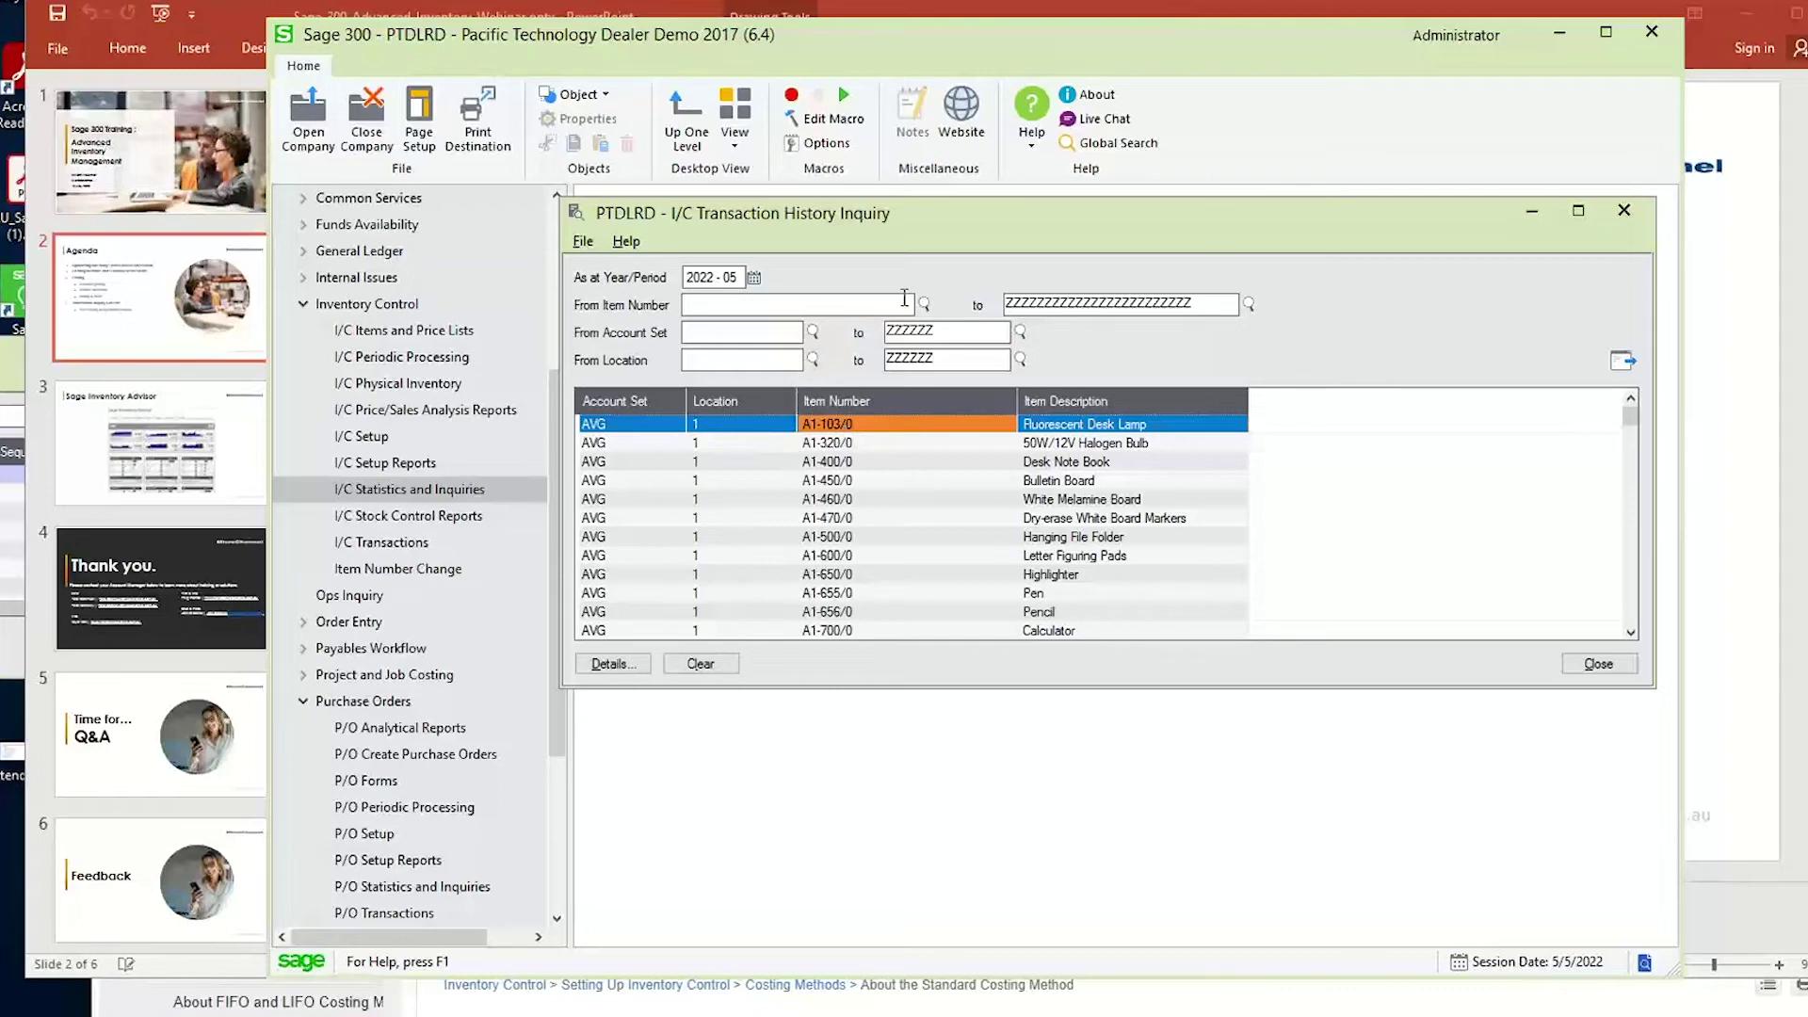
Restrict the transaction history inquiry to item A1-103/0 for both ends of the item range, and reload the list.
{"action": "left_click", "coordinate": [924, 304]}
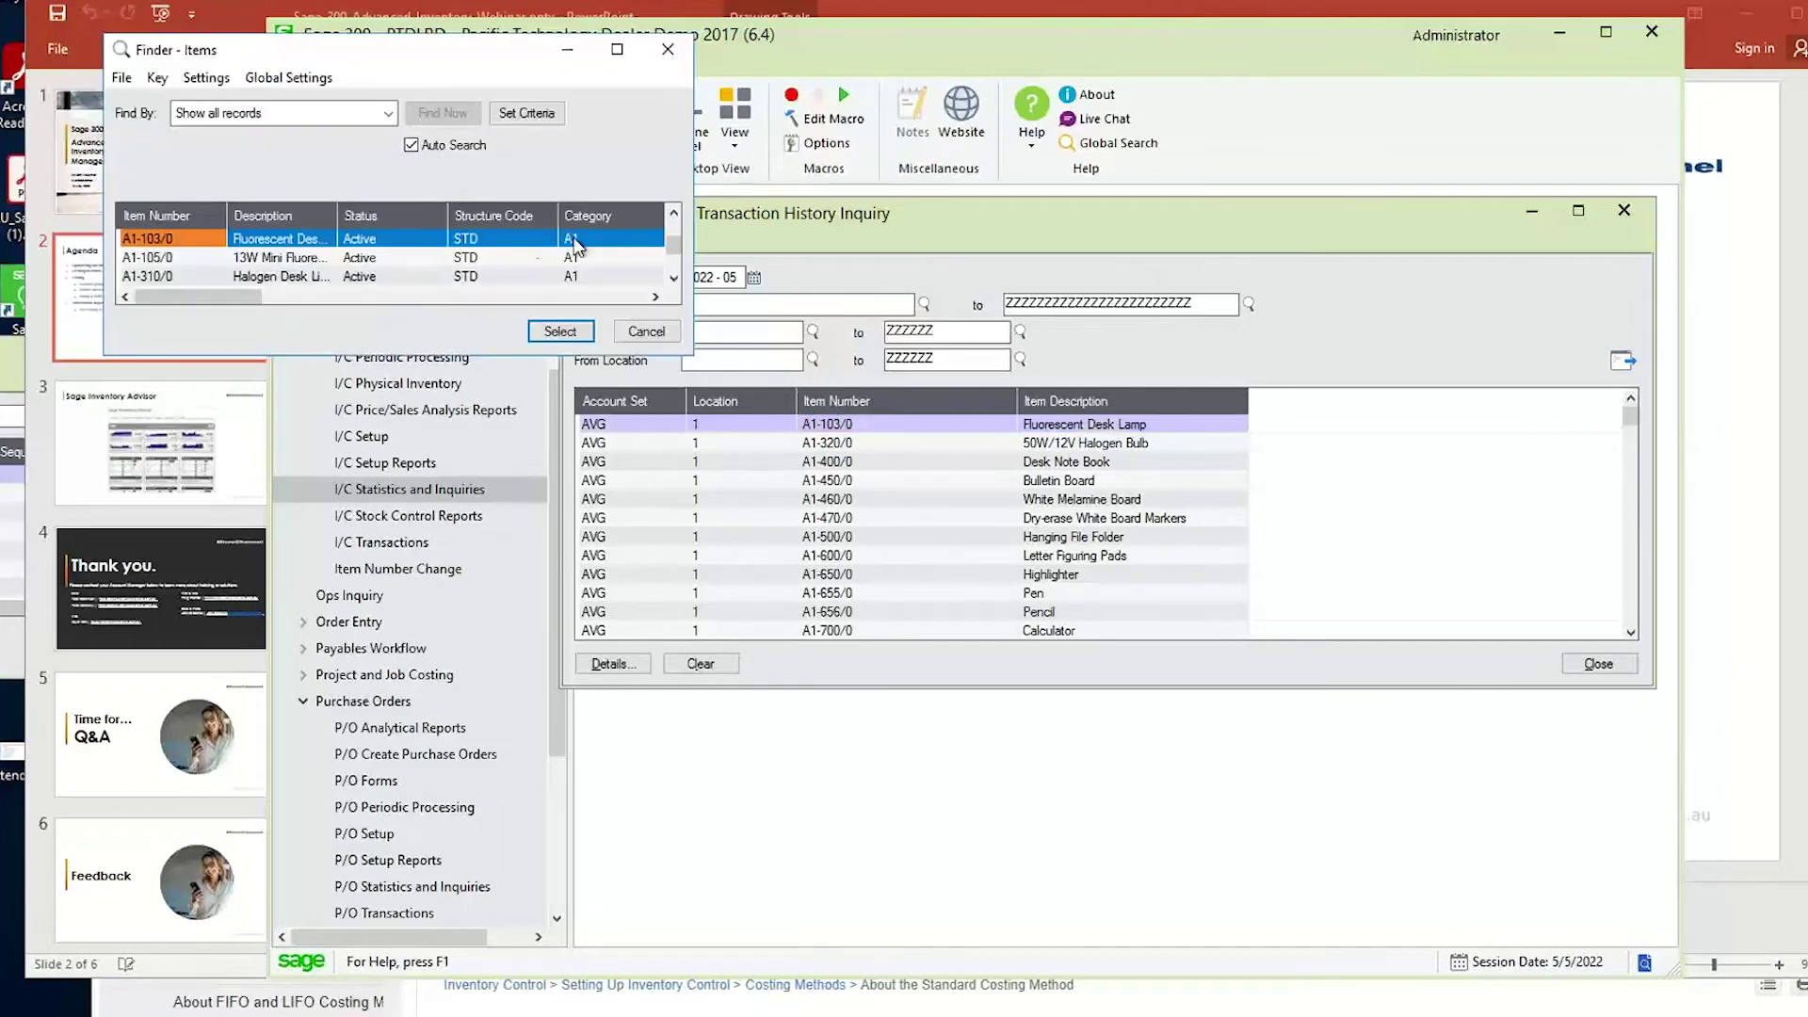
{"action": "left_click", "coordinate": [559, 331]}
{"action": "key", "text": "Tab"}
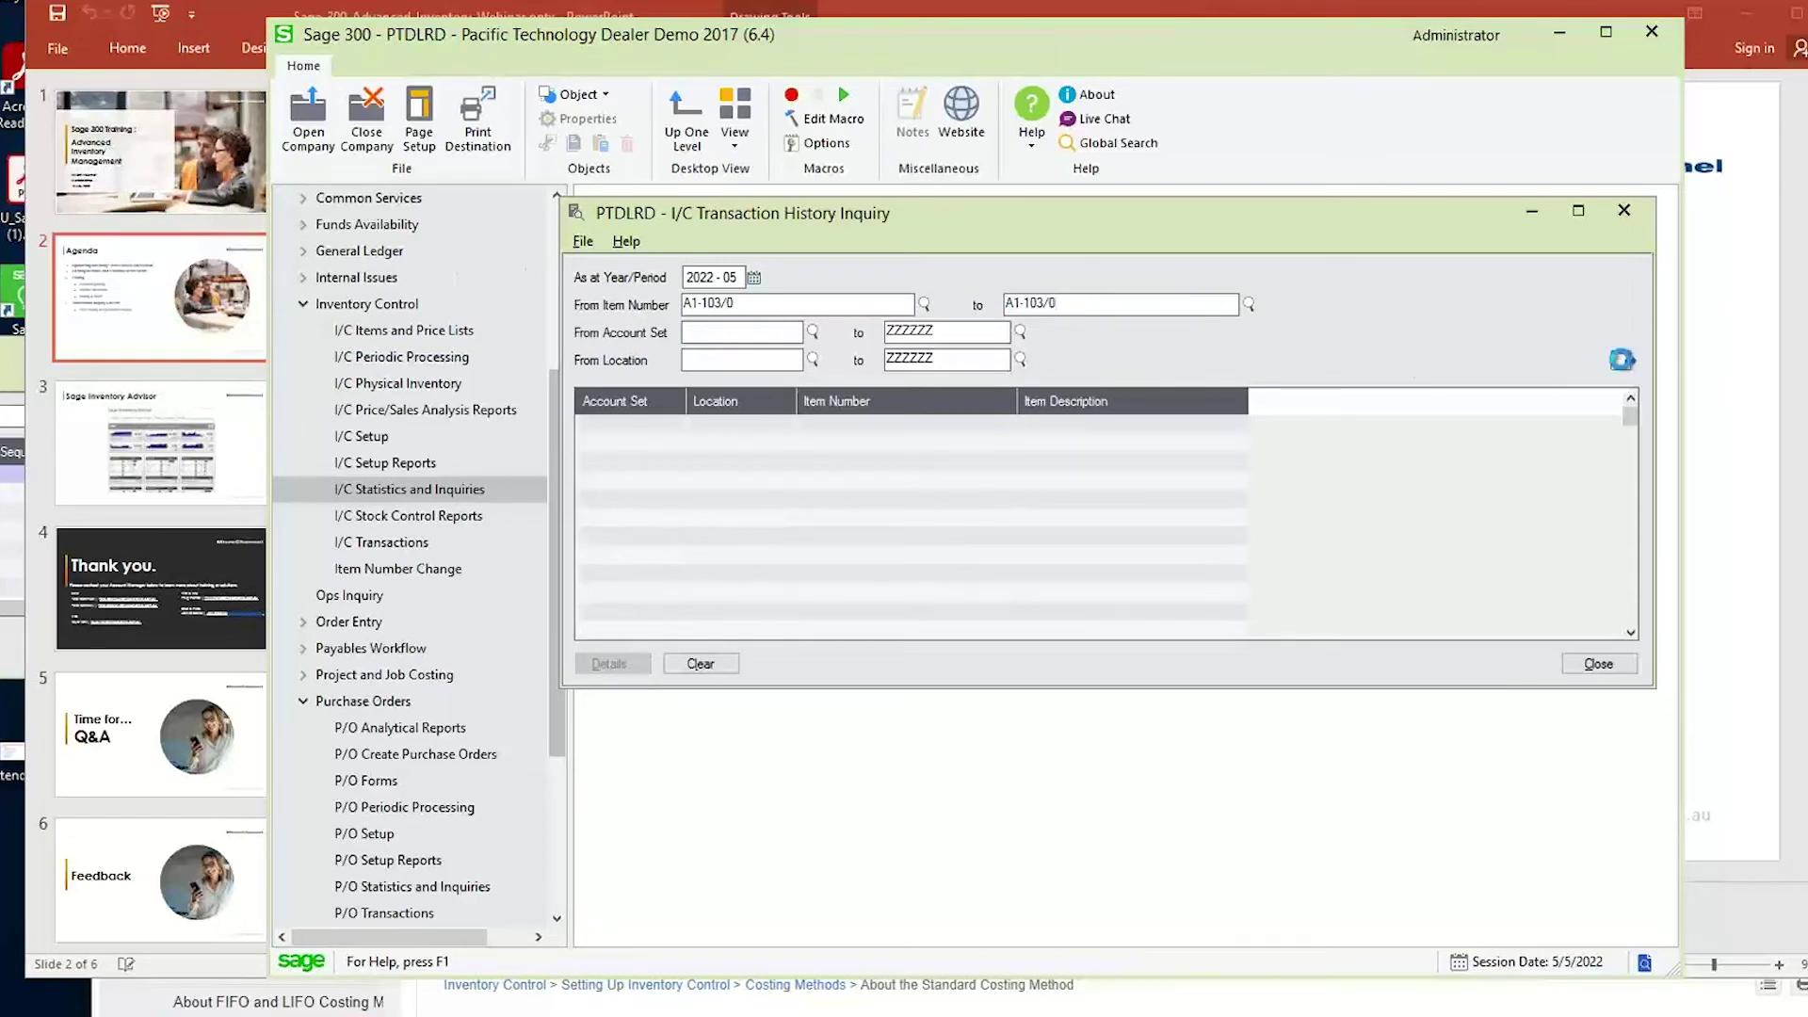
{"action": "left_click", "coordinate": [1622, 360]}
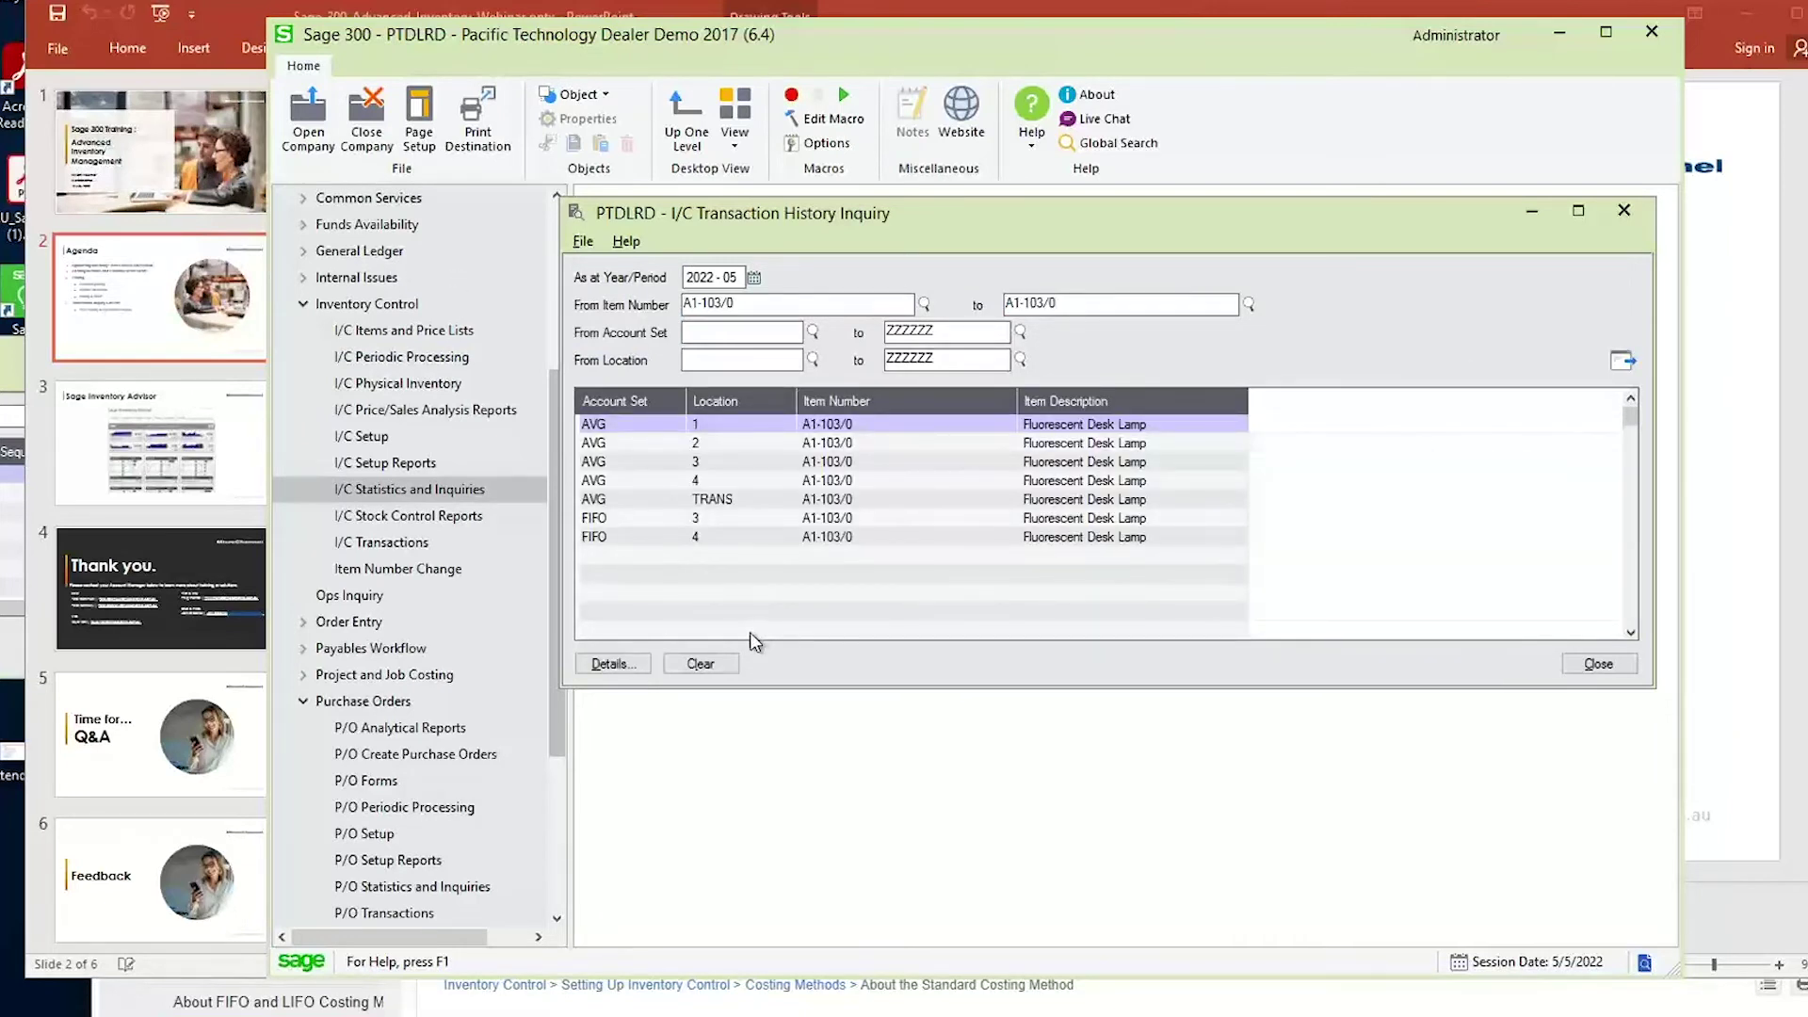
Open the transaction details for item A1-103/0 under account set AVG at location 1, and enlarge the detail window.
{"action": "left_click", "coordinate": [730, 425]}
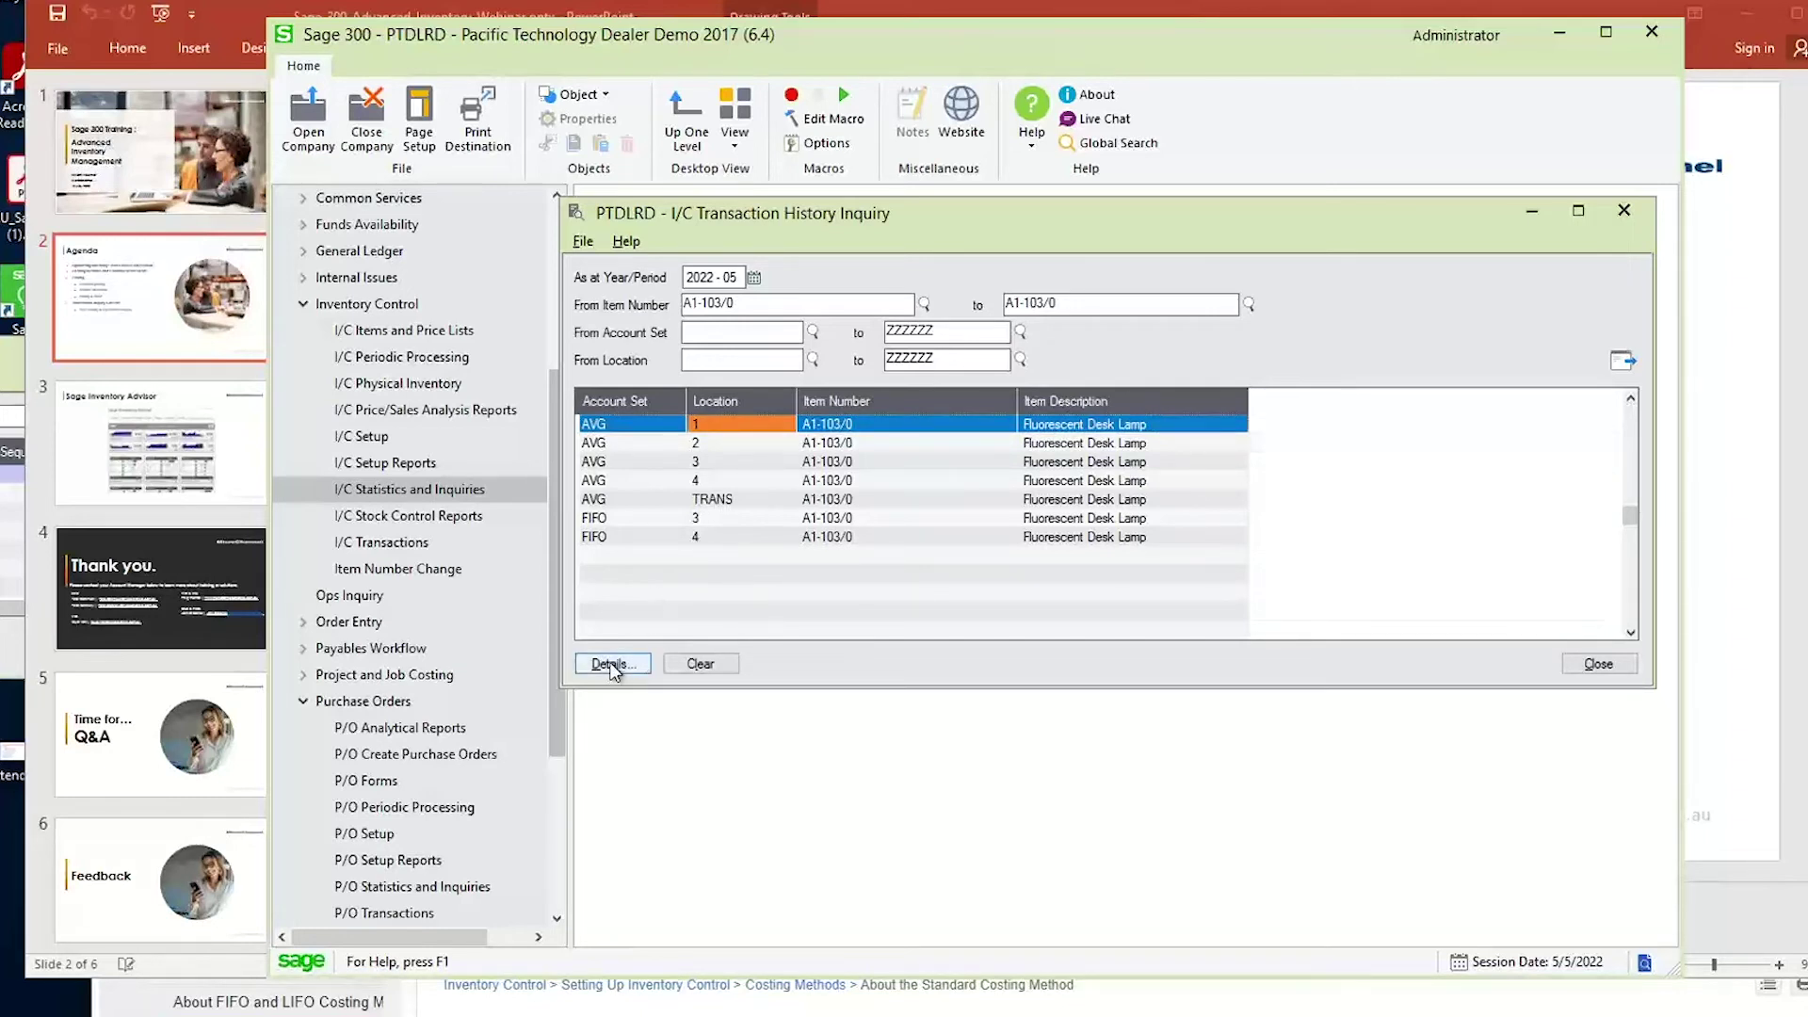
{"action": "left_click", "coordinate": [612, 665]}
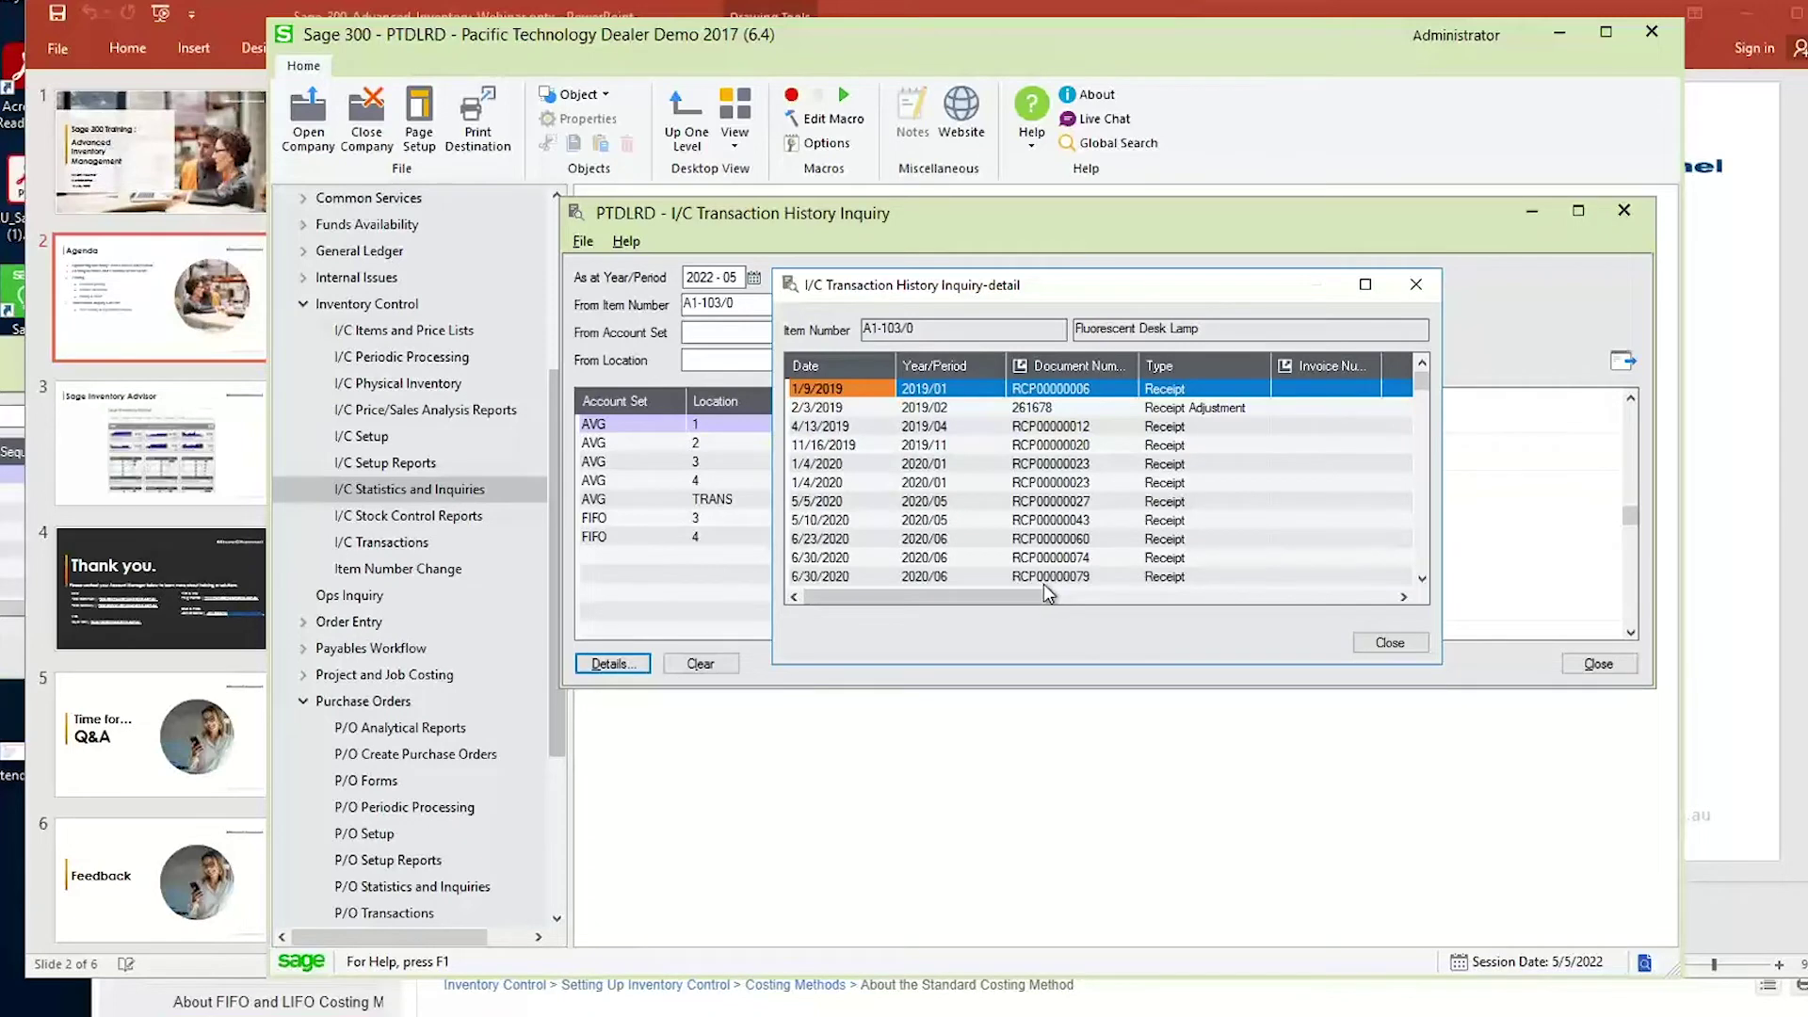
{"action": "left_click_drag", "start_coordinate": [1219, 285], "coordinate": [770, 99]}
{"action": "left_click_drag", "start_coordinate": [989, 476], "coordinate": [1805, 1016]}
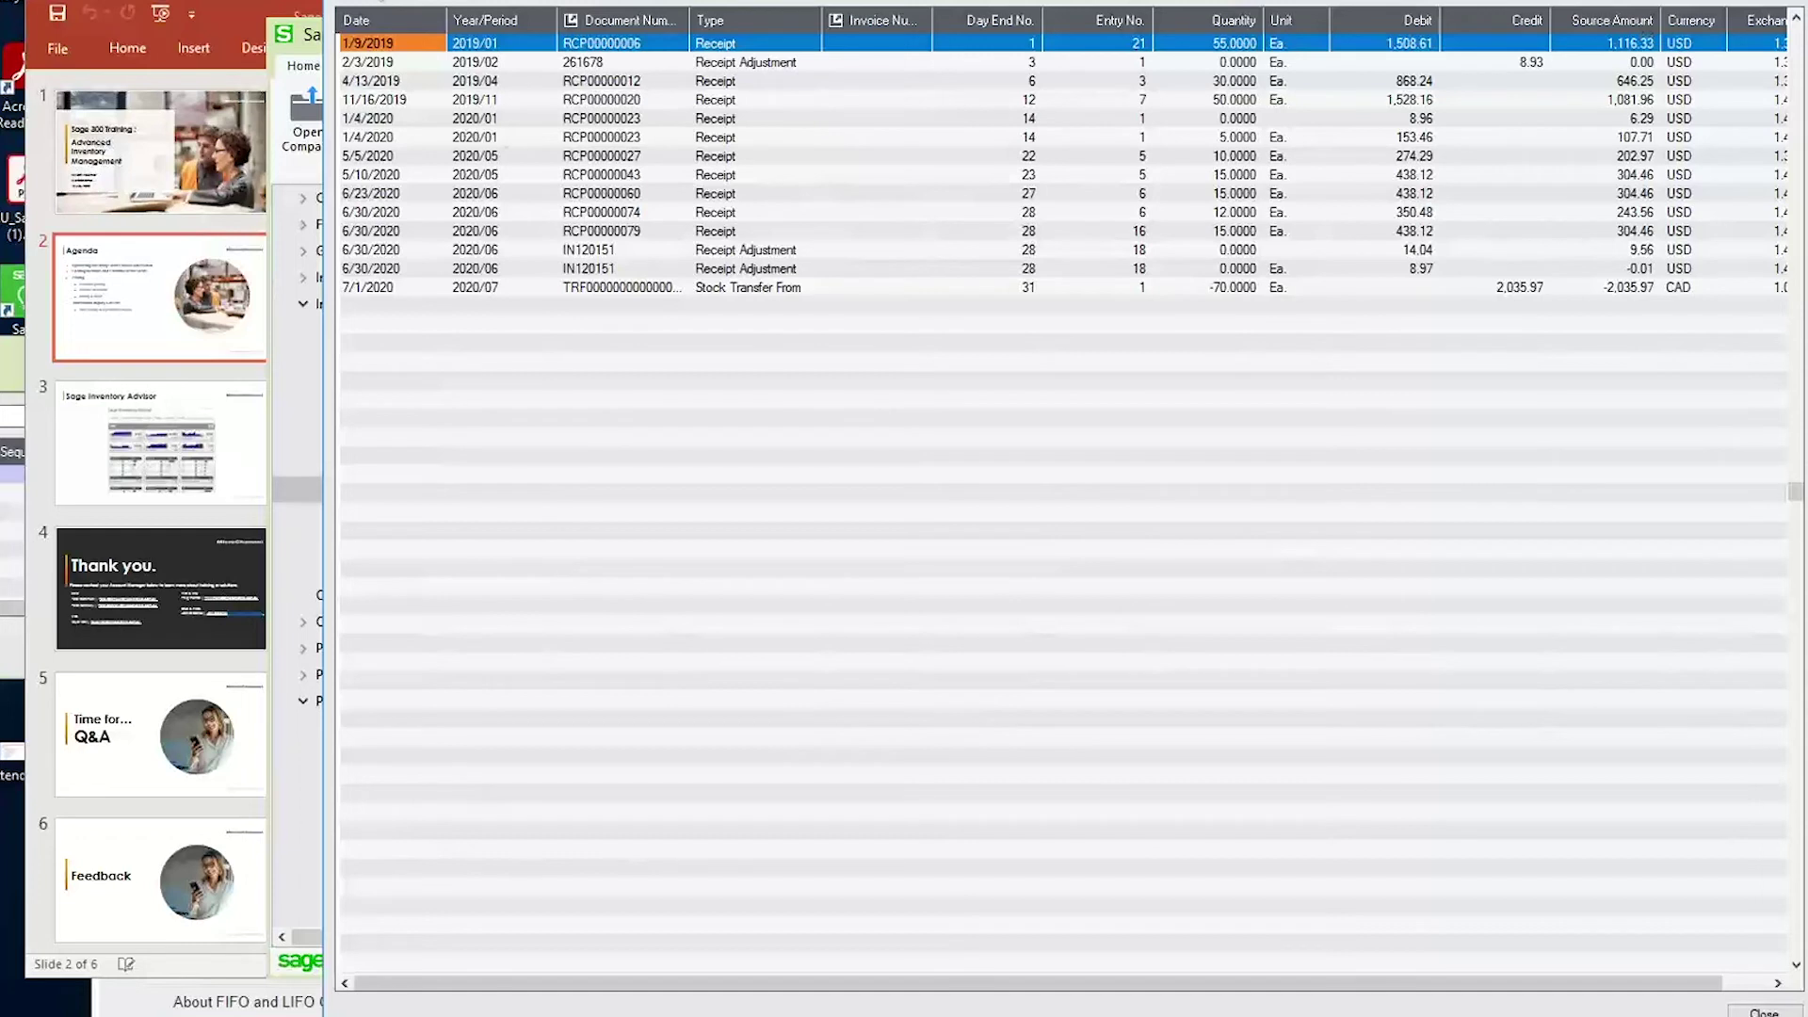
Examine the 2/3/2019 receipt adjustment across to its currency and exchange rate columns.
{"action": "key", "text": "Down"}
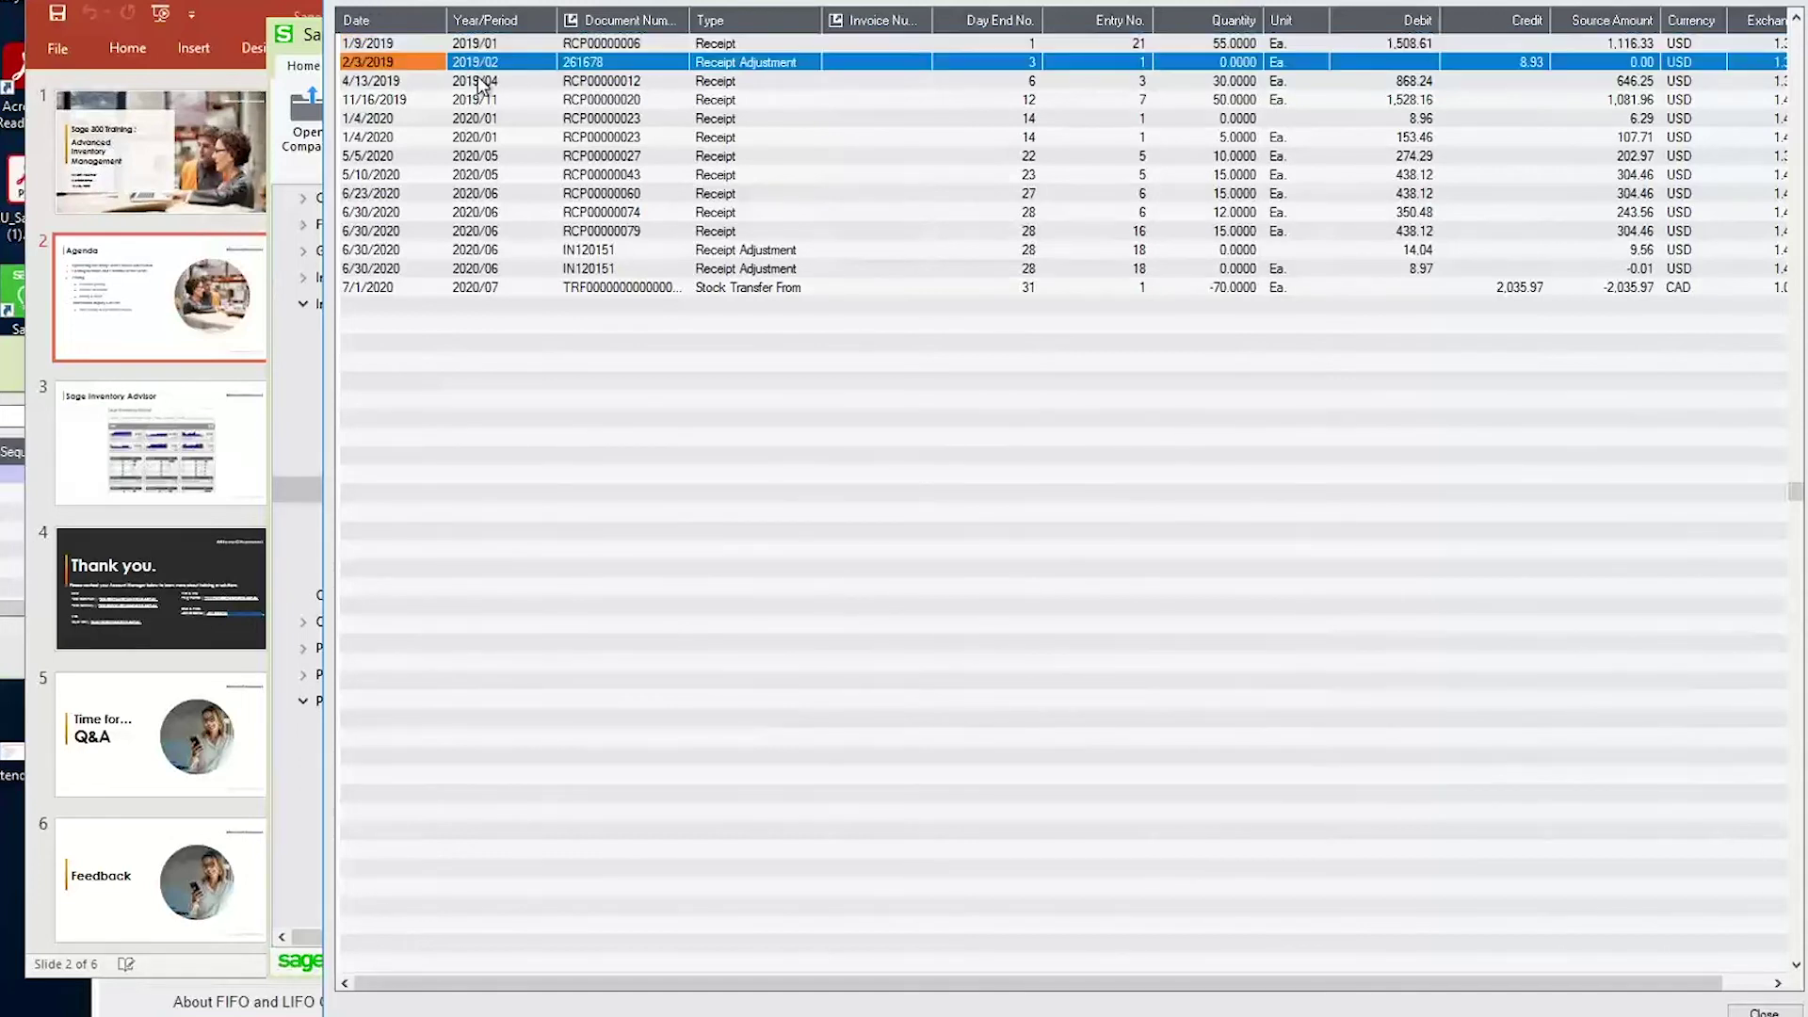
{"action": "key", "text": "End"}
{"action": "key", "text": "Left"}
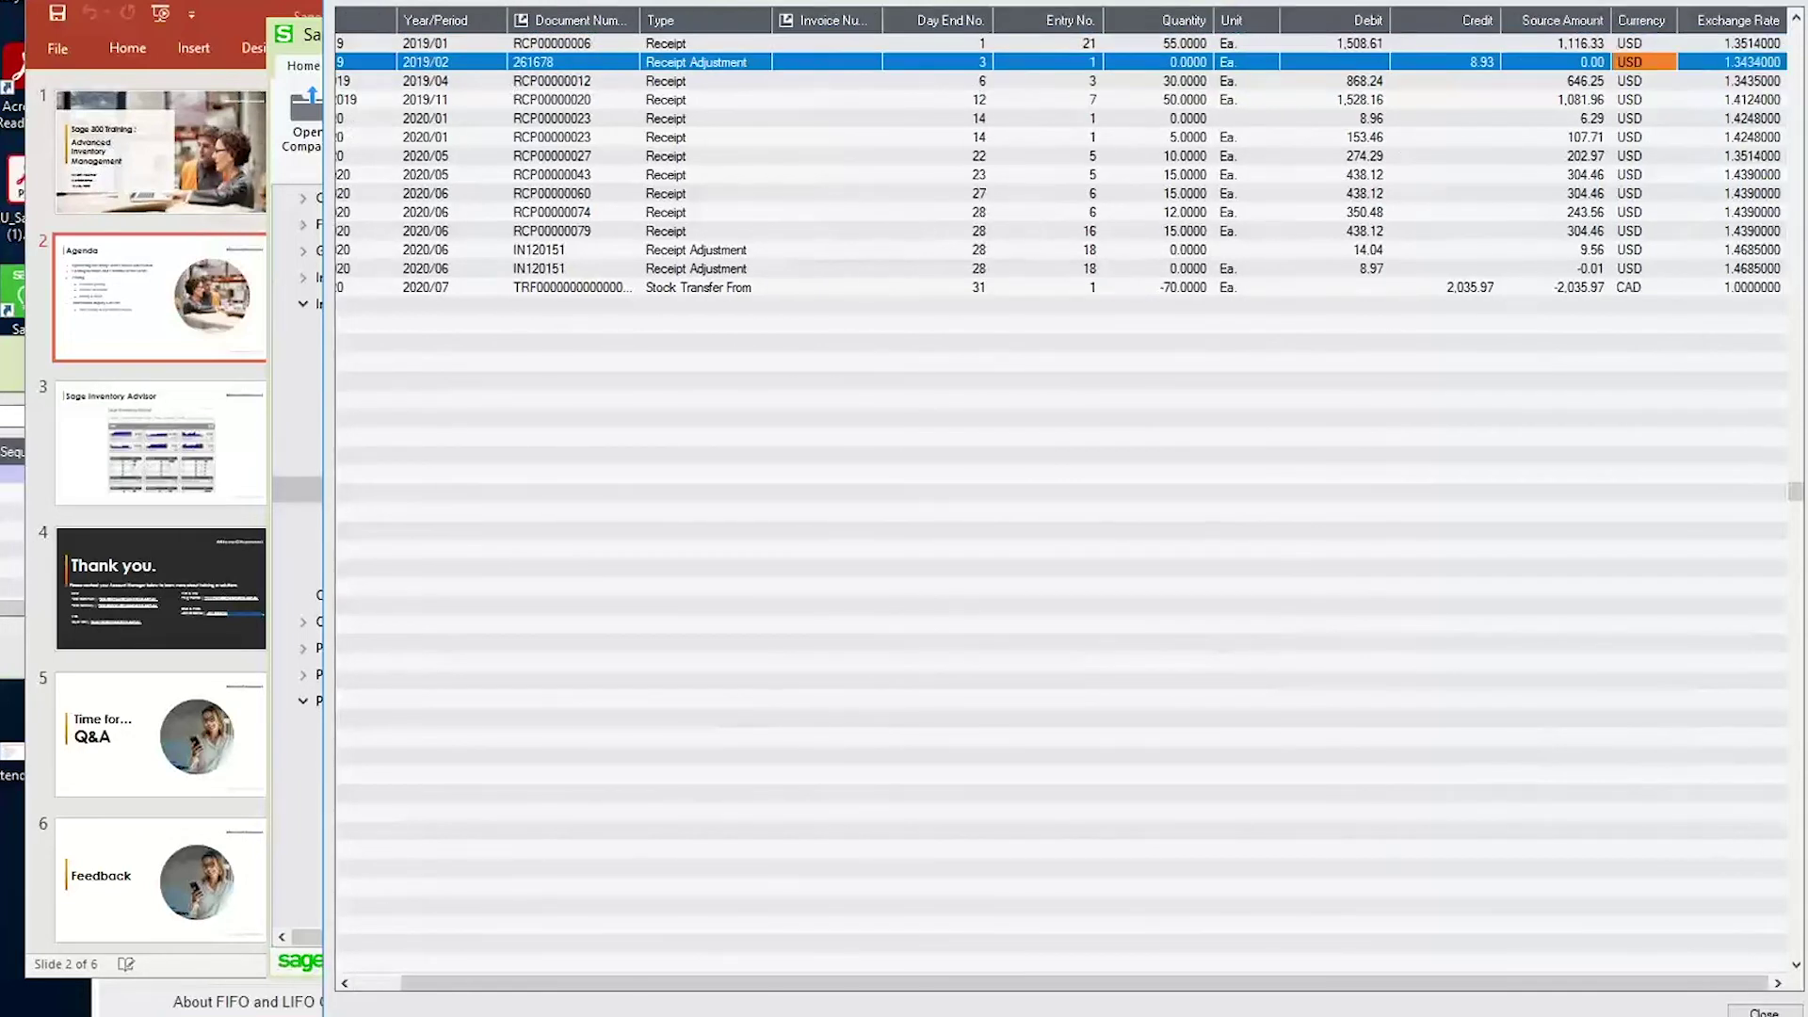
Move and resize the transaction detail window so all columns fit, and check the 2/3/2019 receipt adjustment's date and currency.
{"action": "left_click_drag", "start_coordinate": [403, 0], "coordinate": [169, 53]}
{"action": "left_click_drag", "start_coordinate": [741, 419], "coordinate": [1759, 986]}
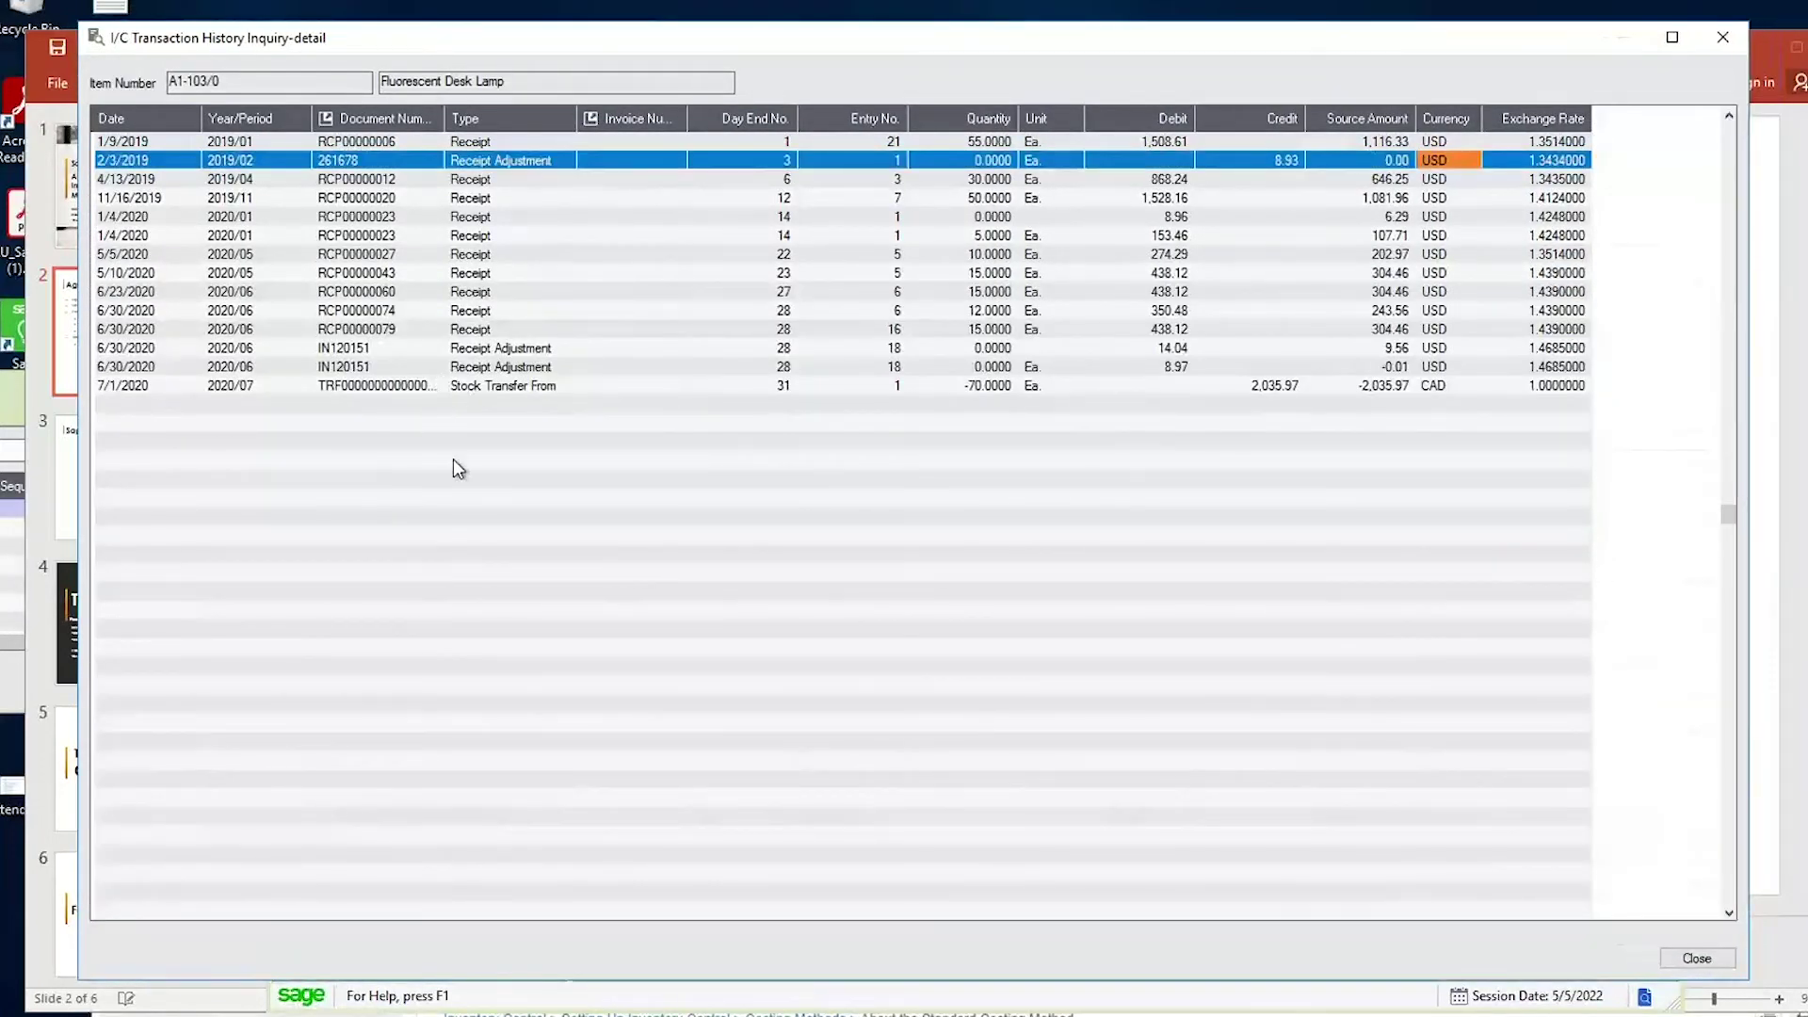
{"action": "left_click", "coordinate": [133, 158]}
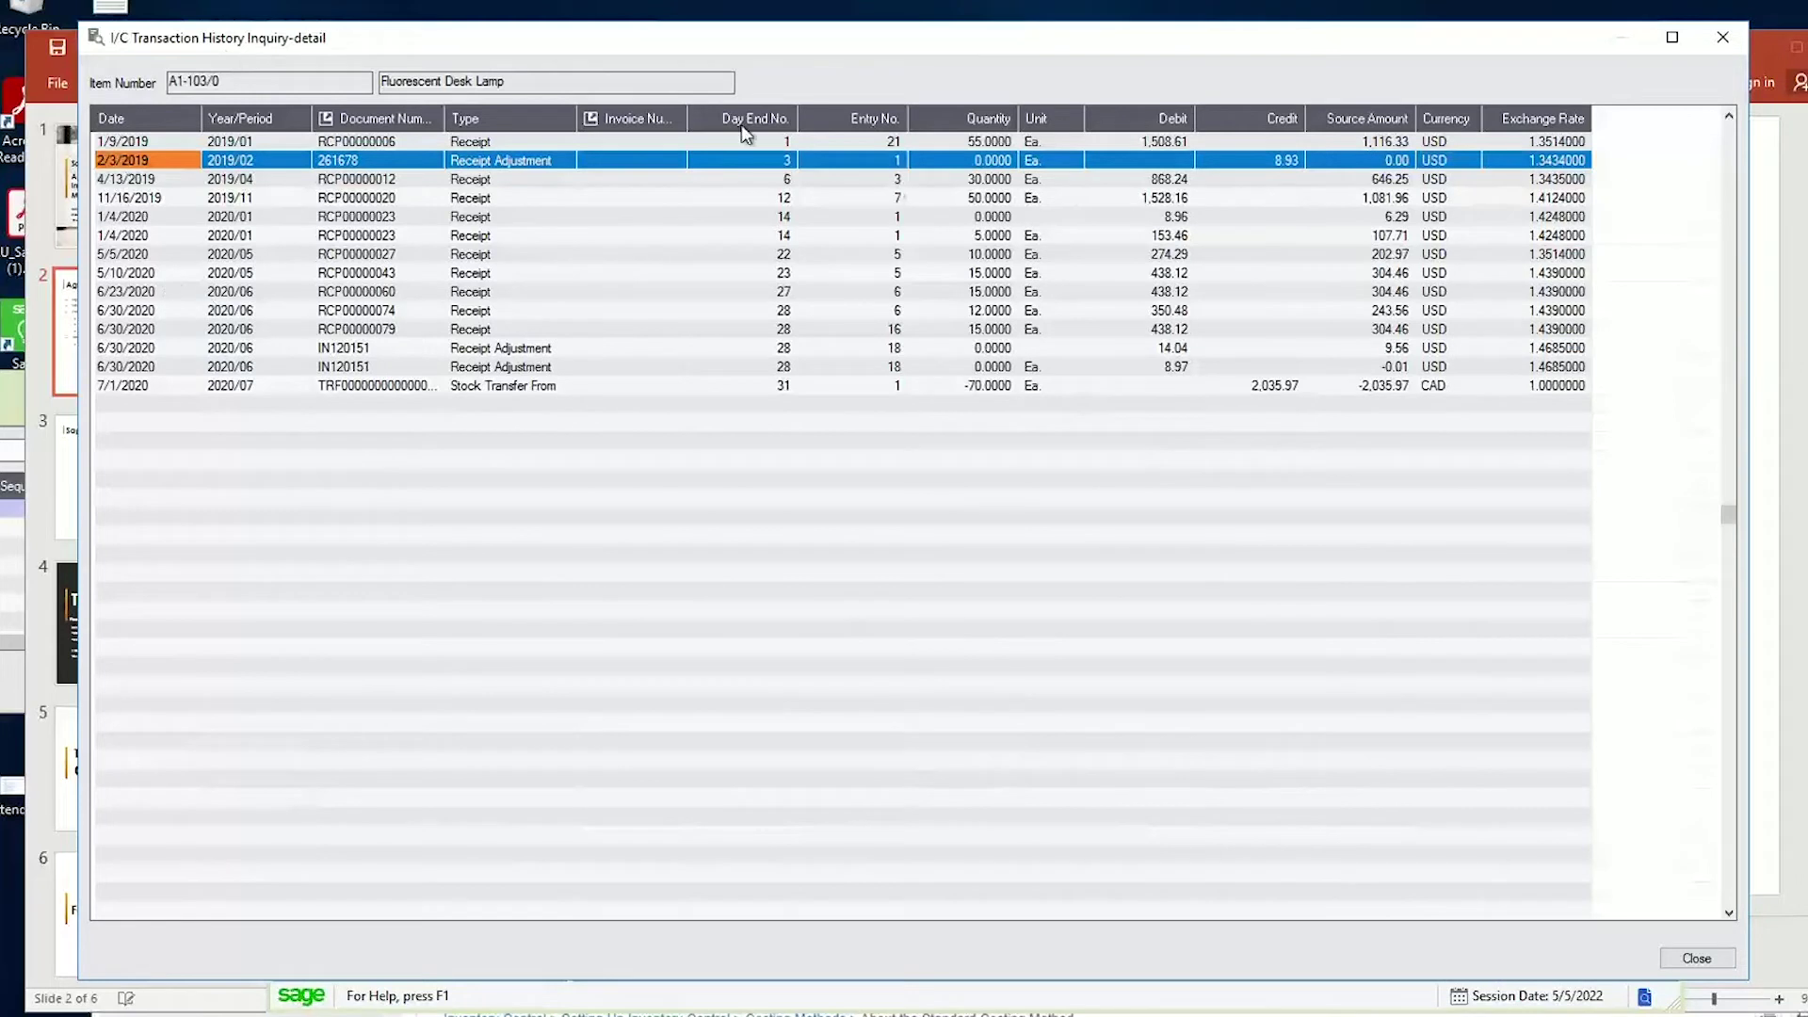
{"action": "left_click", "coordinate": [1425, 156]}
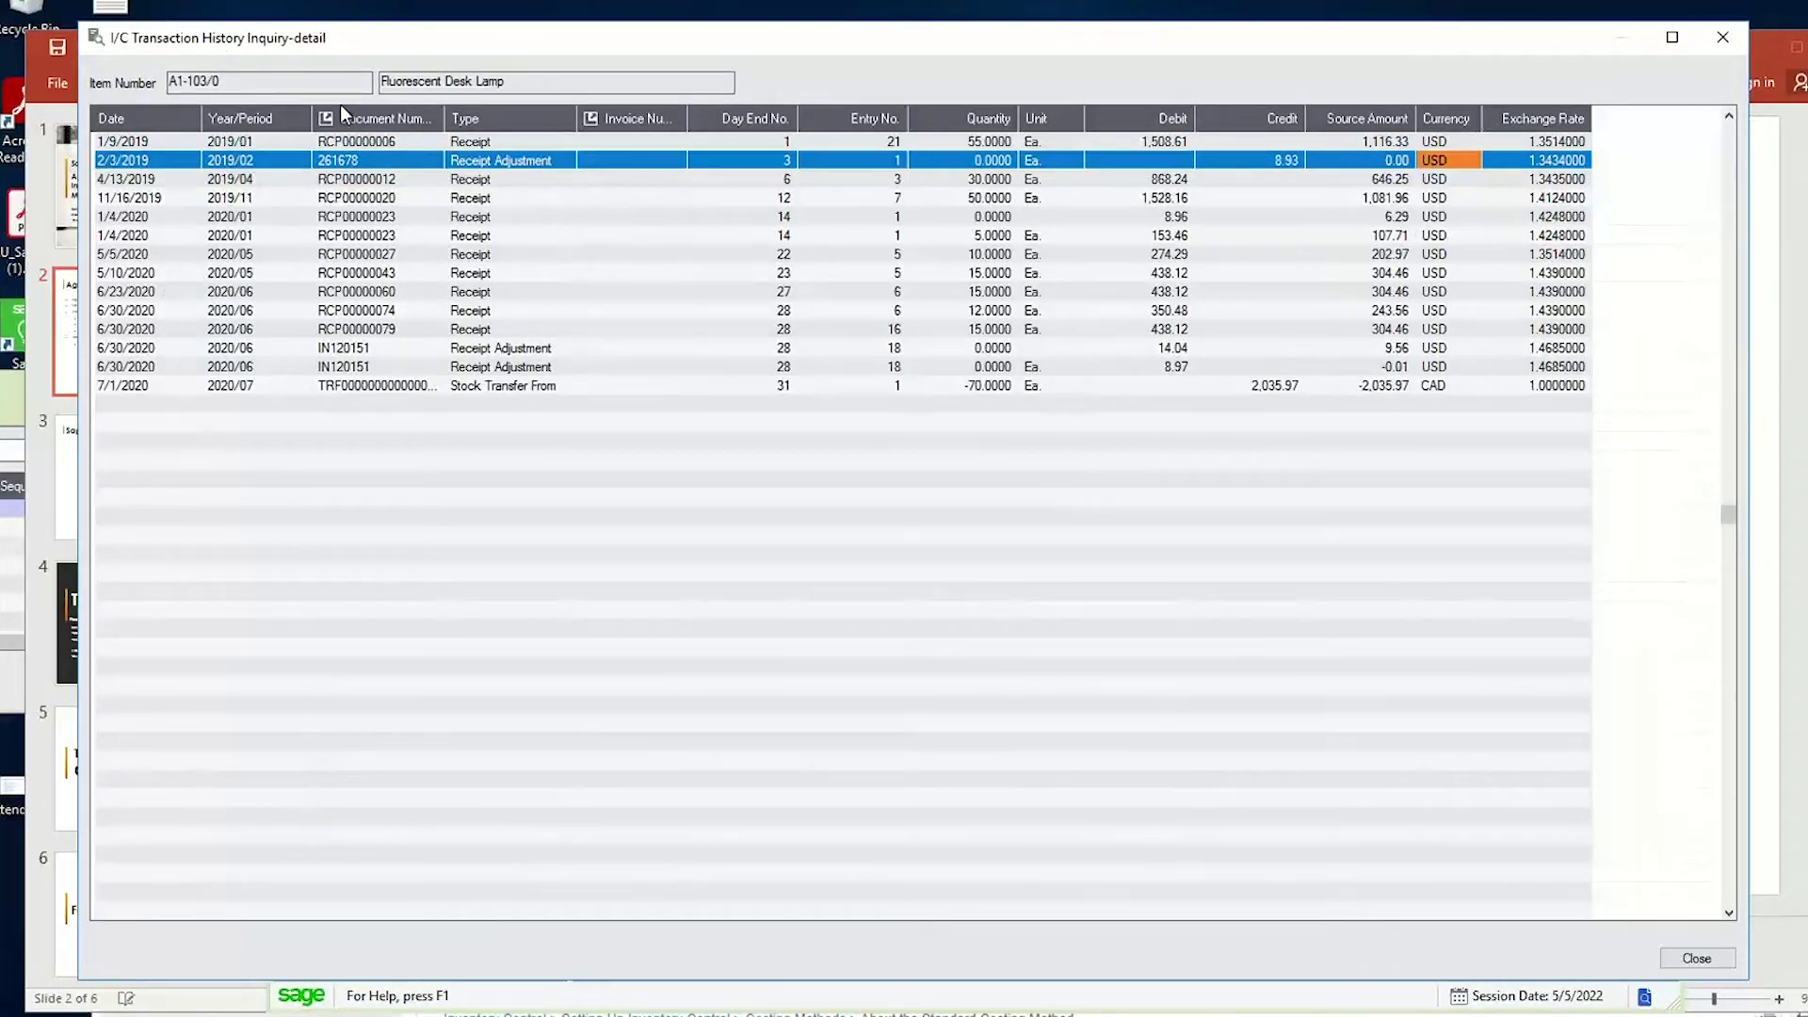
Examine the 1/9/2019 receipt's document number, type, day end number, quantity, debit and source amount.
{"action": "left_click", "coordinate": [346, 141]}
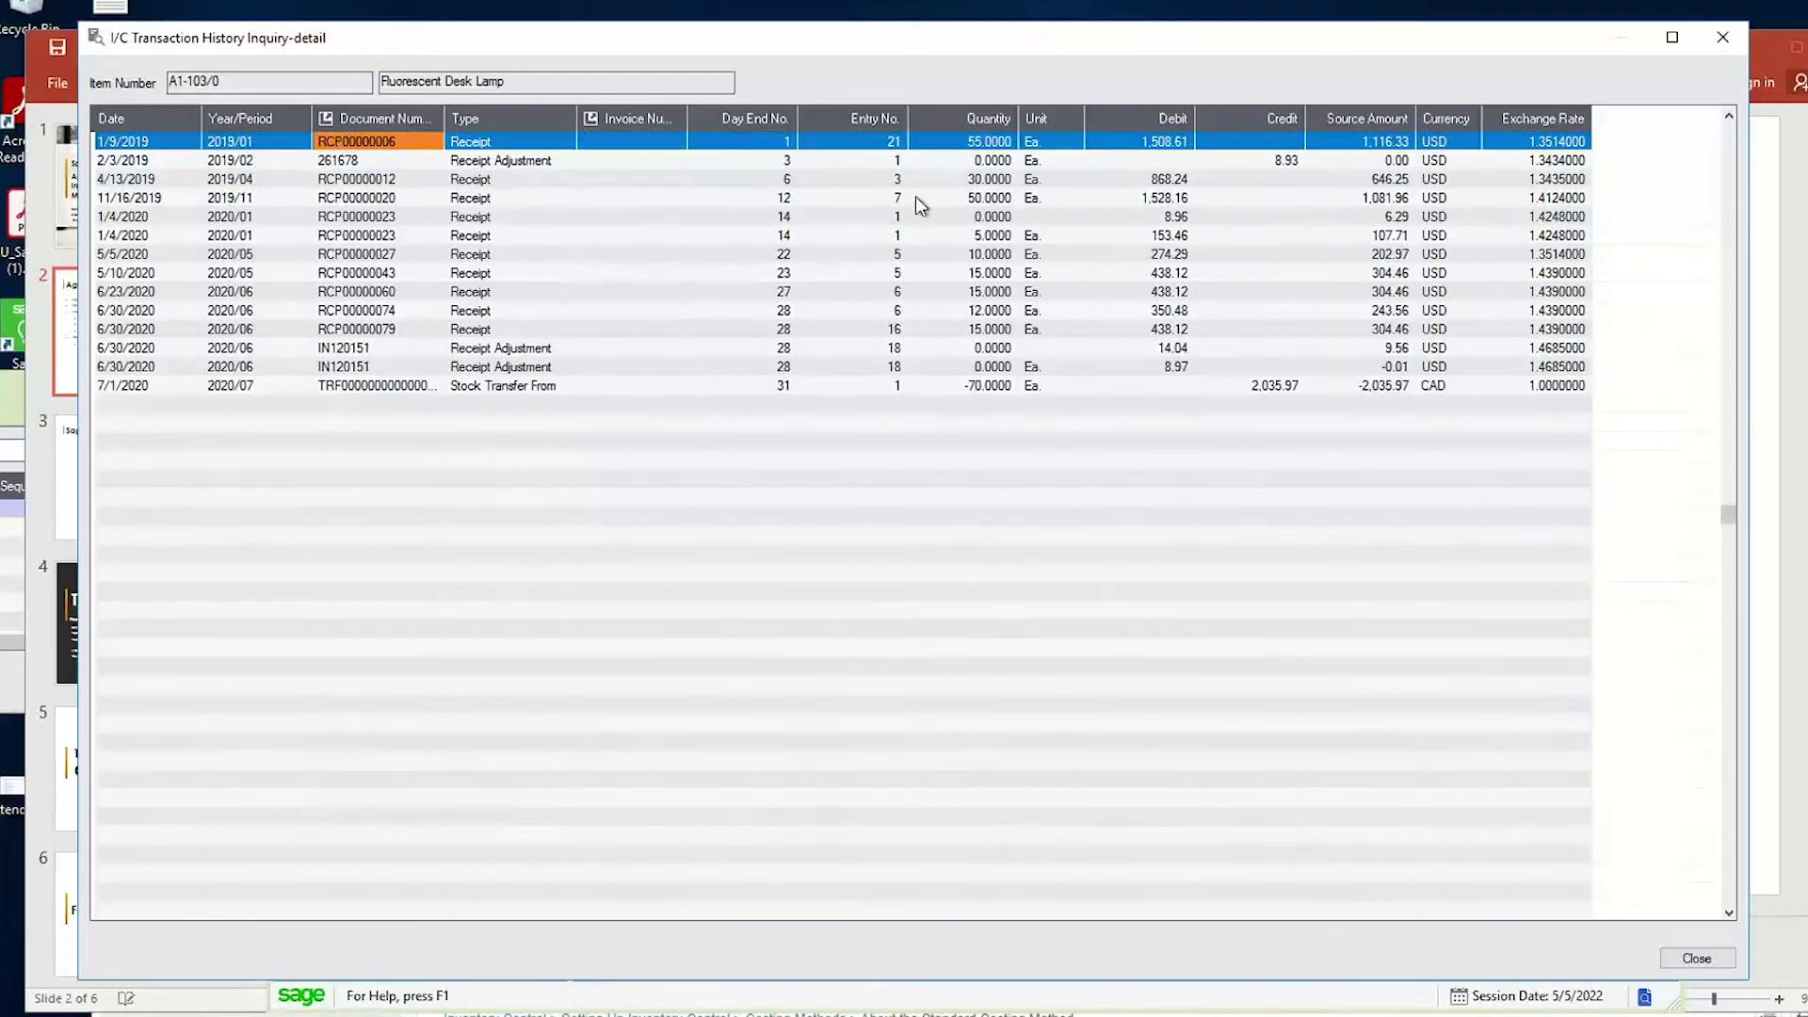
{"action": "left_click", "coordinate": [513, 142]}
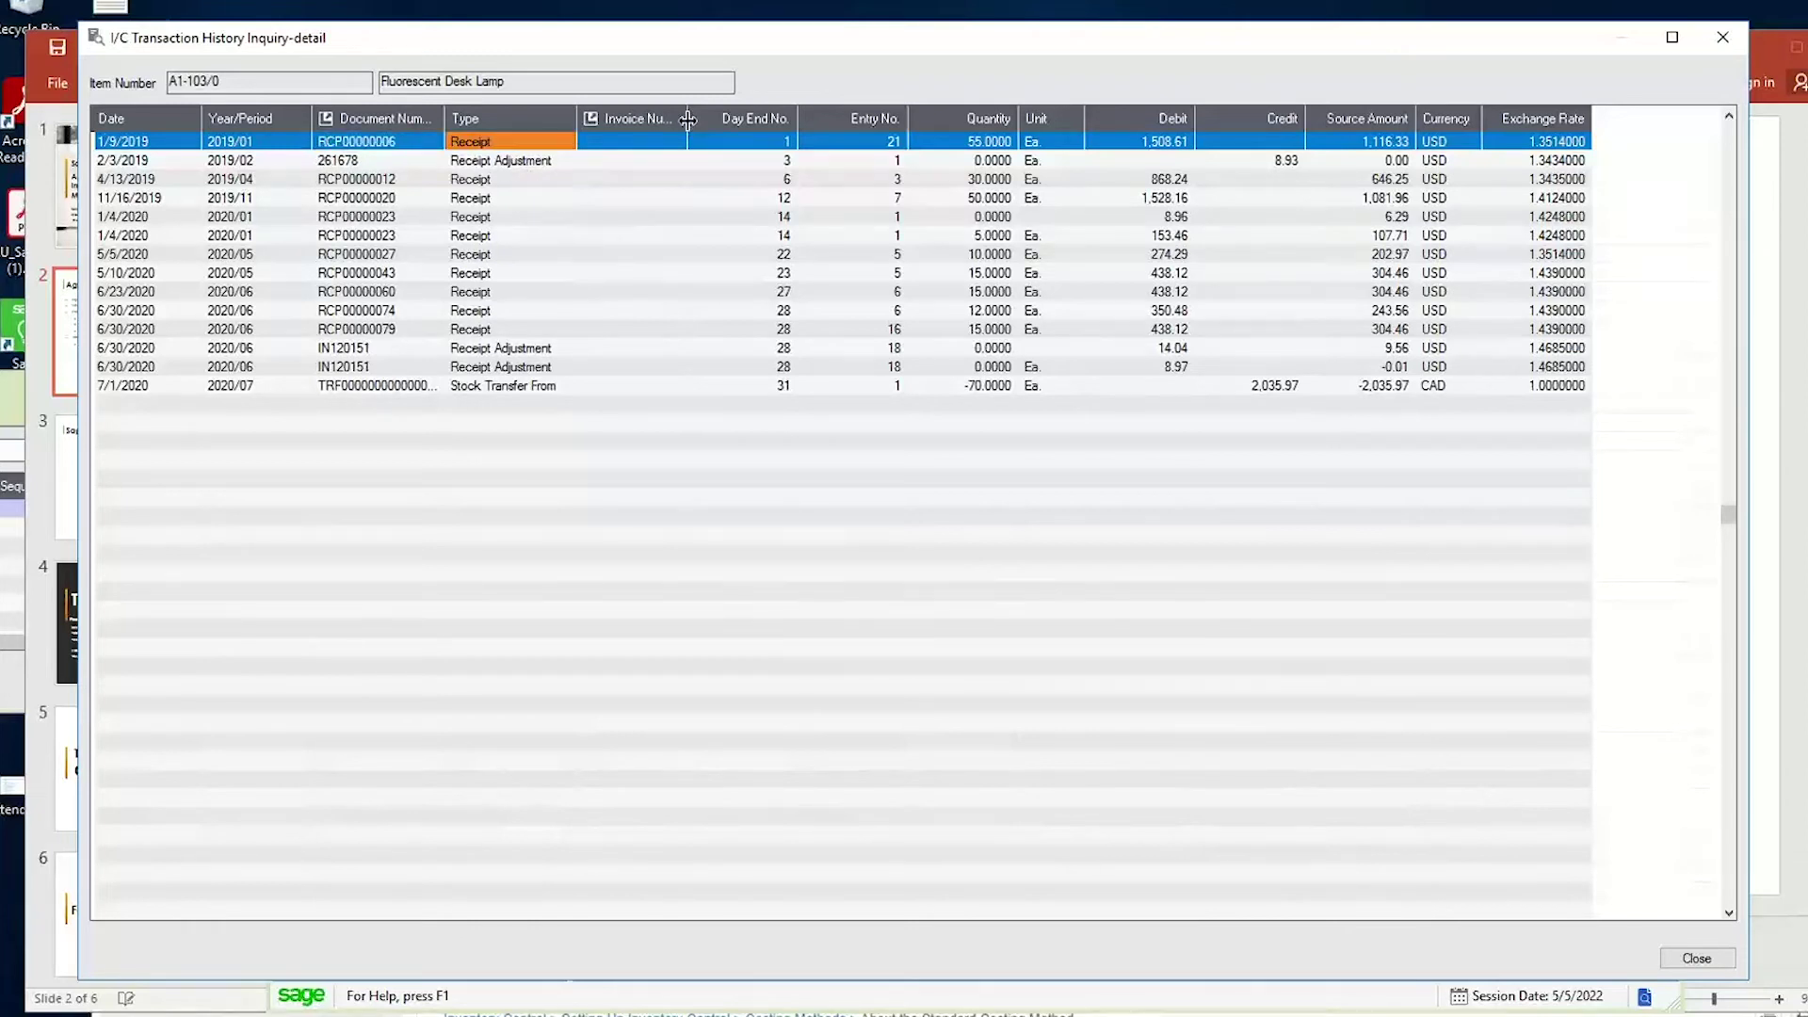
{"action": "left_click", "coordinate": [753, 142]}
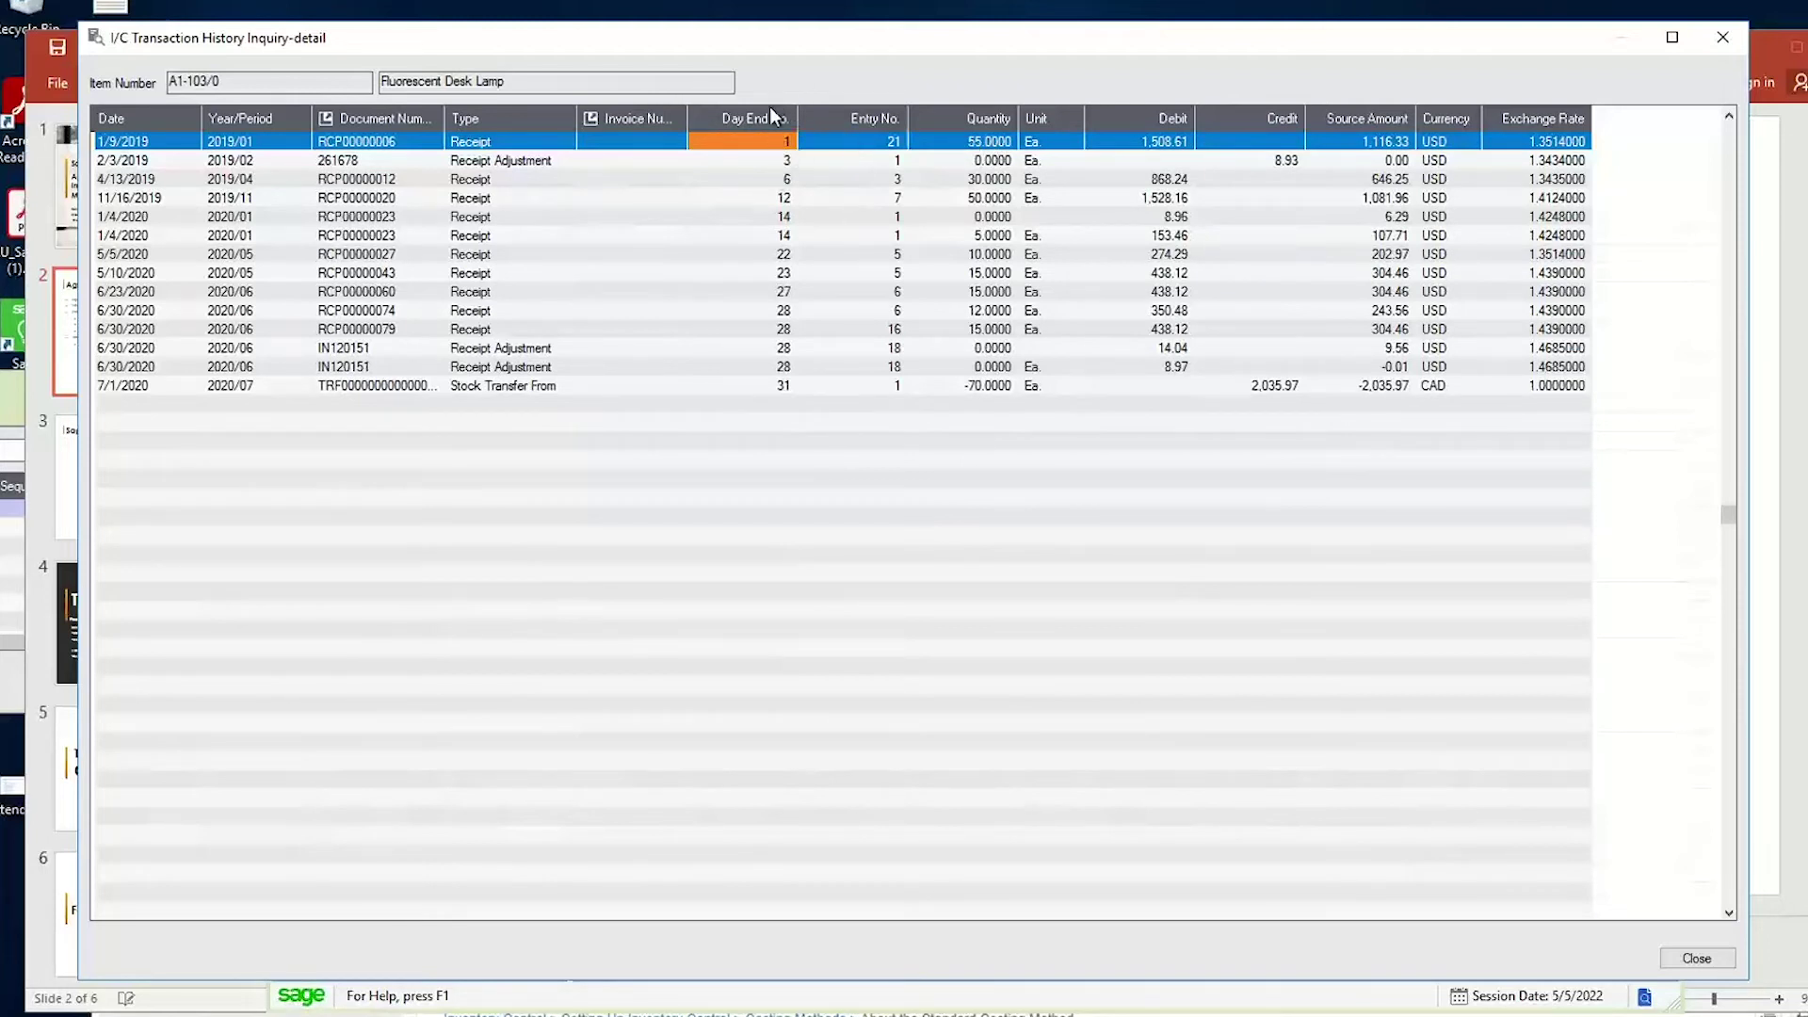
{"action": "left_click", "coordinate": [407, 142]}
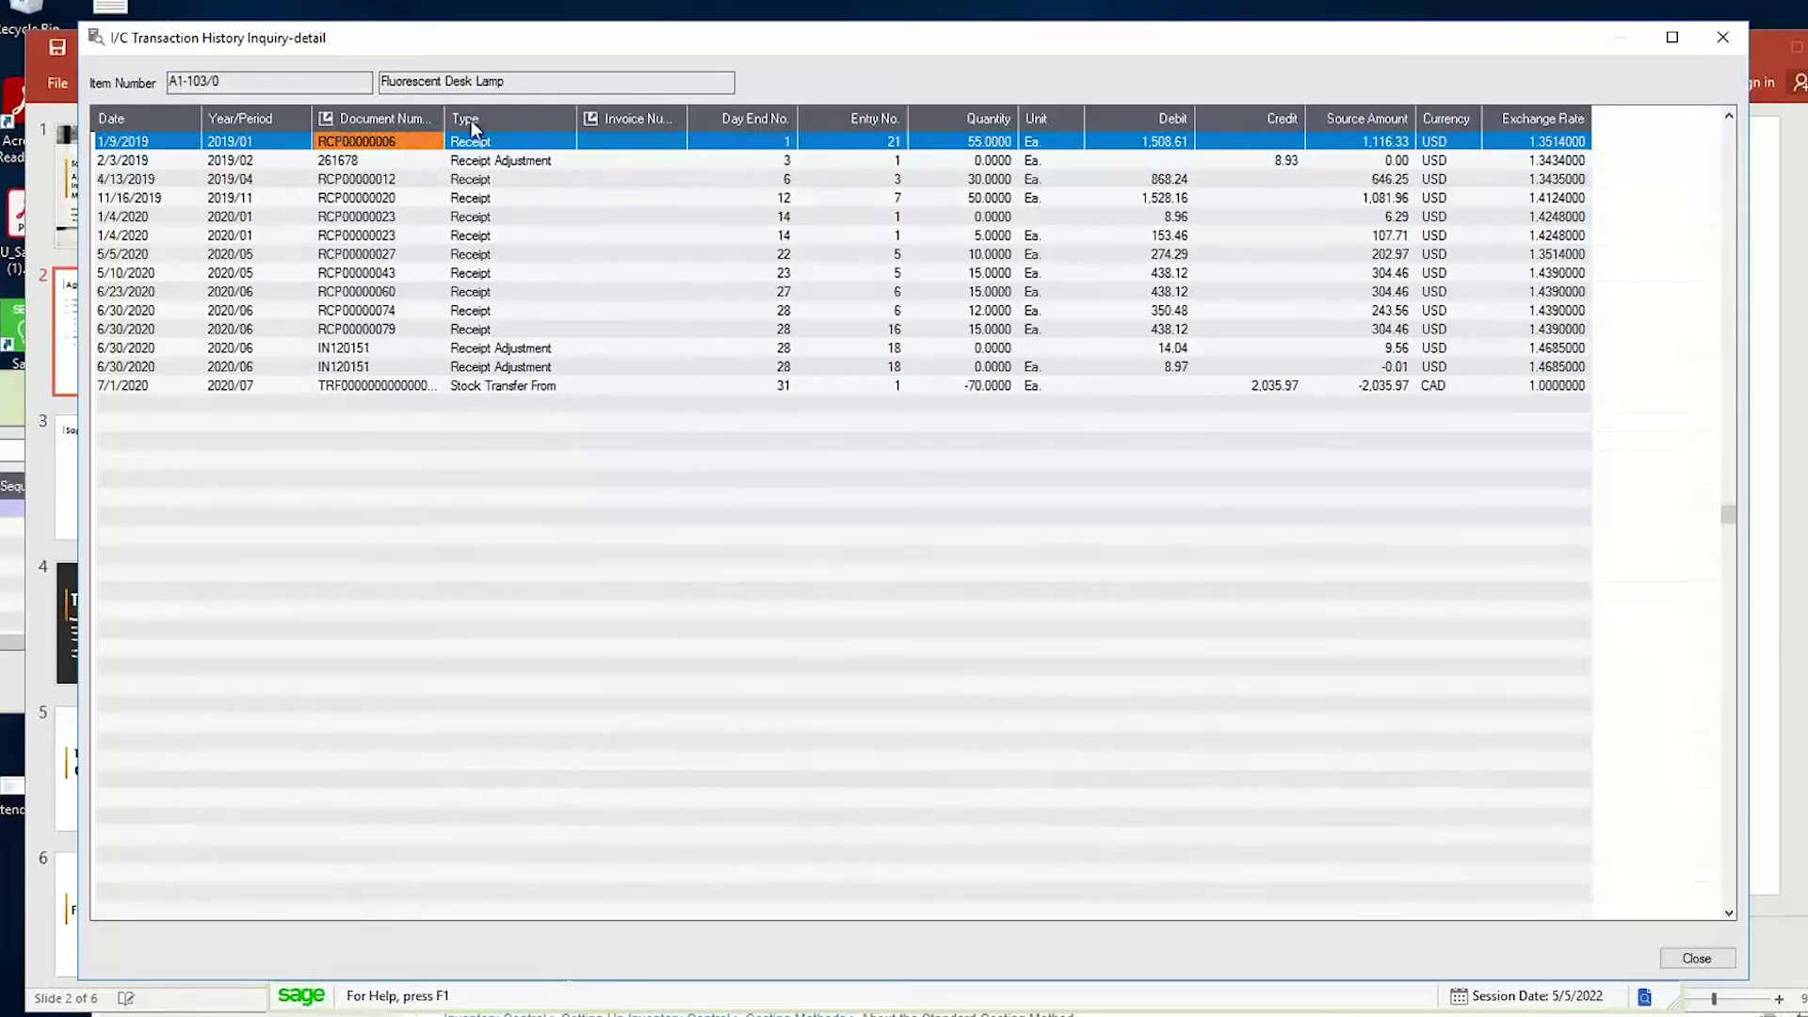
{"action": "left_click", "coordinate": [1000, 141]}
{"action": "left_click", "coordinate": [1158, 143]}
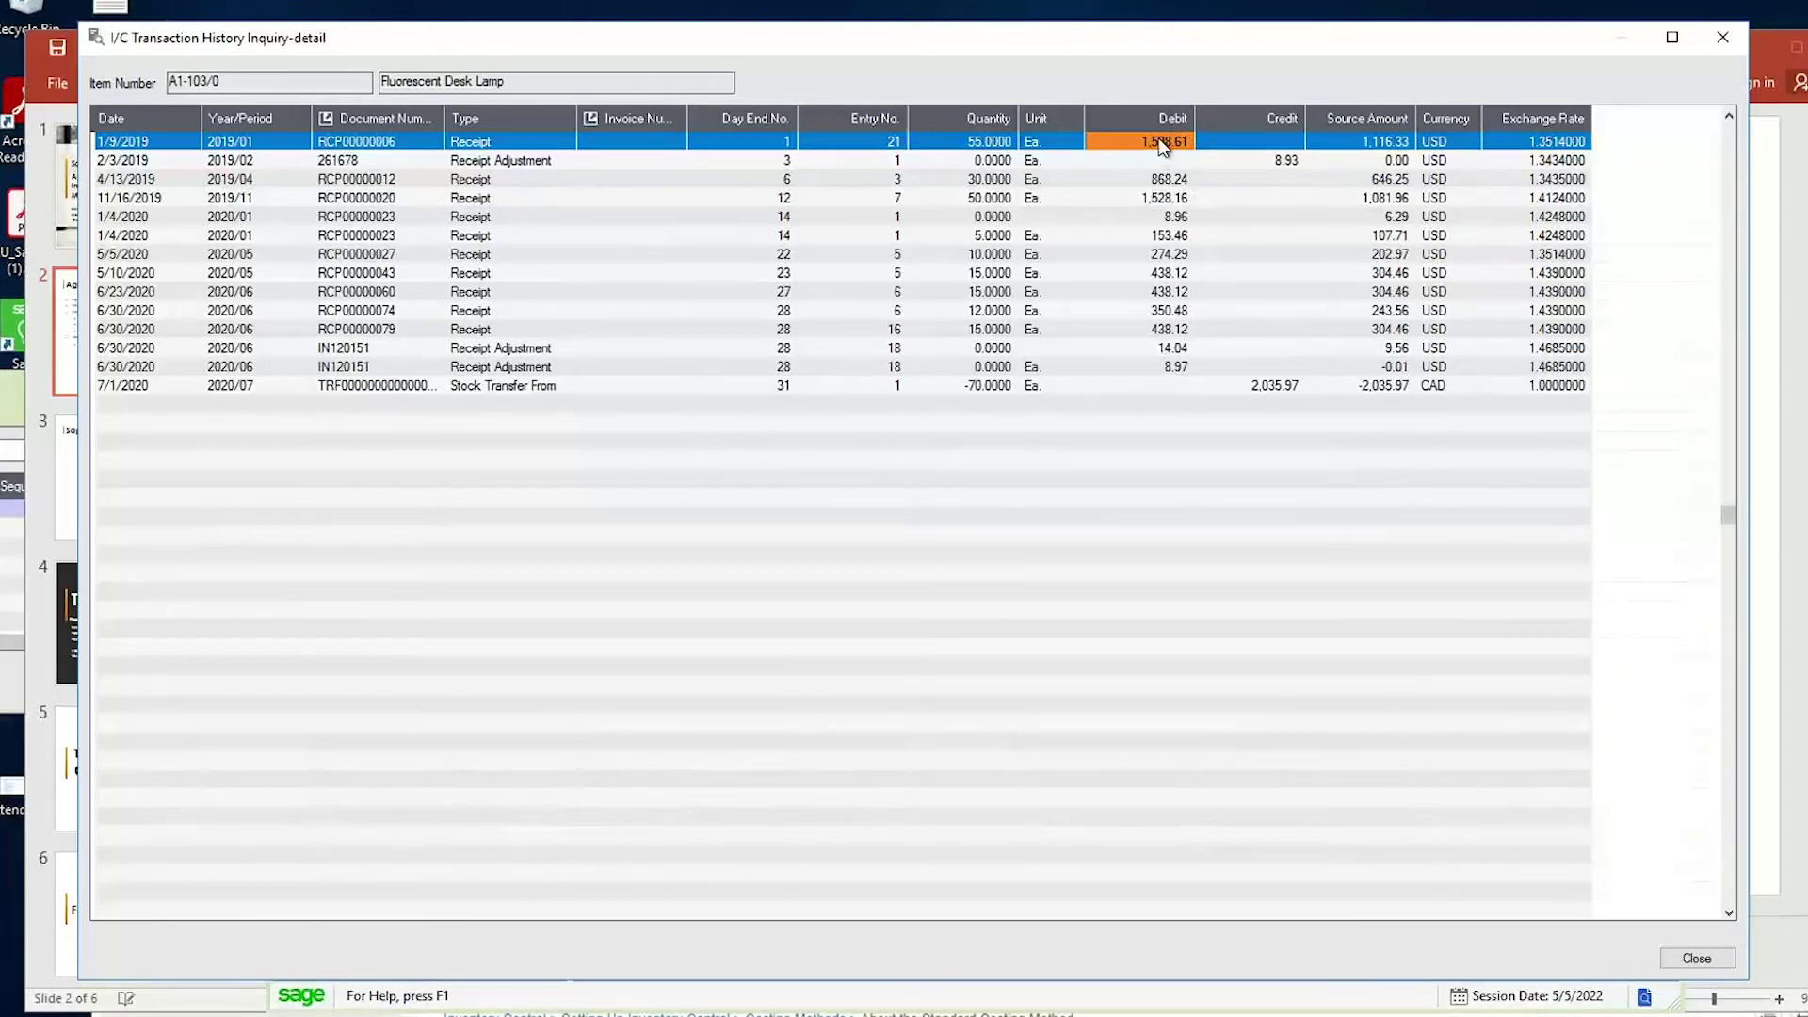
{"action": "left_click", "coordinate": [1403, 143]}
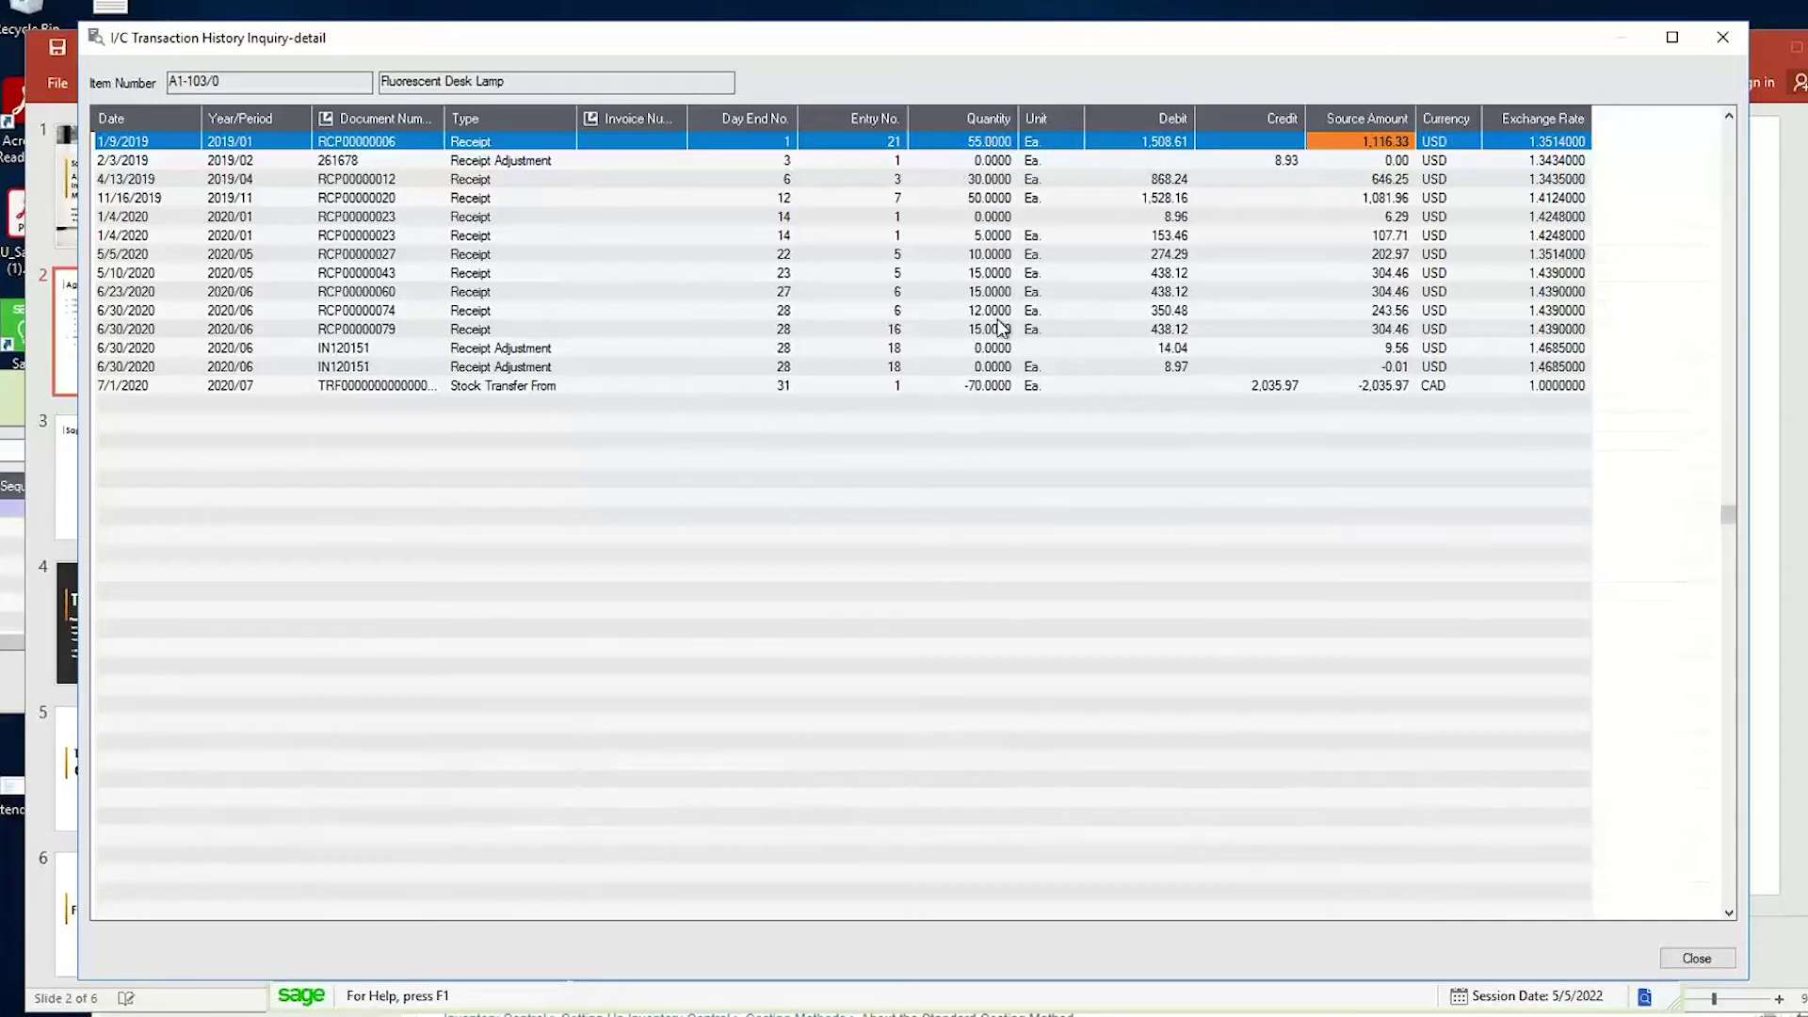
Examine the 7/1/2020 stock transfer's quantity, and the 2/3/2019 receipt adjustment's quantity, credit, type and document number.
{"action": "left_click", "coordinate": [998, 388]}
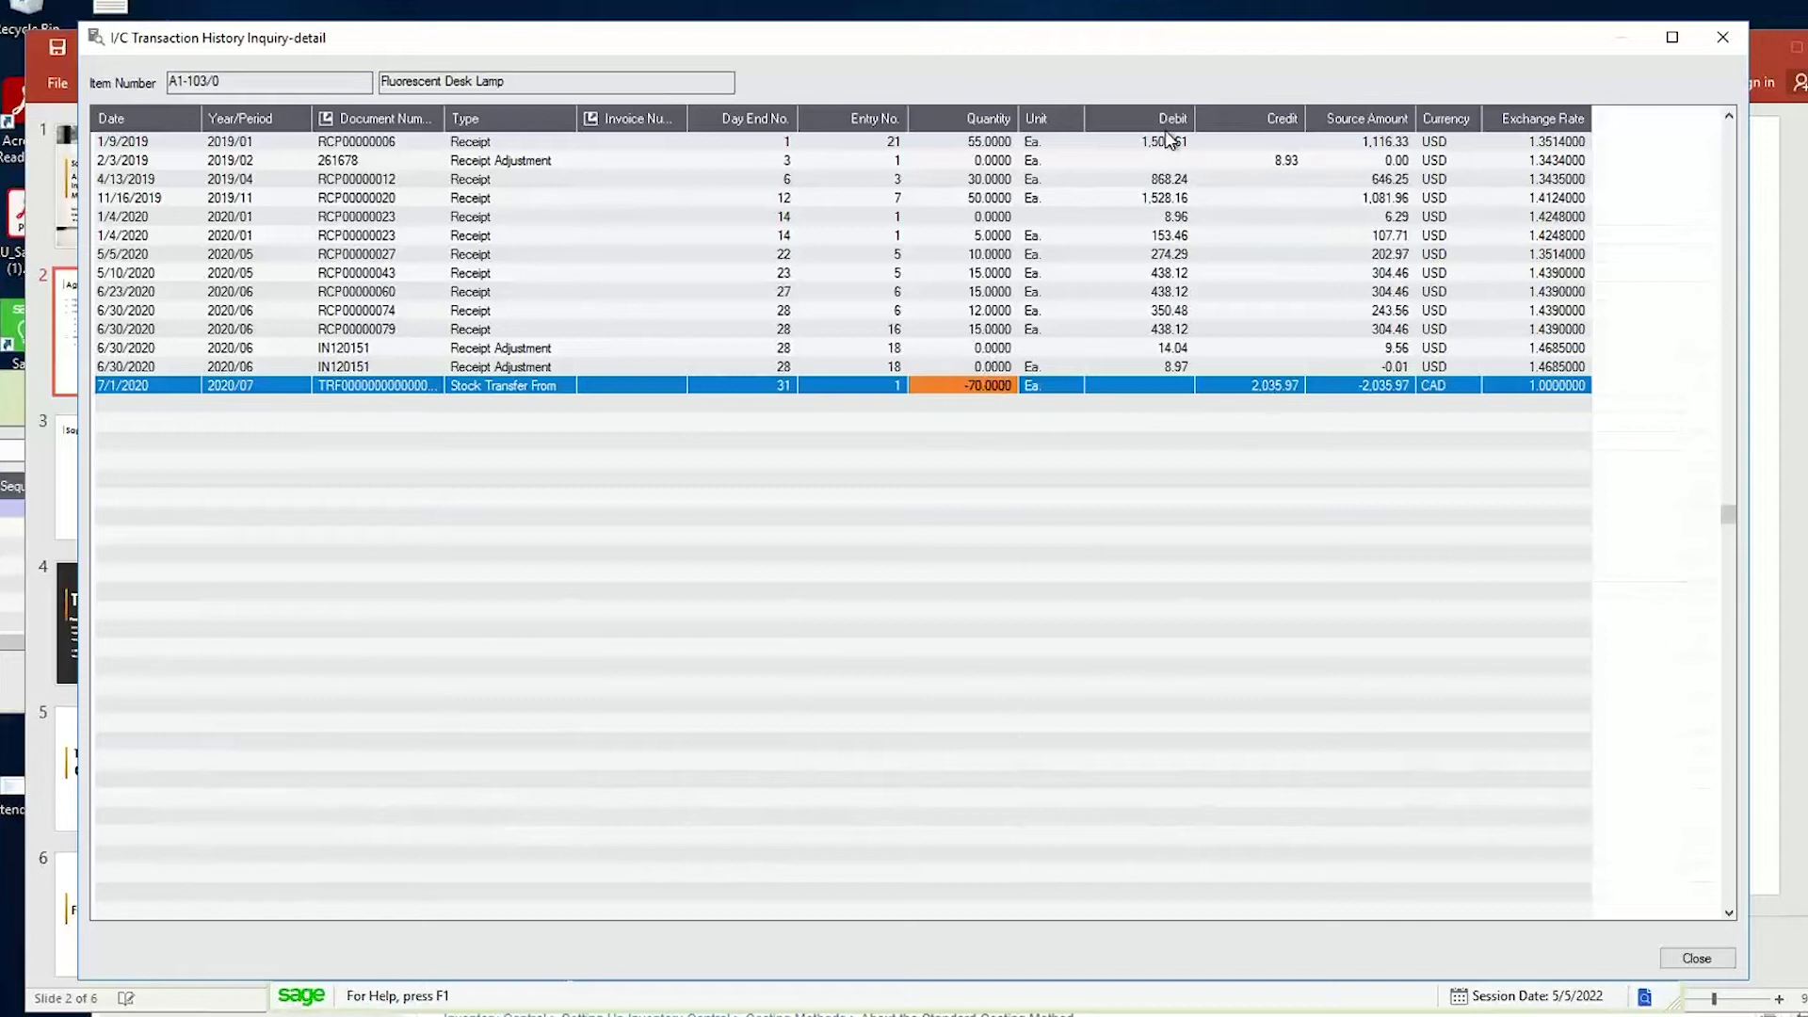
{"action": "left_click", "coordinate": [1008, 162]}
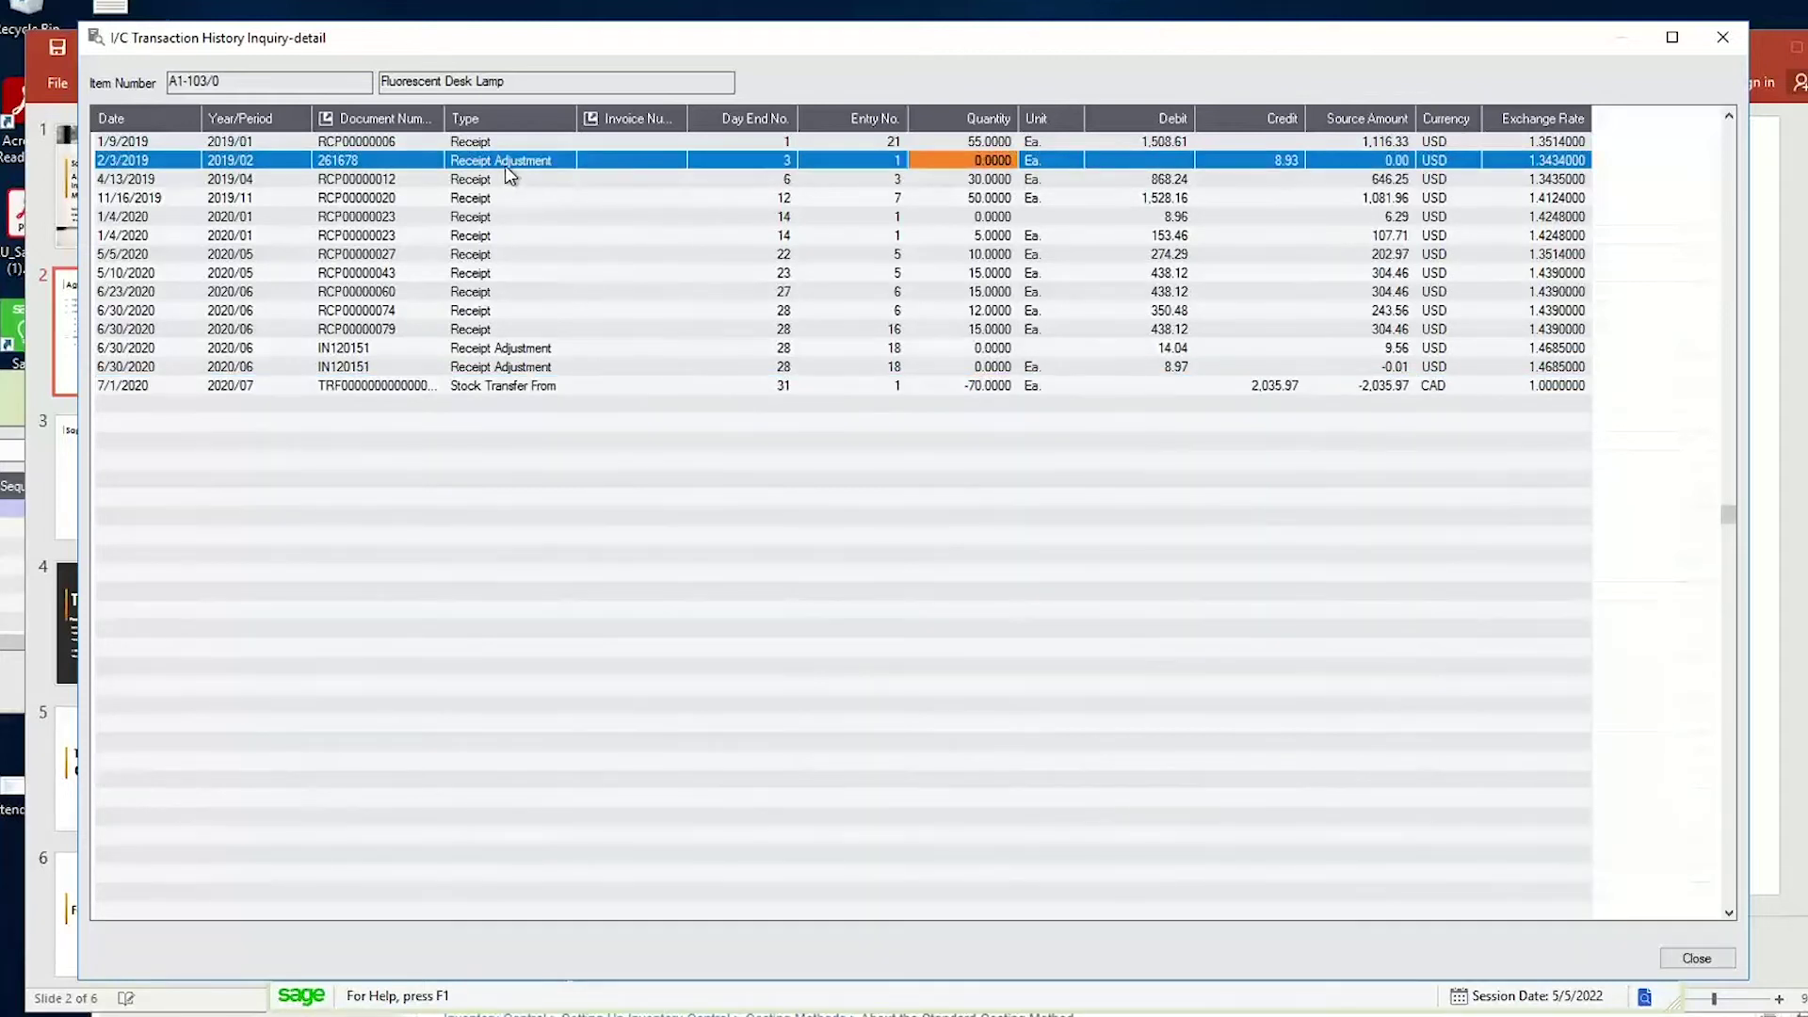
{"action": "left_click", "coordinate": [1270, 162]}
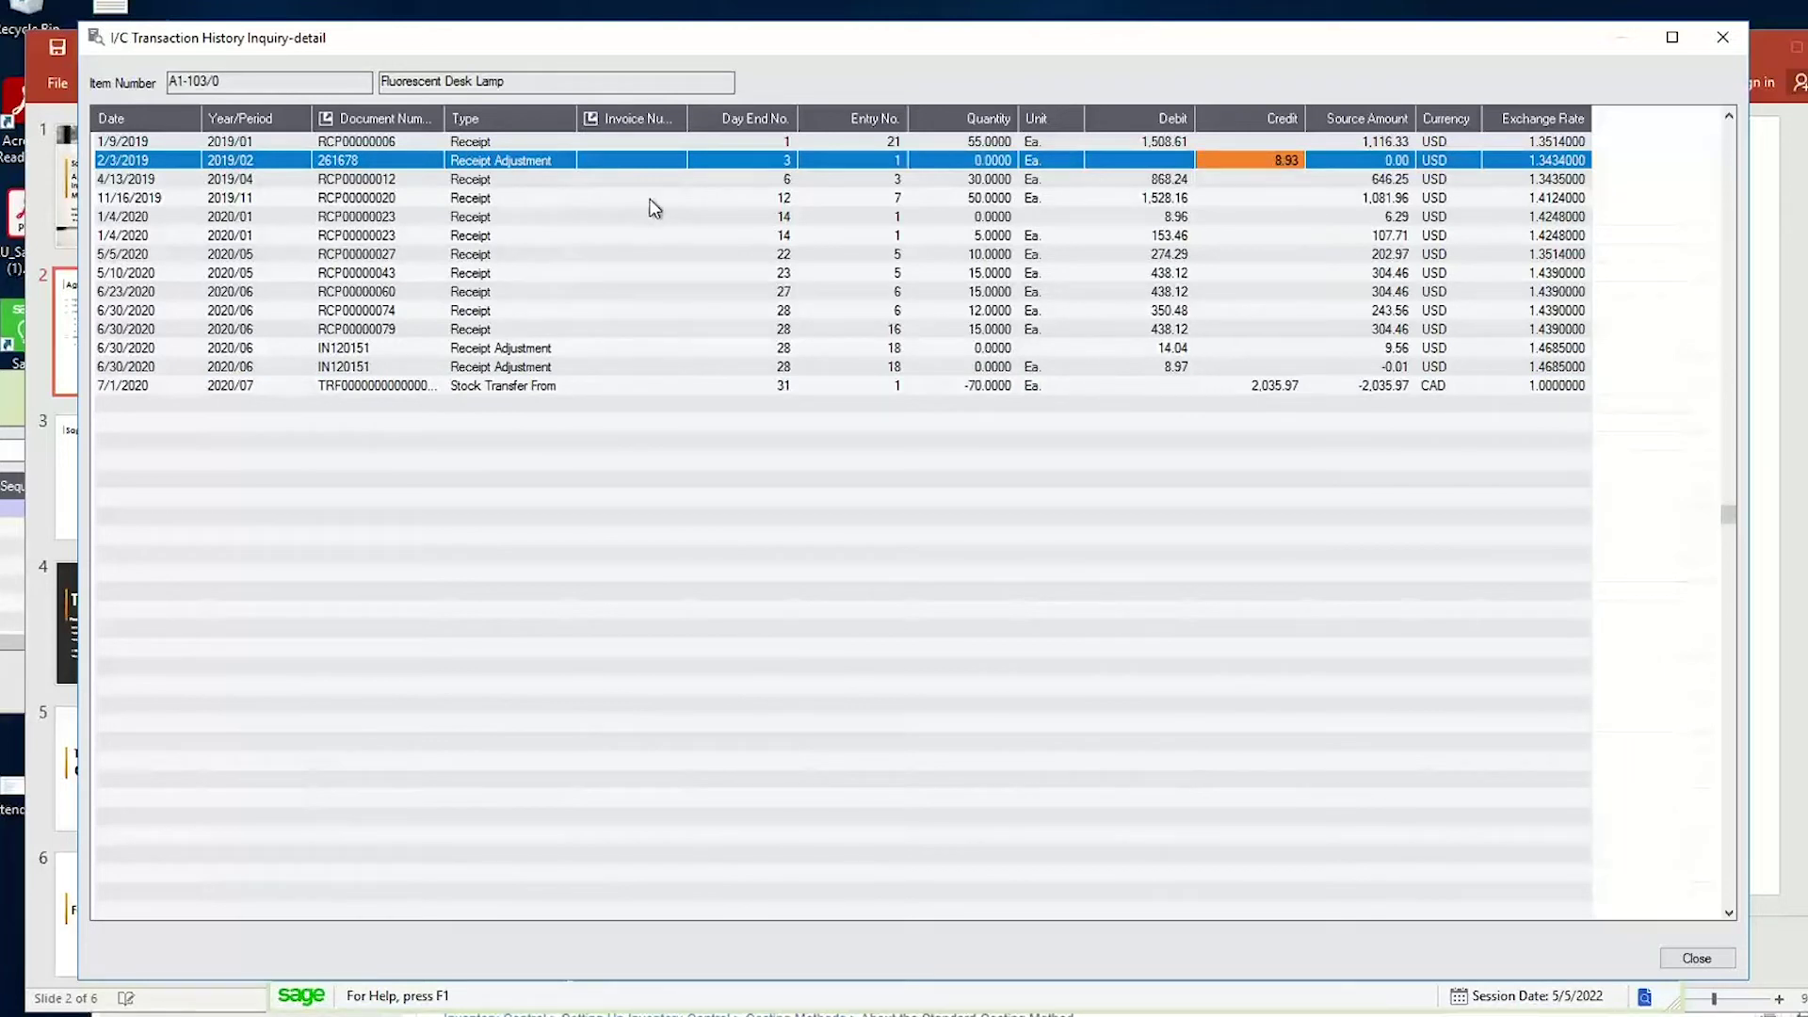
{"action": "left_click", "coordinate": [486, 158]}
{"action": "left_click", "coordinate": [404, 161]}
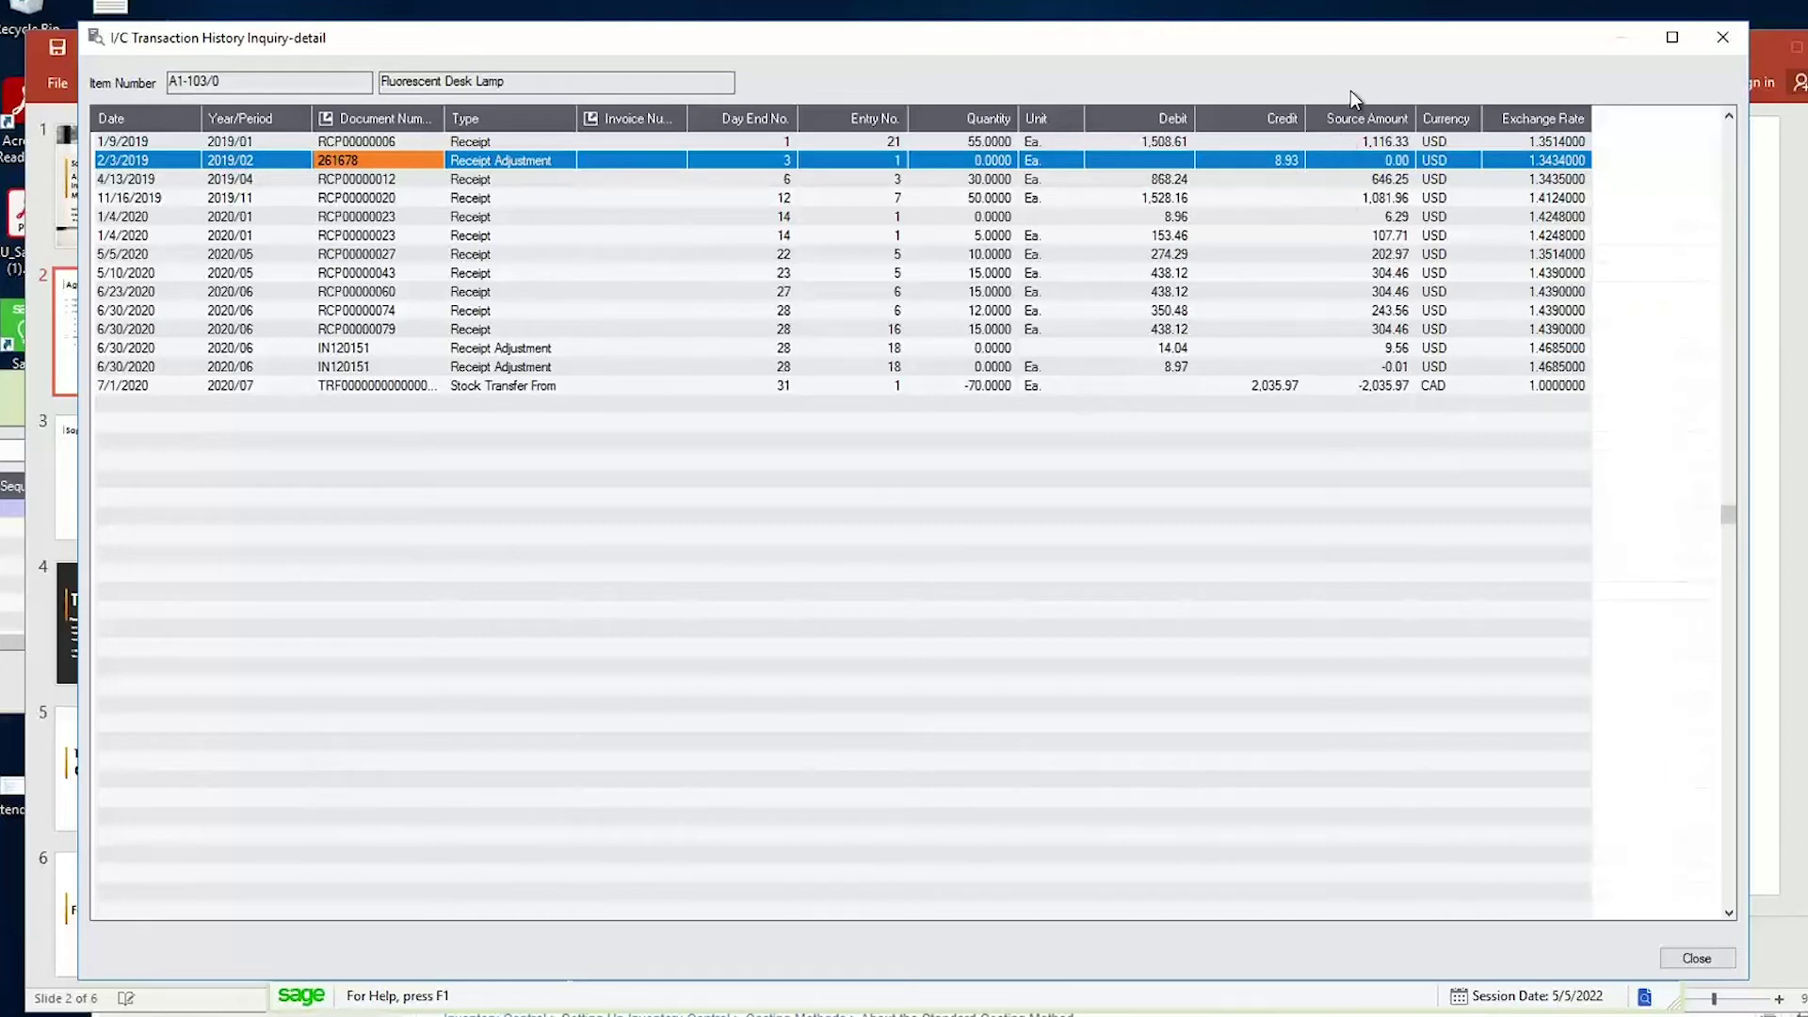
Close the transaction details and the history inquiry, and open the IC Item Inquiry from Ops Inquiry.
{"action": "left_click", "coordinate": [1697, 959]}
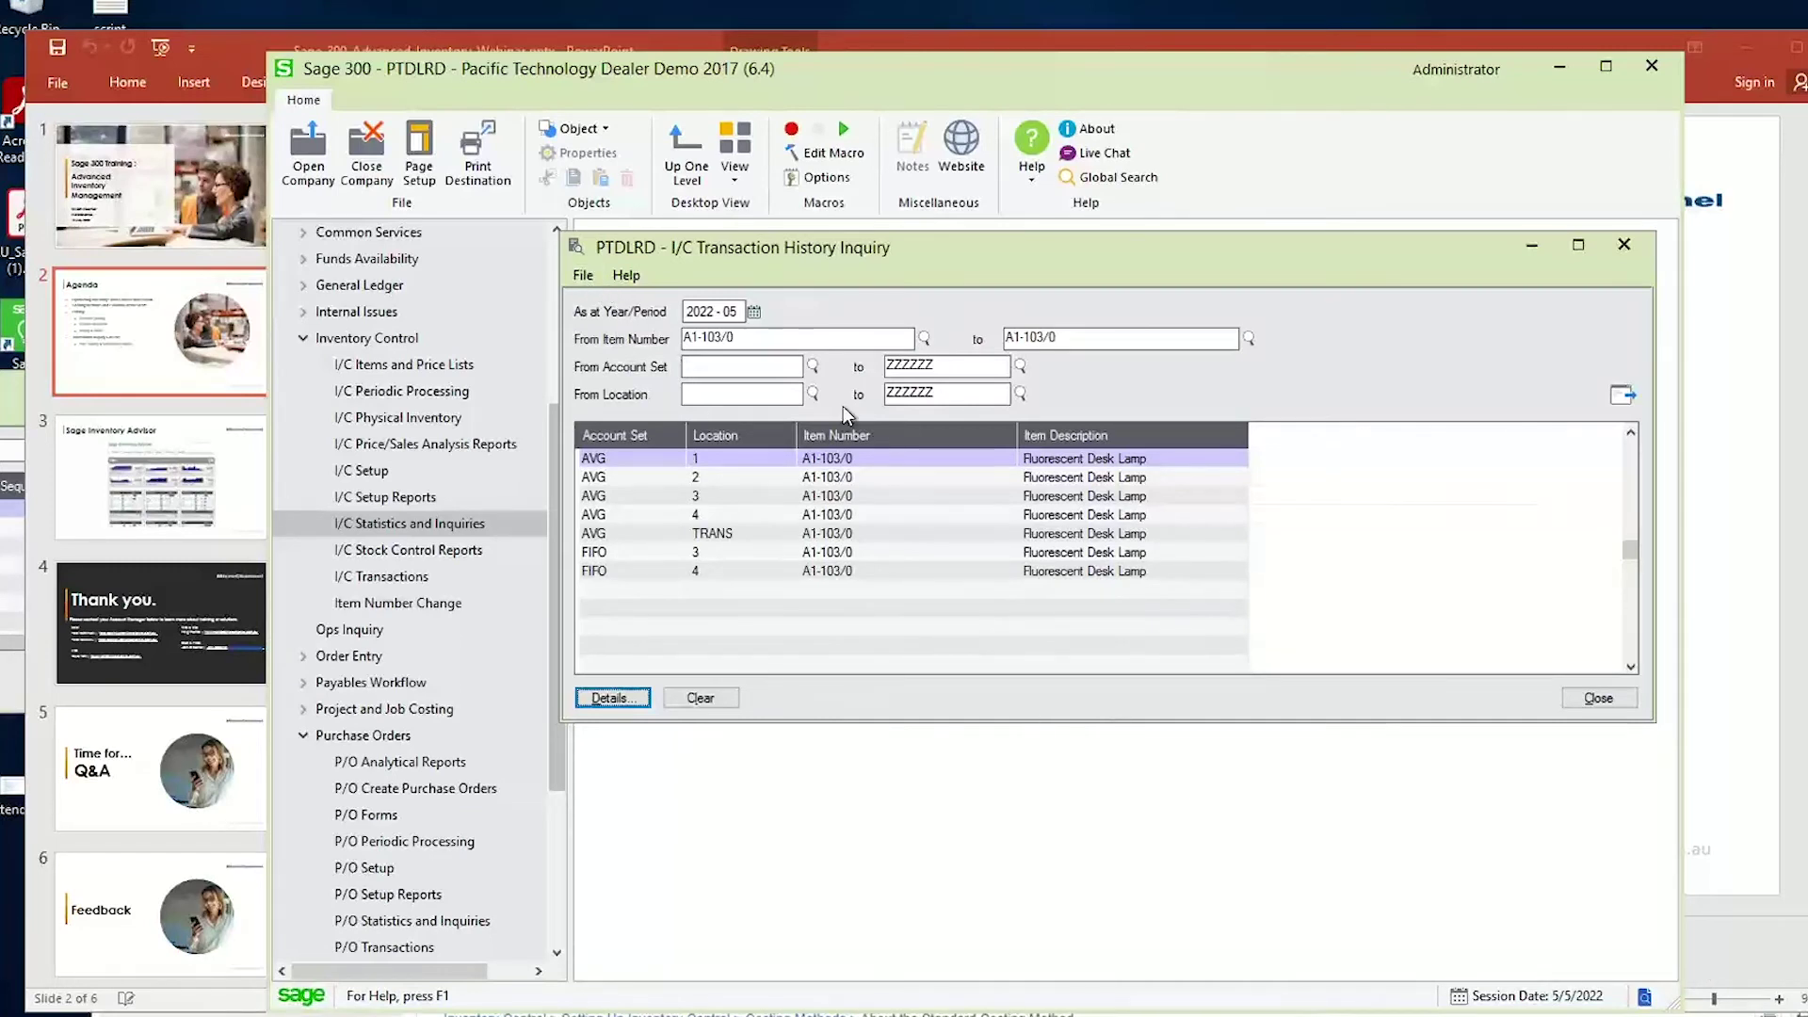
{"action": "left_click", "coordinate": [1636, 251]}
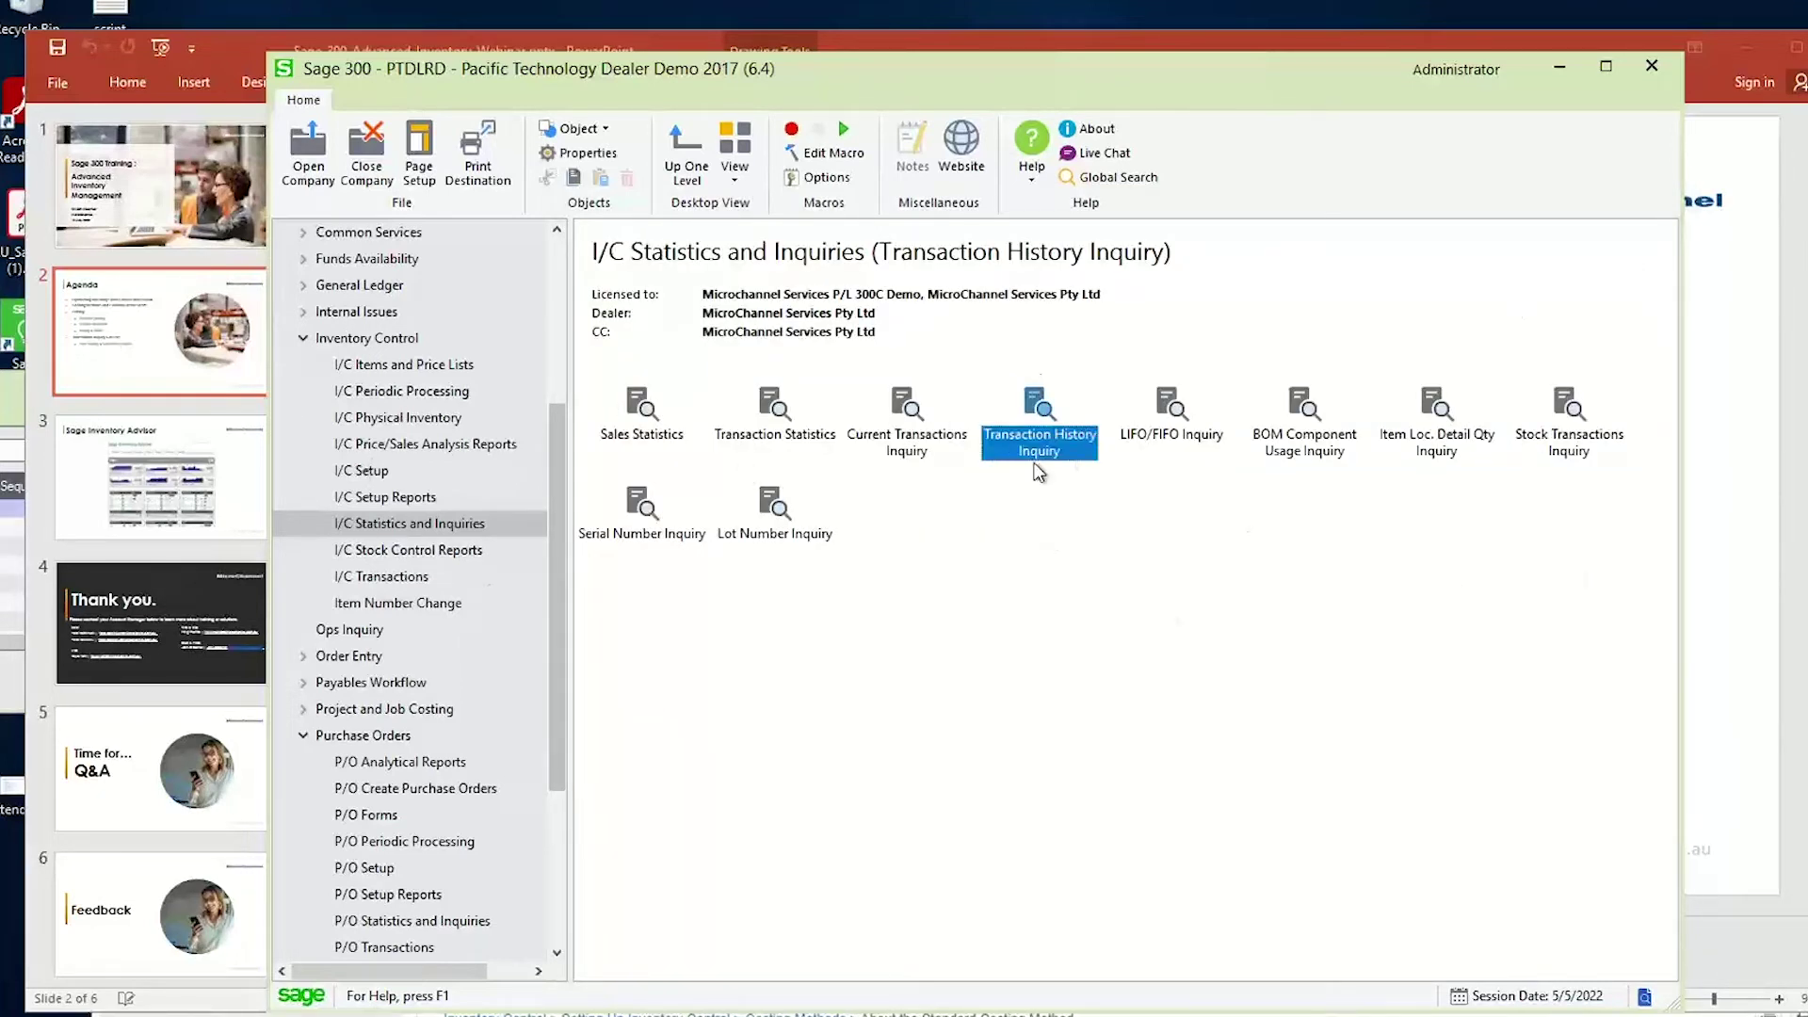
{"action": "left_click", "coordinate": [303, 339]}
{"action": "left_click", "coordinate": [355, 370]}
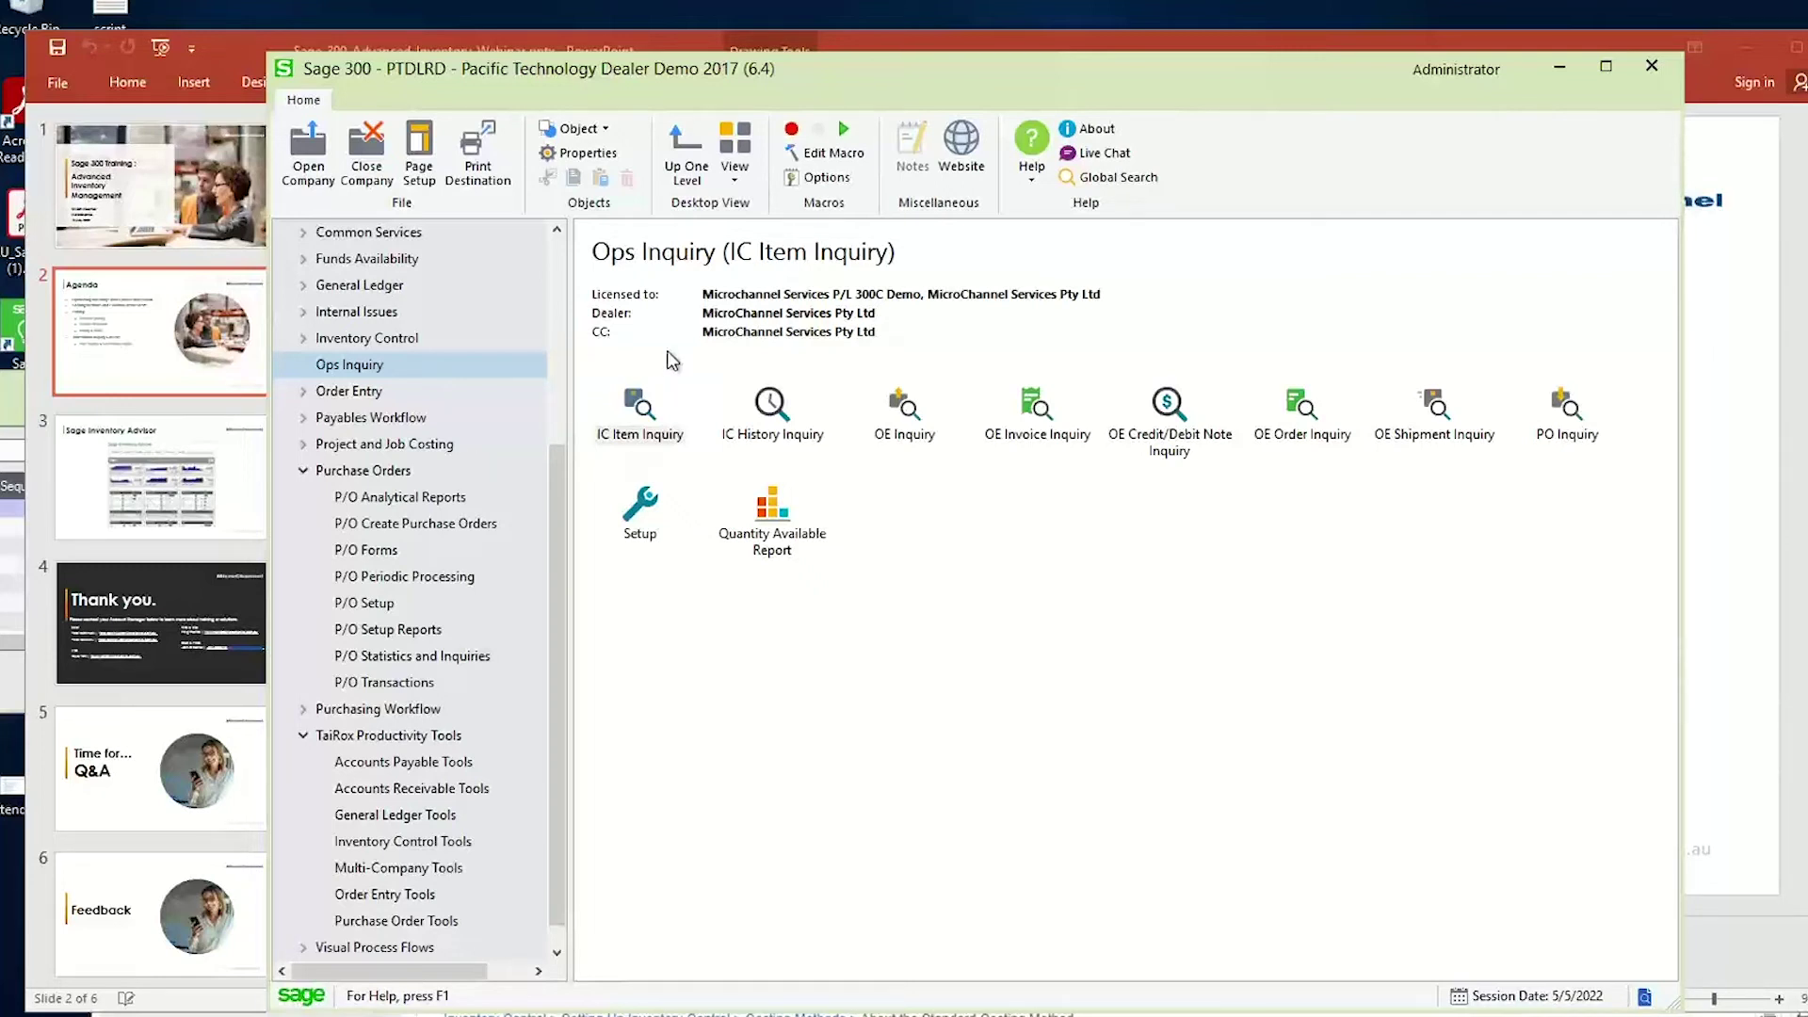
{"action": "left_click", "coordinate": [648, 414]}
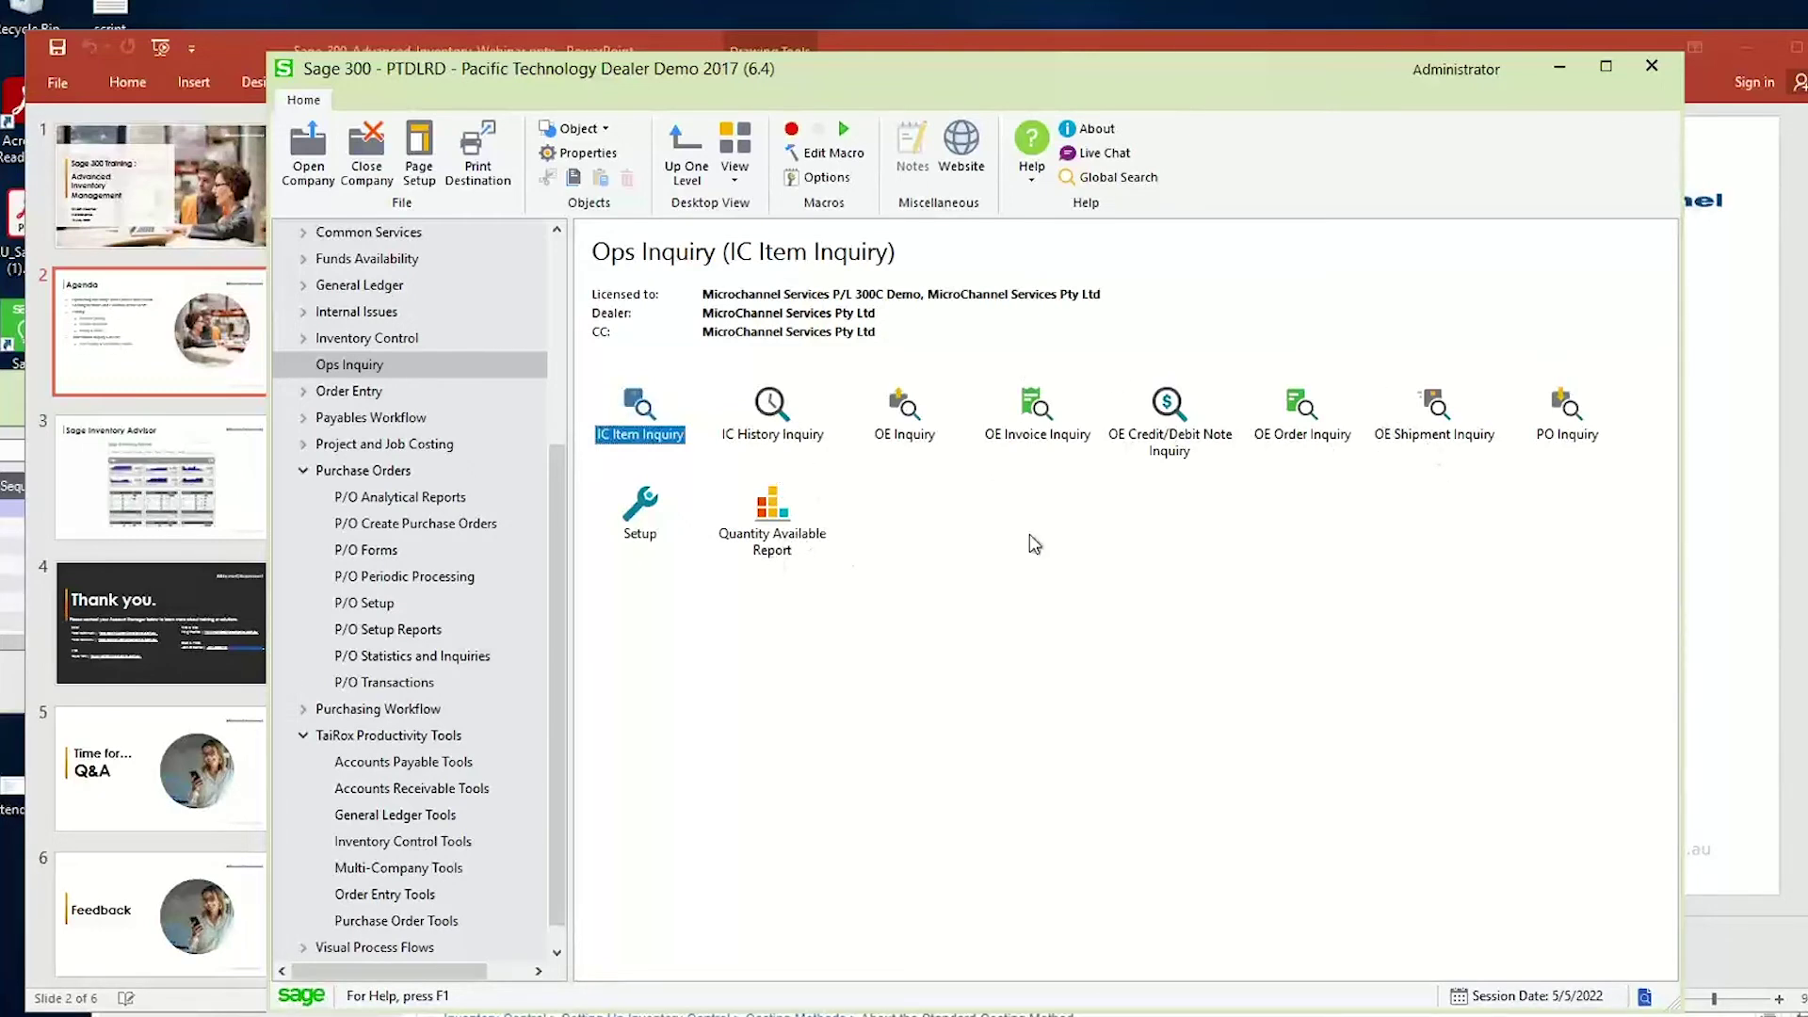
{"action": "double_click", "coordinate": [640, 428]}
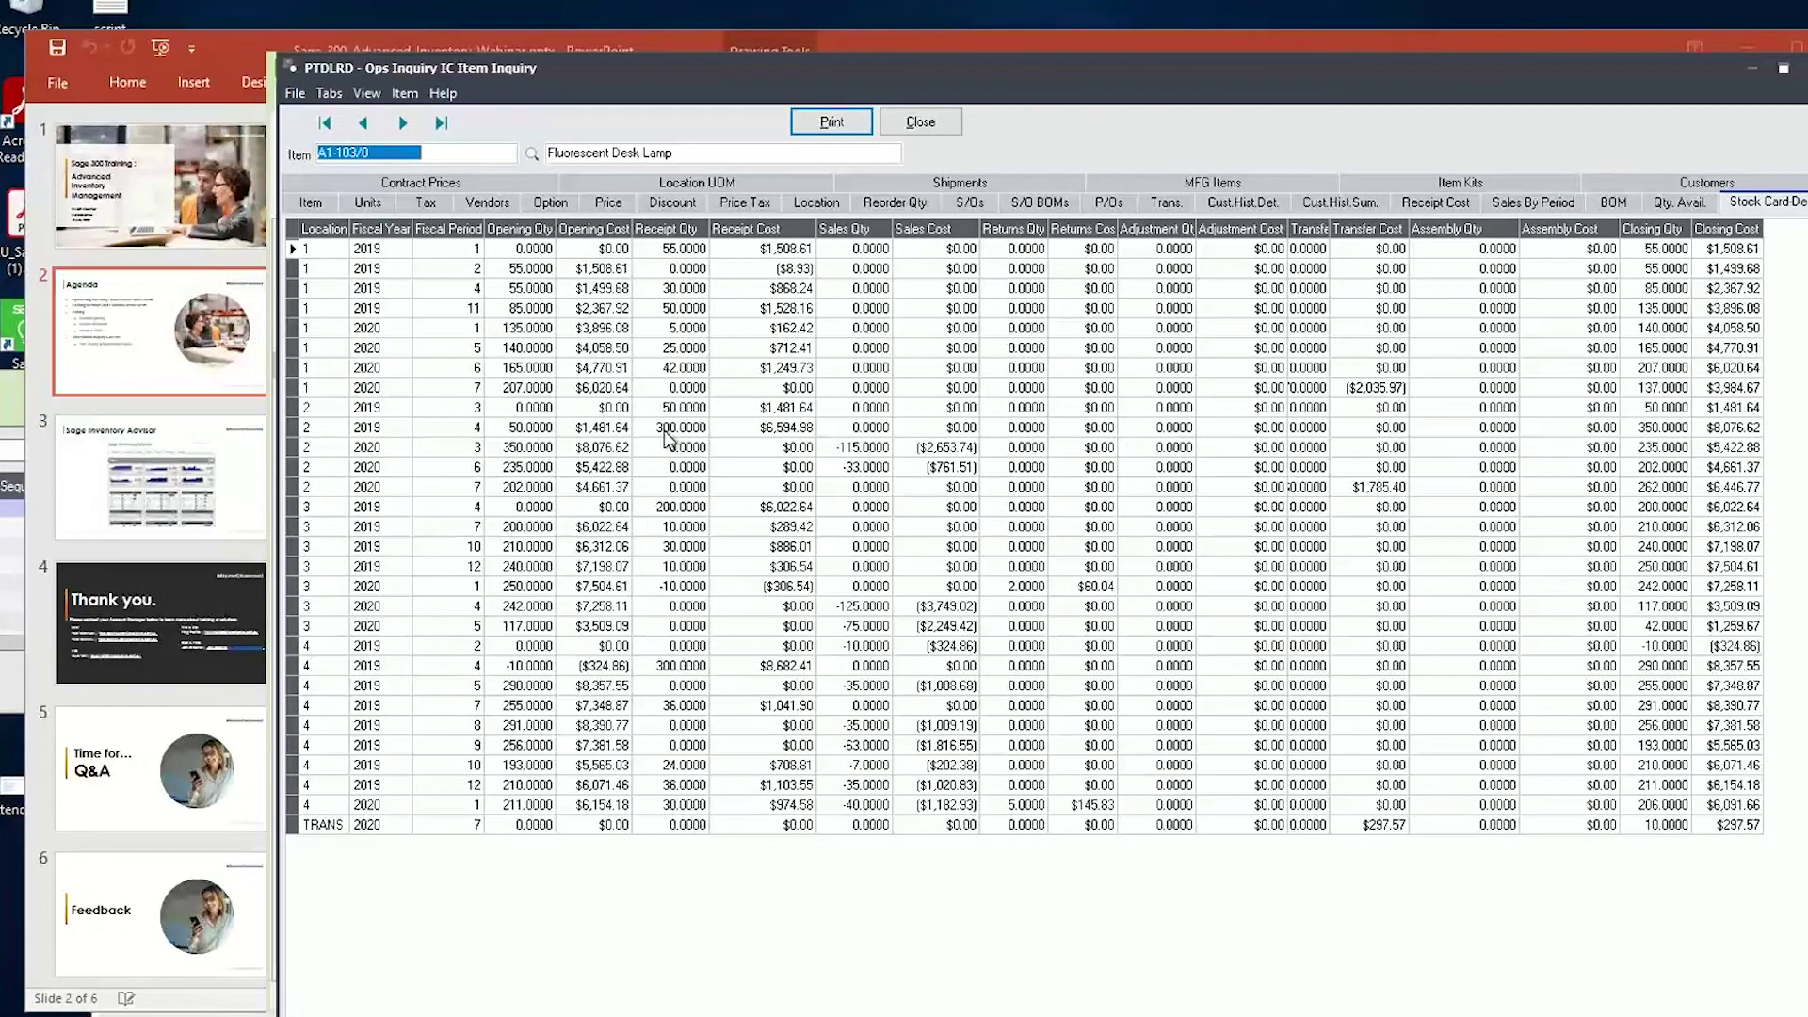
Move and widen the item inquiry window, and view the item, units and vendors information for A1-103/0.
{"action": "left_click_drag", "start_coordinate": [1118, 72], "coordinate": [939, 48]}
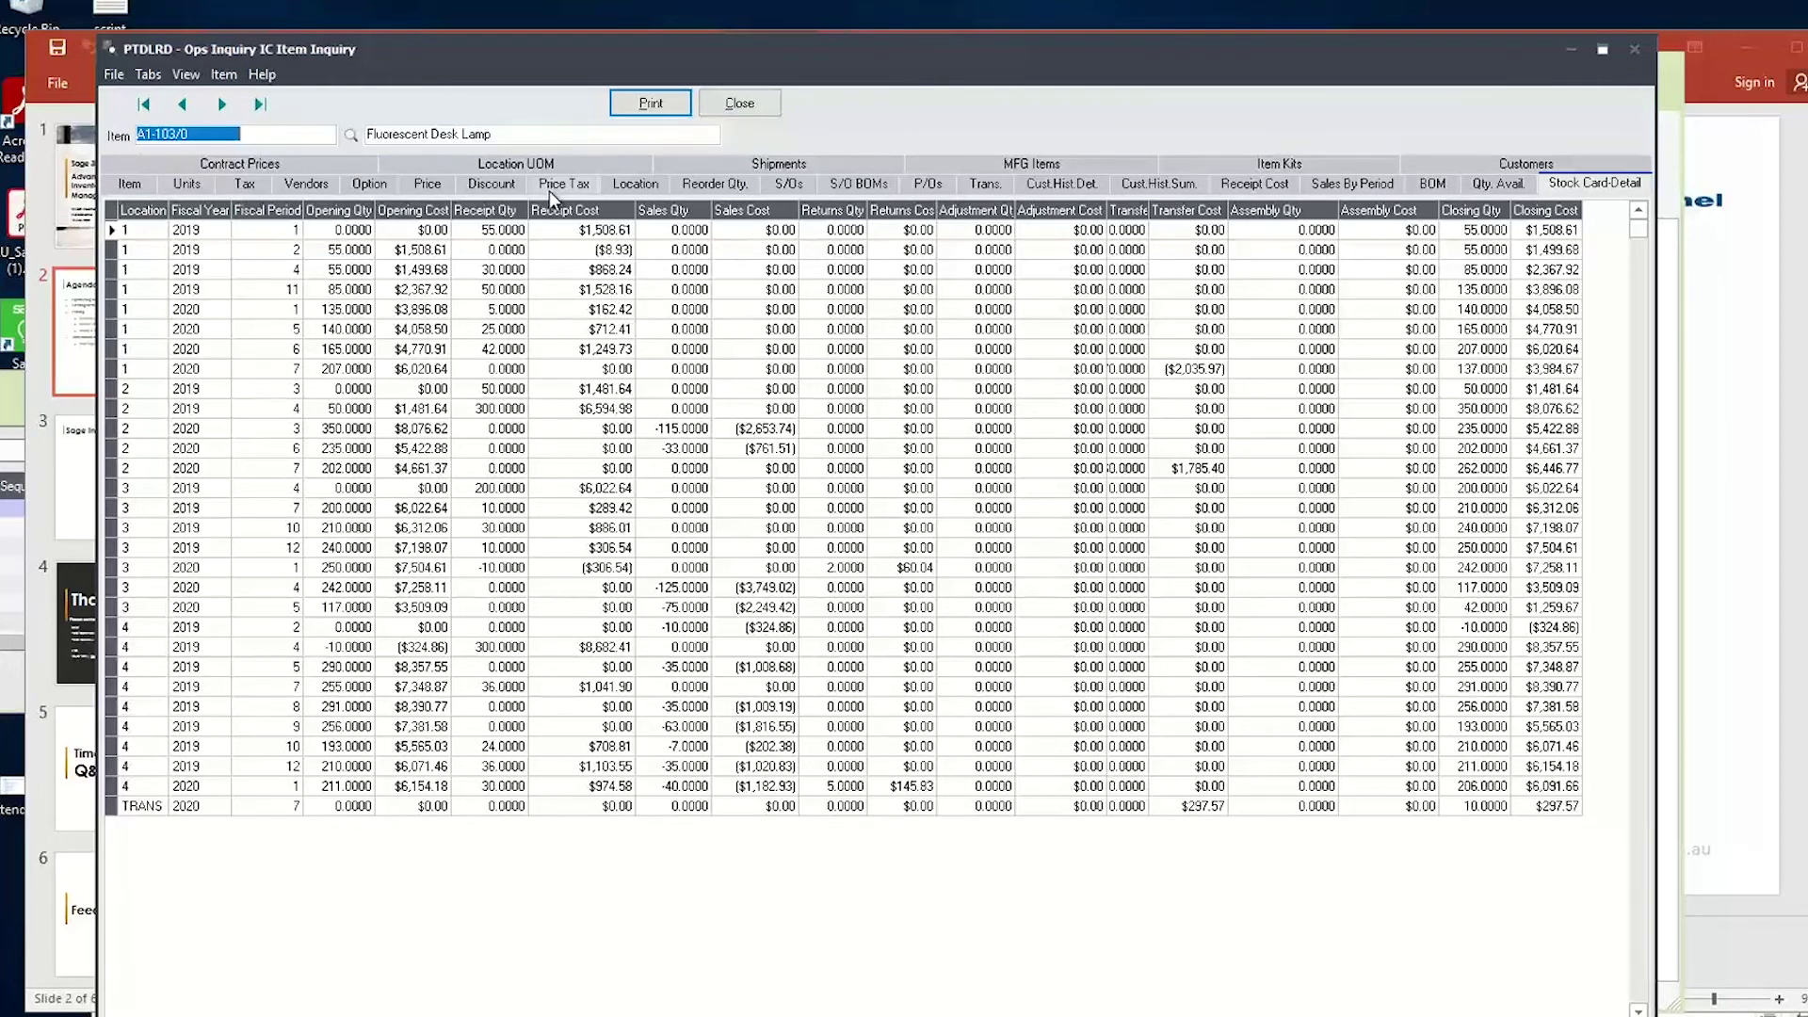
{"action": "left_click_drag", "start_coordinate": [1657, 235], "coordinate": [1755, 235]}
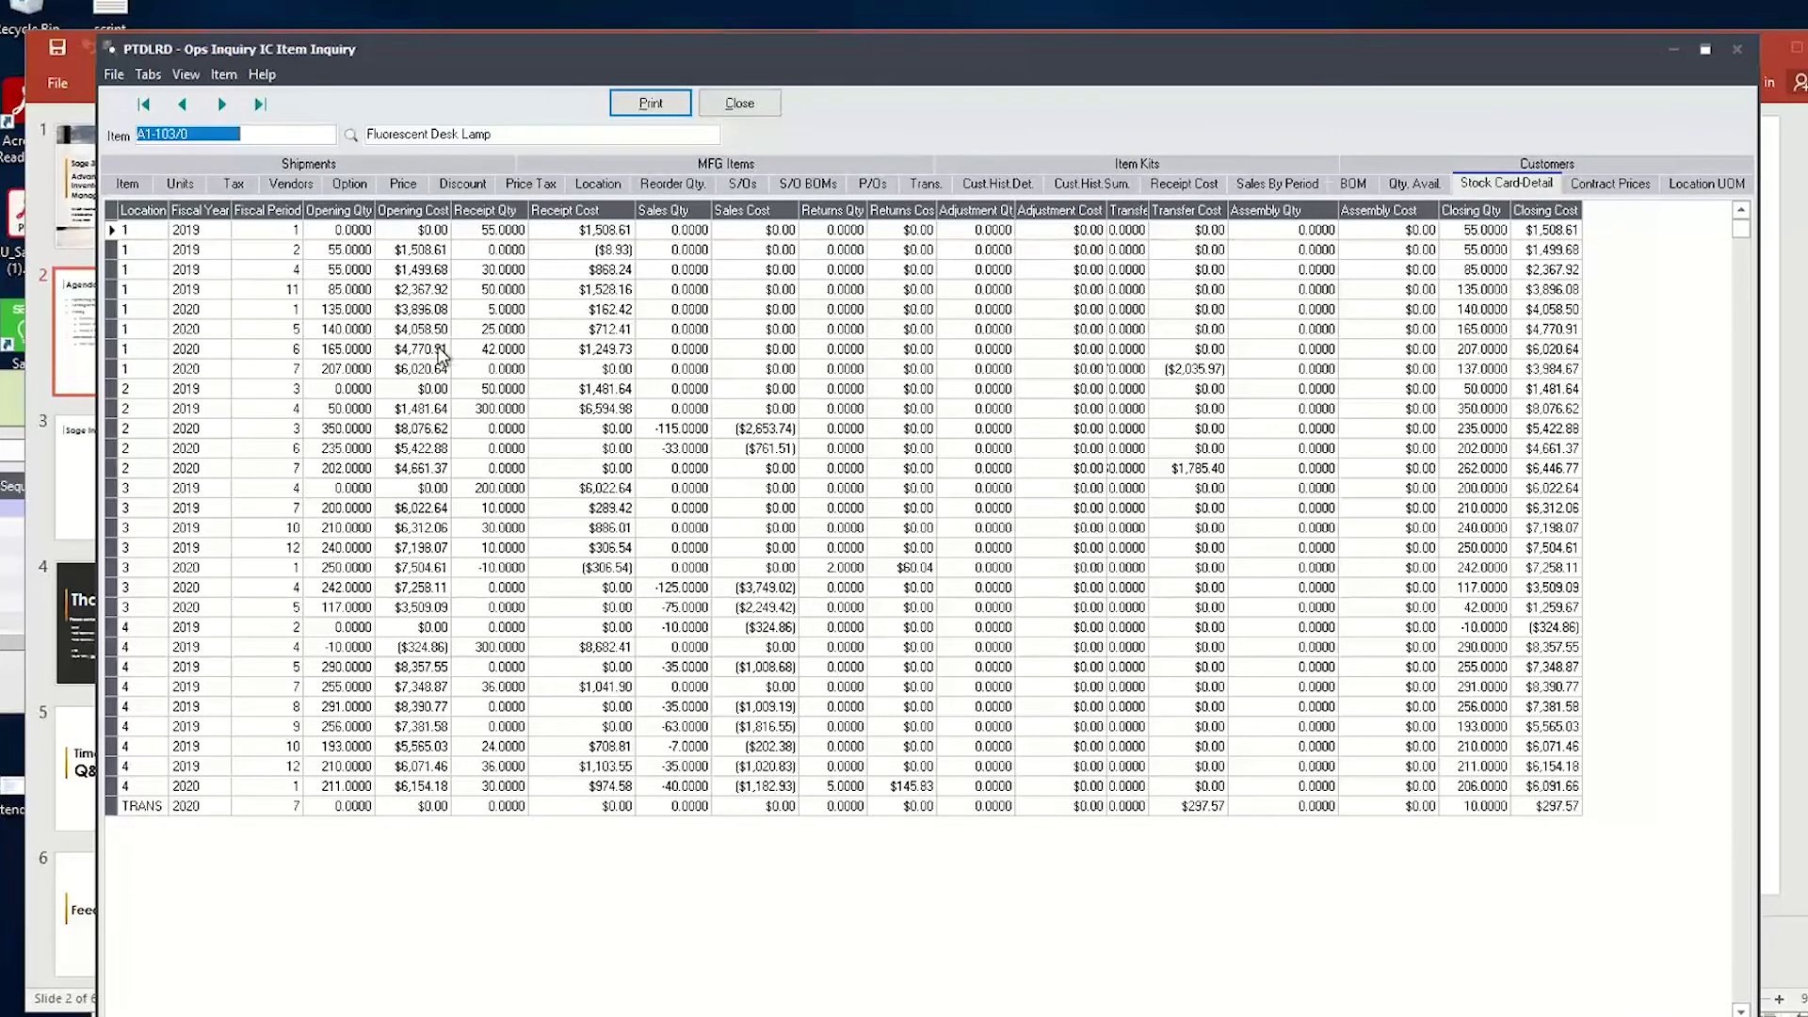
{"action": "left_click", "coordinate": [124, 182]}
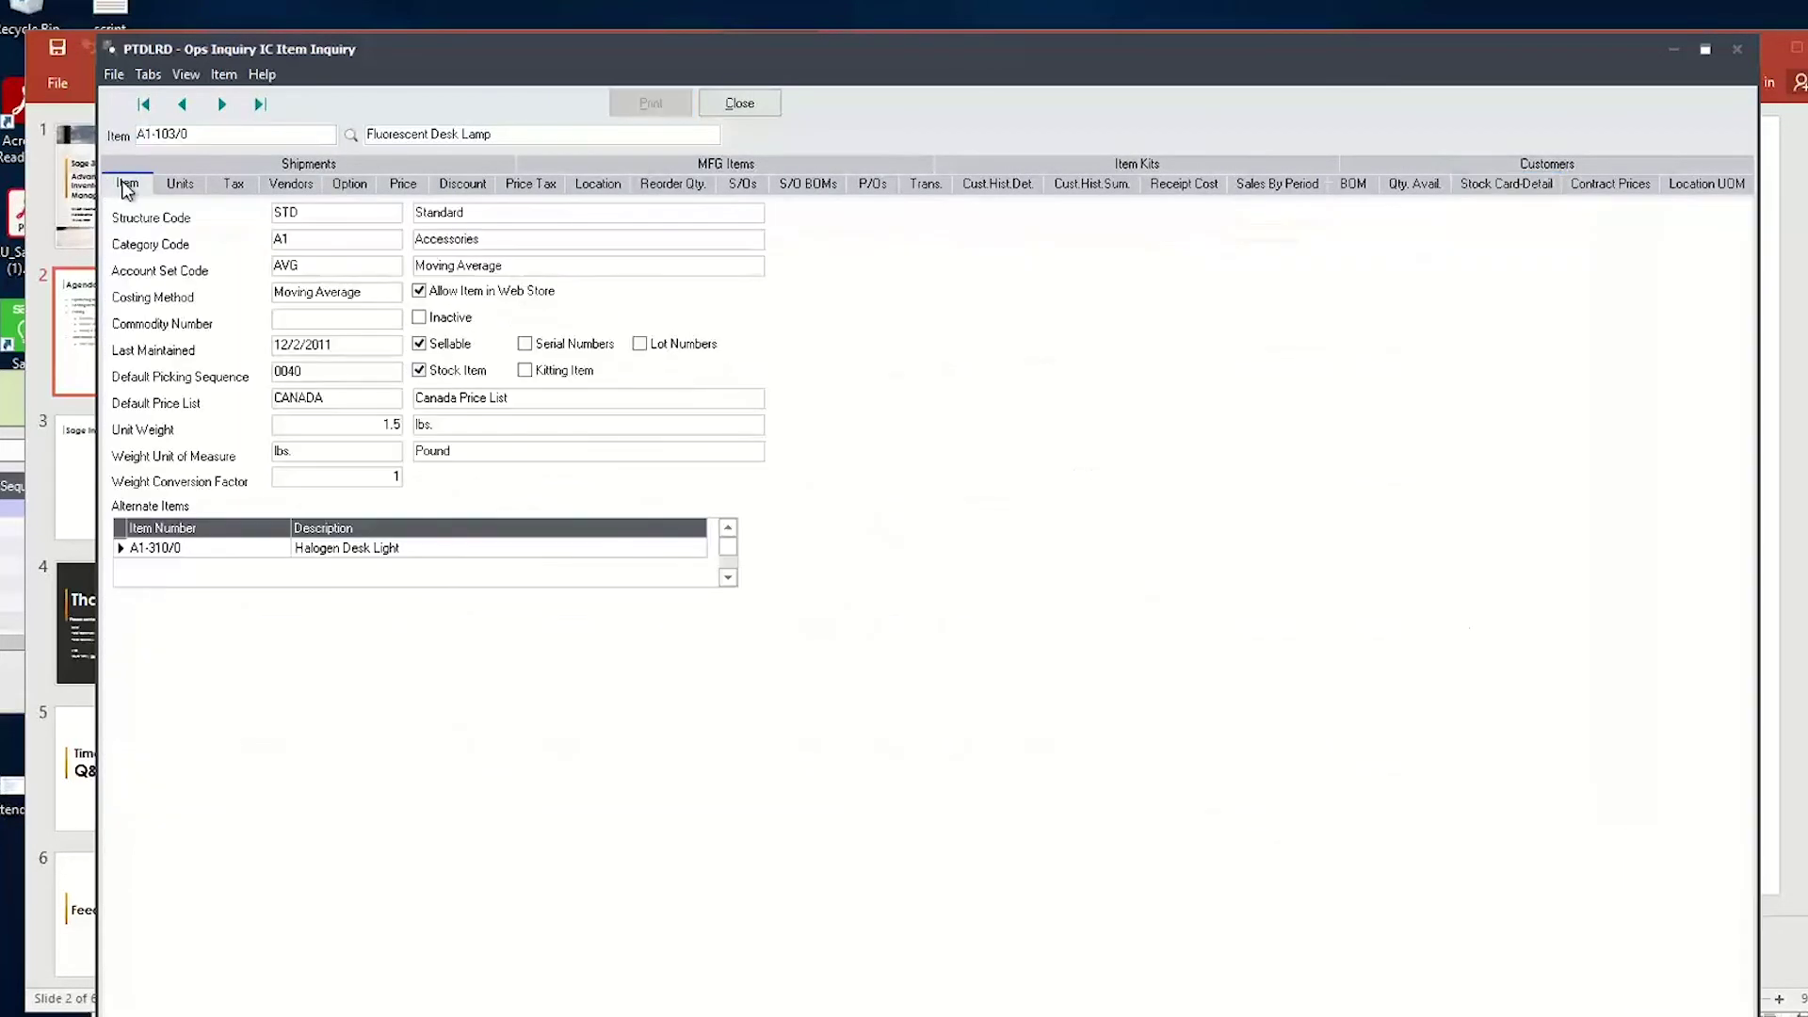
{"action": "left_click", "coordinate": [178, 186]}
{"action": "left_click", "coordinate": [282, 186]}
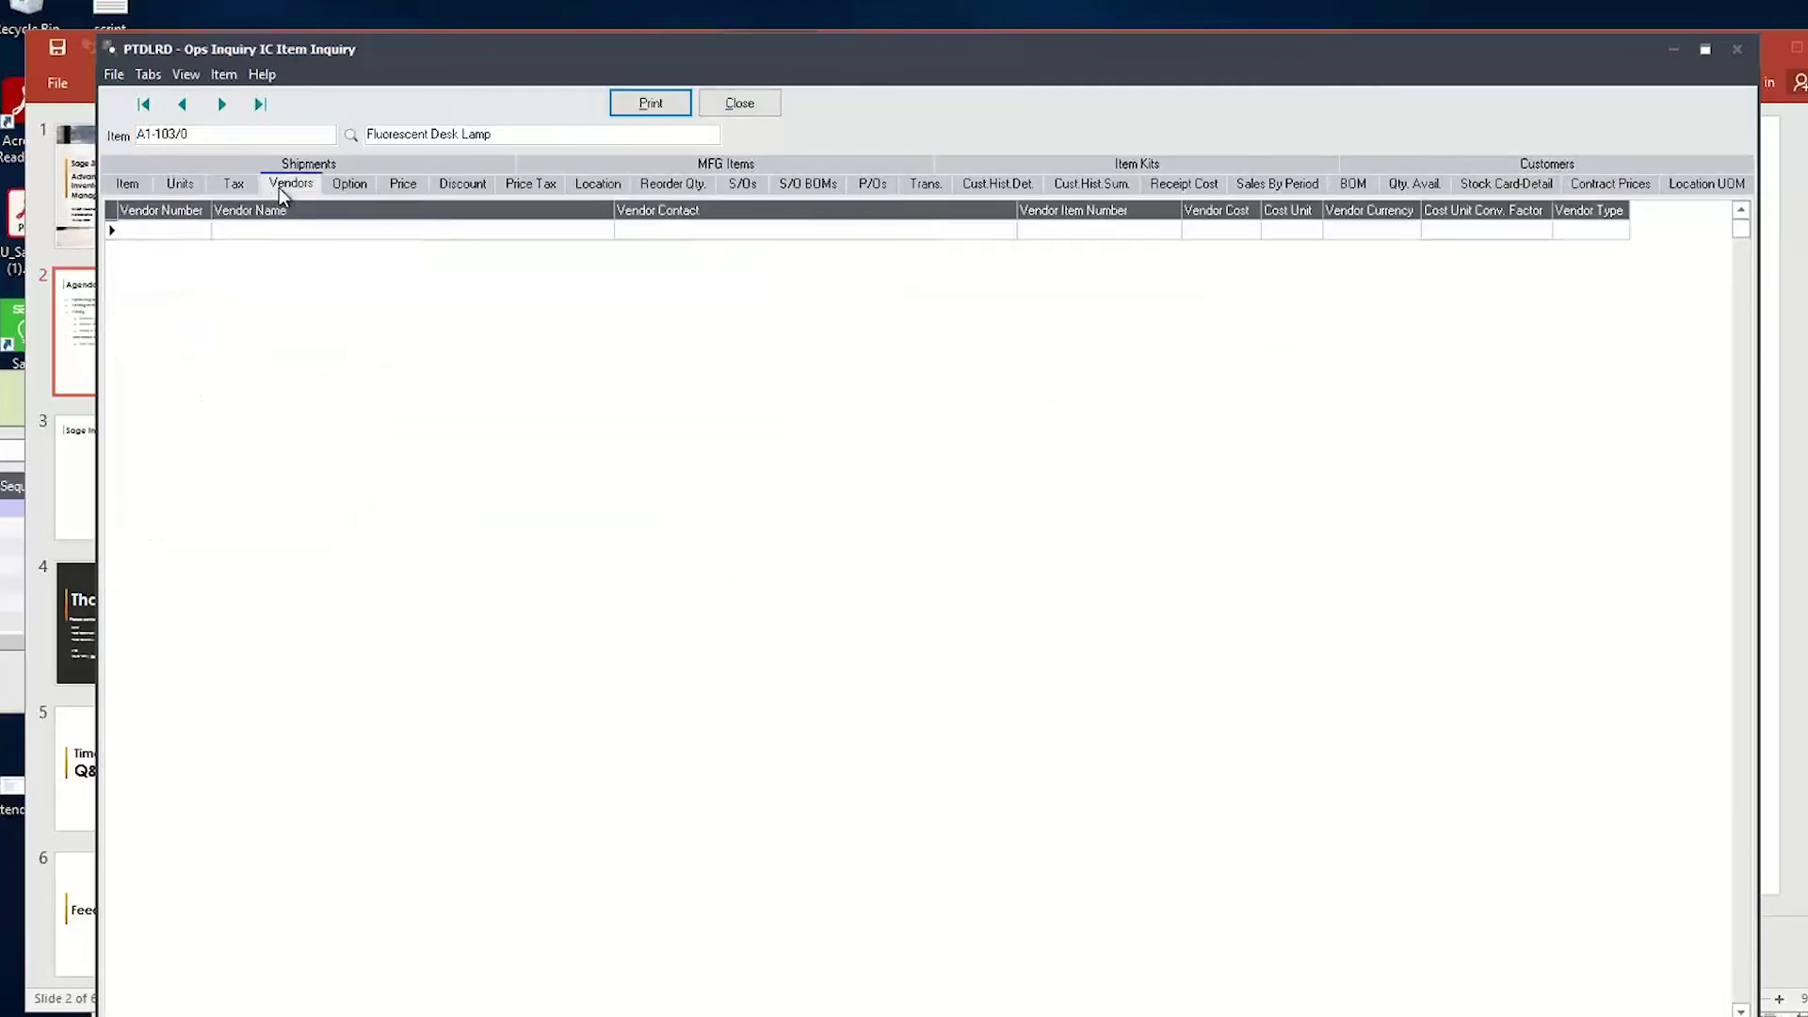
Examine the price lists for item A1-103/0, checking the base prices for the AUSTRA and JAPAN lists.
{"action": "left_click", "coordinate": [403, 187]}
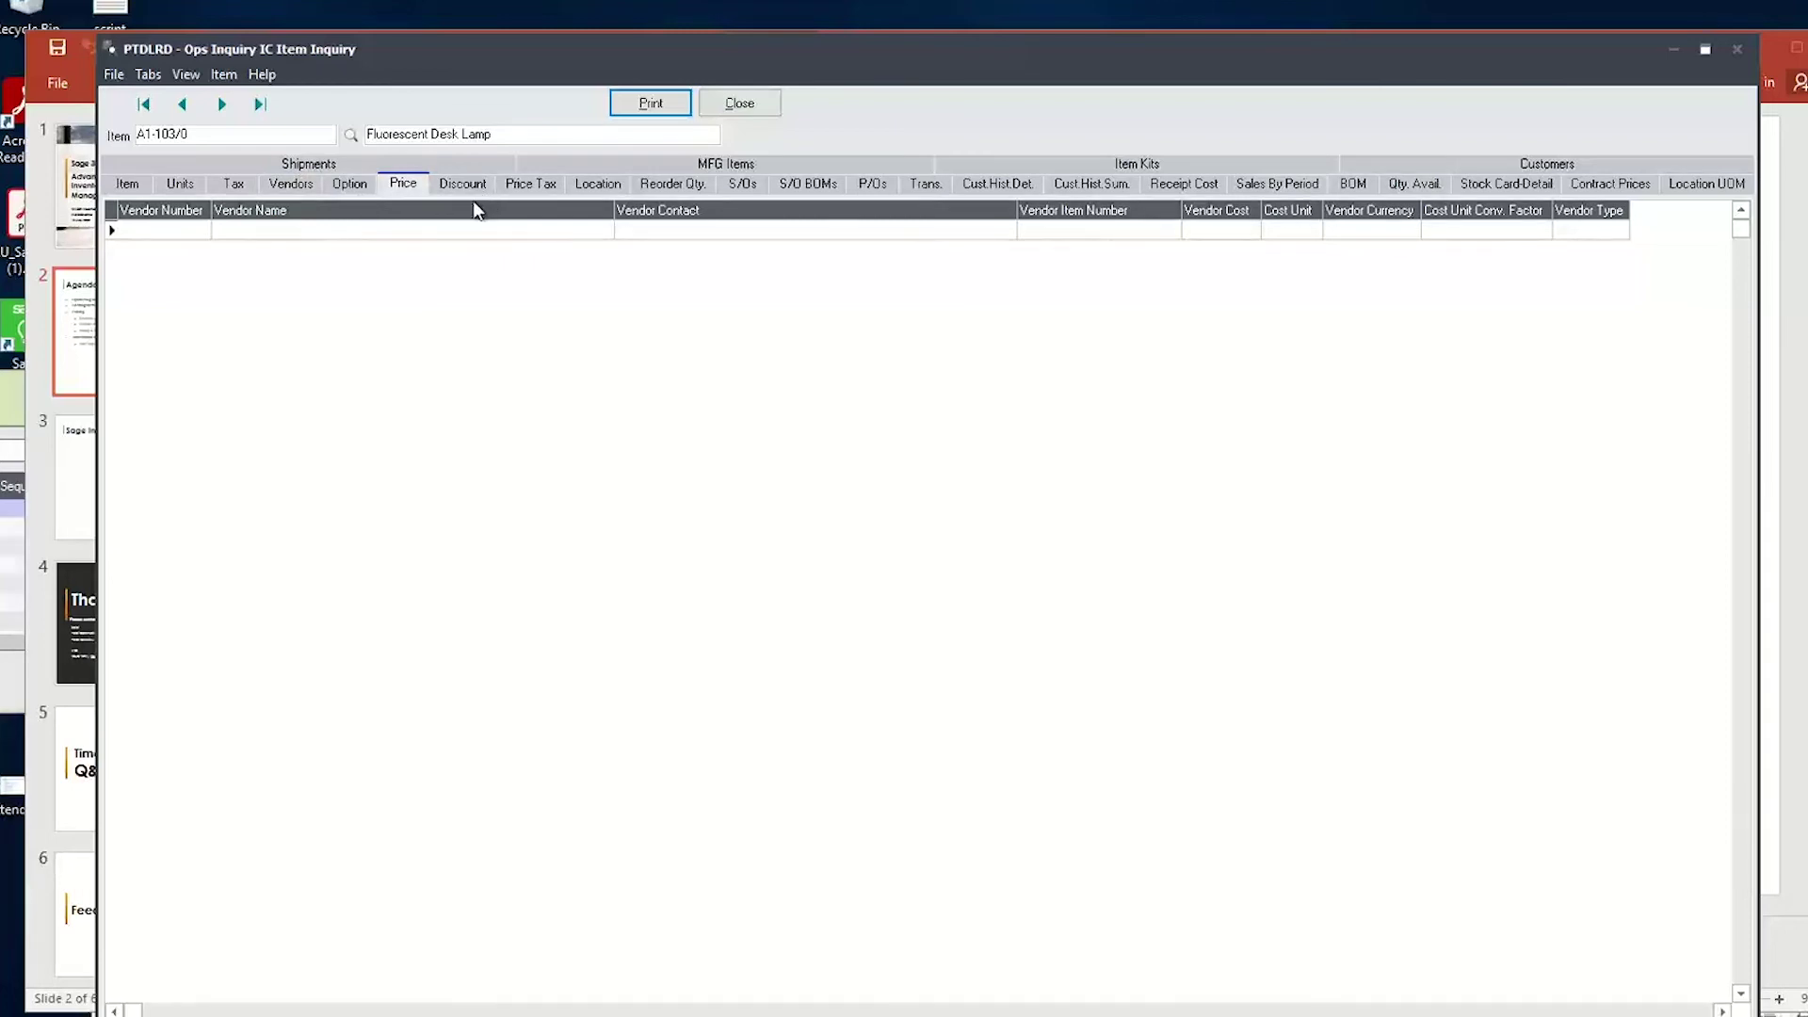
{"action": "left_click", "coordinate": [512, 188]}
{"action": "left_click", "coordinate": [414, 184]}
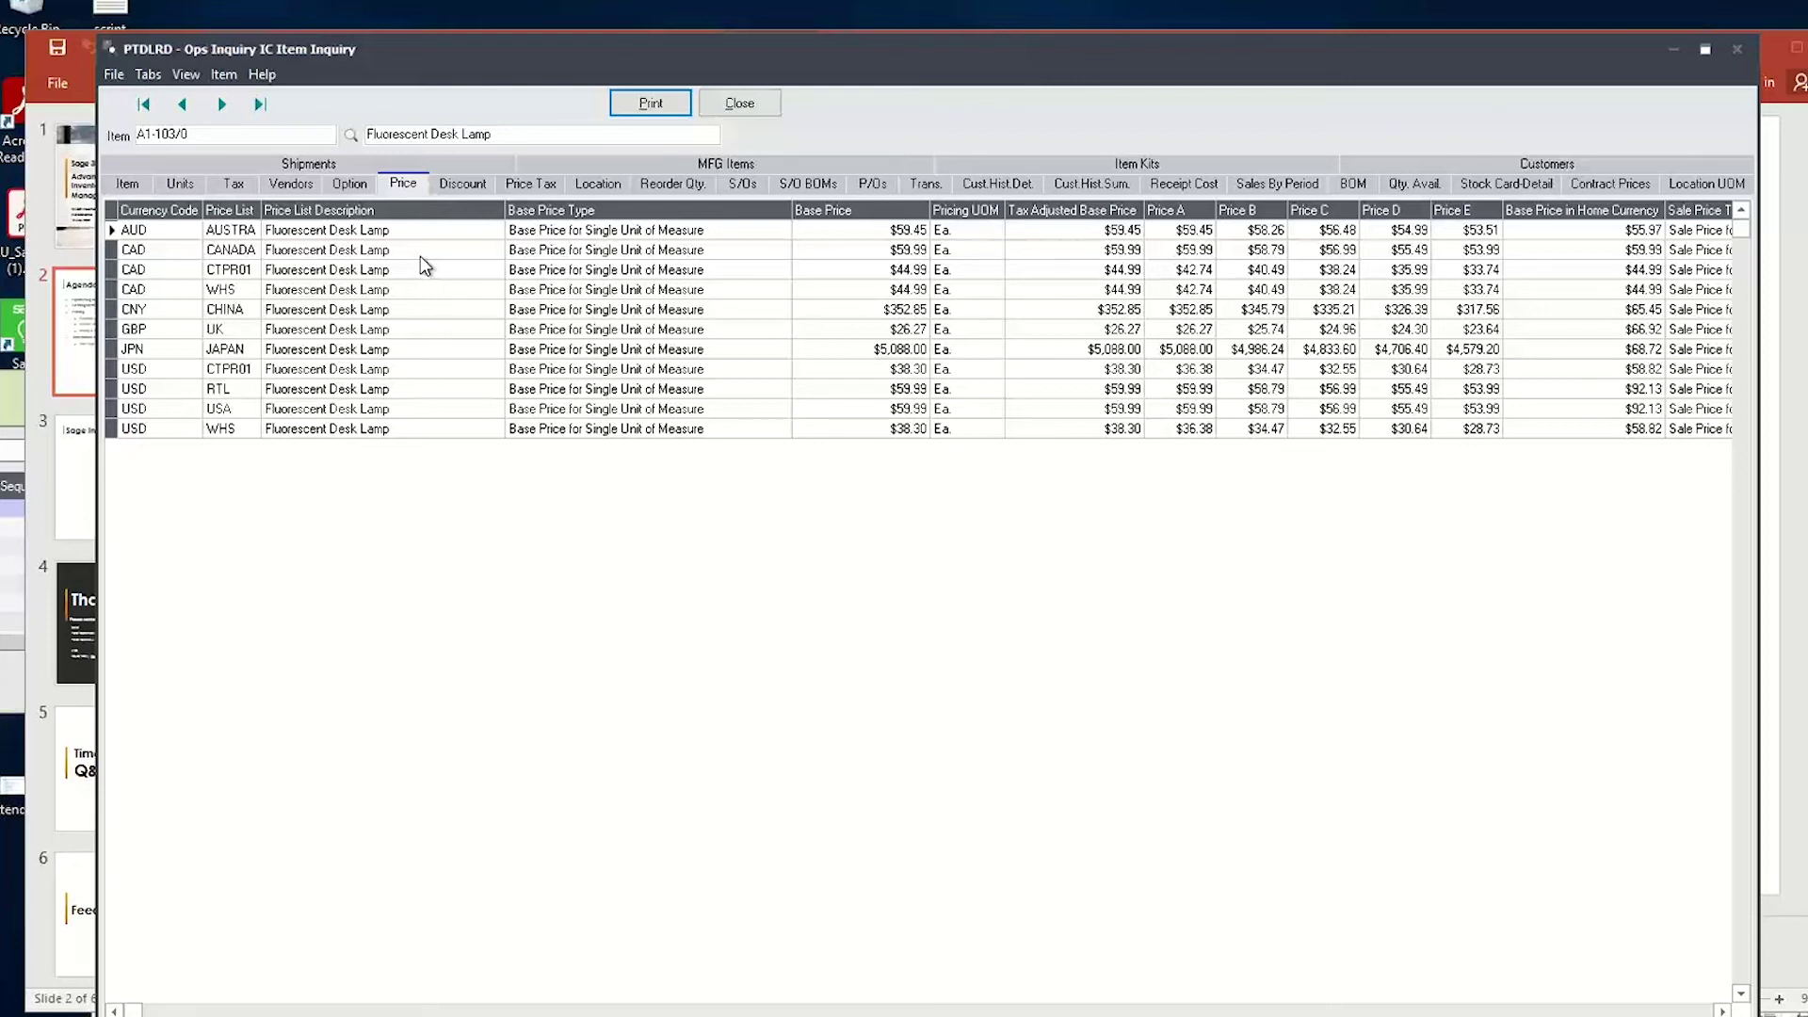
{"action": "left_click", "coordinate": [906, 232]}
{"action": "left_click", "coordinate": [888, 350]}
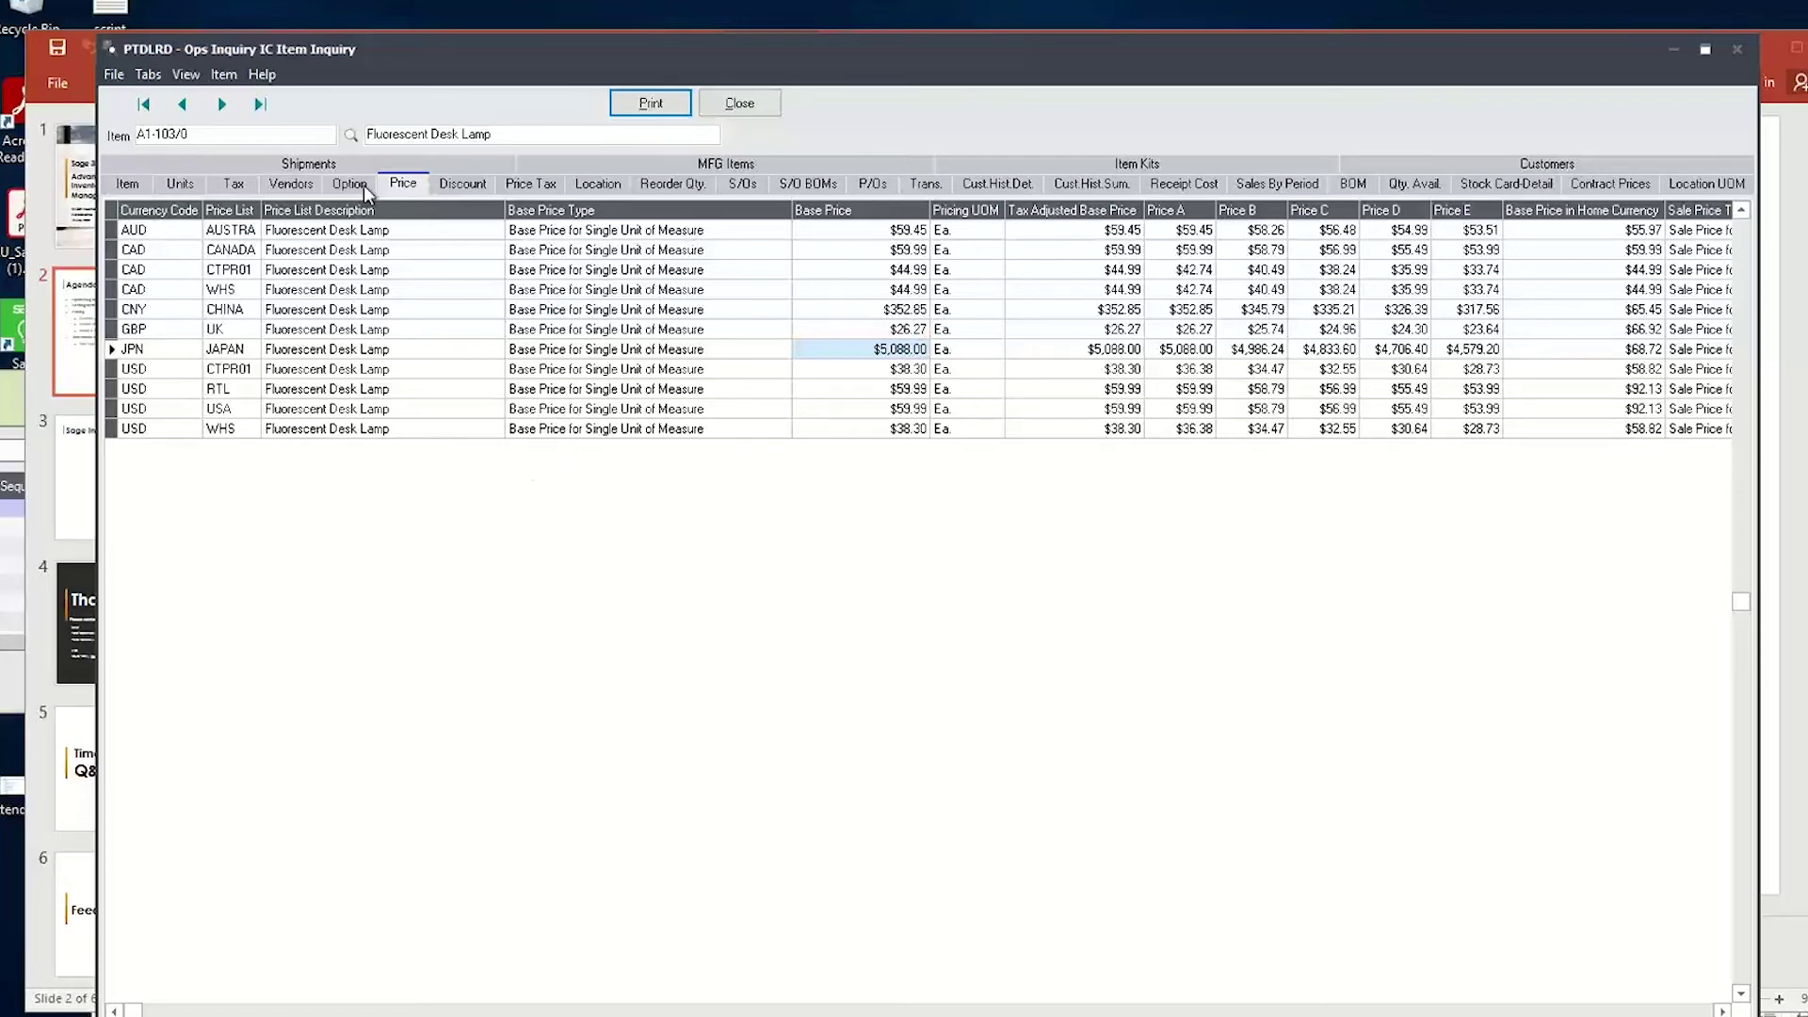
View the discount levels, reorder quantities and active sales orders for item A1-103/0.
{"action": "left_click", "coordinate": [470, 185]}
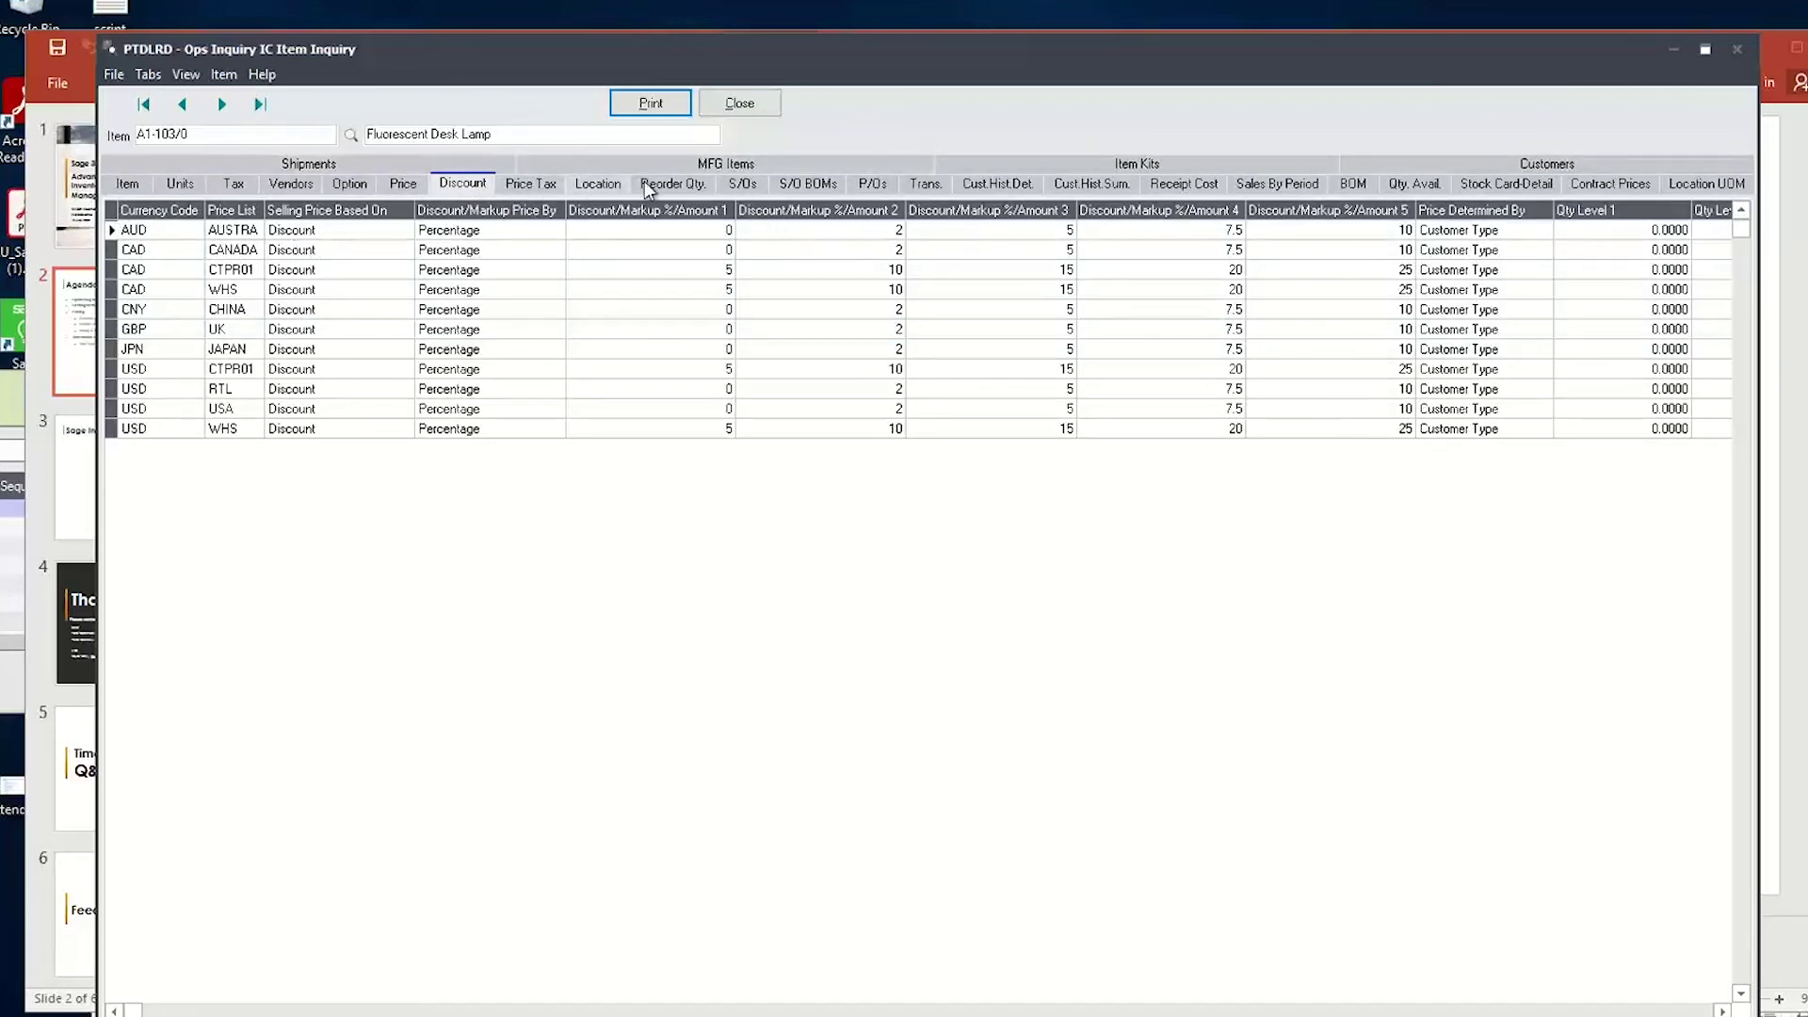
{"action": "left_click", "coordinate": [674, 185]}
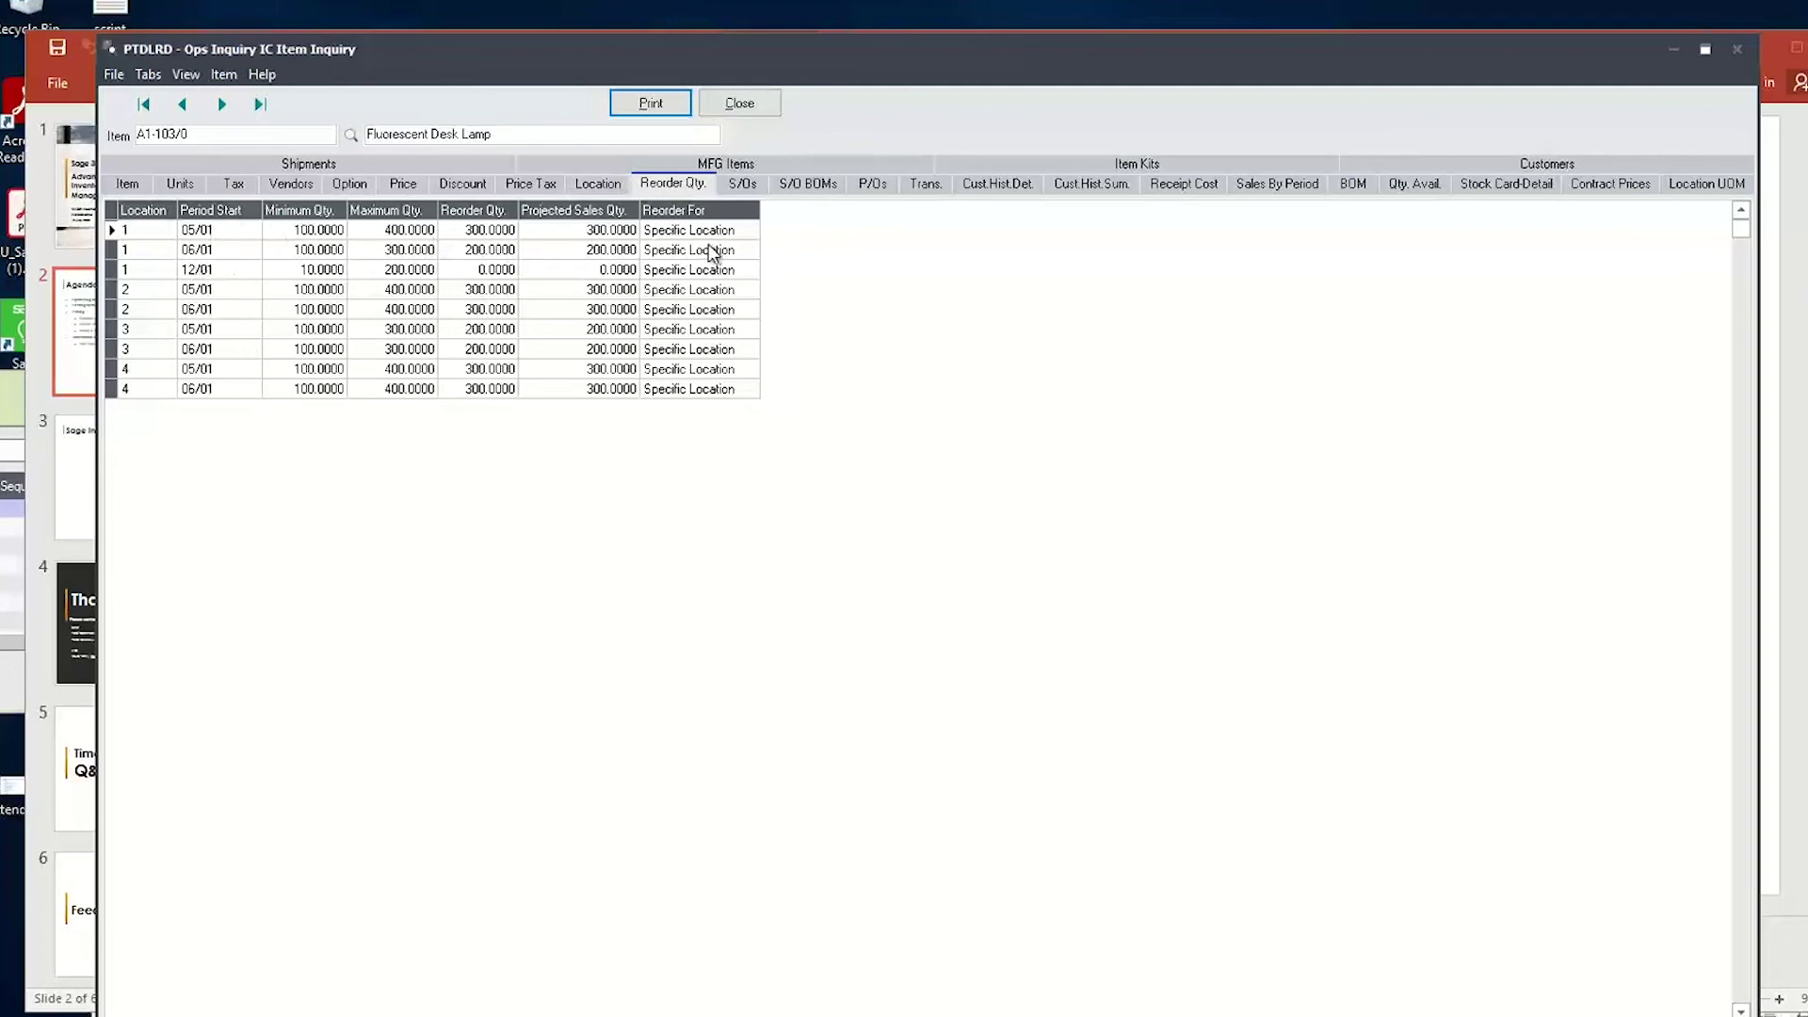
{"action": "left_click", "coordinate": [758, 186]}
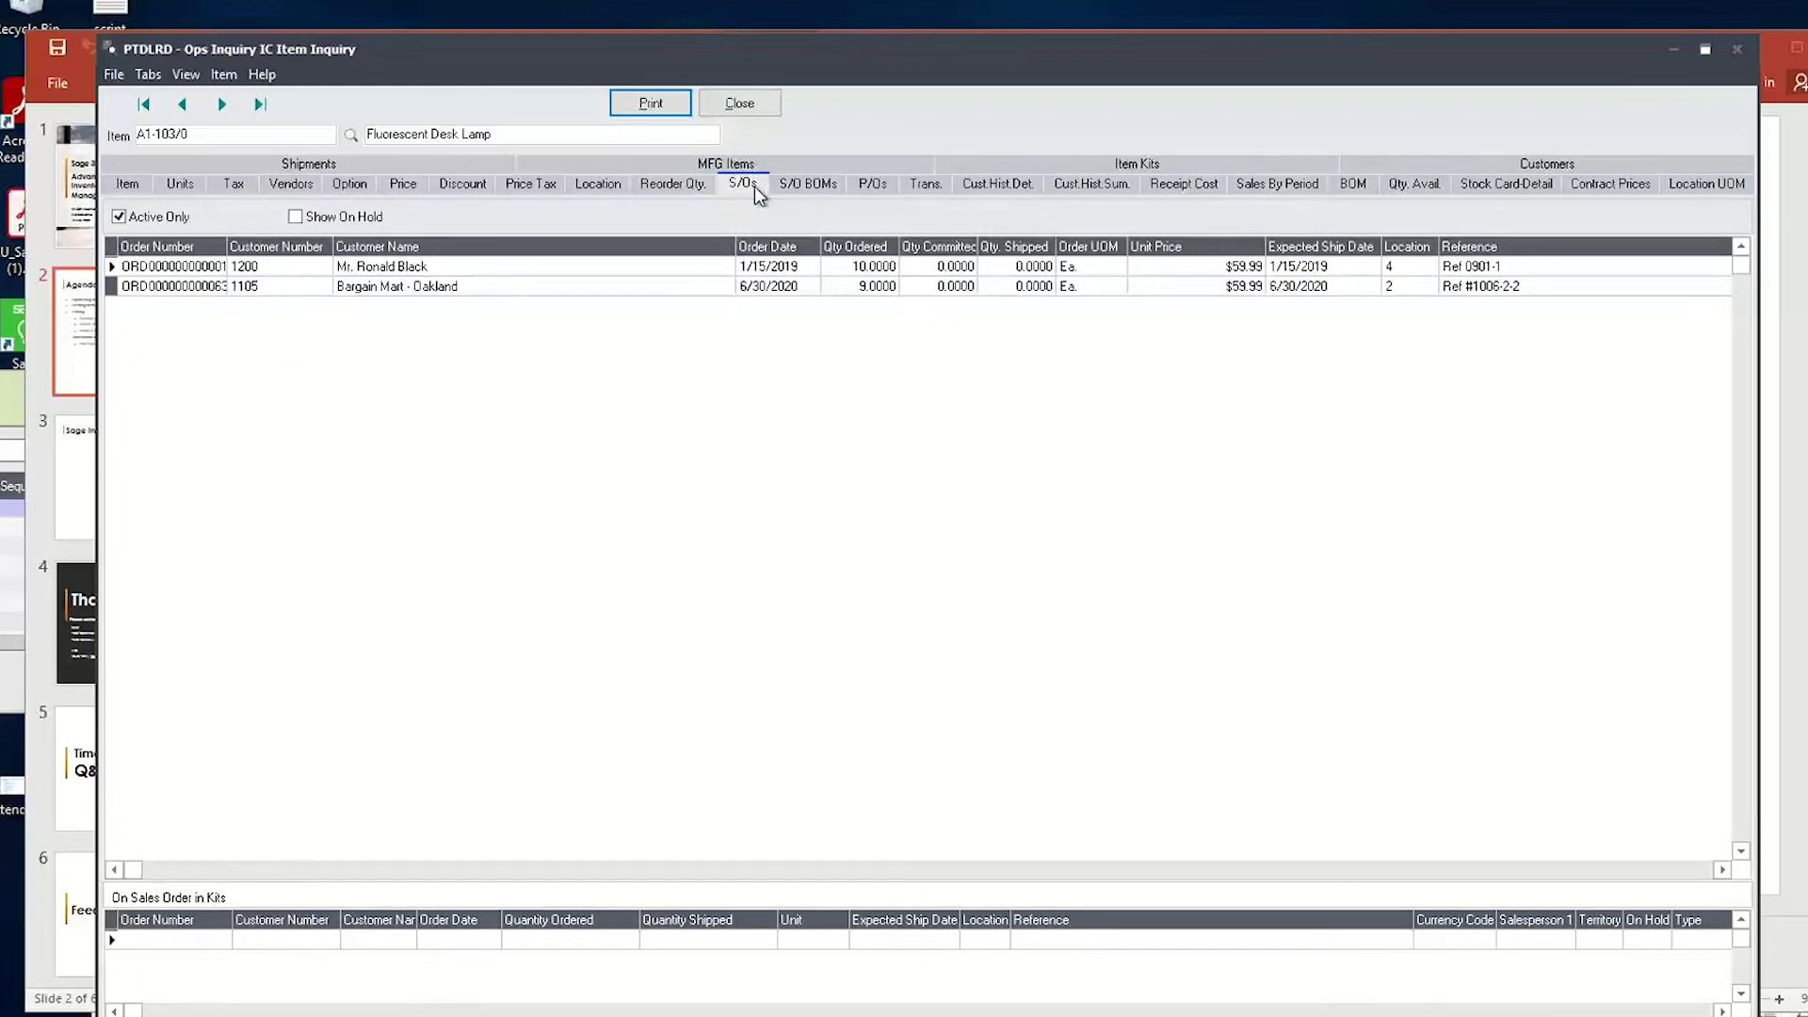
Show the purchase orders for item A1-103/0 and narrow the Vendor Name and Reference columns to fit the cost columns.
{"action": "left_click", "coordinate": [871, 183]}
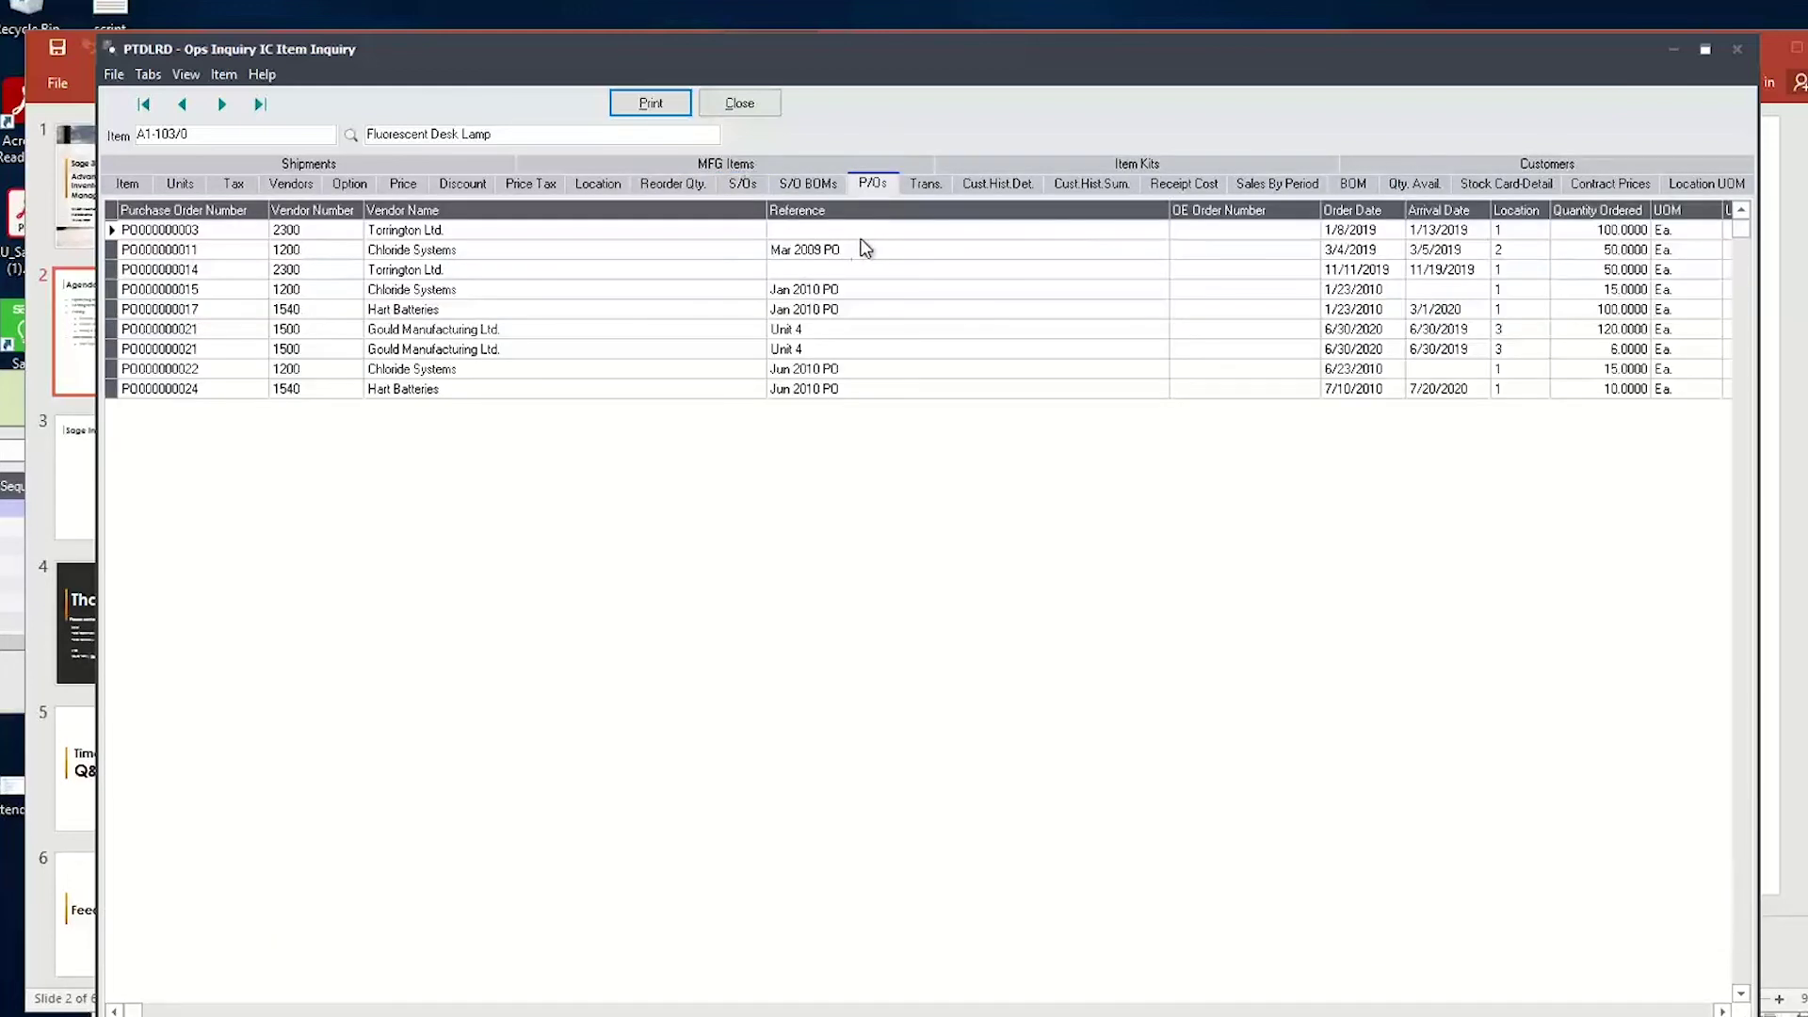
{"action": "left_click_drag", "start_coordinate": [764, 210], "coordinate": [603, 210]}
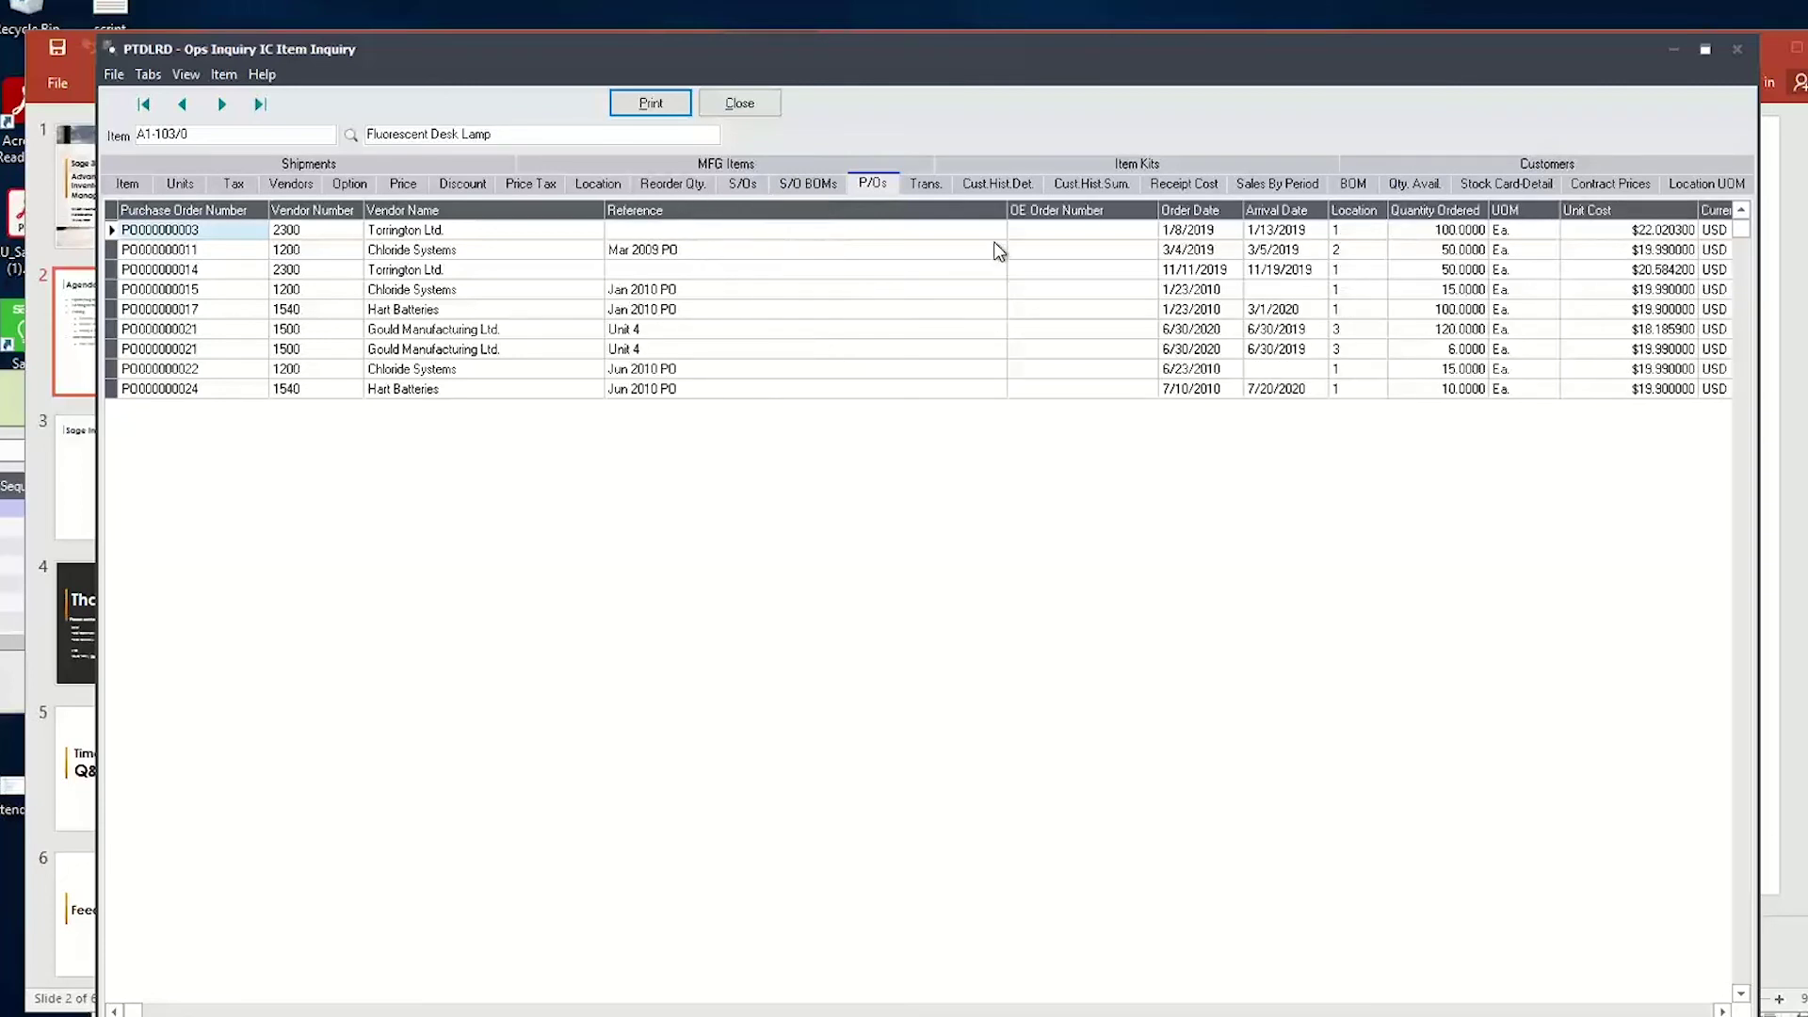
{"action": "left_click_drag", "start_coordinate": [1006, 210], "coordinate": [783, 213]}
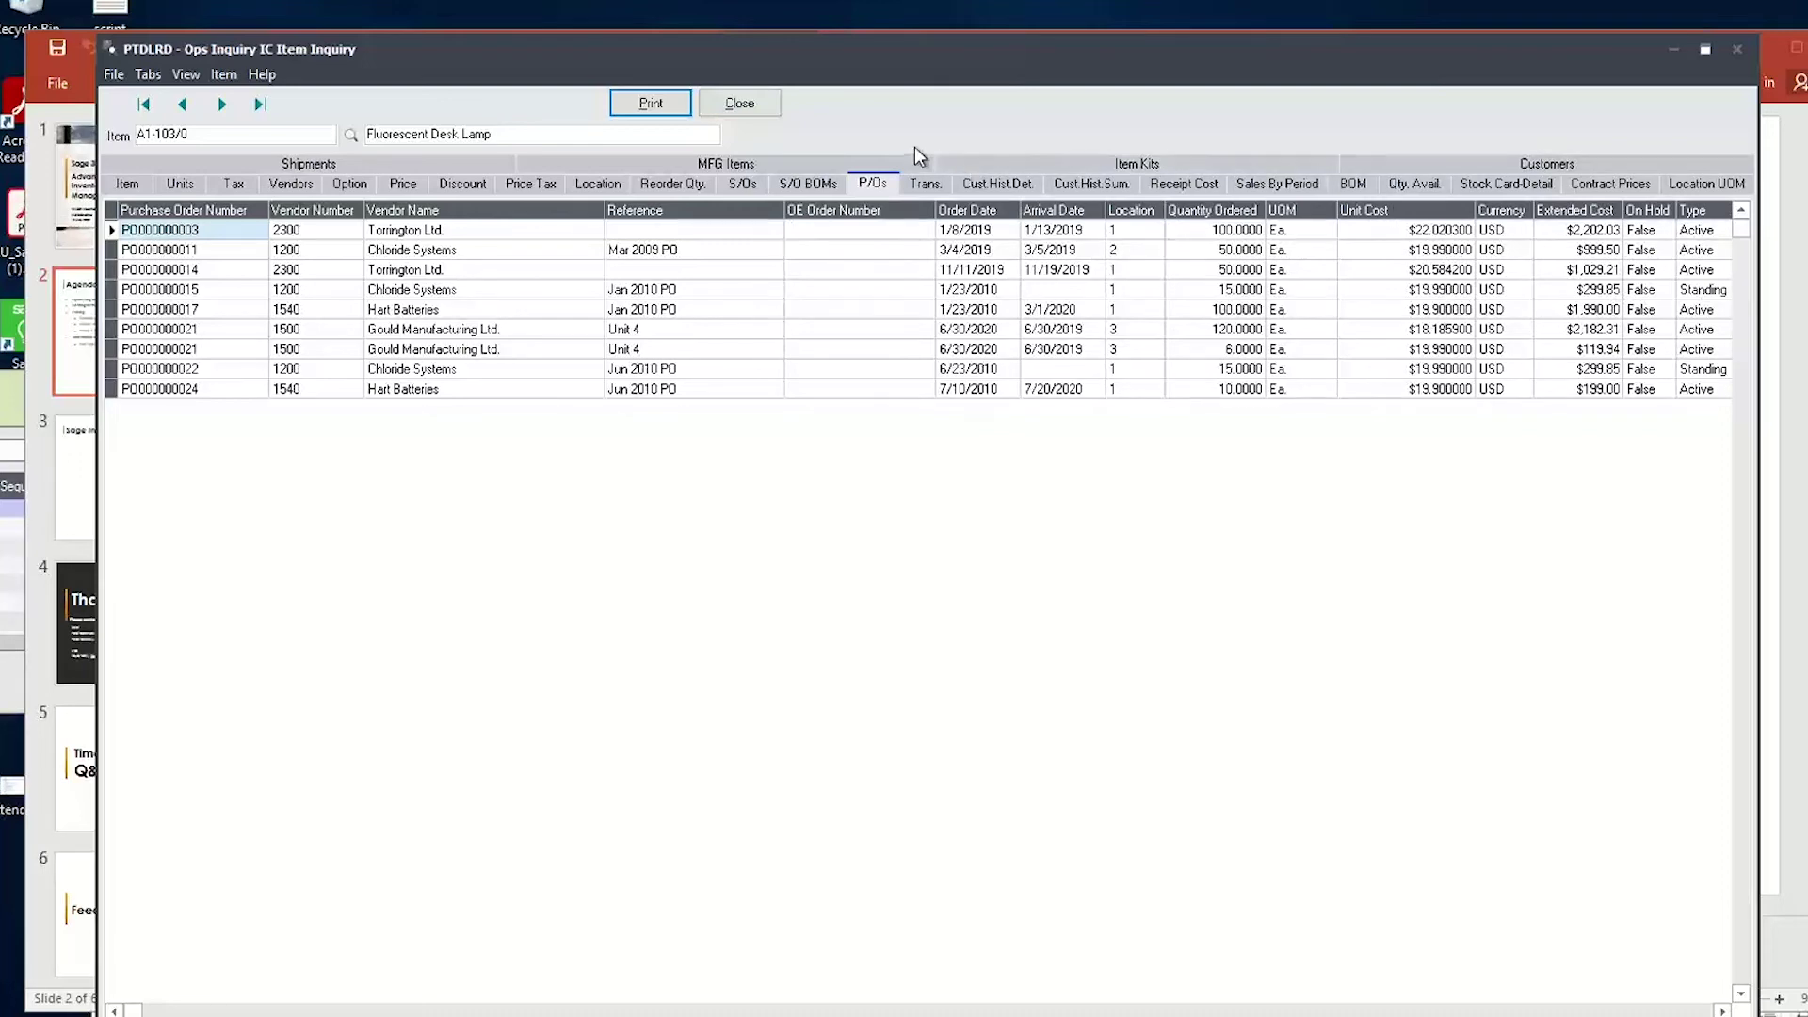
View item A1-103/0's transactions across to average unit cost, and its customer history detail across to ship date.
{"action": "left_click", "coordinate": [923, 184]}
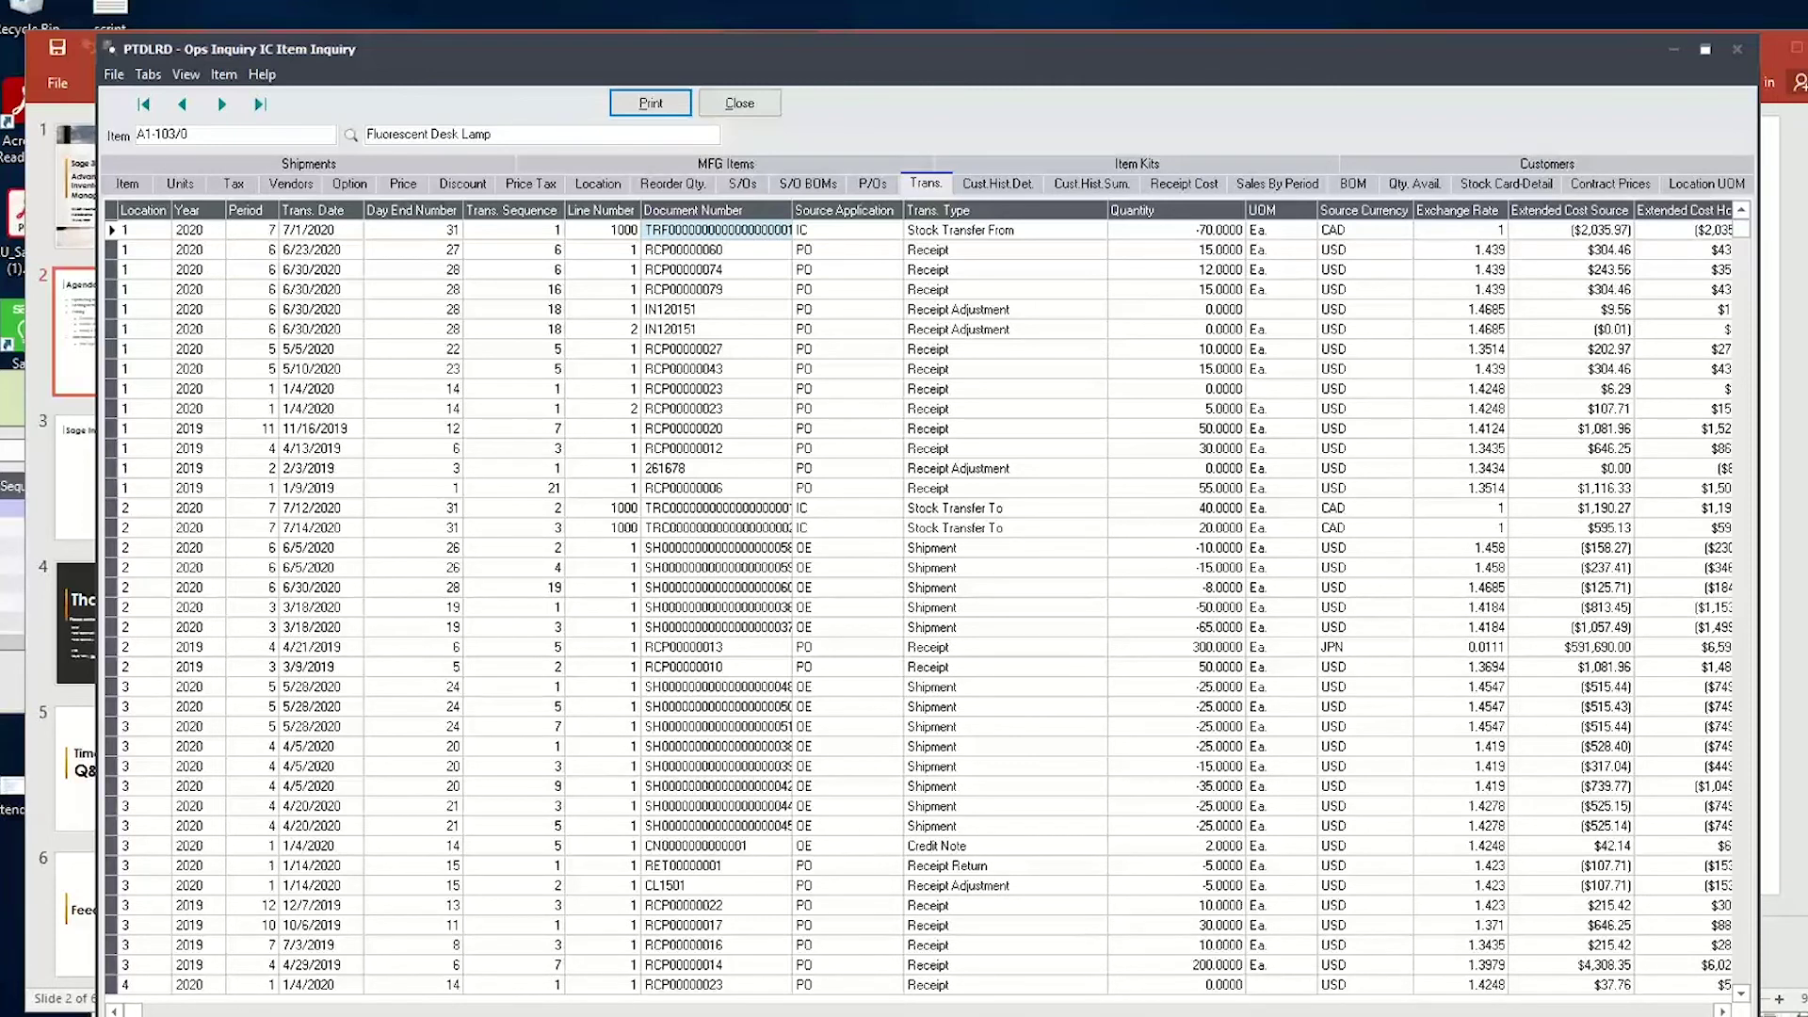
{"action": "left_click", "coordinate": [1565, 1010]}
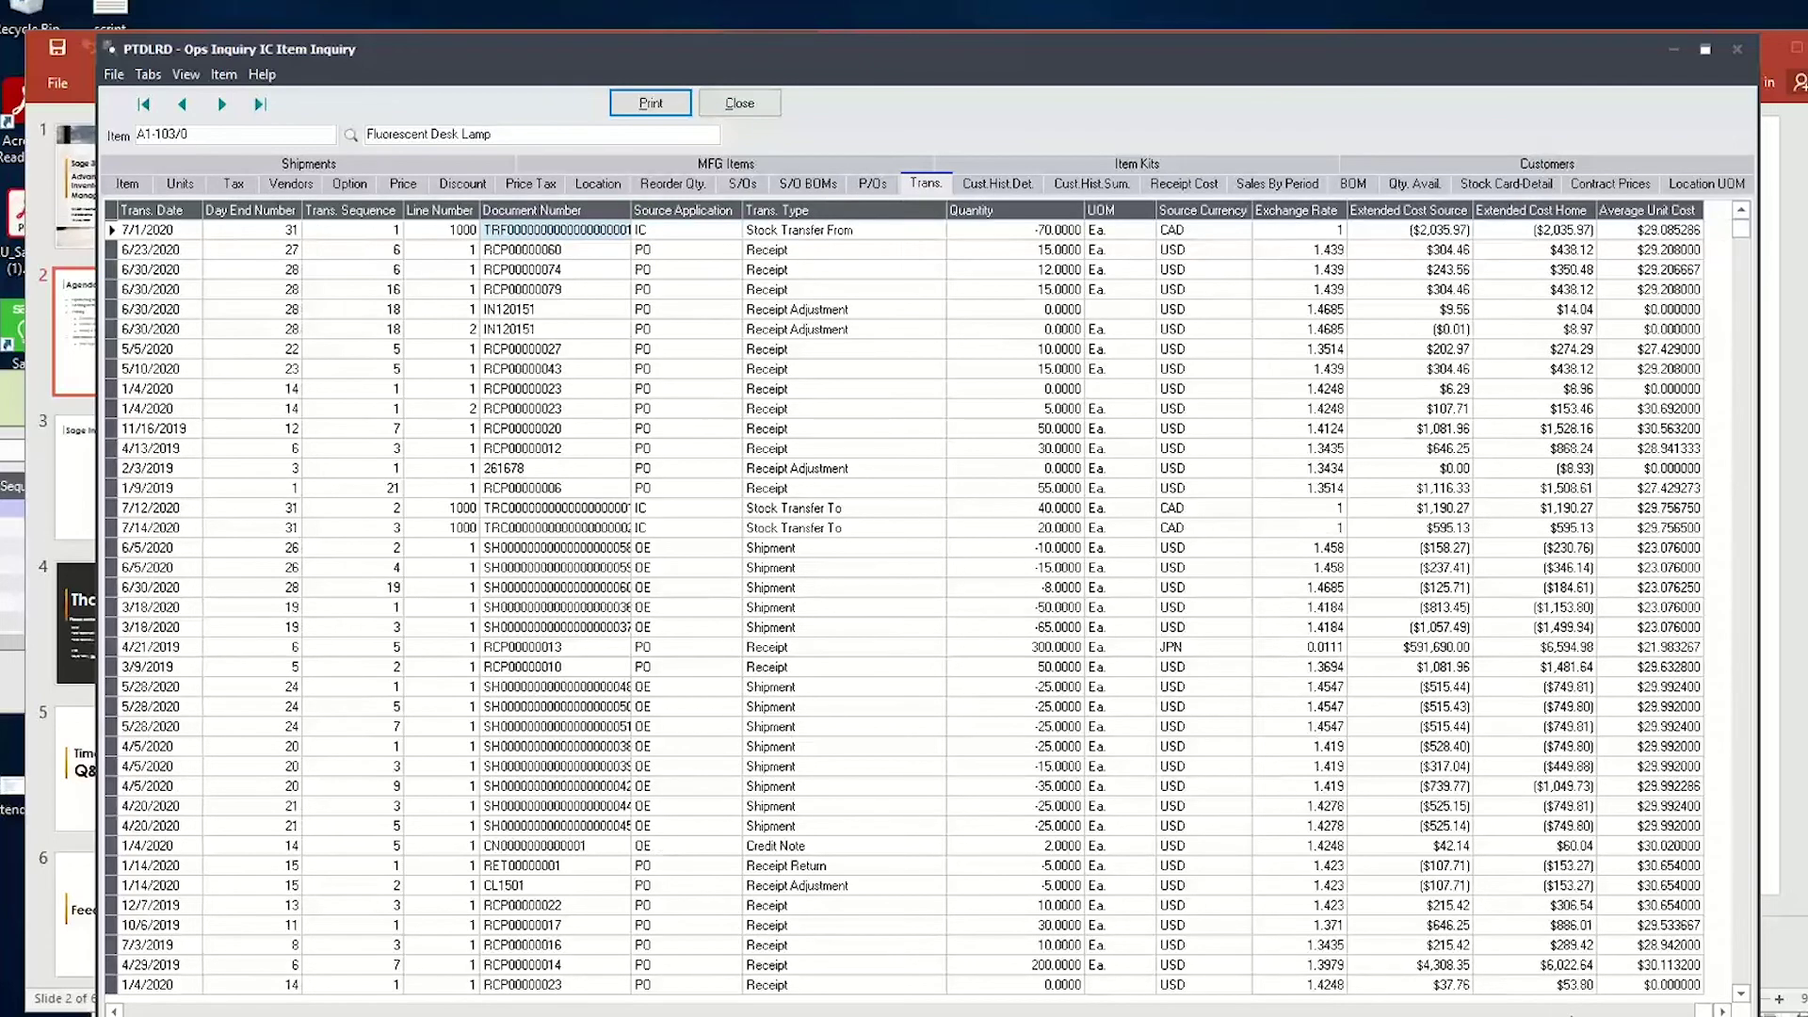
{"action": "left_click", "coordinate": [998, 183]}
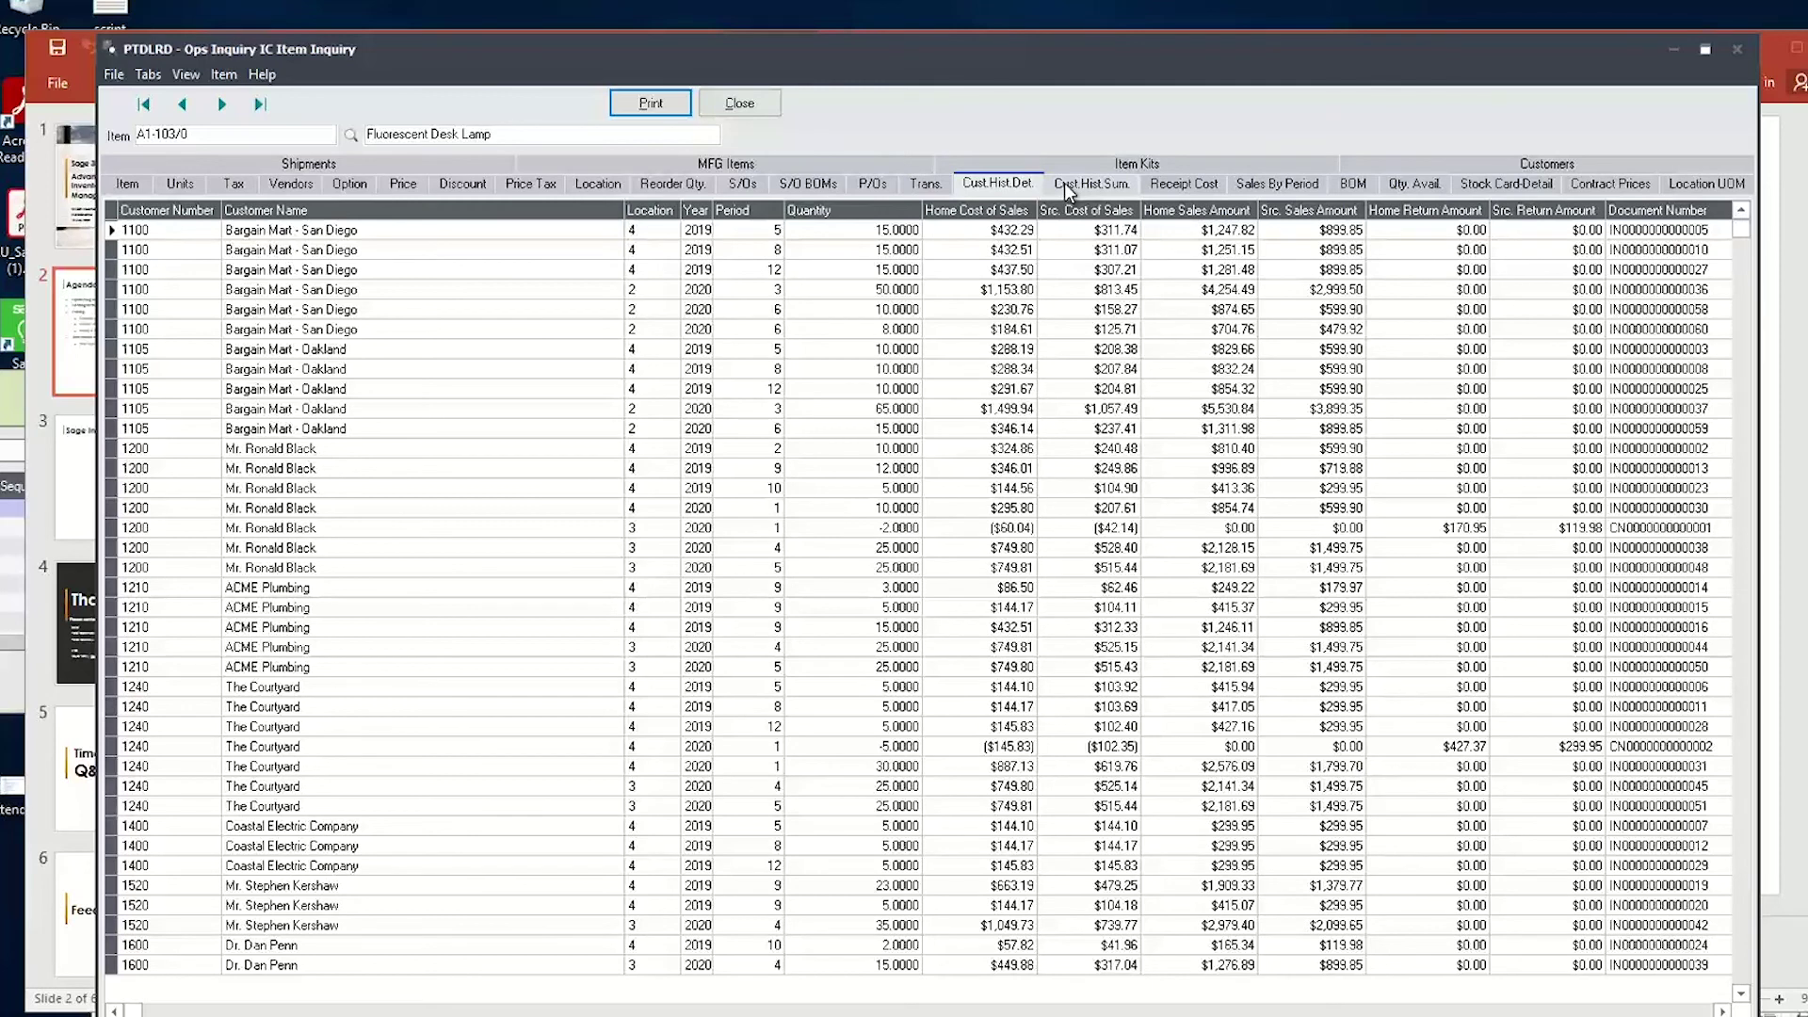
{"action": "left_click", "coordinate": [1692, 229]}
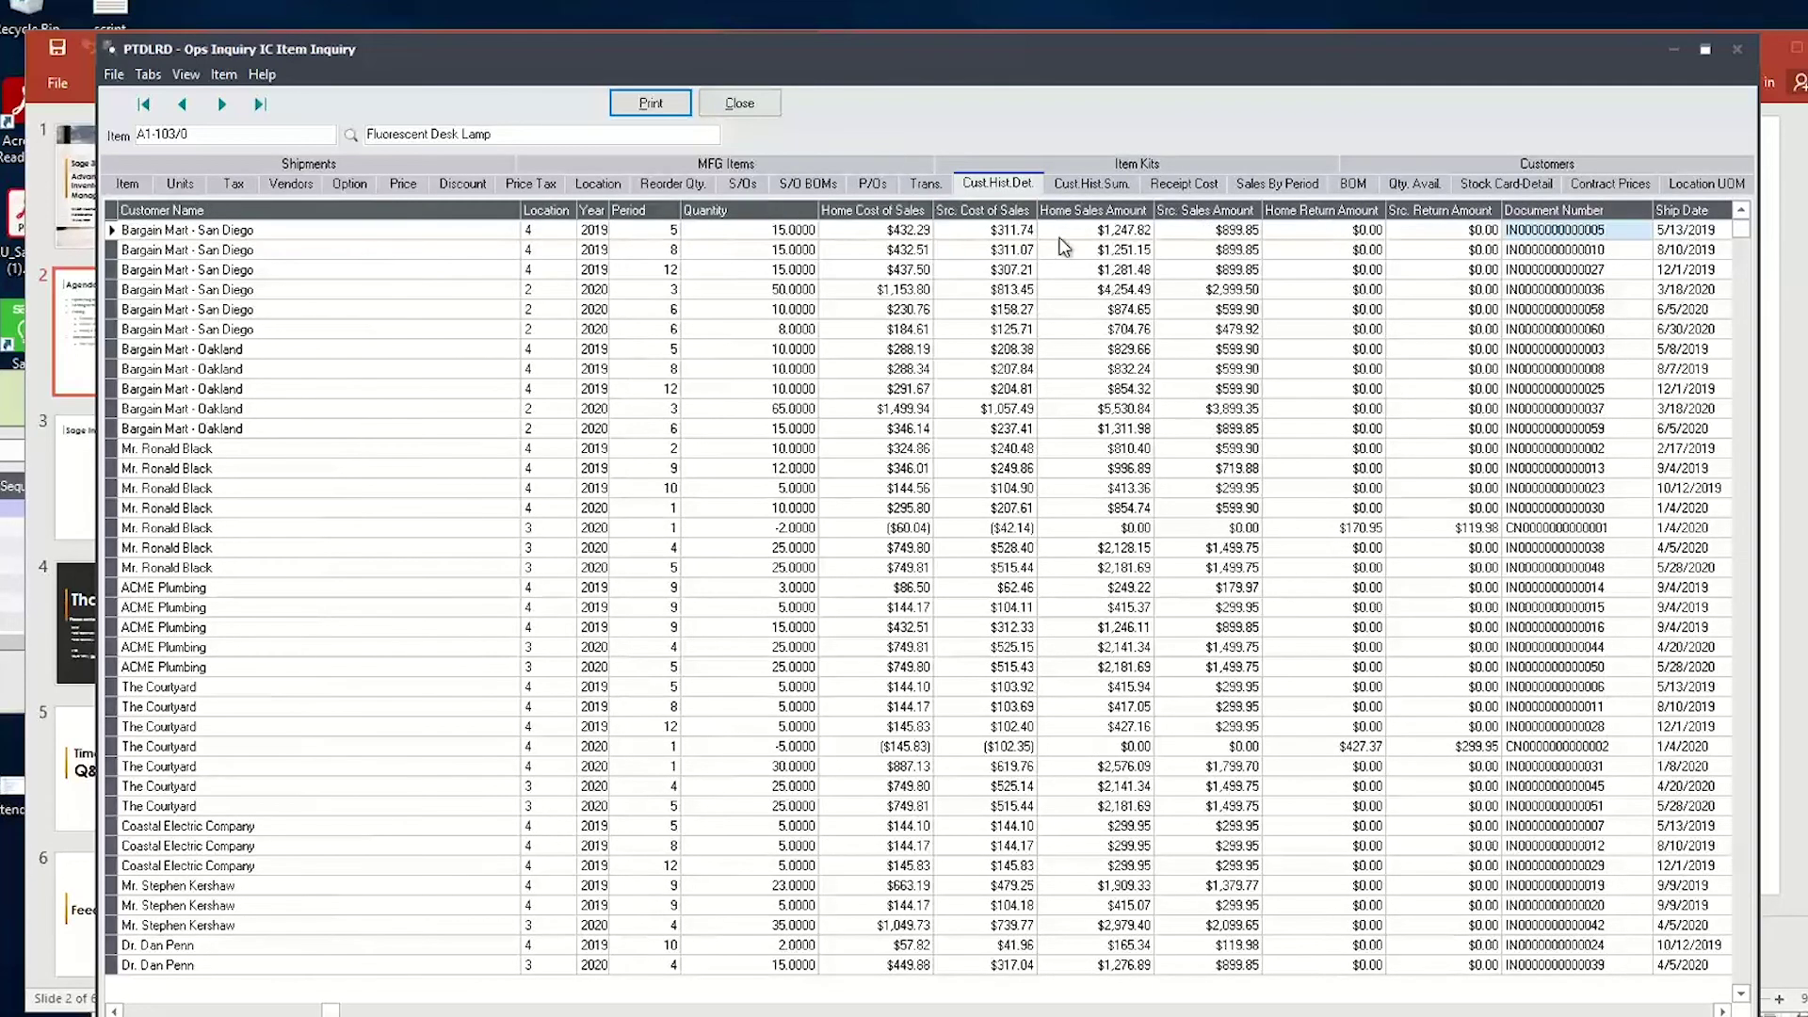
View item A1-103/0's customer history summary, checking the year and period figures for customer 1100.
{"action": "left_click", "coordinate": [1092, 184]}
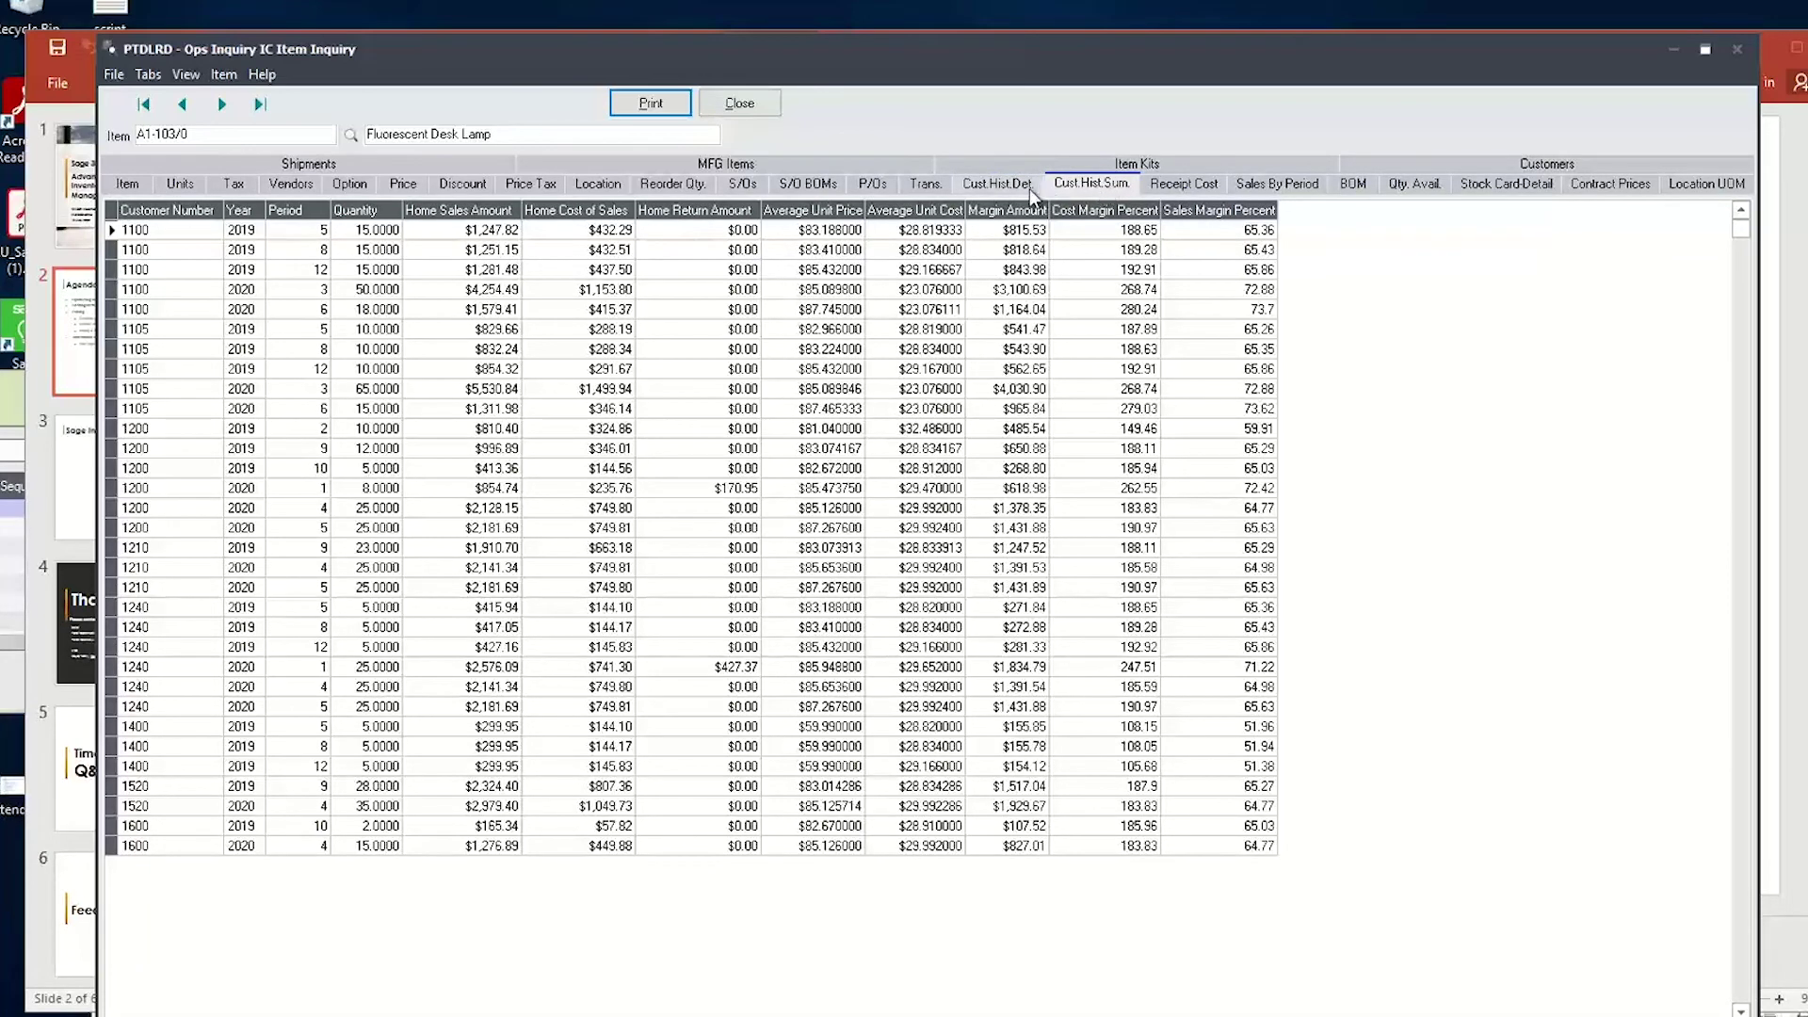
{"action": "left_click", "coordinate": [169, 236]}
{"action": "left_click", "coordinate": [303, 233]}
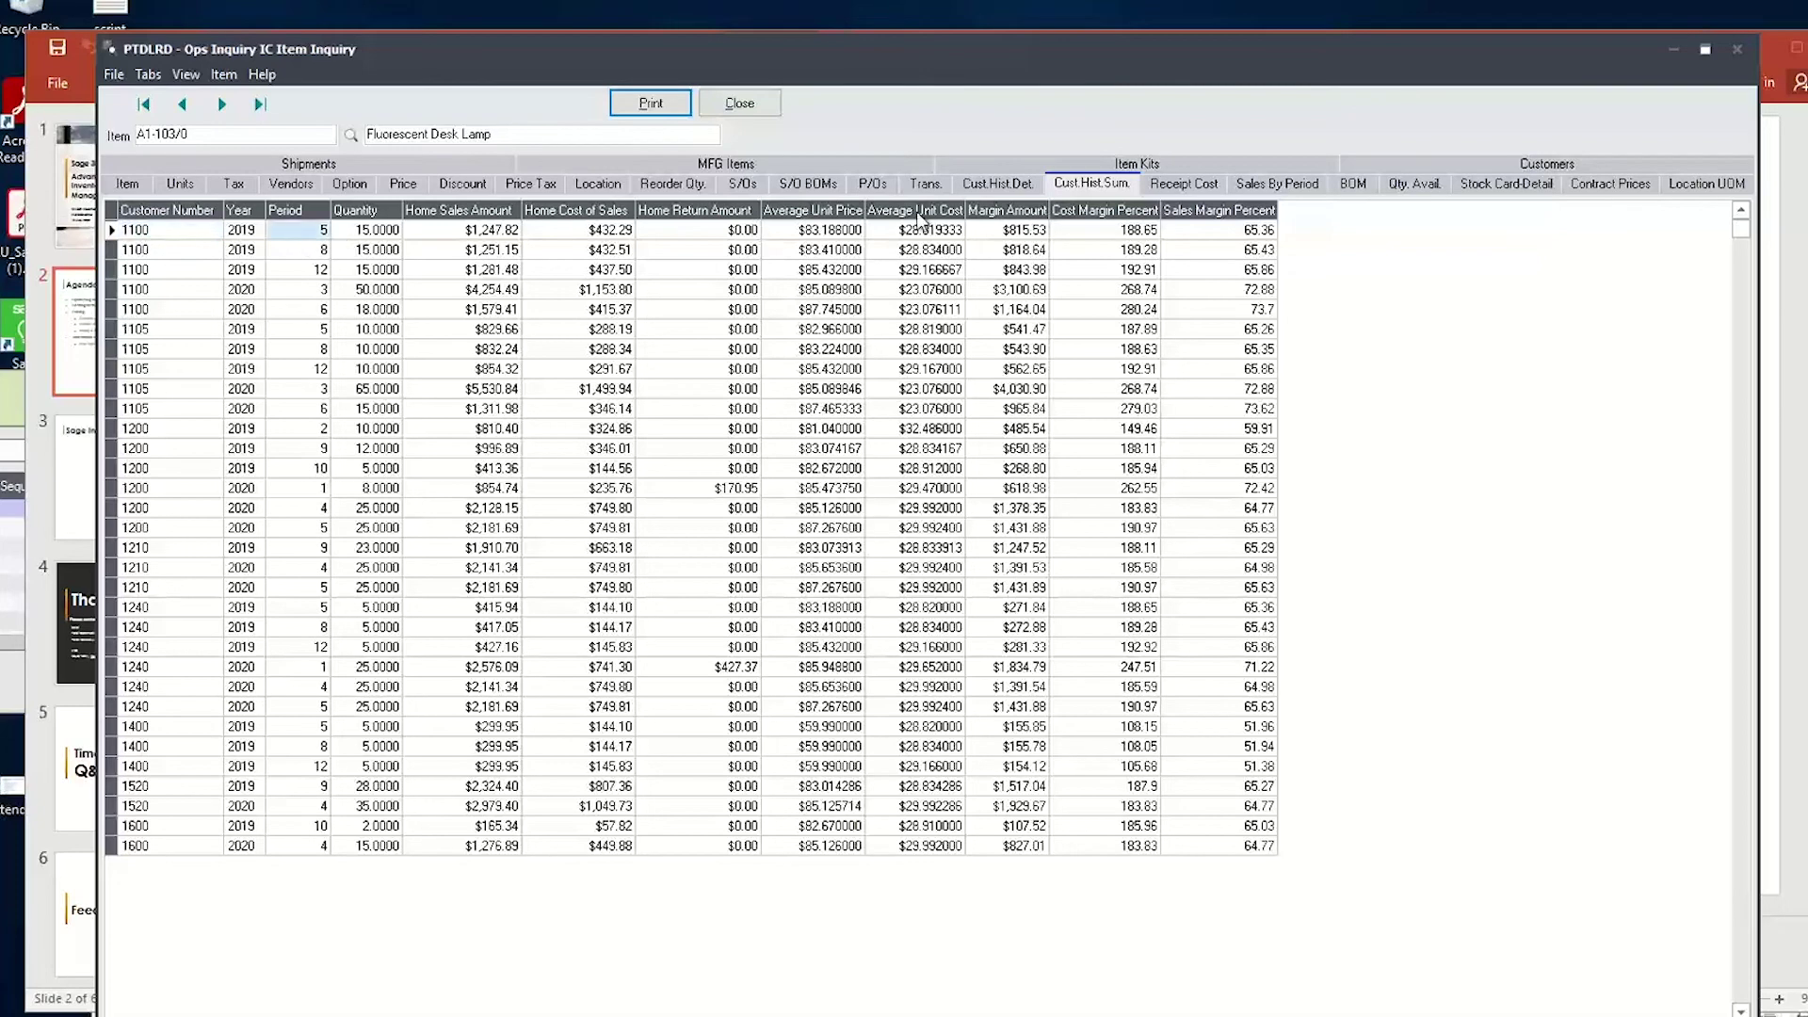
View item A1-103/0's sales by period and its quantity availability by location.
{"action": "left_click", "coordinate": [1268, 186]}
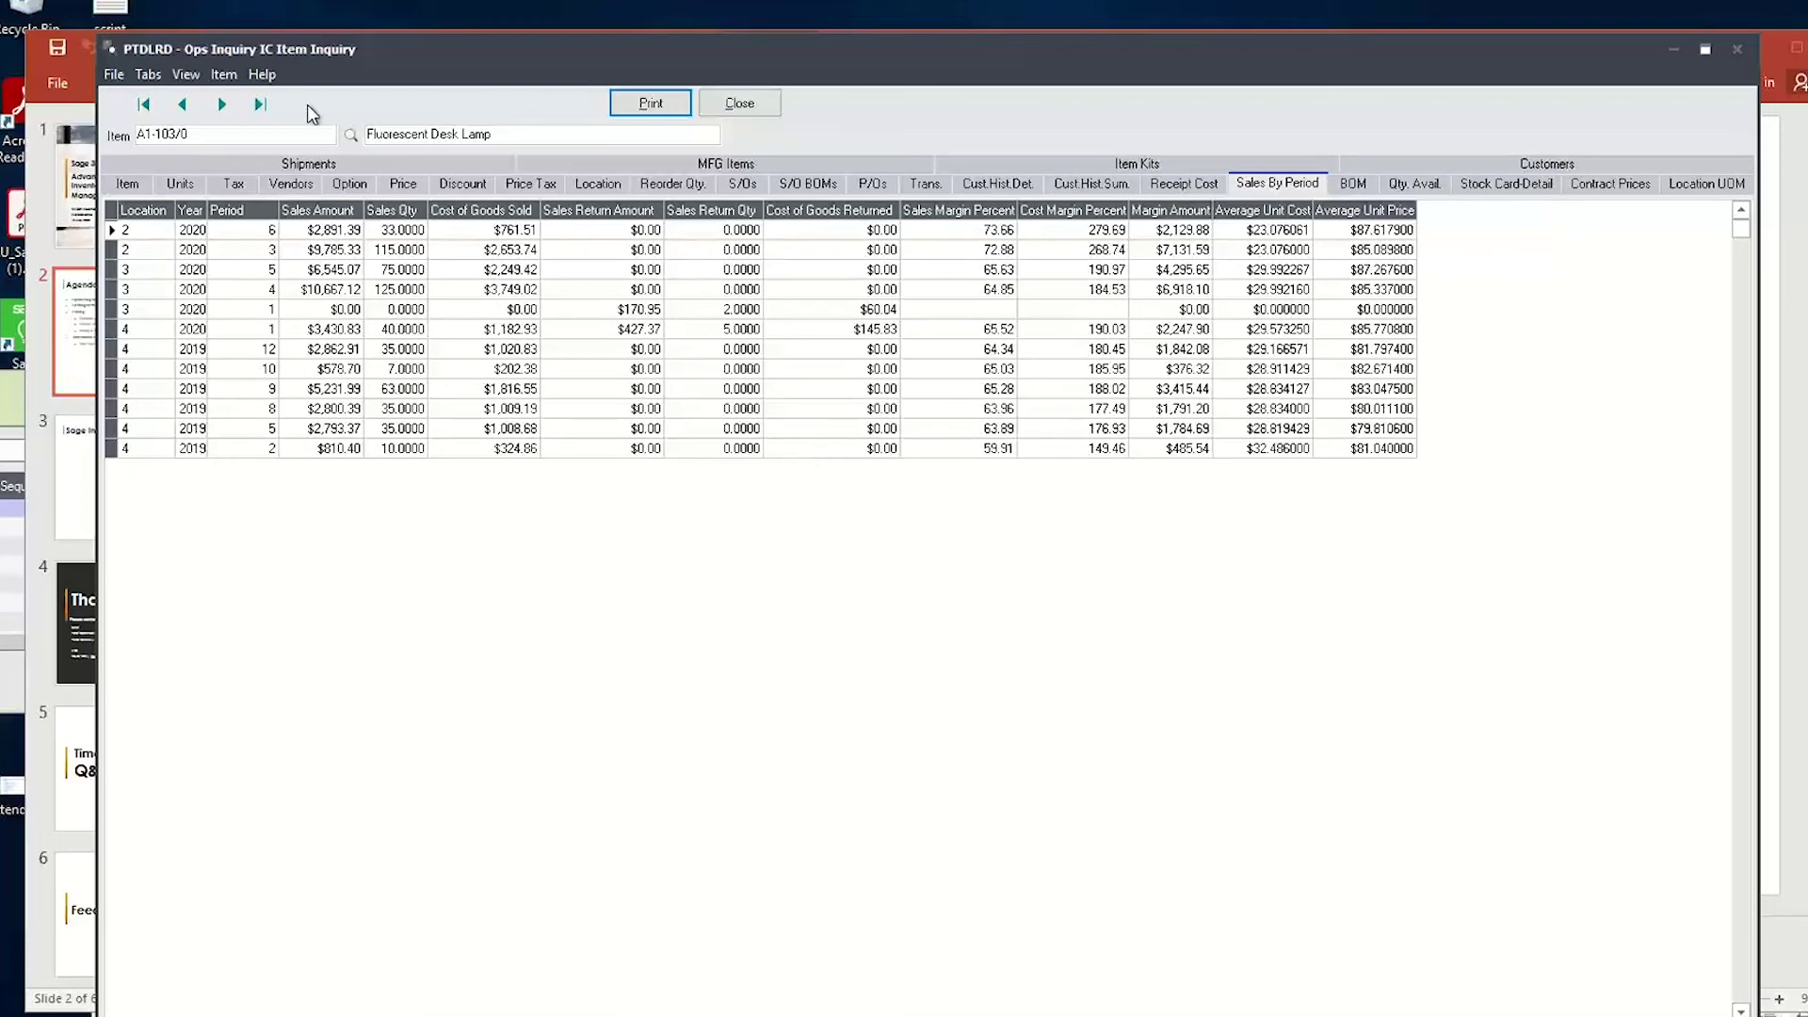
{"action": "left_click", "coordinate": [238, 134]}
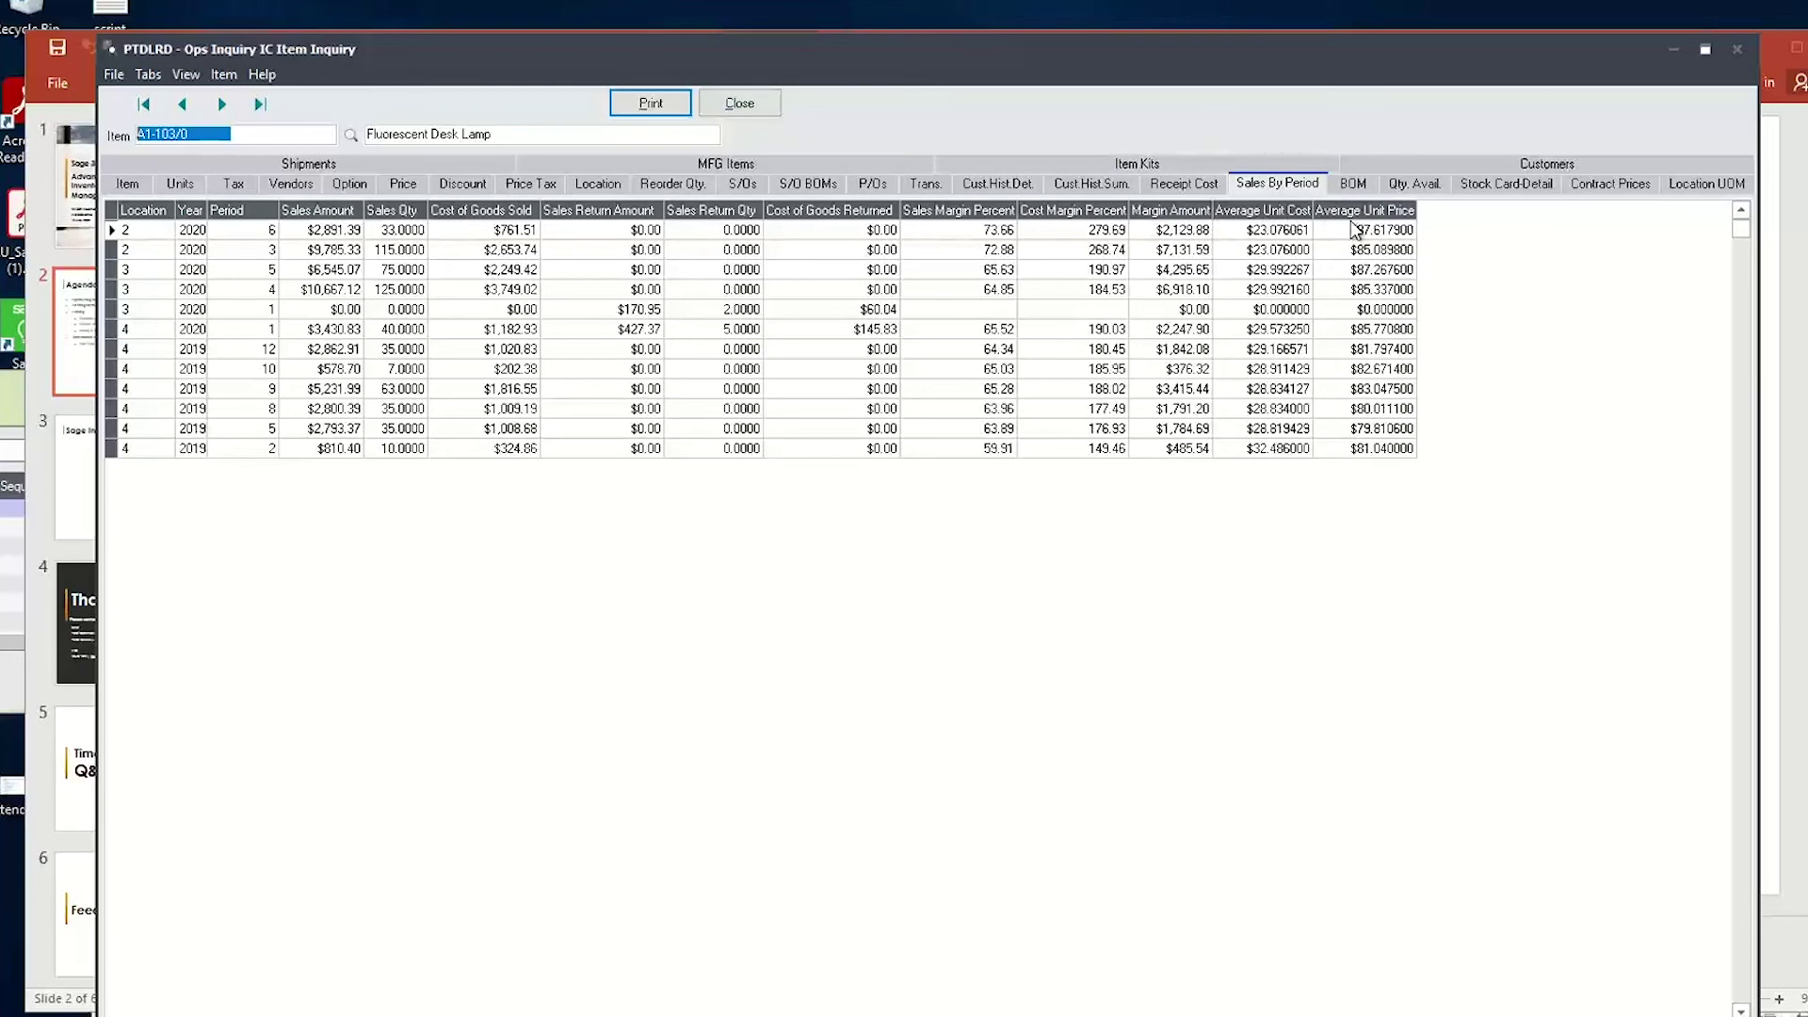
{"action": "left_click", "coordinate": [1430, 186]}
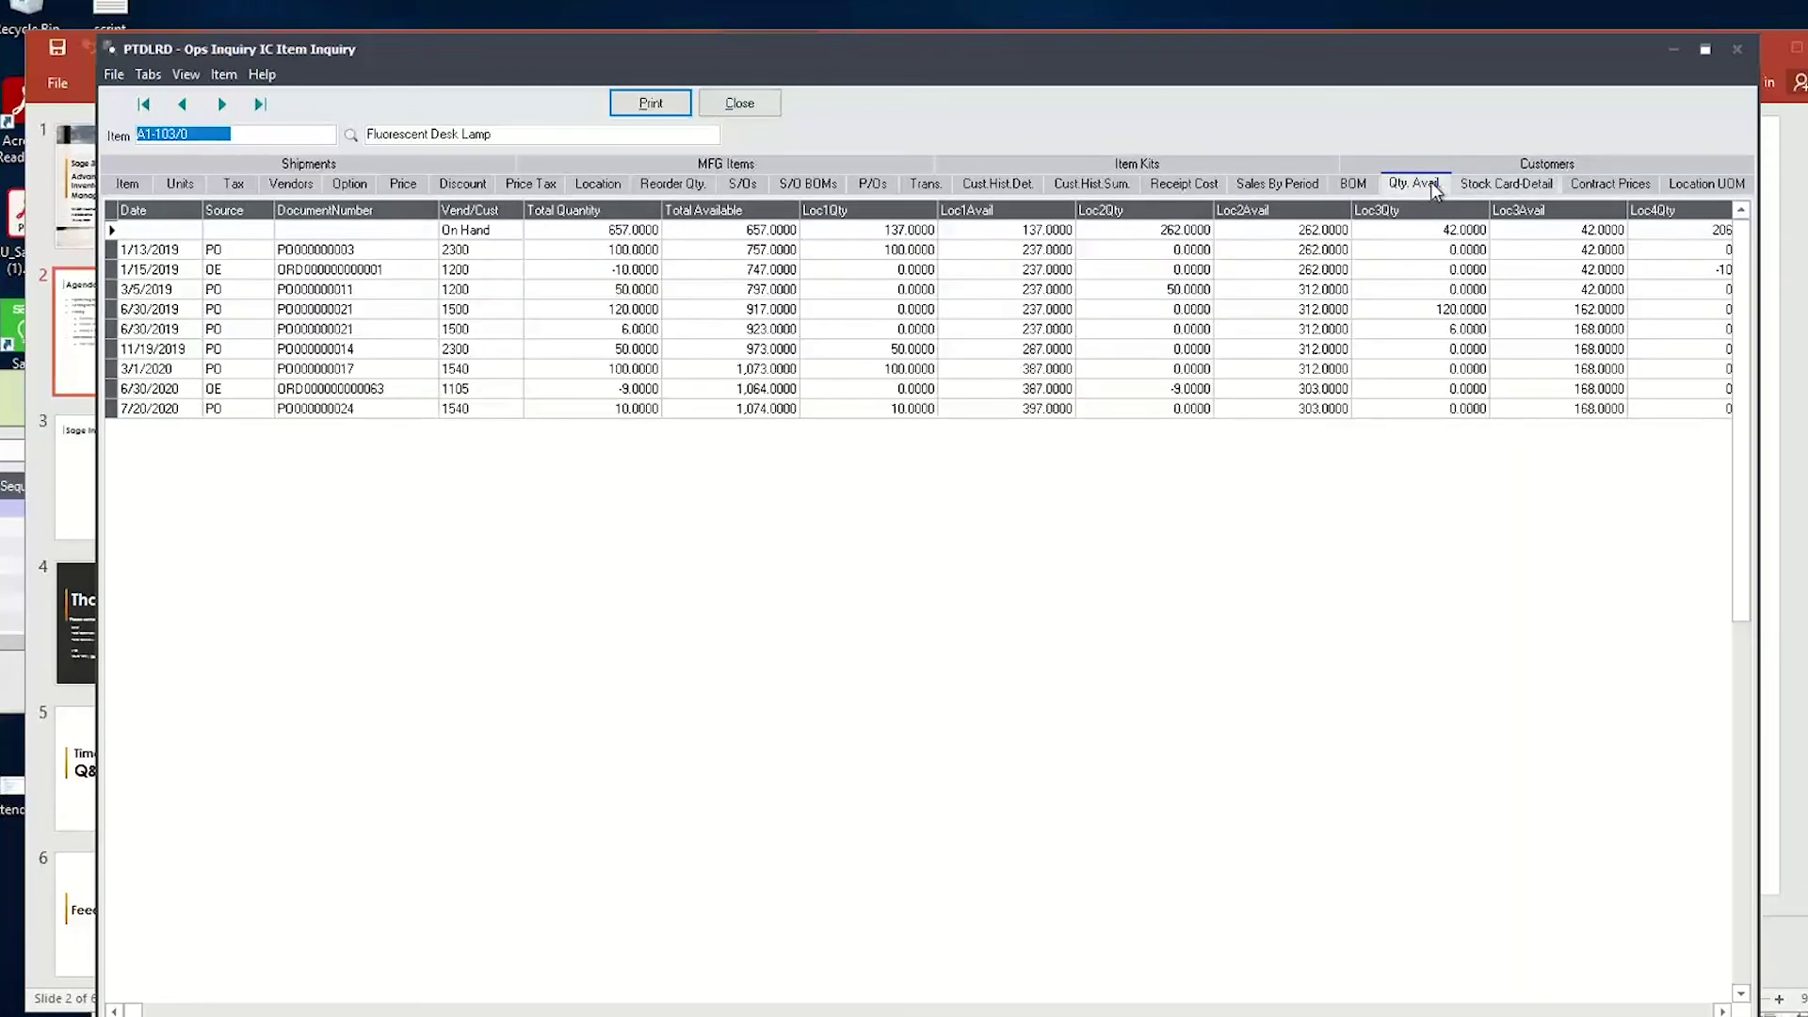
Examine the stock card detail for location 1, period 1 of 2019, from opening quantity and cost to closing quantity.
{"action": "key", "text": "Right"}
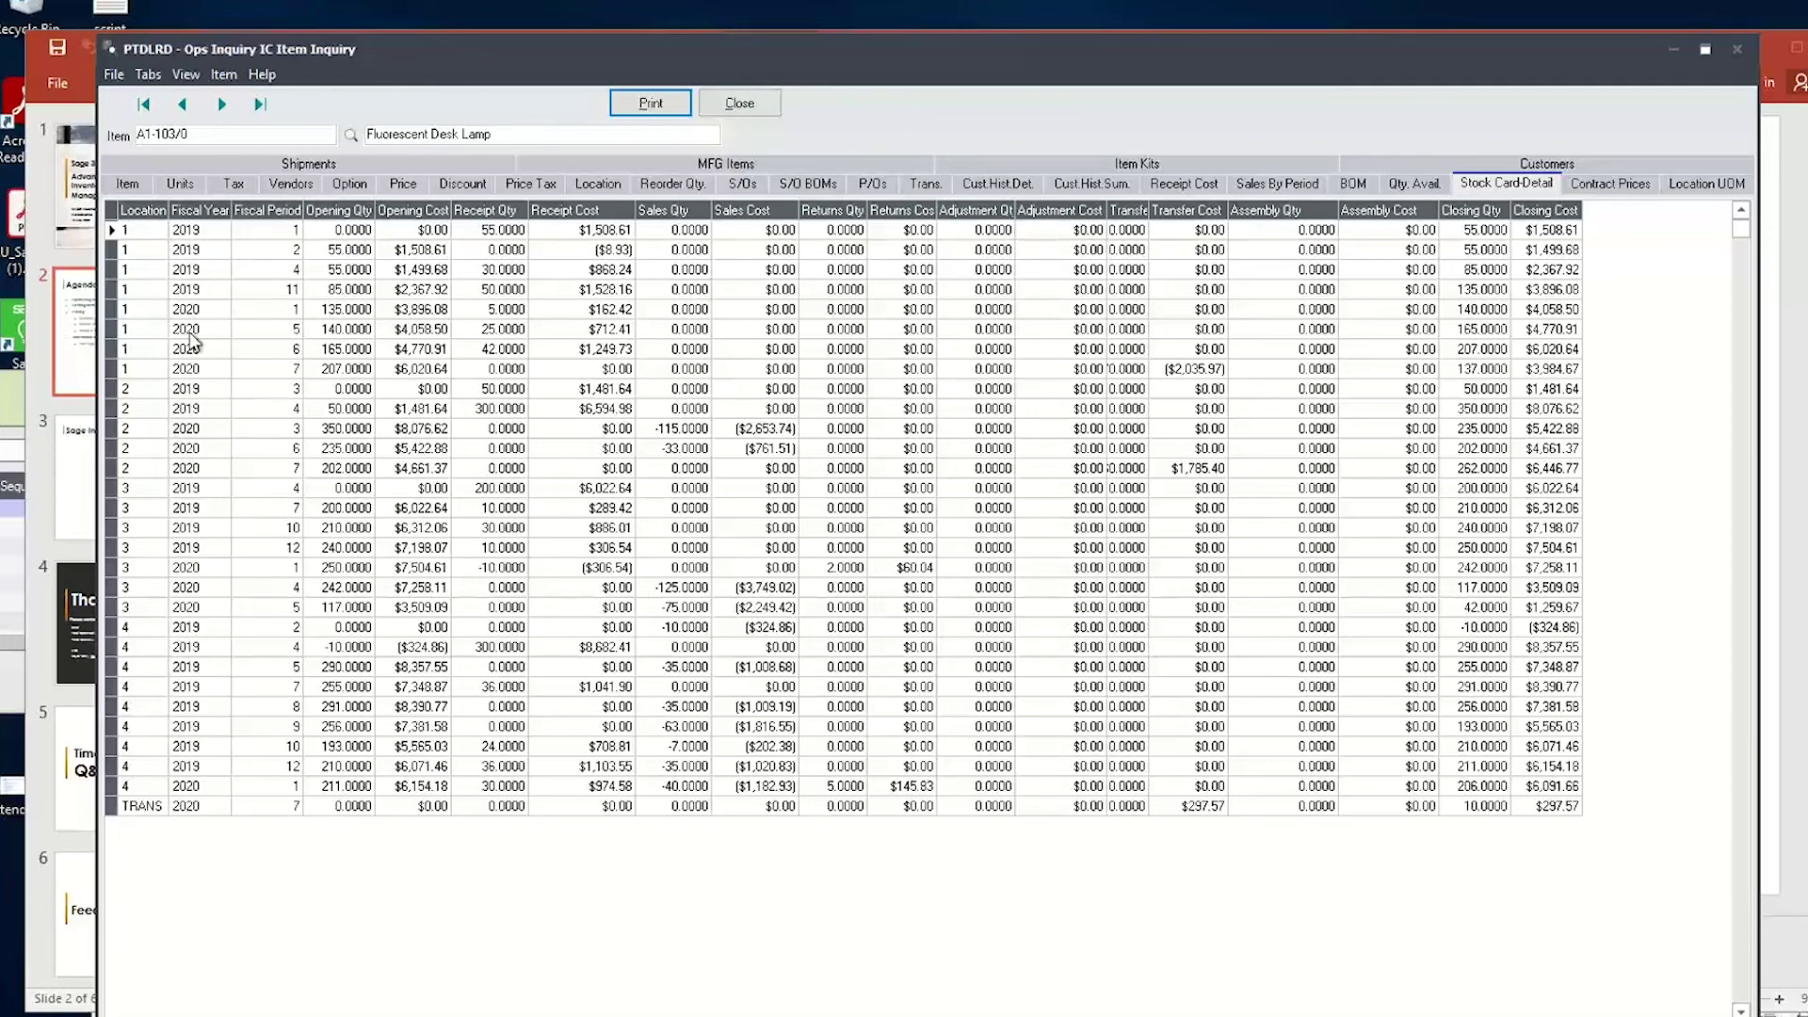
{"action": "left_click", "coordinate": [209, 239]}
{"action": "left_click", "coordinate": [274, 241]}
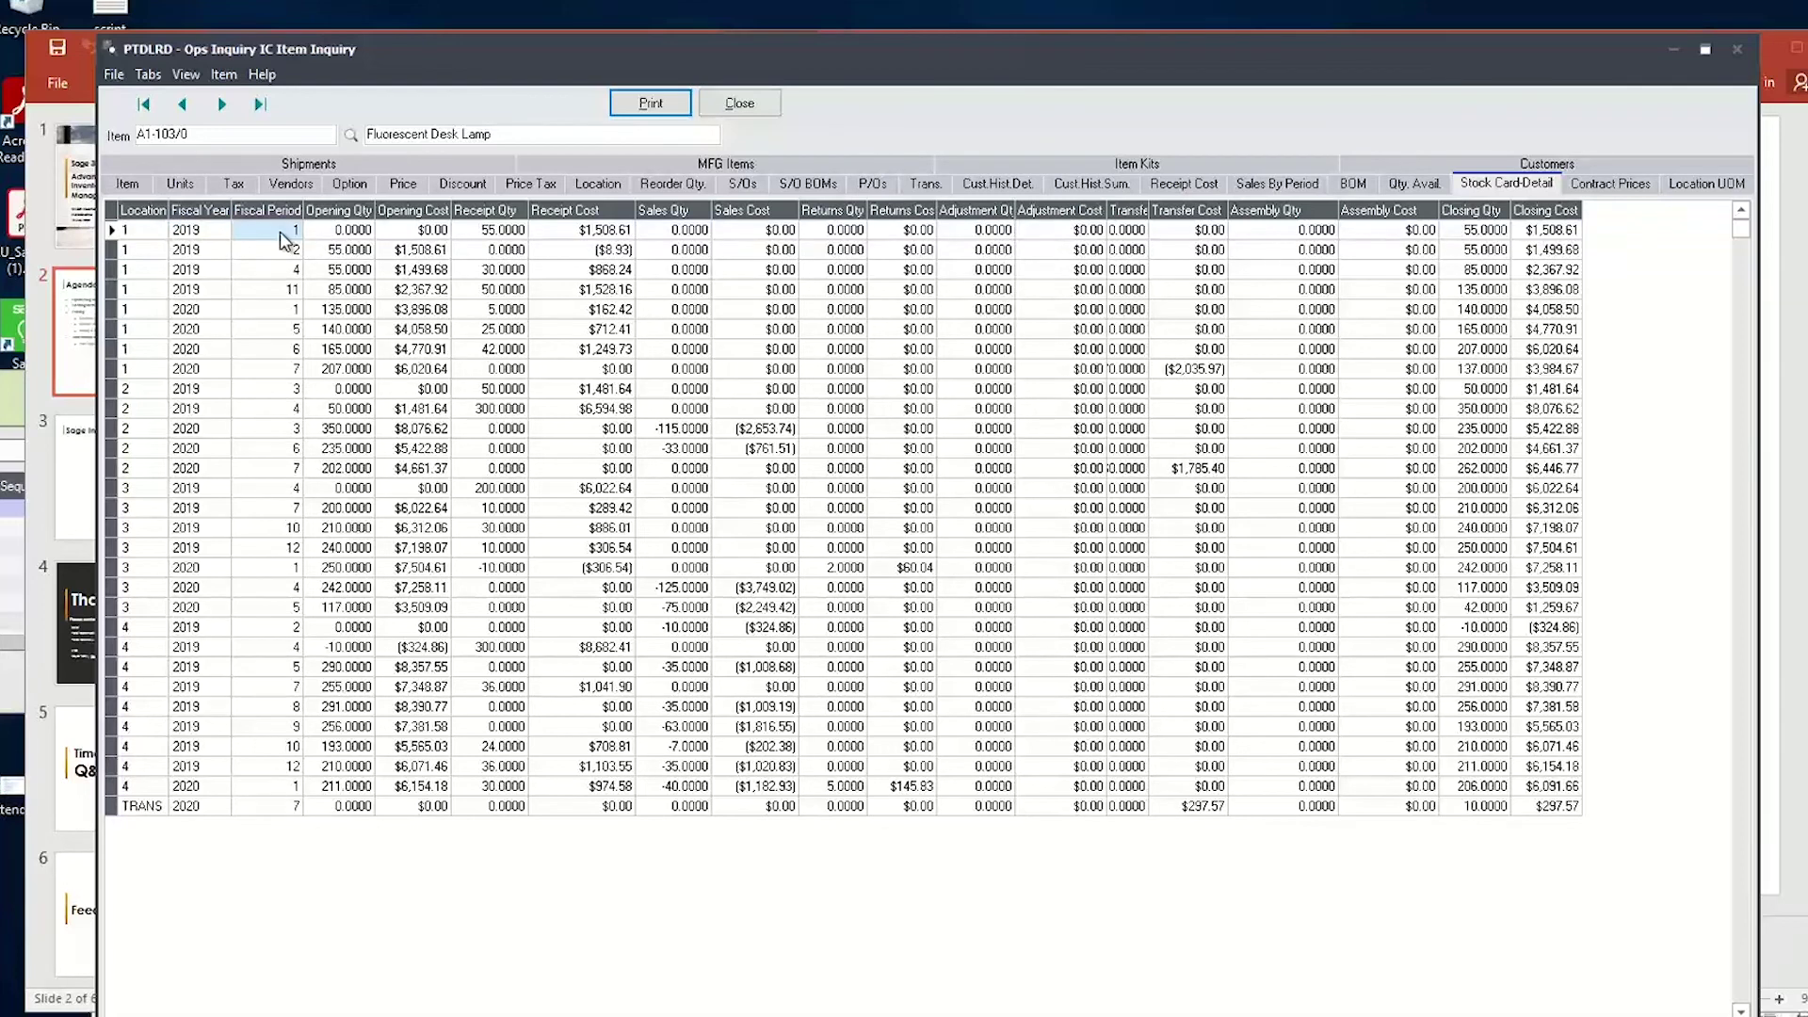
{"action": "left_click", "coordinate": [329, 238]}
{"action": "left_click", "coordinate": [415, 241]}
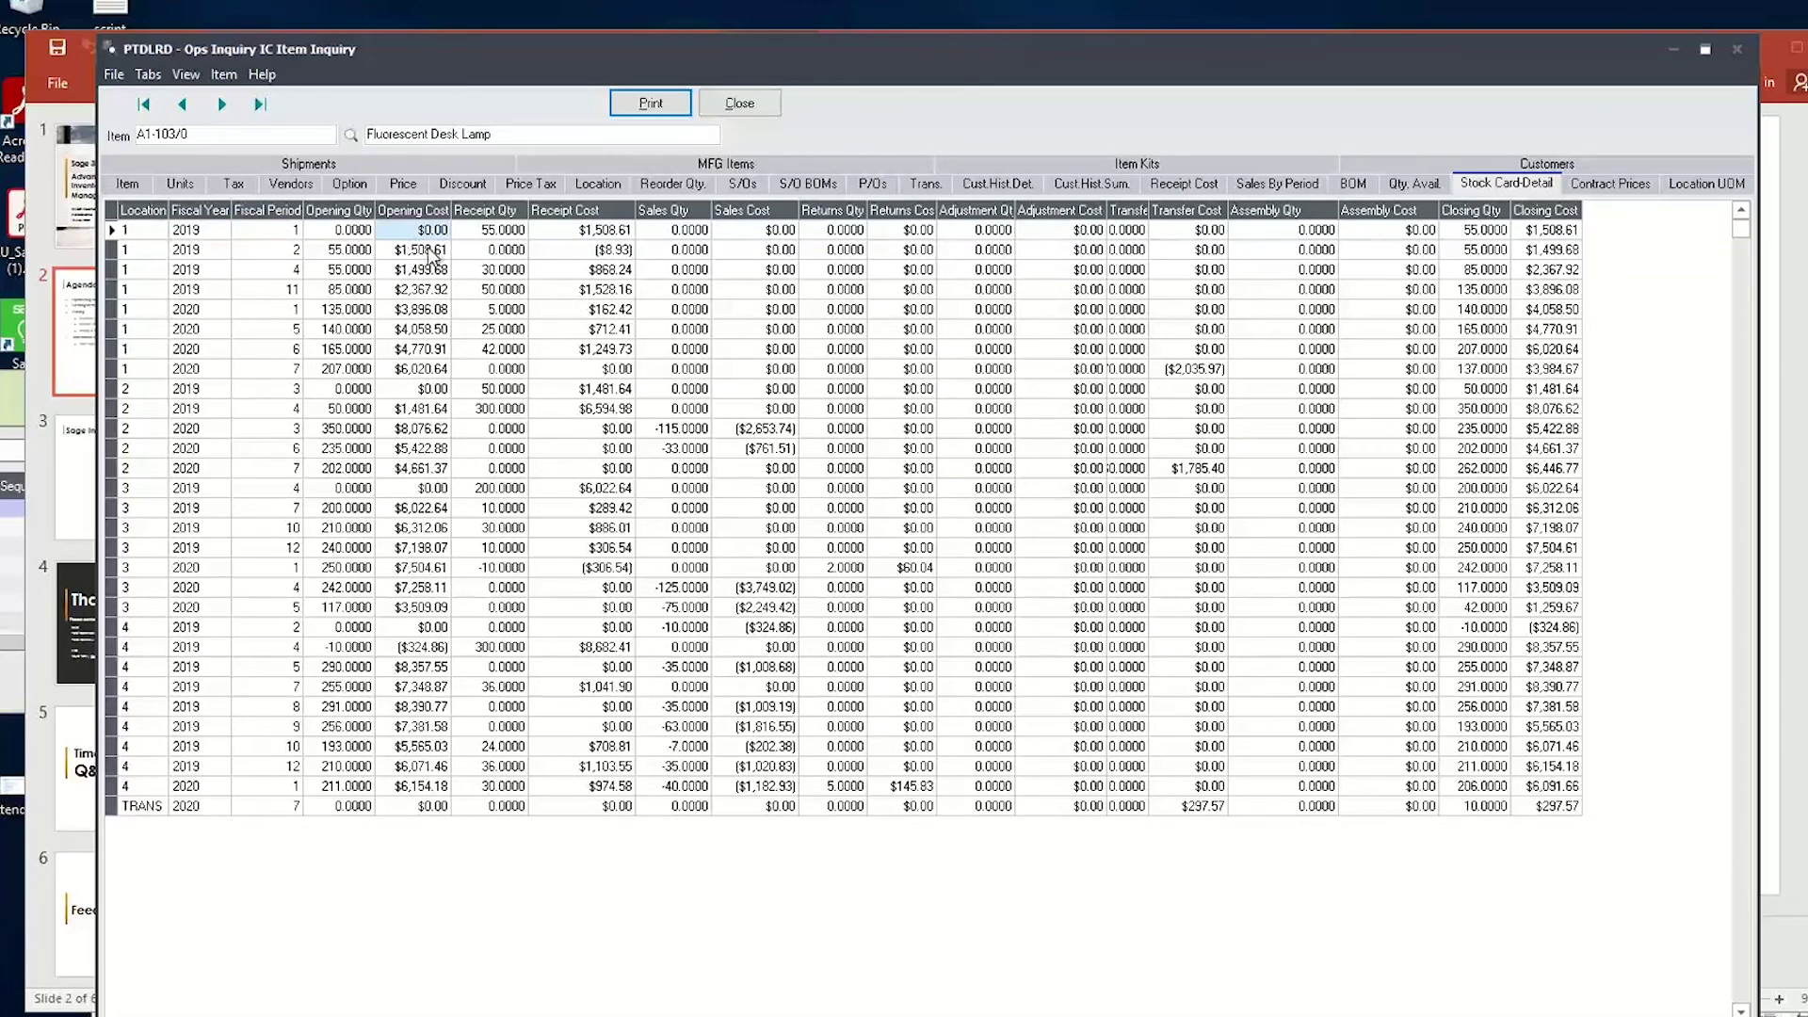
{"action": "left_click", "coordinate": [504, 231]}
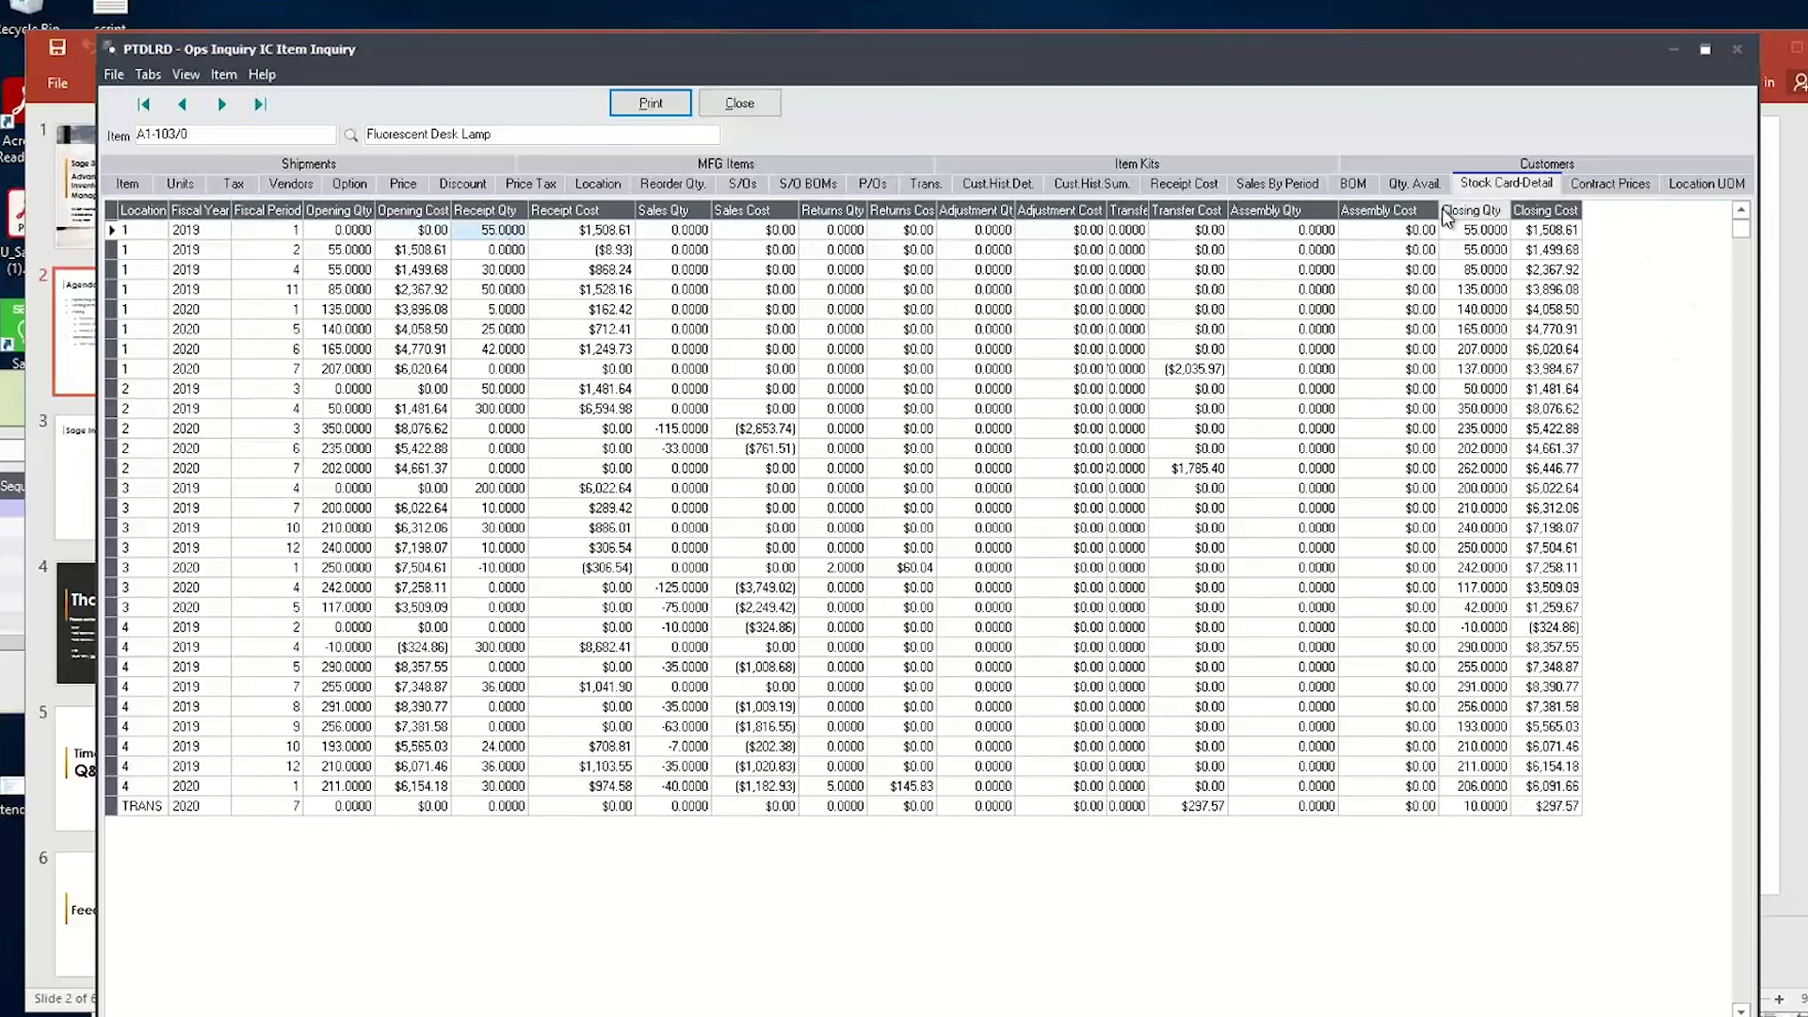
{"action": "left_click", "coordinate": [1501, 233]}
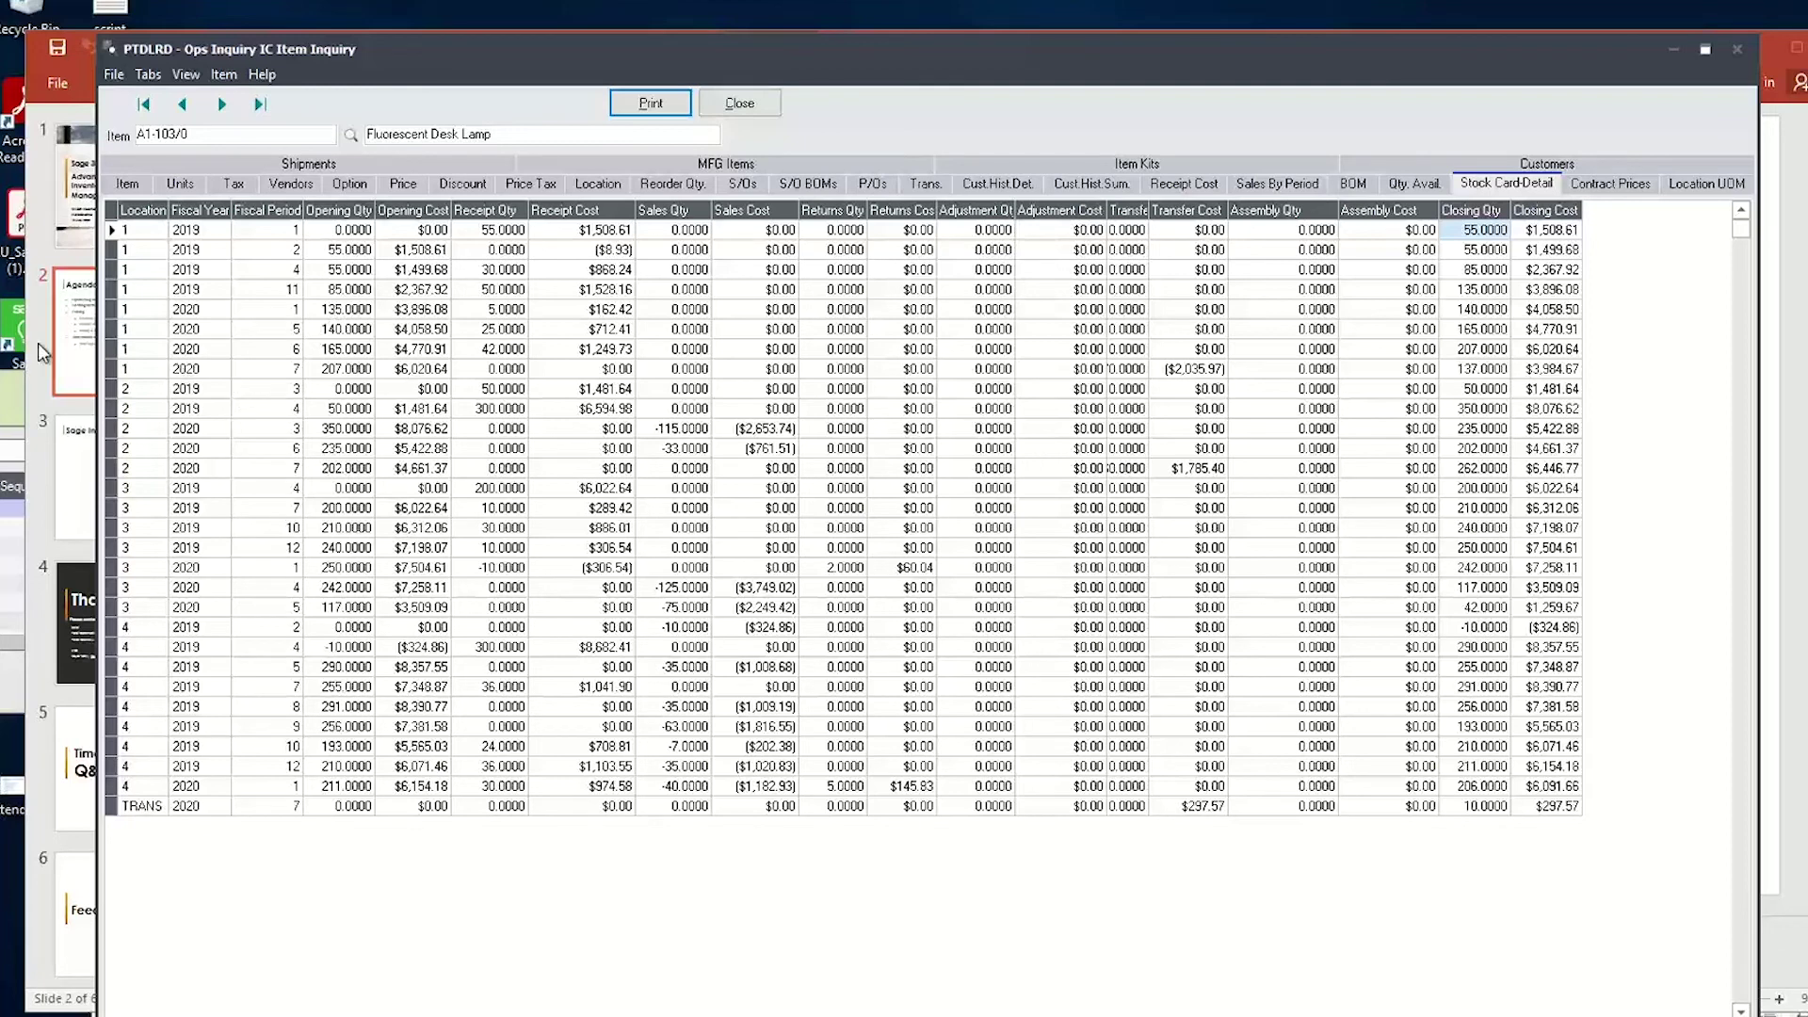
Check location 1's stock card opening and closing quantities for period 7 of 2020, and widen the Transfer Qty column to show its values.
{"action": "left_click", "coordinate": [112, 368]}
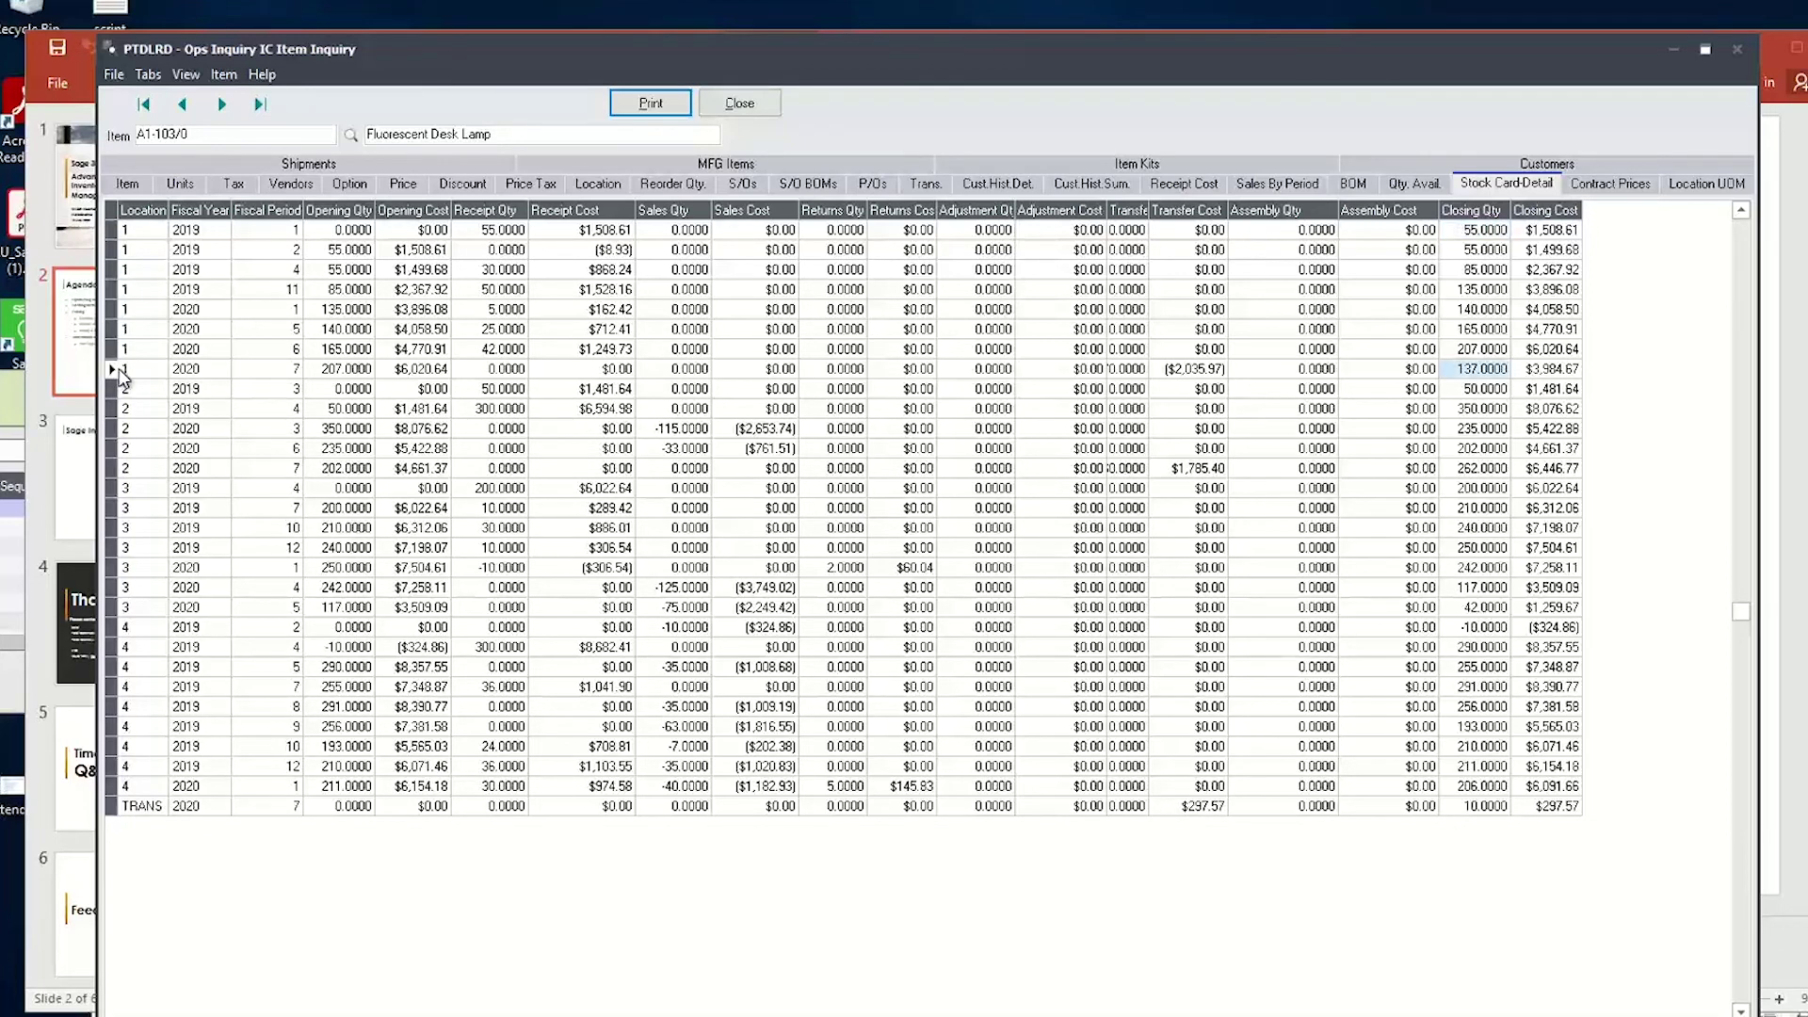
{"action": "left_click", "coordinate": [138, 371]}
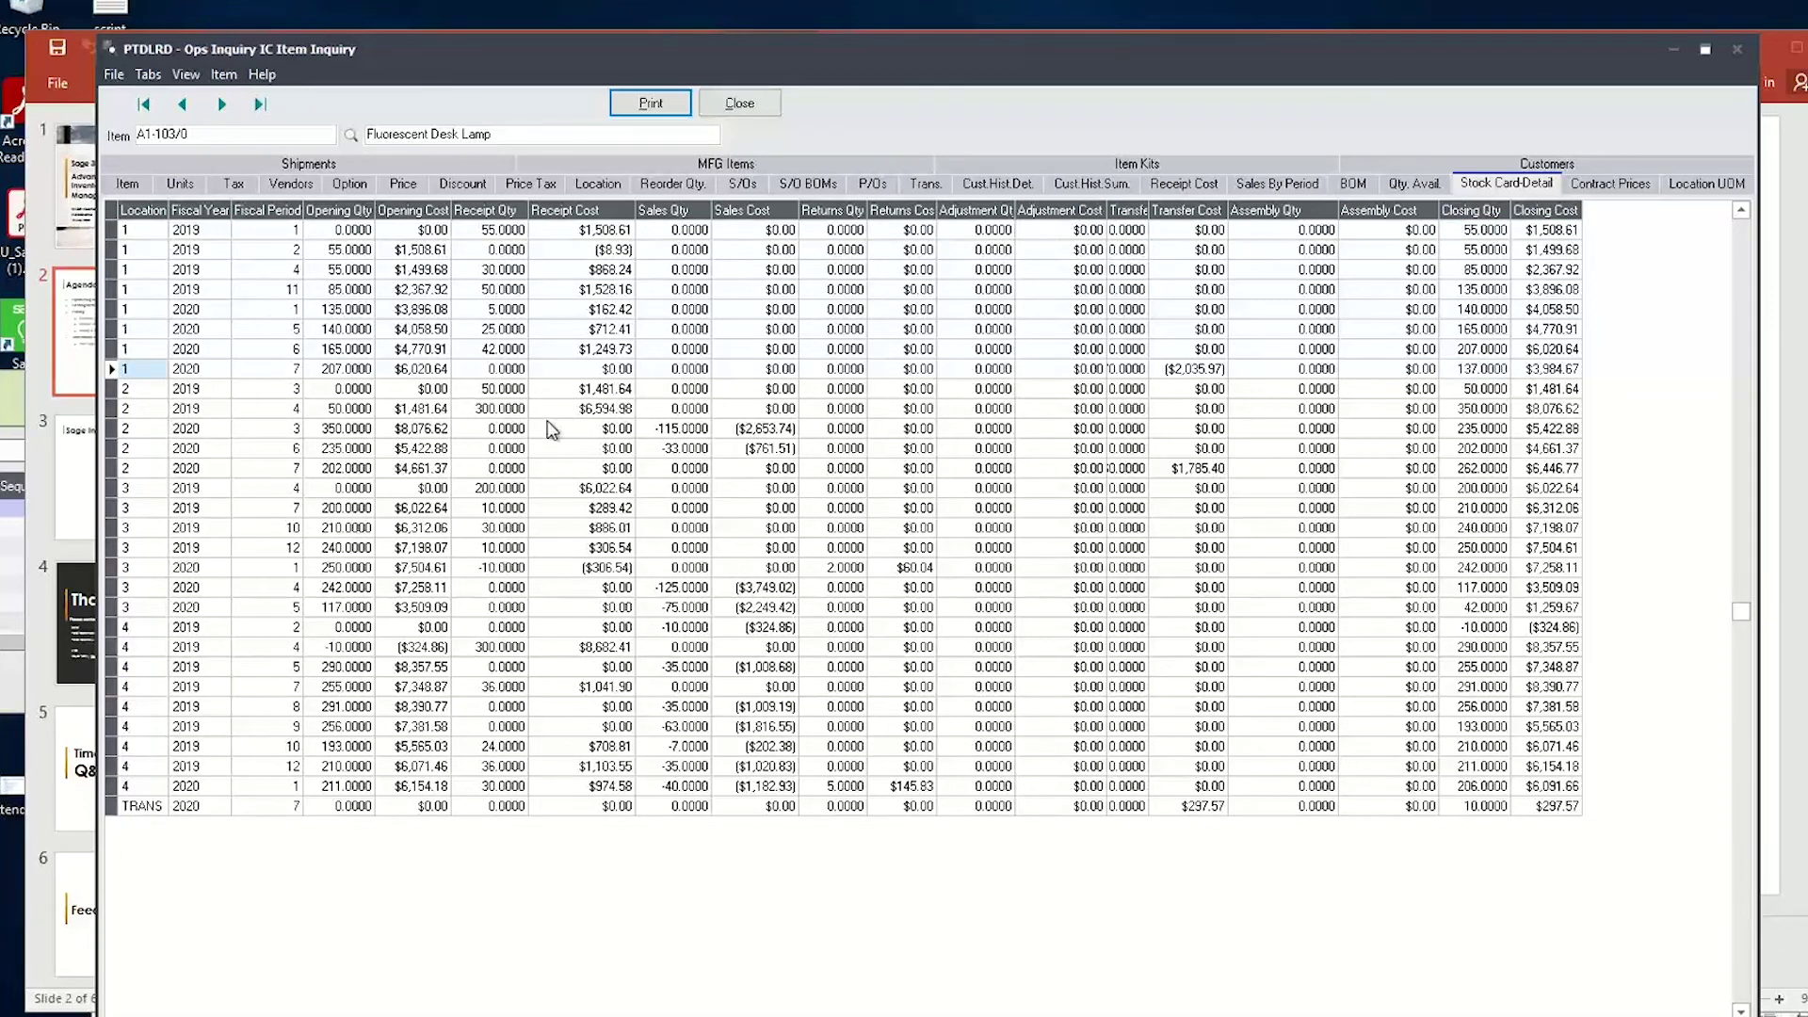
{"action": "left_click", "coordinate": [351, 376]}
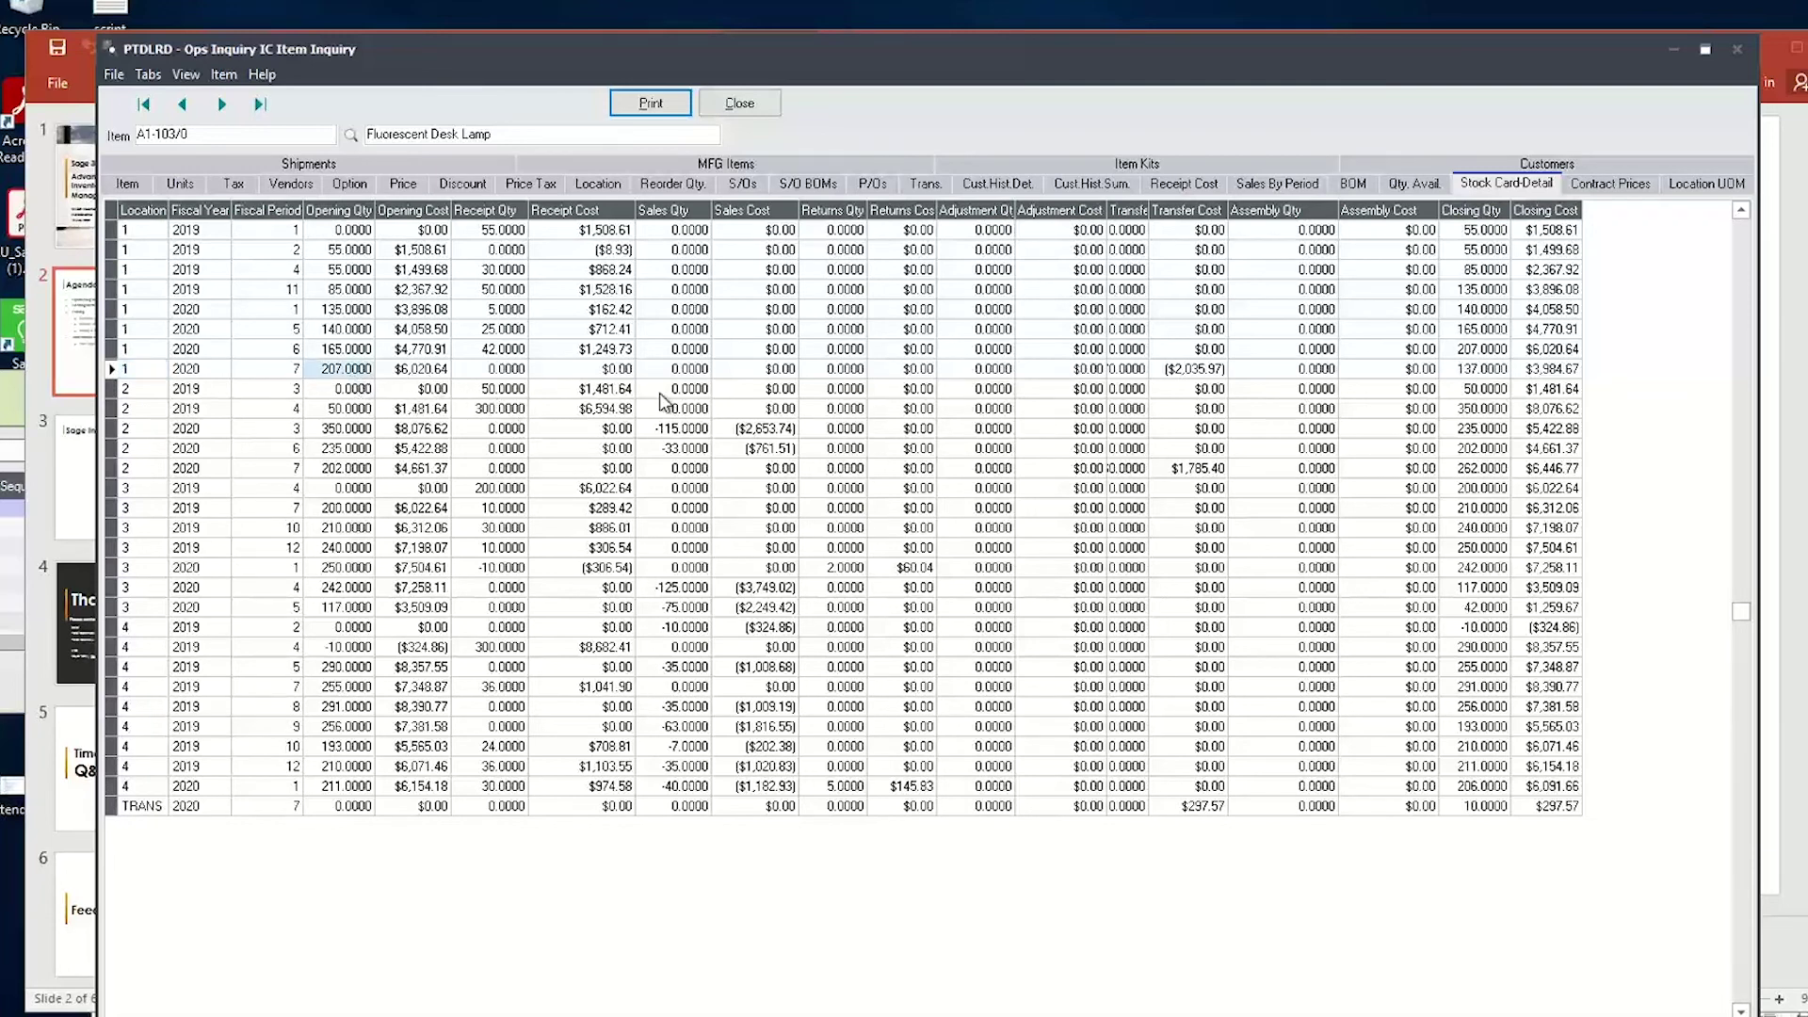
{"action": "left_click", "coordinate": [1471, 372]}
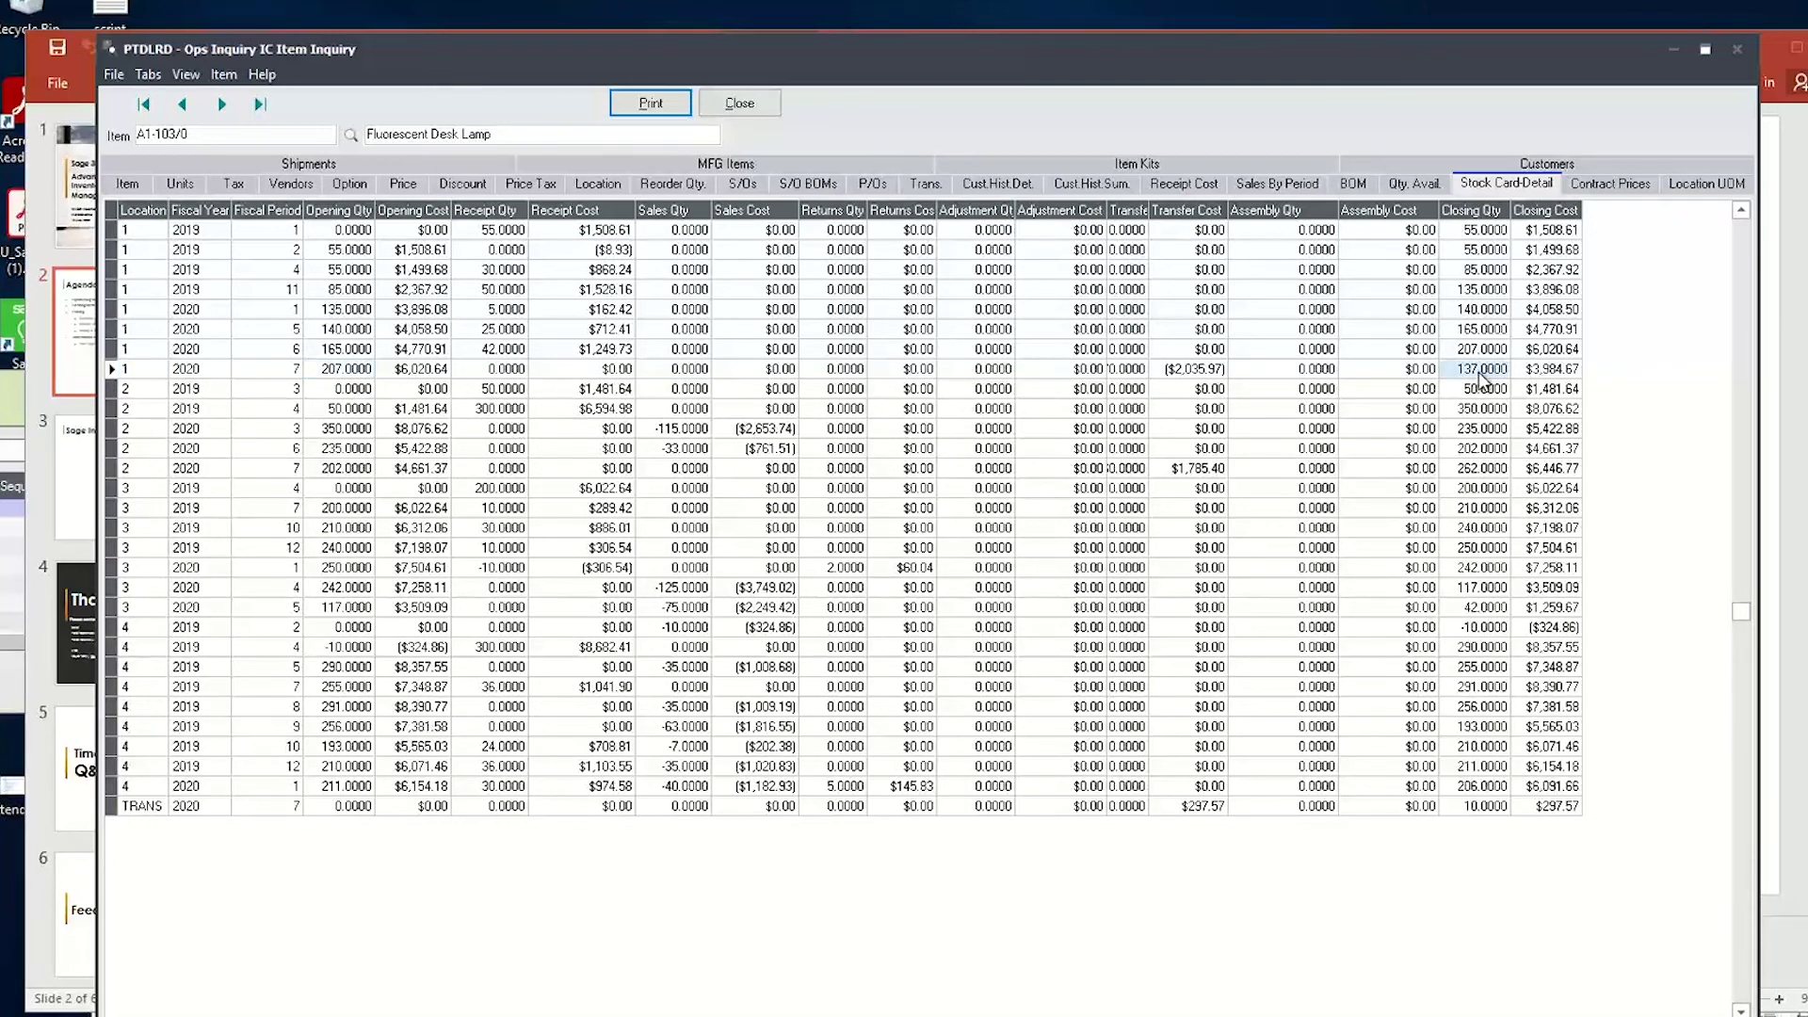
{"action": "left_click_drag", "start_coordinate": [1153, 209], "coordinate": [1202, 209]}
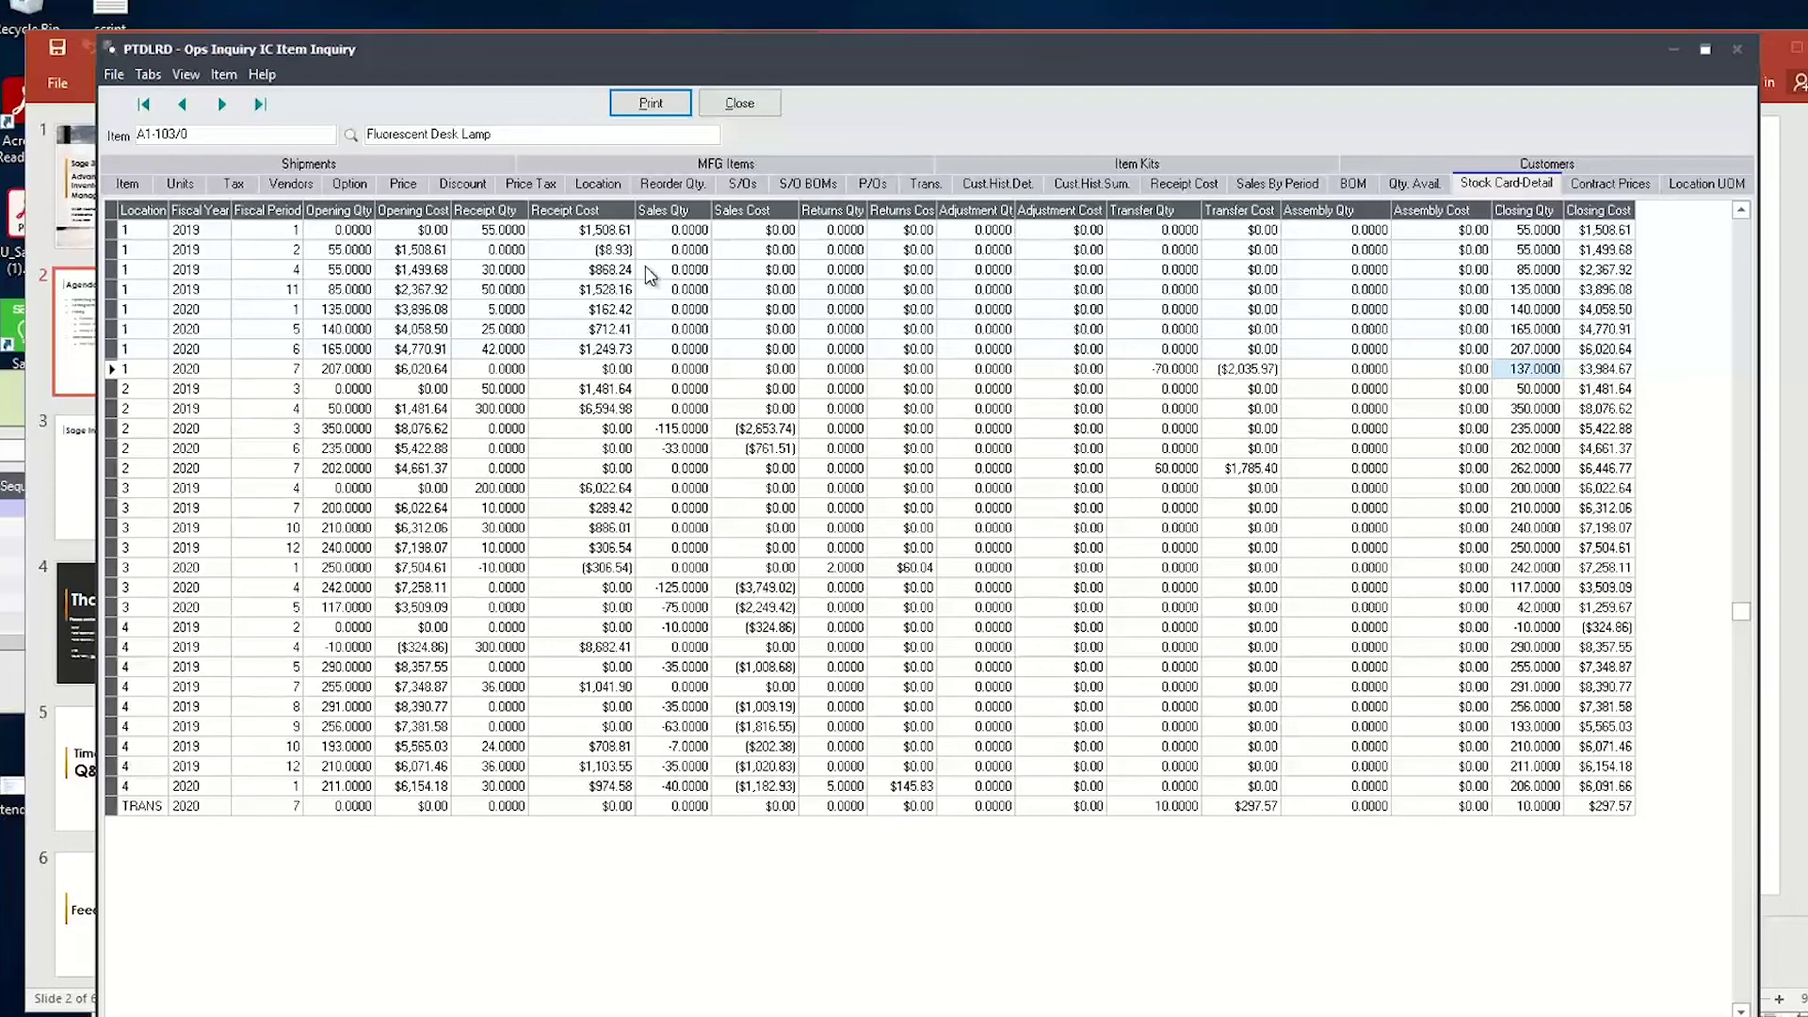
Show the list of views available in the IC Item Inquiry, and close the inquiry.
{"action": "left_click_drag", "start_coordinate": [1260, 75], "coordinate": [1219, 256]}
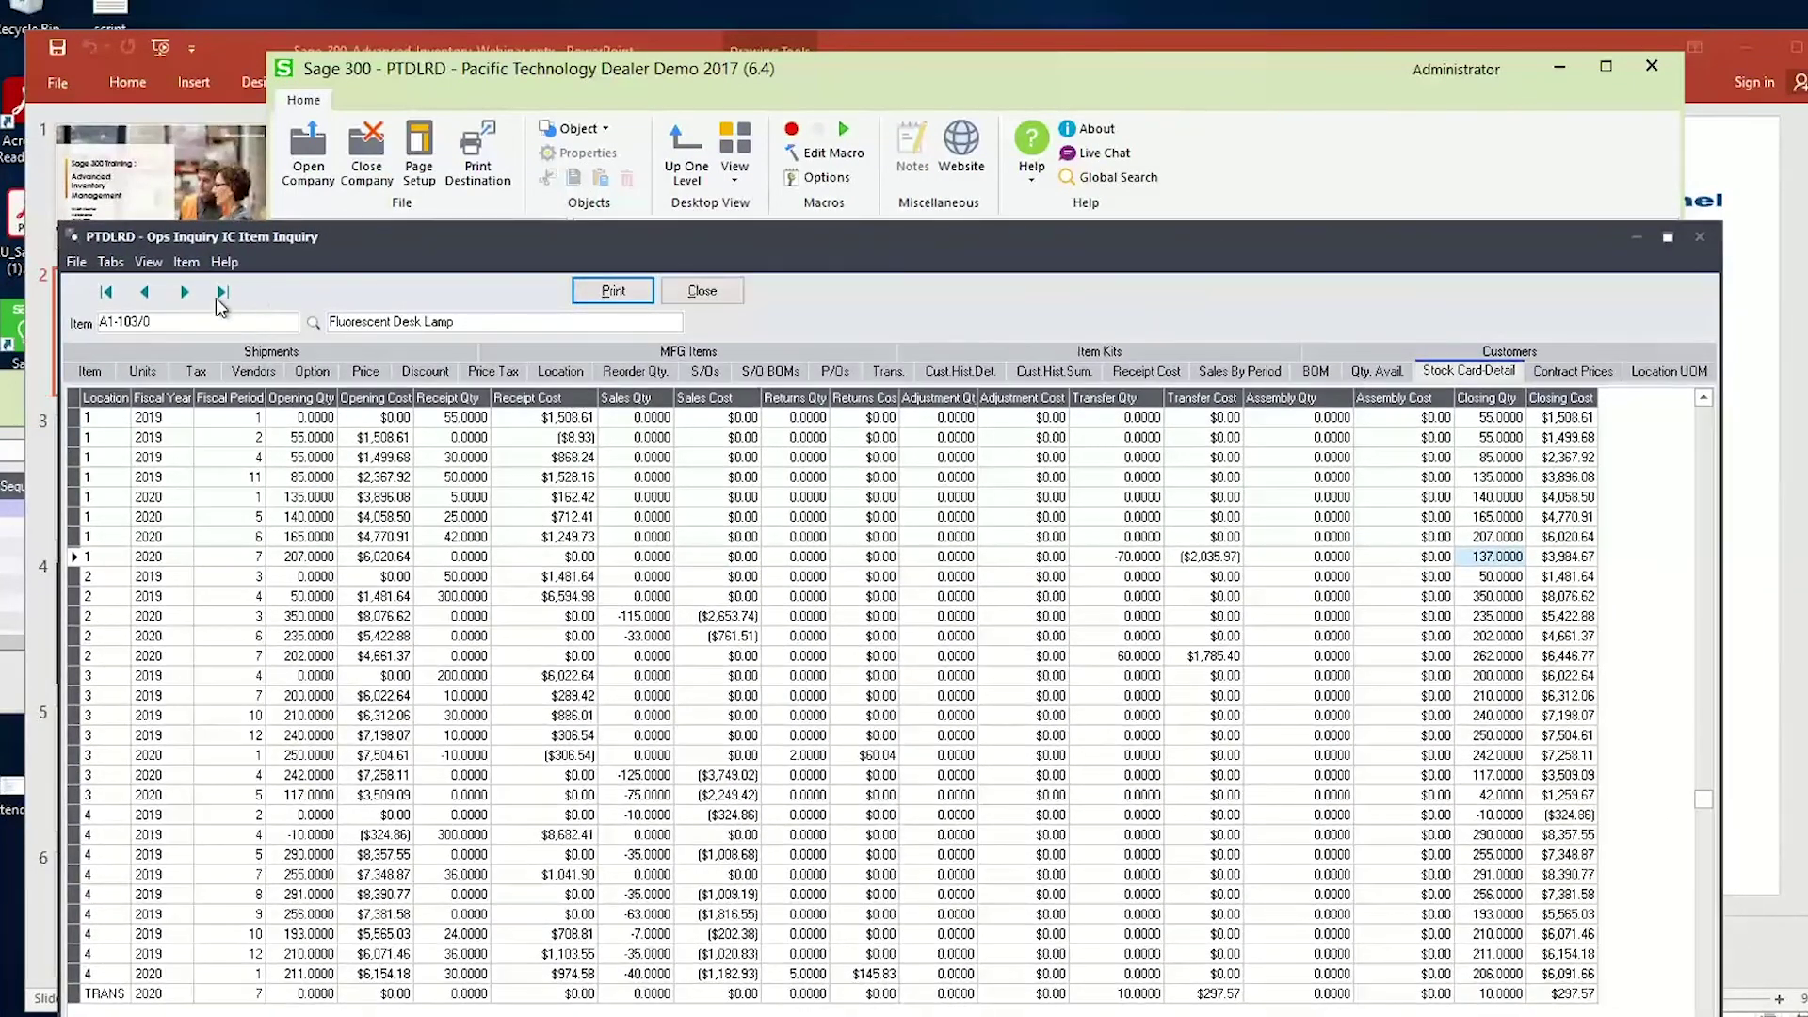
{"action": "left_click", "coordinate": [111, 262]}
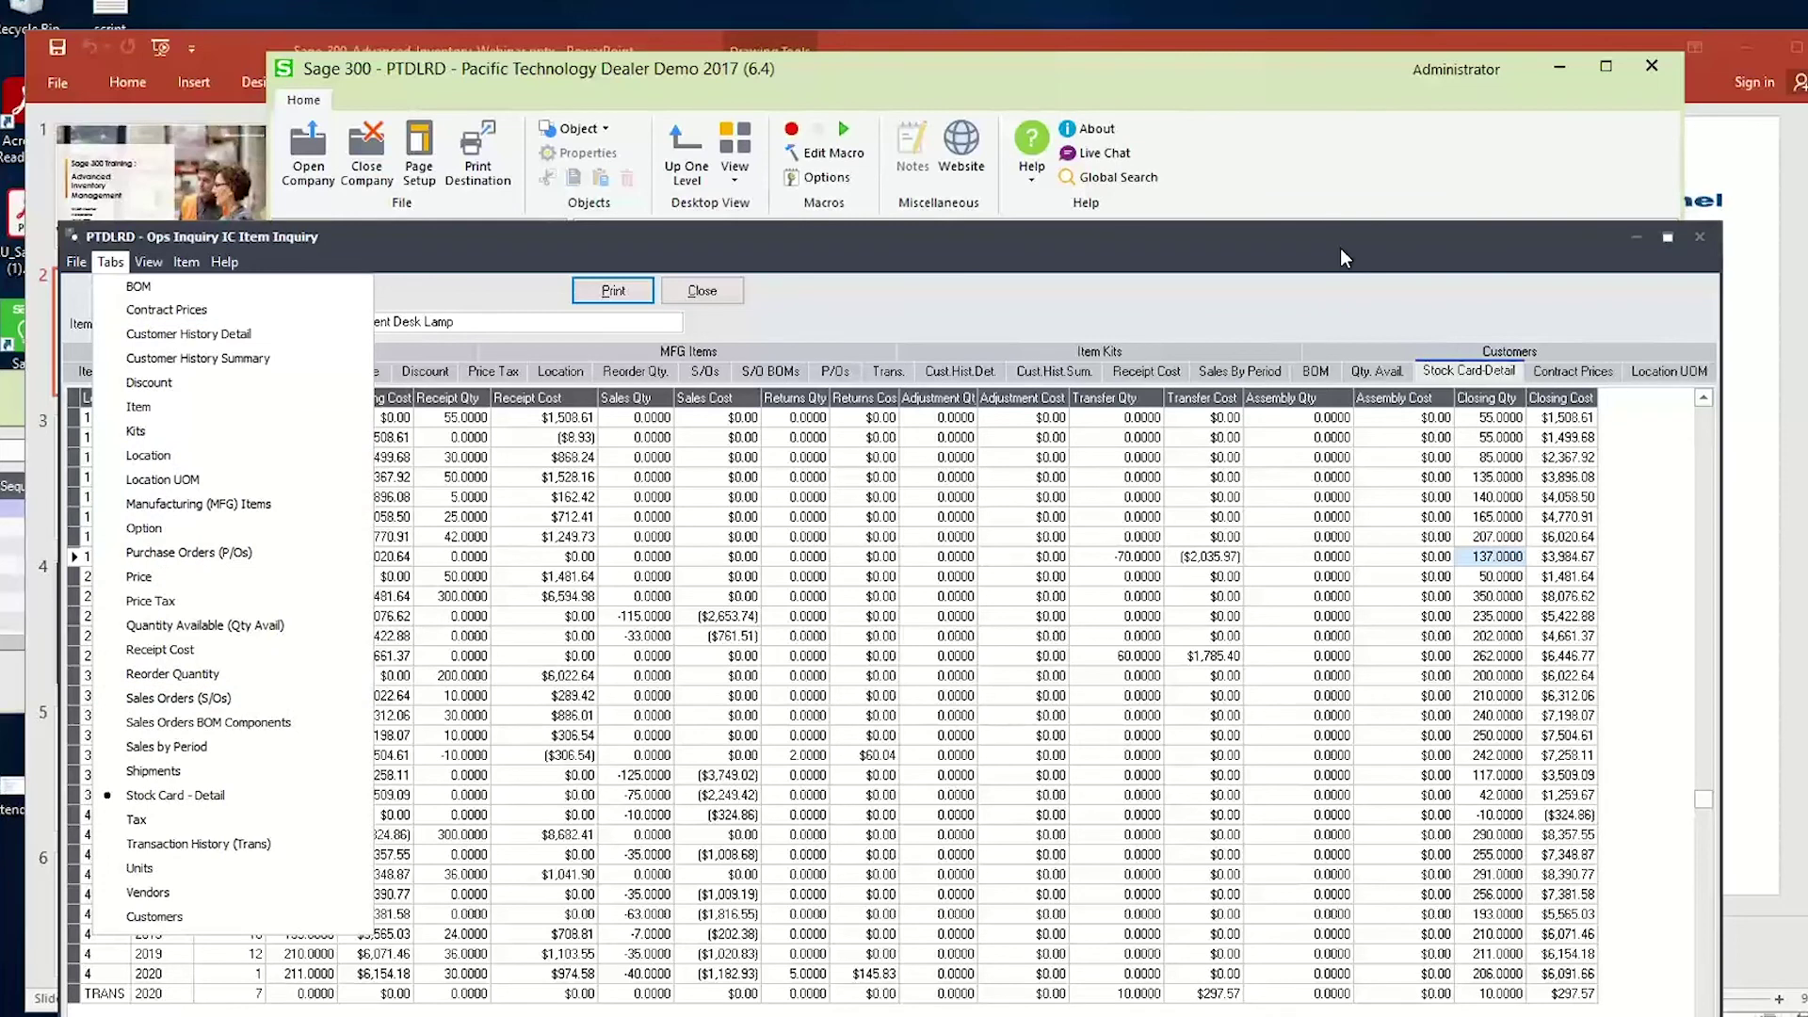
{"action": "left_click", "coordinate": [1704, 243]}
{"action": "left_click", "coordinate": [1705, 243]}
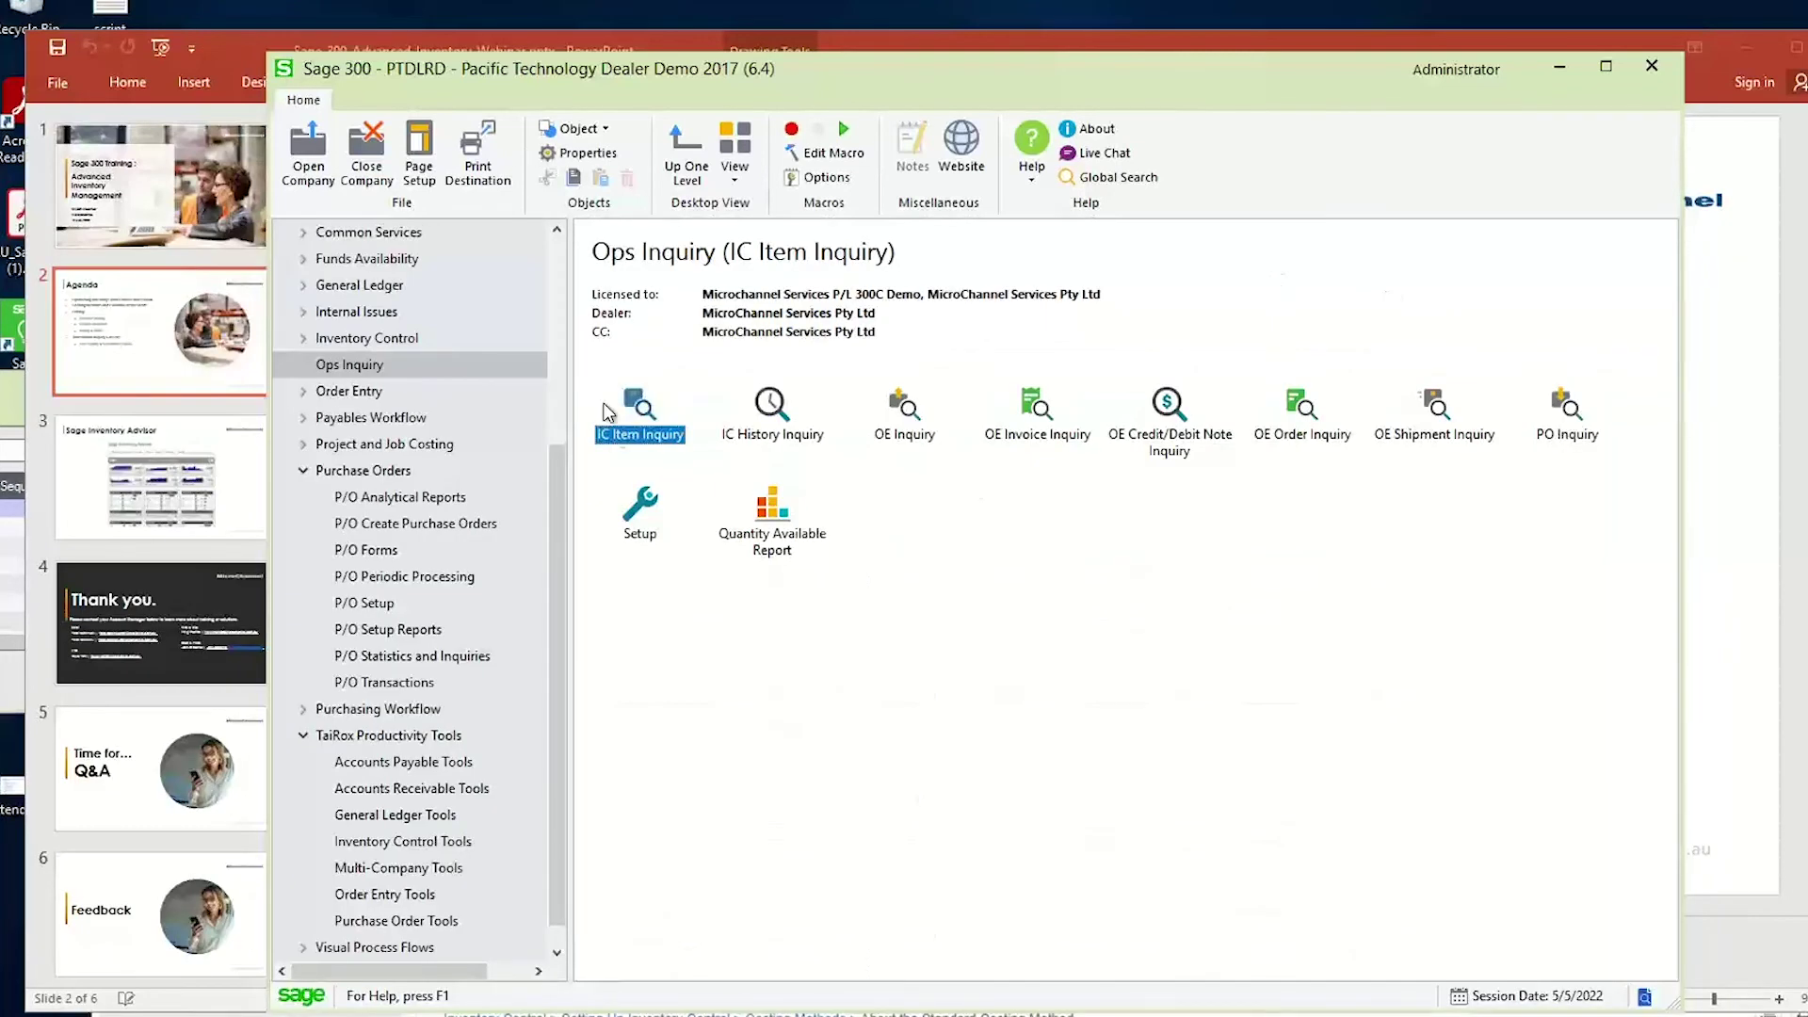
View the Quantity Available Report's item, location and cut-off options, and close the report without printing.
{"action": "left_click", "coordinate": [797, 546]}
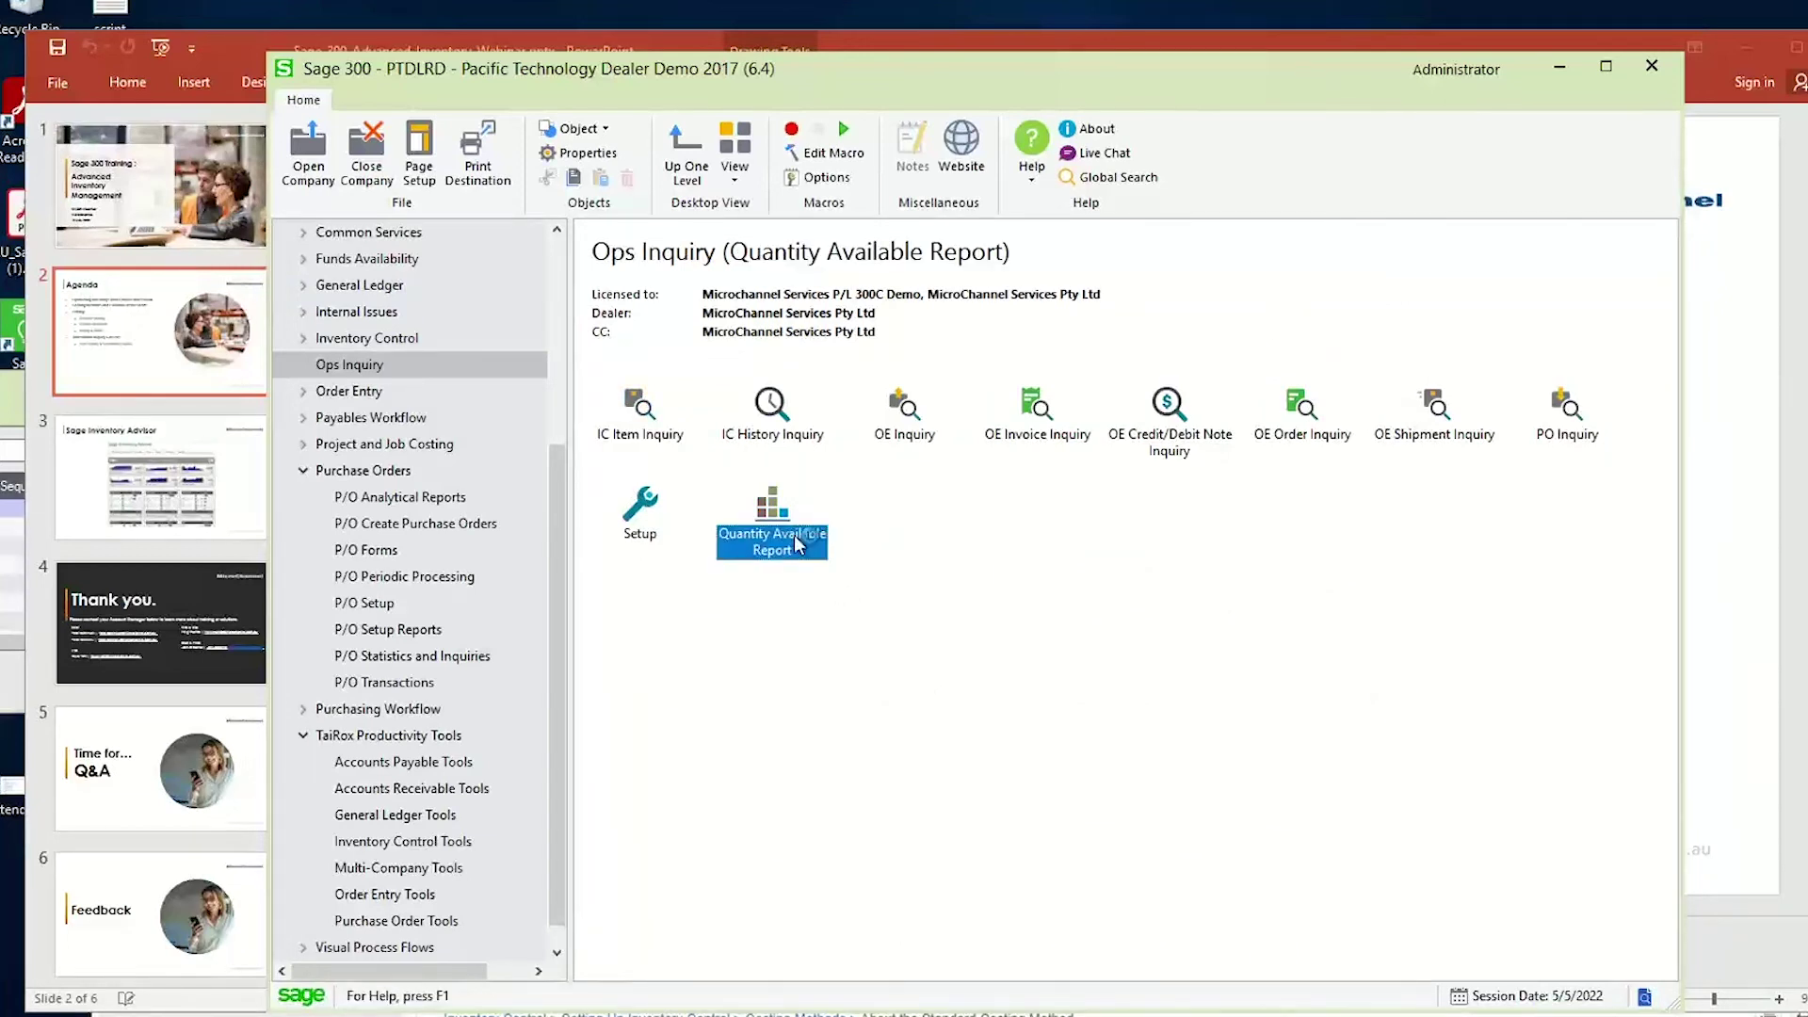
{"action": "double_click", "coordinate": [798, 545]}
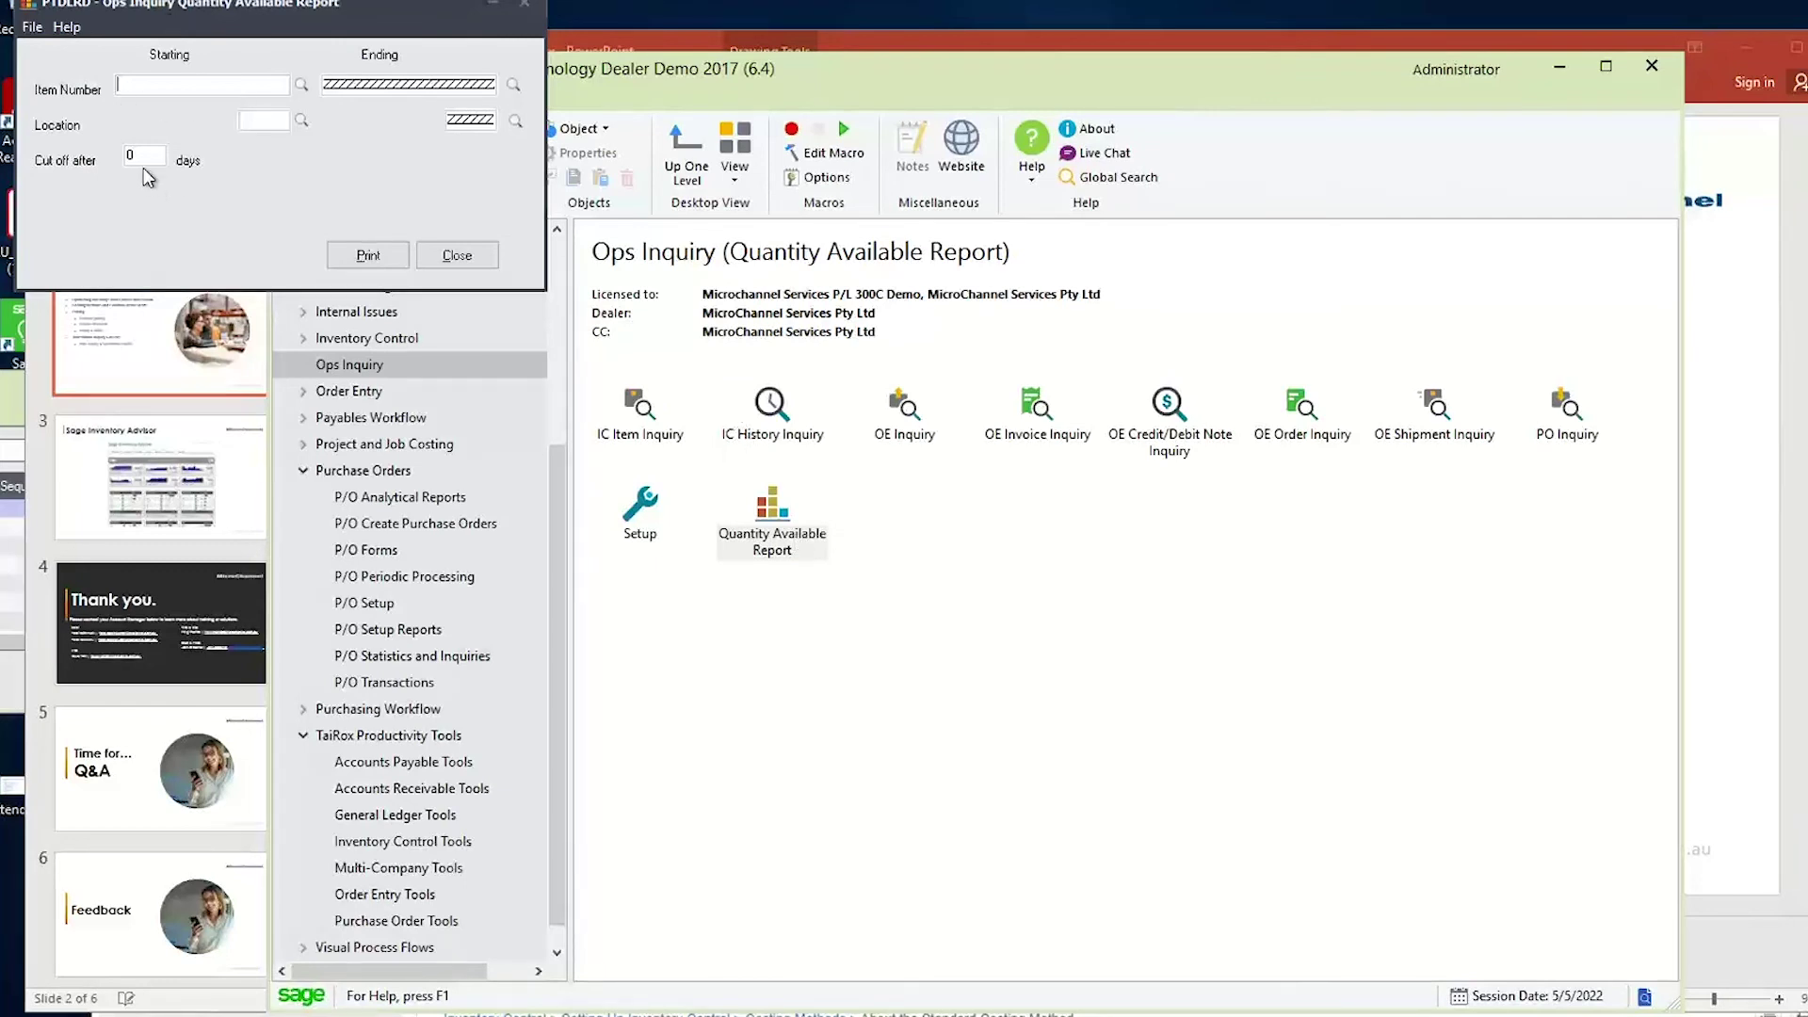
{"action": "left_click", "coordinate": [531, 9]}
Maximize the Sage 300 desktop window over the presentation.
{"action": "left_click_drag", "start_coordinate": [613, 69], "coordinate": [1245, 141]}
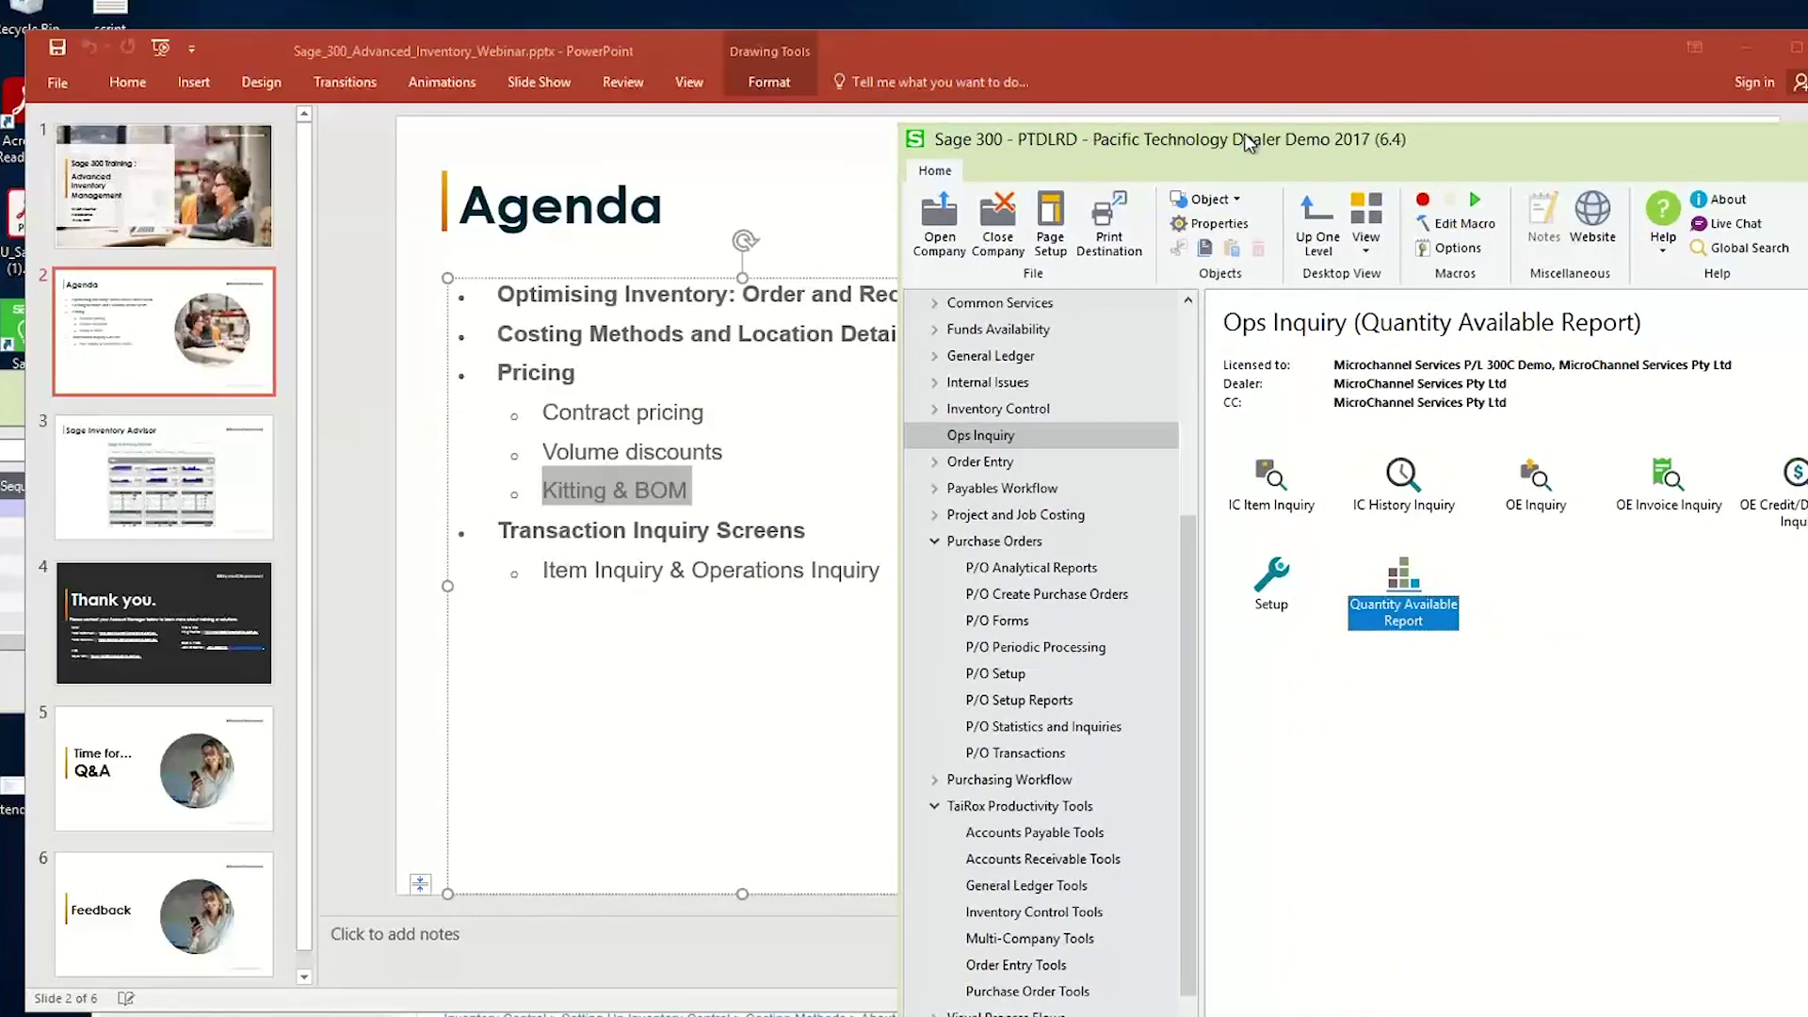
{"action": "left_click_drag", "start_coordinate": [1245, 142], "coordinate": [421, 42]}
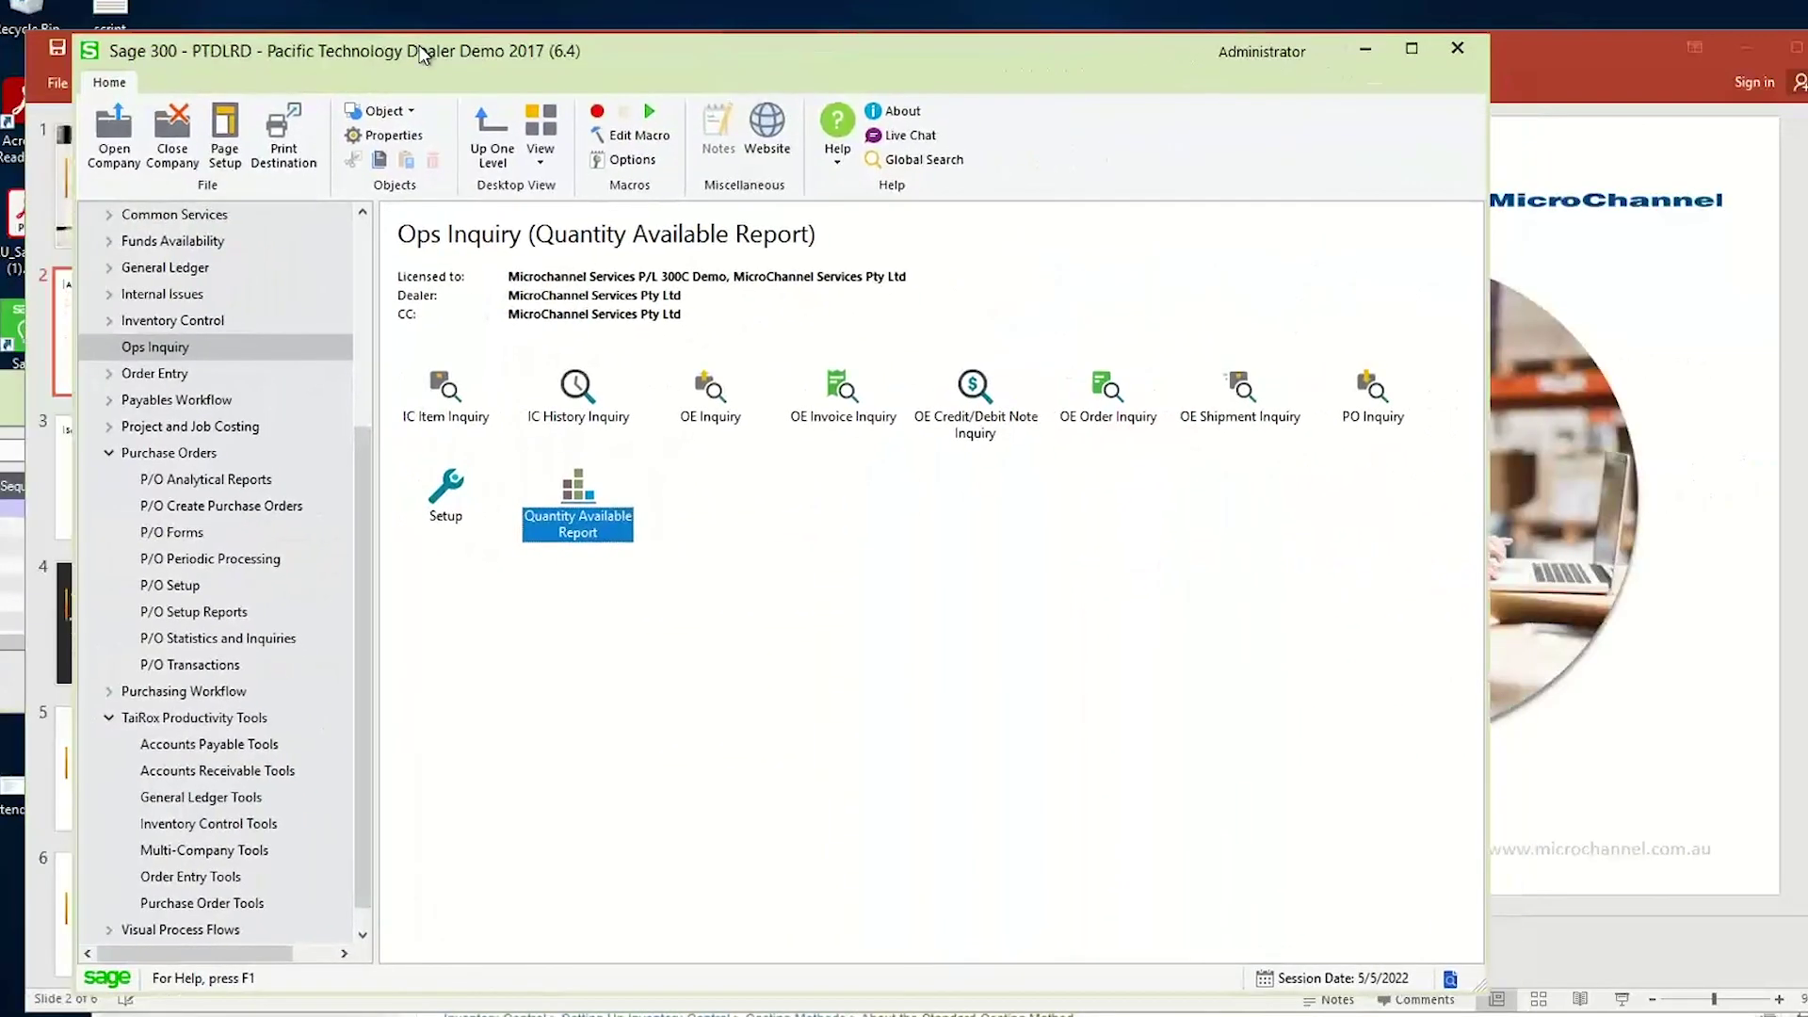
{"action": "double_click", "coordinate": [421, 43]}
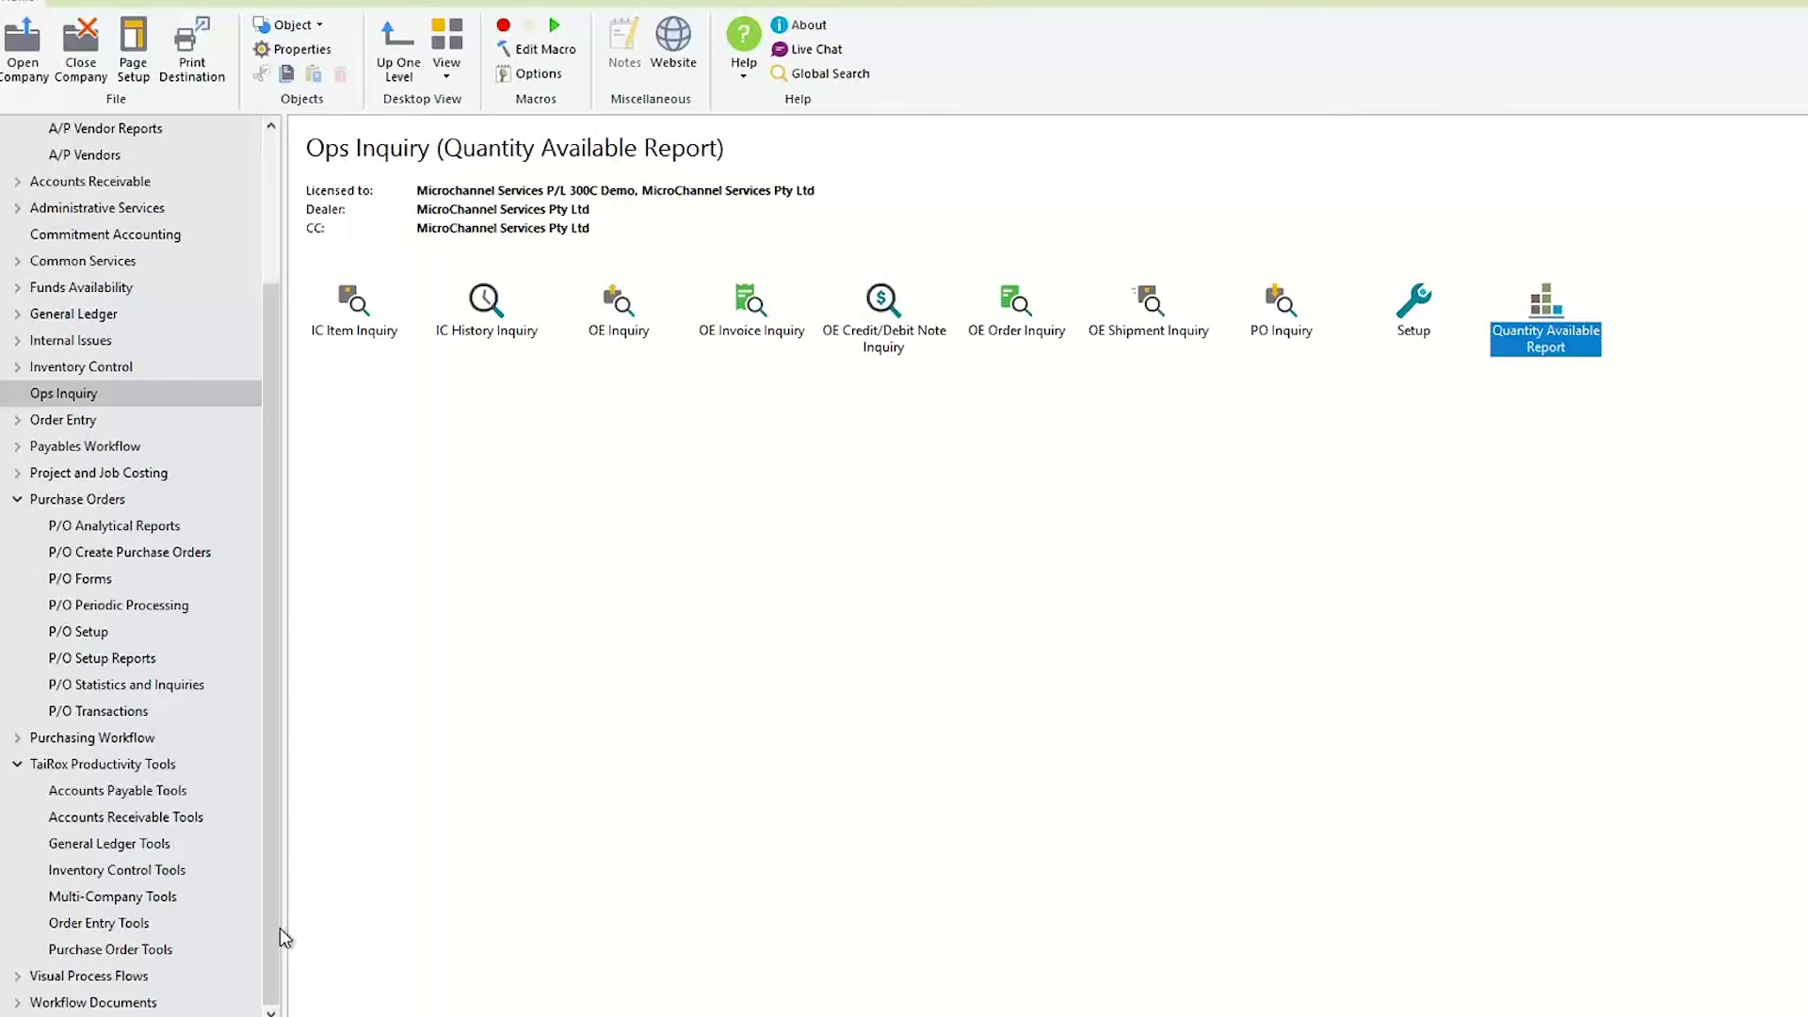
Open item A1-103/0 in Extended Inventory Items from the TaiRox Inventory Control Tools, and look at its Copy Item form without copying.
{"action": "left_click", "coordinate": [141, 742]}
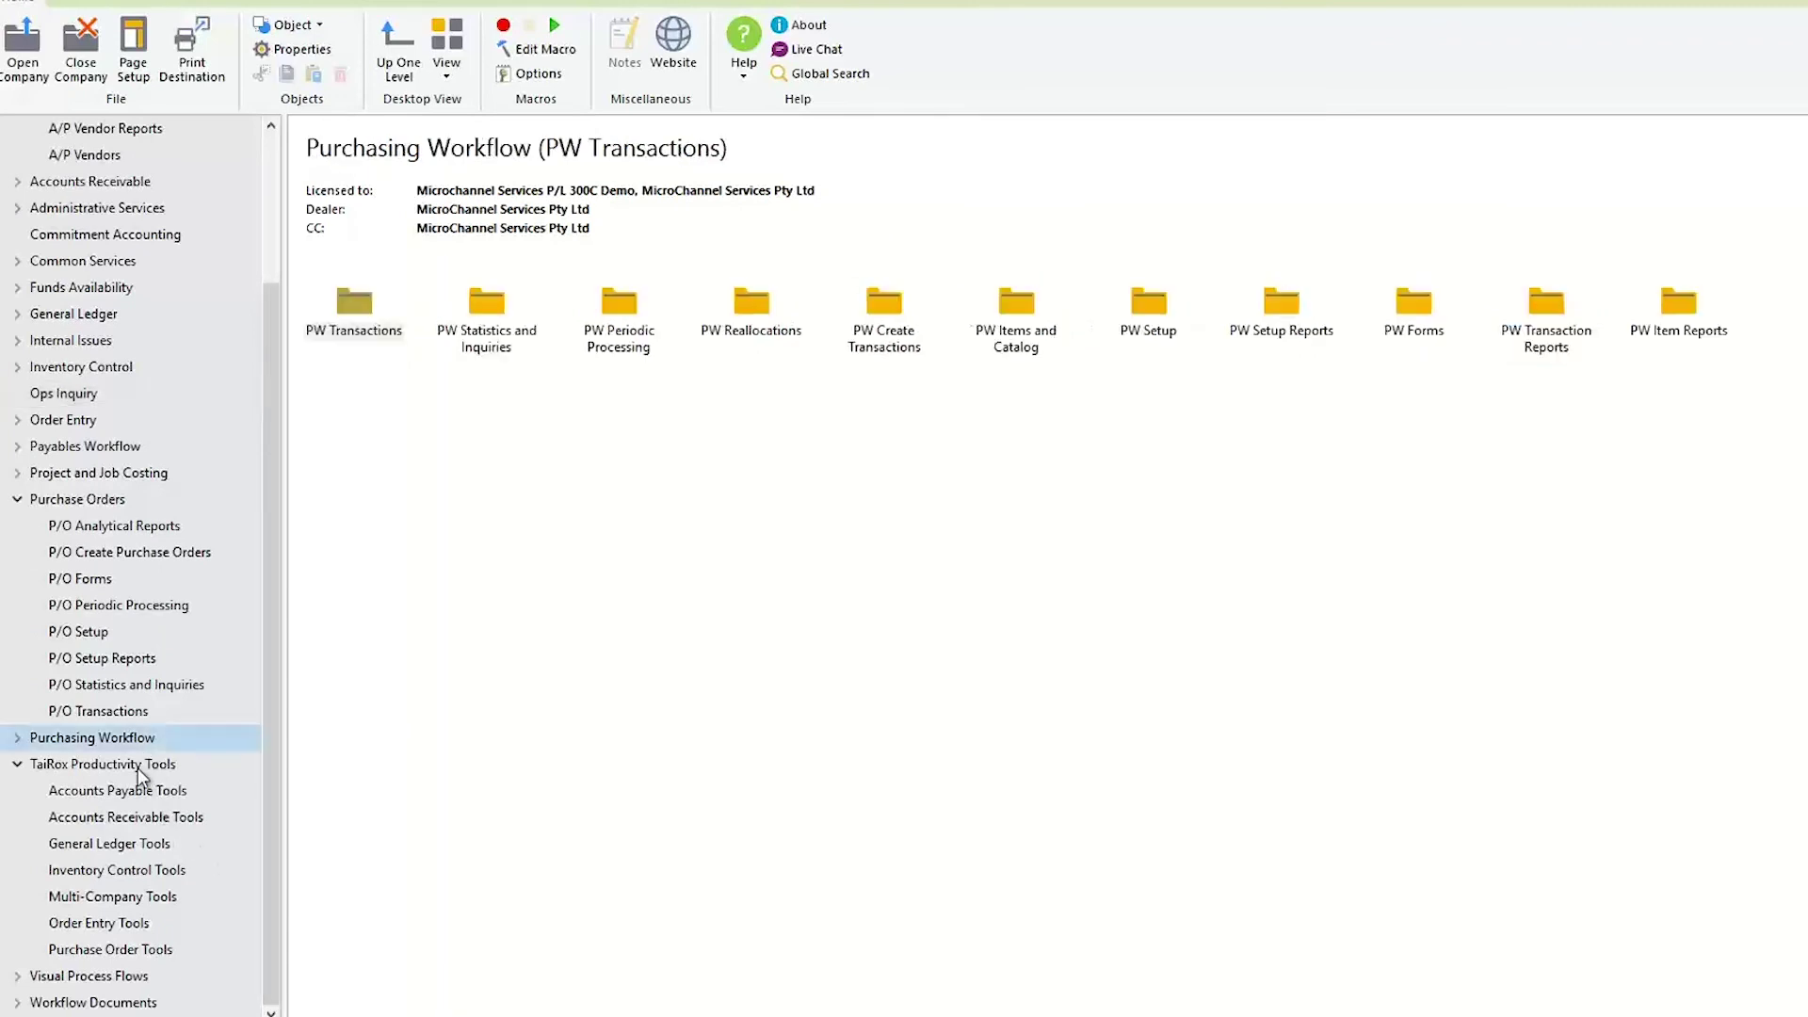
{"action": "left_click", "coordinate": [138, 765]}
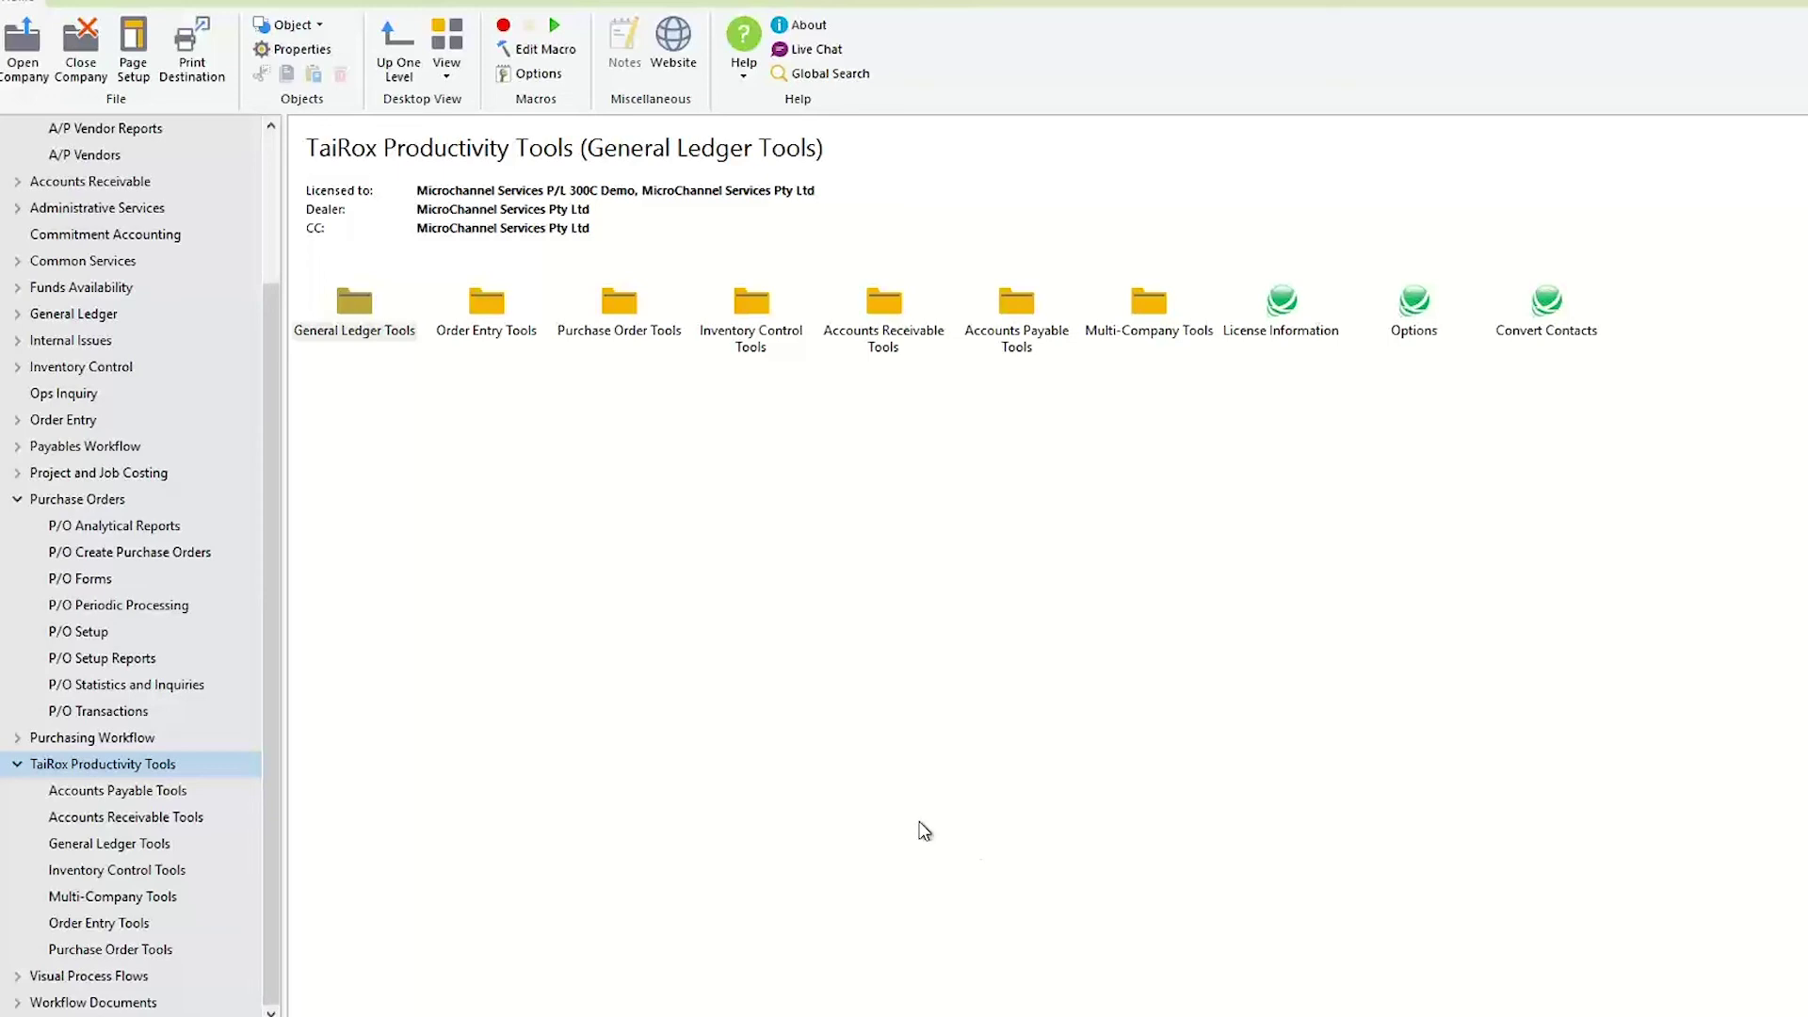
{"action": "left_click", "coordinate": [351, 331]}
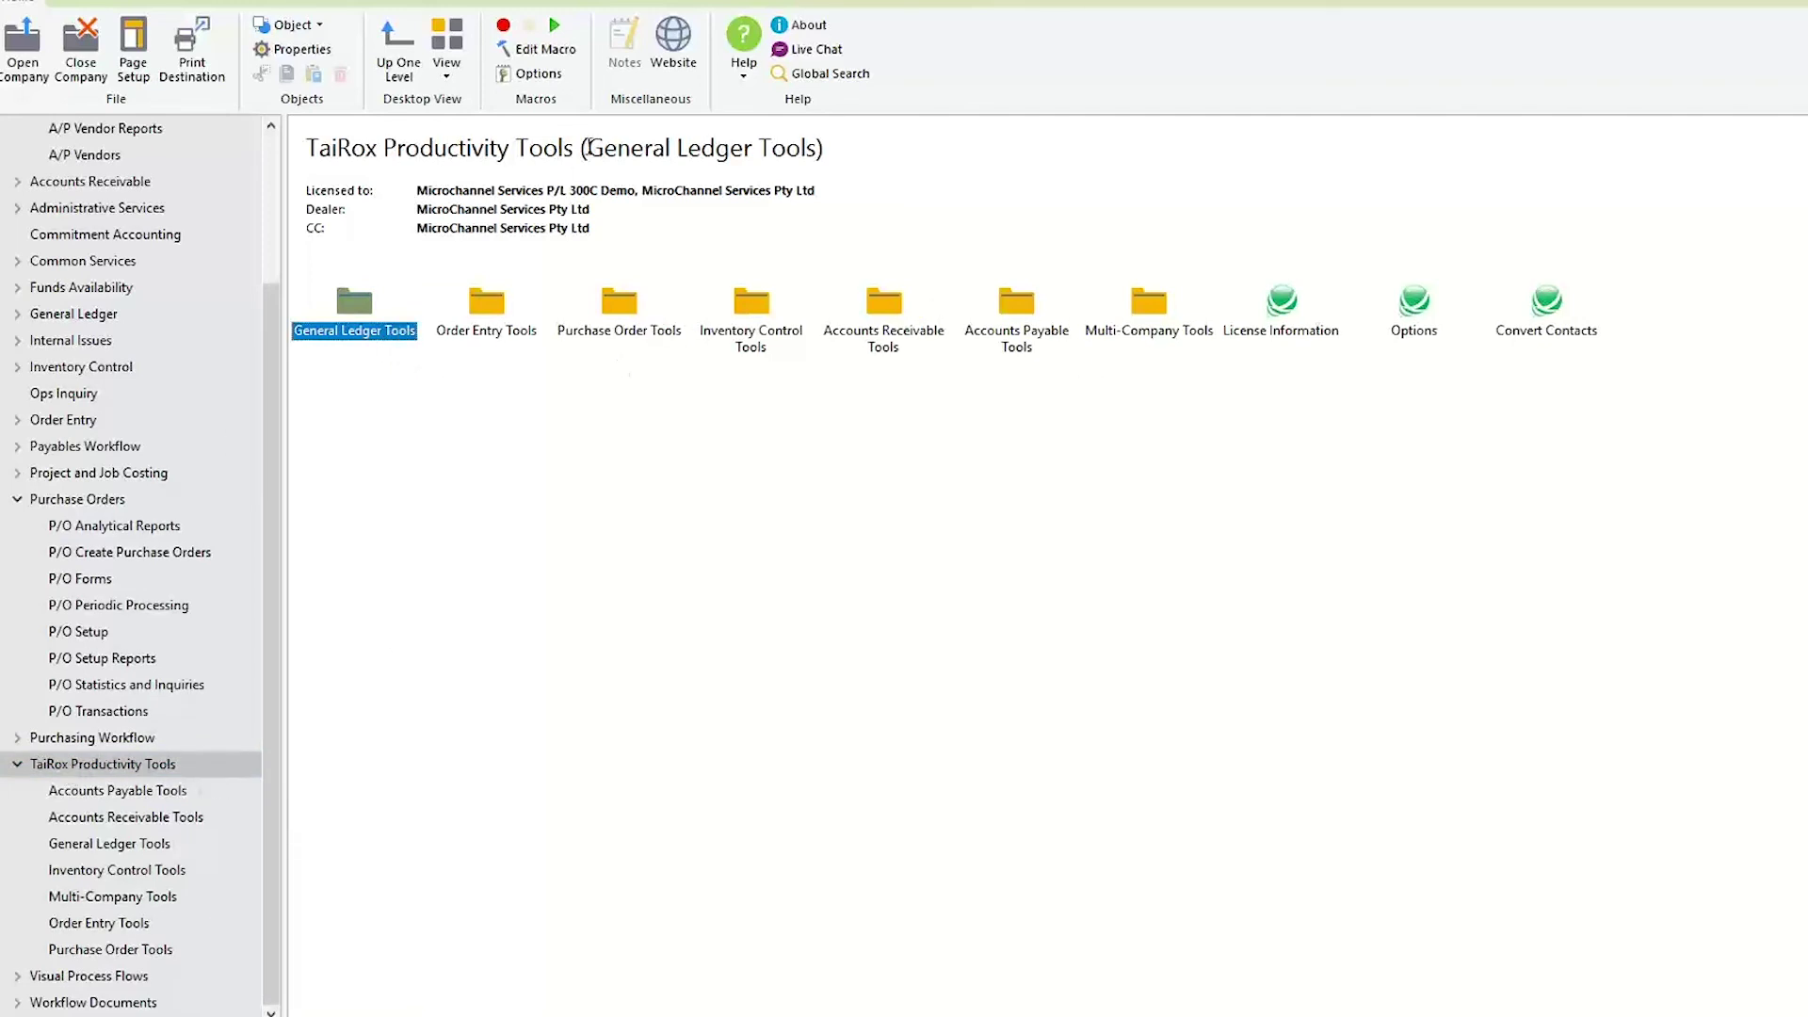
{"action": "double_click", "coordinate": [744, 339]}
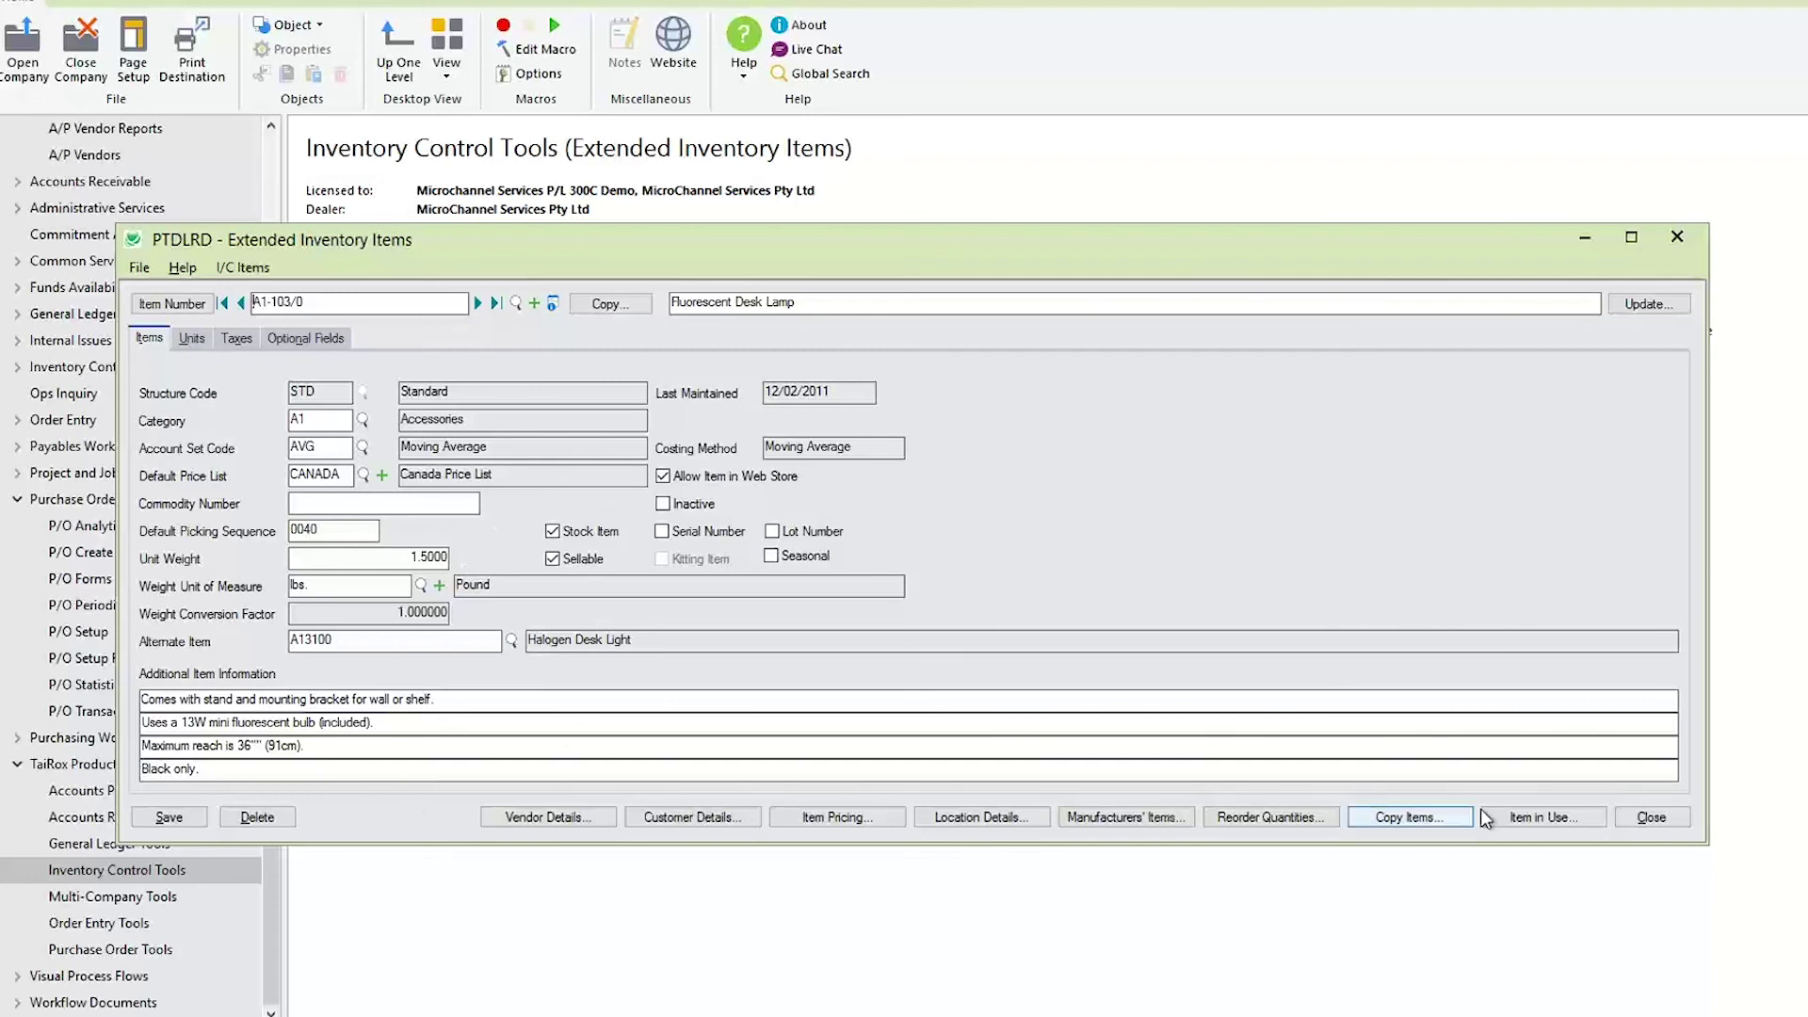
{"action": "left_click", "coordinate": [609, 303]}
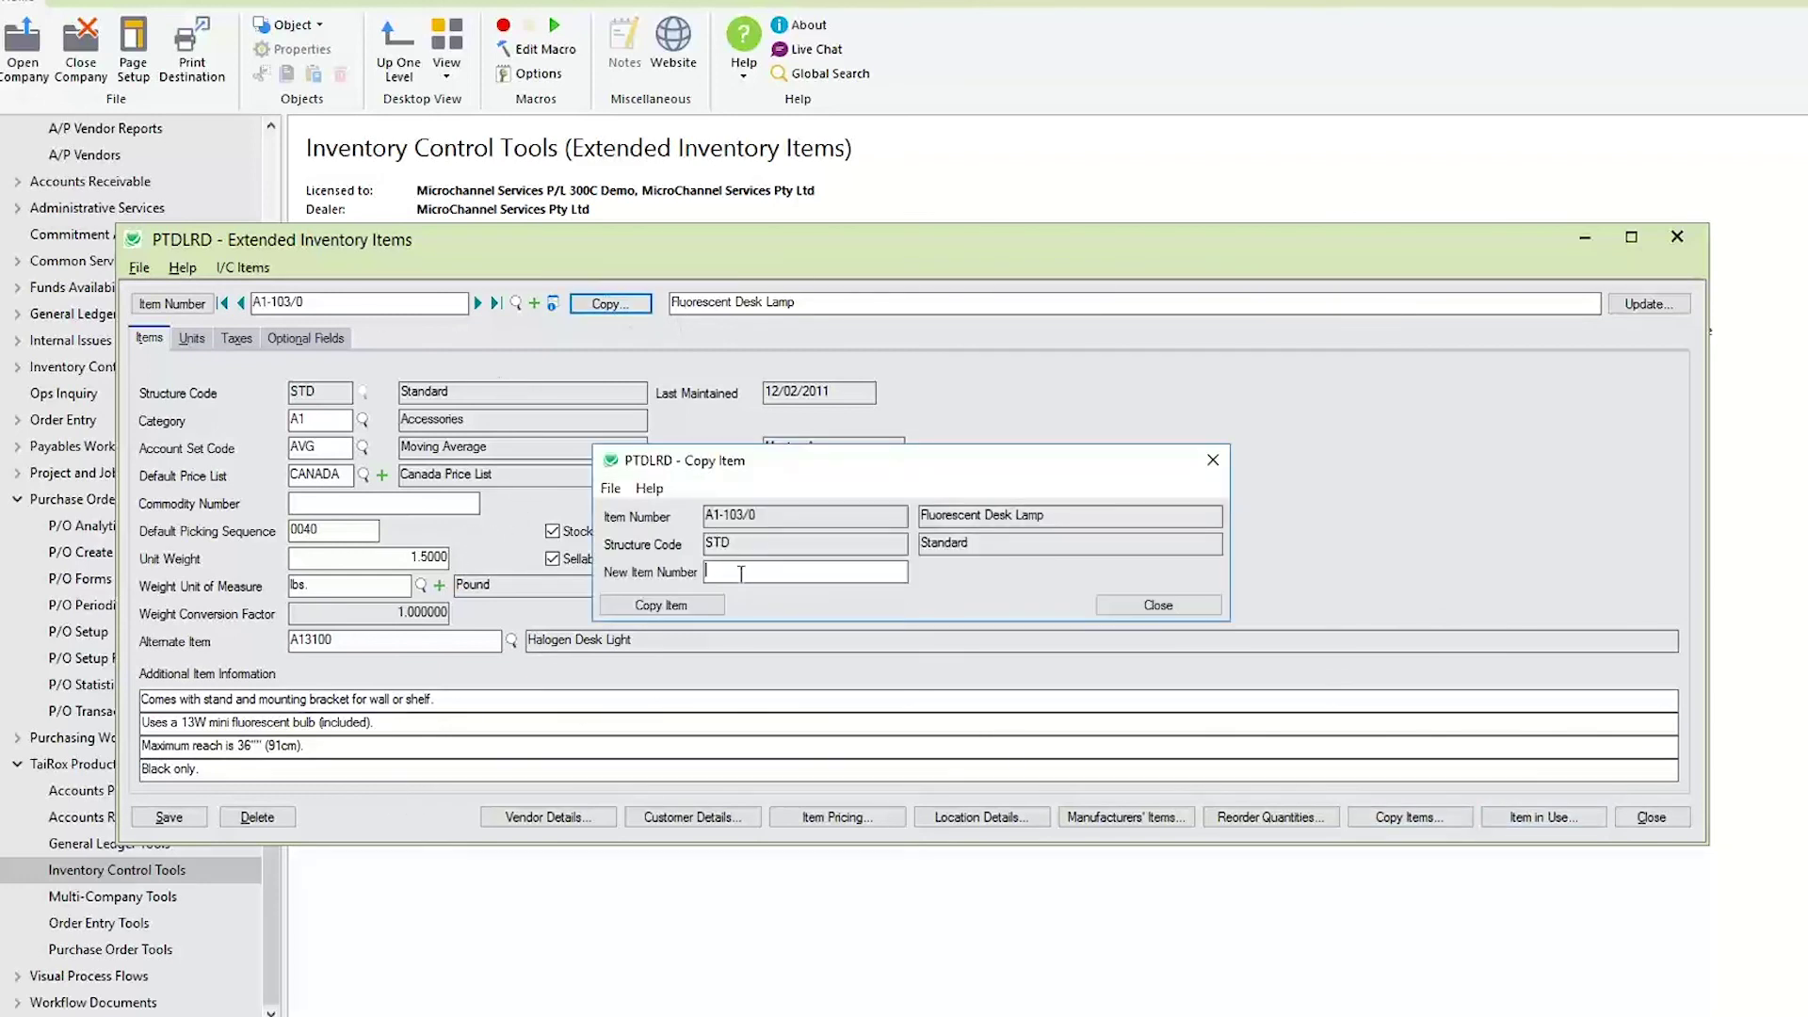
{"action": "left_click", "coordinate": [1129, 608]}
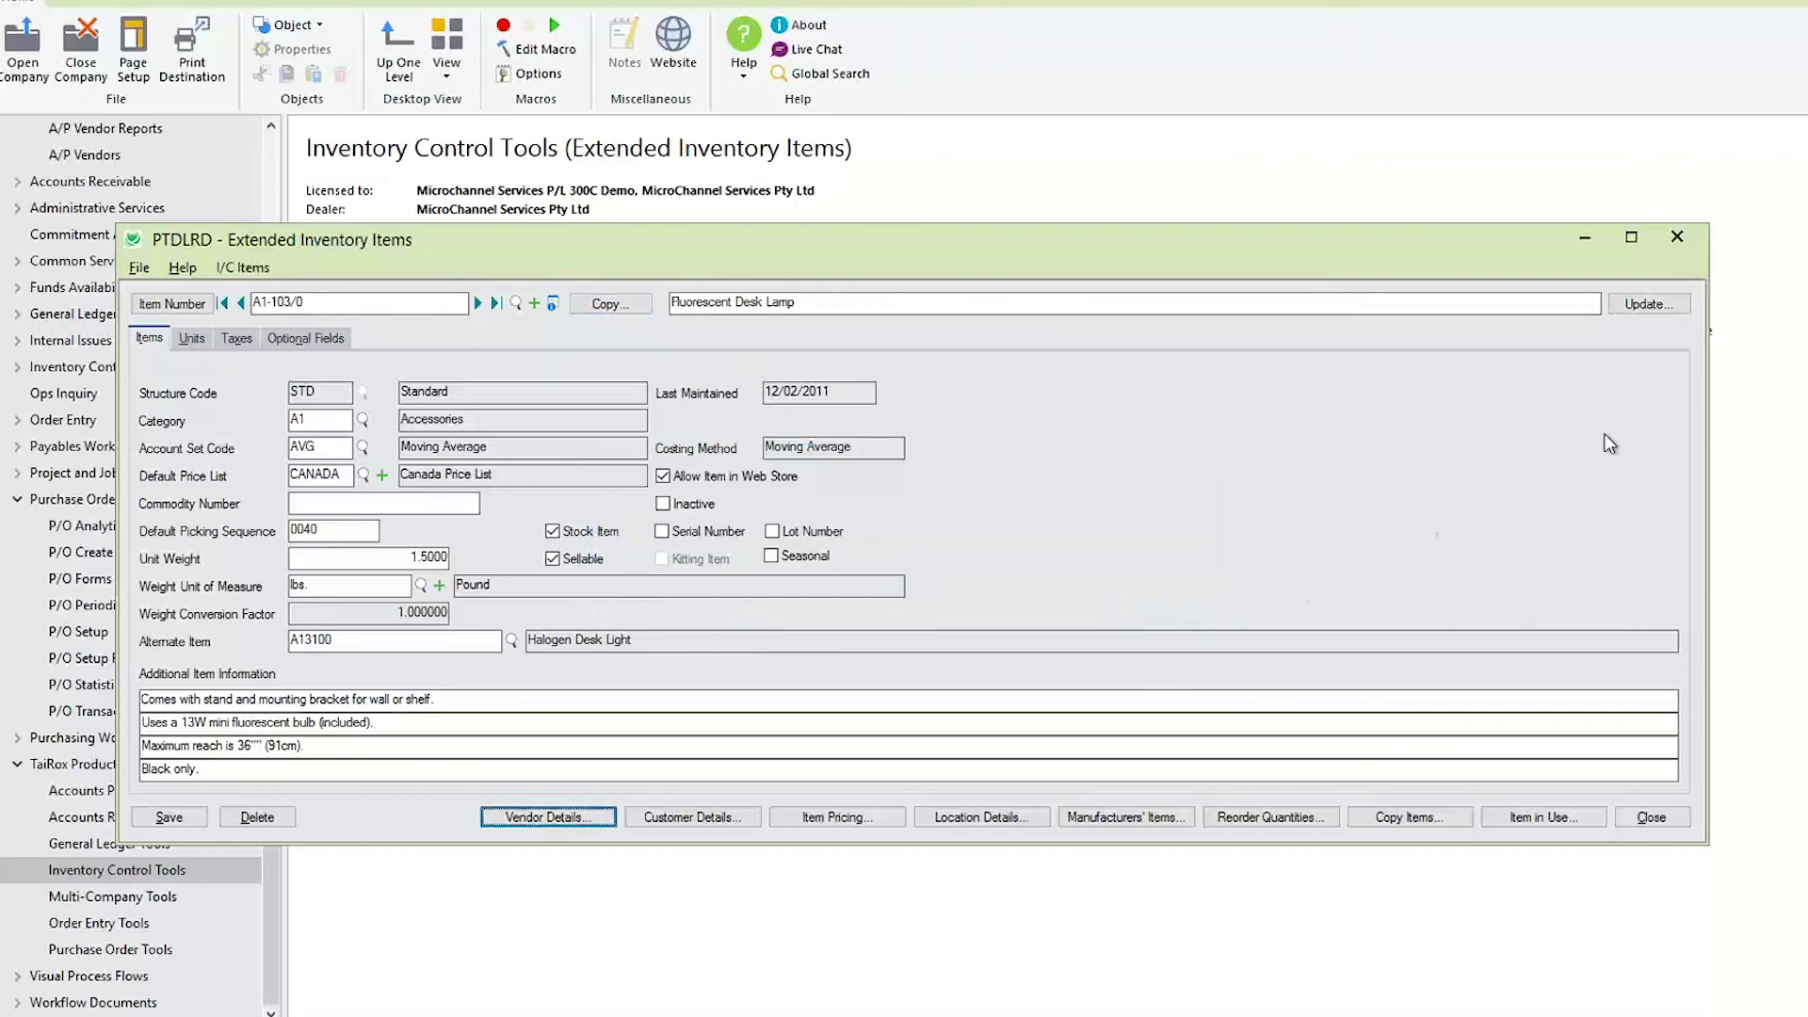
Change item A1-103/0's description to "Fluorescent Desk Lamp blue" and save it, declining to change the item price descriptions.
{"action": "left_click", "coordinate": [1118, 311]}
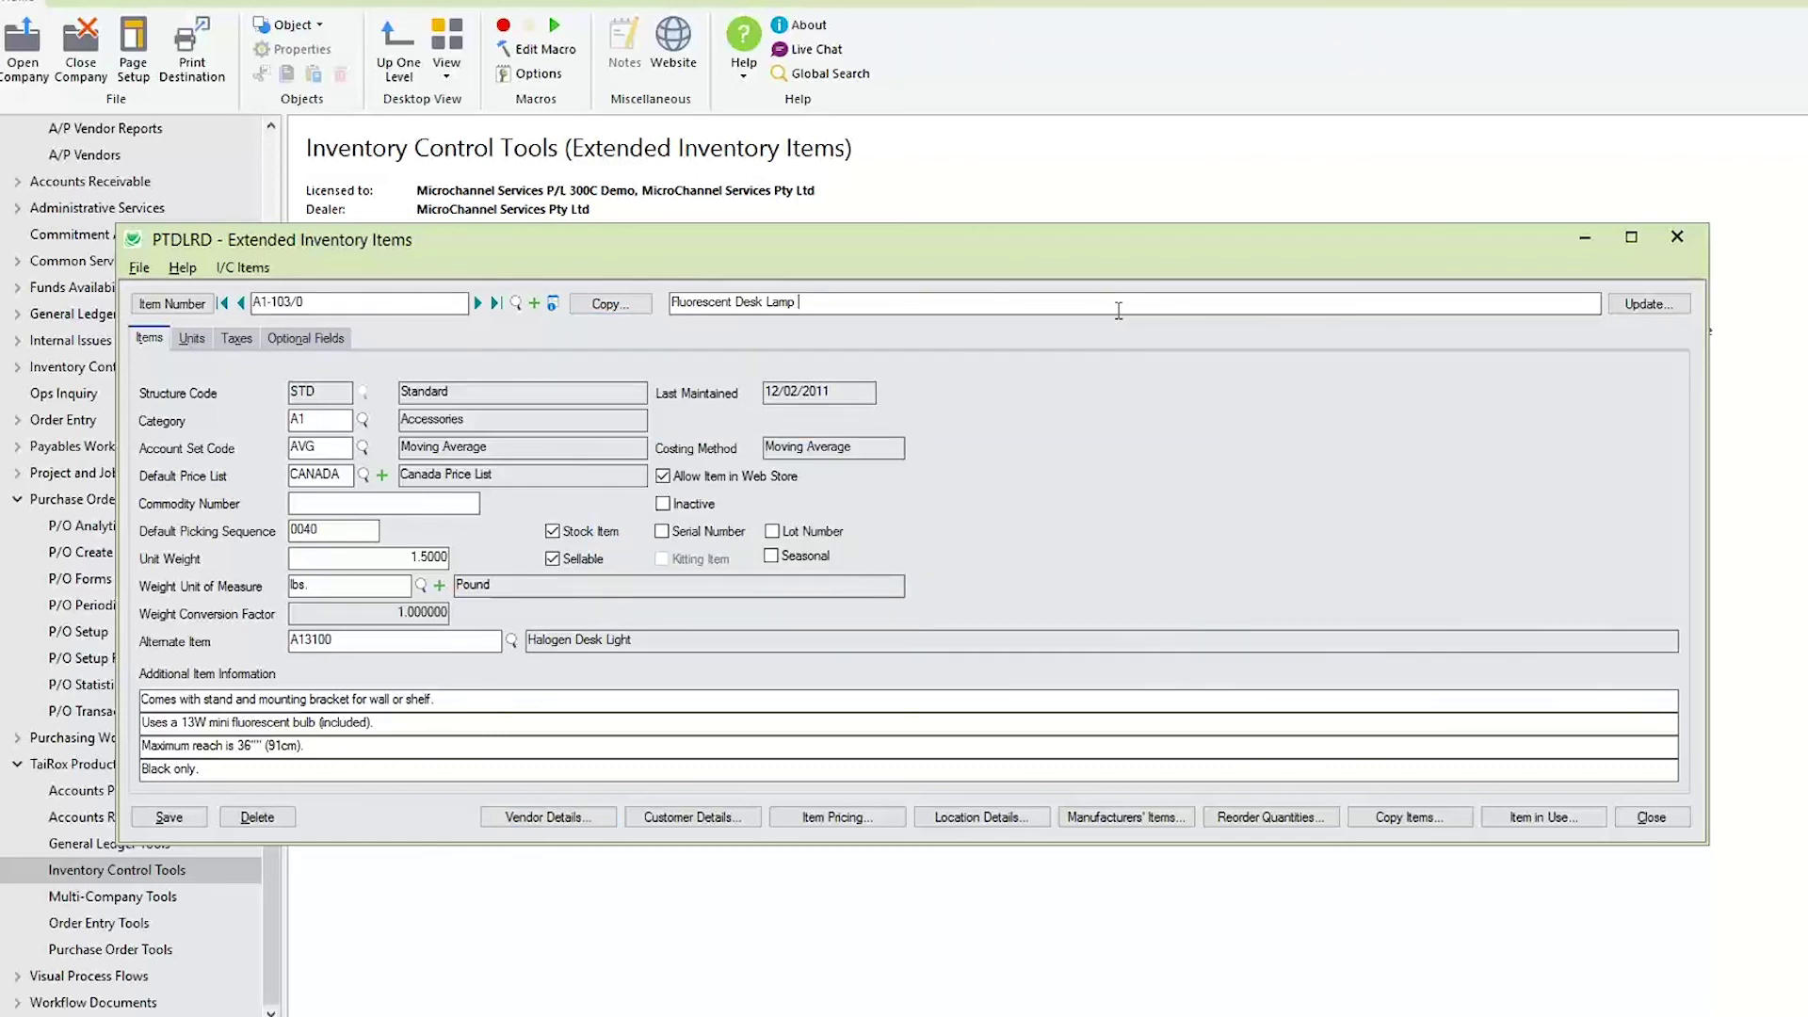
{"action": "type", "text": "blue"}
{"action": "left_click", "coordinate": [1672, 314]}
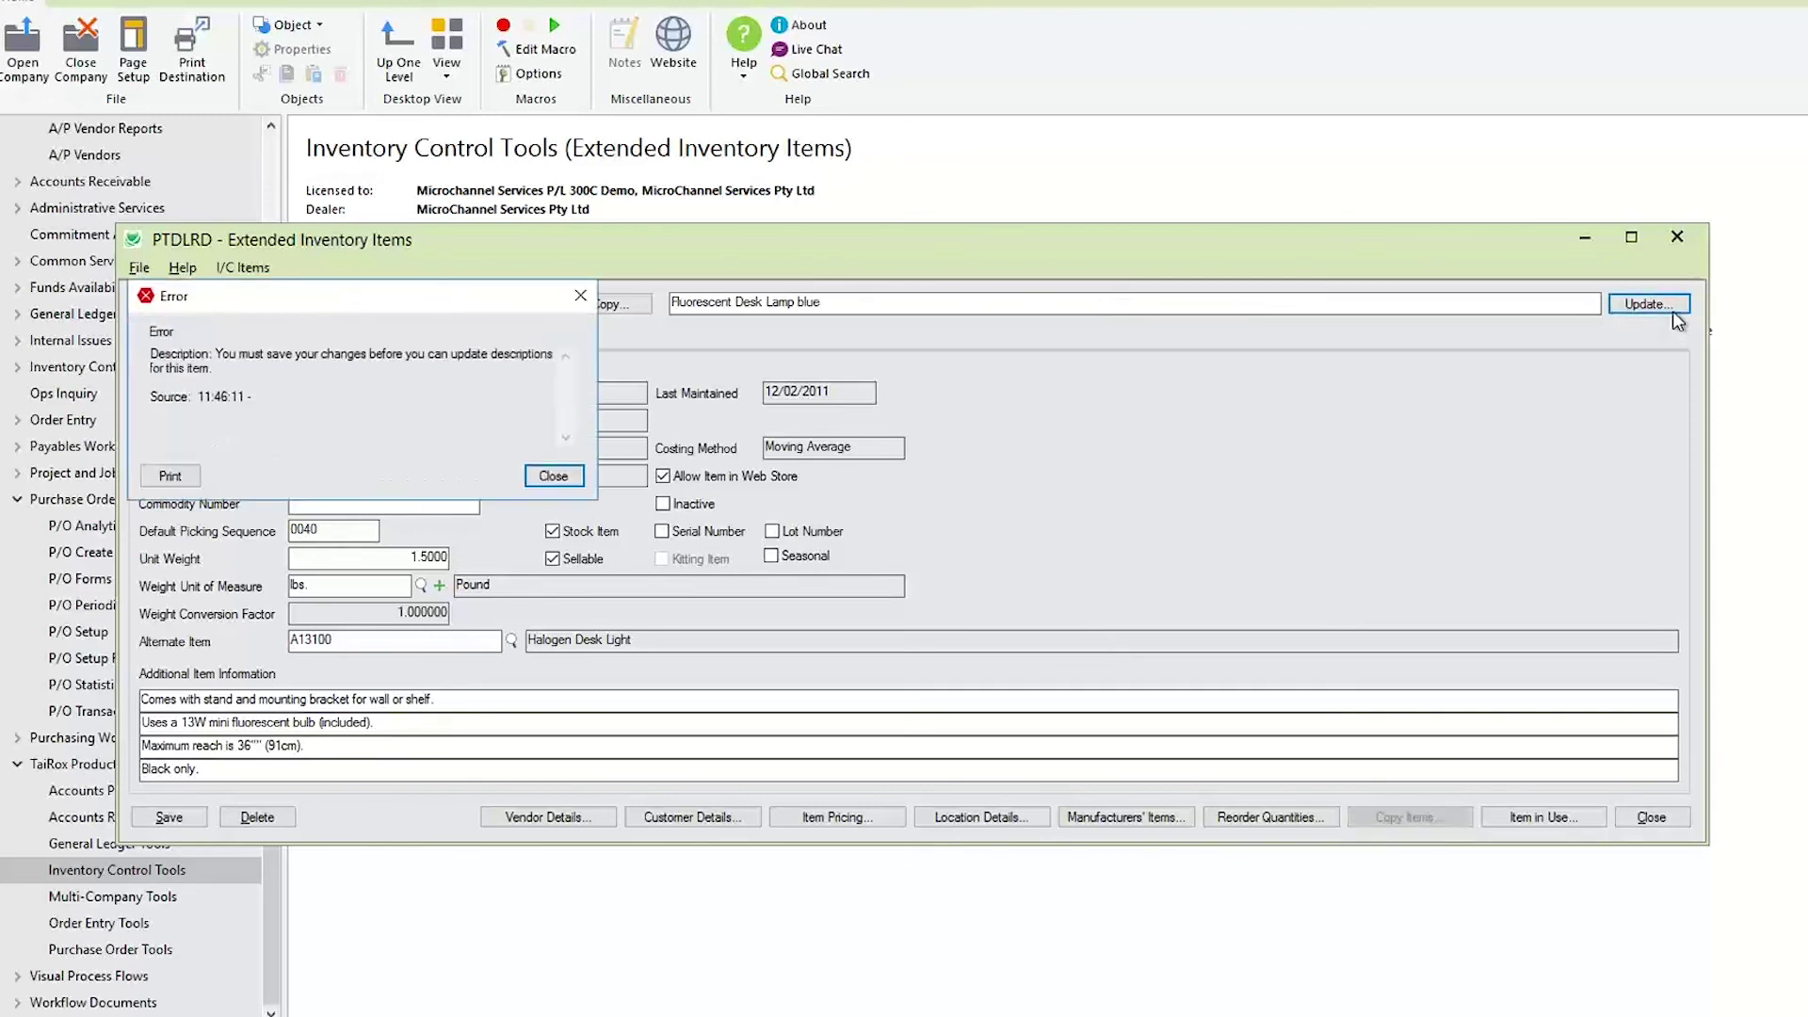
{"action": "left_click", "coordinate": [563, 474]}
{"action": "left_click", "coordinate": [168, 818]}
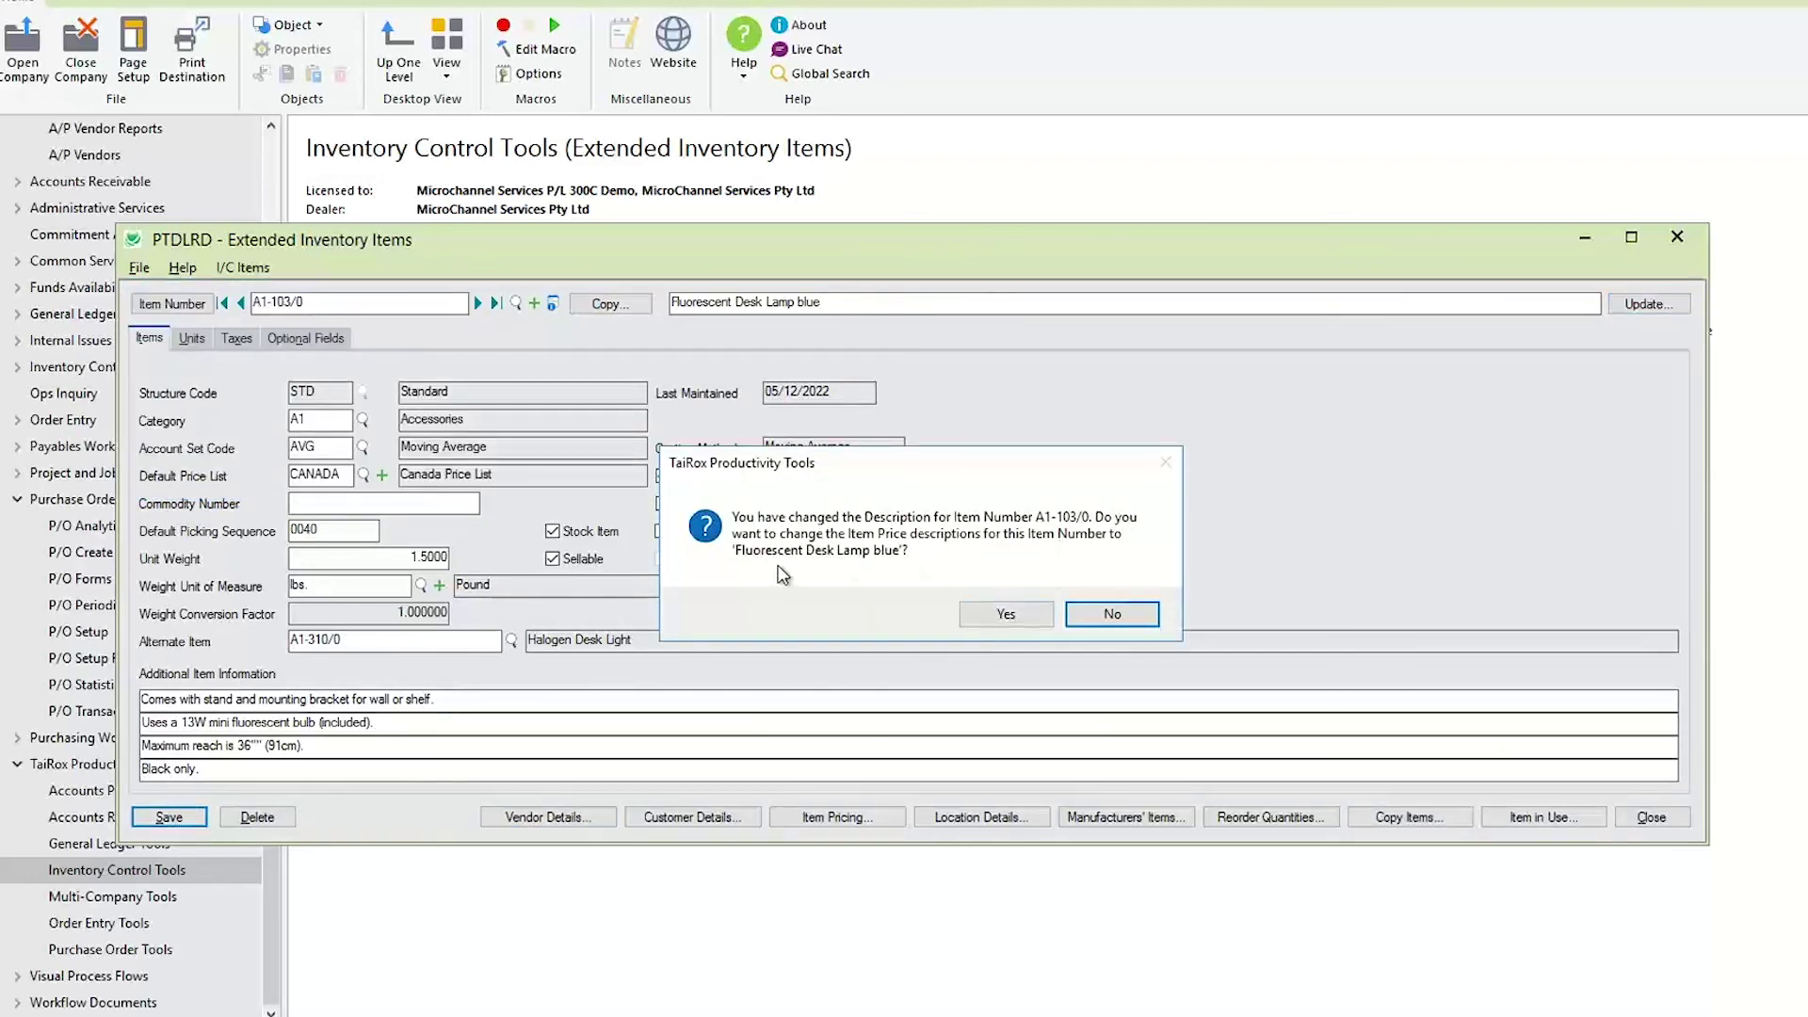
{"action": "left_click", "coordinate": [1097, 614]}
Update item A1-103/0's description across all four options: item pricing, customer item numbers, bills of material and vendor contract costs.
{"action": "left_click", "coordinate": [1650, 306]}
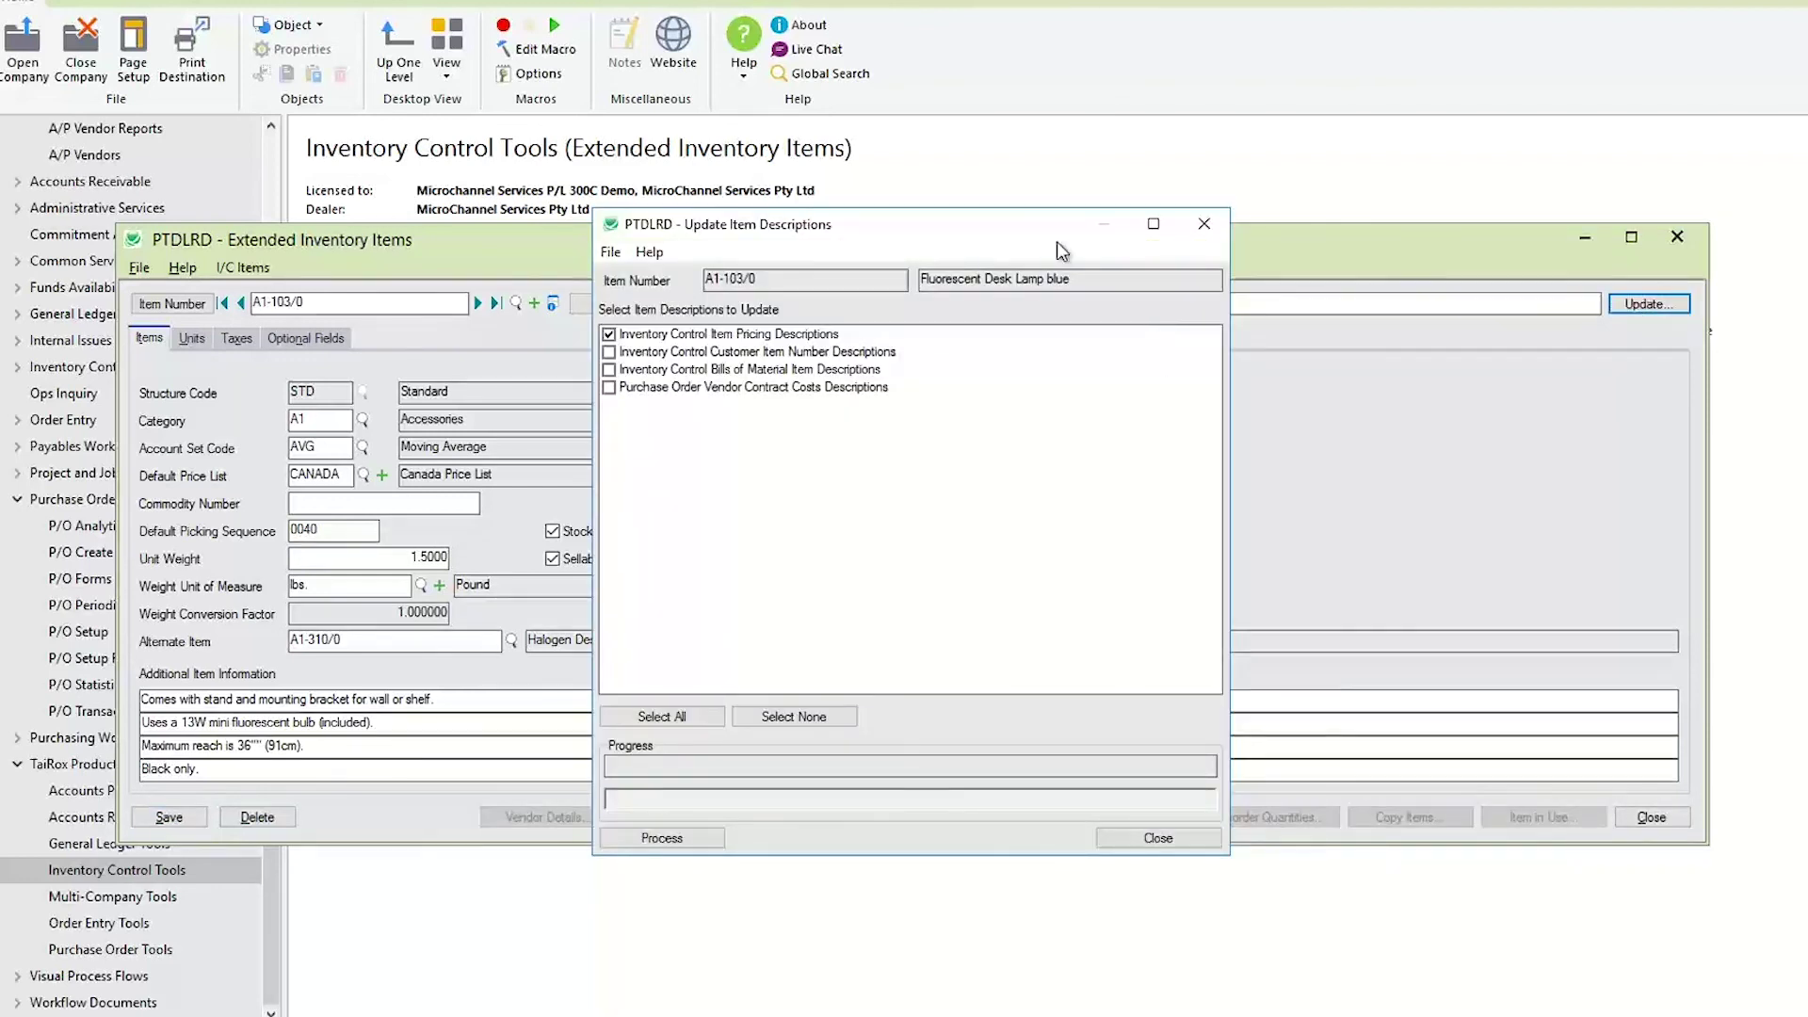
{"action": "left_click_drag", "start_coordinate": [1021, 225], "coordinate": [1033, 433]}
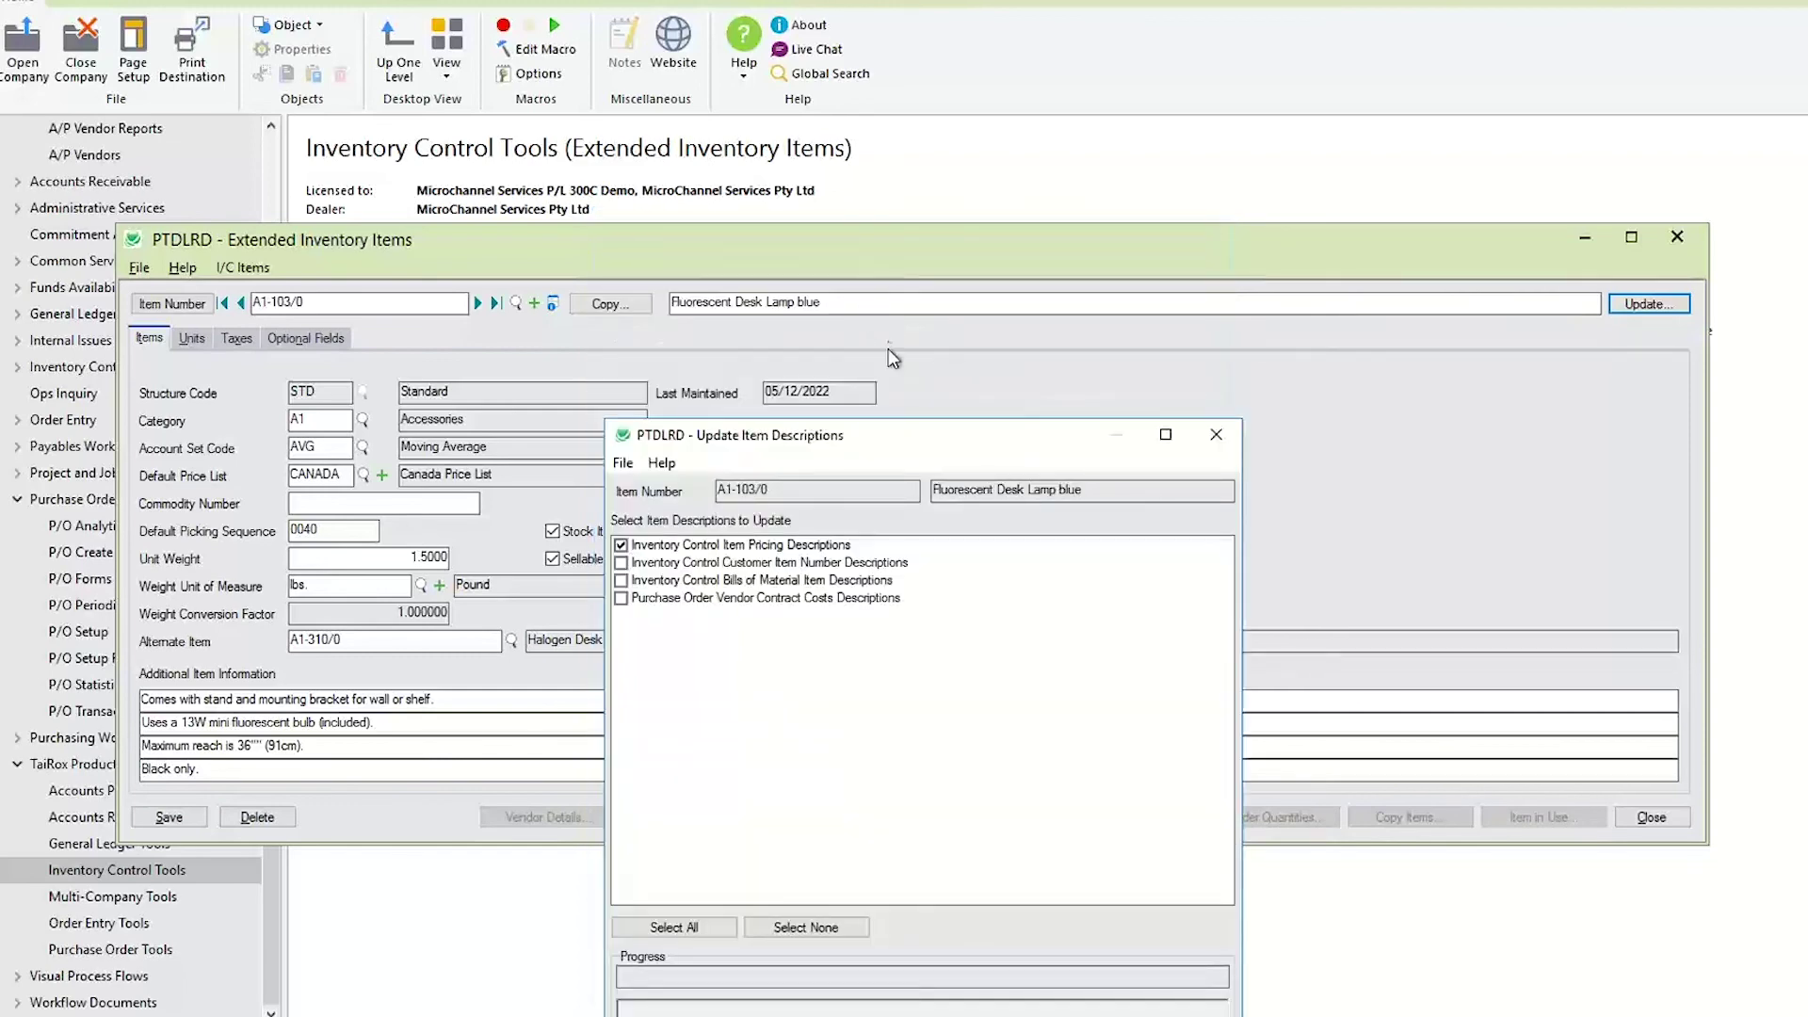
{"action": "left_click_drag", "start_coordinate": [844, 439], "coordinate": [912, 247]}
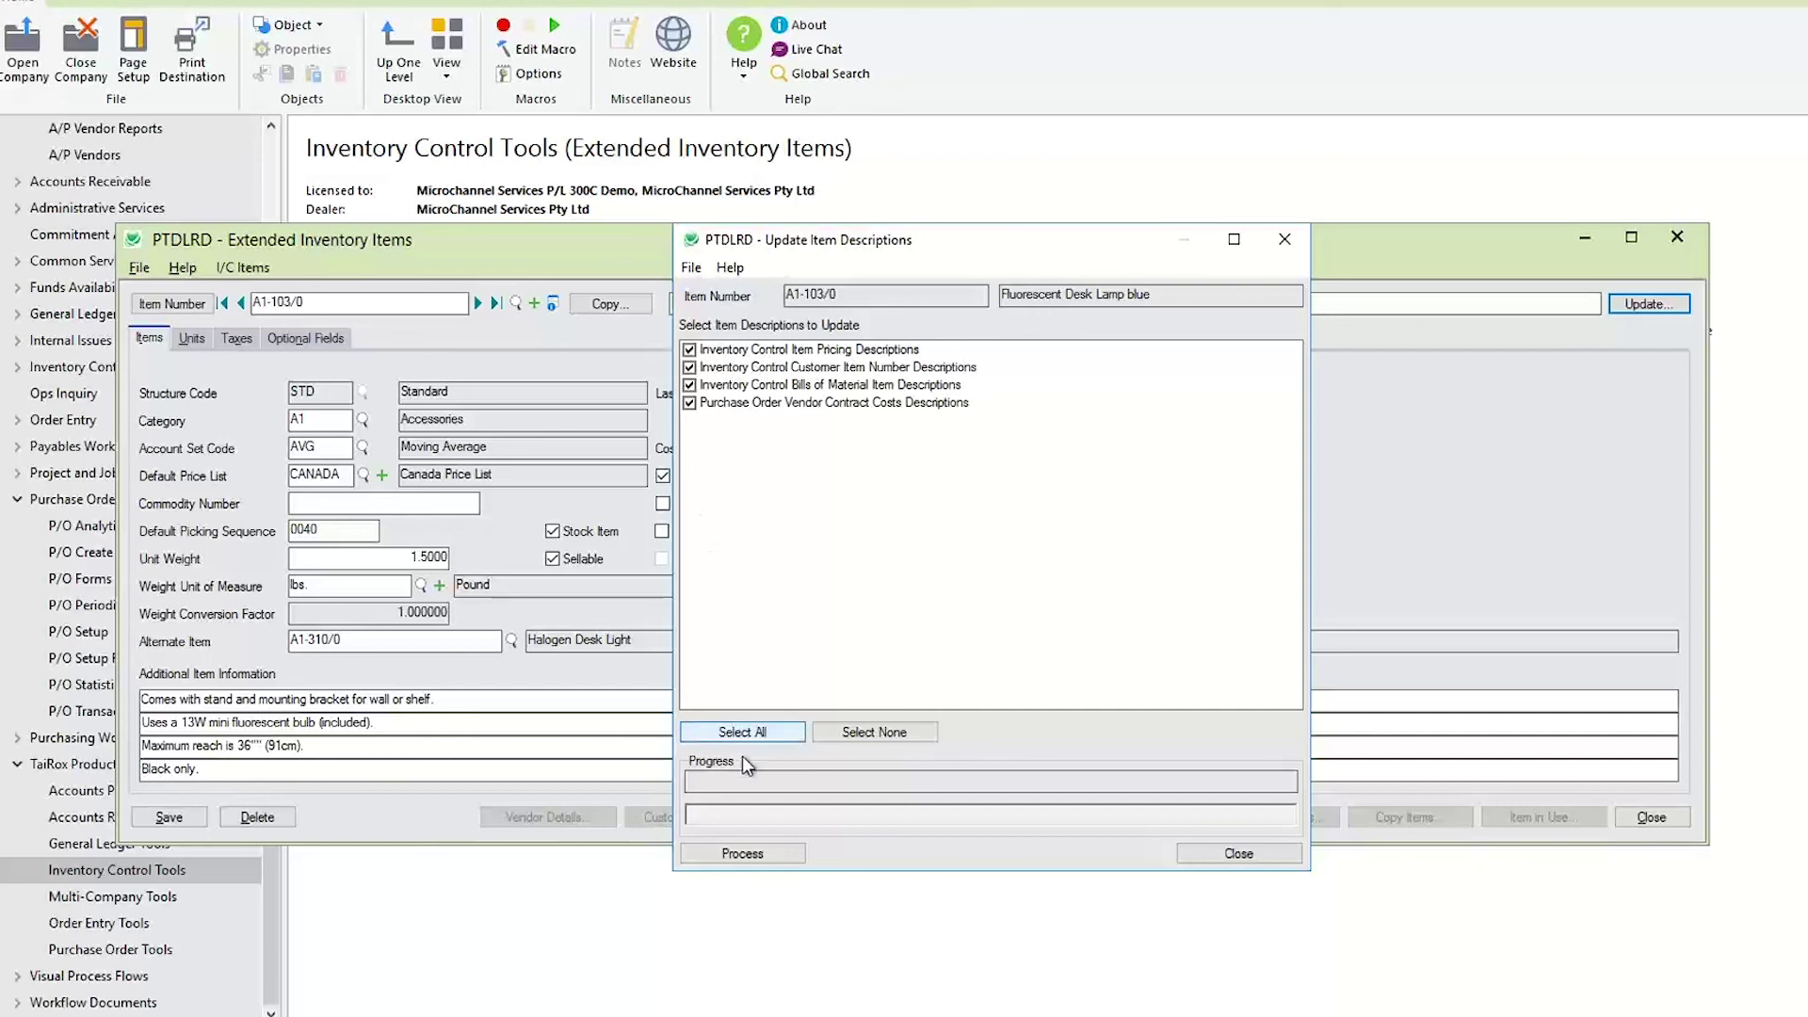
{"action": "left_click", "coordinate": [744, 853]}
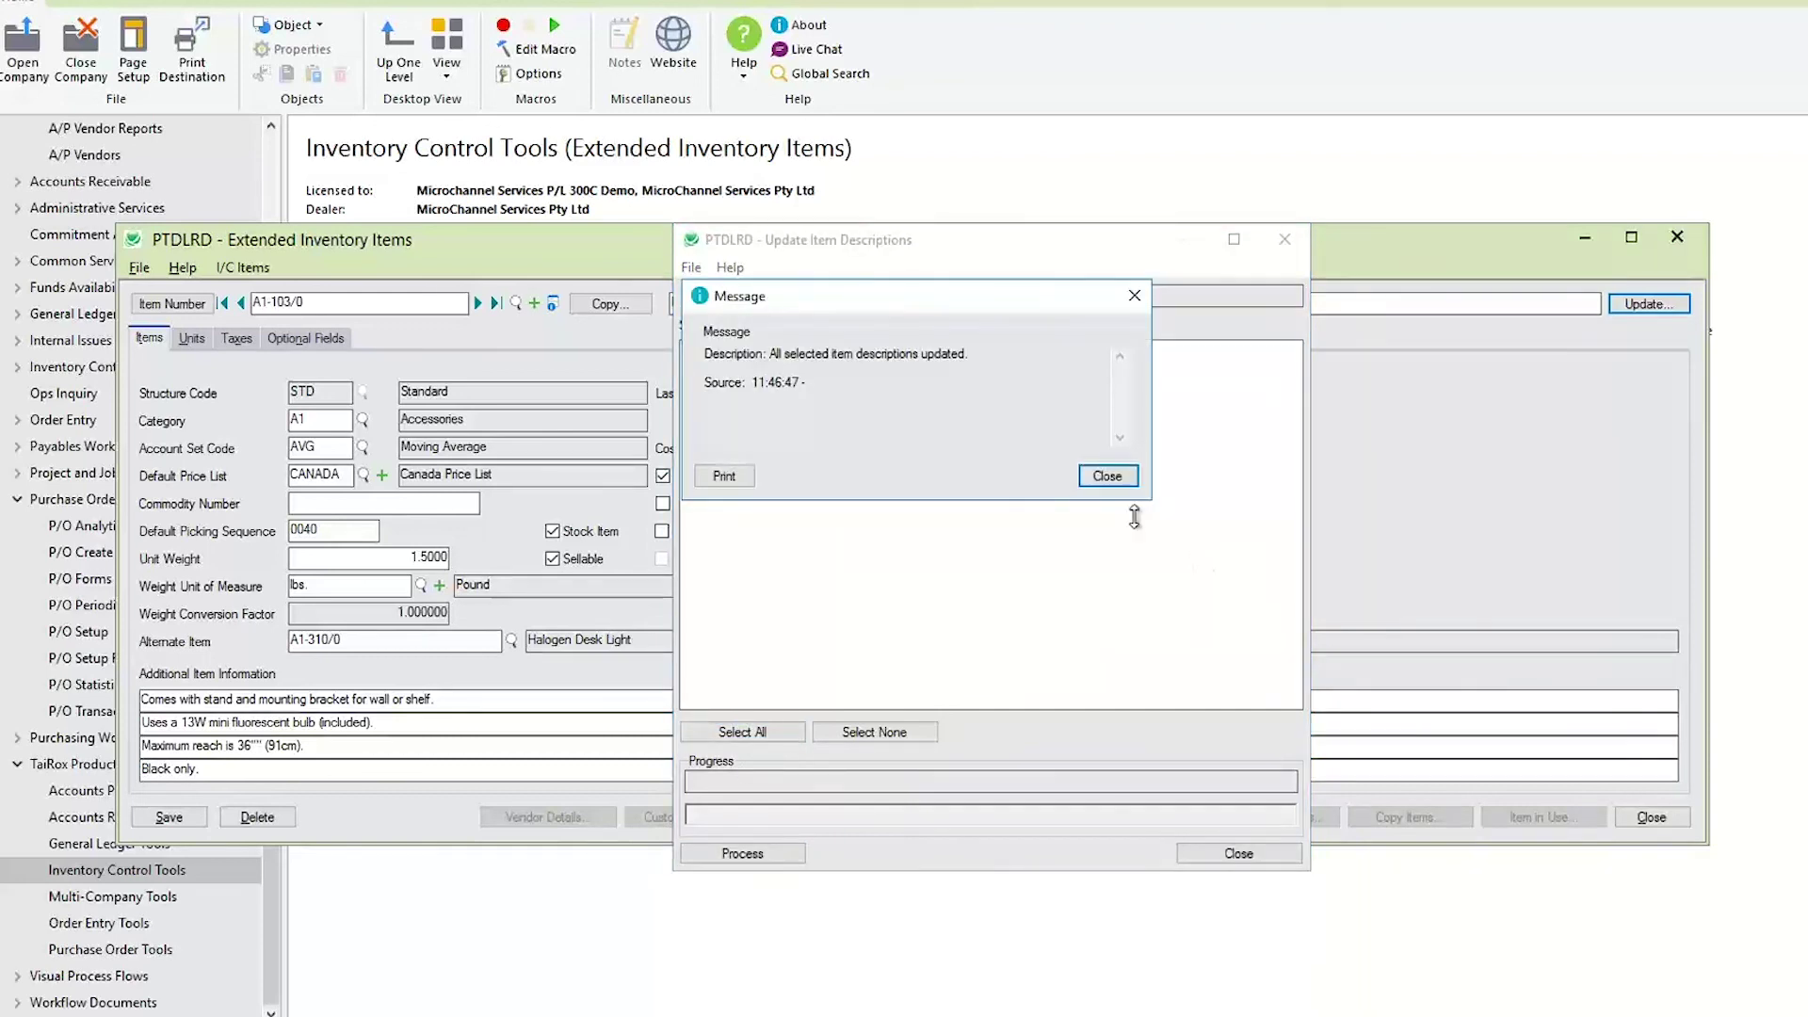
{"action": "left_click", "coordinate": [1107, 476]}
{"action": "left_click", "coordinate": [1294, 241]}
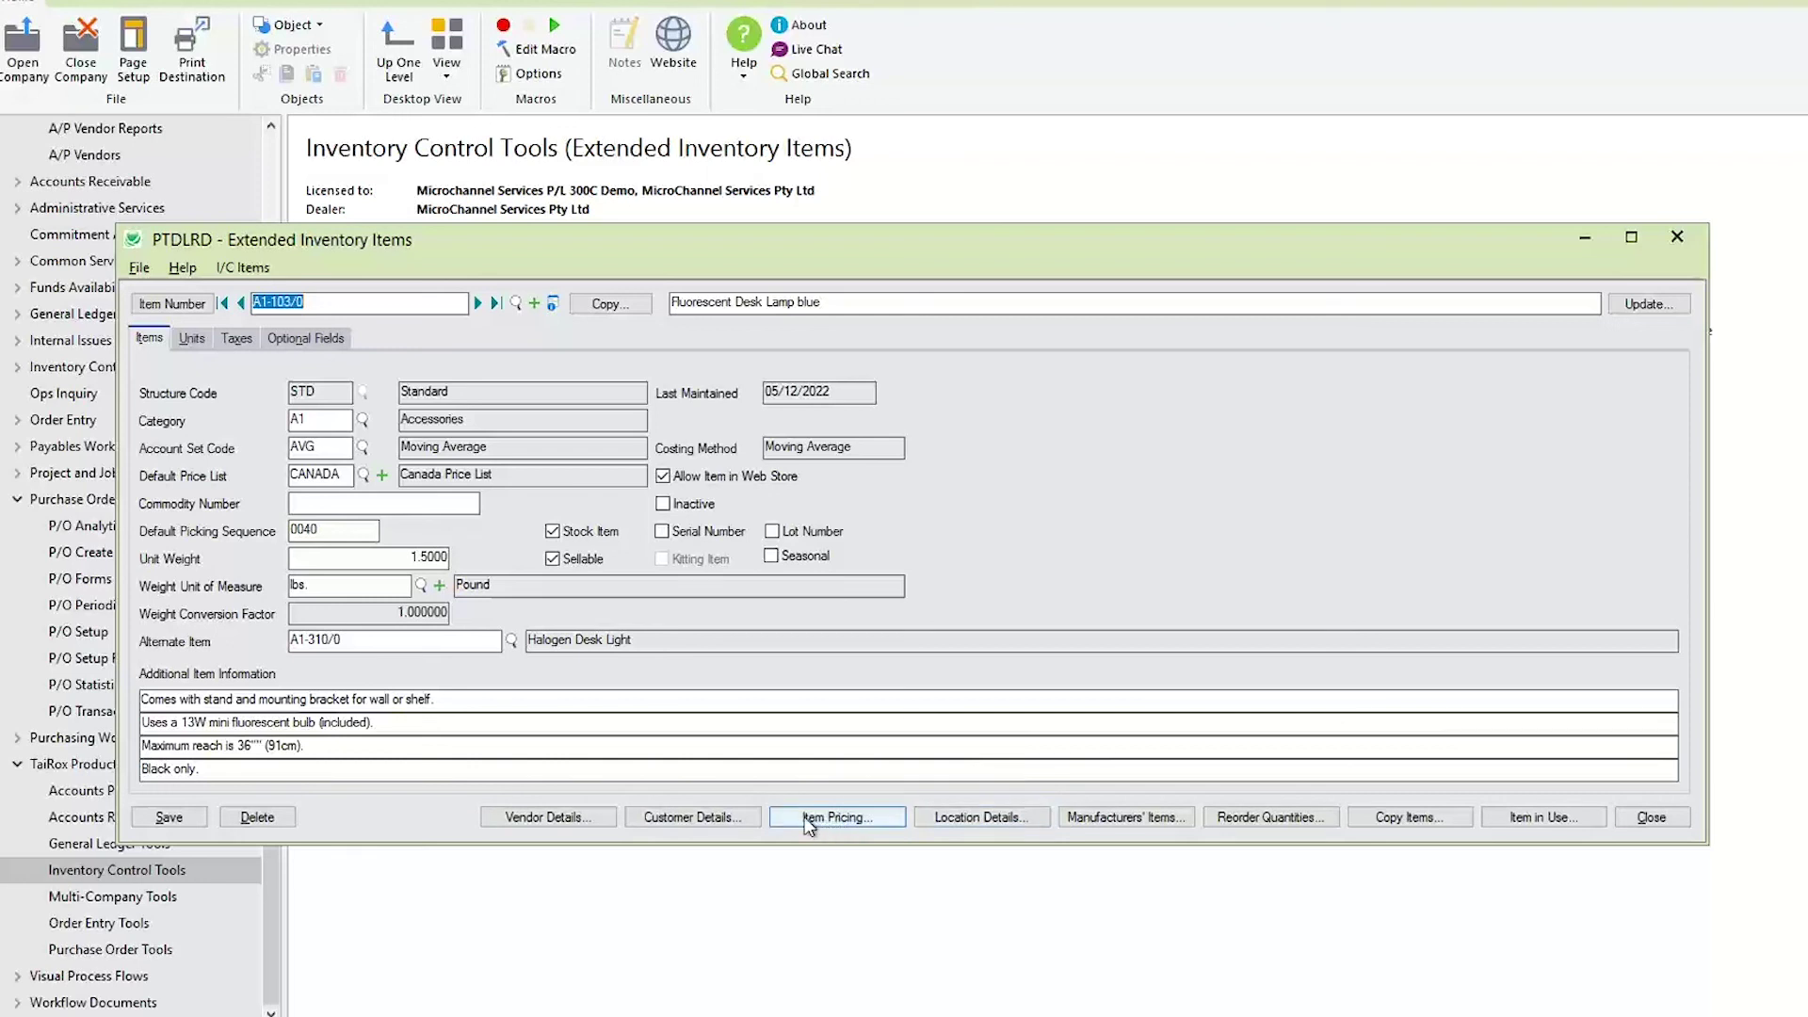
Open the Extended Vendor Details for item A1-103/0, and restore the Sage 300 desktop window to a smaller size with extra height.
{"action": "left_click", "coordinate": [563, 816]}
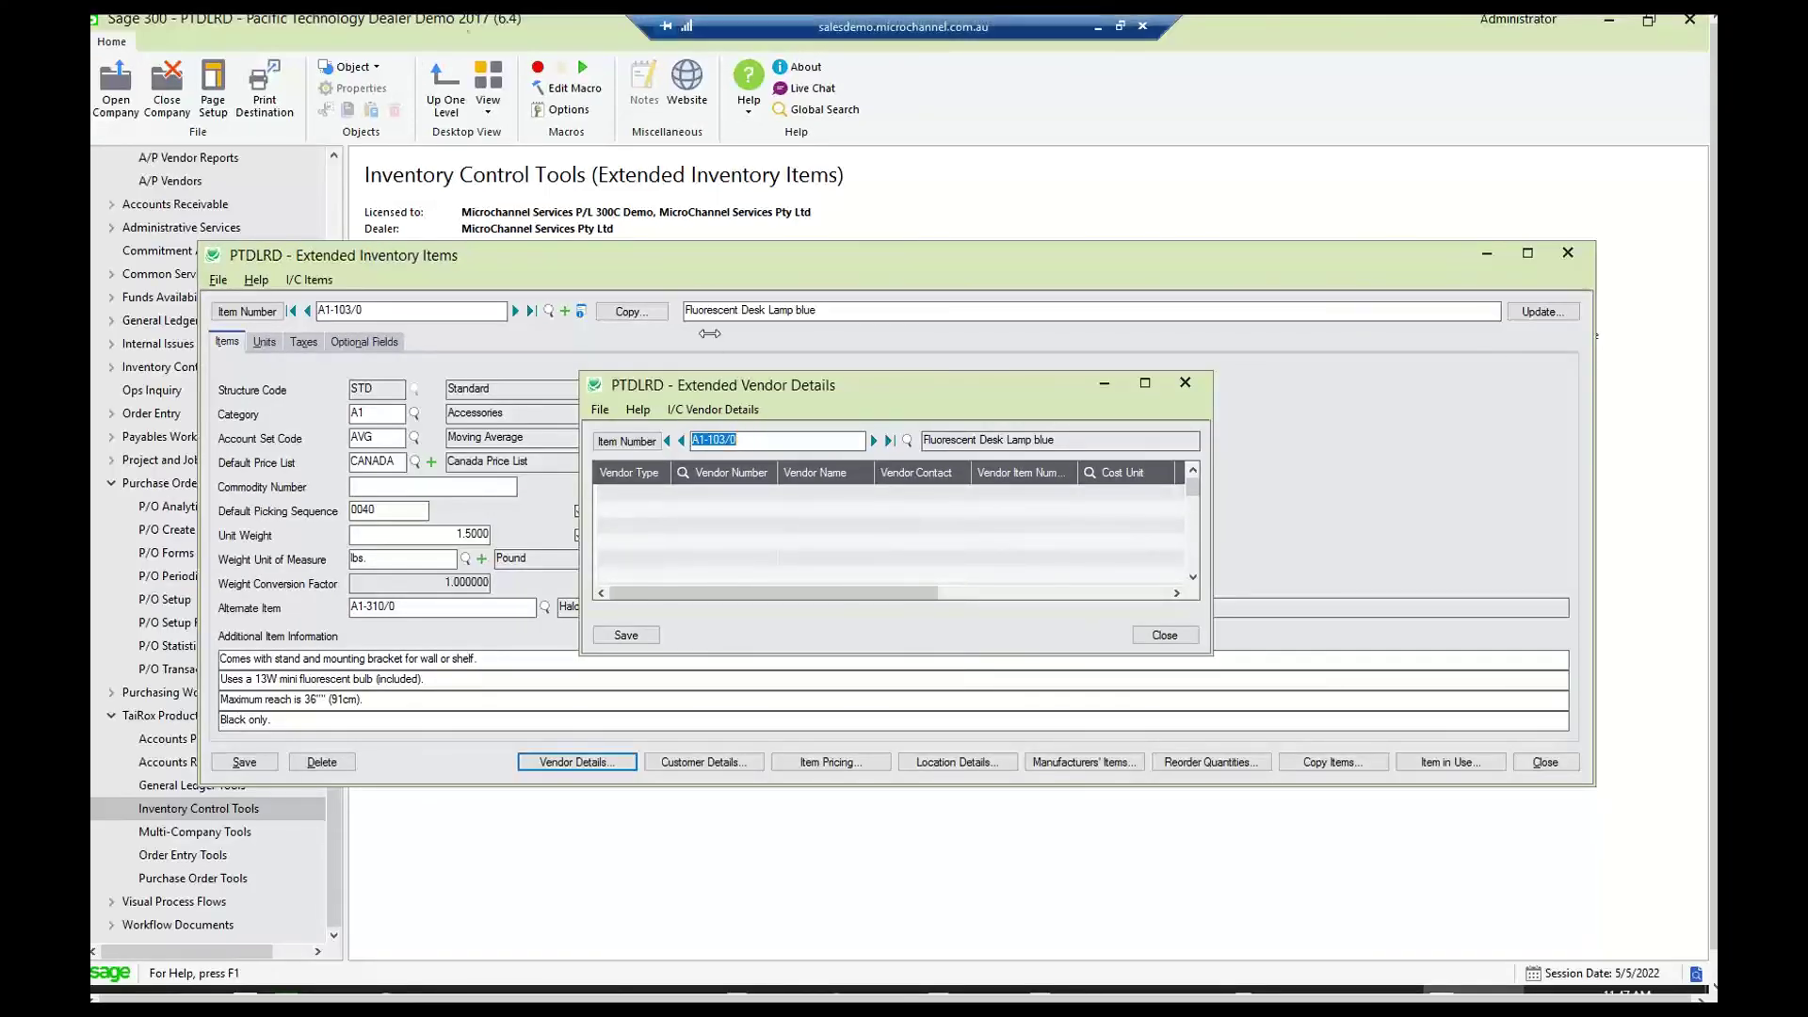
{"action": "double_click", "coordinate": [452, 30]}
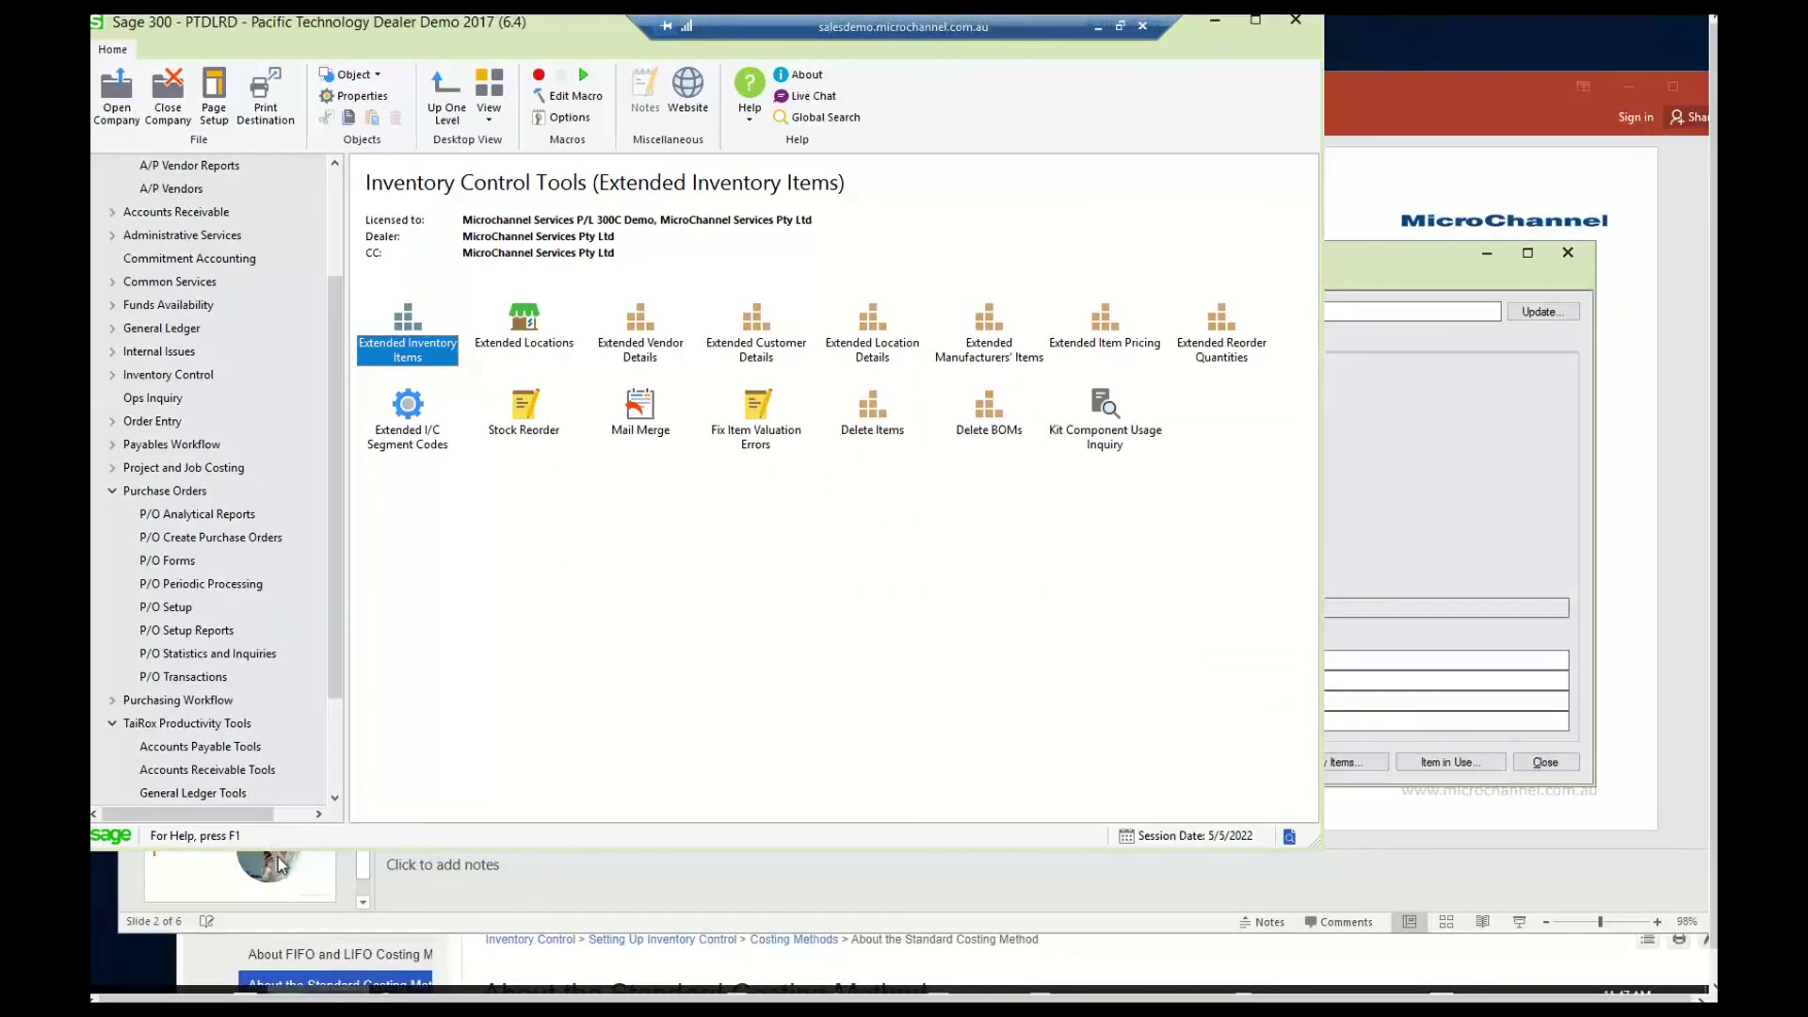
{"action": "left_click_drag", "start_coordinate": [282, 847], "coordinate": [283, 948]}
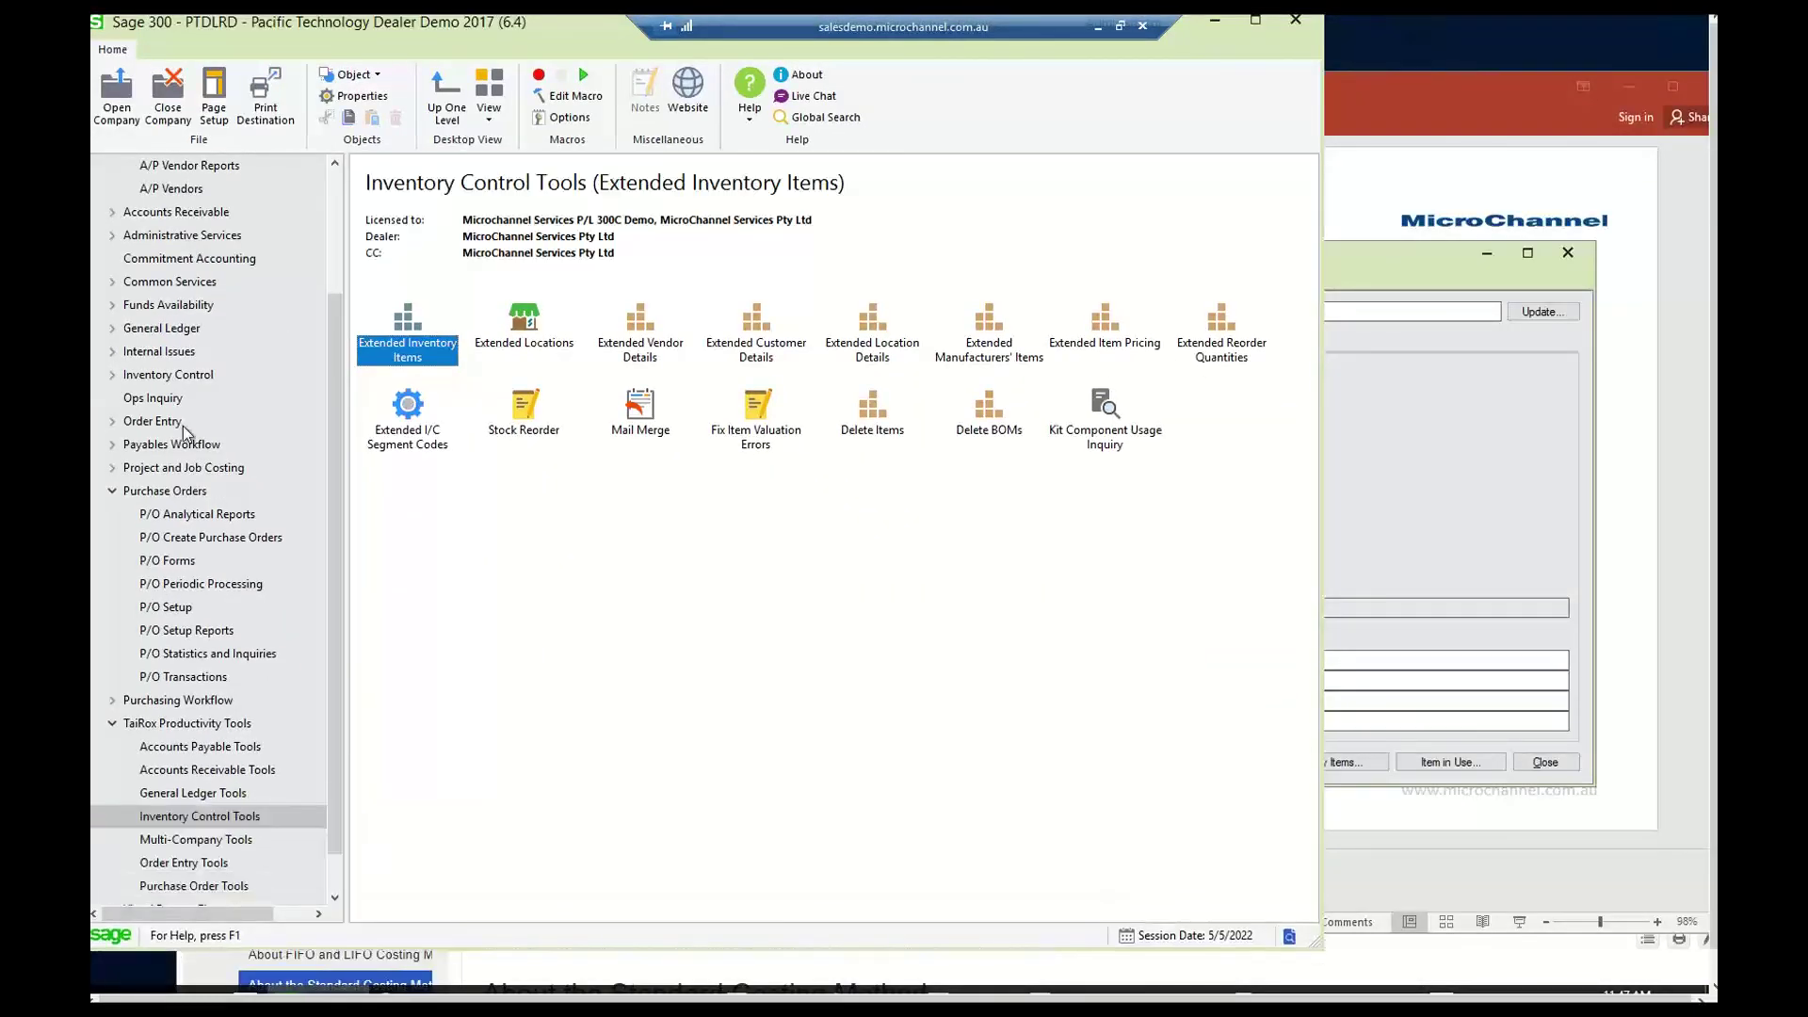
View item A1-103/0 in the I/C Items Wizard, exit the wizard without finishing, and close the Extended Vendor Details window.
{"action": "left_click", "coordinate": [187, 380]}
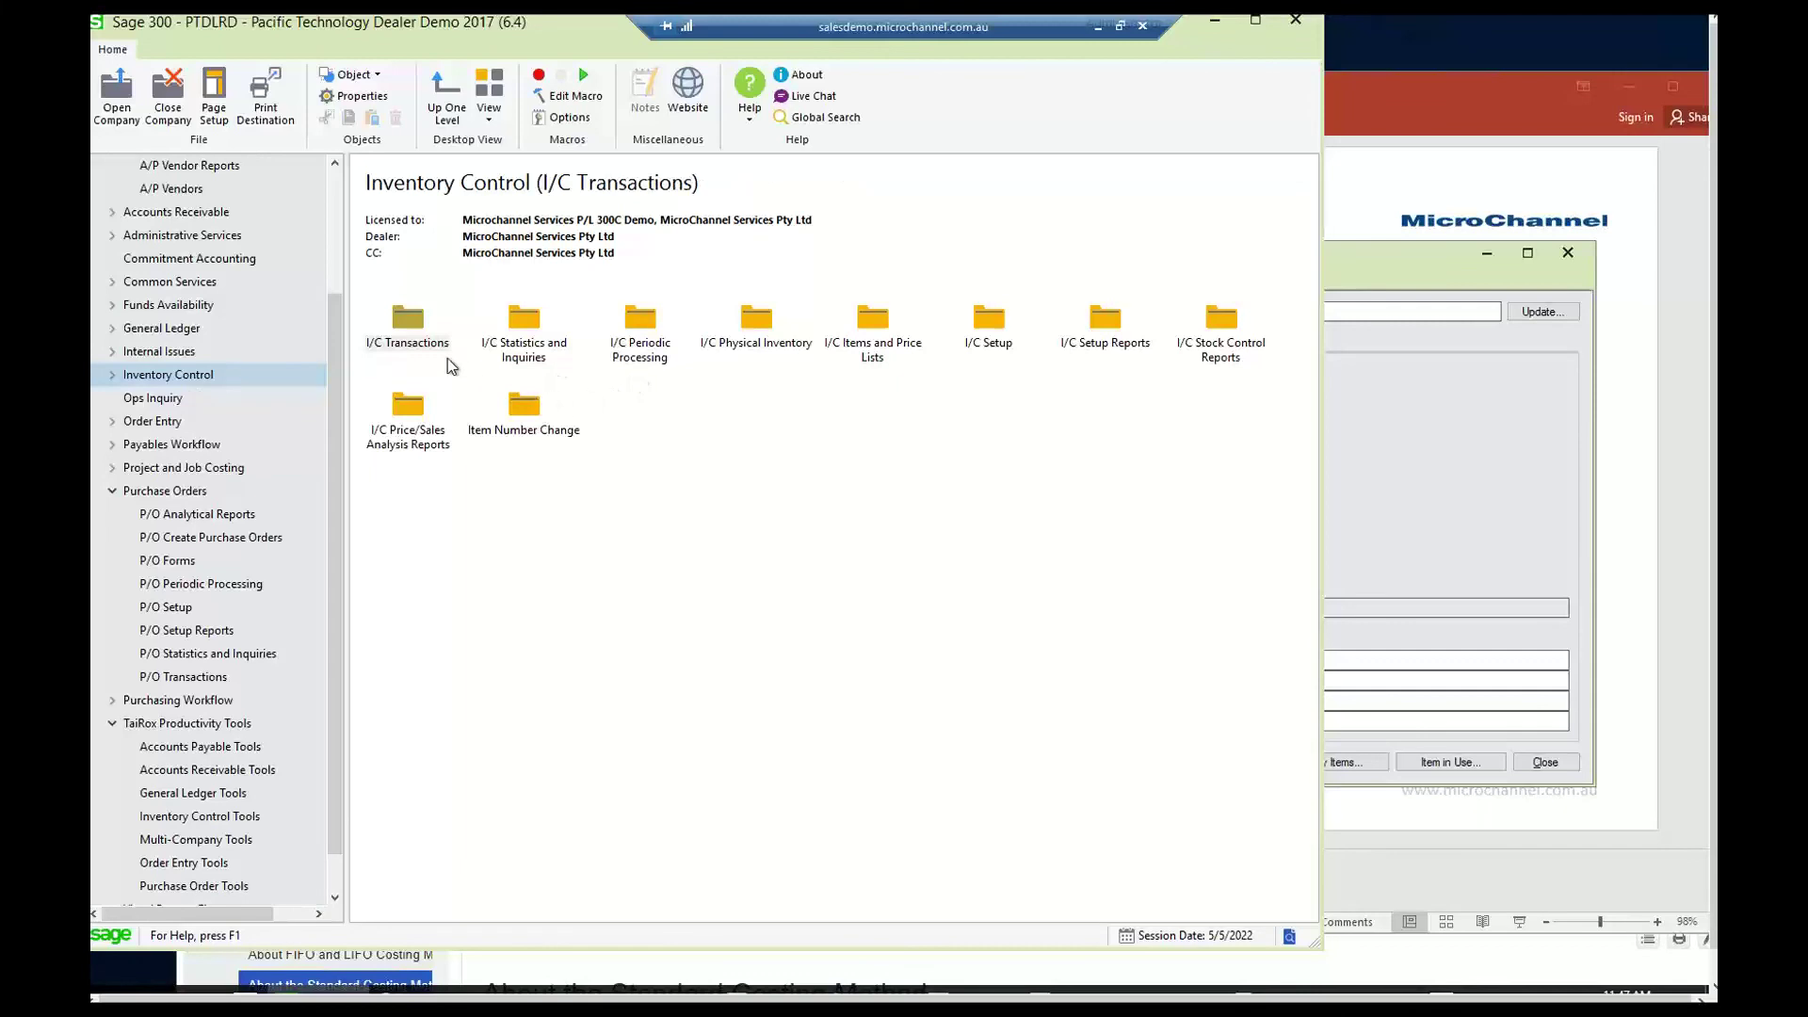
{"action": "double_click", "coordinate": [883, 337]}
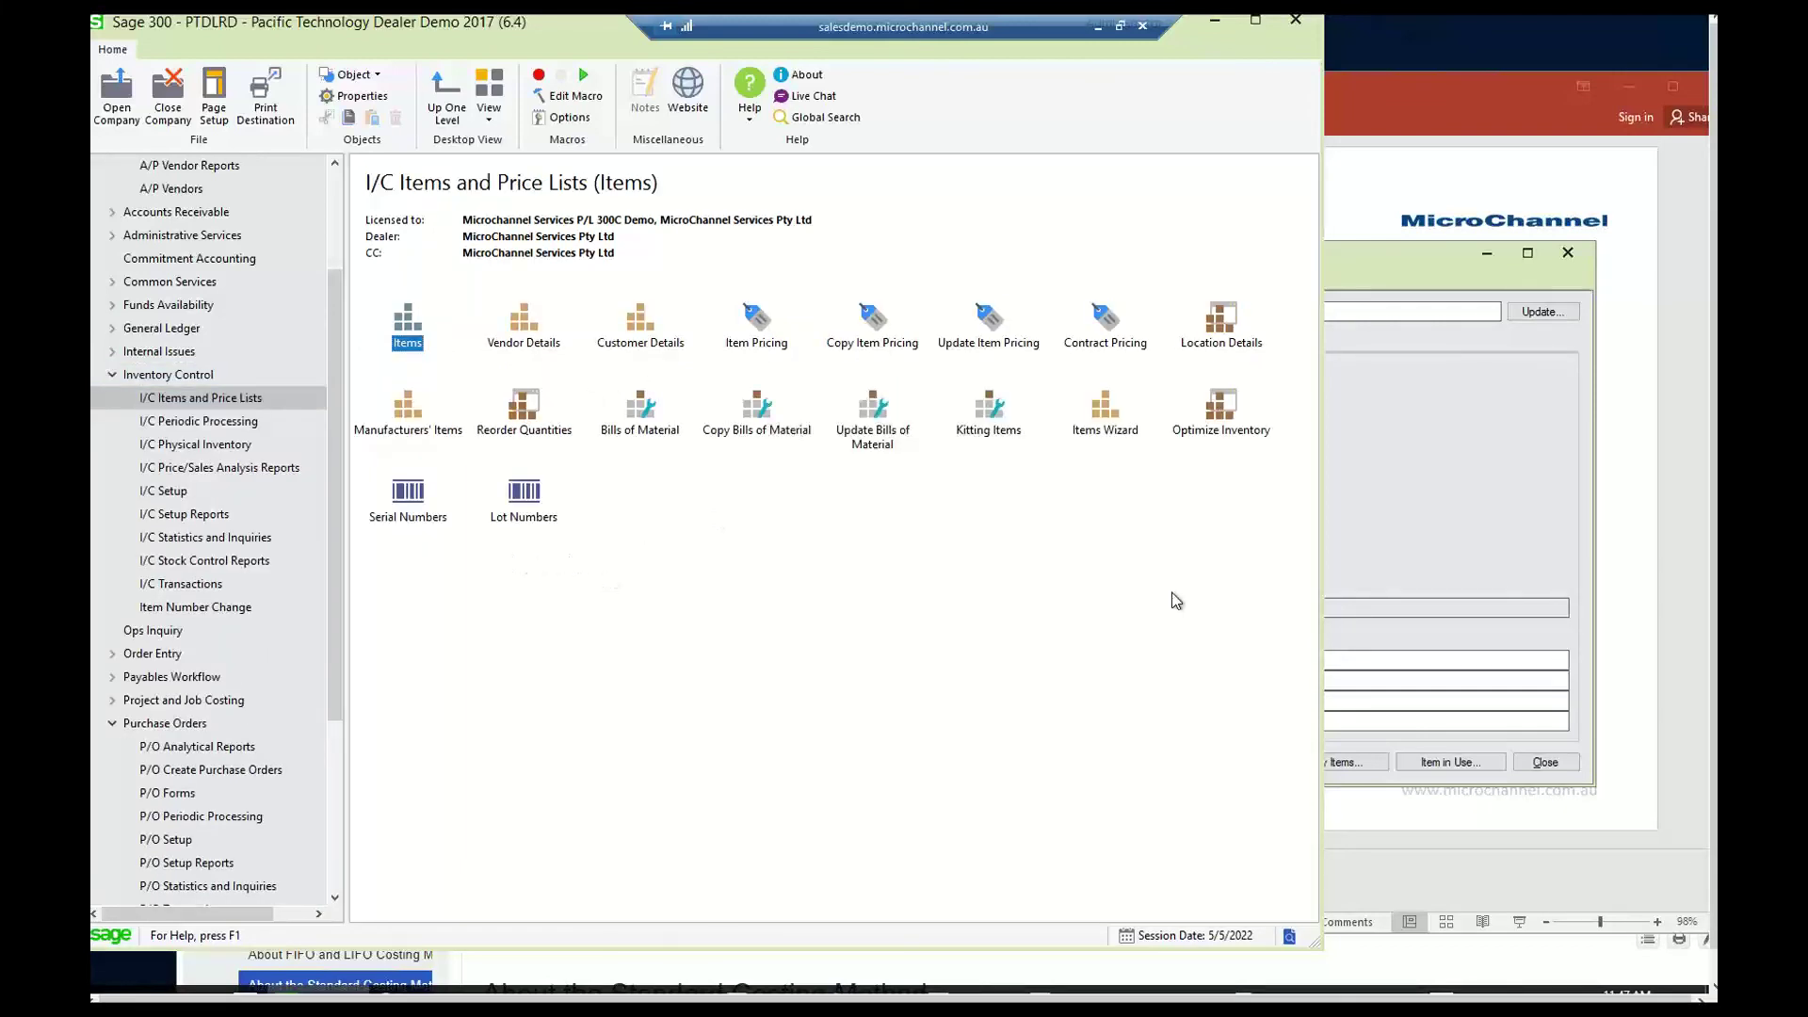
{"action": "left_click", "coordinate": [1116, 430]}
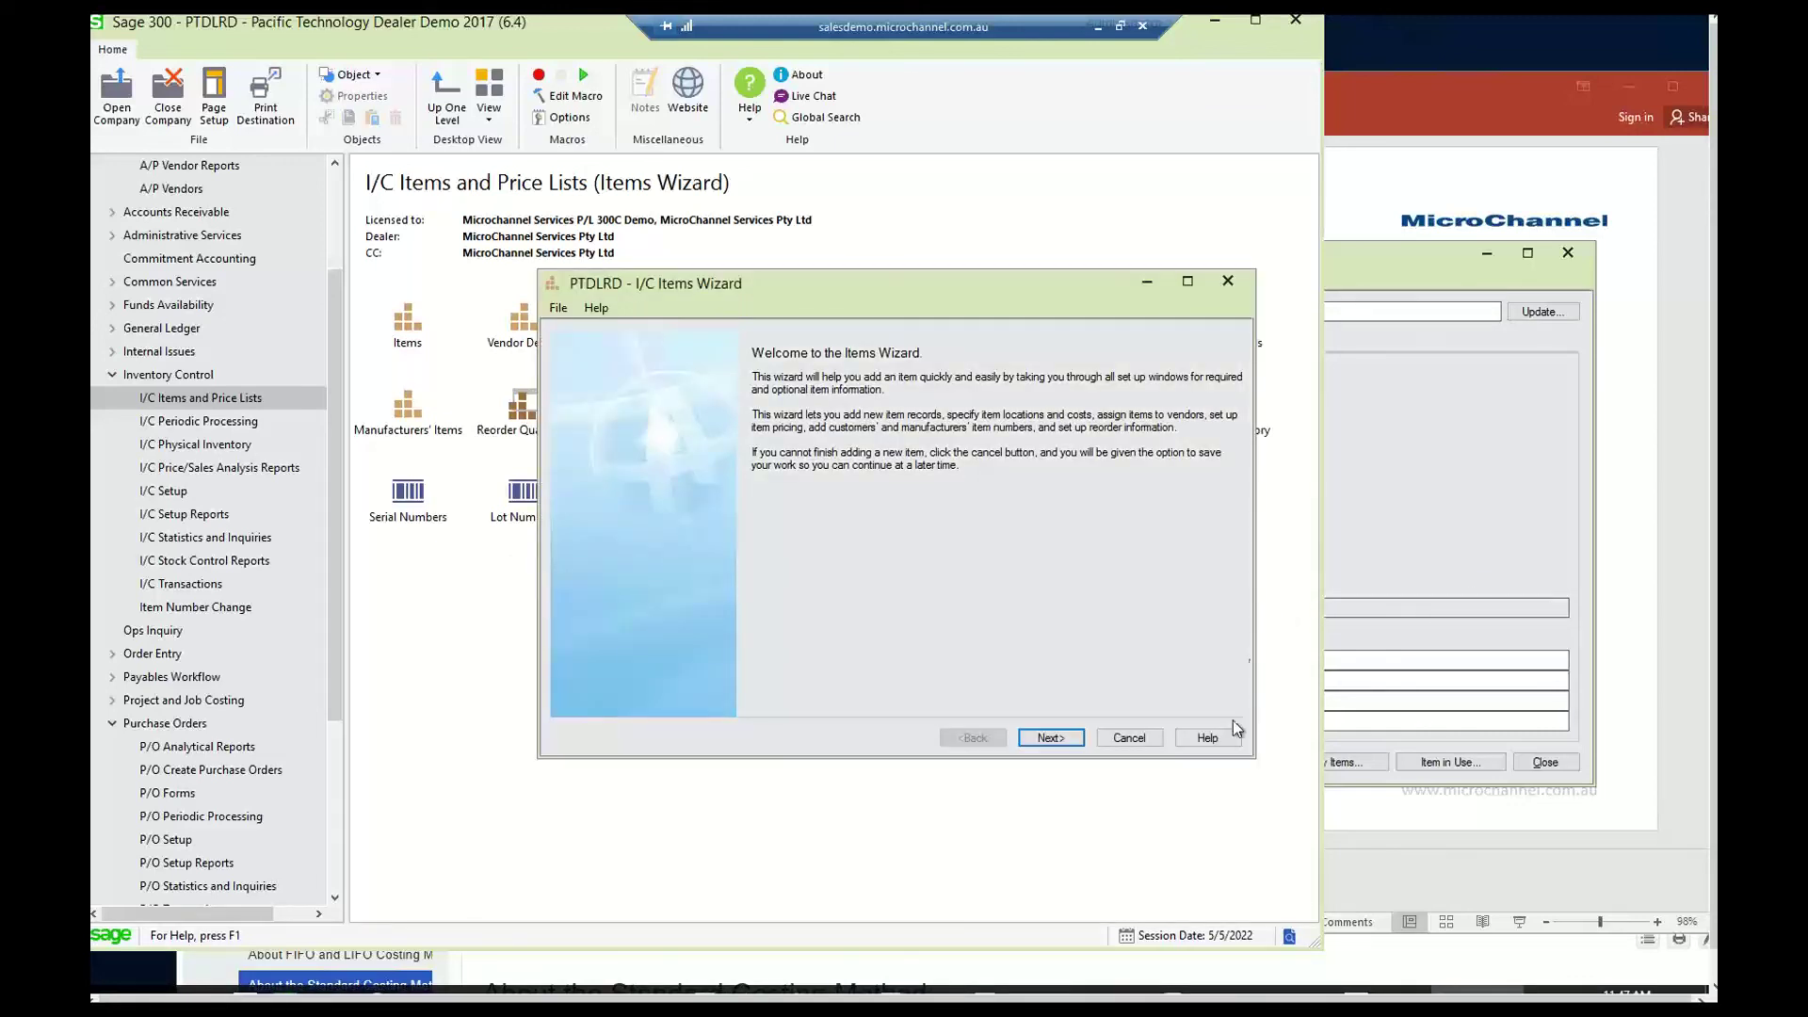
{"action": "left_click", "coordinate": [1045, 737]}
{"action": "left_click_drag", "start_coordinate": [929, 297], "coordinate": [704, 310]}
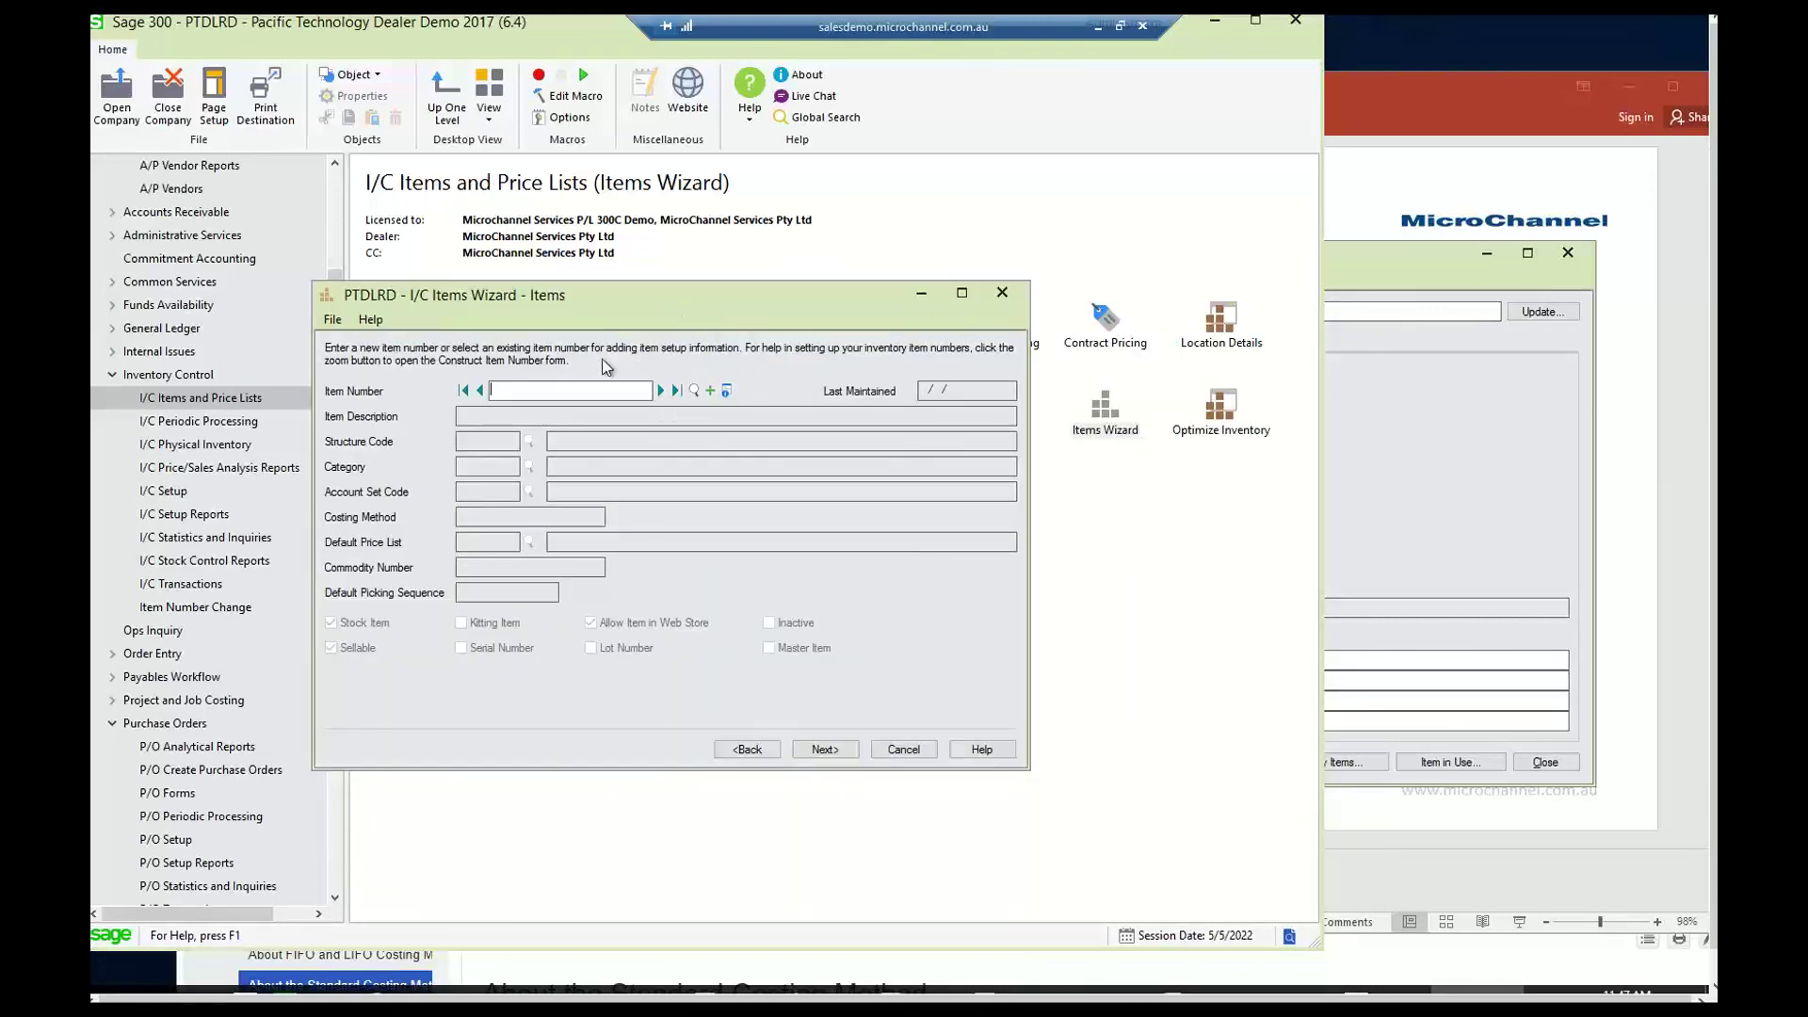
{"action": "left_click", "coordinate": [462, 389]}
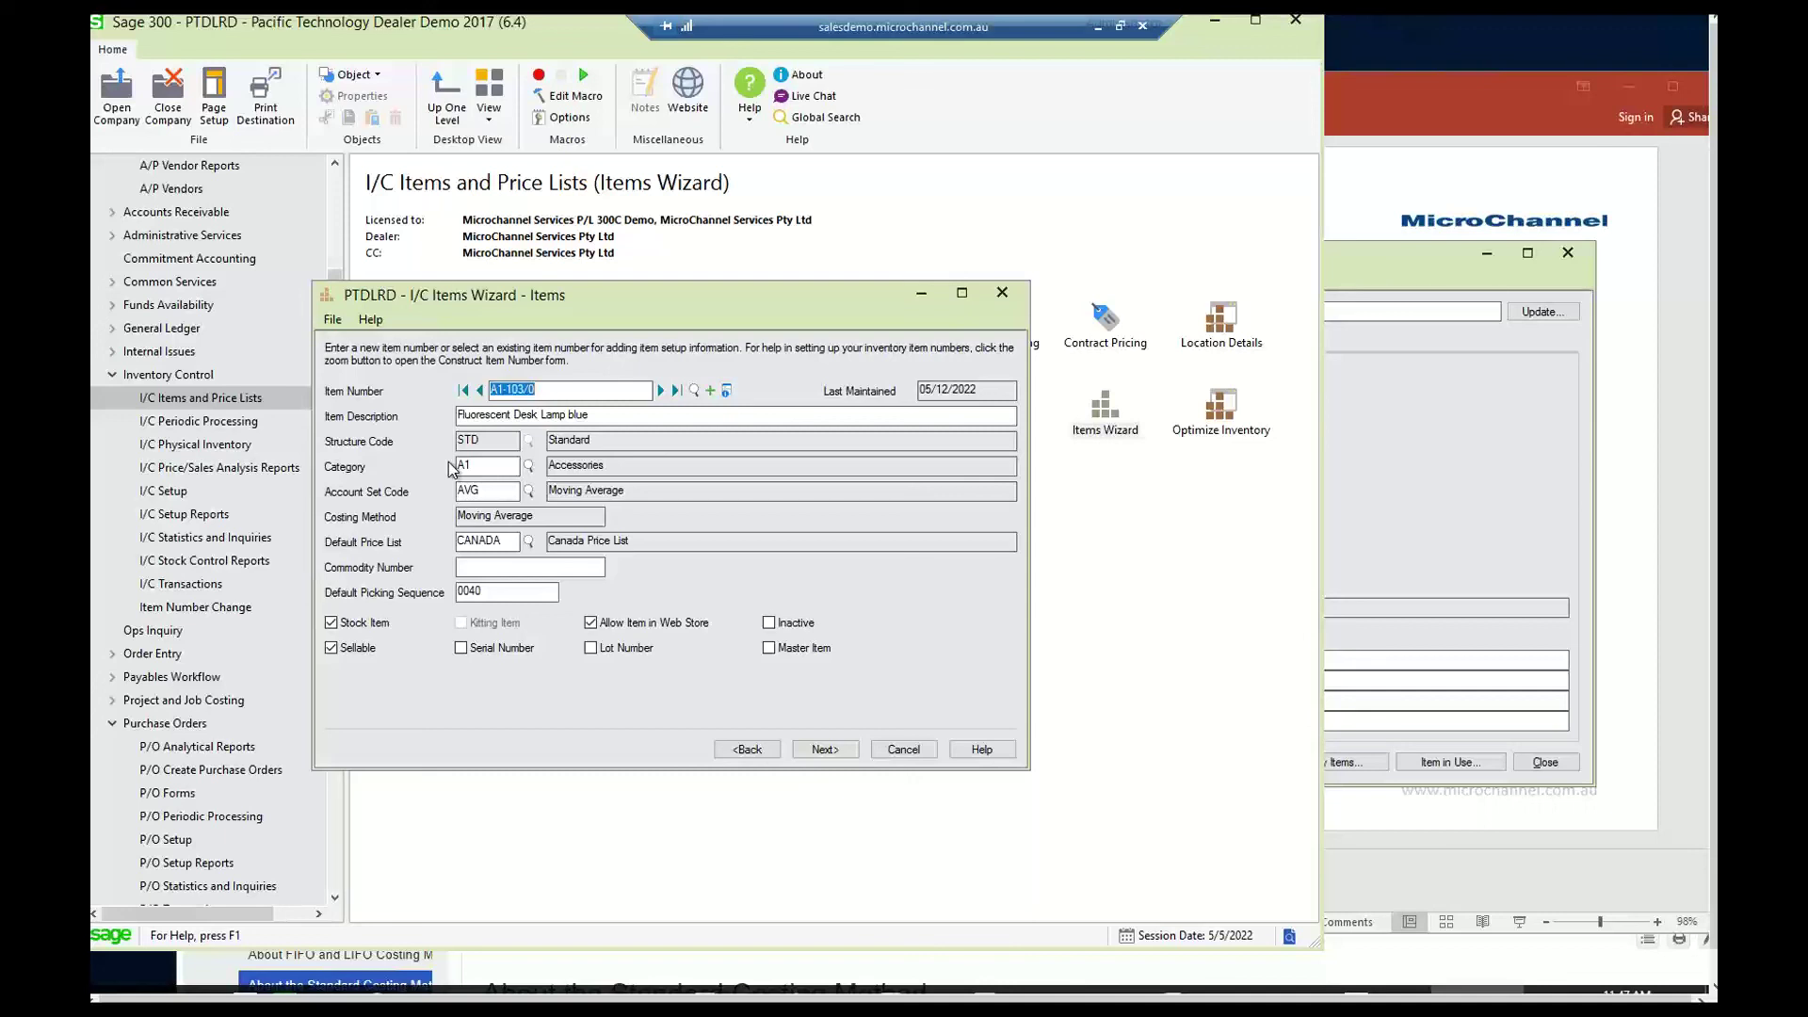
{"action": "left_click", "coordinate": [1000, 295]}
{"action": "left_click", "coordinate": [906, 581]}
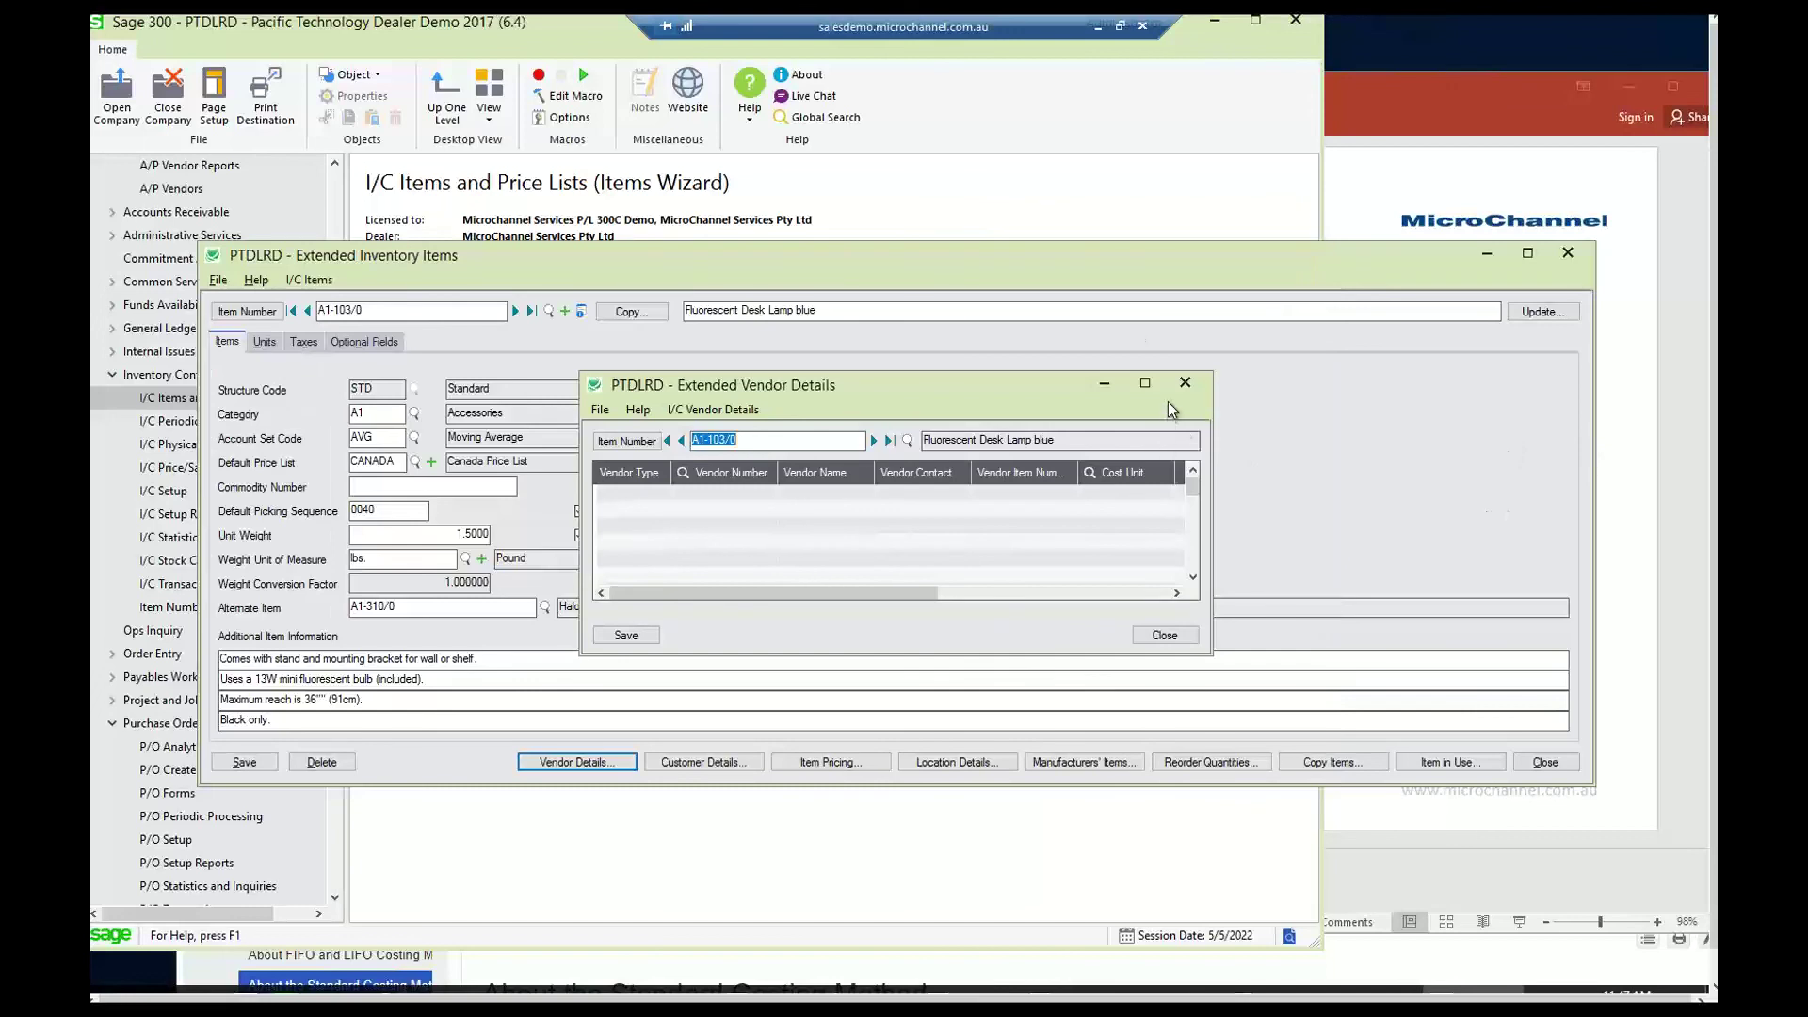
{"action": "left_click", "coordinate": [1184, 383]}
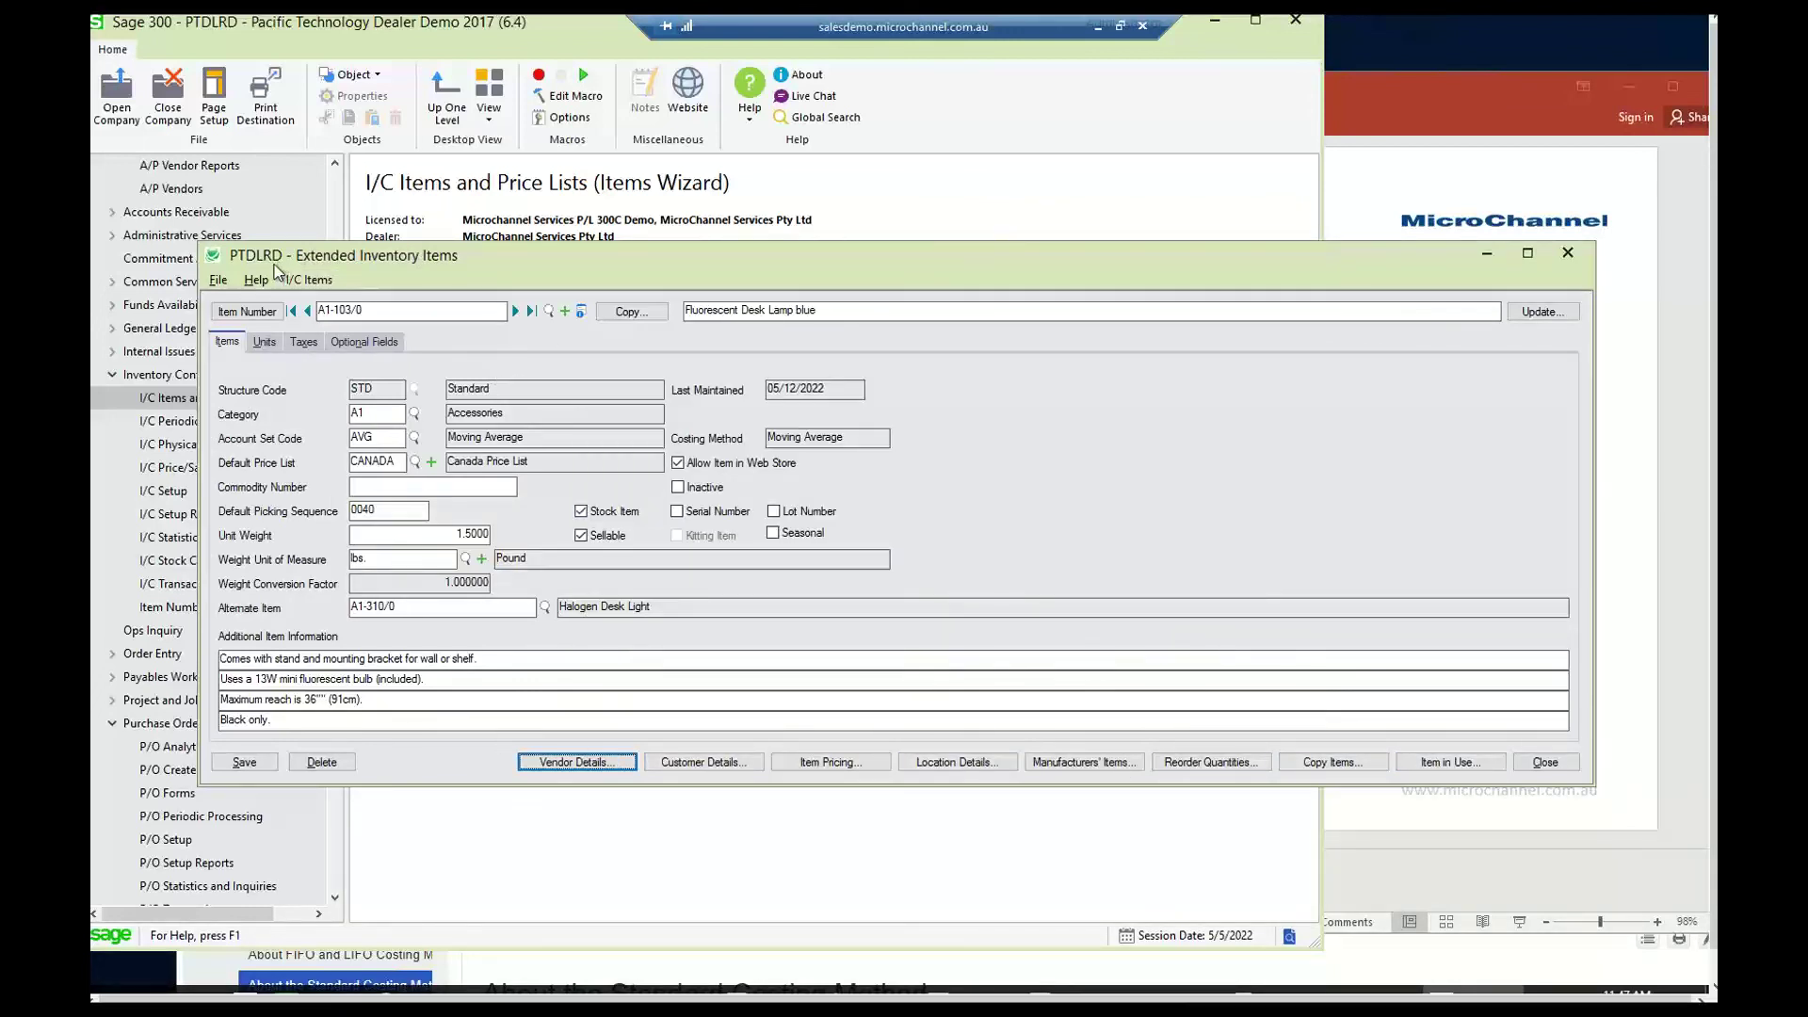
Load all inventory items into the Copy Items form and include every item except A1-310/0 and A1-320/0.
{"action": "left_click", "coordinate": [1334, 761]}
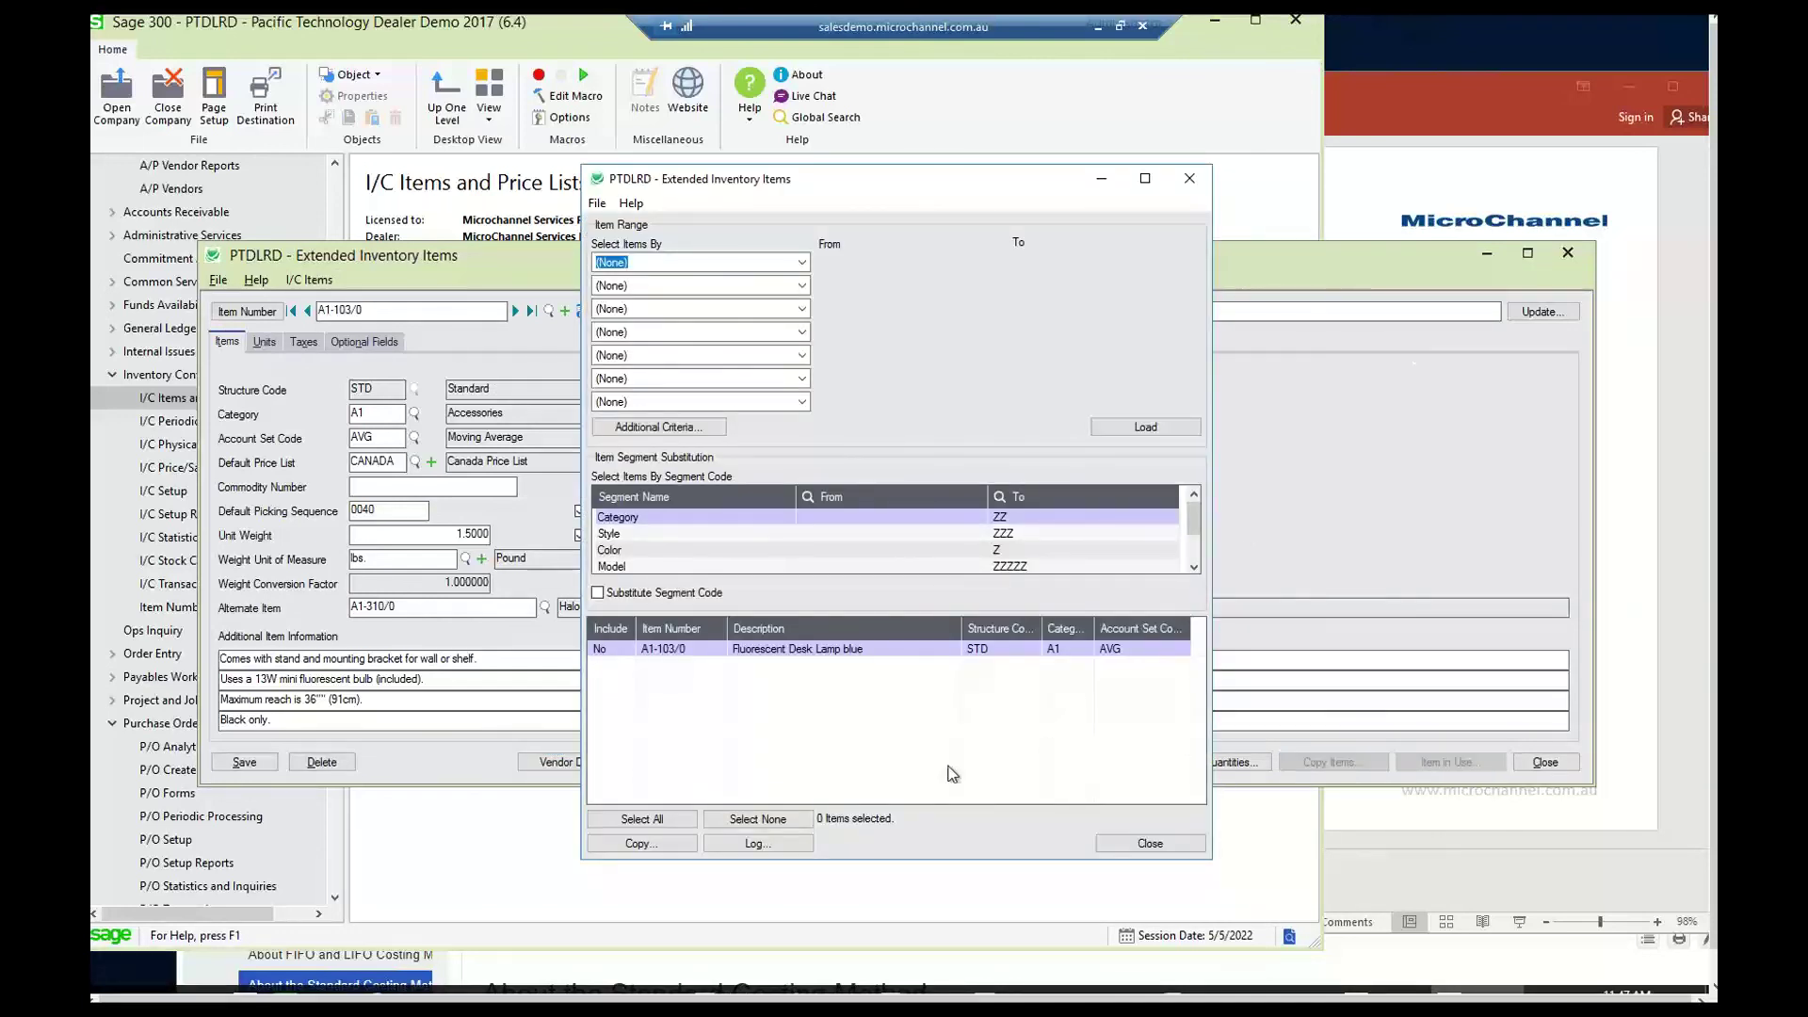
{"action": "left_click", "coordinate": [626, 820]}
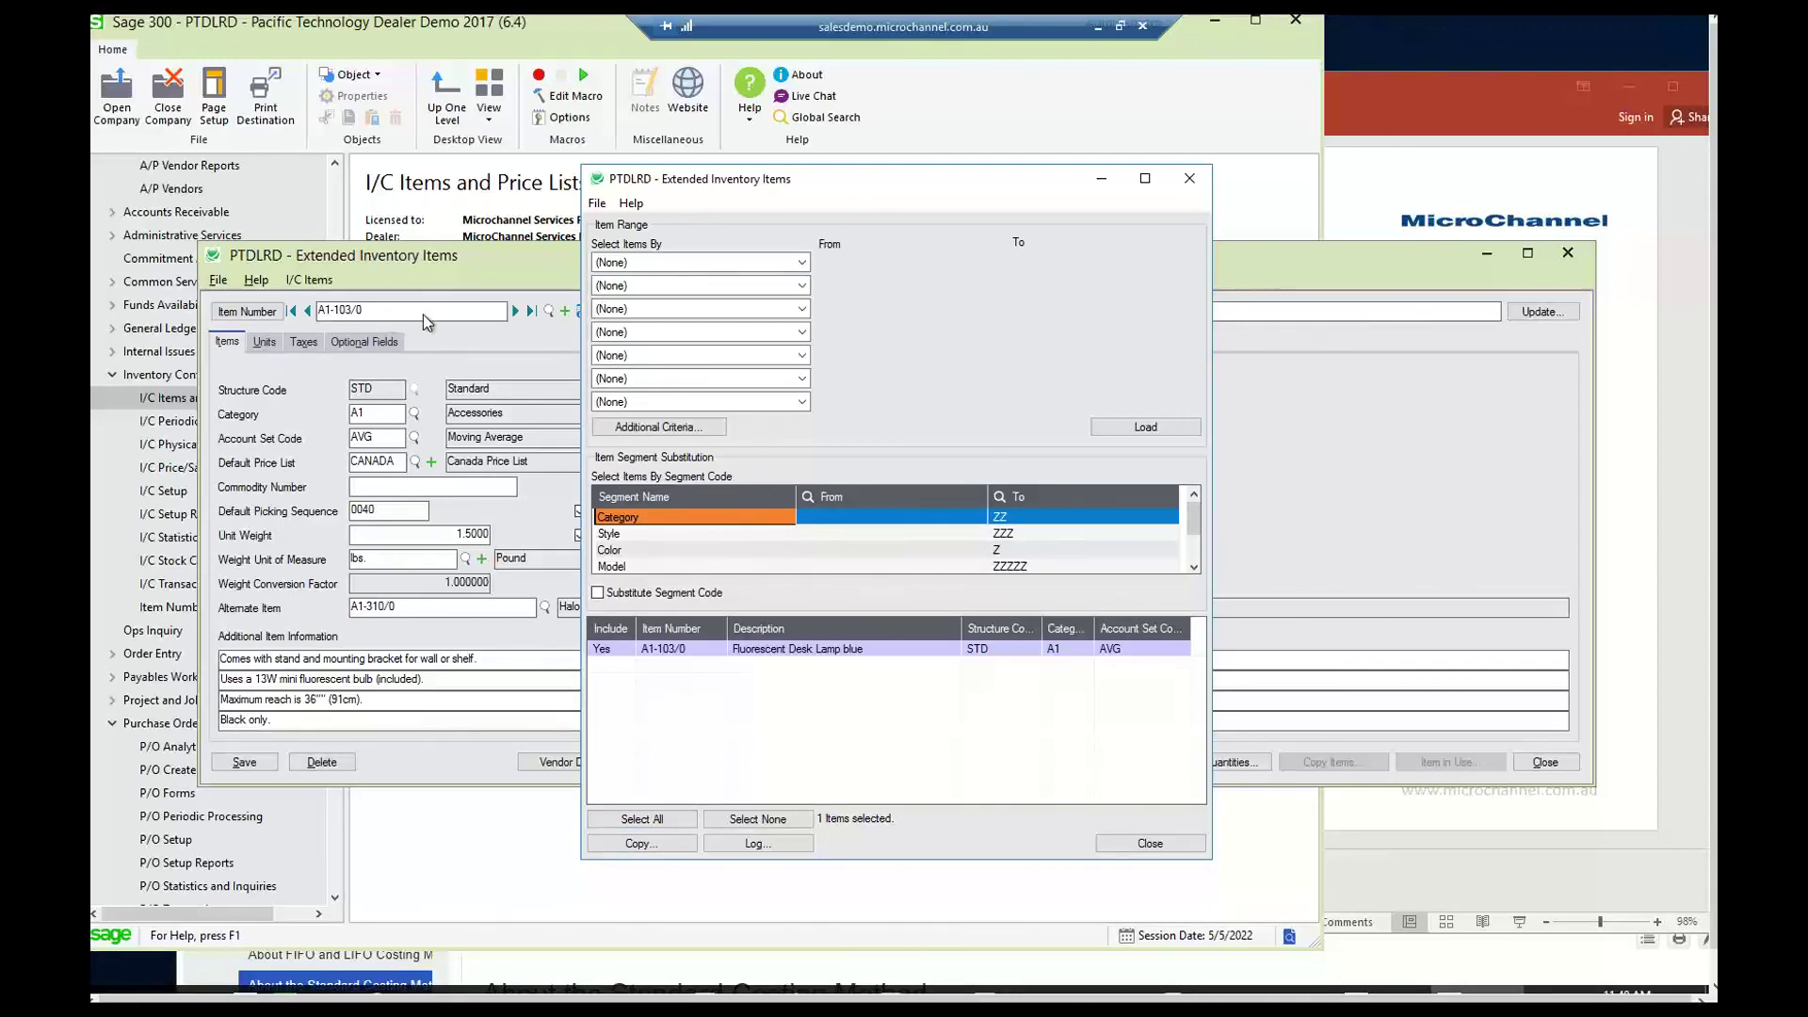
{"action": "left_click", "coordinate": [1114, 431]}
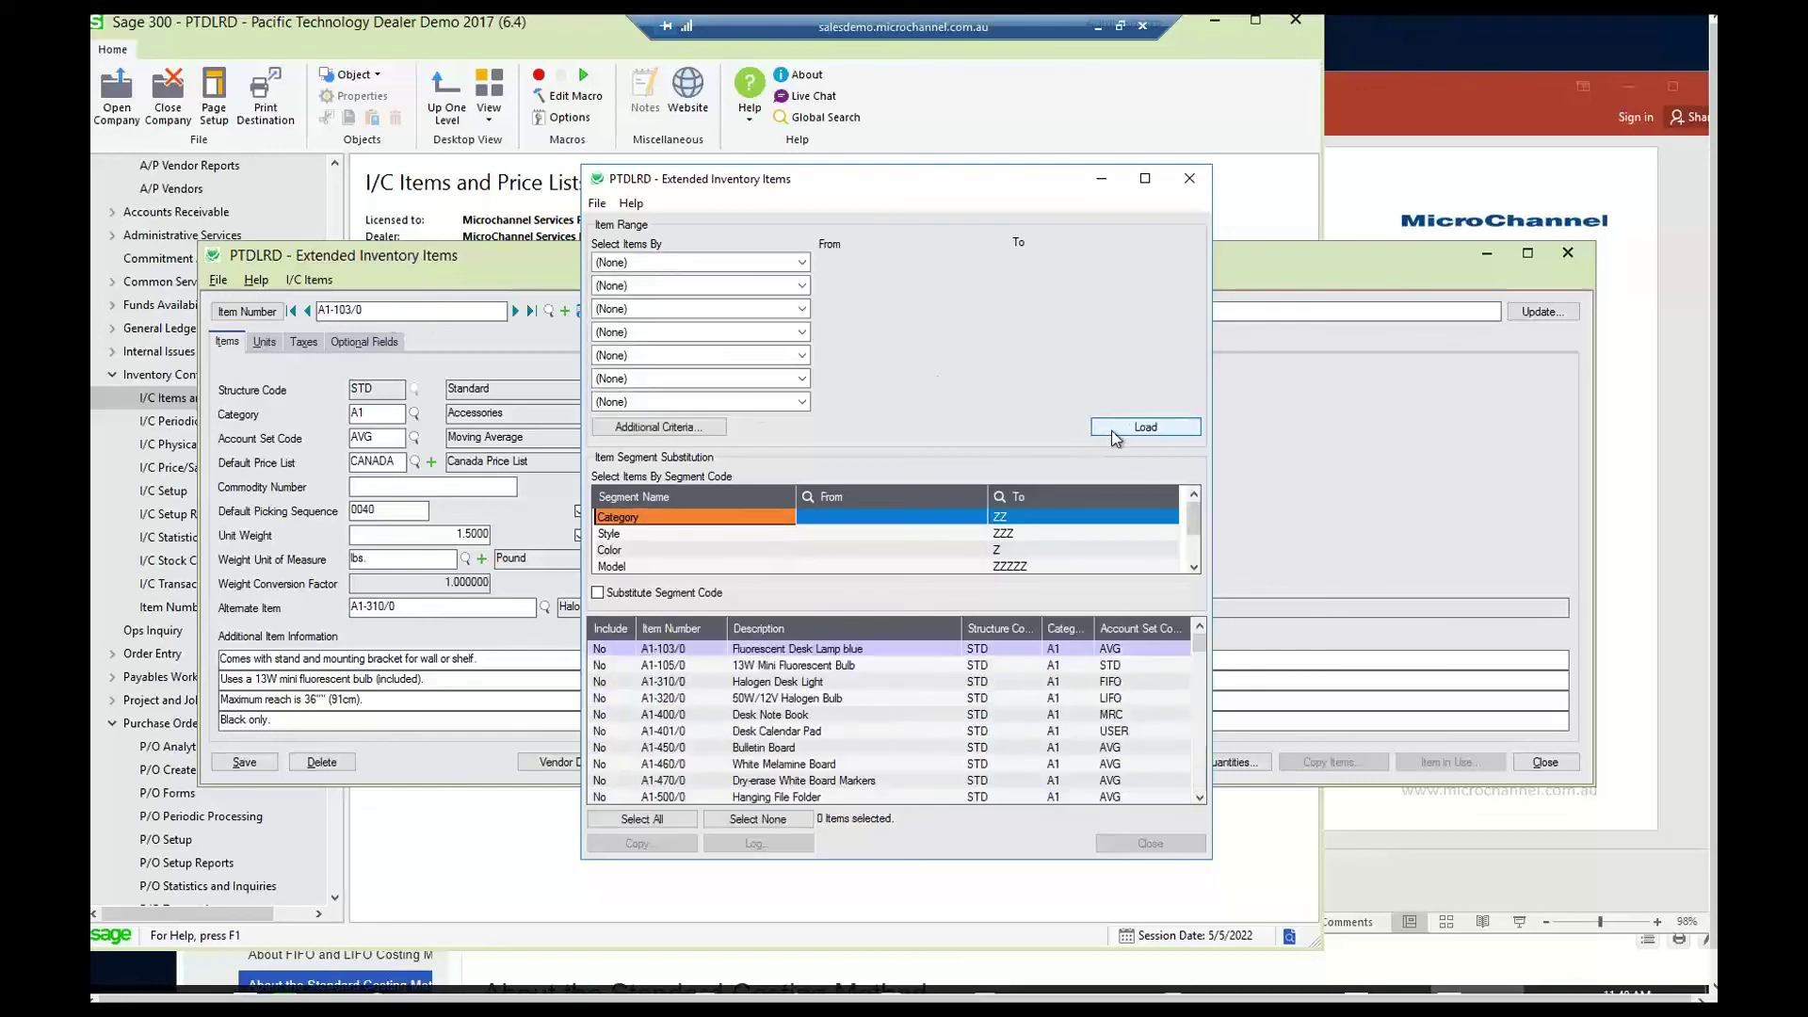
{"action": "left_click", "coordinate": [636, 820]}
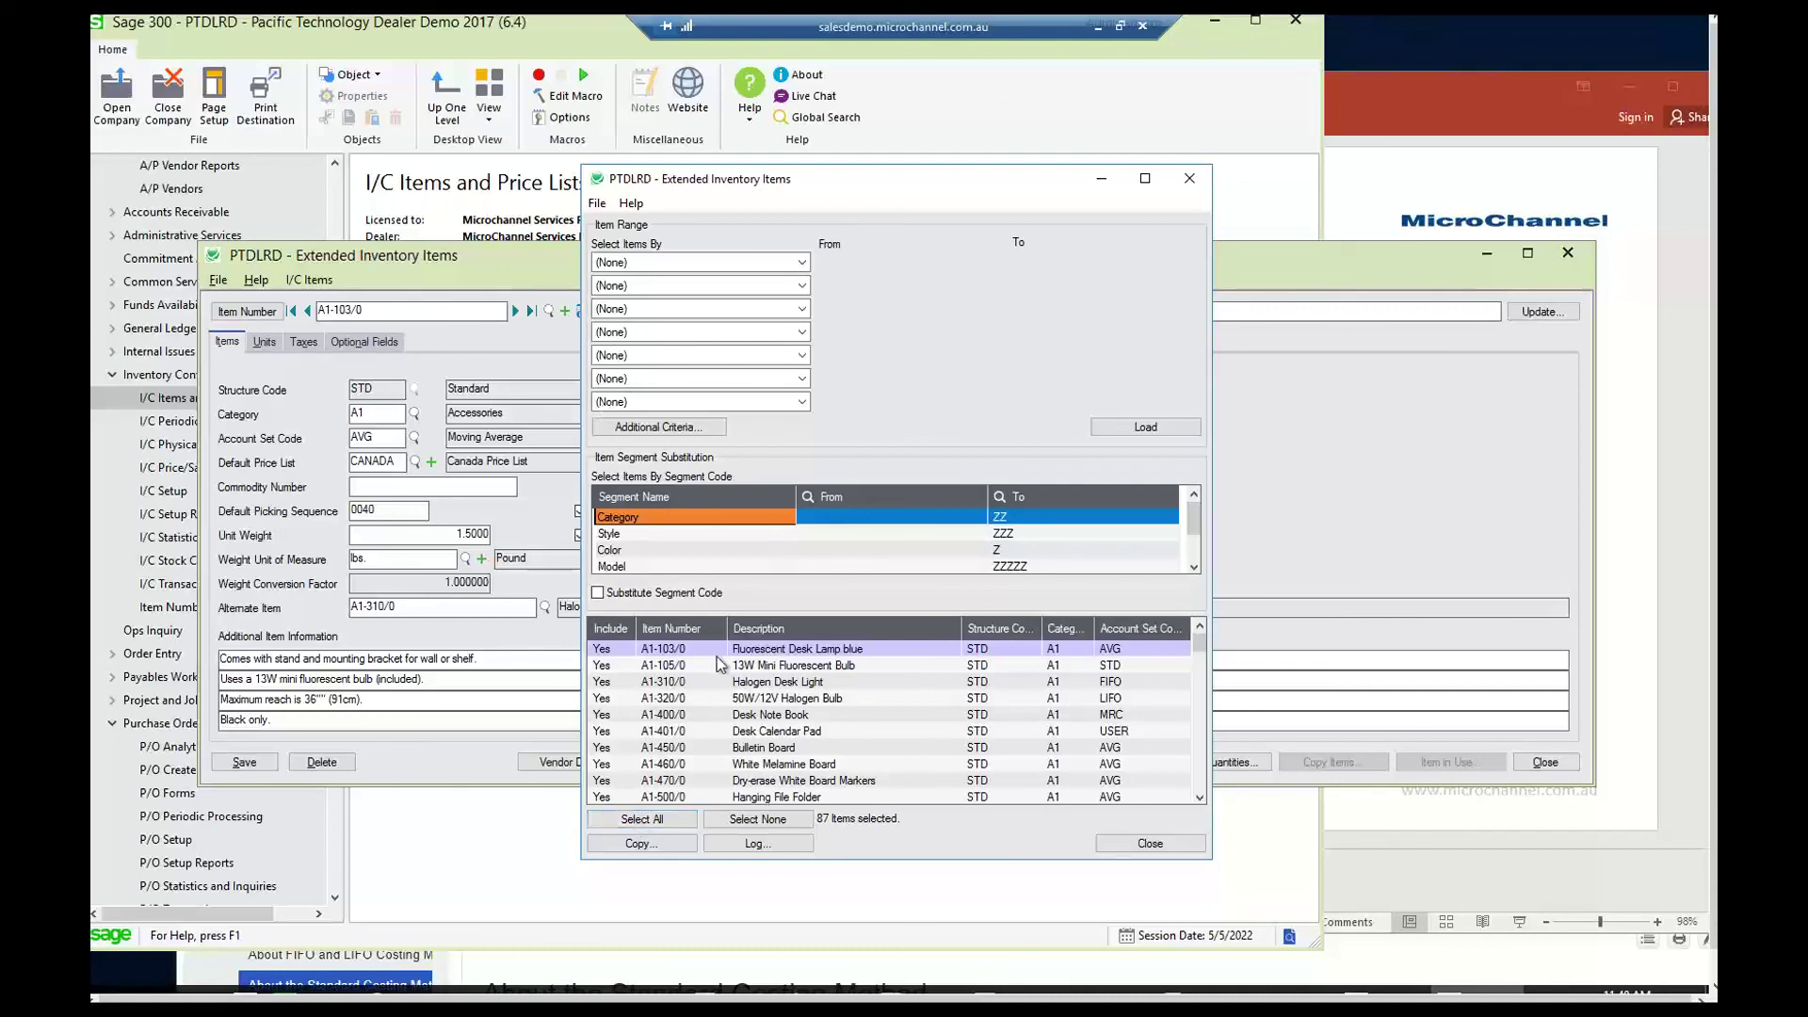
{"action": "double_click", "coordinate": [608, 681]}
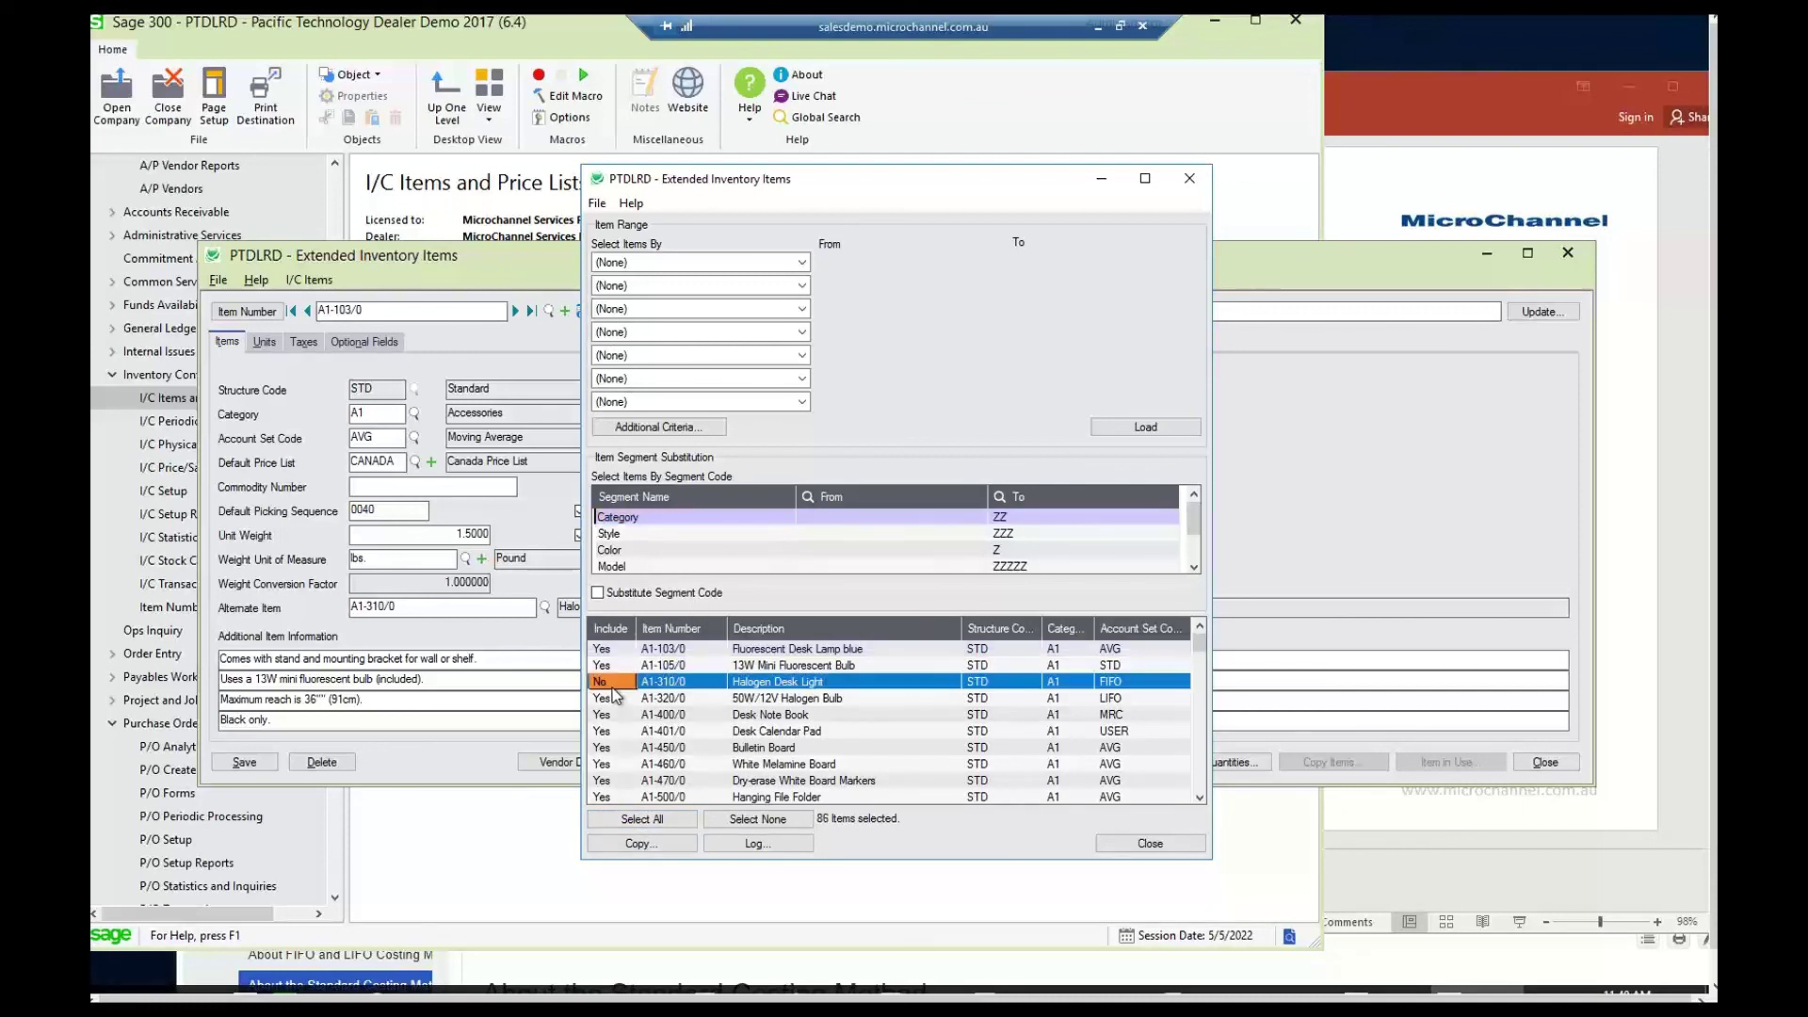
{"action": "double_click", "coordinate": [608, 698]}
Look through the item range fields and the Additional Criteria columns for filtering items, leaving the criteria unset.
{"action": "left_click", "coordinate": [802, 381]}
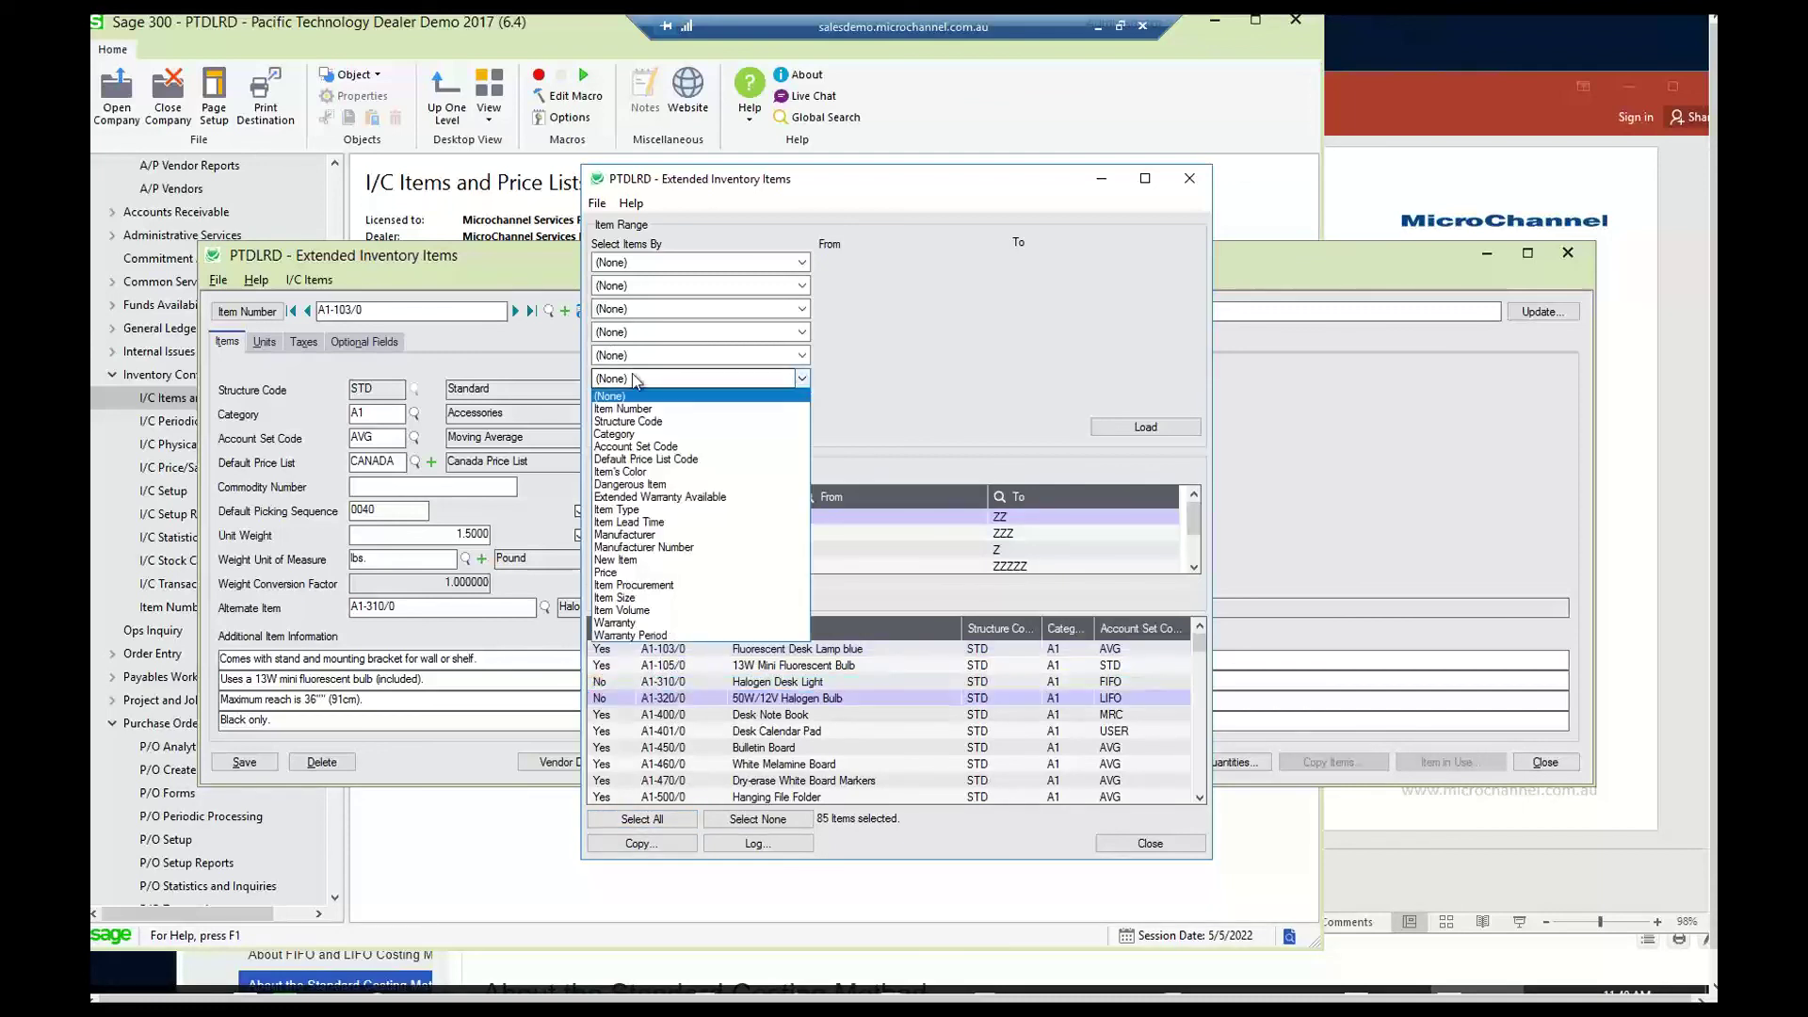
{"action": "left_click", "coordinate": [889, 386]}
{"action": "left_click", "coordinate": [653, 427]}
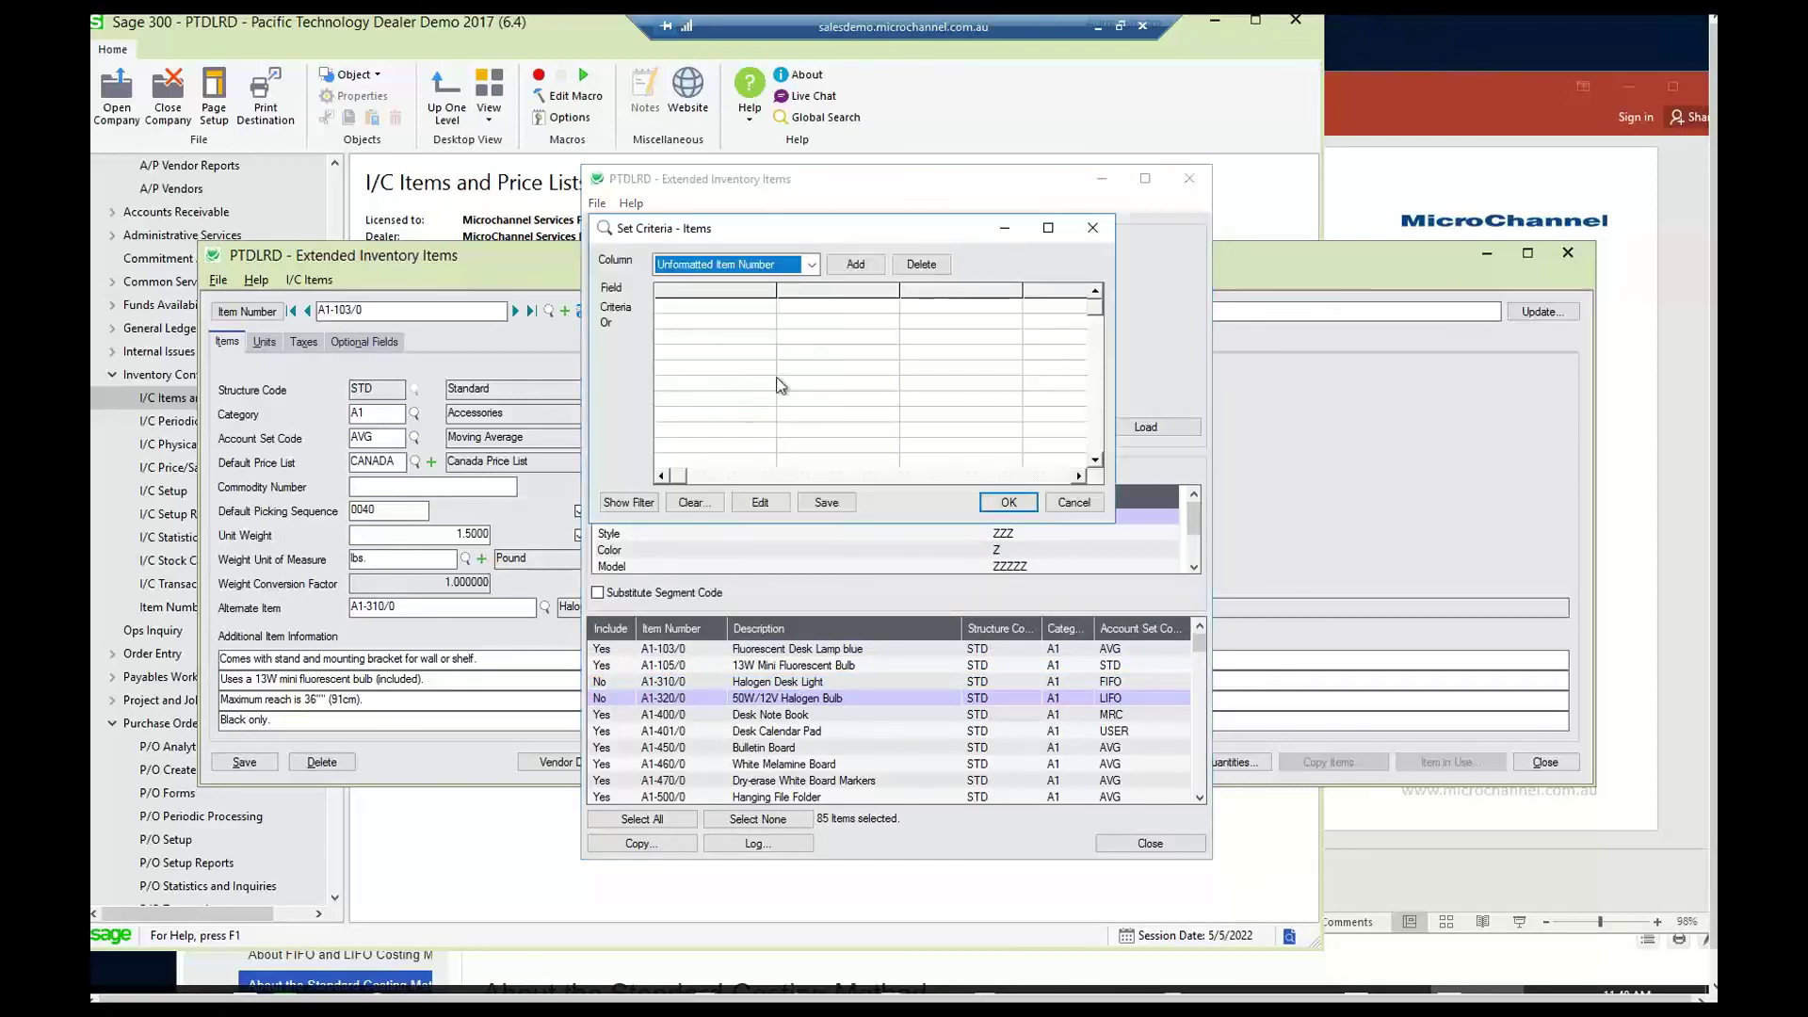
{"action": "left_click", "coordinate": [787, 267]}
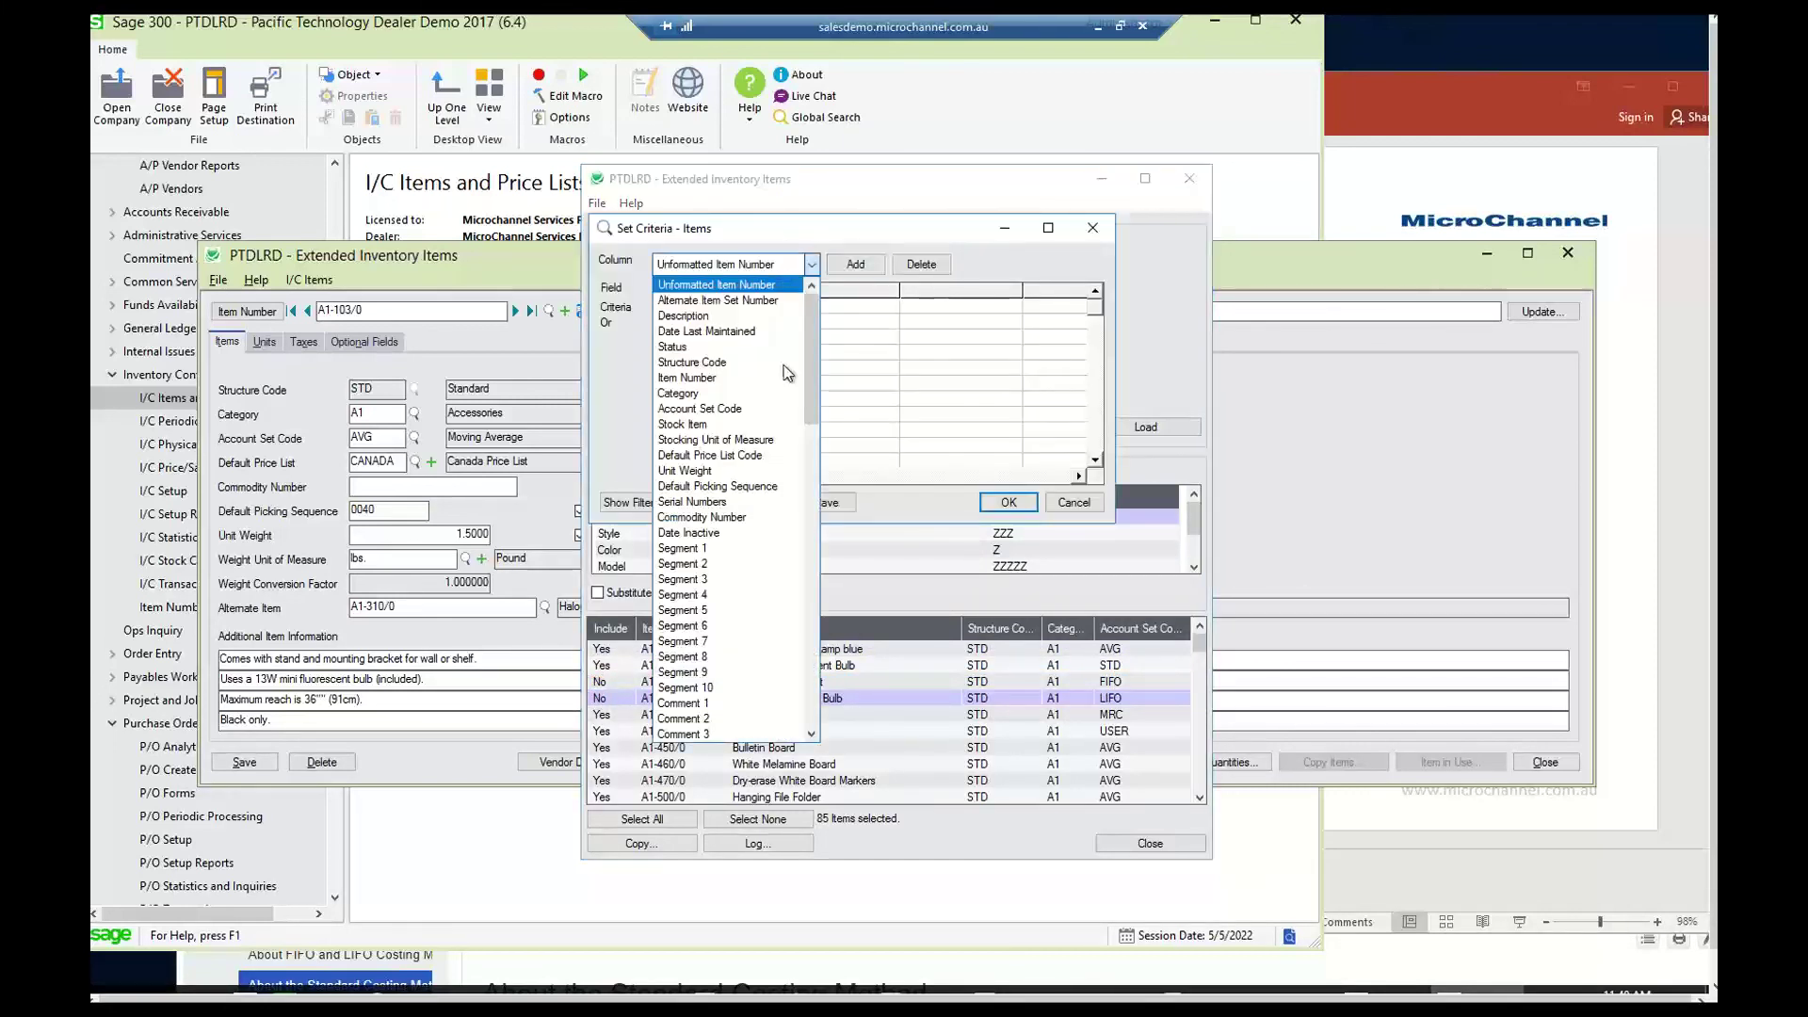
{"action": "left_click", "coordinate": [955, 506]}
{"action": "left_click", "coordinate": [1086, 507]}
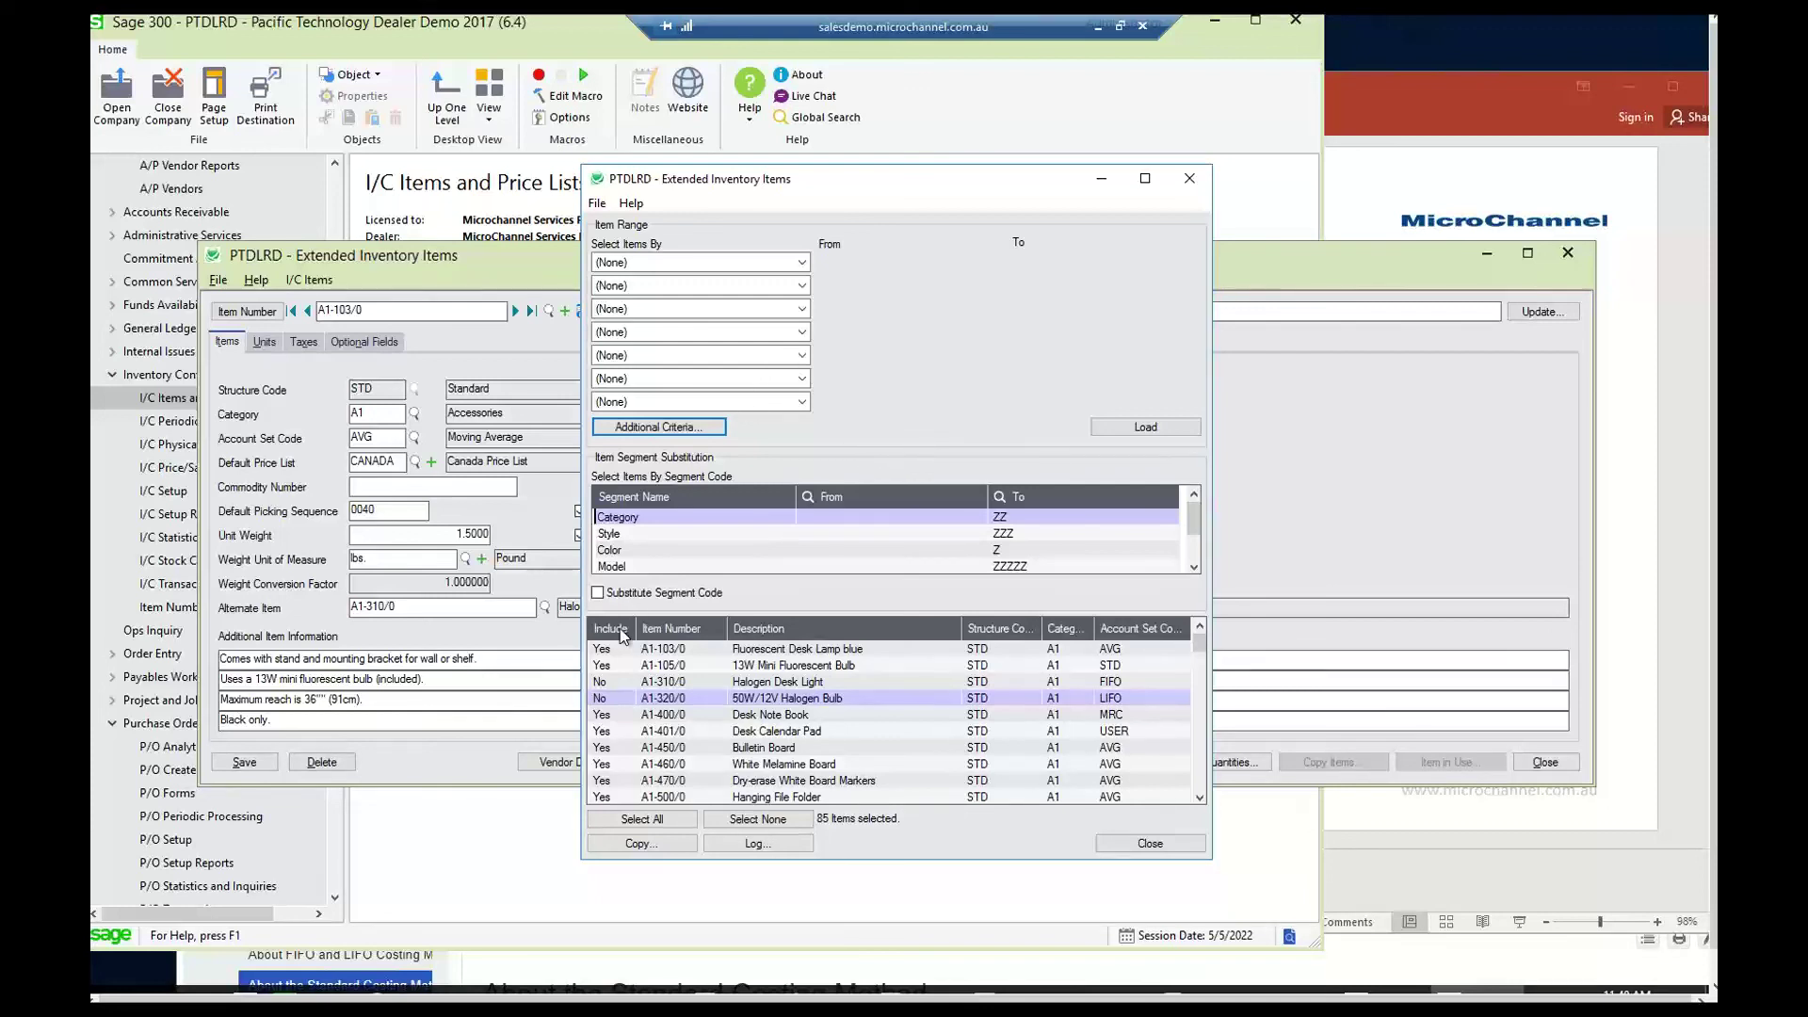
Configure an Update Only copy with vendor details to Sample Company Inc., and close Extended Inventory Items without copying.
{"action": "left_click", "coordinate": [638, 844]}
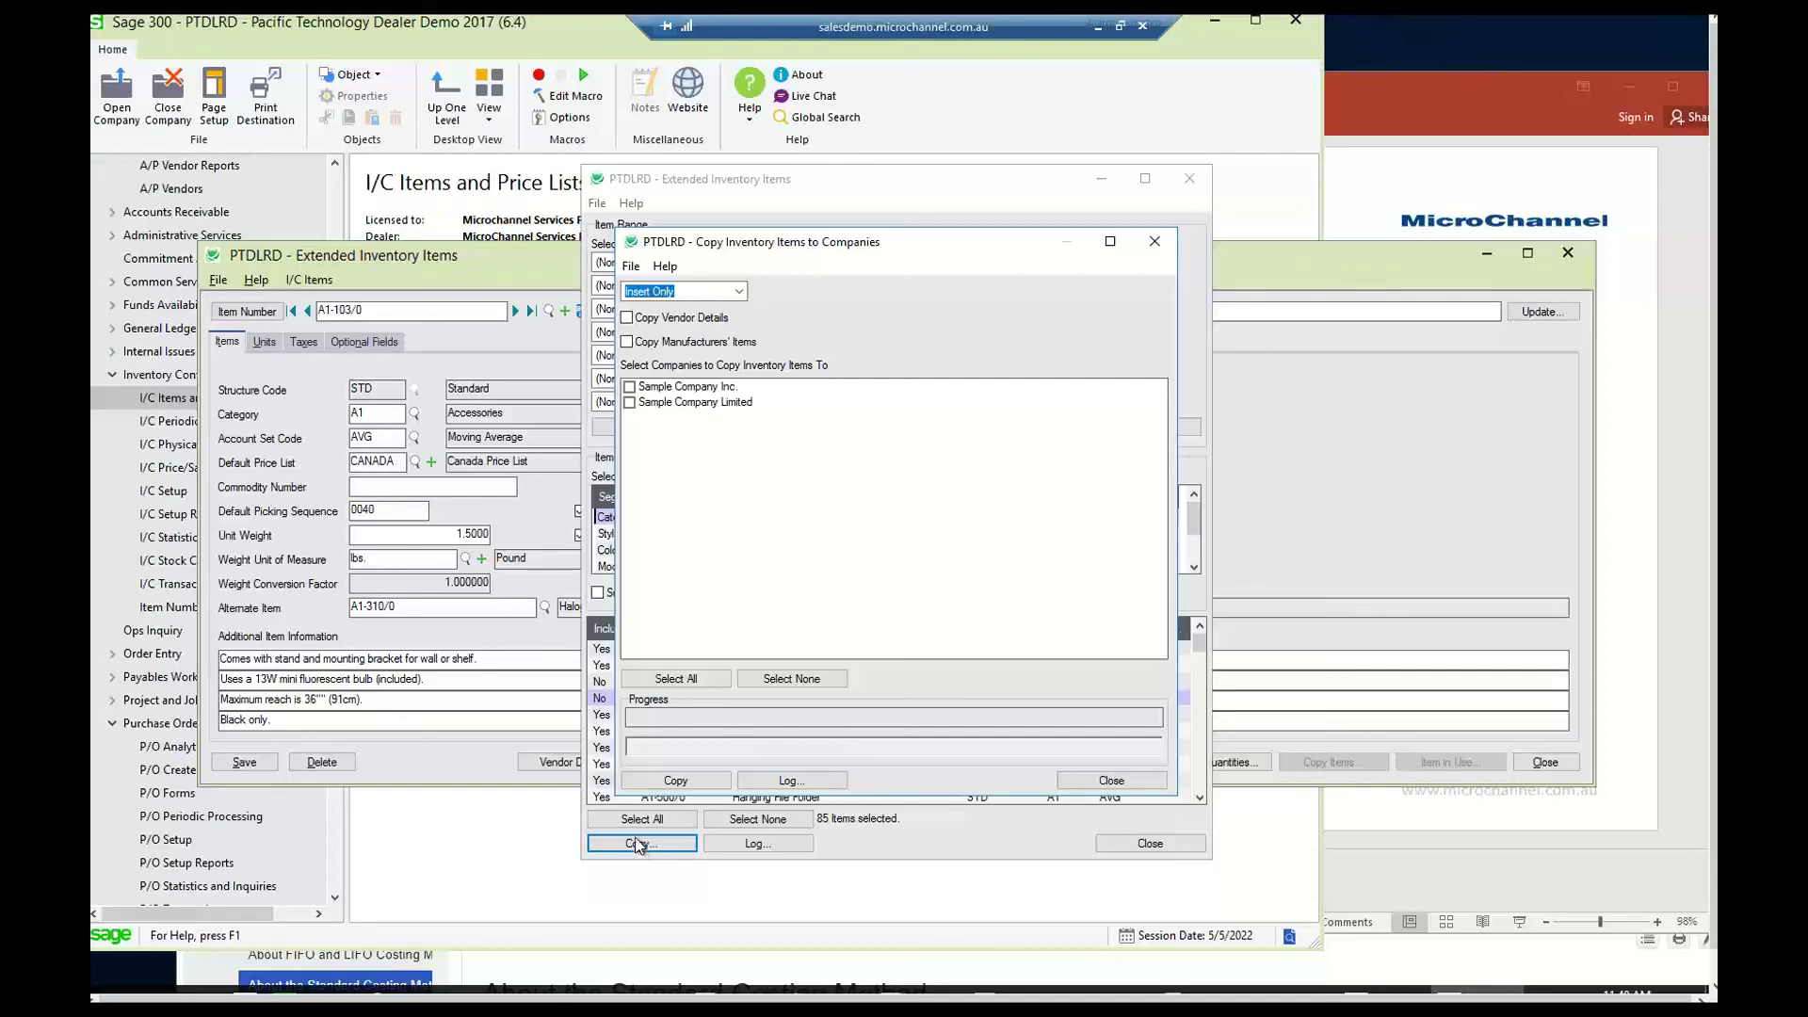
{"action": "left_click", "coordinate": [740, 291]}
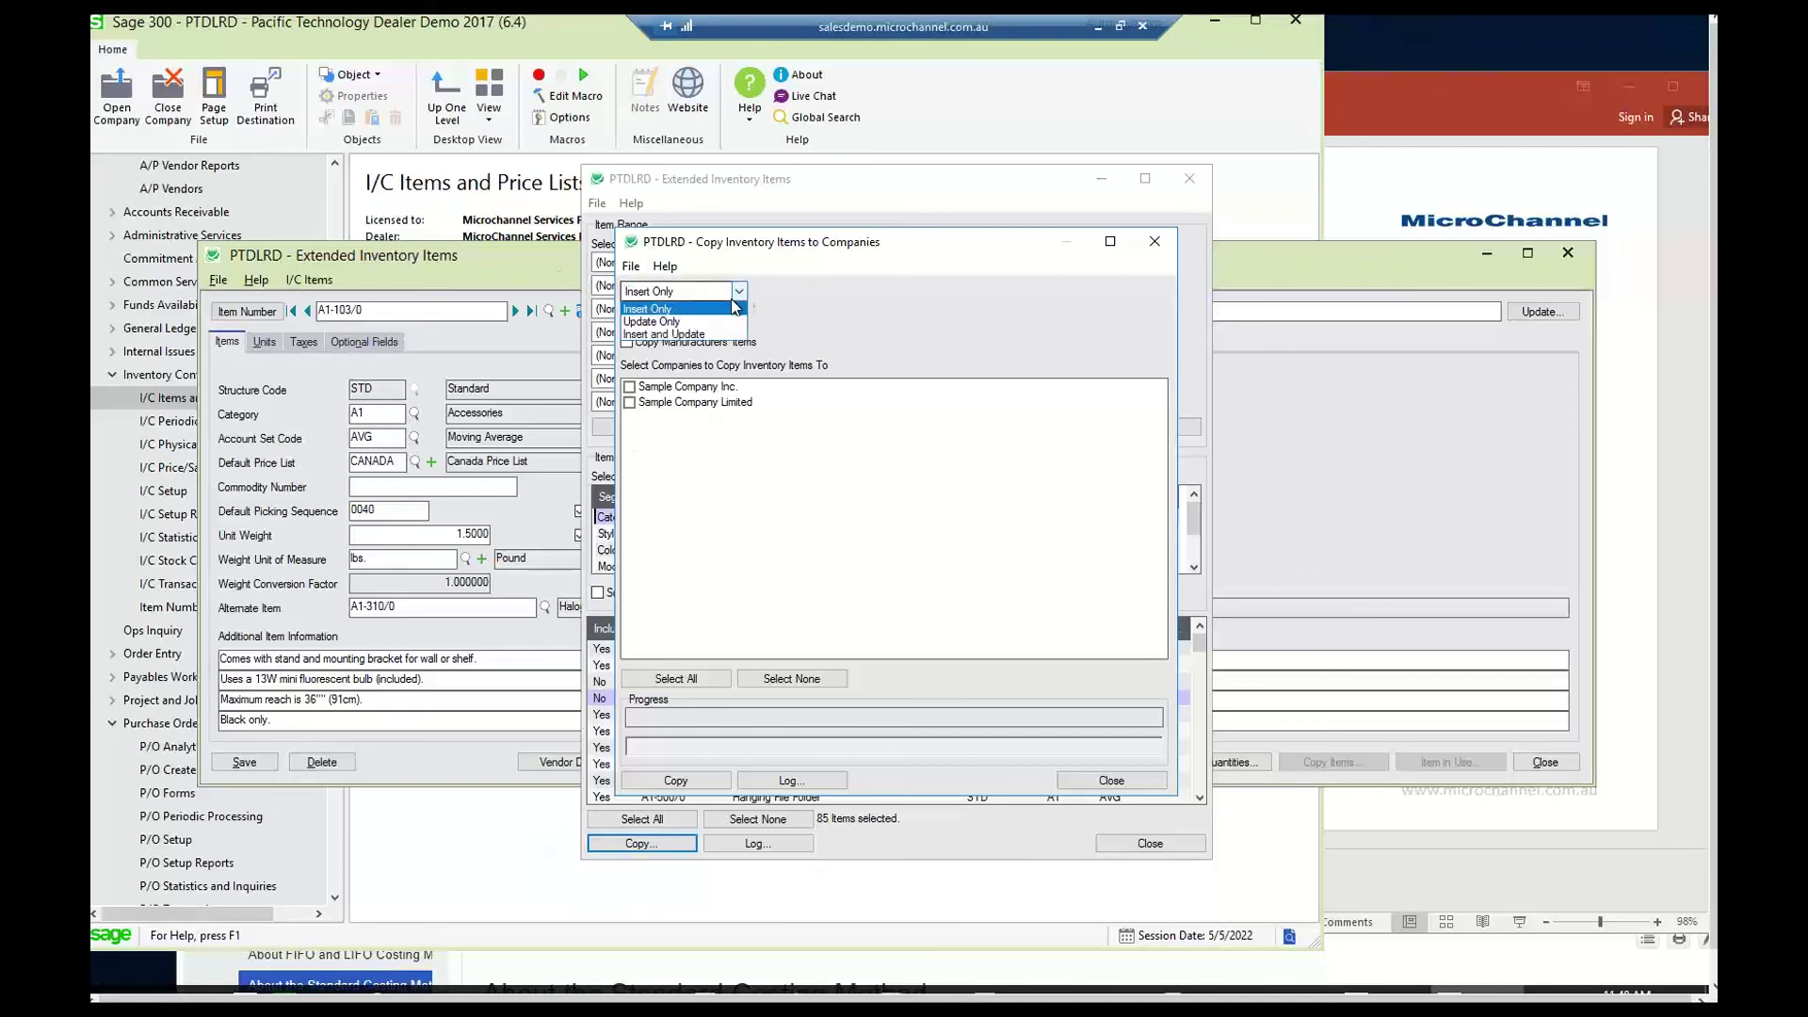
{"action": "left_click", "coordinate": [722, 323]}
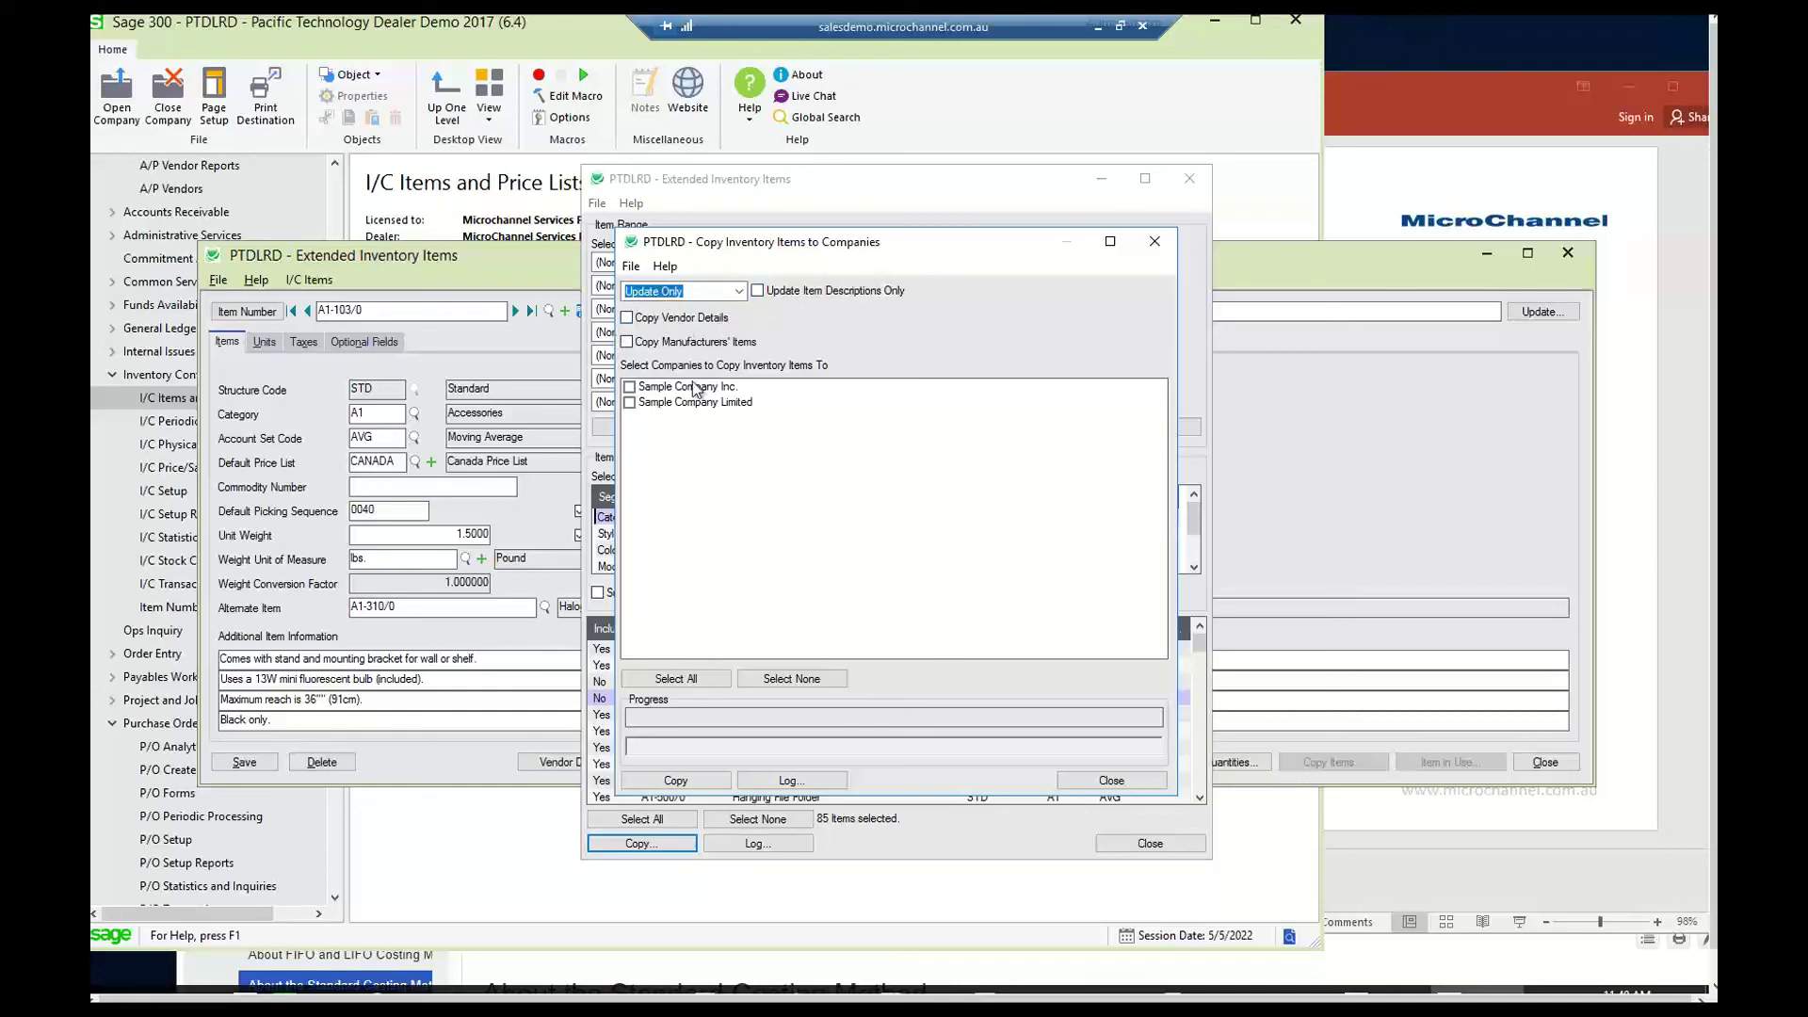
{"action": "left_click_drag", "start_coordinate": [776, 246], "coordinate": [852, 202]}
{"action": "left_click", "coordinate": [747, 268]}
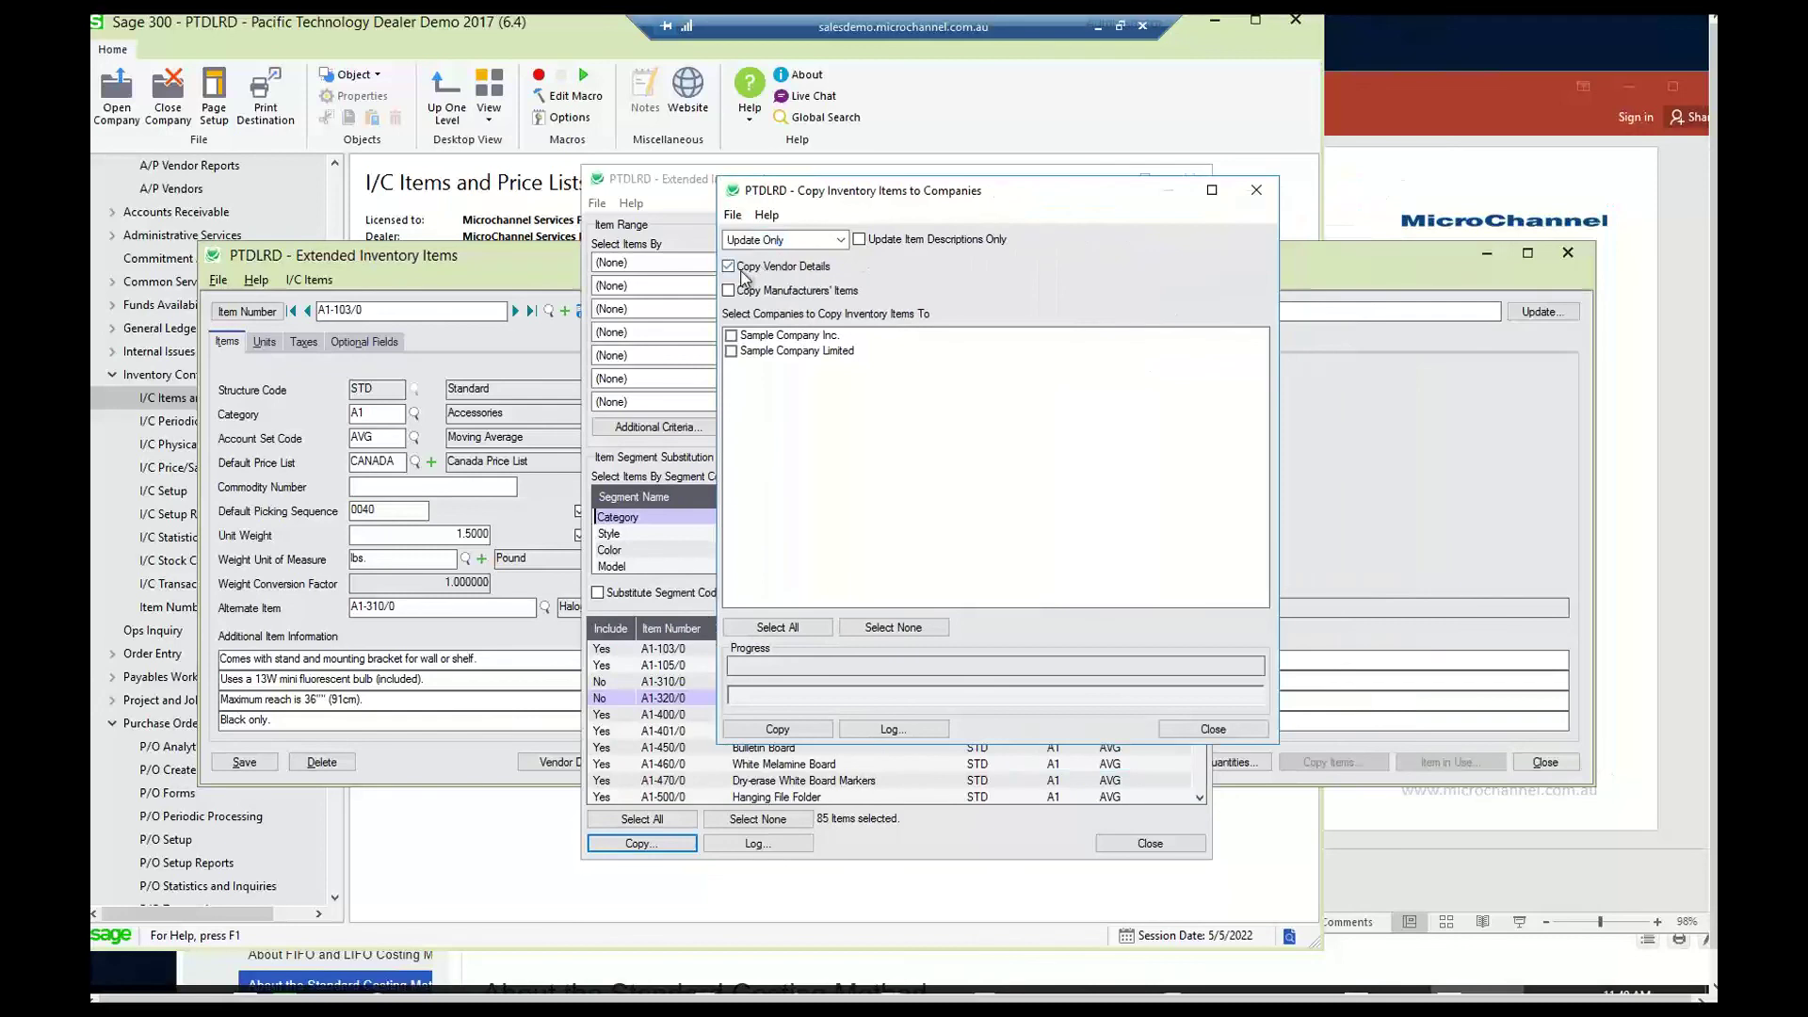
{"action": "left_click", "coordinate": [732, 337]}
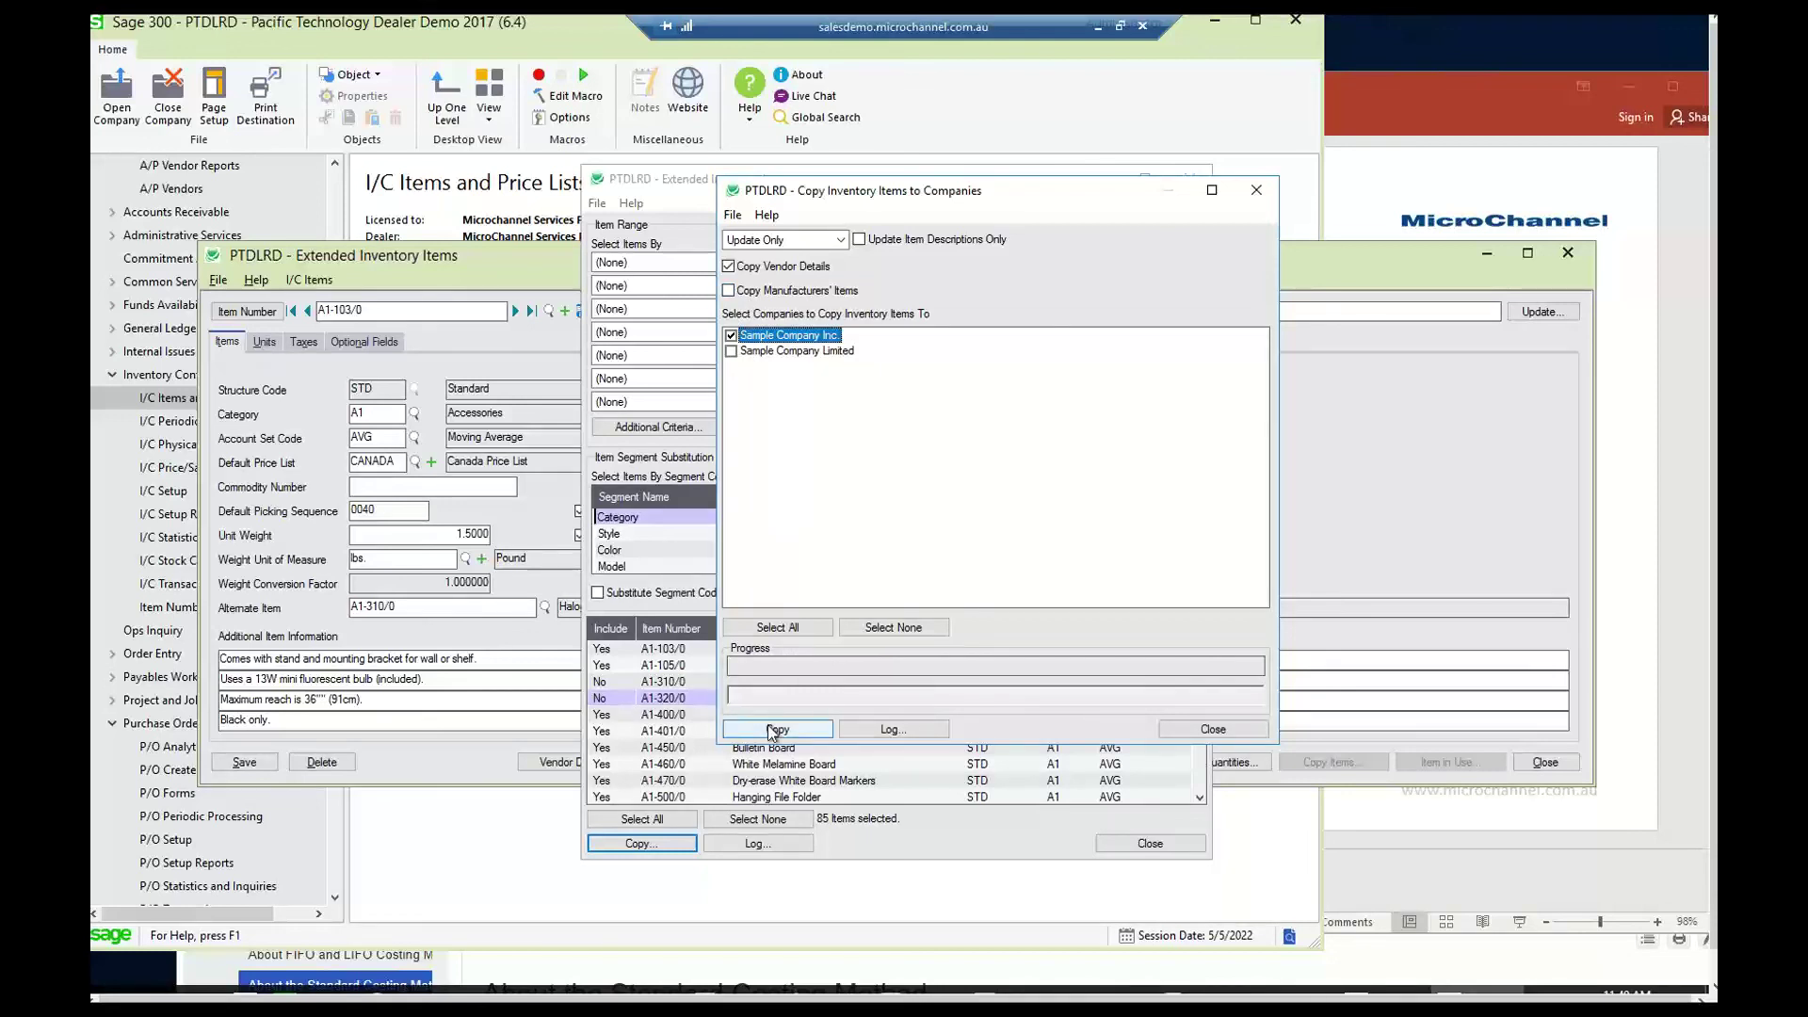
{"action": "left_click", "coordinate": [1210, 730]}
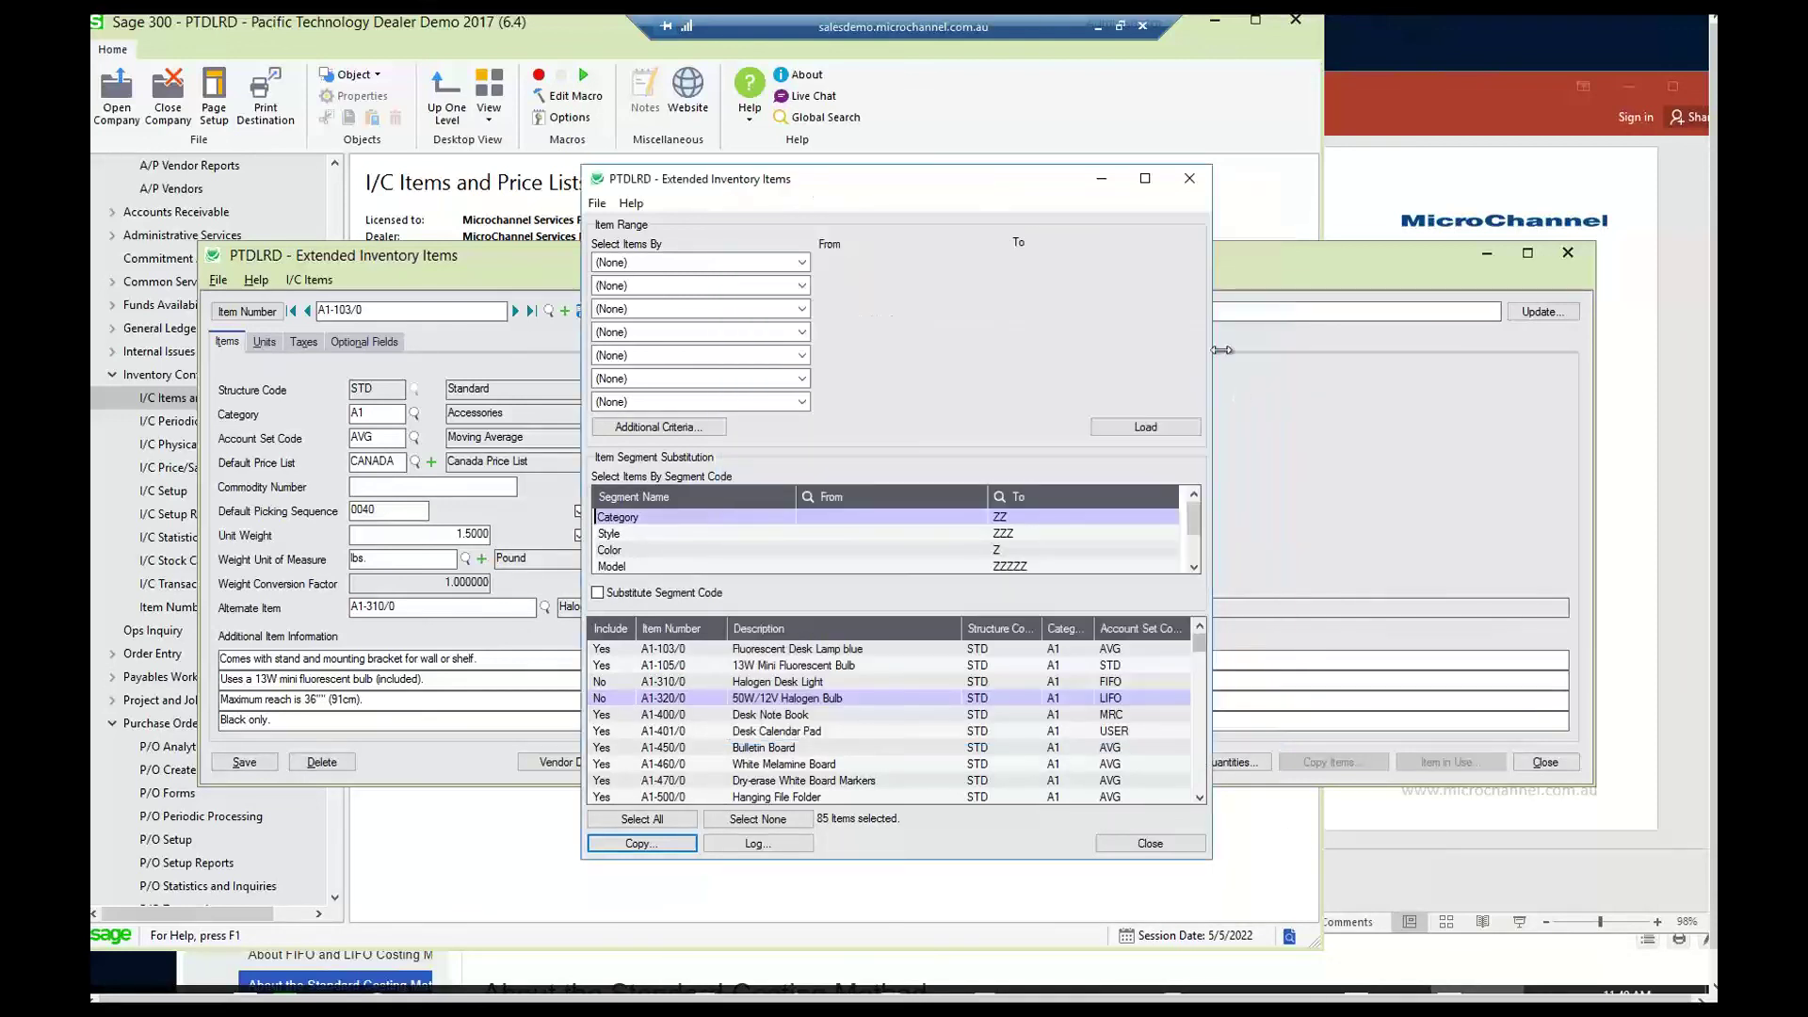
{"action": "left_click", "coordinate": [1191, 184]}
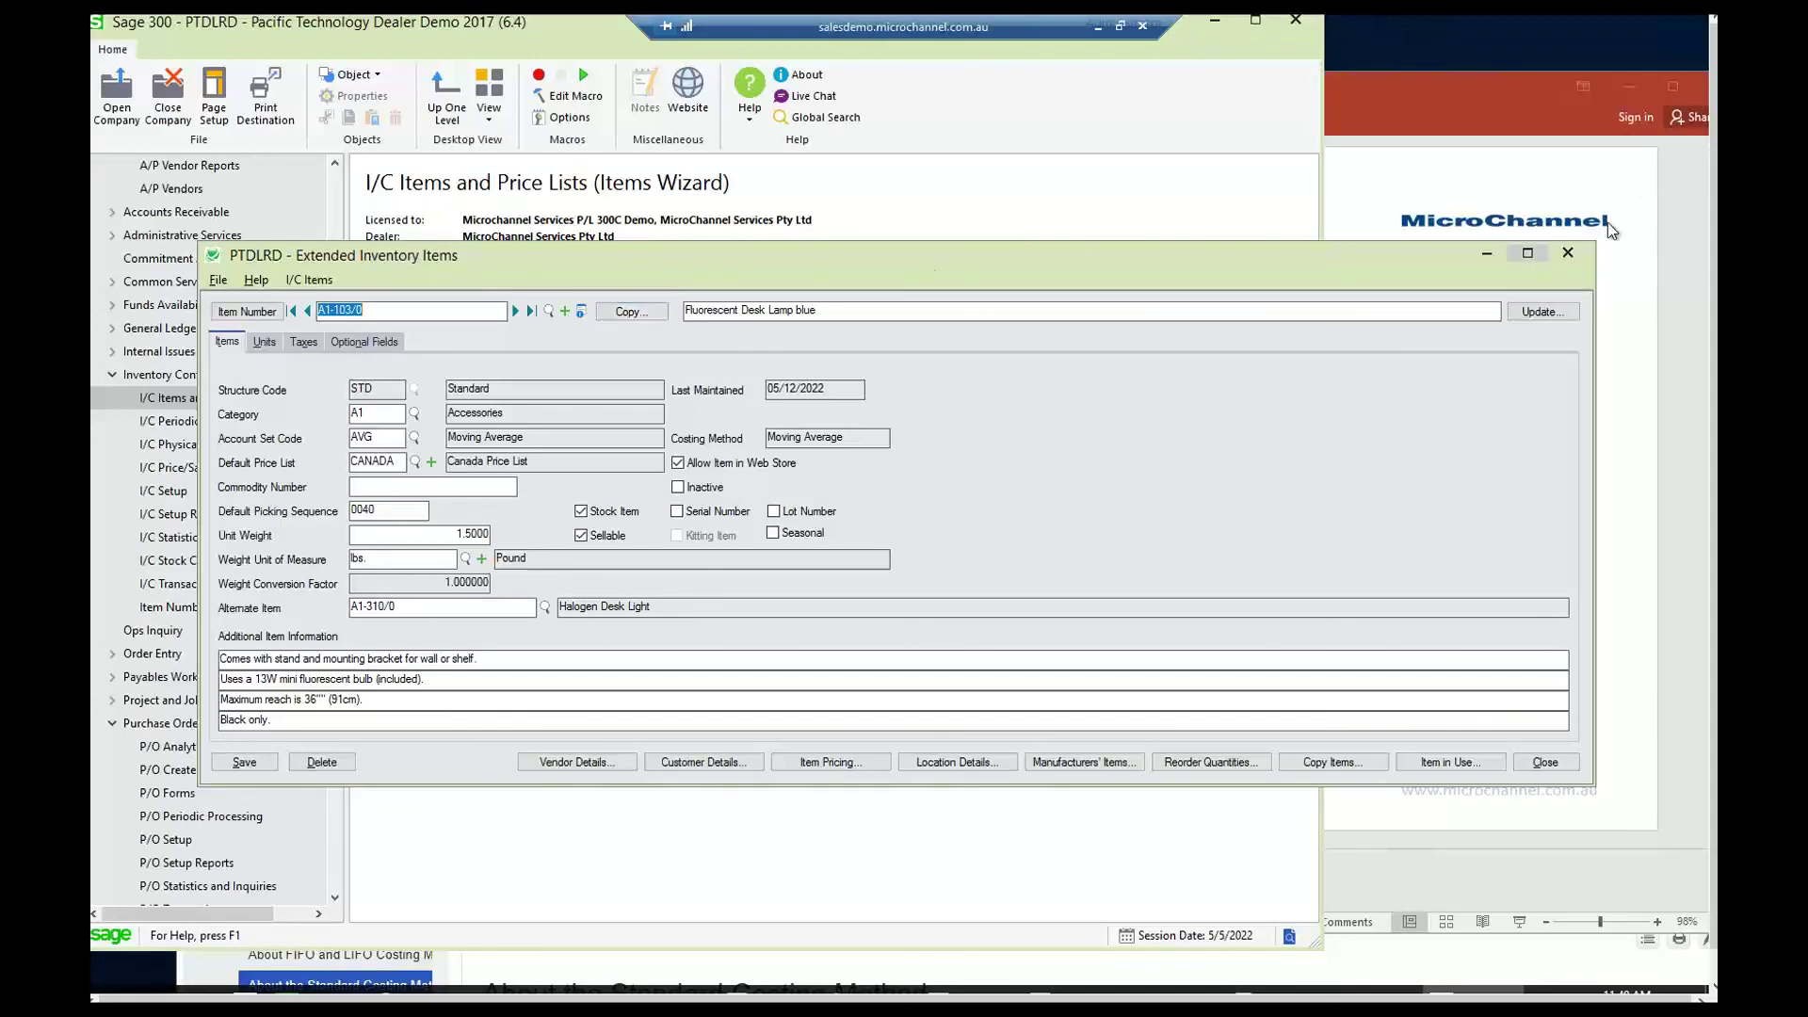
{"action": "left_click", "coordinate": [1568, 255]}
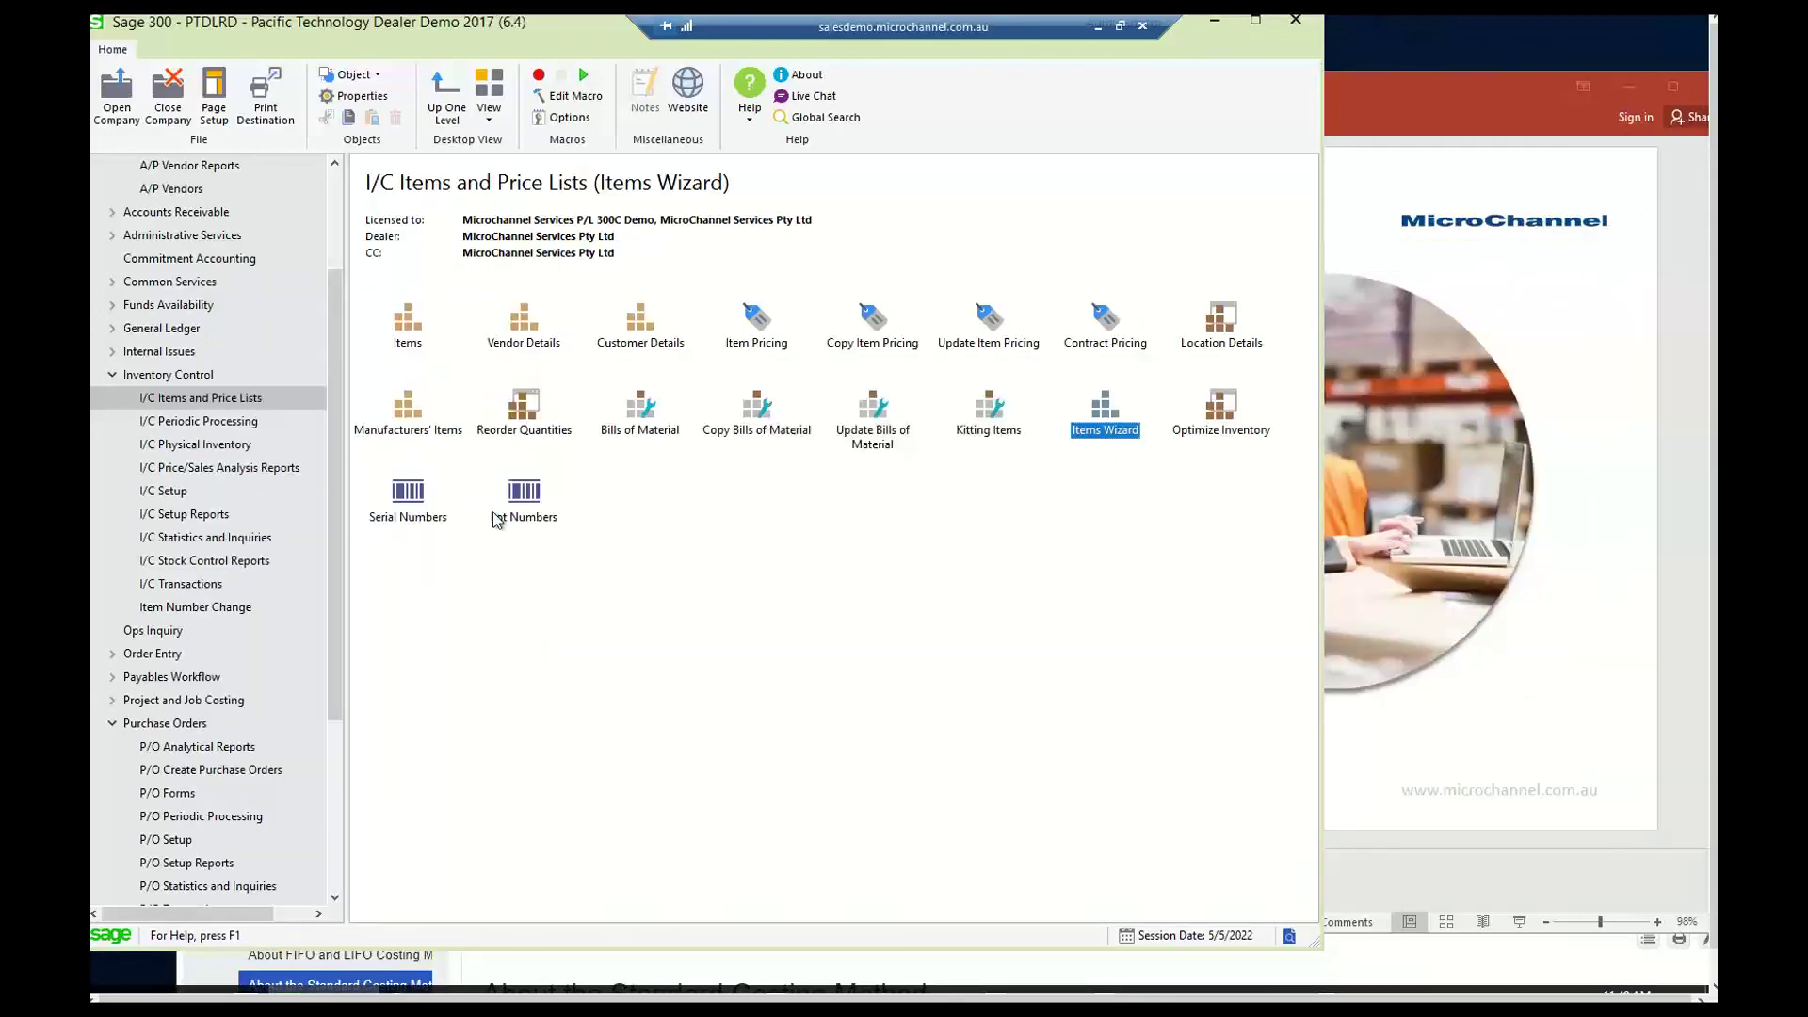
Return to the TaiRox Inventory Control Tools and select Fix Item Valuation Errors.
{"action": "left_click", "coordinate": [112, 723]}
{"action": "left_click", "coordinate": [155, 770]}
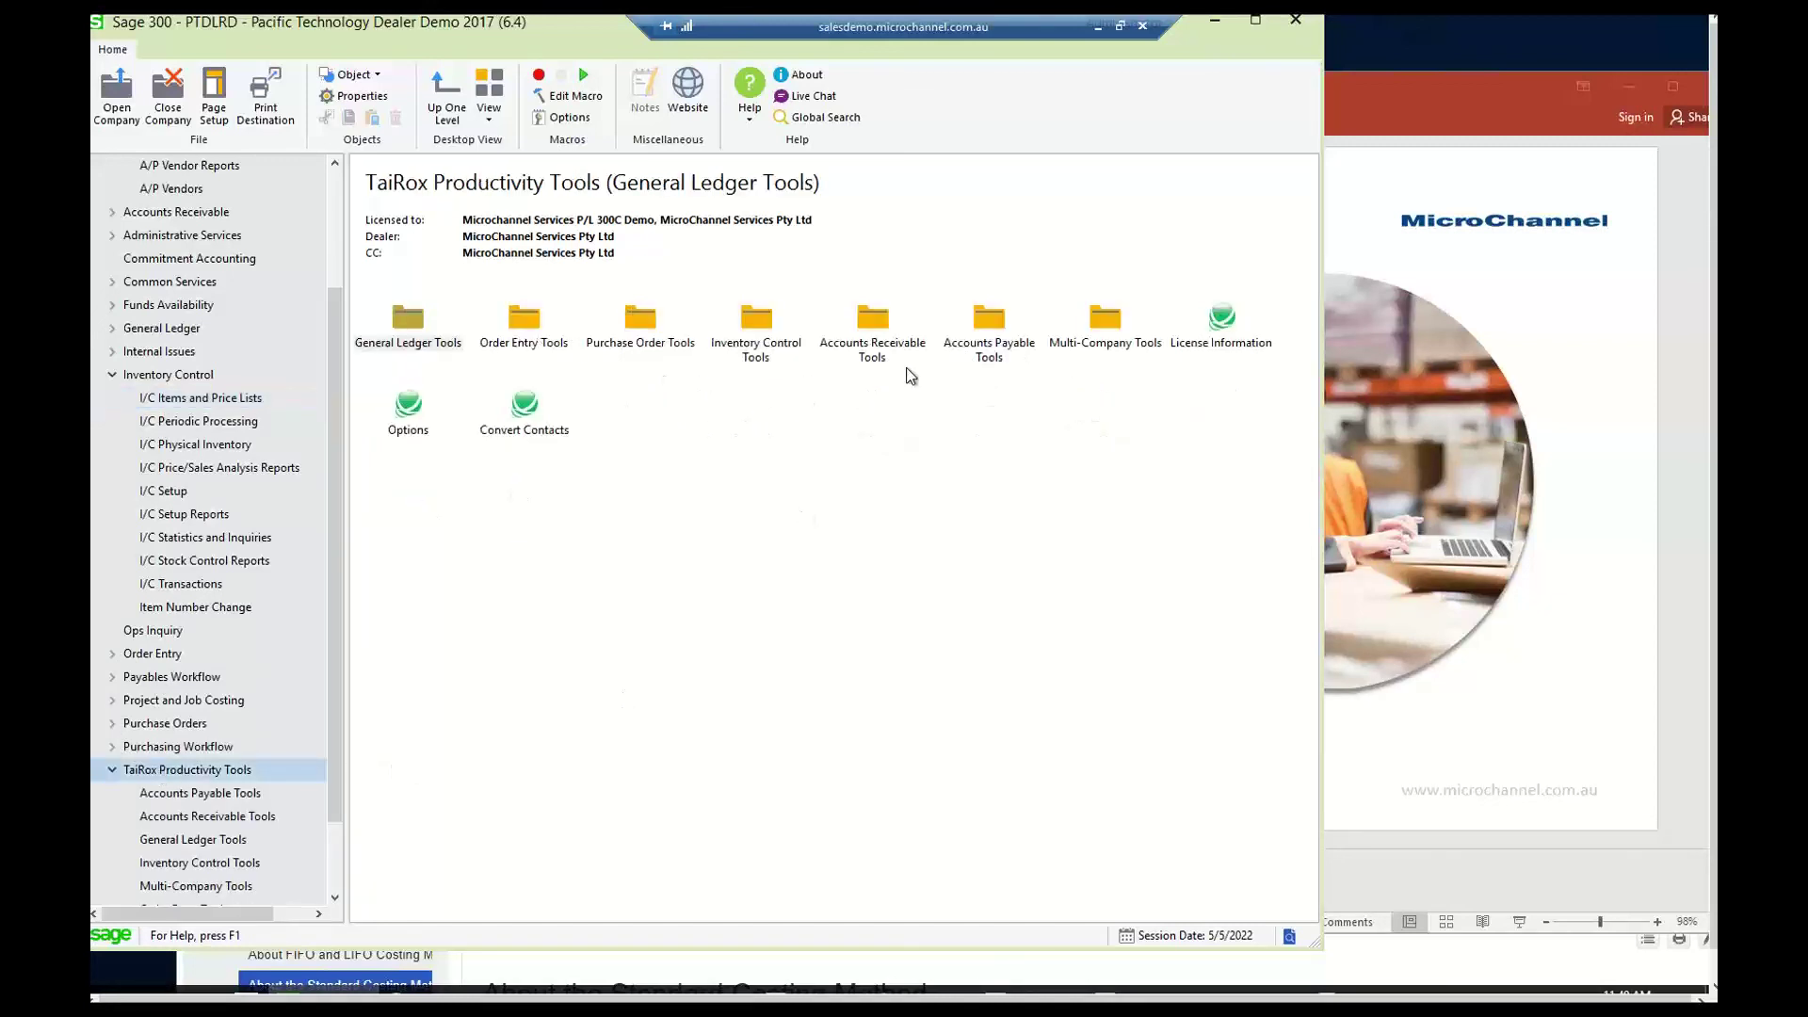
{"action": "double_click", "coordinate": [748, 320]}
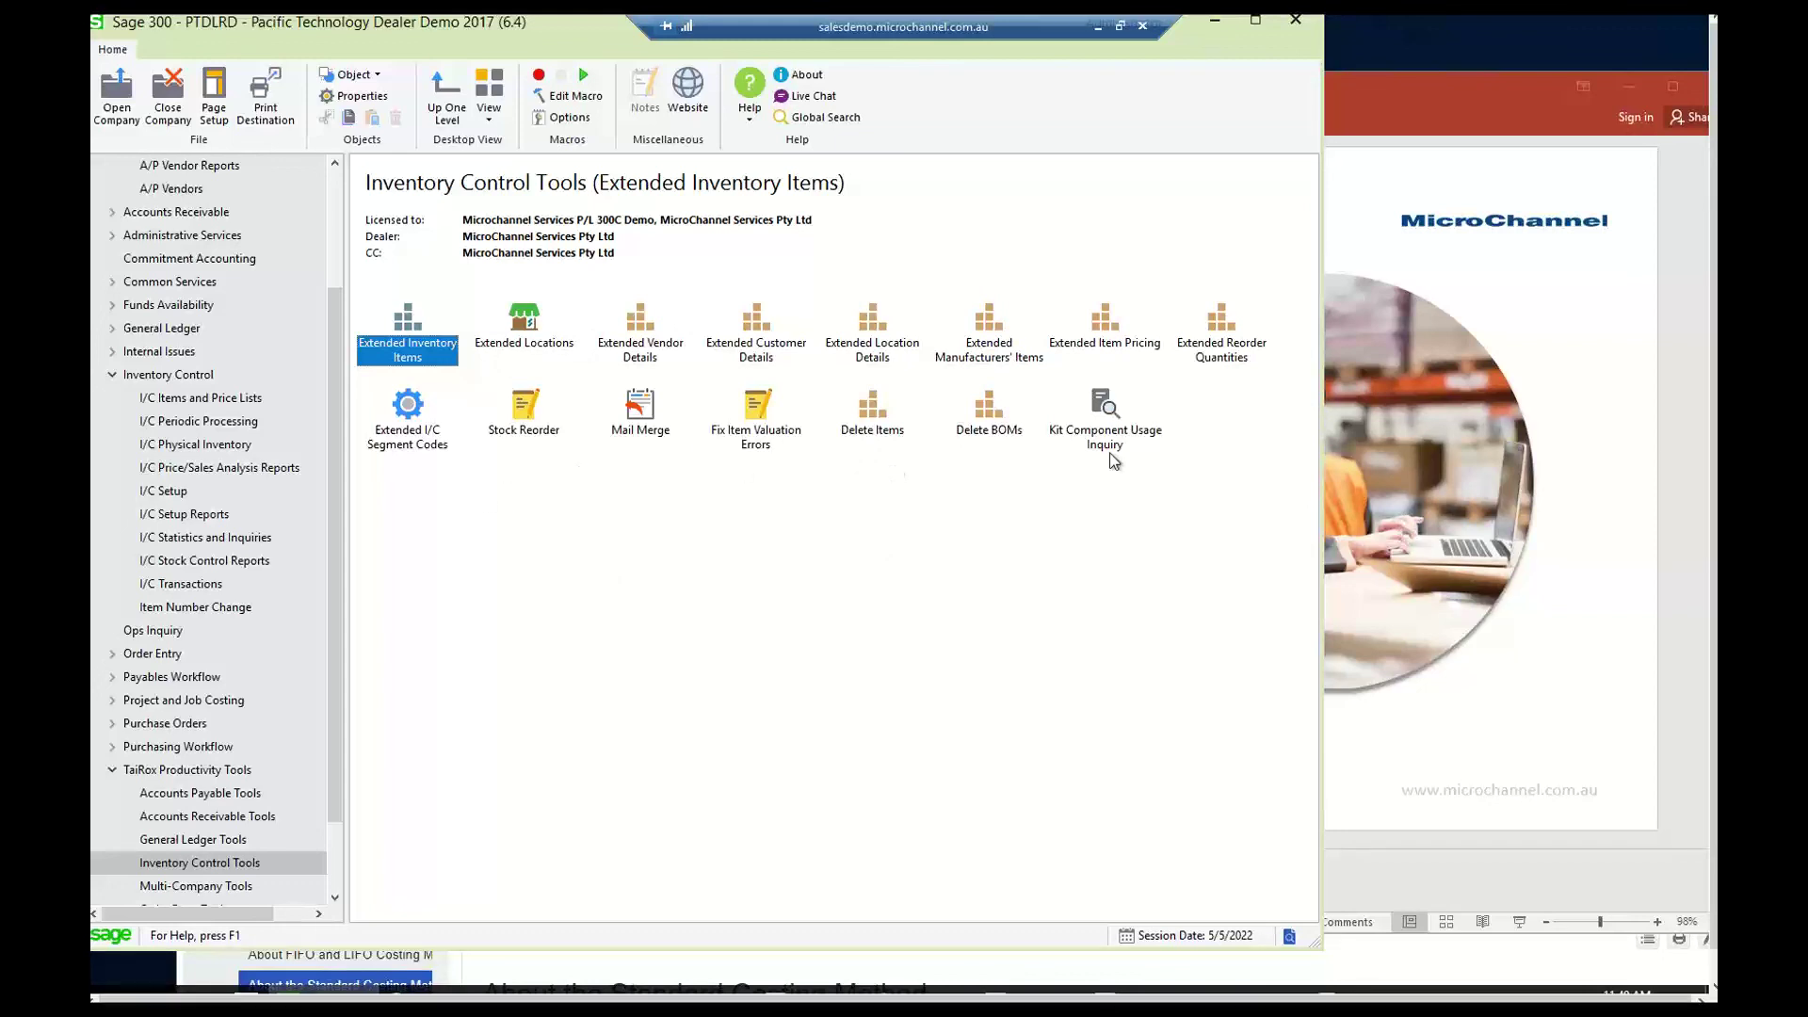
{"action": "left_click", "coordinate": [770, 429]}
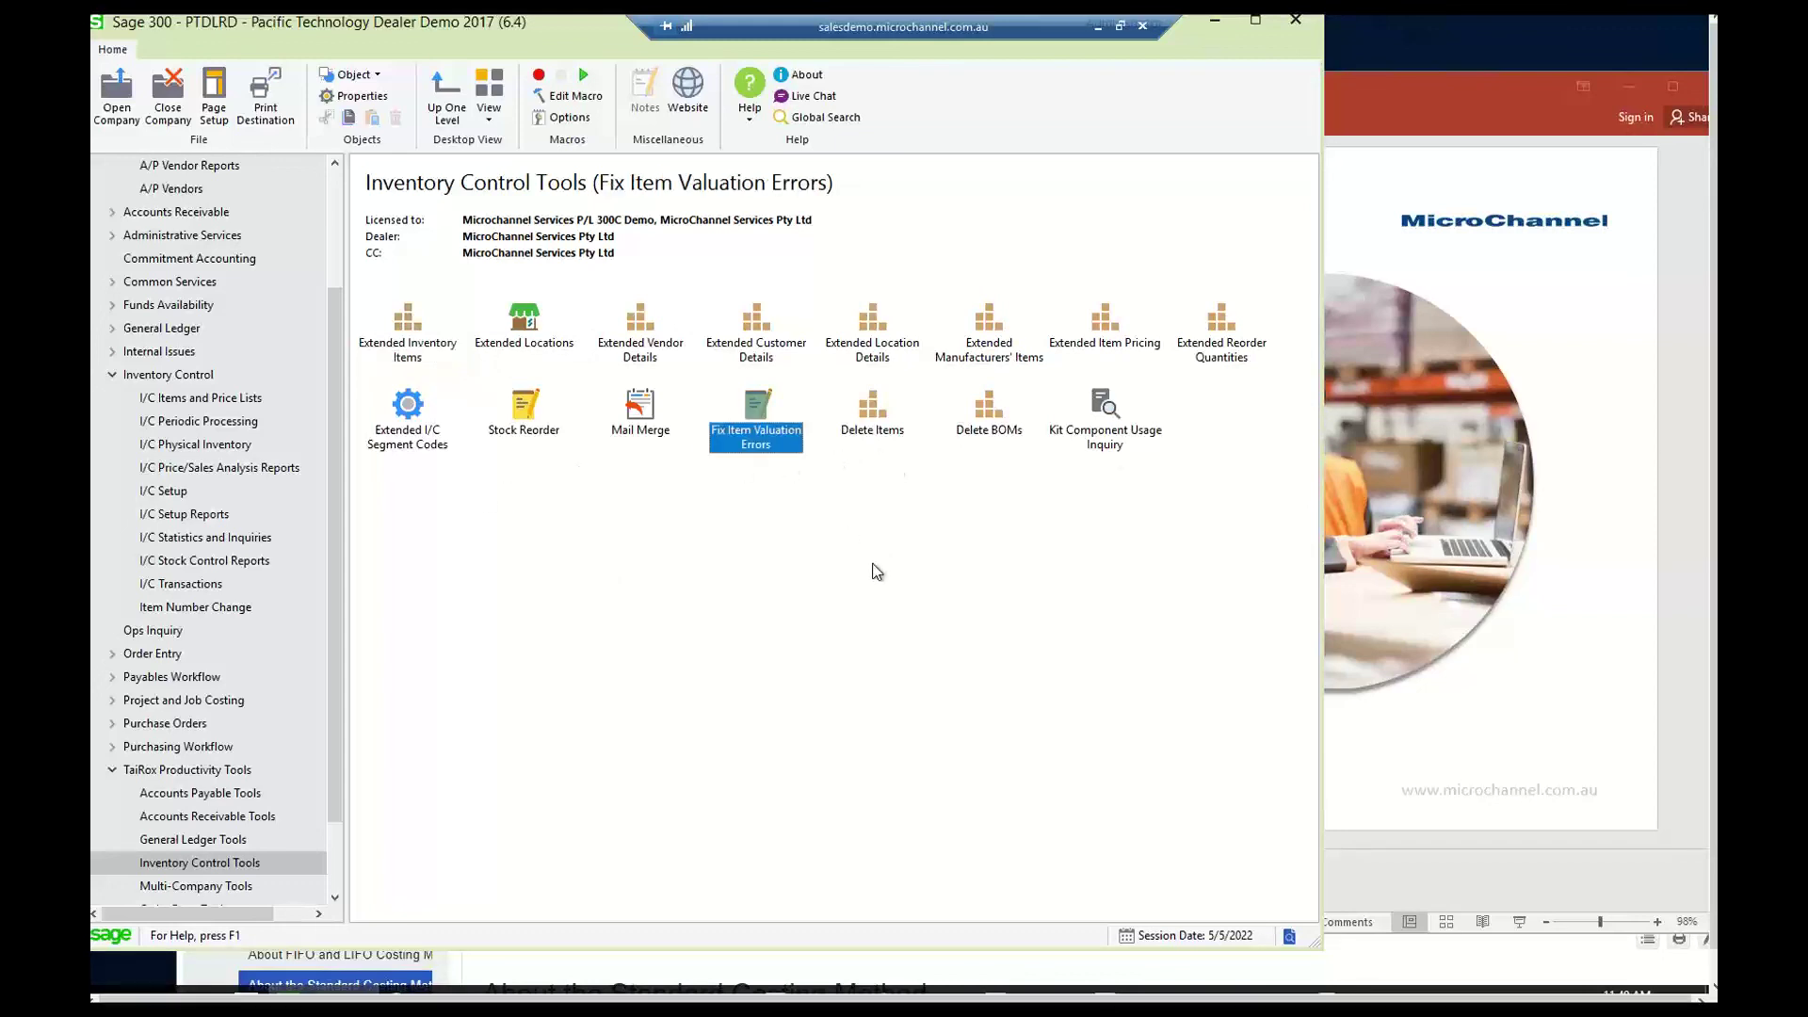